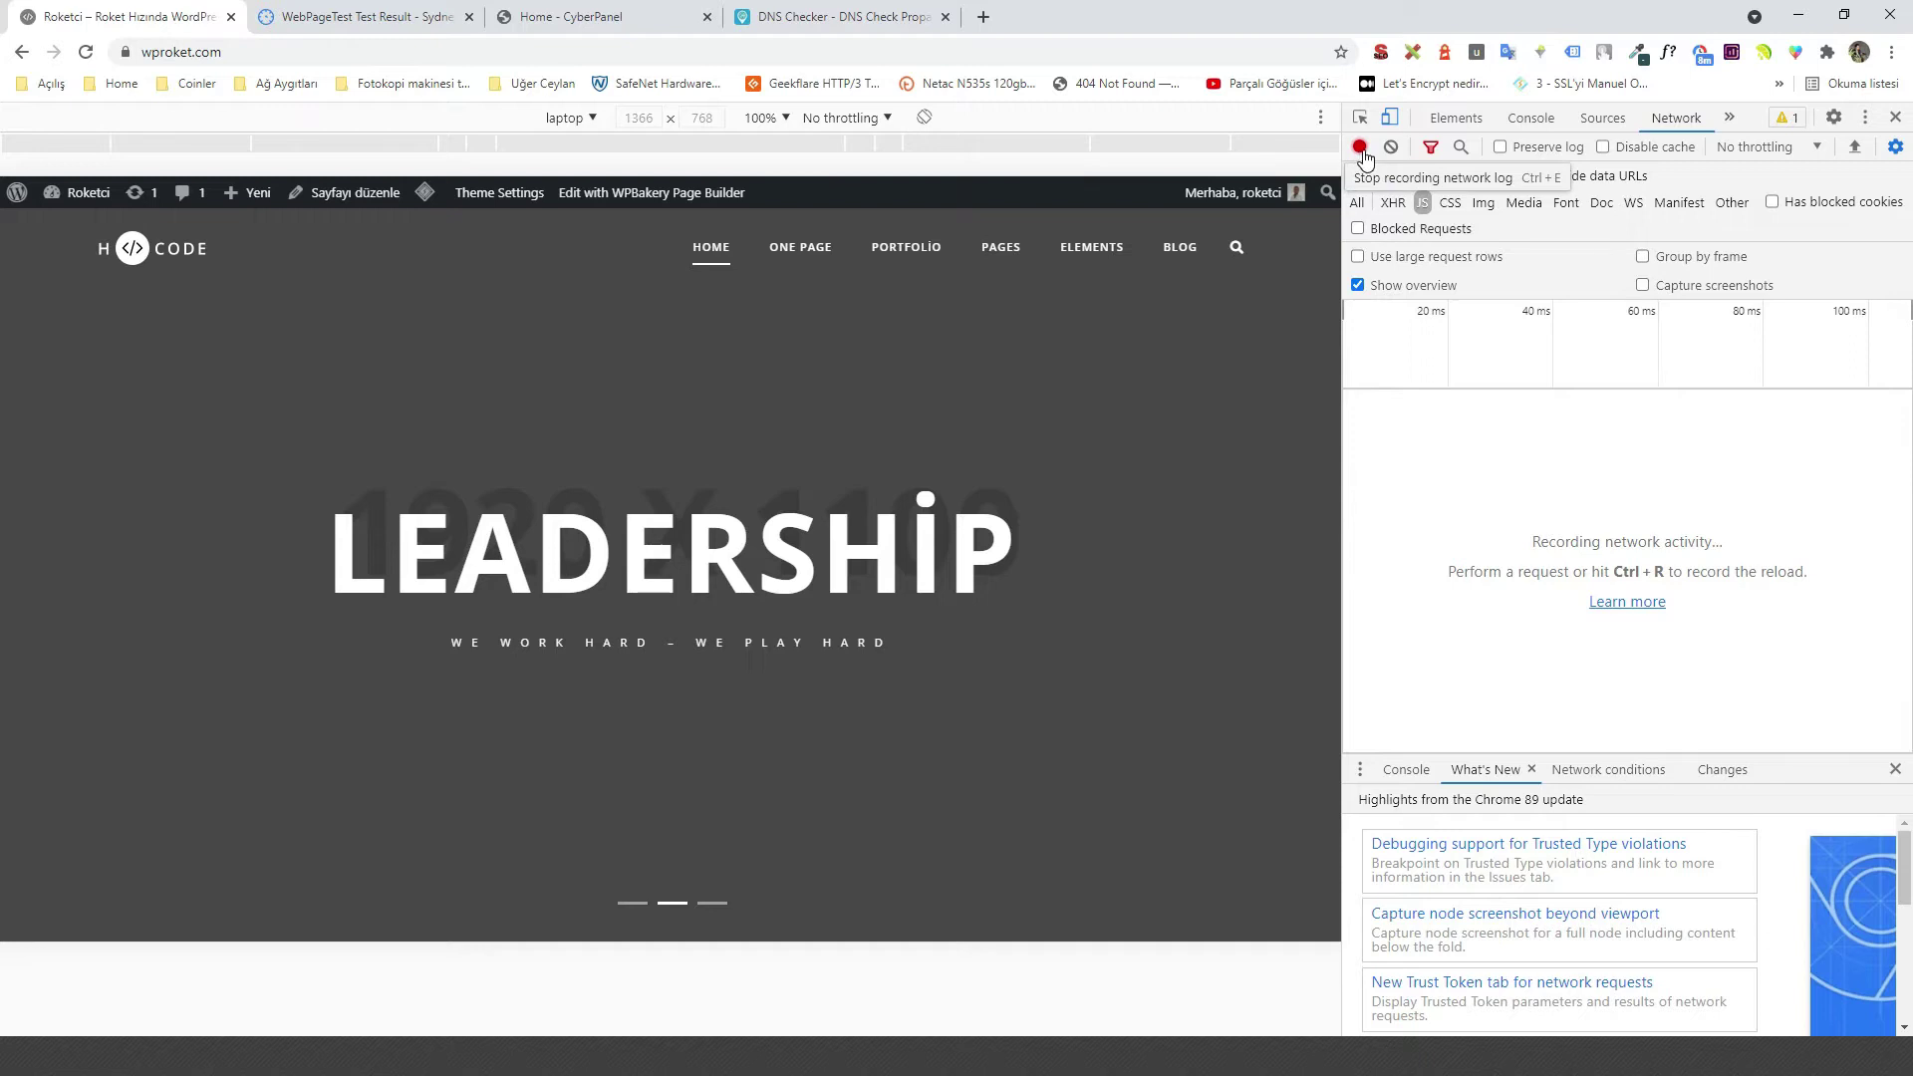
Reload wproket.com while recording network activity and open the hamburger-menu.js script request.
{"action": "left_click", "coordinate": [86, 52]}
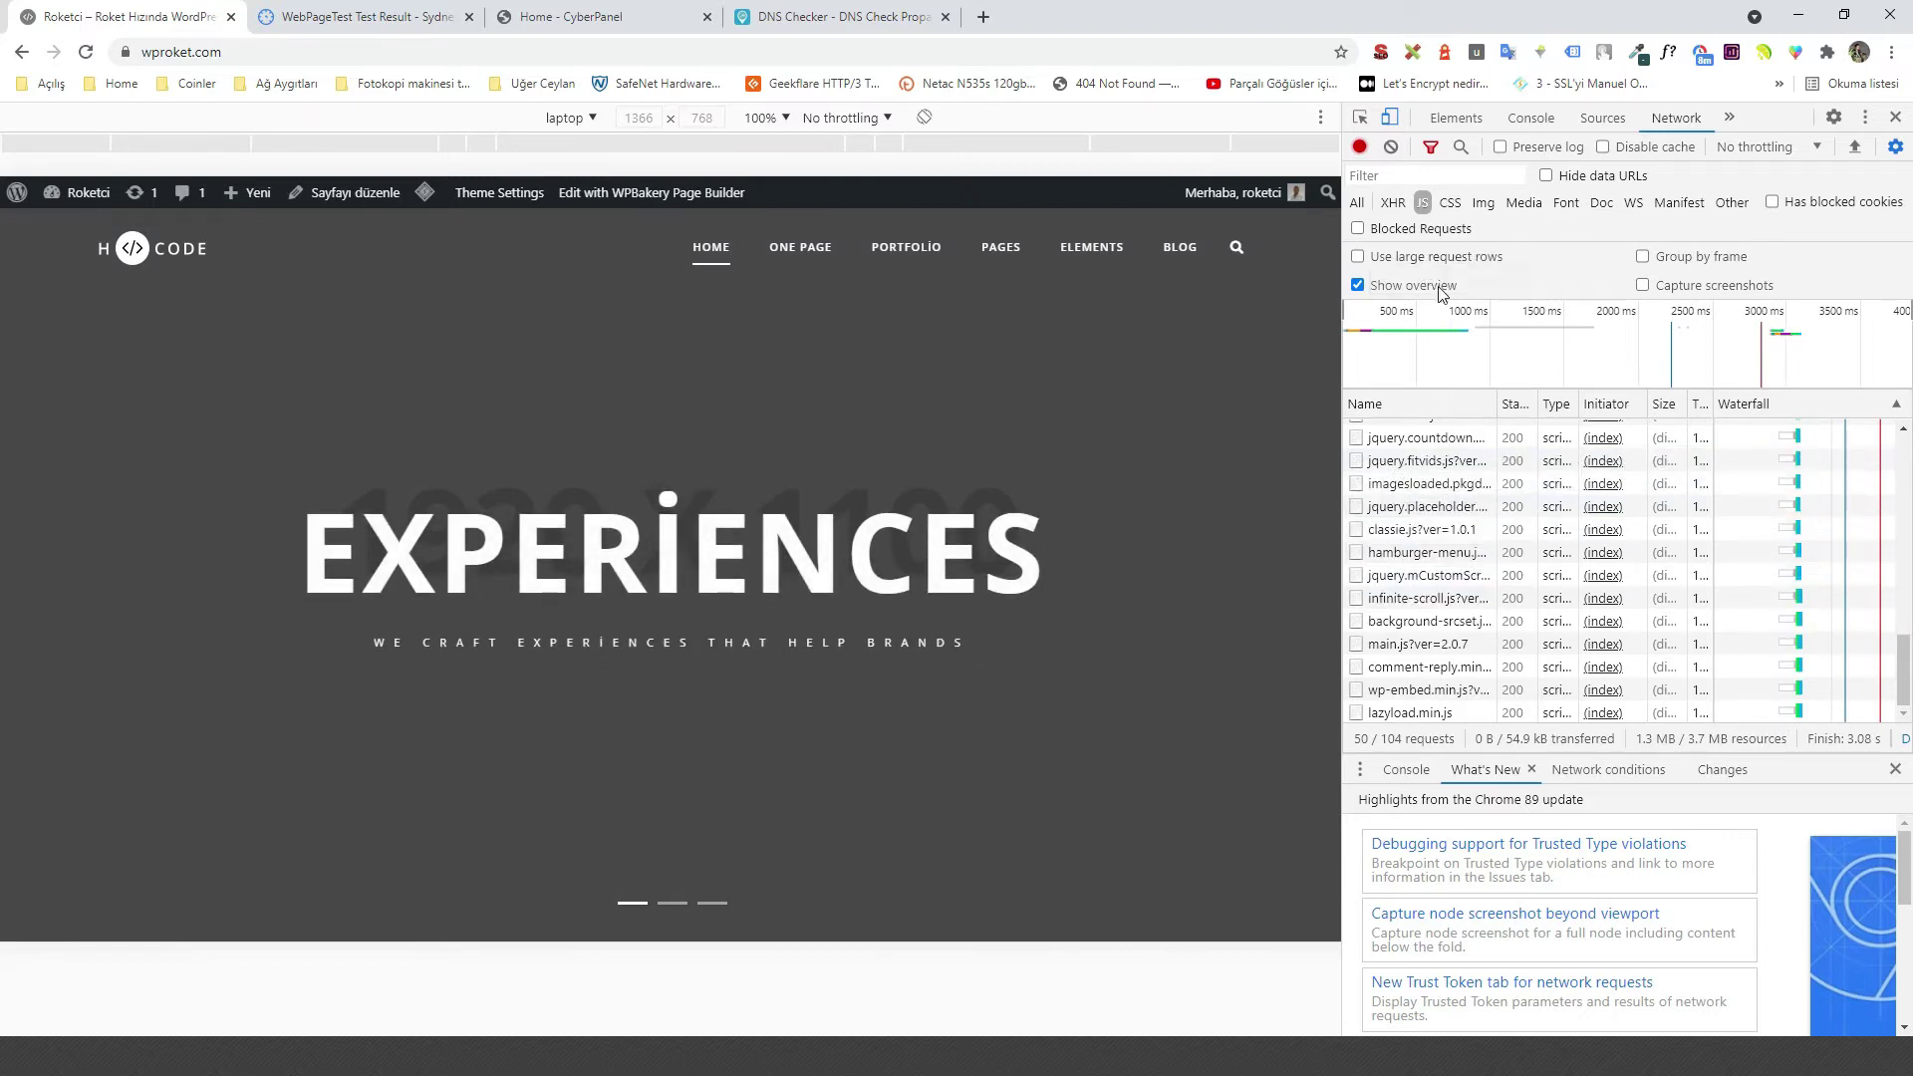
{"action": "left_click", "coordinate": [1483, 202]}
{"action": "left_click", "coordinate": [1449, 202]}
{"action": "left_click", "coordinate": [1422, 202]}
{"action": "left_click", "coordinate": [1420, 533]}
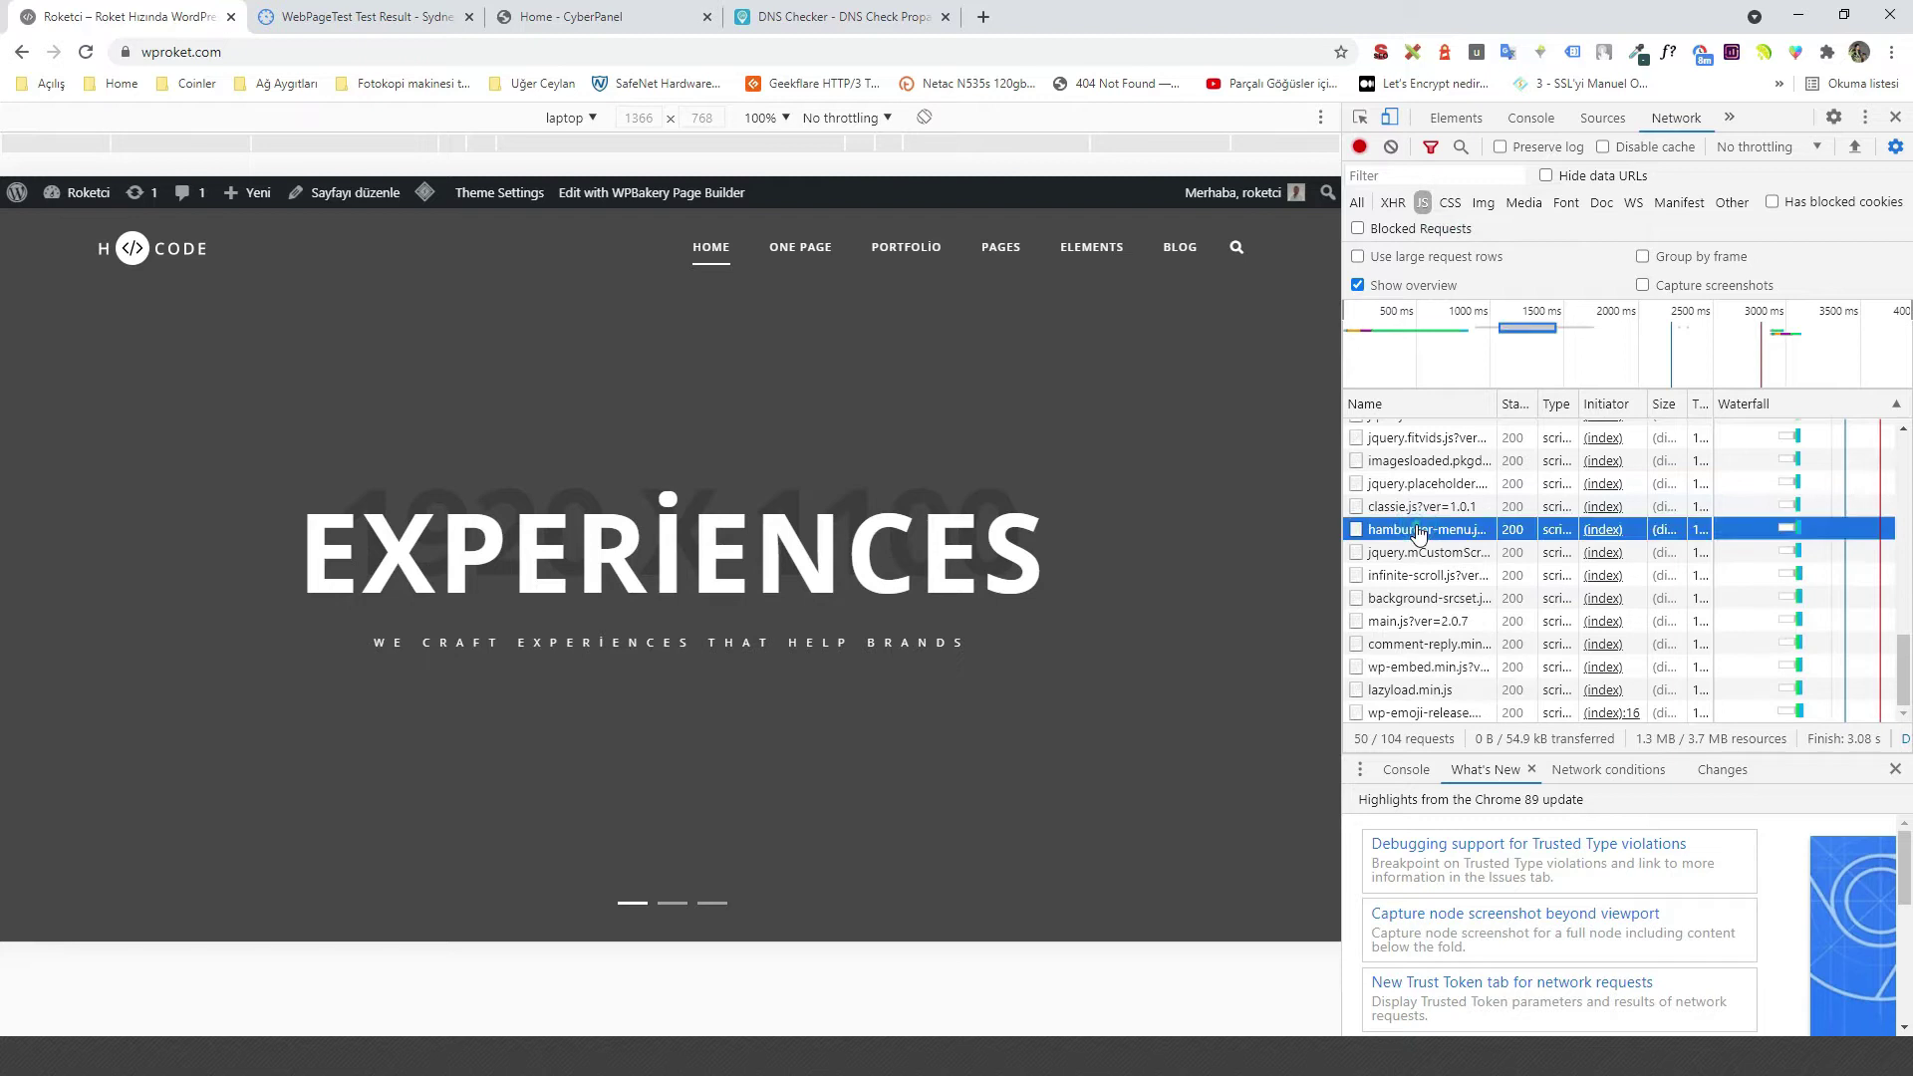
Examine the script's response headers and remote address, then close the developer tools.
{"action": "scroll", "coordinate": [1677, 574], "scroll_direction": "down", "scroll_amount": 3}
{"action": "scroll", "coordinate": [1677, 575], "scroll_direction": "up", "scroll_amount": 1}
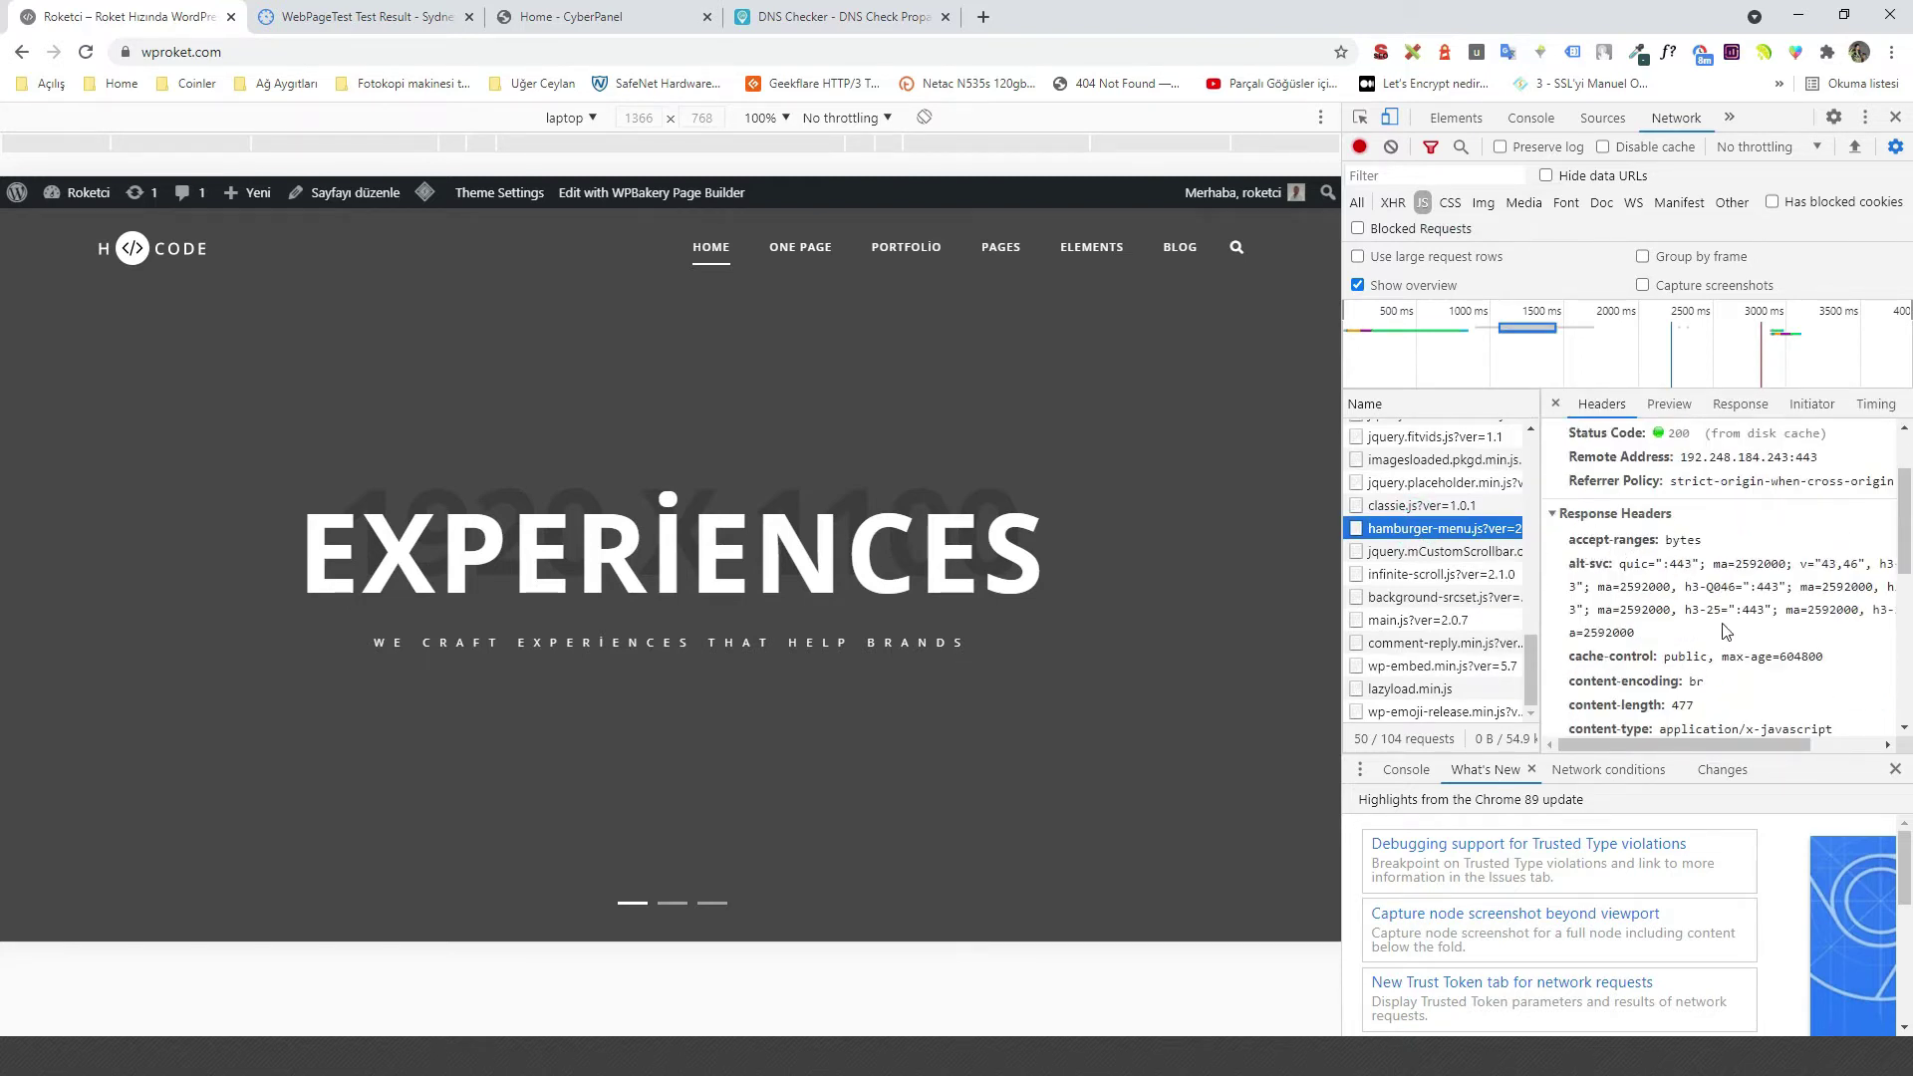
{"action": "scroll", "coordinate": [1696, 659], "scroll_direction": "down", "scroll_amount": 4}
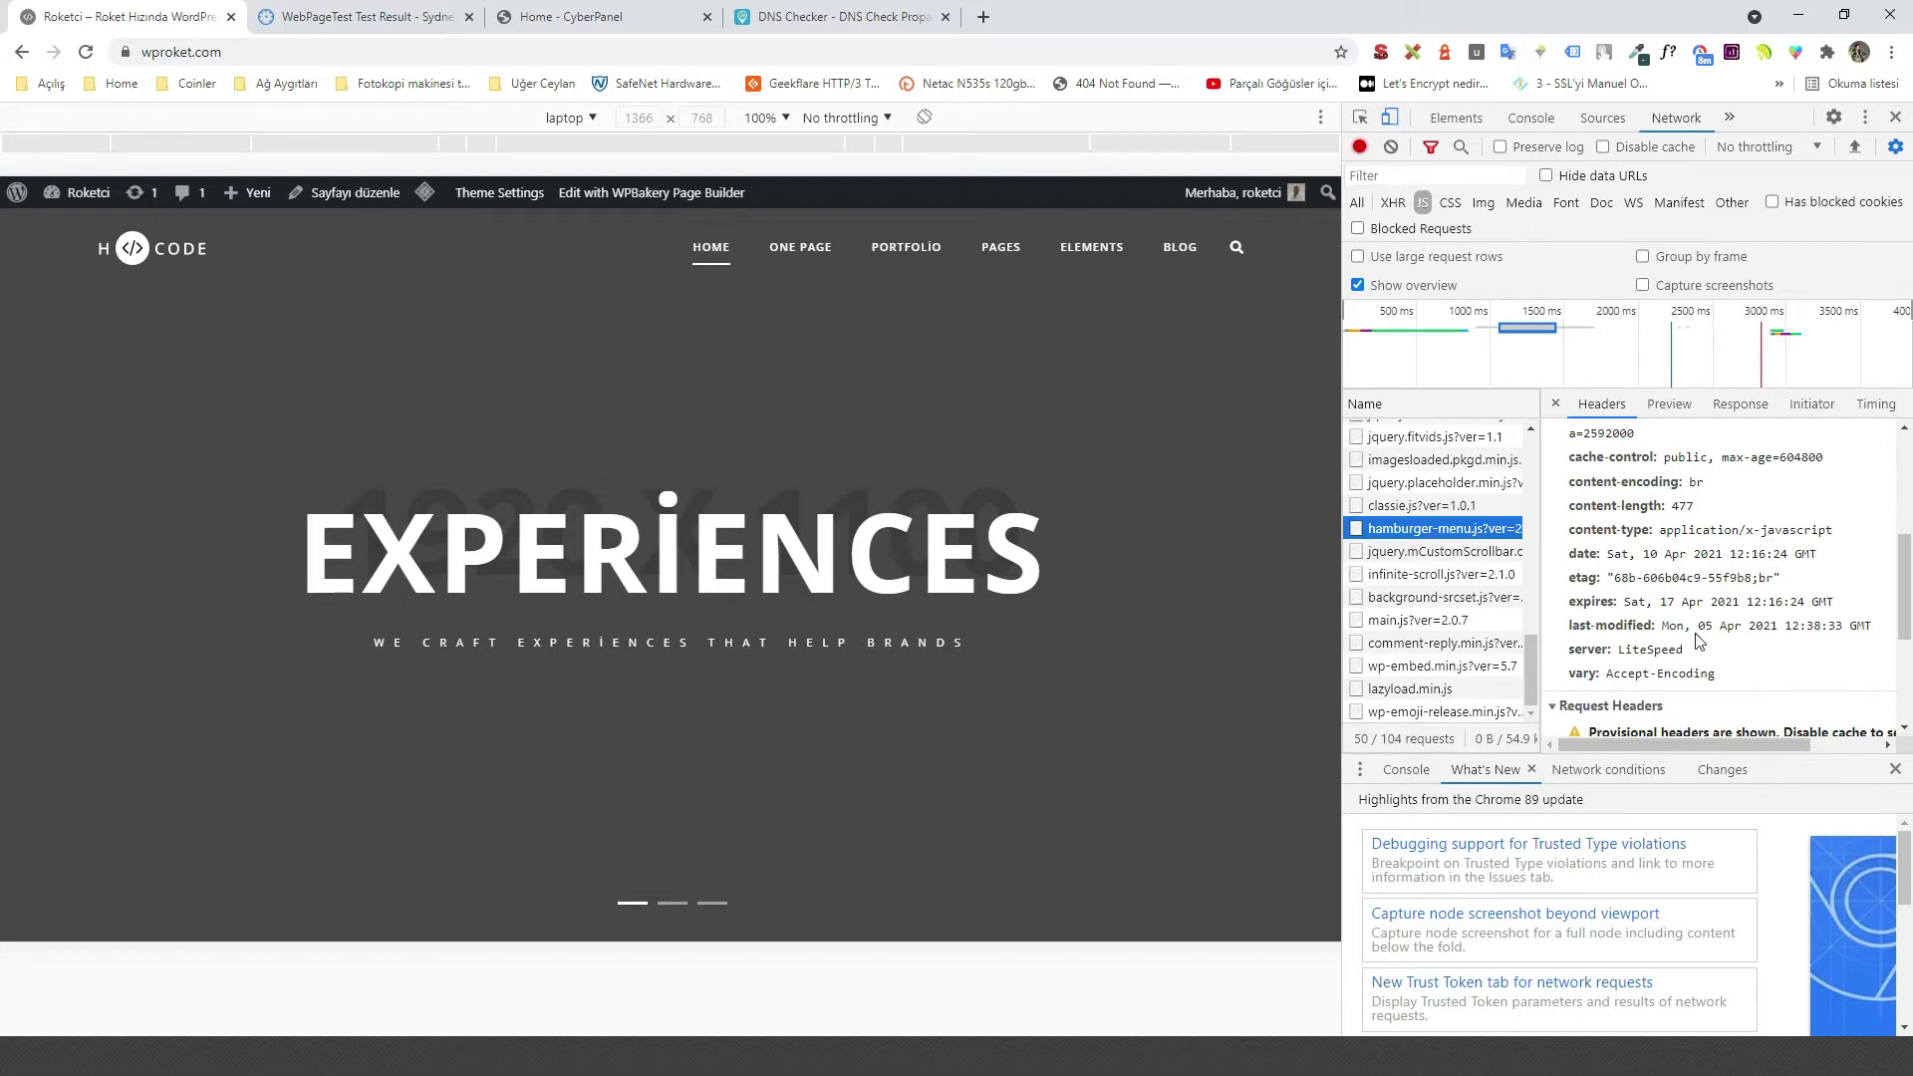
{"action": "scroll", "coordinate": [1674, 590], "scroll_direction": "up", "scroll_amount": 5}
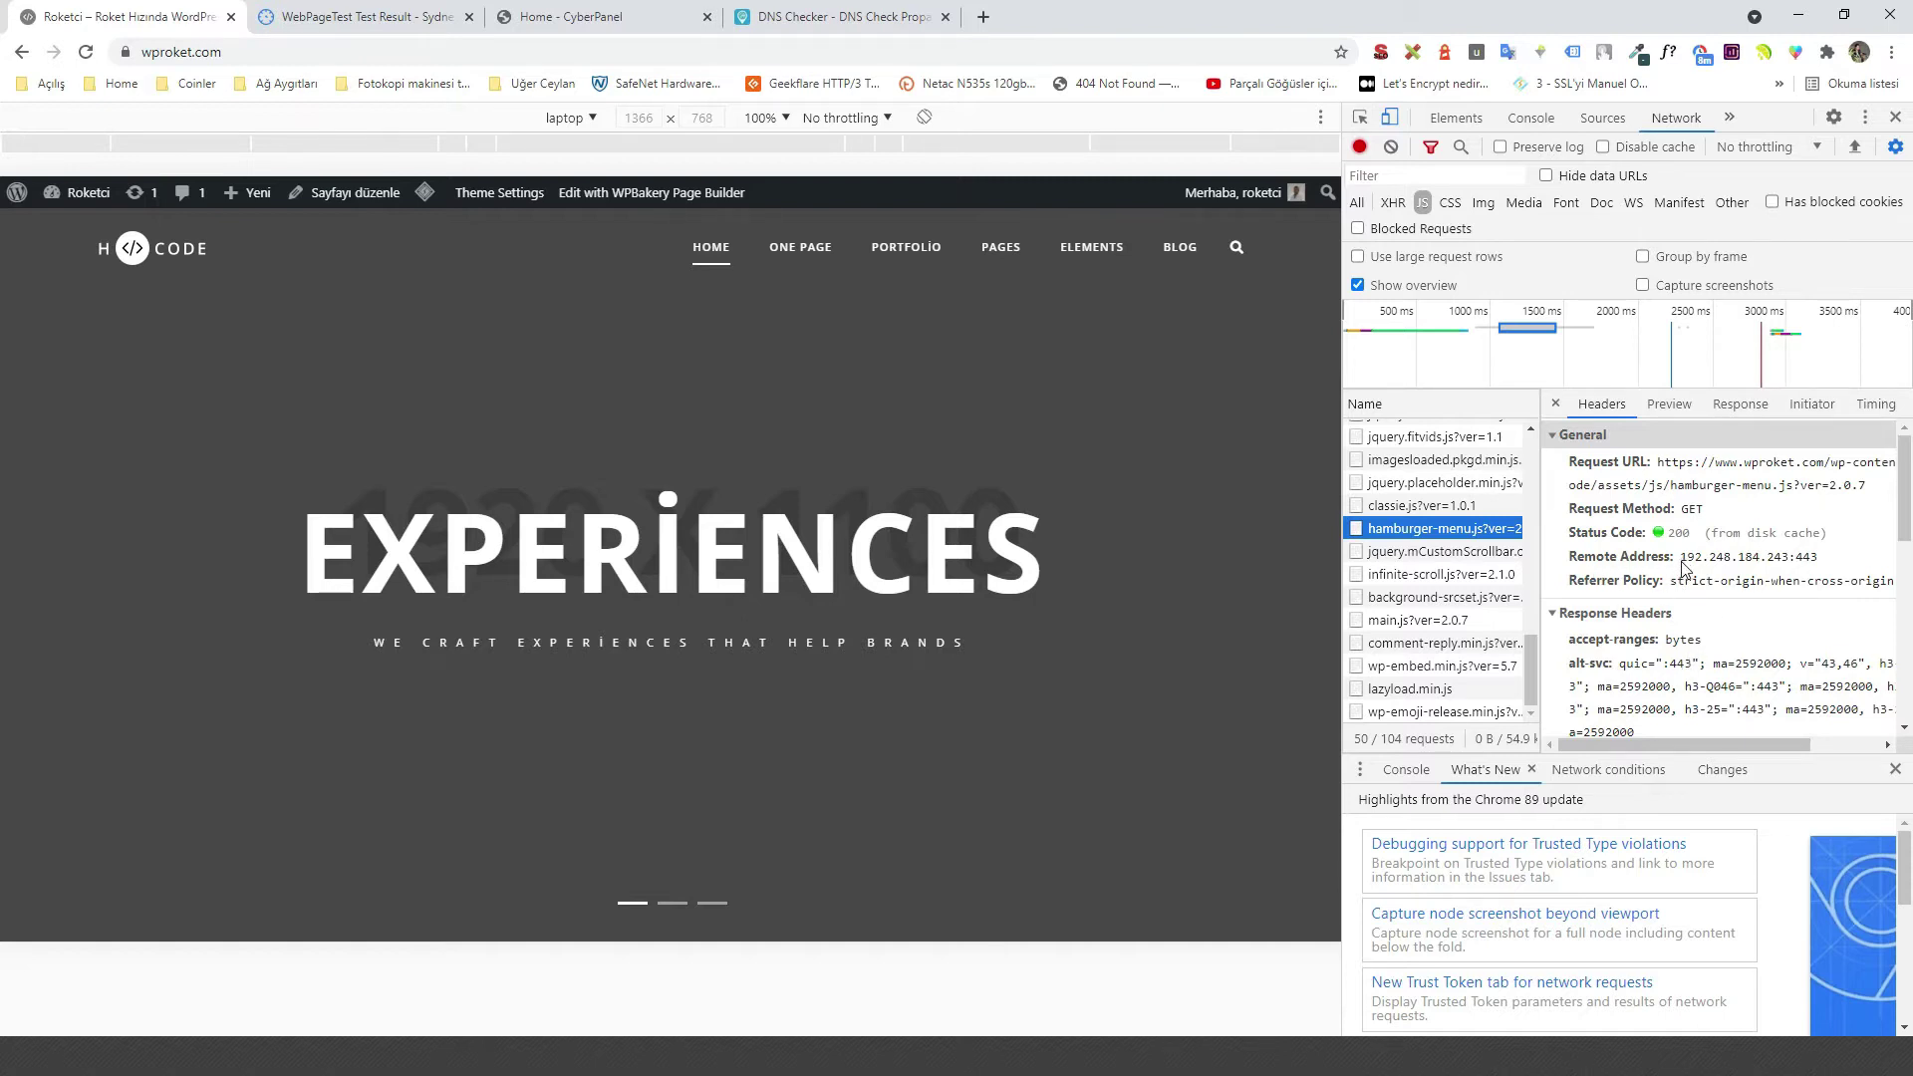
{"action": "left_click_drag", "start_coordinate": [1682, 556], "coordinate": [1784, 558]}
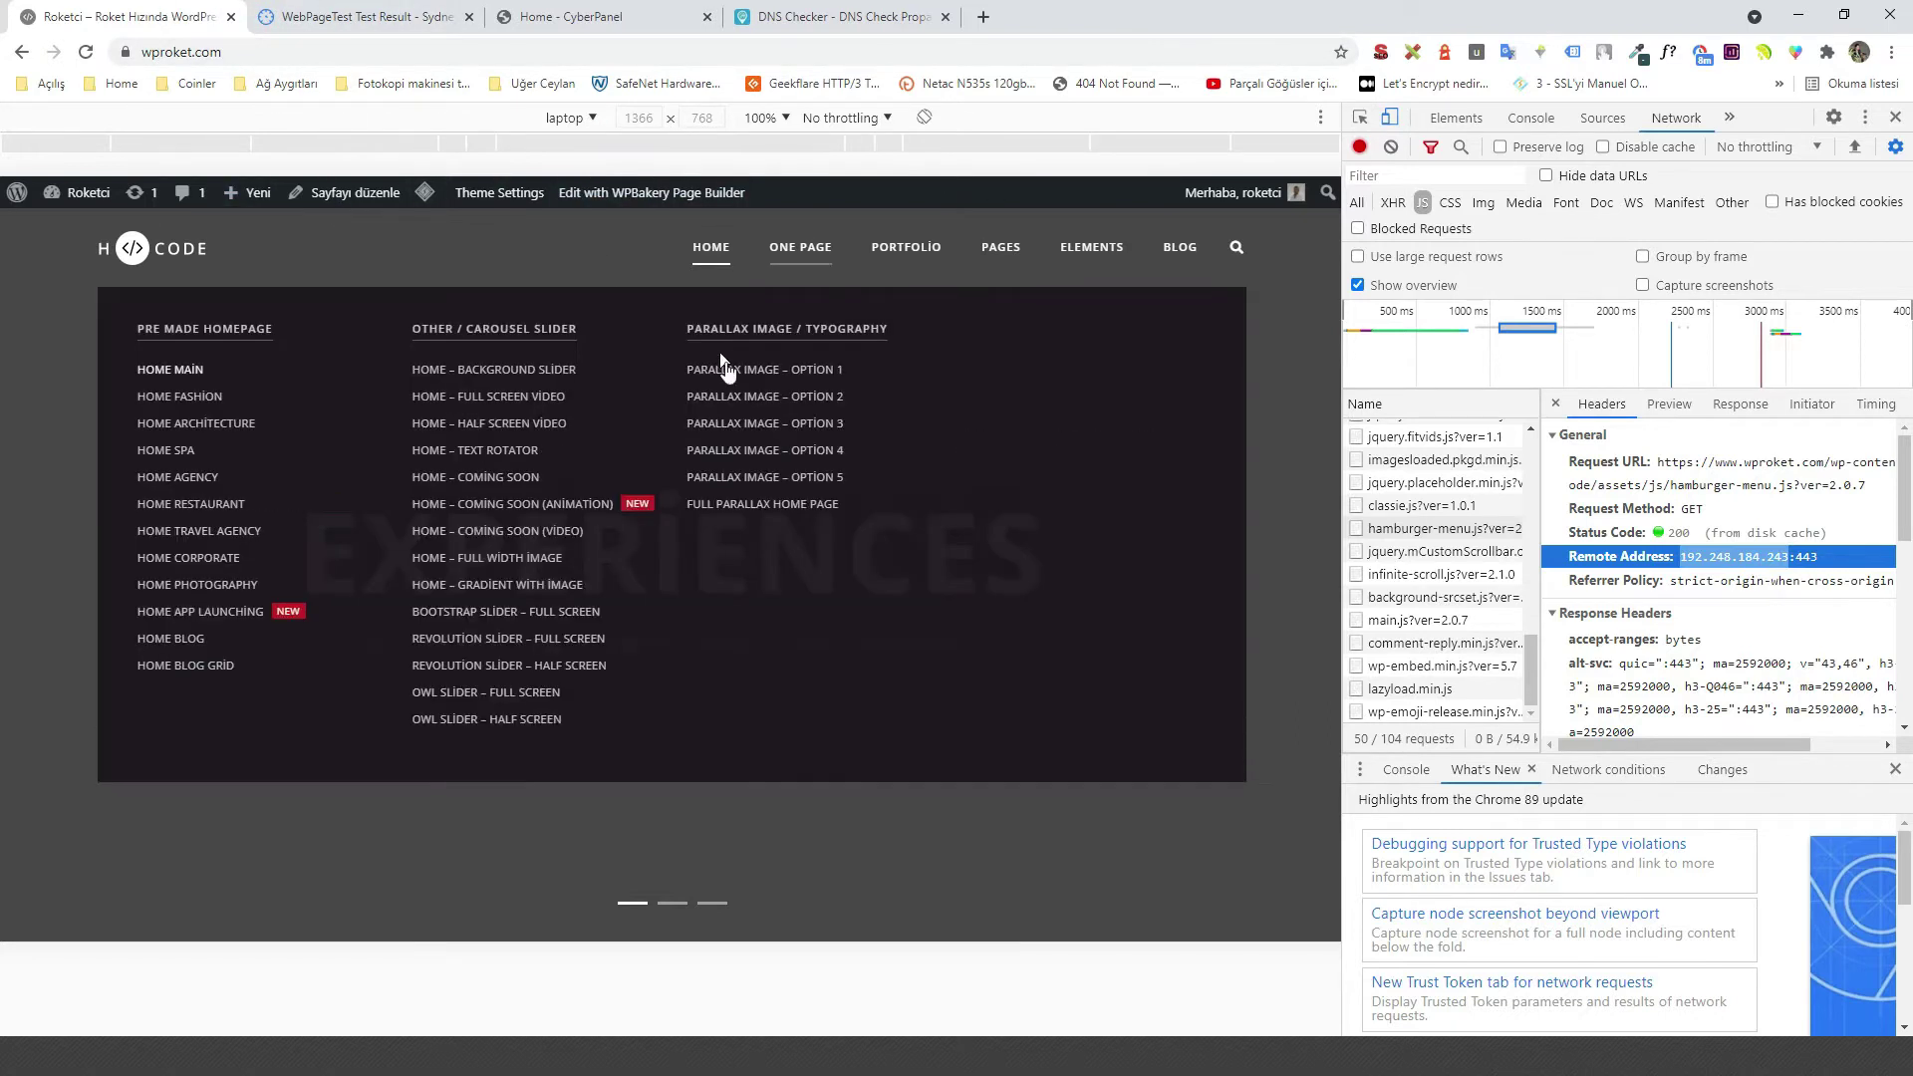
{"action": "key", "text": "F12"}
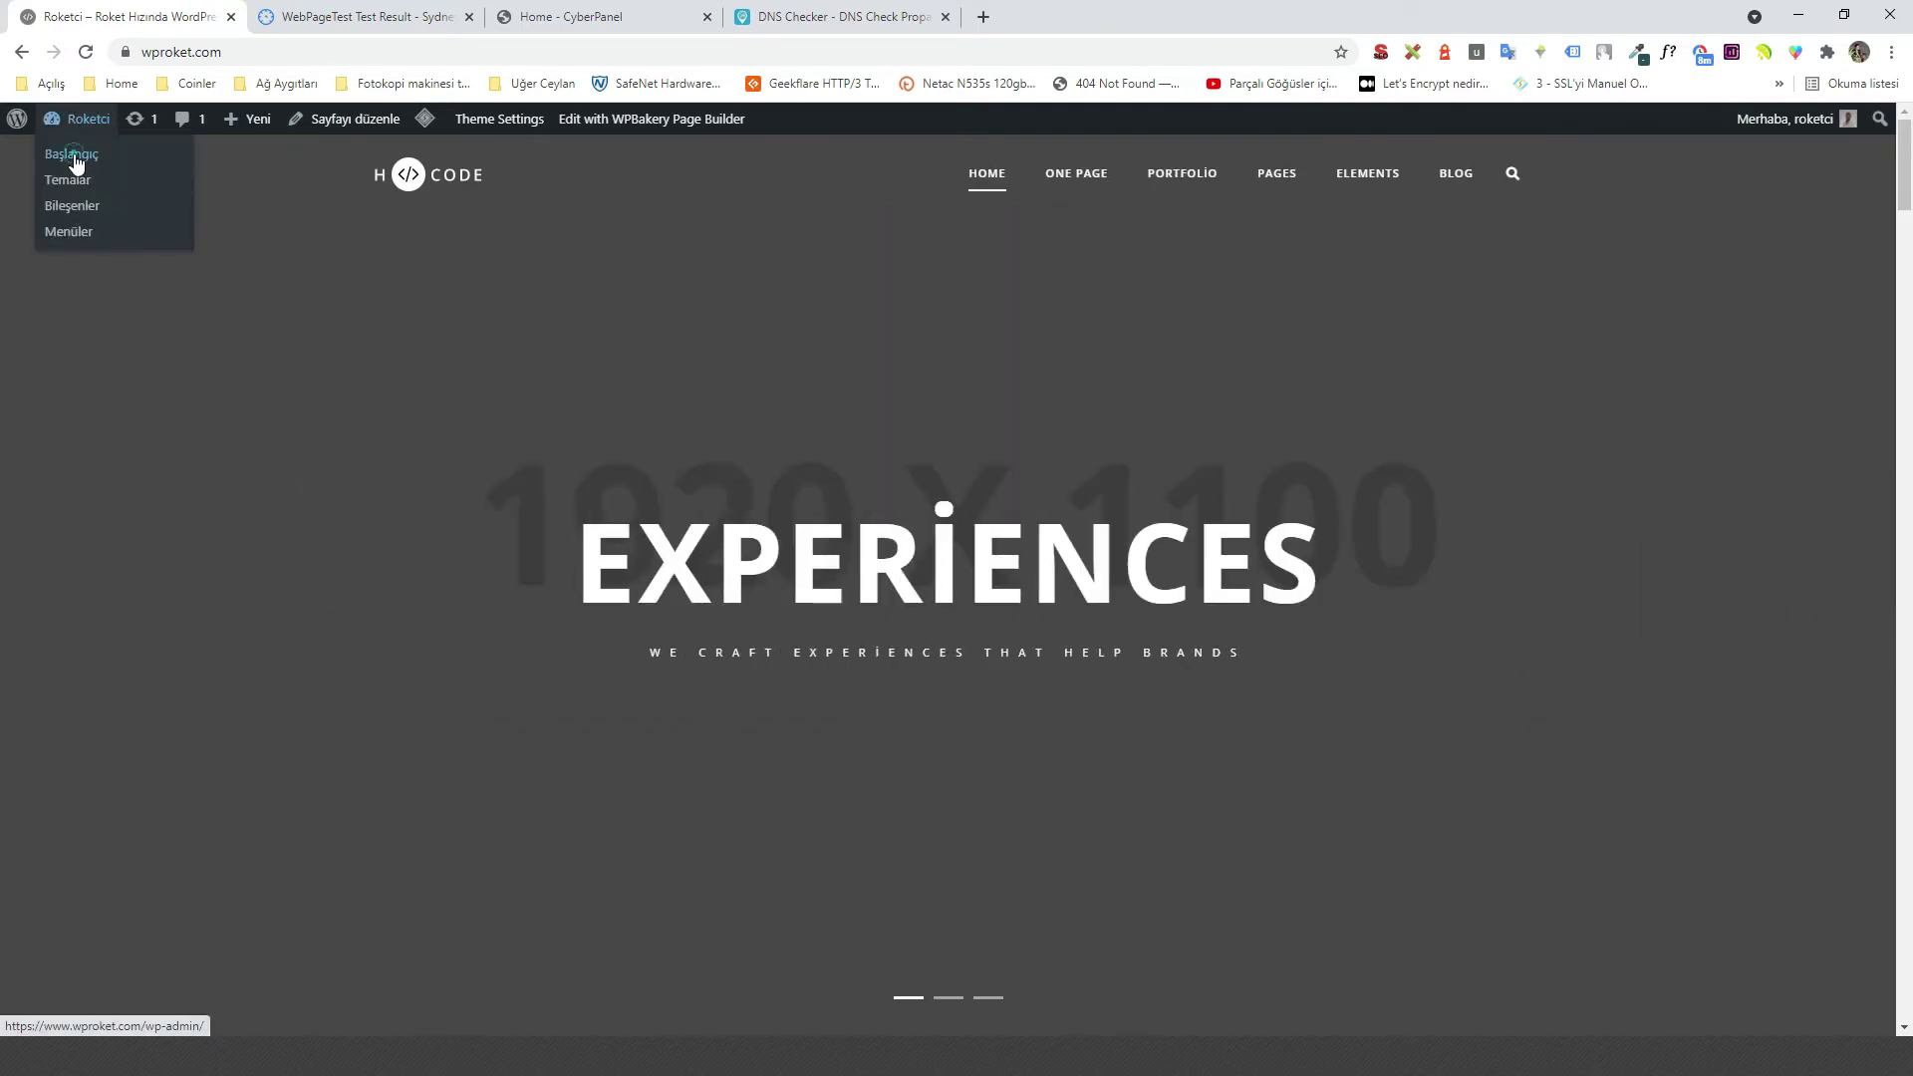
Go to the WordPress admin dashboard and open the LiteSpeed Cache General settings.
{"action": "left_click", "coordinate": [72, 155]}
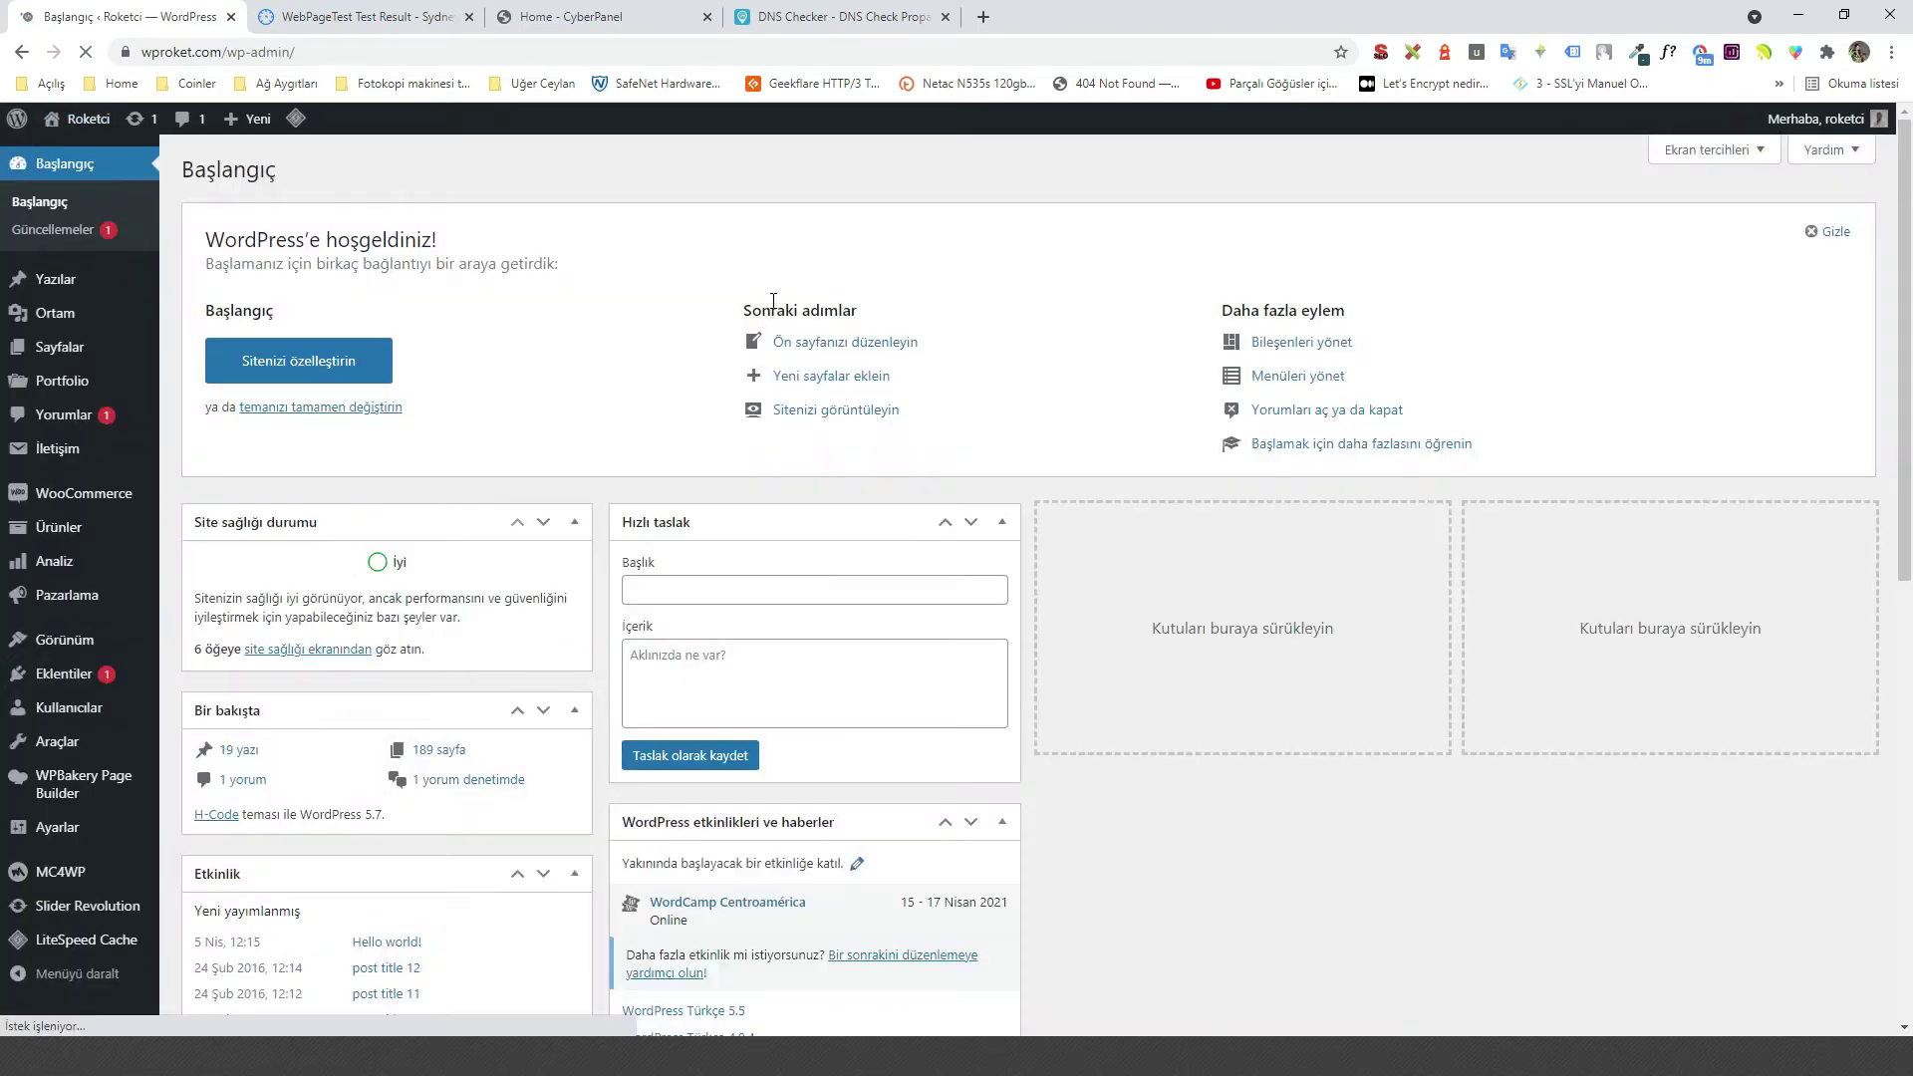
{"action": "scroll", "coordinate": [228, 695], "scroll_direction": "down", "scroll_amount": 4}
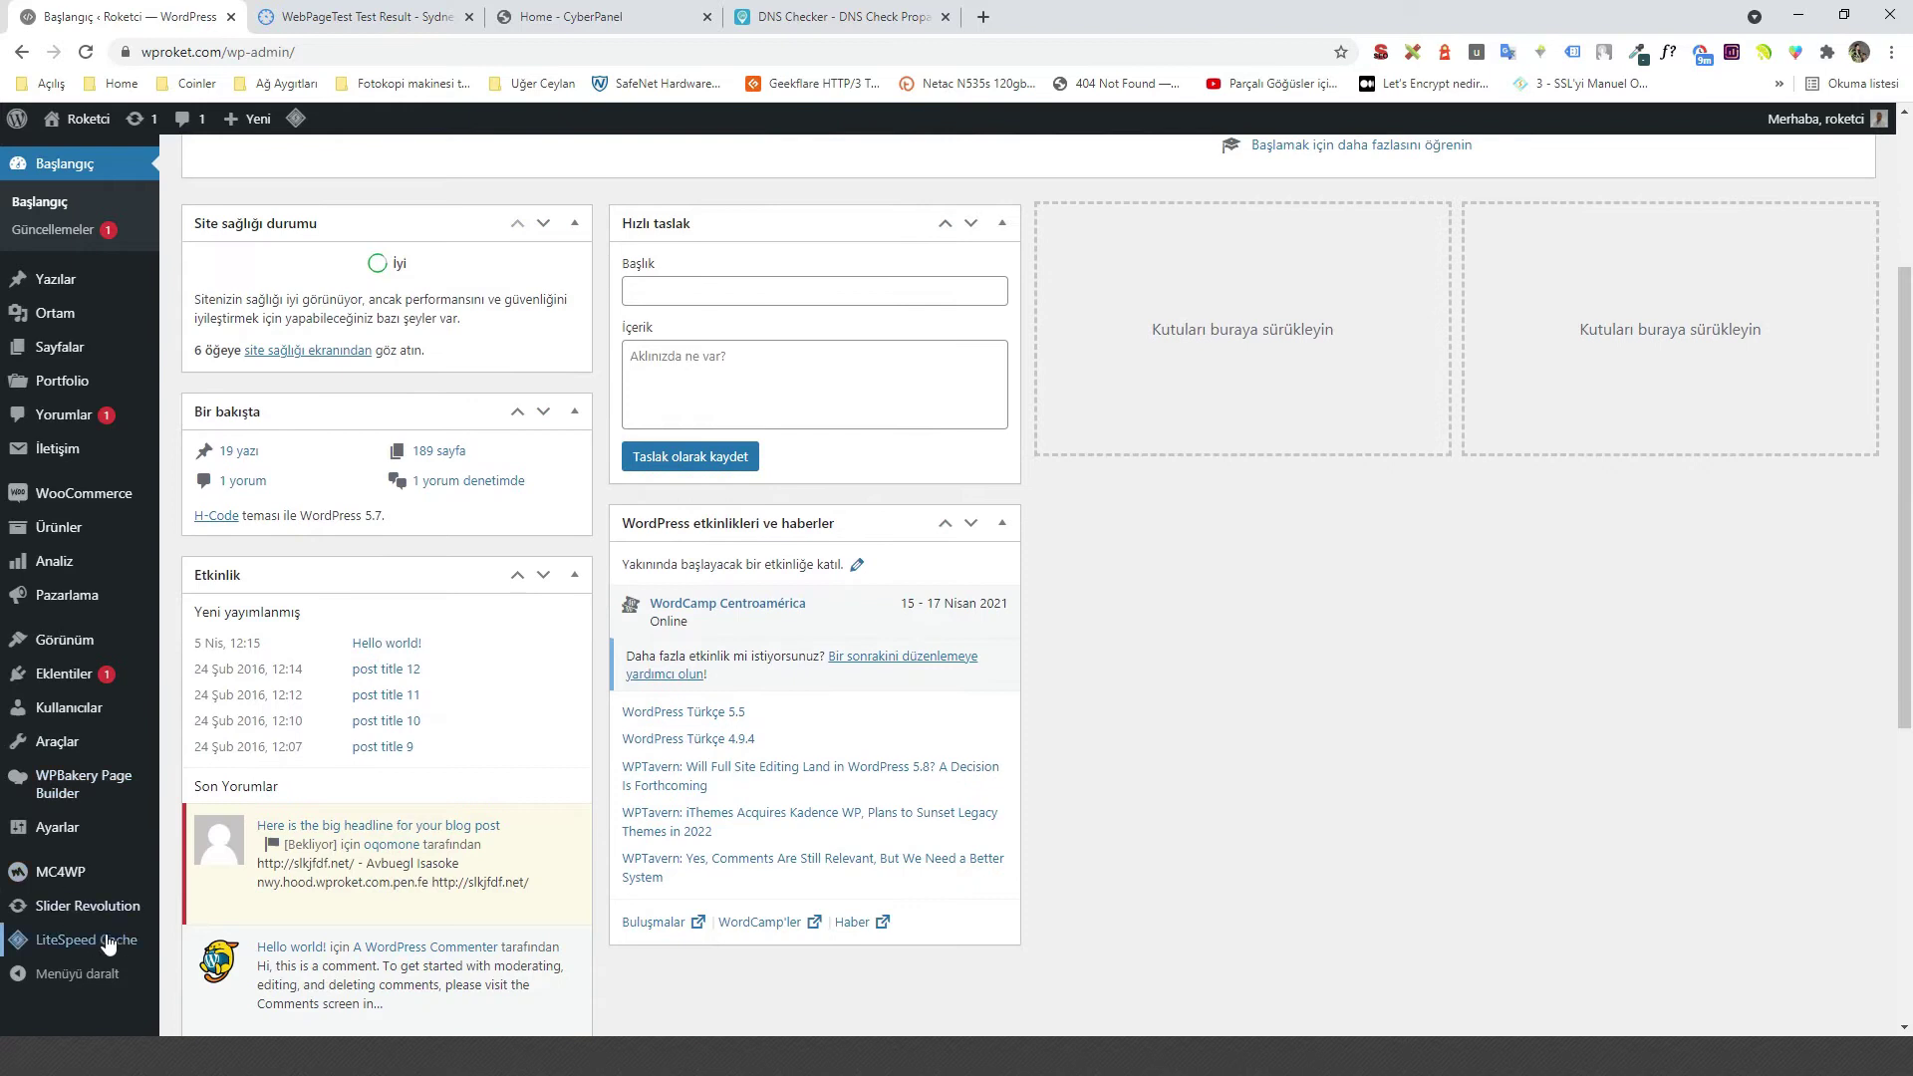
{"action": "mouse_move", "coordinate": [111, 943]}
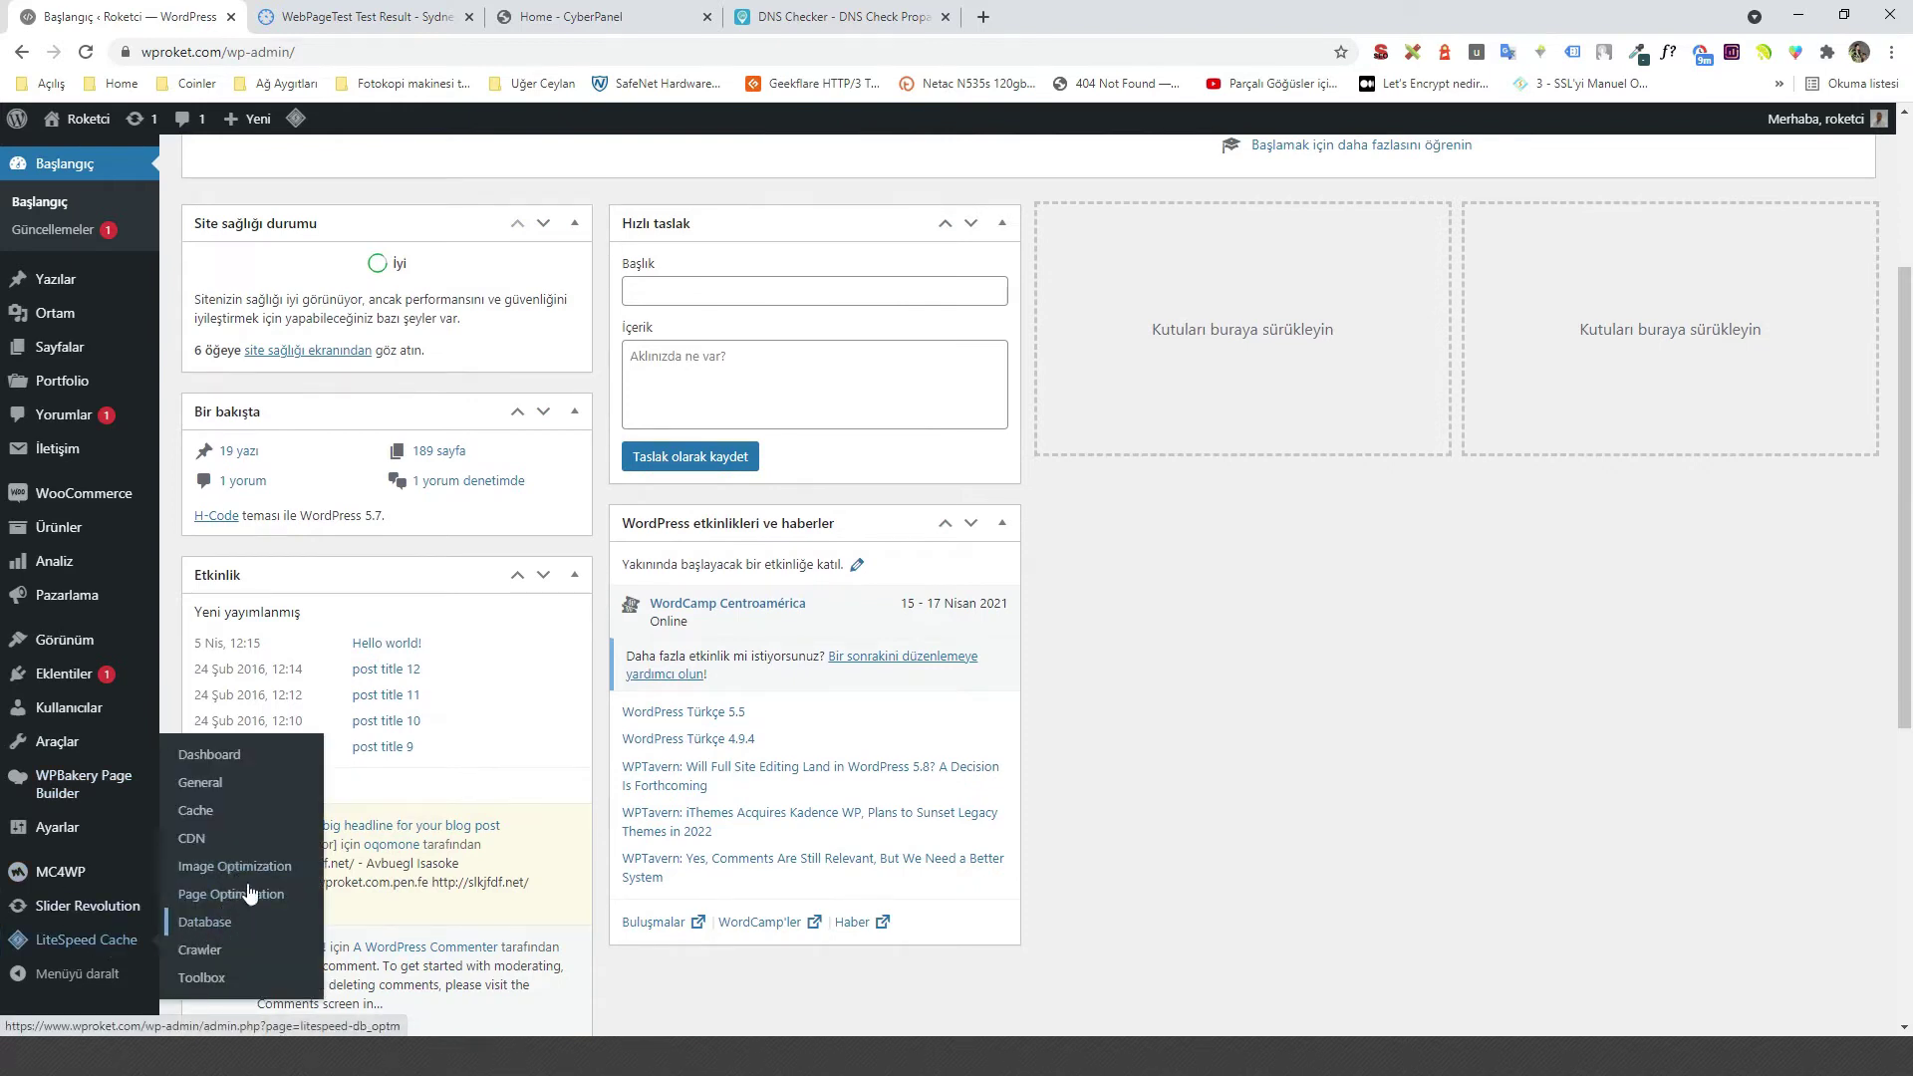
{"action": "left_click", "coordinate": [234, 794]}
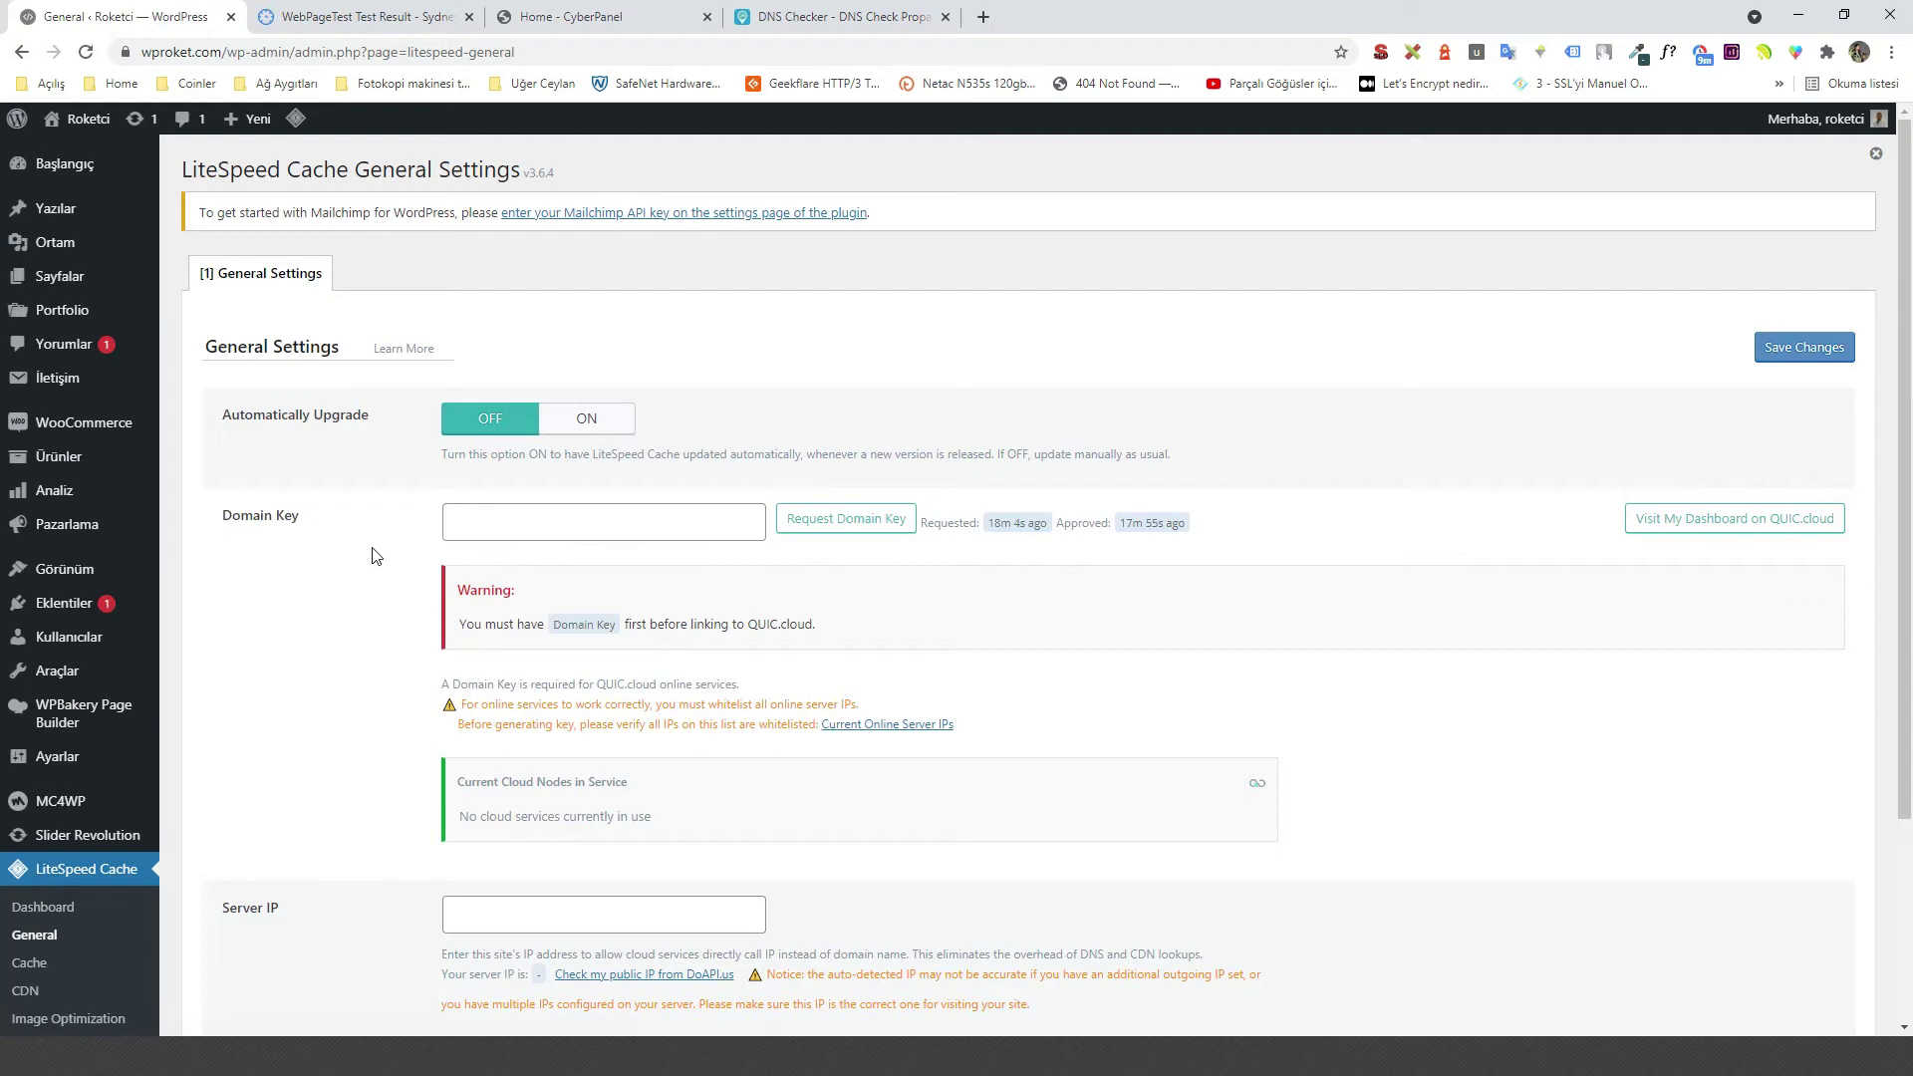
Request a QUIC.cloud domain key and reload the settings page until the key is approved.
{"action": "left_click", "coordinate": [504, 521]}
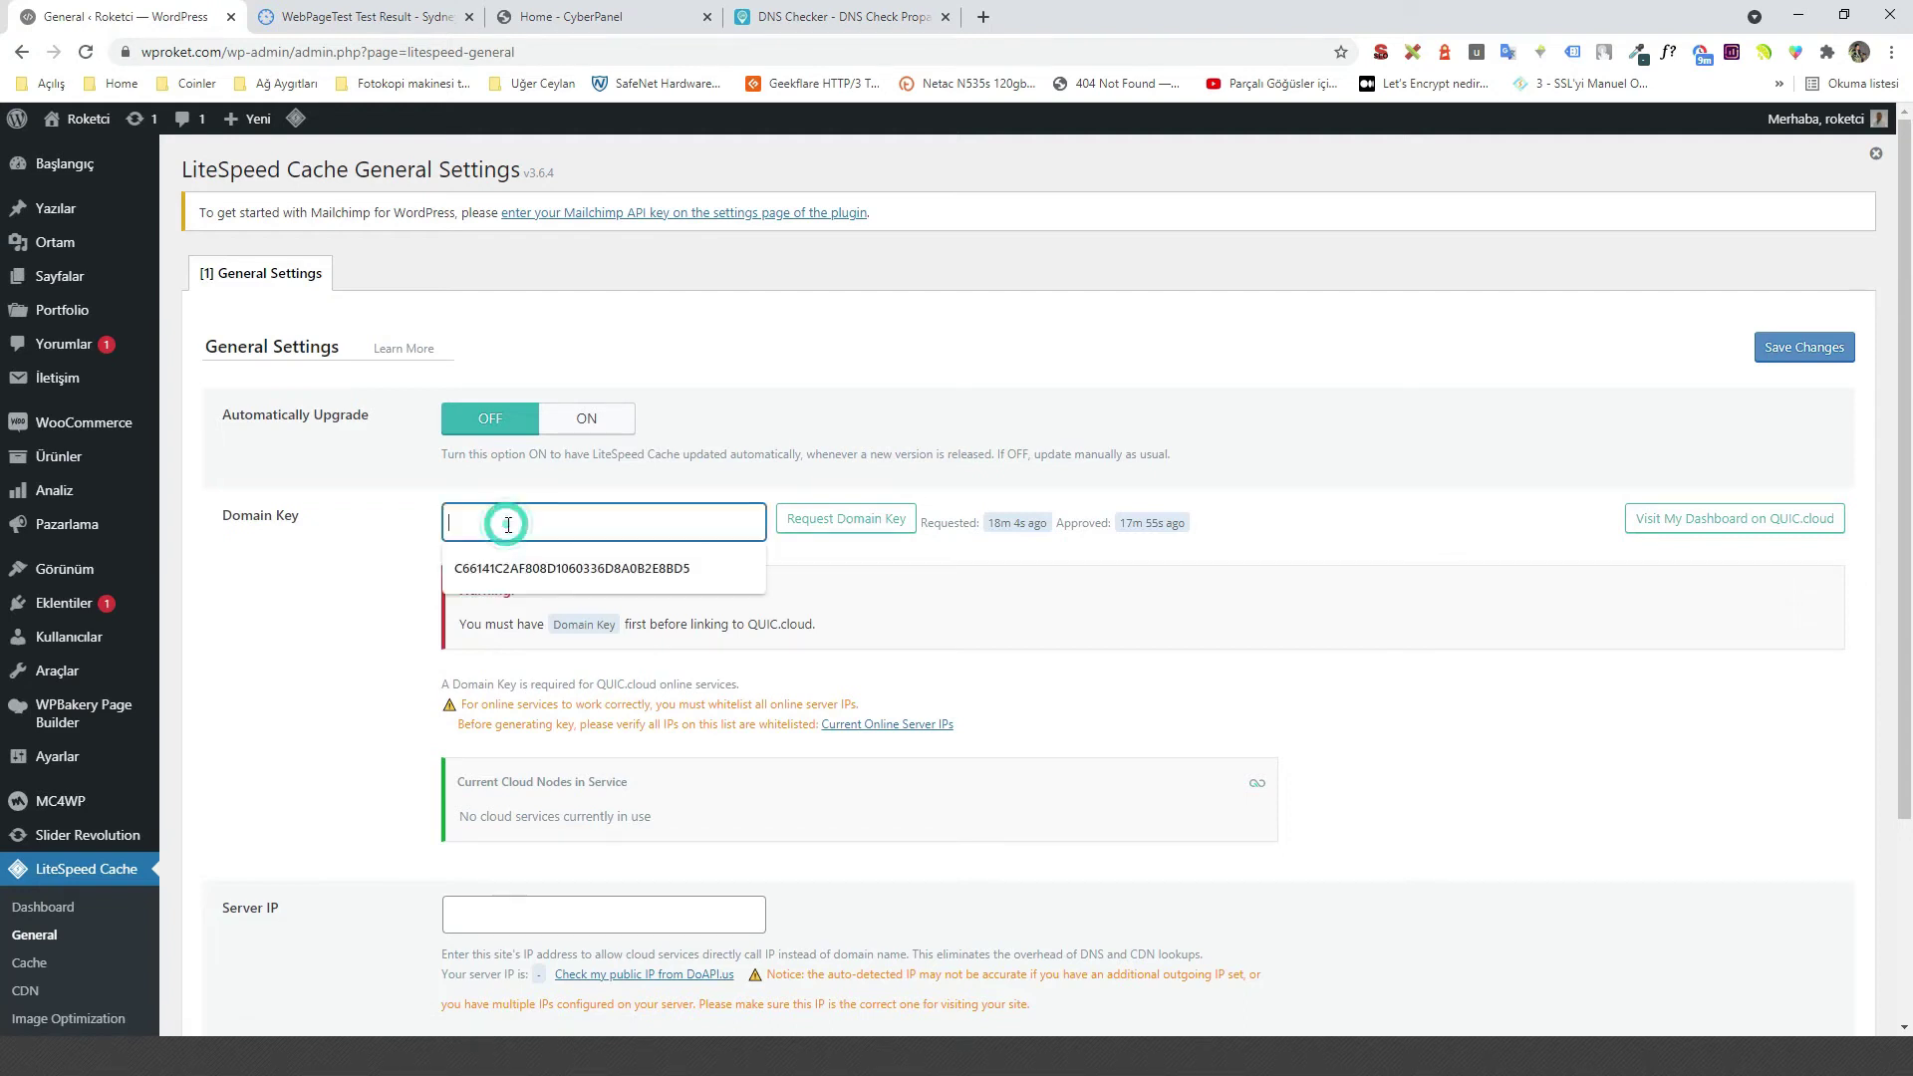
{"action": "left_click", "coordinate": [852, 520]}
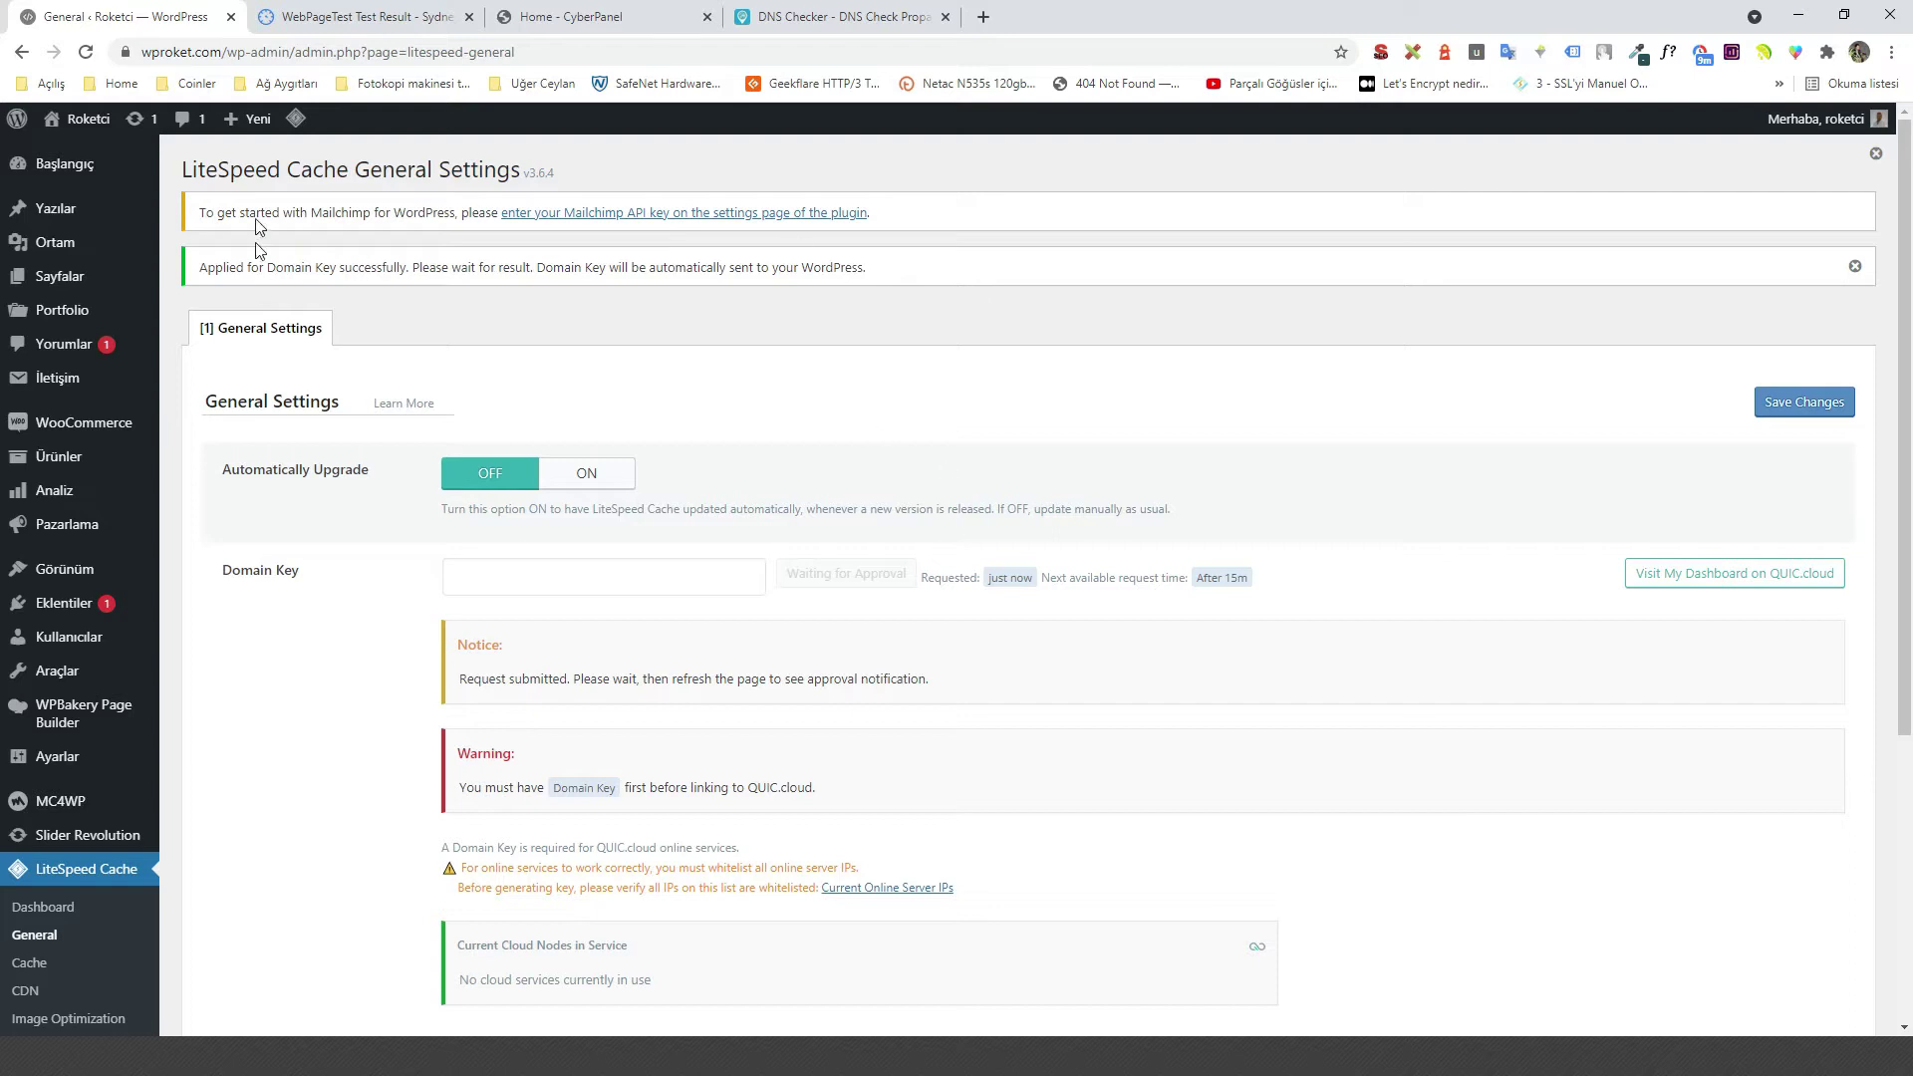
{"action": "left_click", "coordinate": [85, 52]}
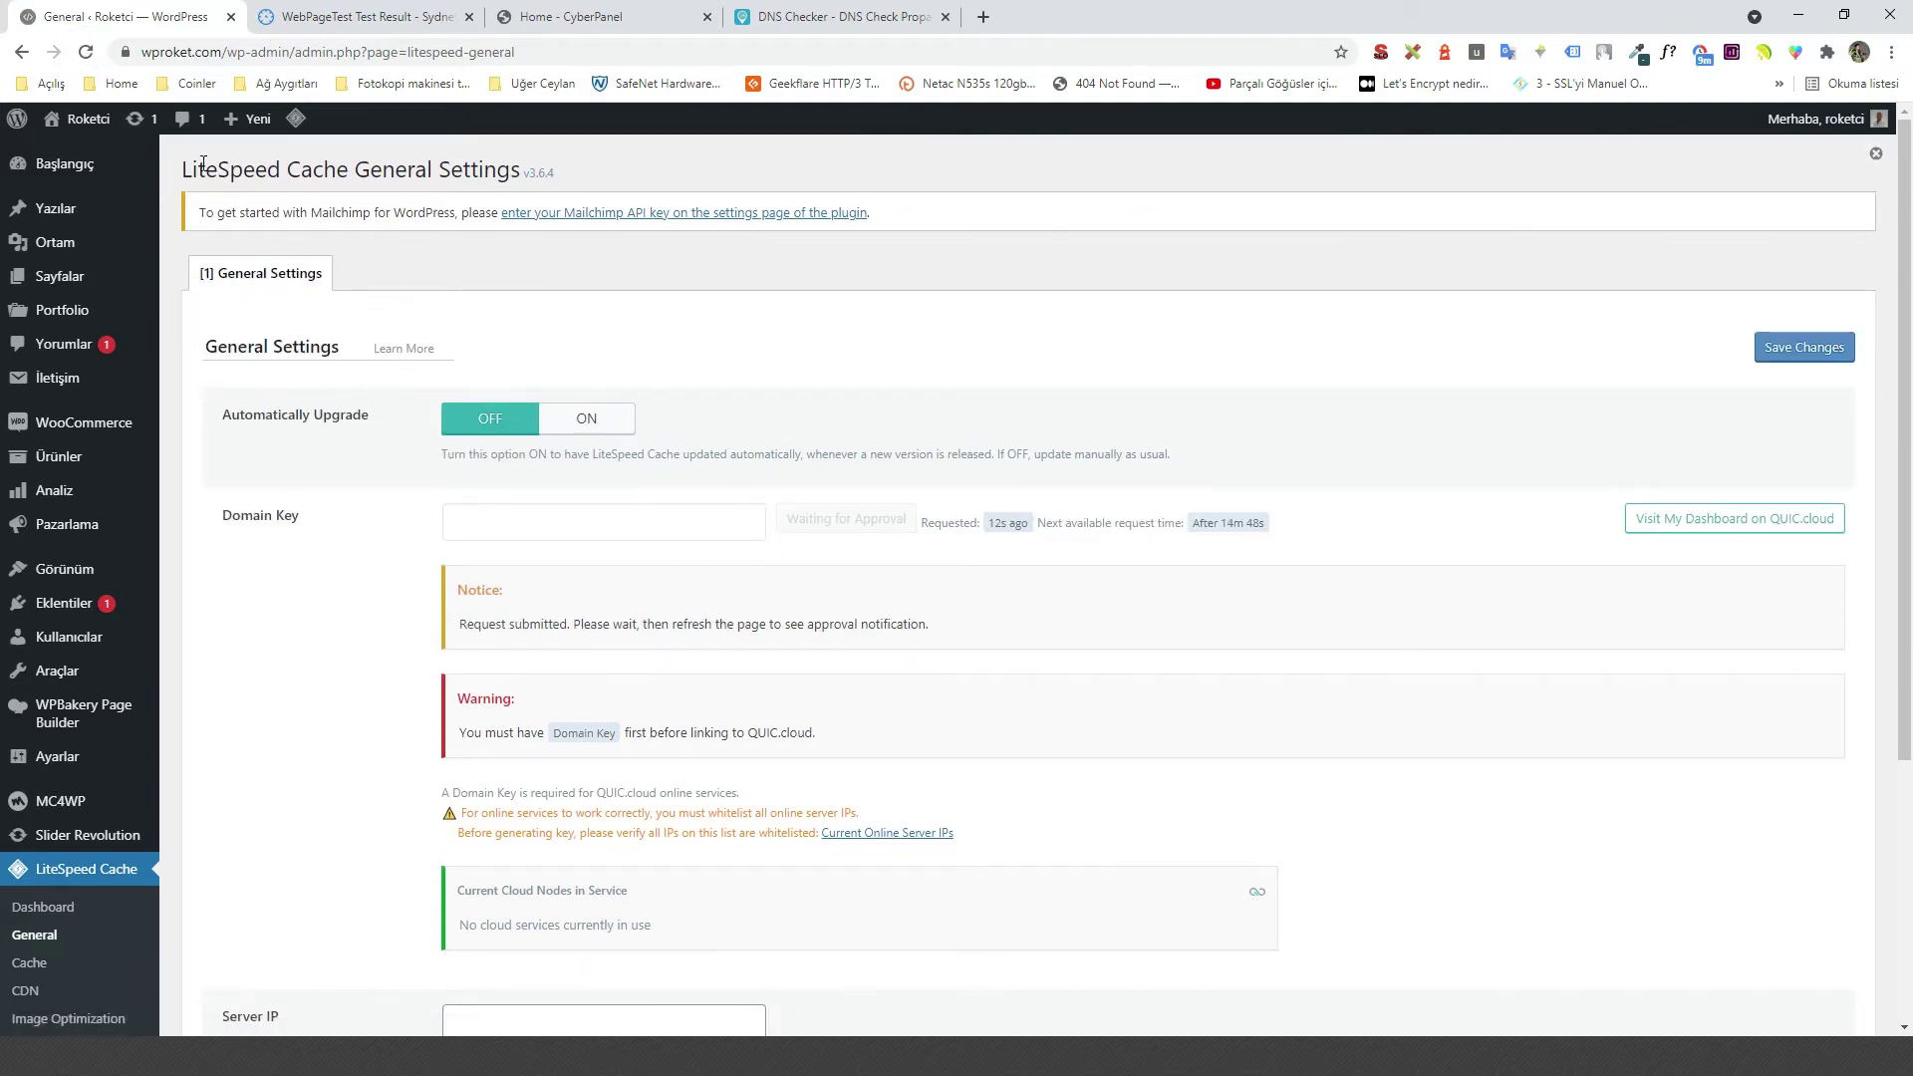
{"action": "left_click", "coordinate": [86, 52]}
{"action": "left_click", "coordinate": [85, 53]}
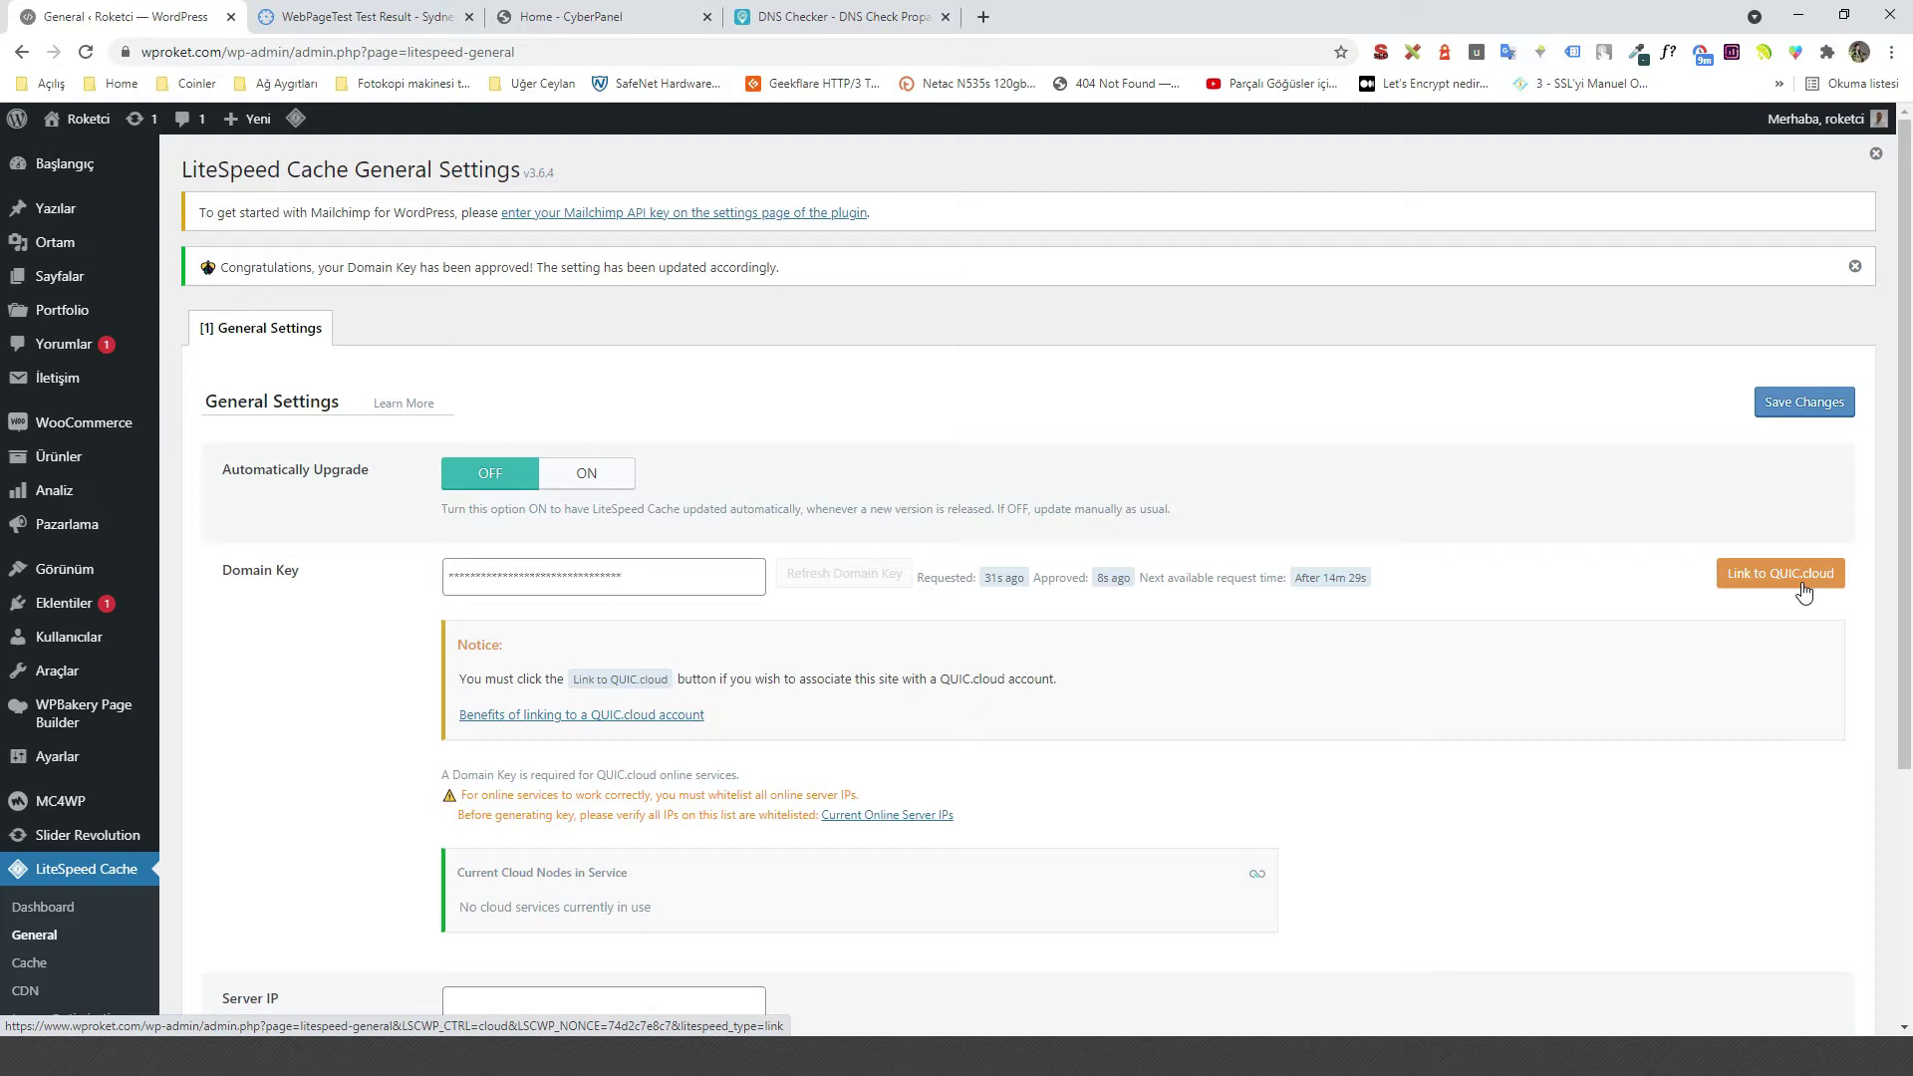
Link the site to the QUIC.cloud account that is already logged in.
{"action": "left_click", "coordinate": [1763, 589]}
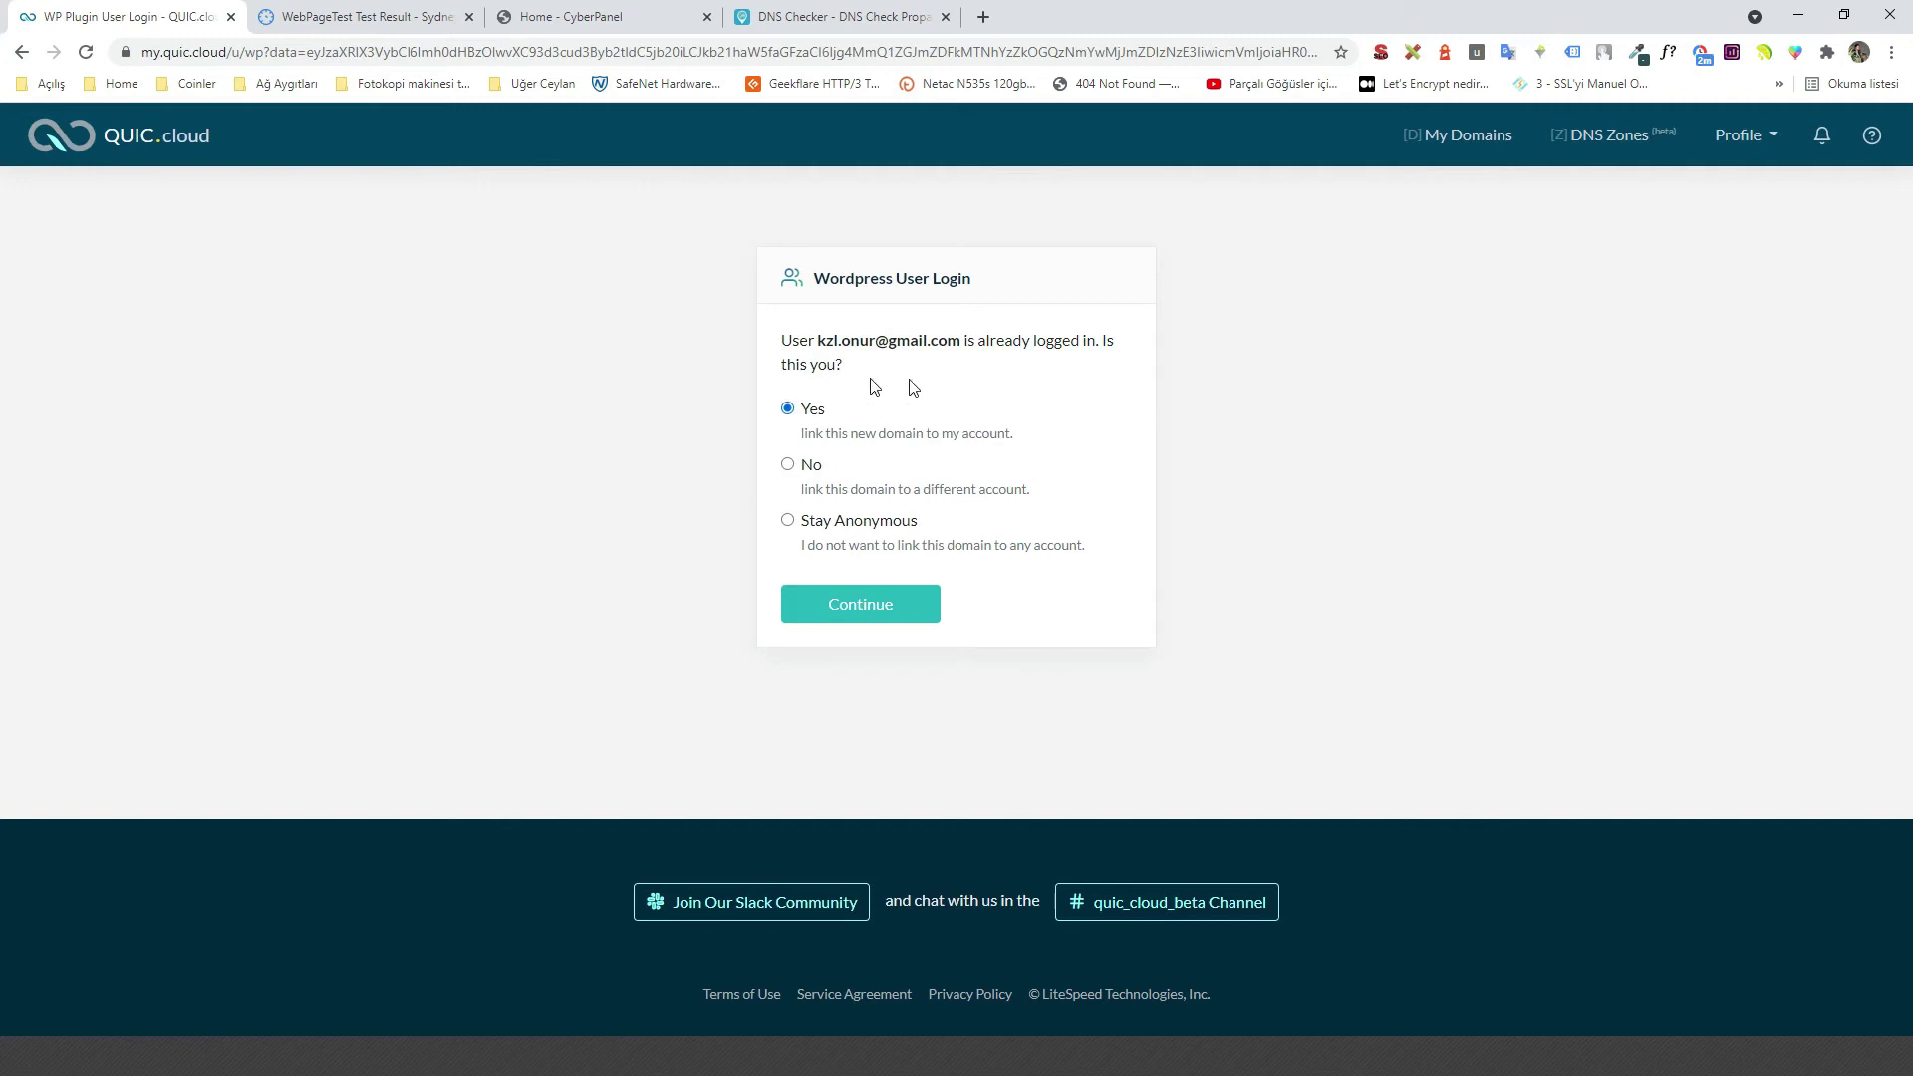
{"action": "left_click", "coordinate": [879, 604]}
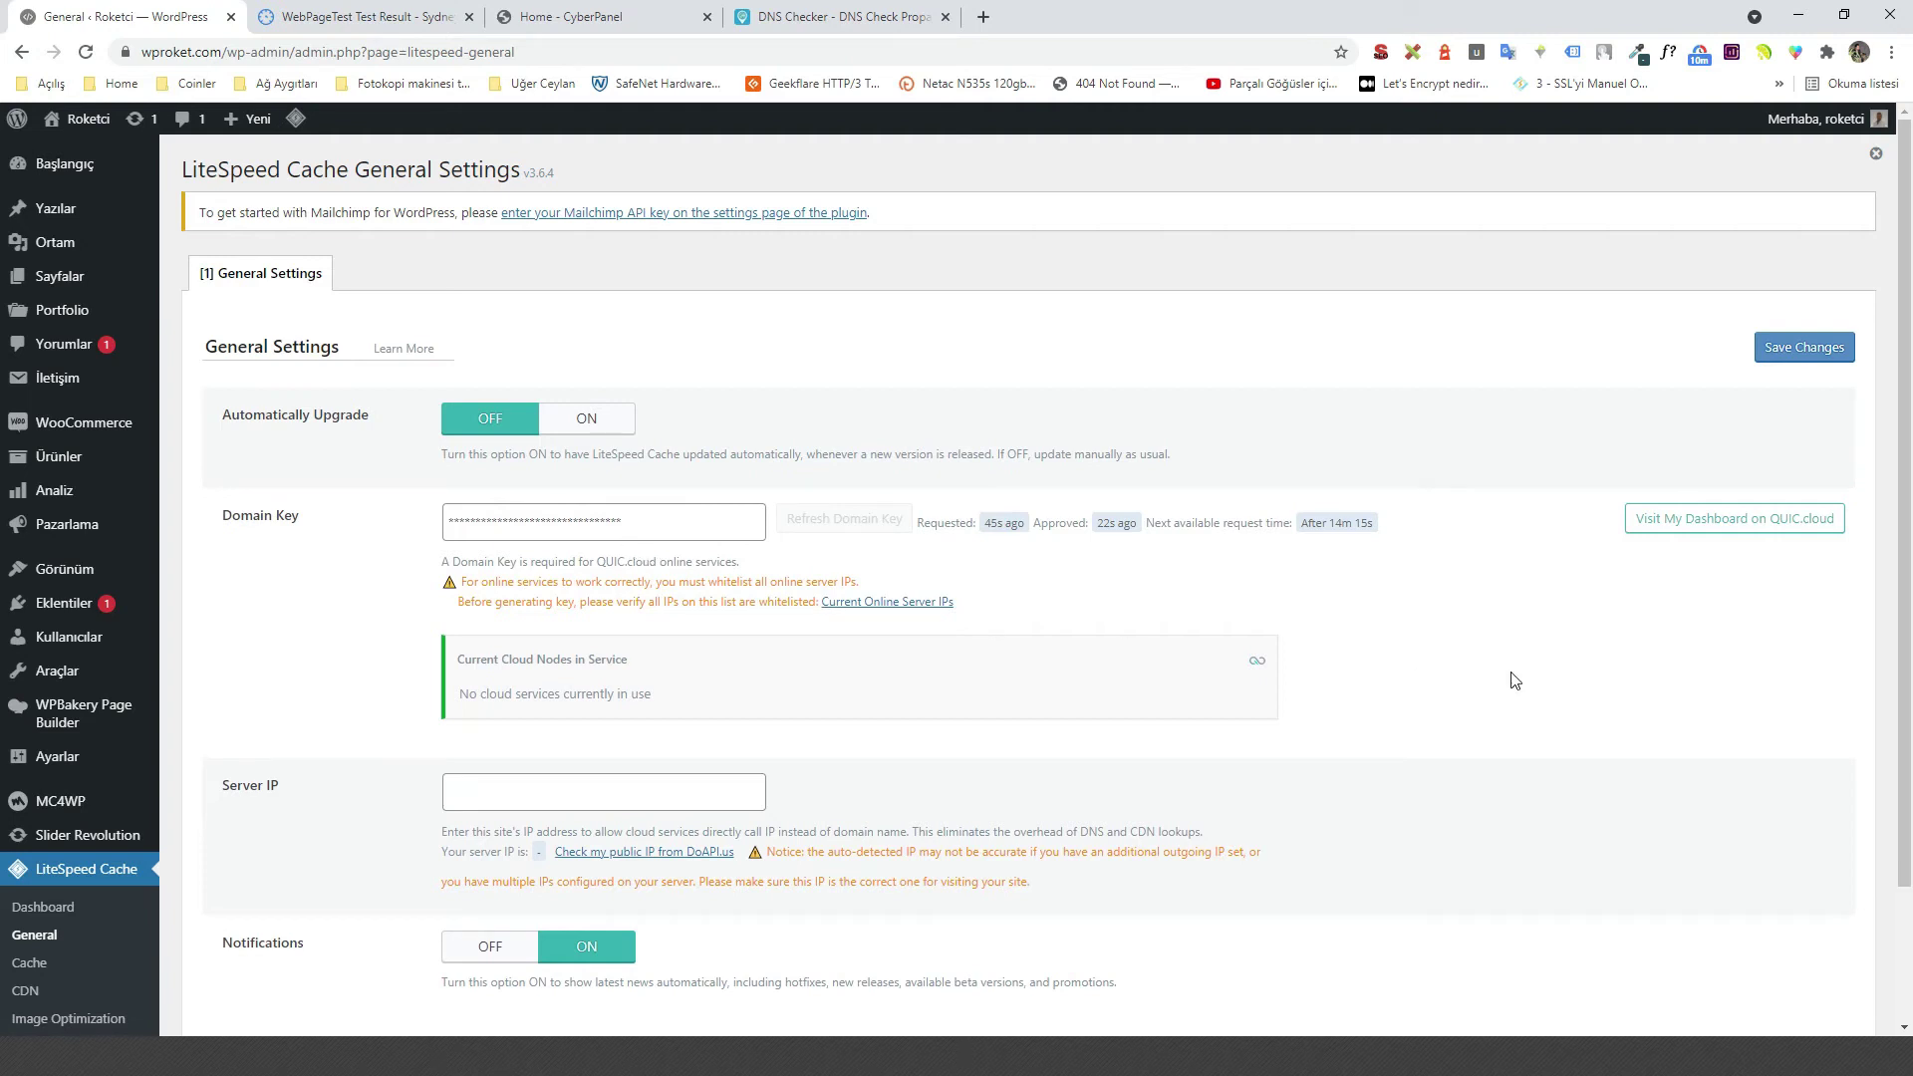
Open the QUIC.cloud dashboard and view the CDN status page of wproket.com.
{"action": "left_click", "coordinate": [1704, 528]}
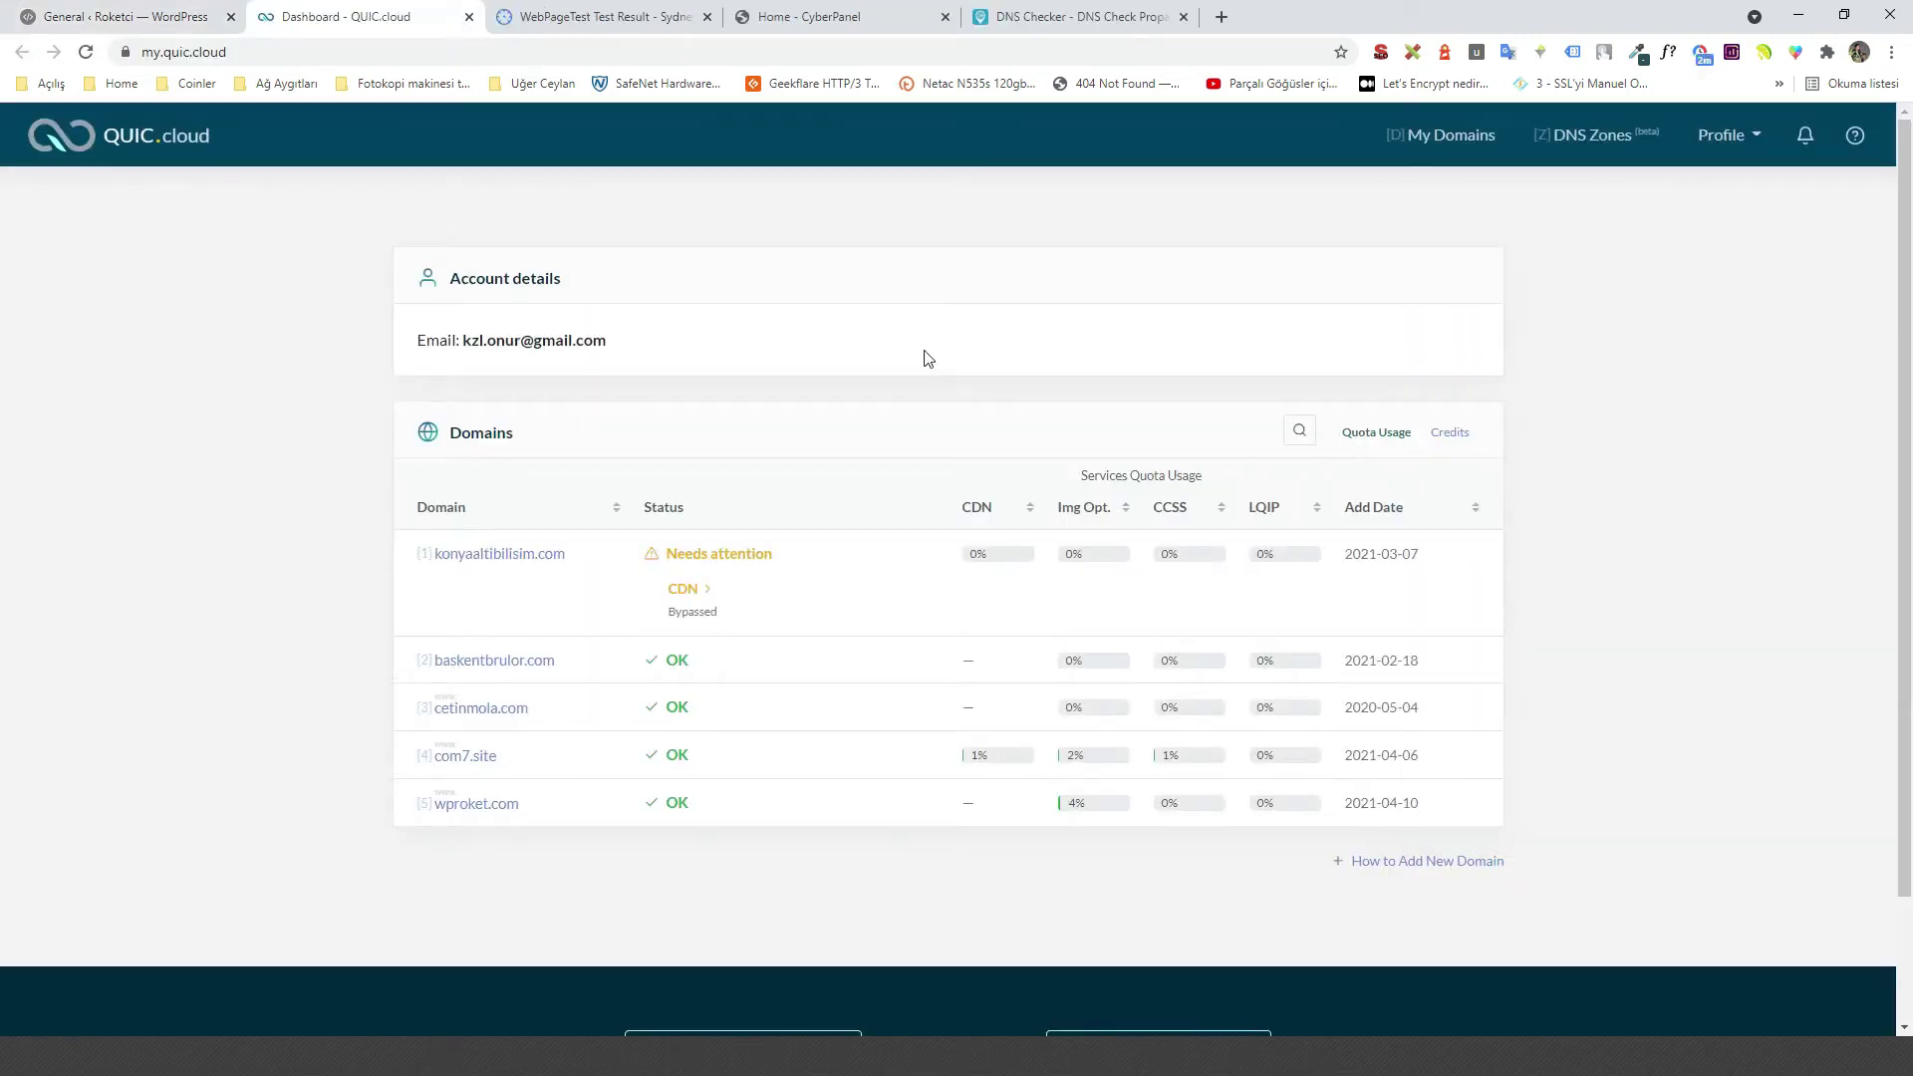
{"action": "left_click", "coordinate": [513, 807]}
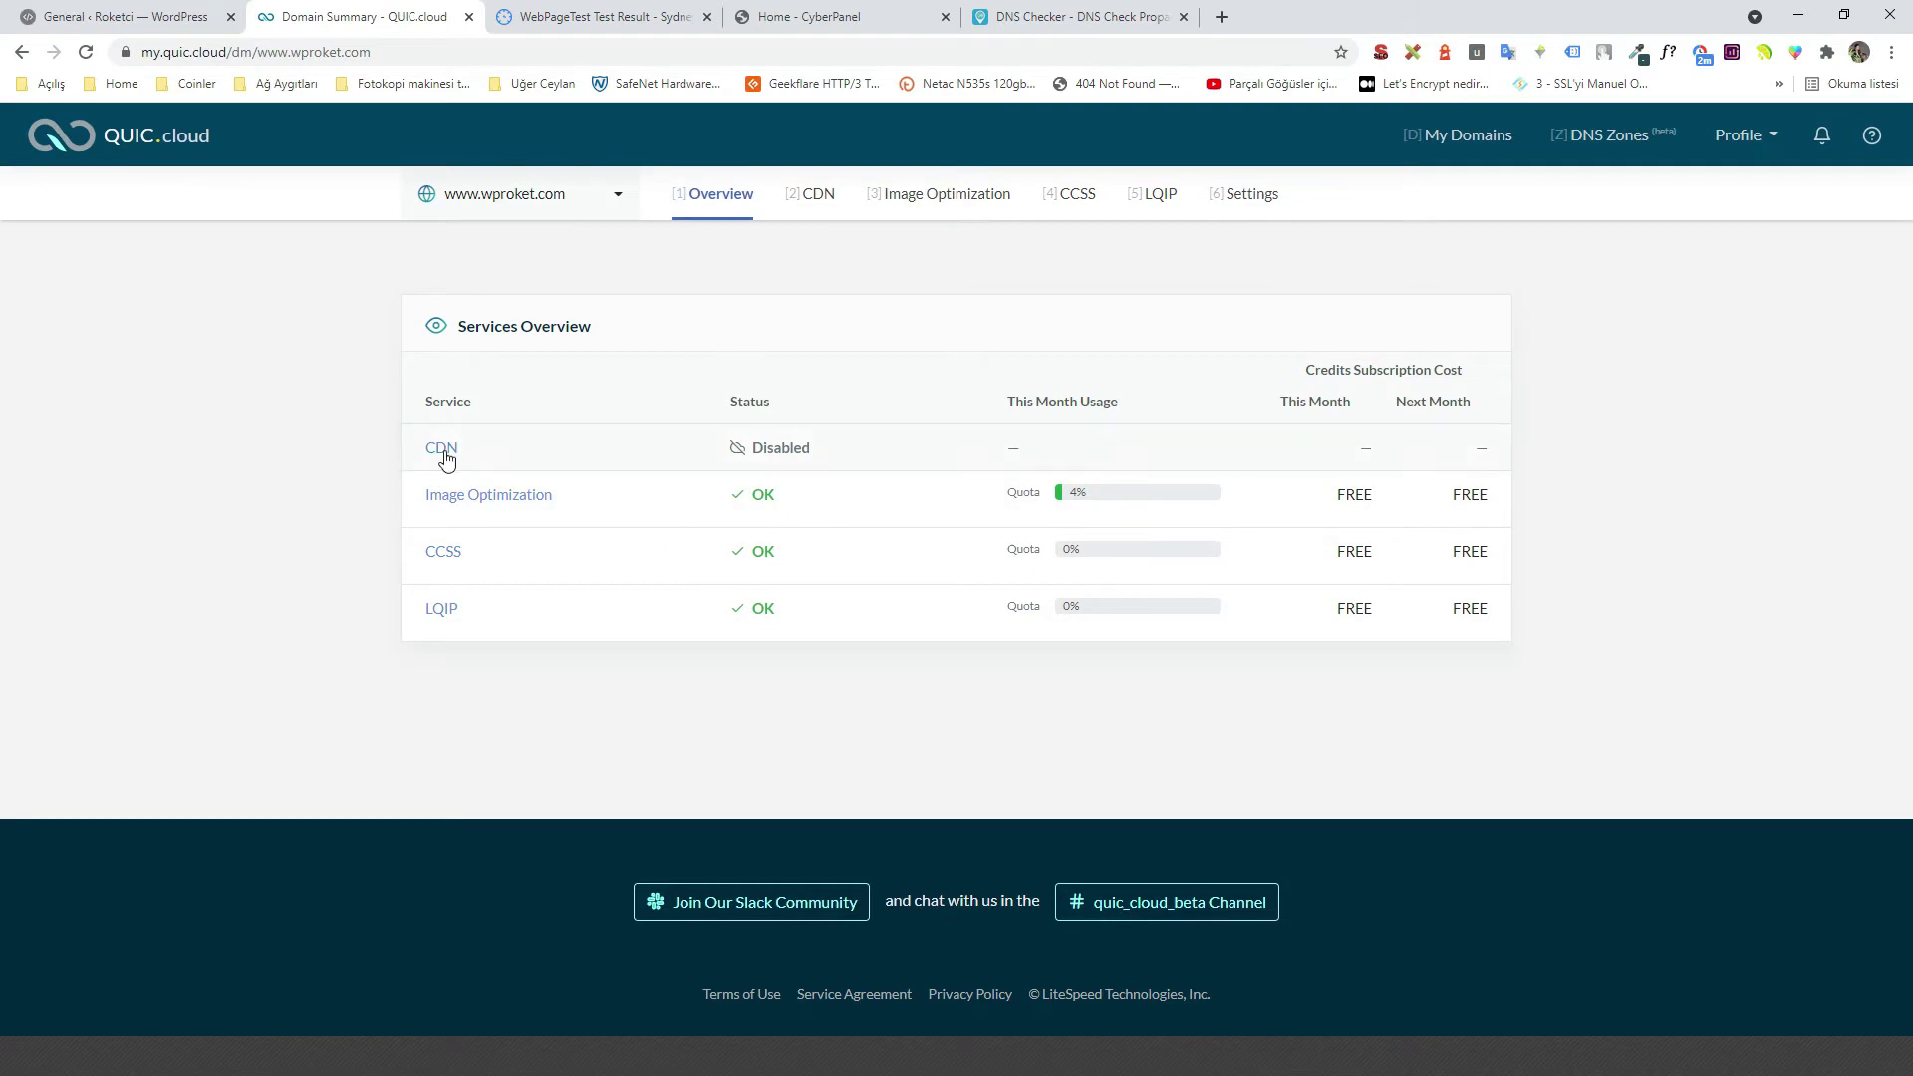
{"action": "left_click", "coordinate": [815, 195]}
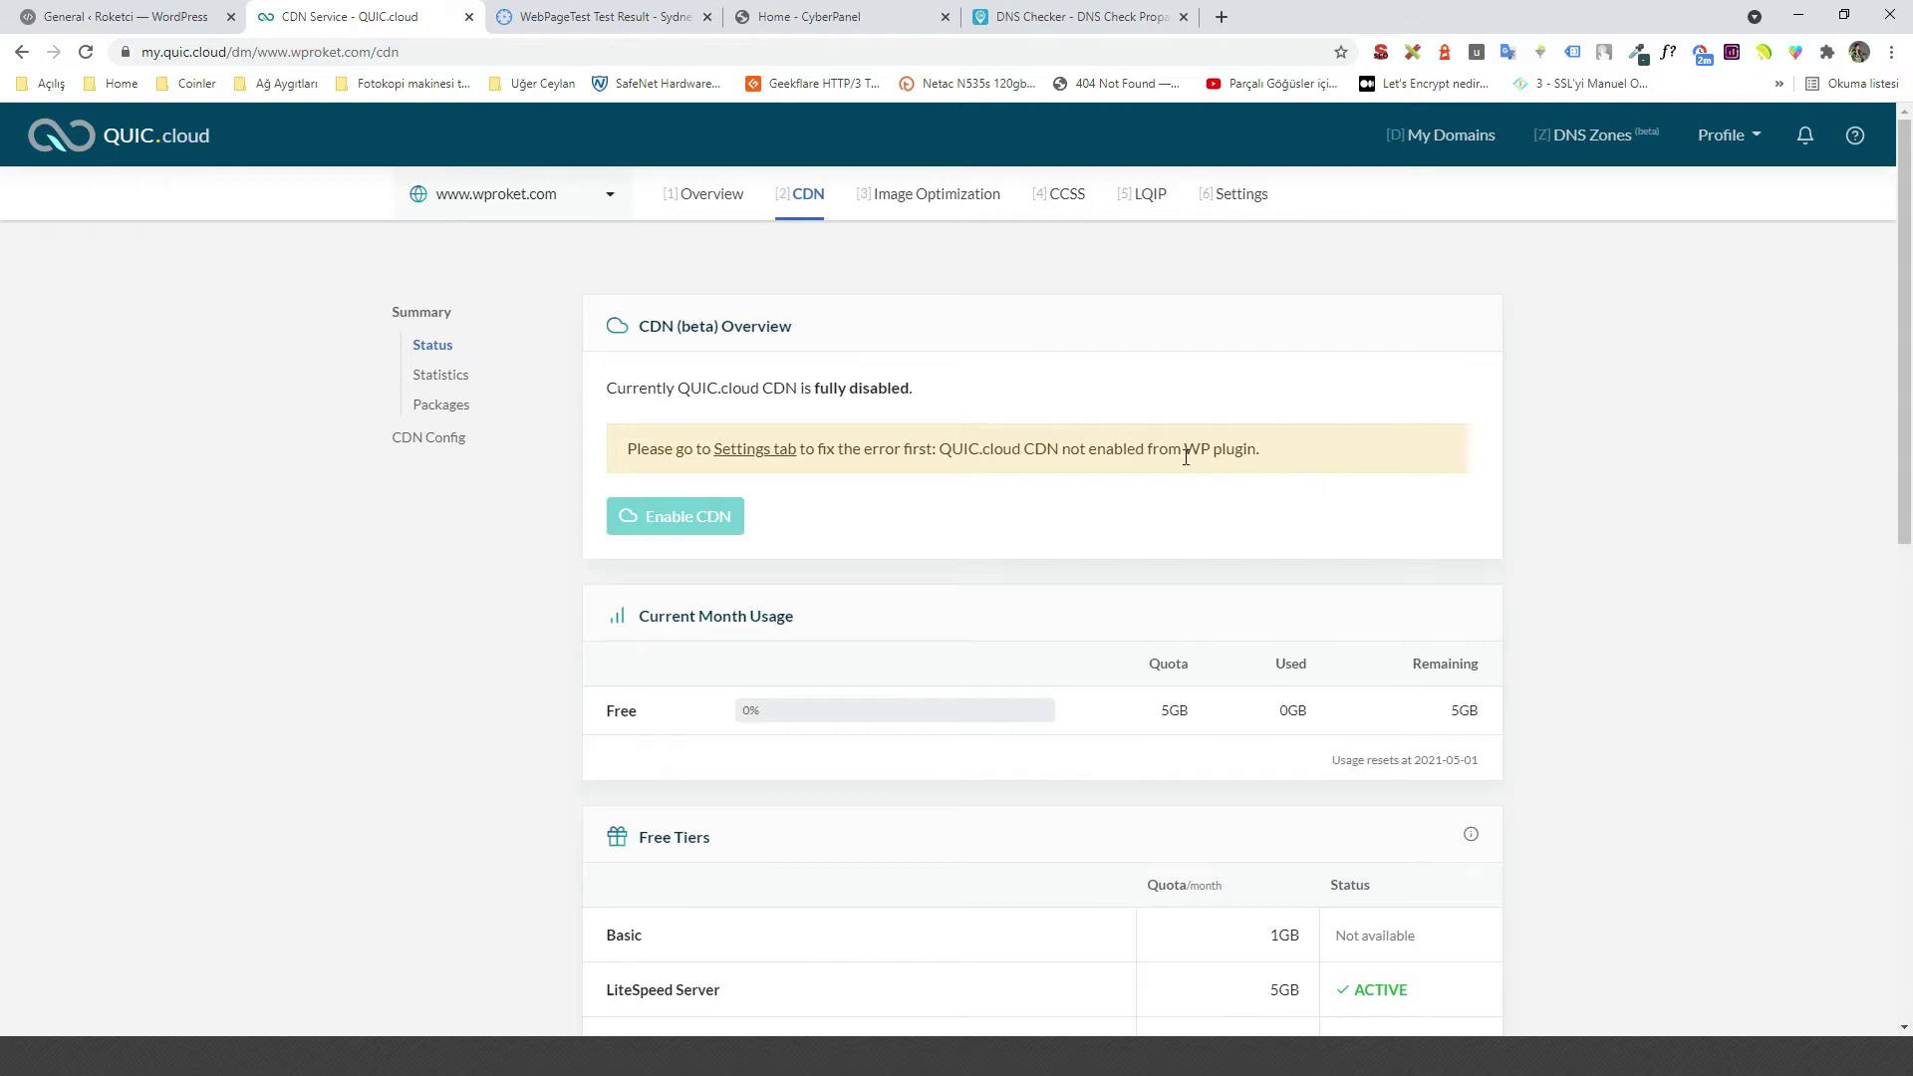
Turn on QUIC.cloud CDN in the LiteSpeed Cache CDN settings in WordPress and save the changes.
{"action": "left_click", "coordinate": [95, 20]}
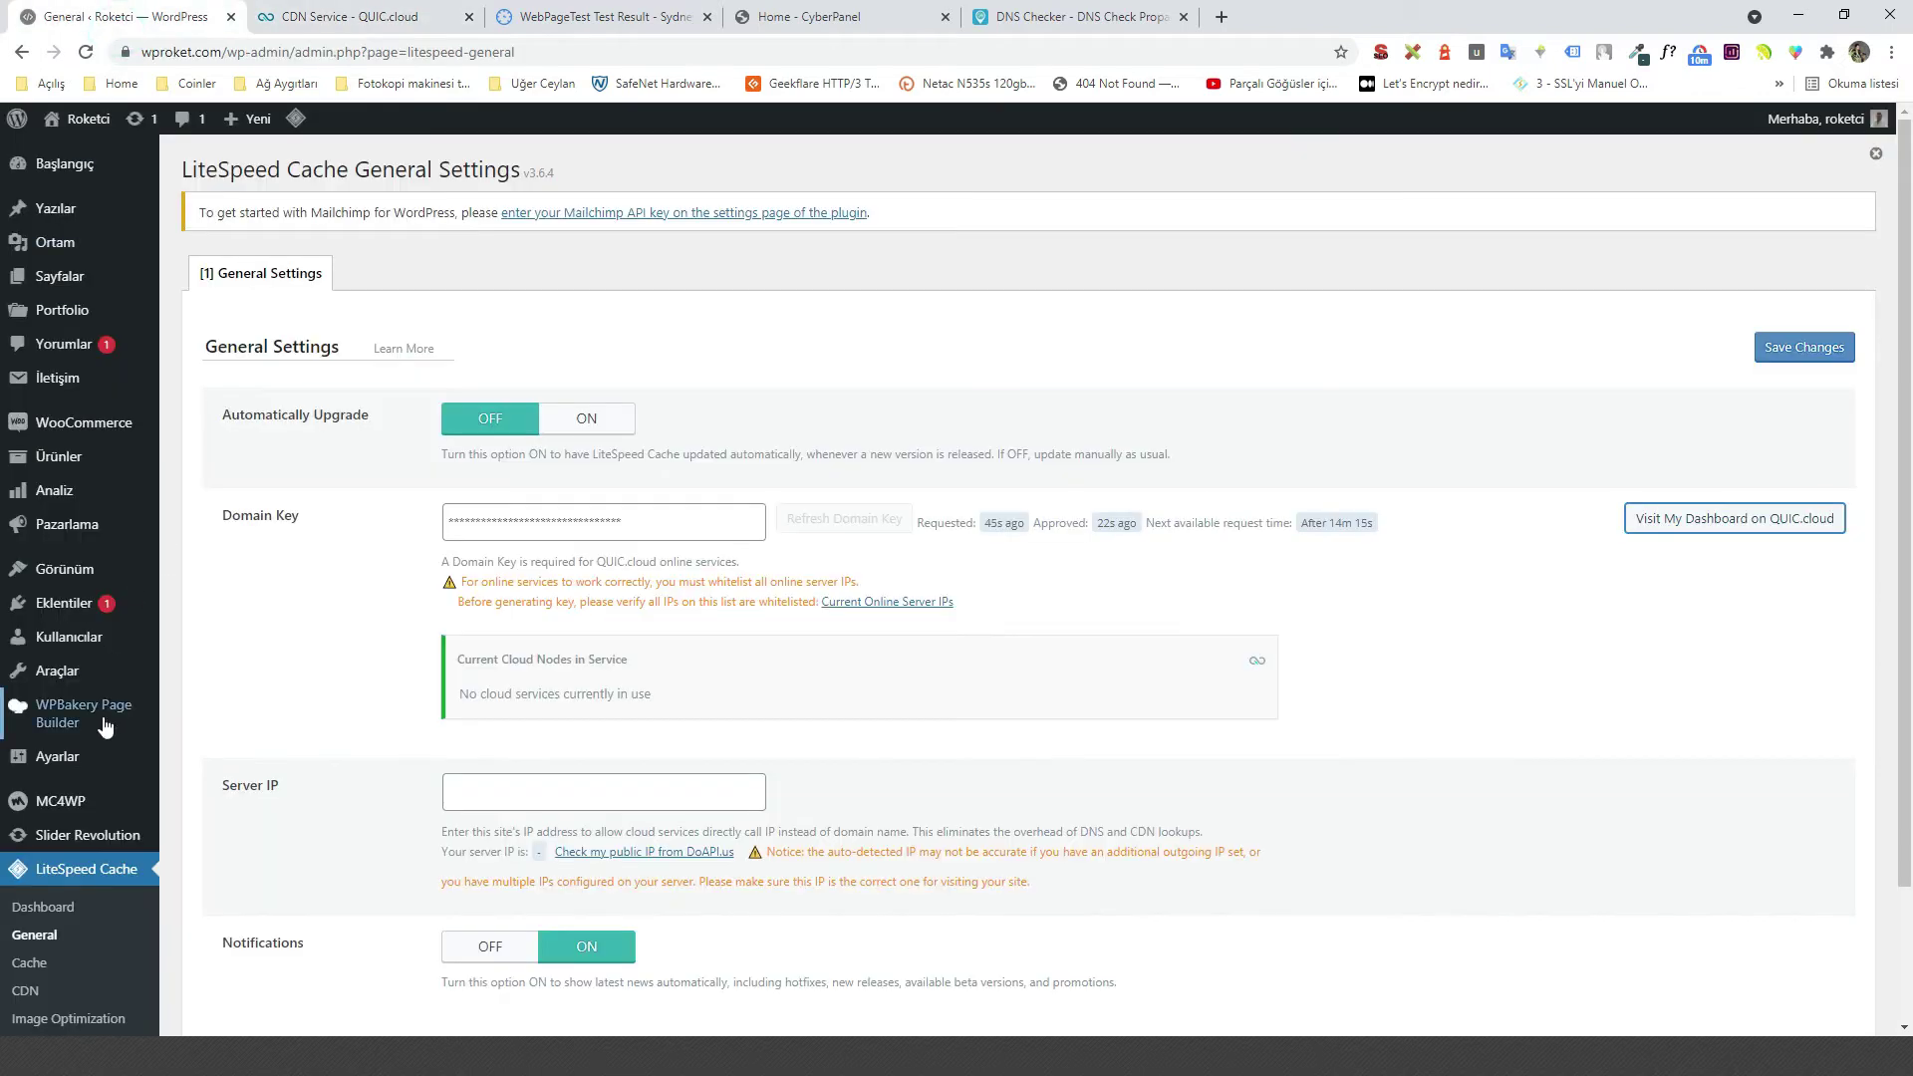
{"action": "scroll", "coordinate": [104, 728], "scroll_direction": "down", "scroll_amount": 2}
{"action": "left_click", "coordinate": [30, 832]}
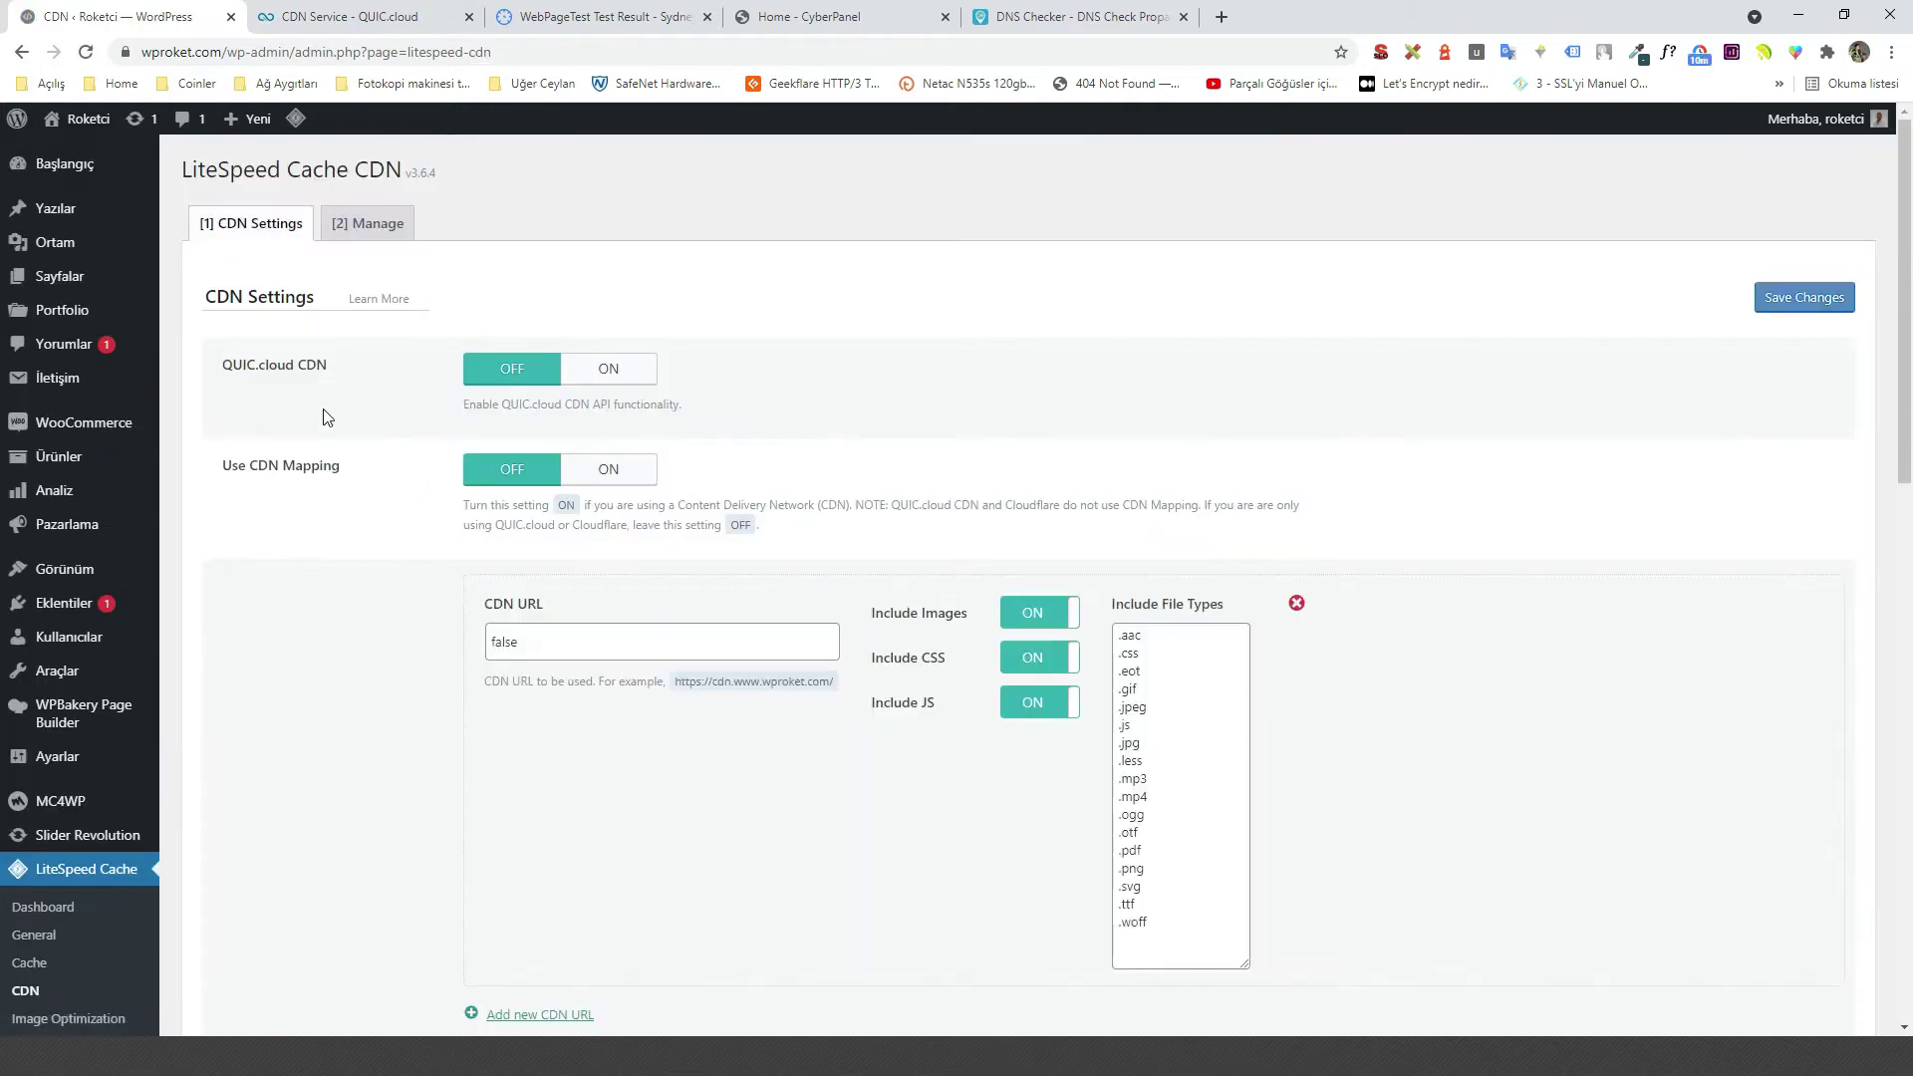
{"action": "left_click_drag", "start_coordinate": [214, 365], "coordinate": [342, 370]}
{"action": "left_click", "coordinate": [609, 369]}
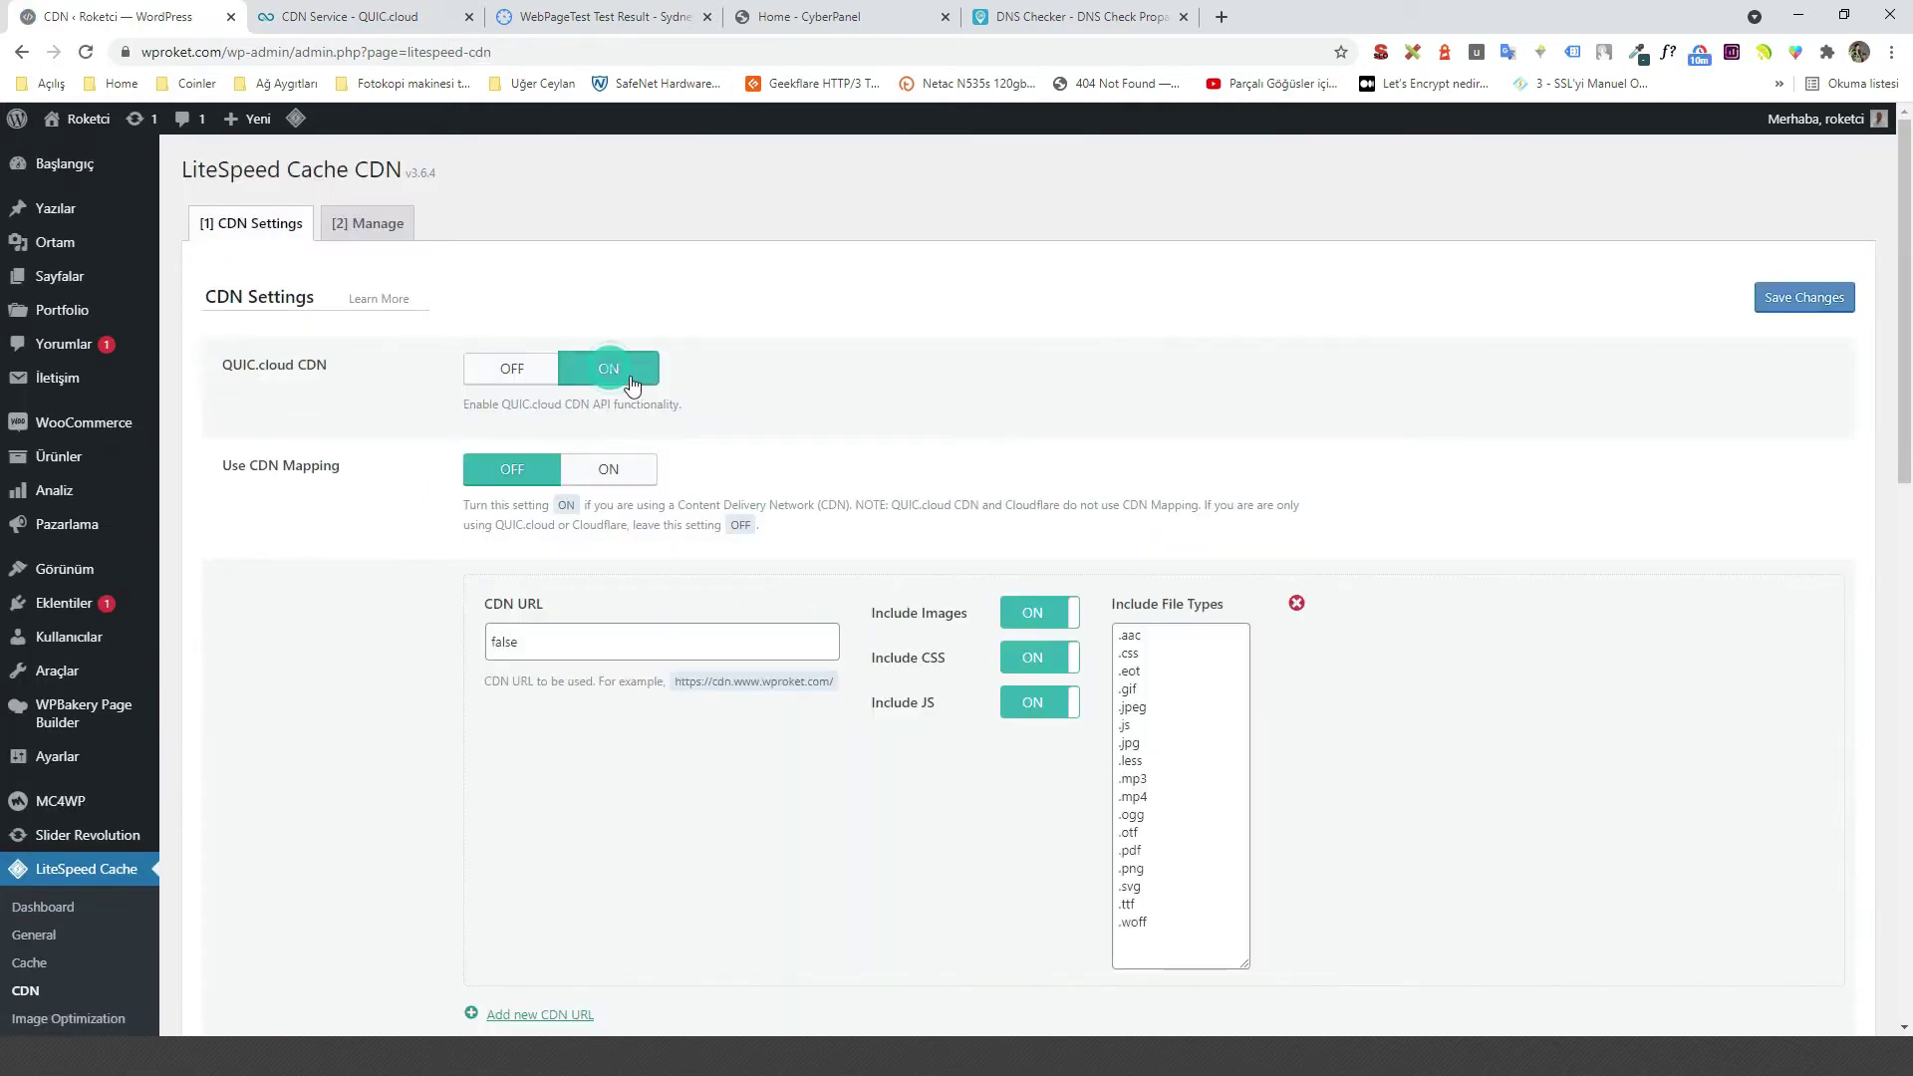
{"action": "left_click", "coordinate": [1801, 304]}
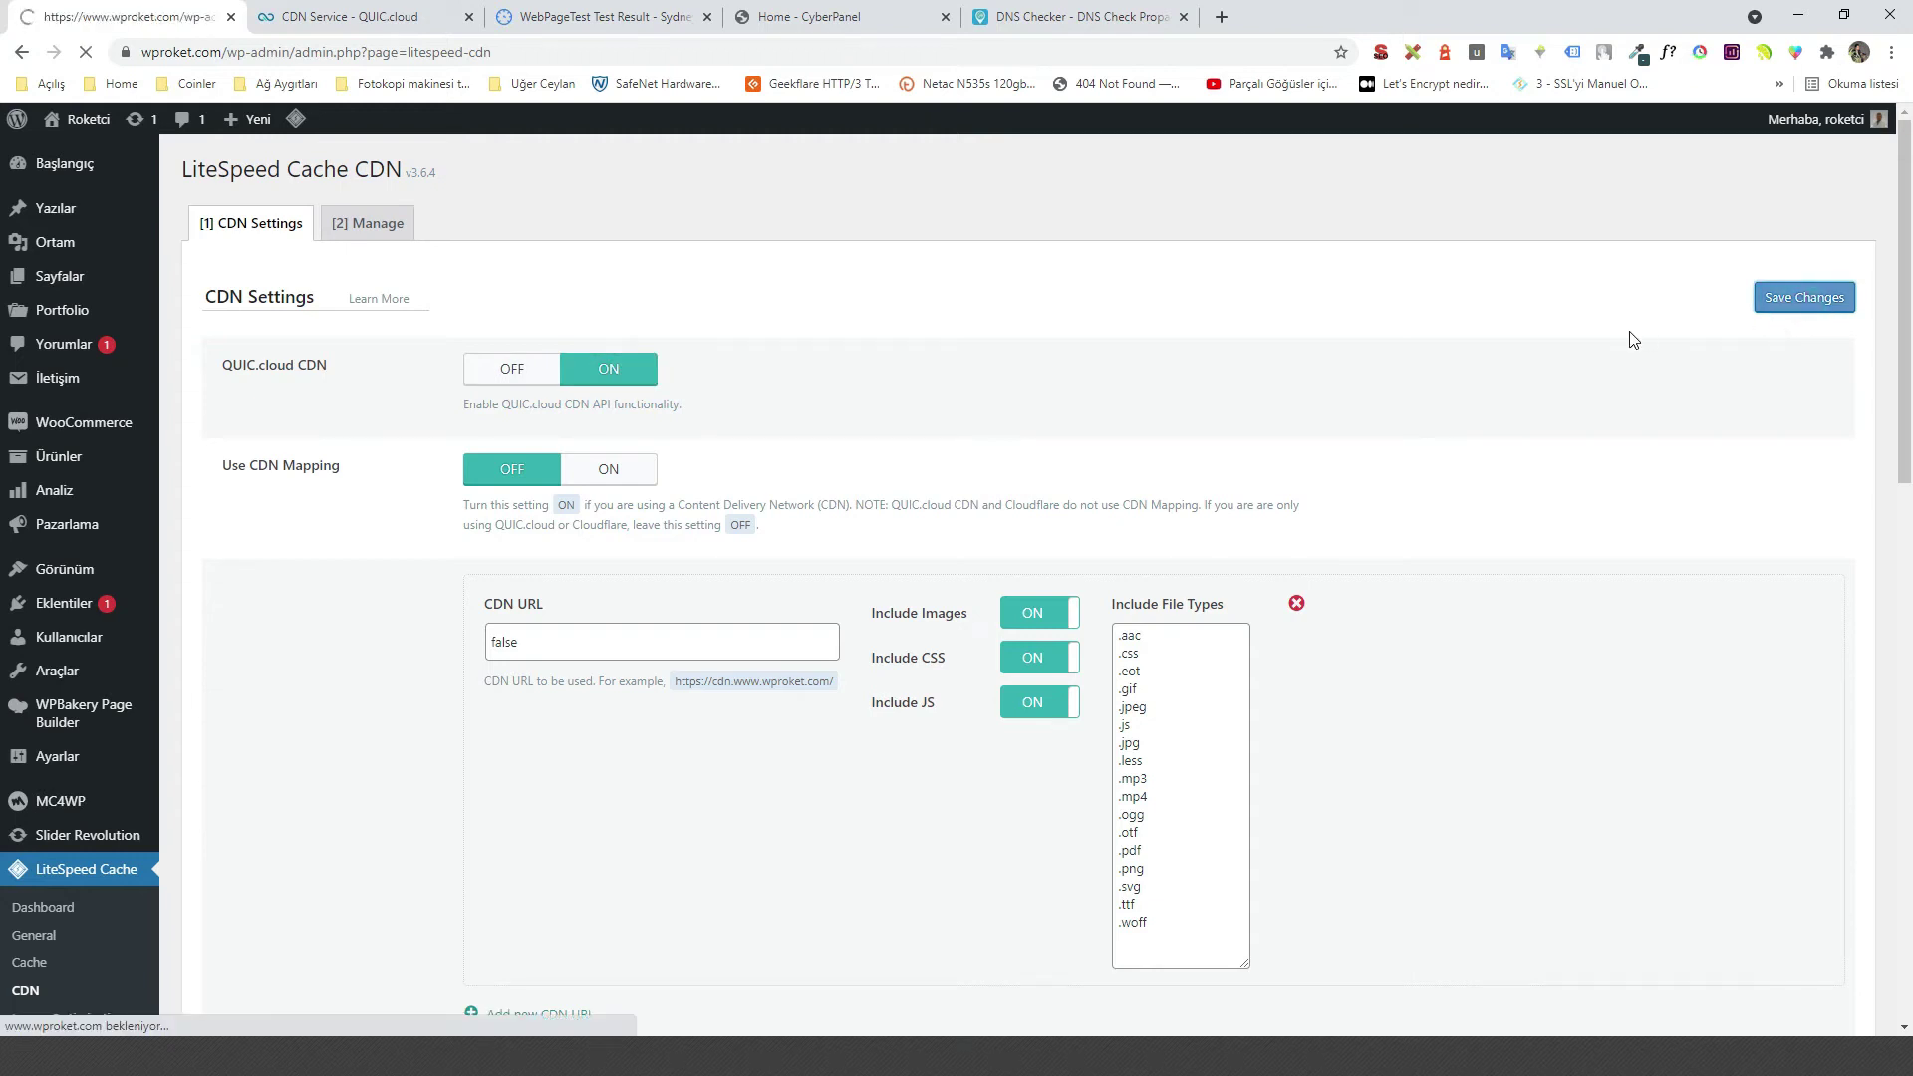
{"action": "left_click", "coordinate": [364, 10]}
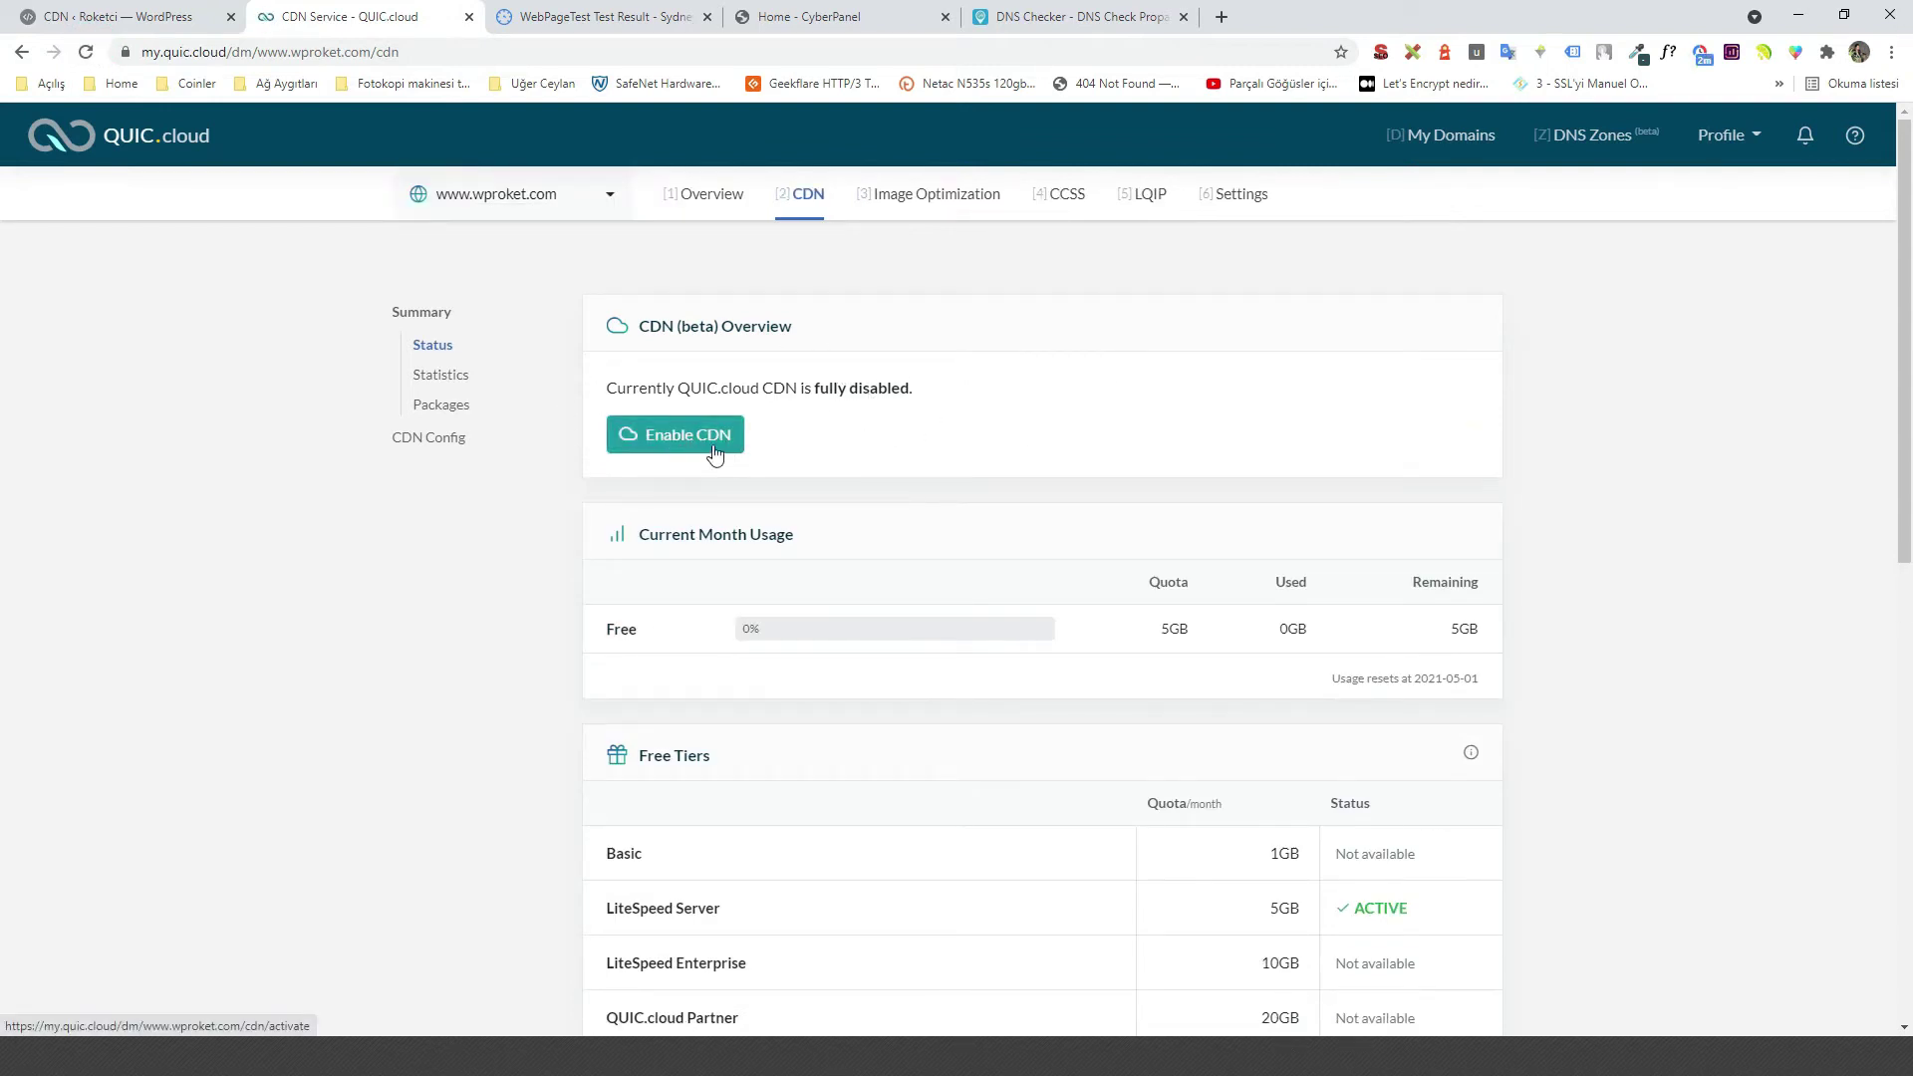
{"action": "left_click", "coordinate": [684, 431]}
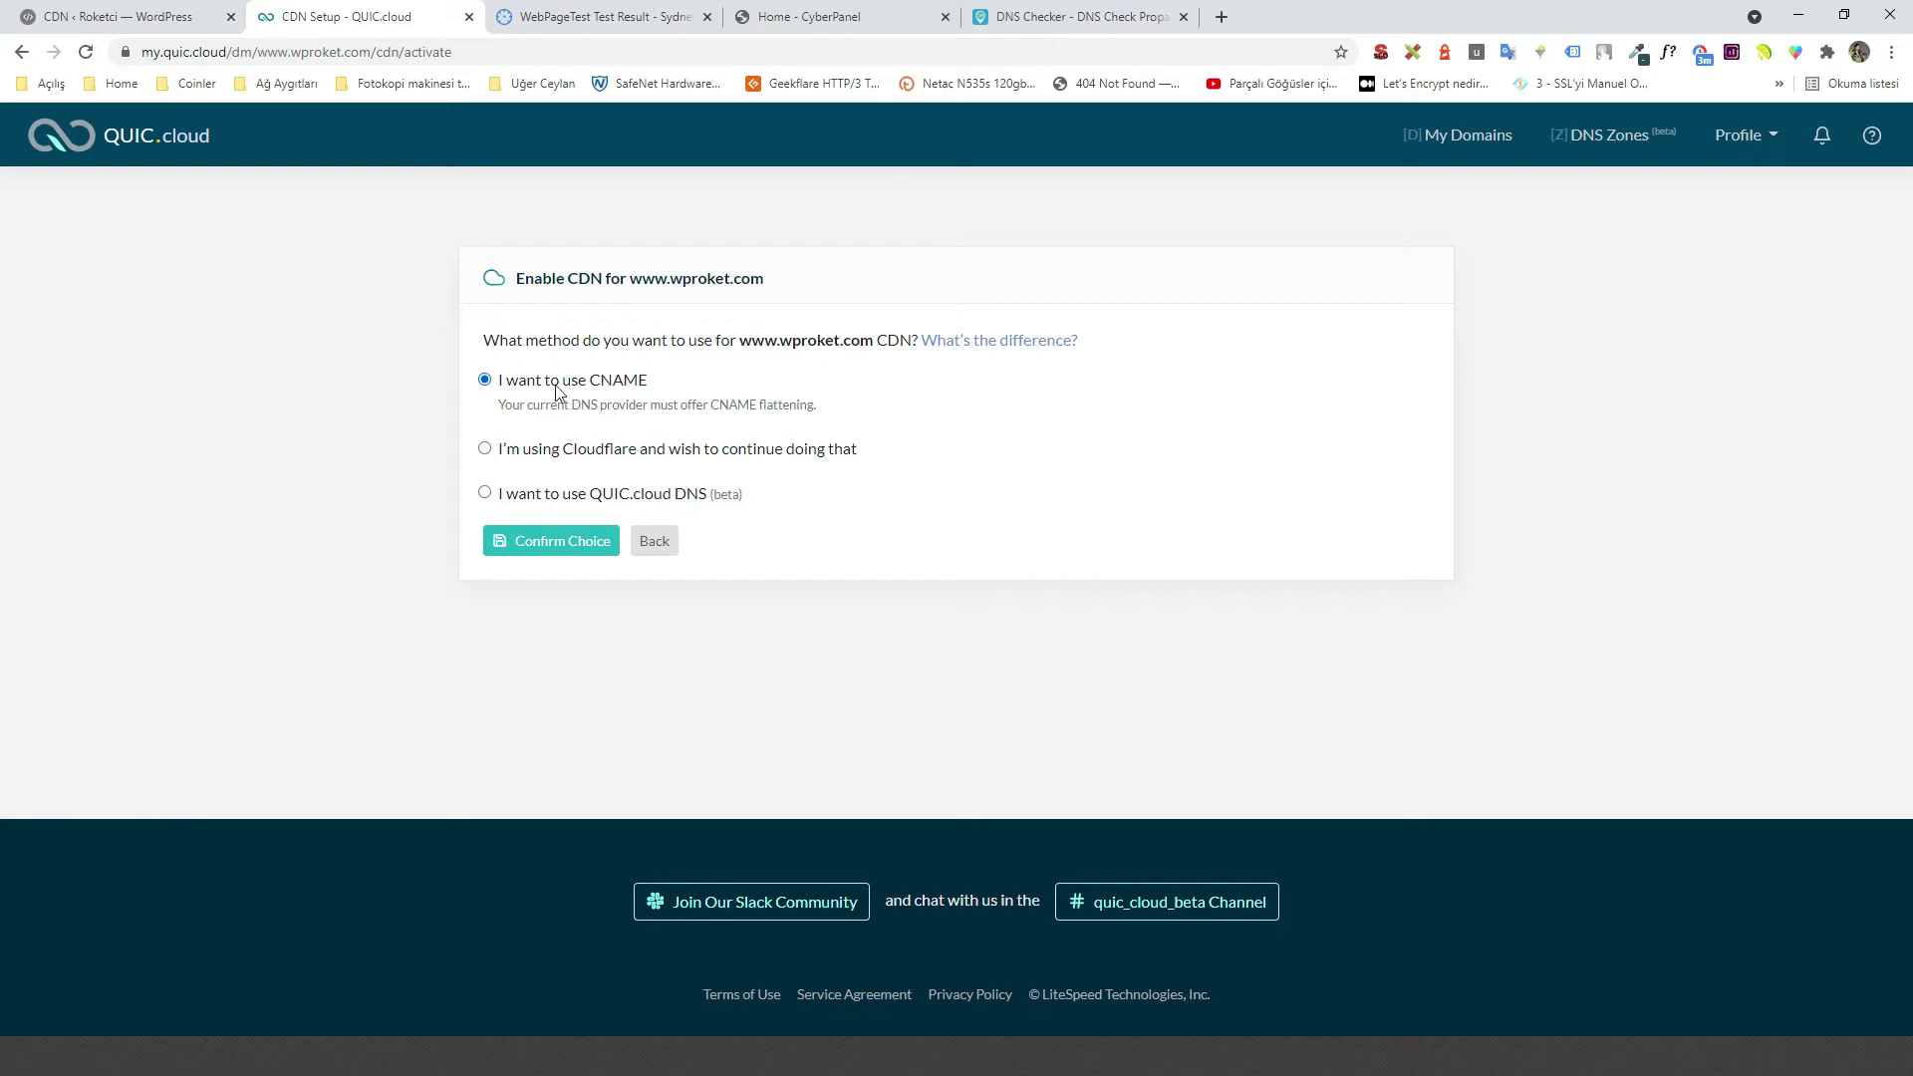
{"action": "left_click", "coordinate": [575, 541]}
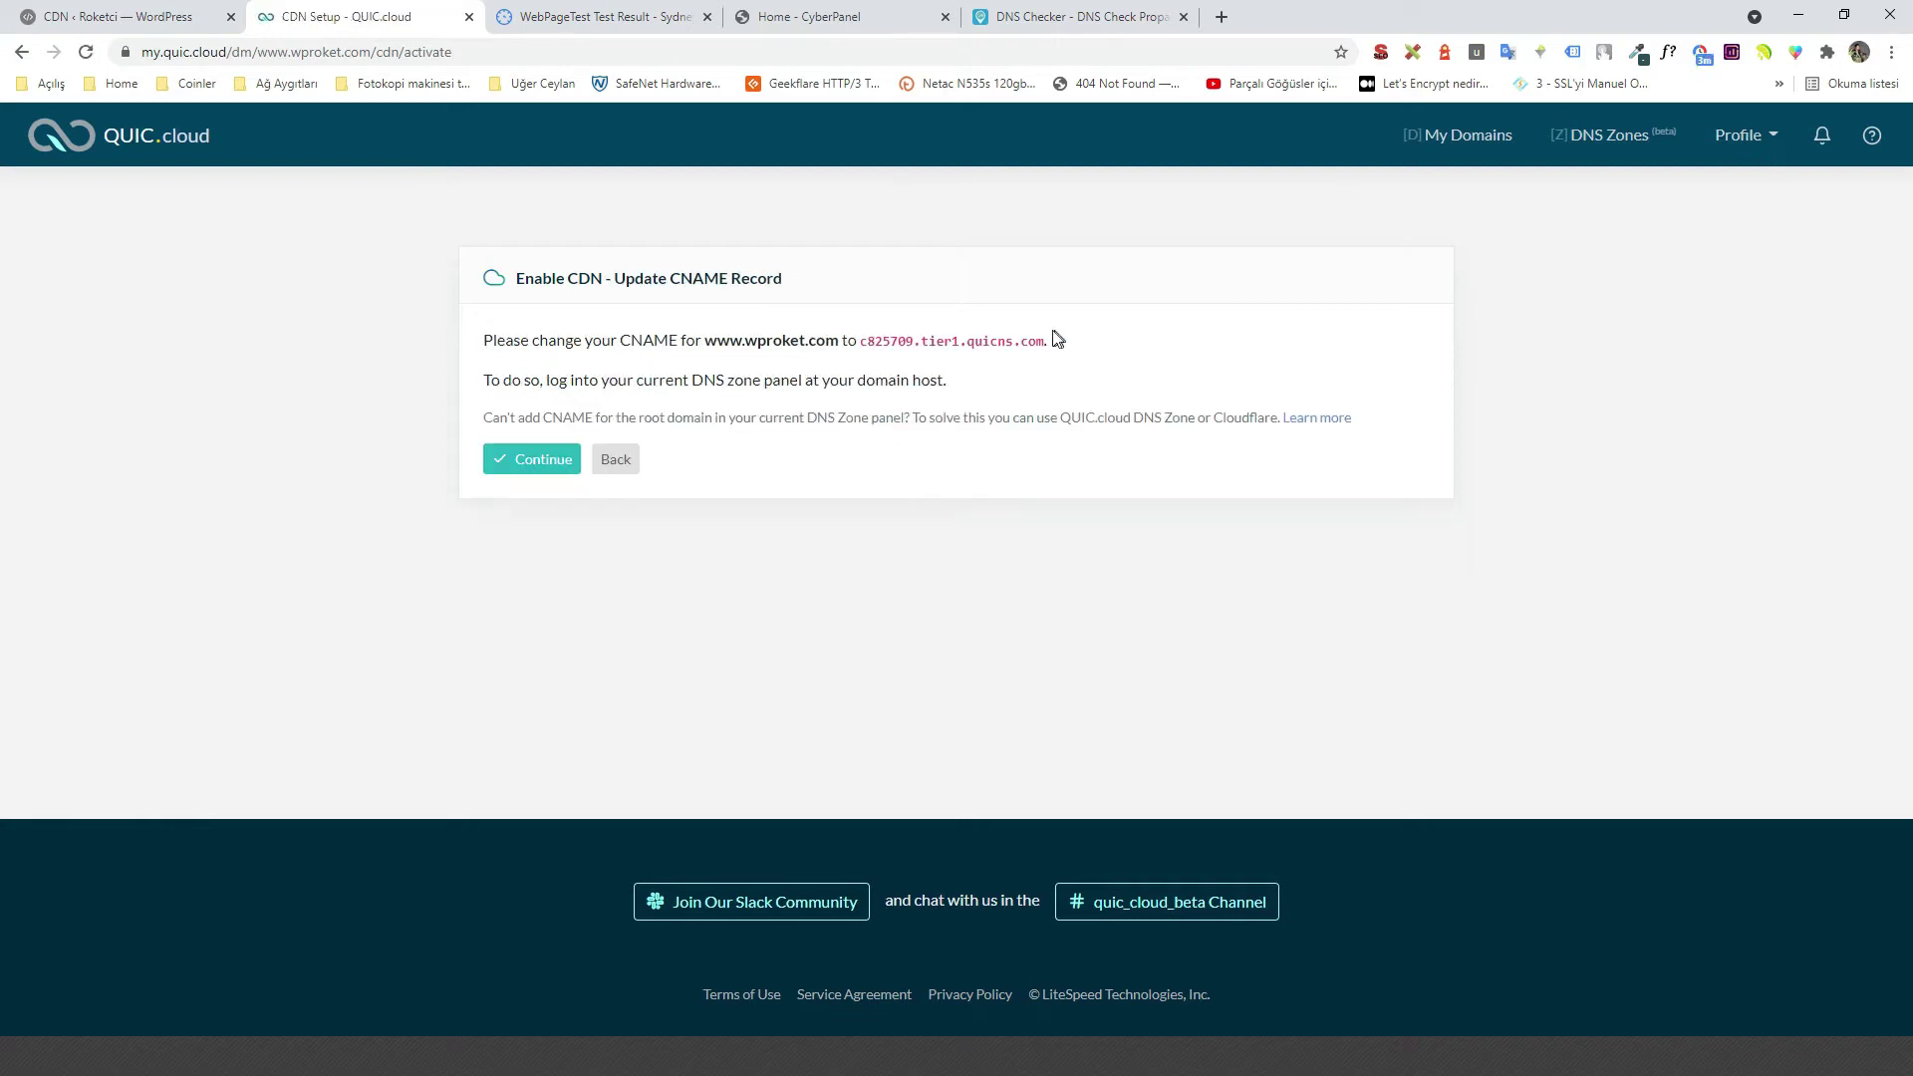
Copy the CNAME target c825709.tier1.quicns.com from the CDN setup instructions.
{"action": "left_click_drag", "start_coordinate": [862, 341], "coordinate": [1060, 349]}
{"action": "key", "text": "ctrl+c"}
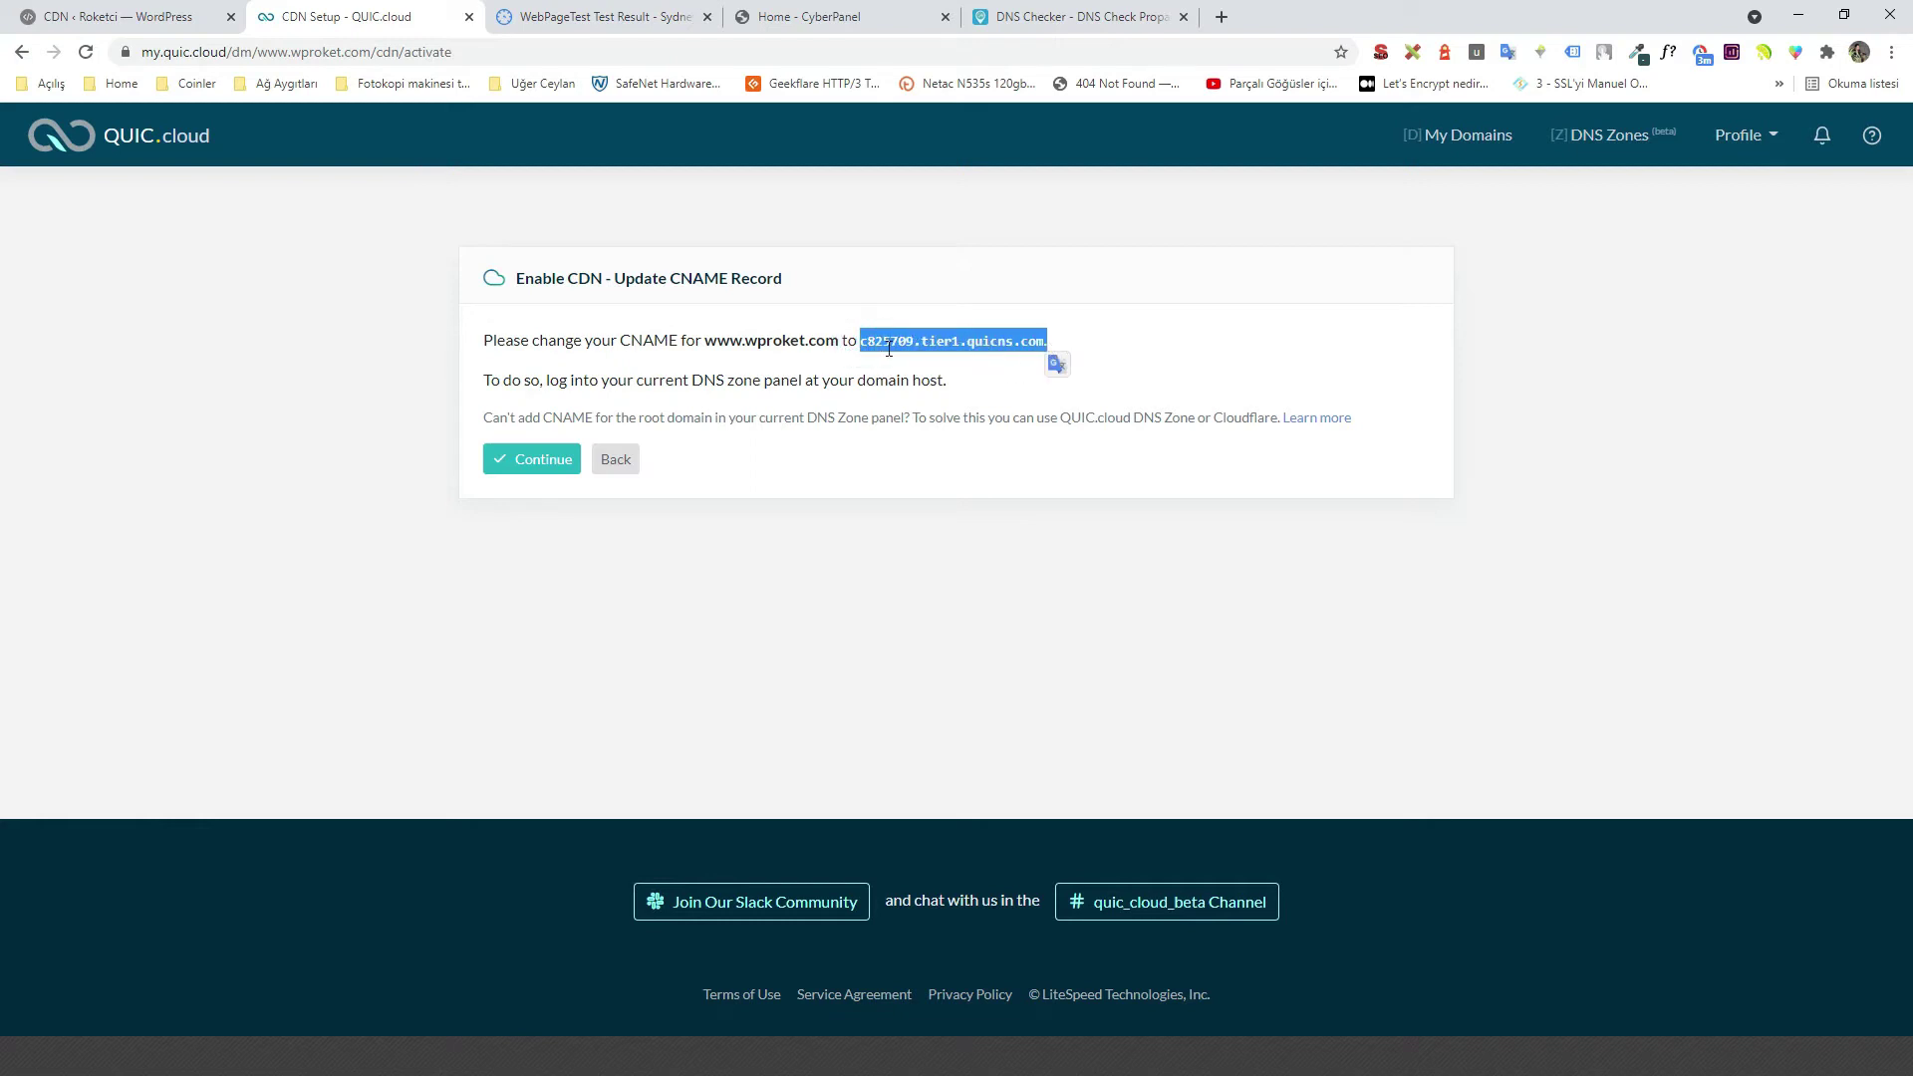
{"action": "double_click", "coordinate": [624, 341]}
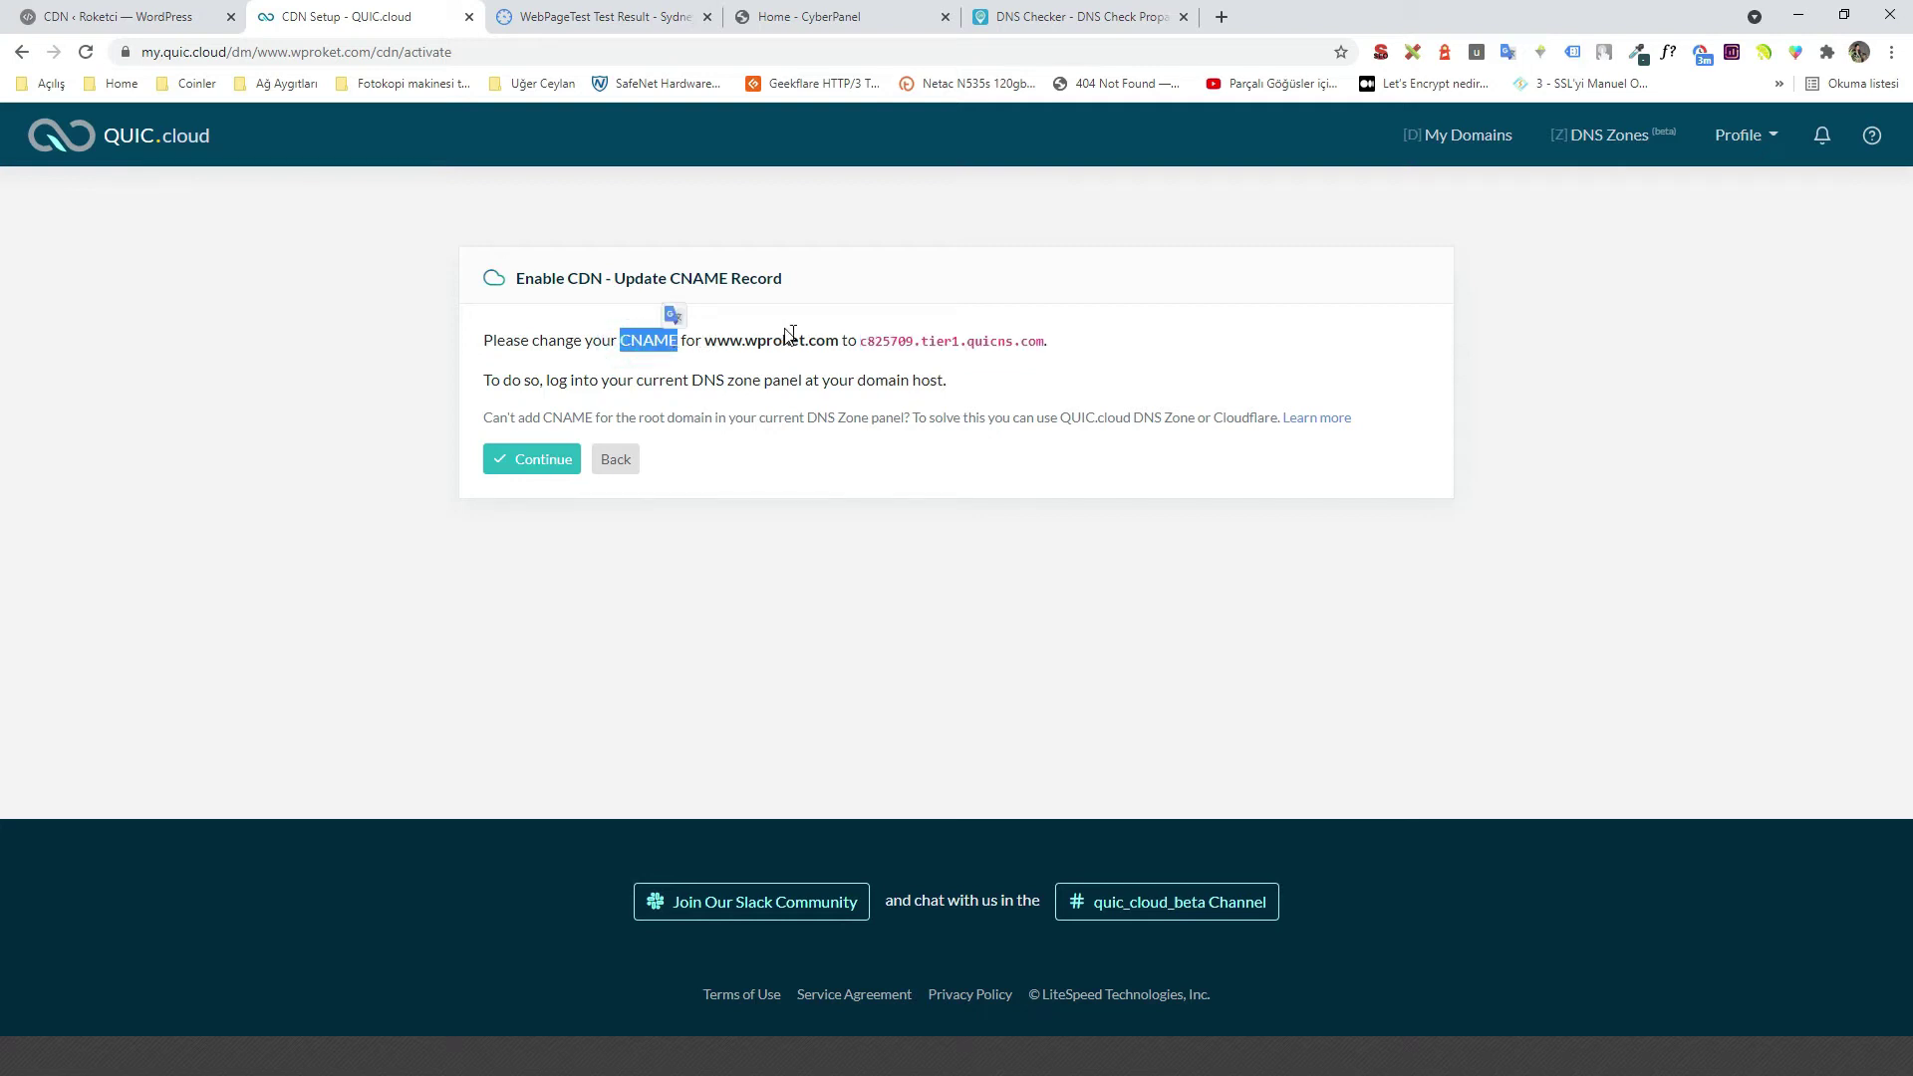
{"action": "left_click", "coordinate": [649, 332]}
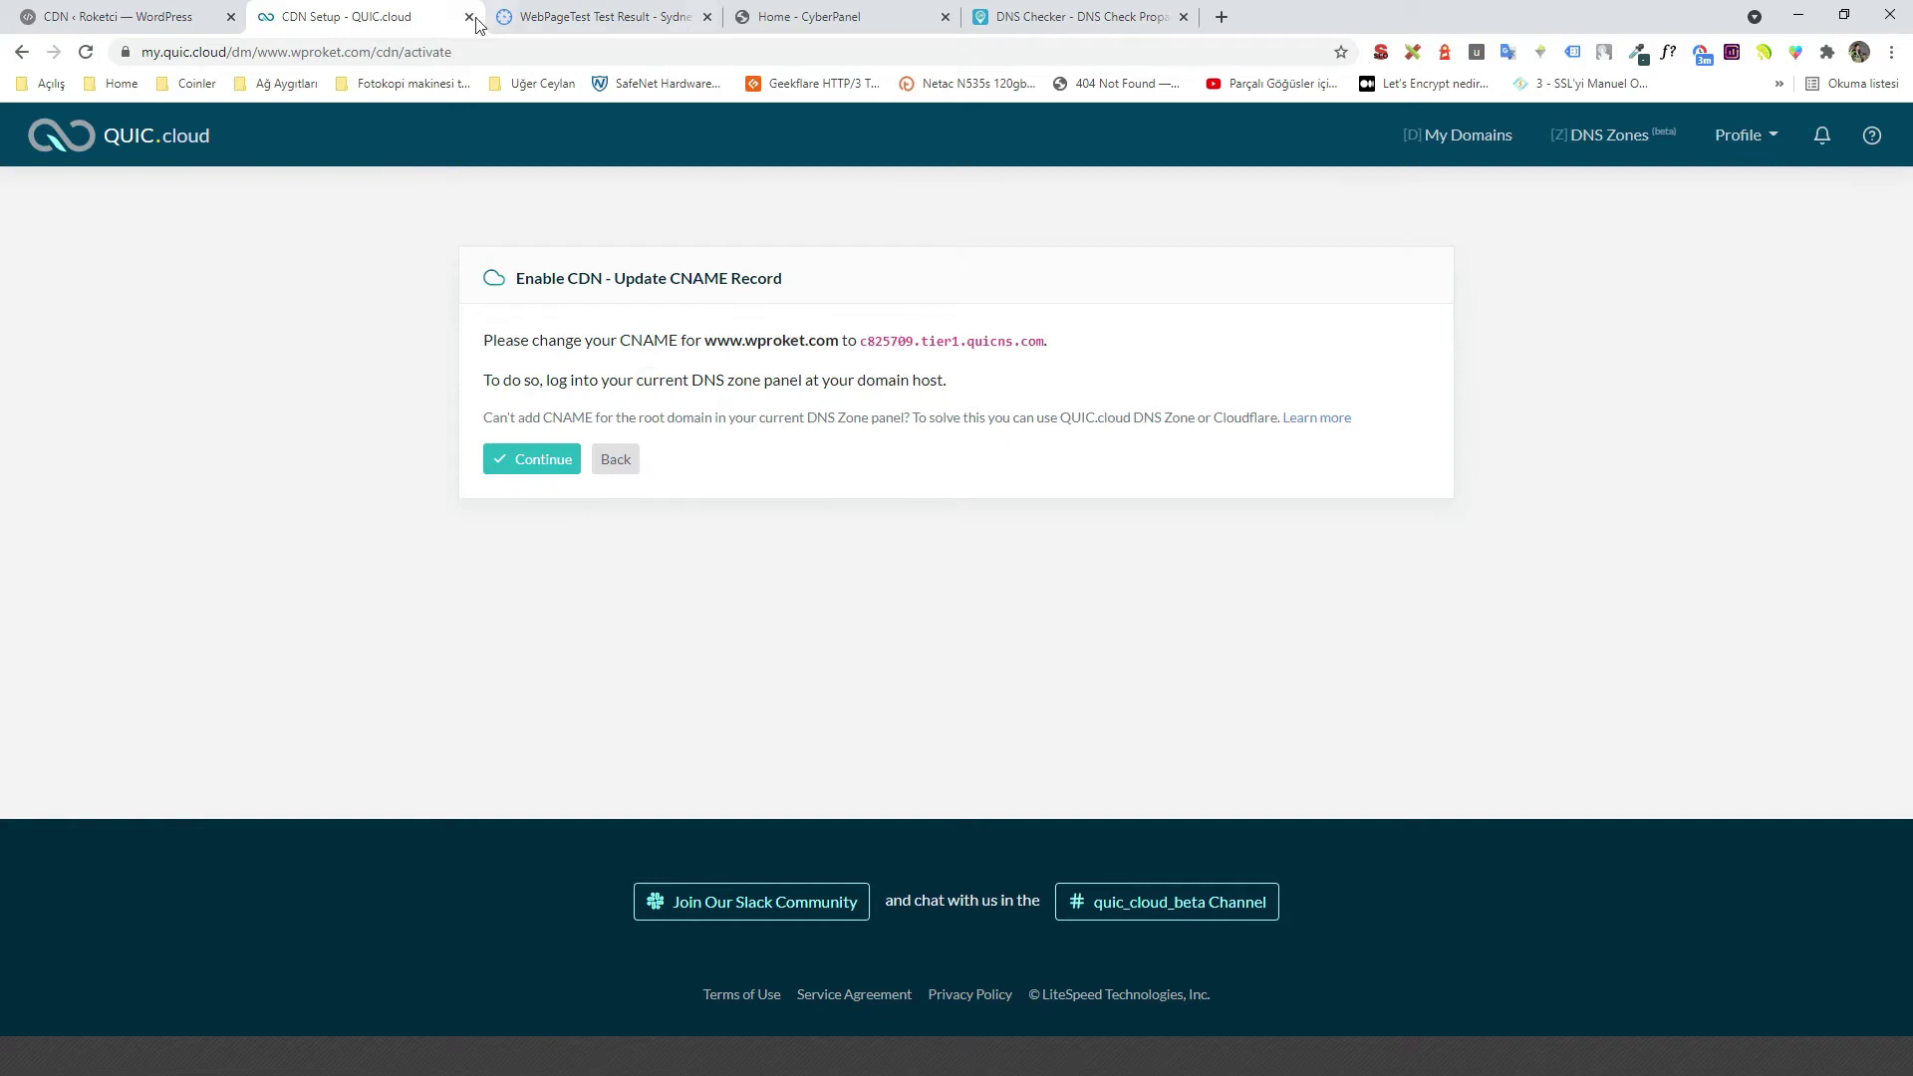
Switch to CyberPanel and open the CNAME records of wproket.com for adding or modifying DNS records.
{"action": "left_click", "coordinate": [792, 17]}
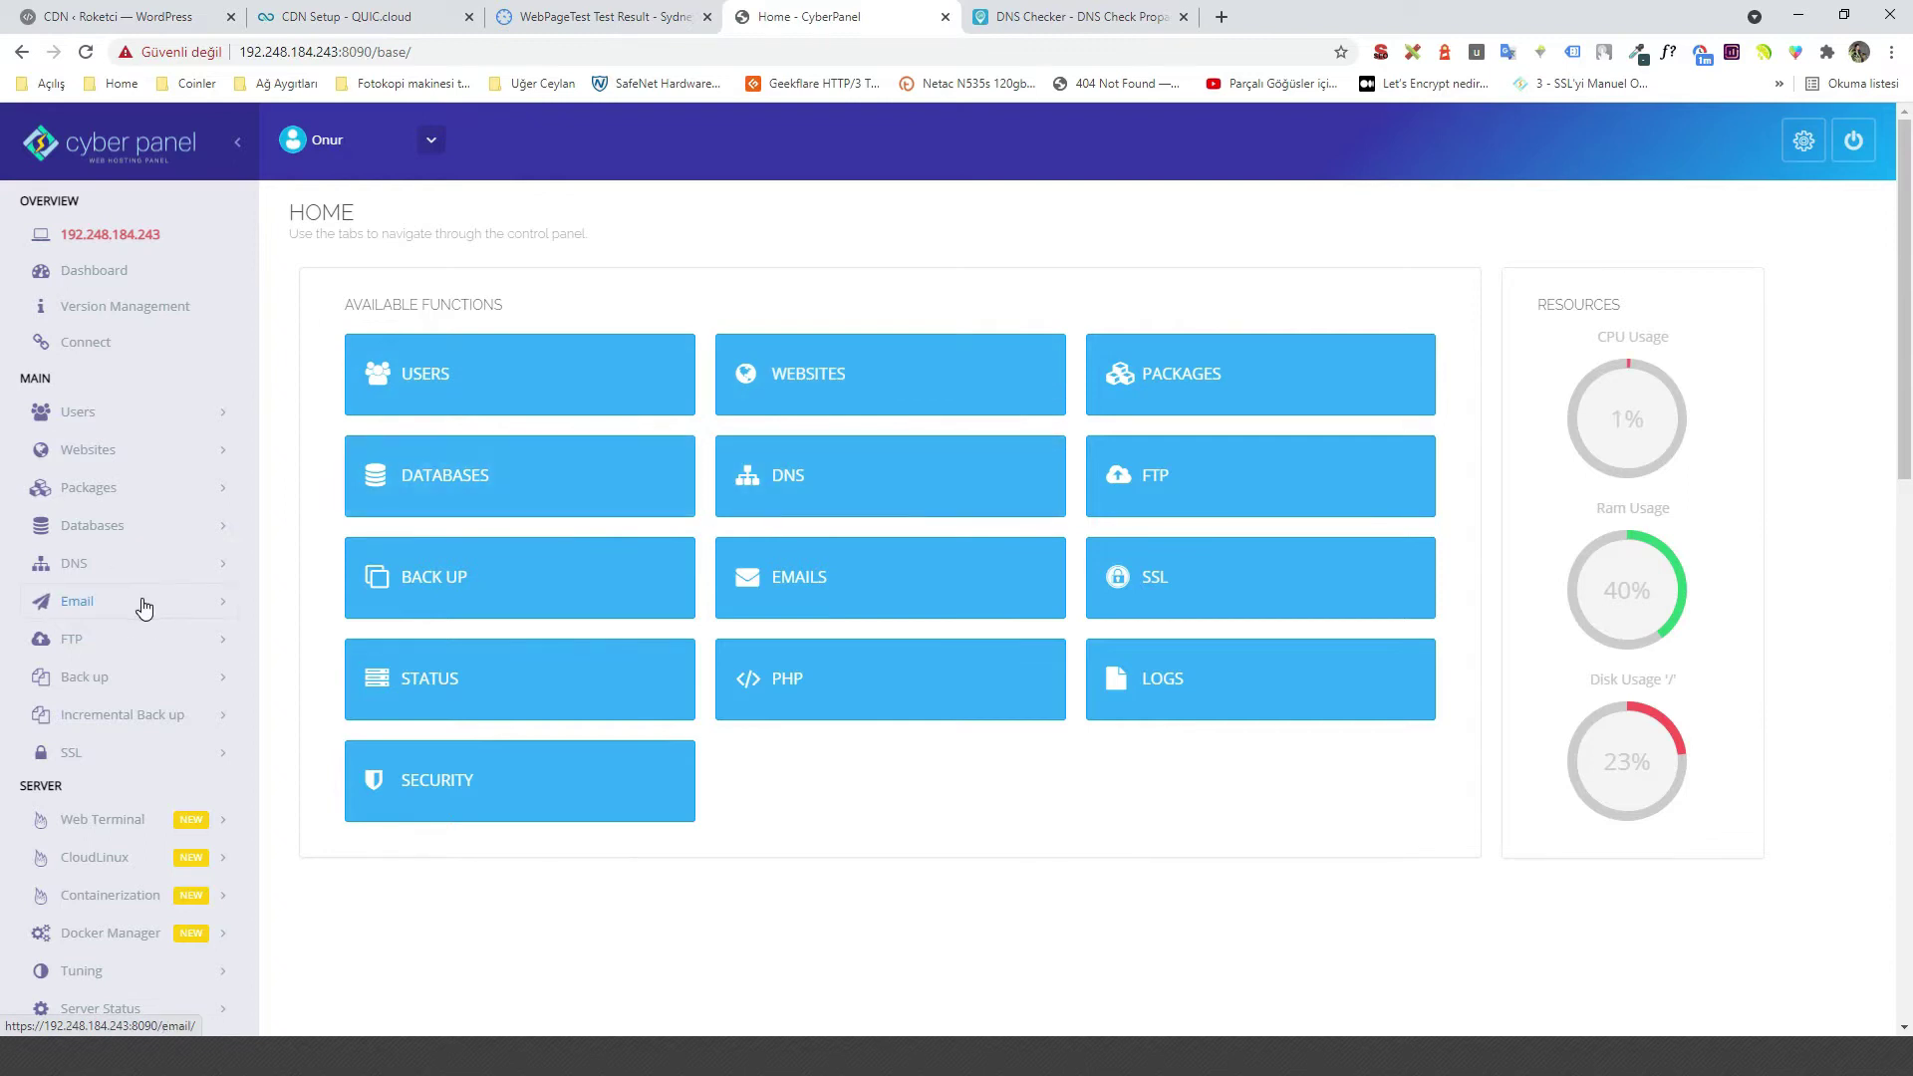
{"action": "left_click", "coordinate": [130, 563]}
{"action": "left_click", "coordinate": [176, 742]}
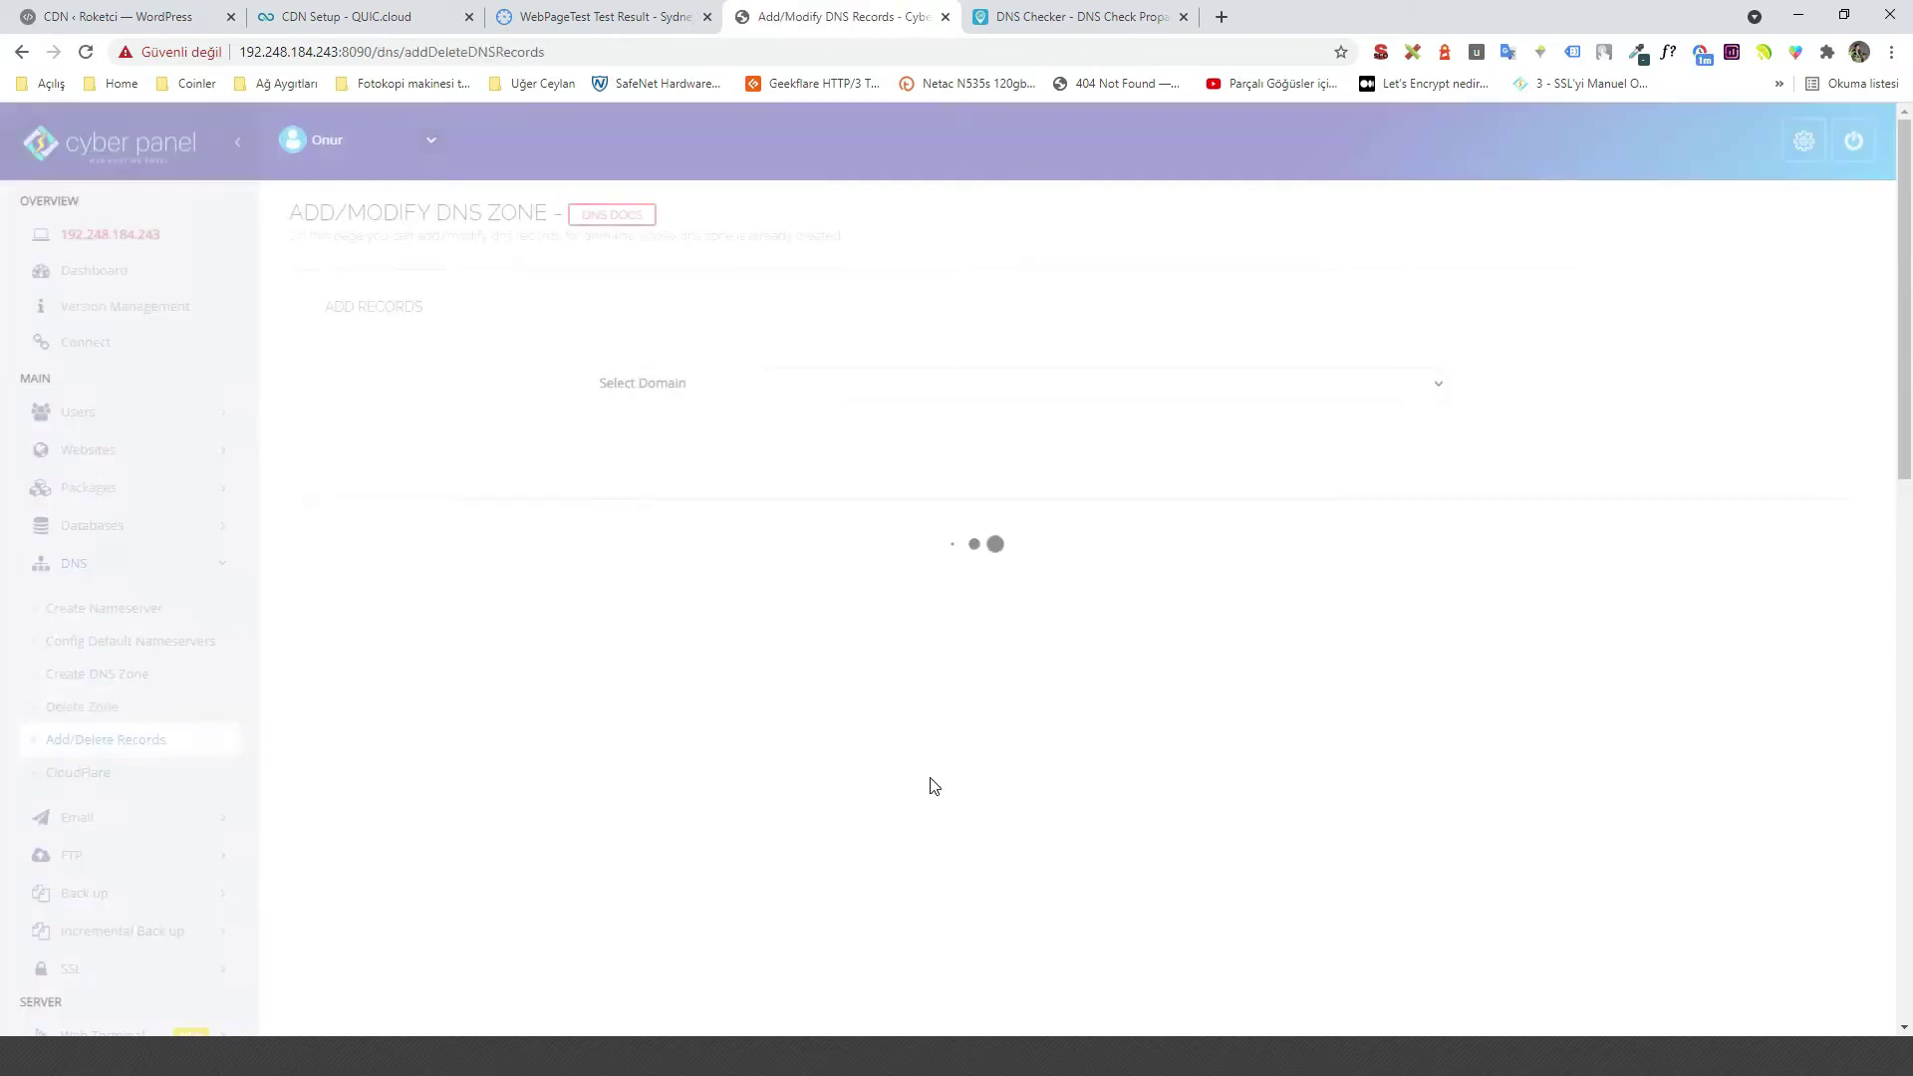
{"action": "left_click", "coordinate": [811, 379]}
{"action": "left_click", "coordinate": [782, 449]}
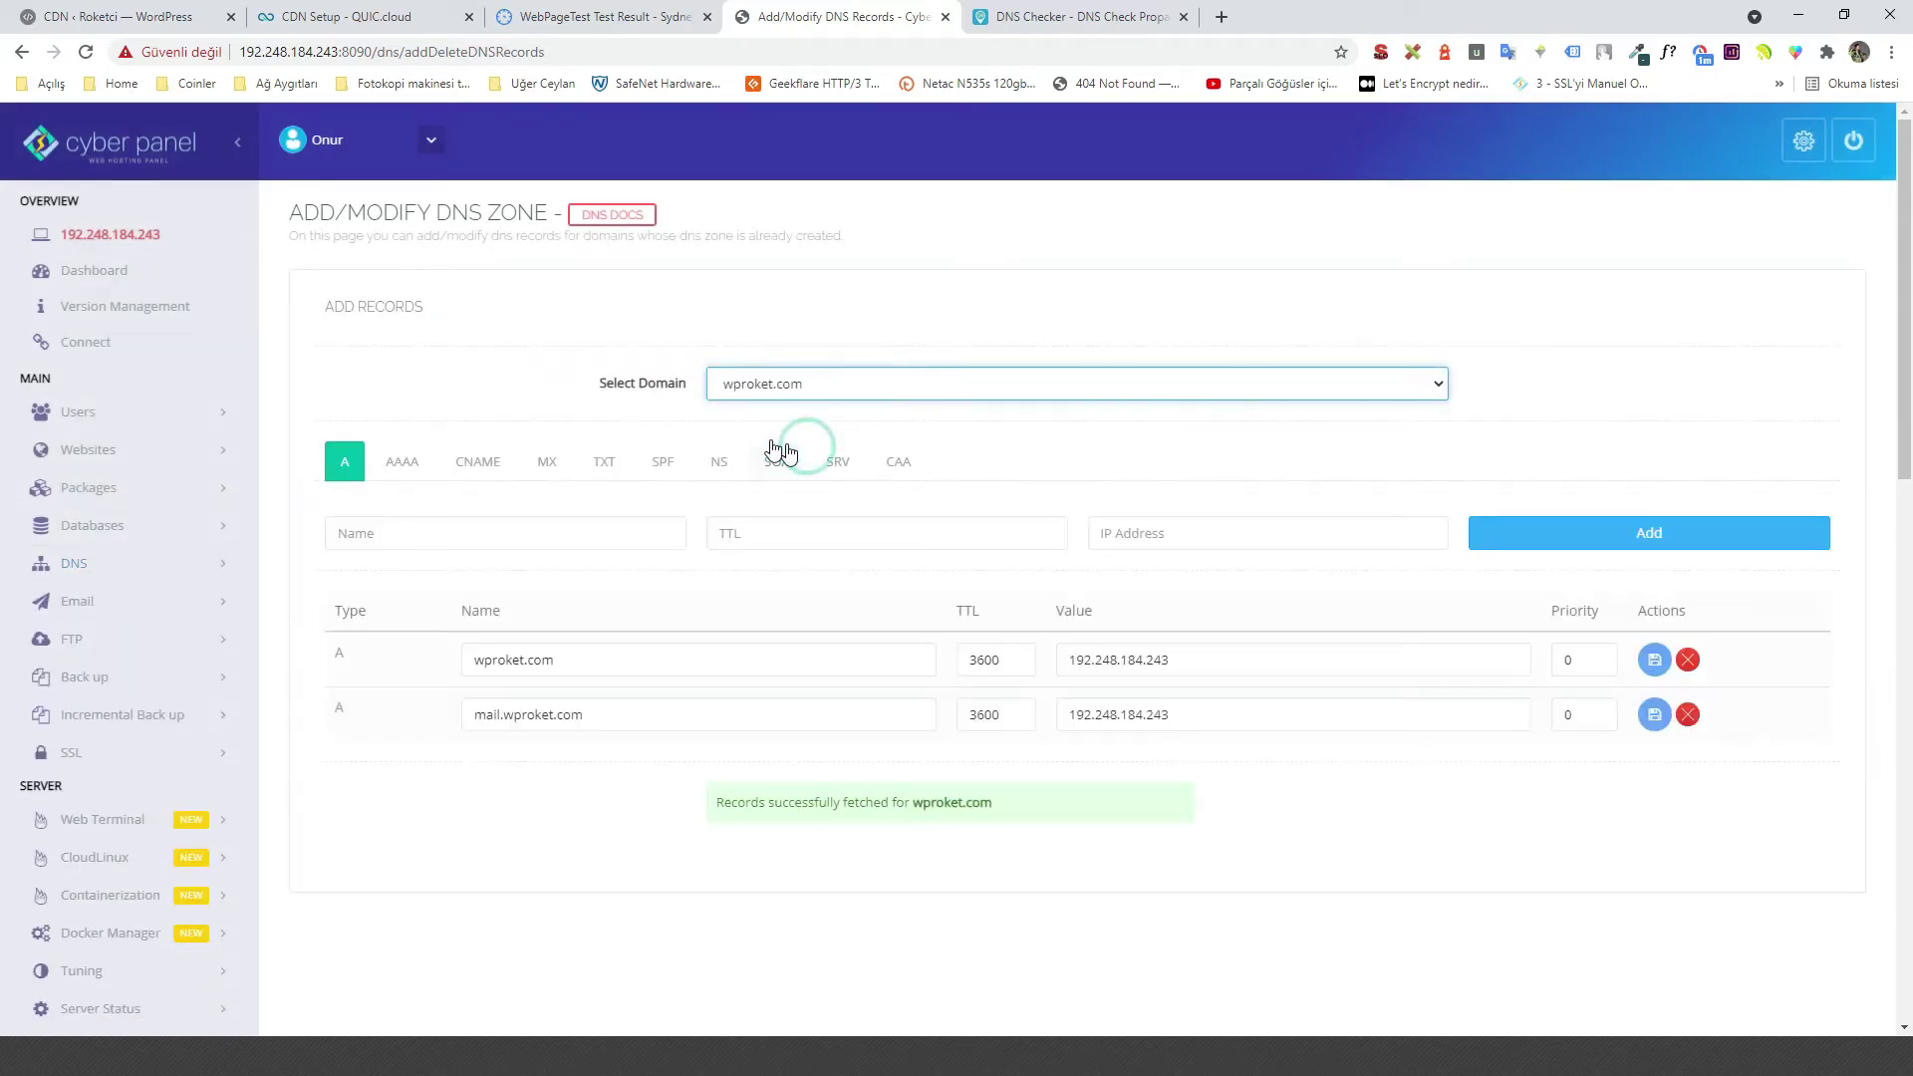
{"action": "left_click", "coordinate": [477, 461]}
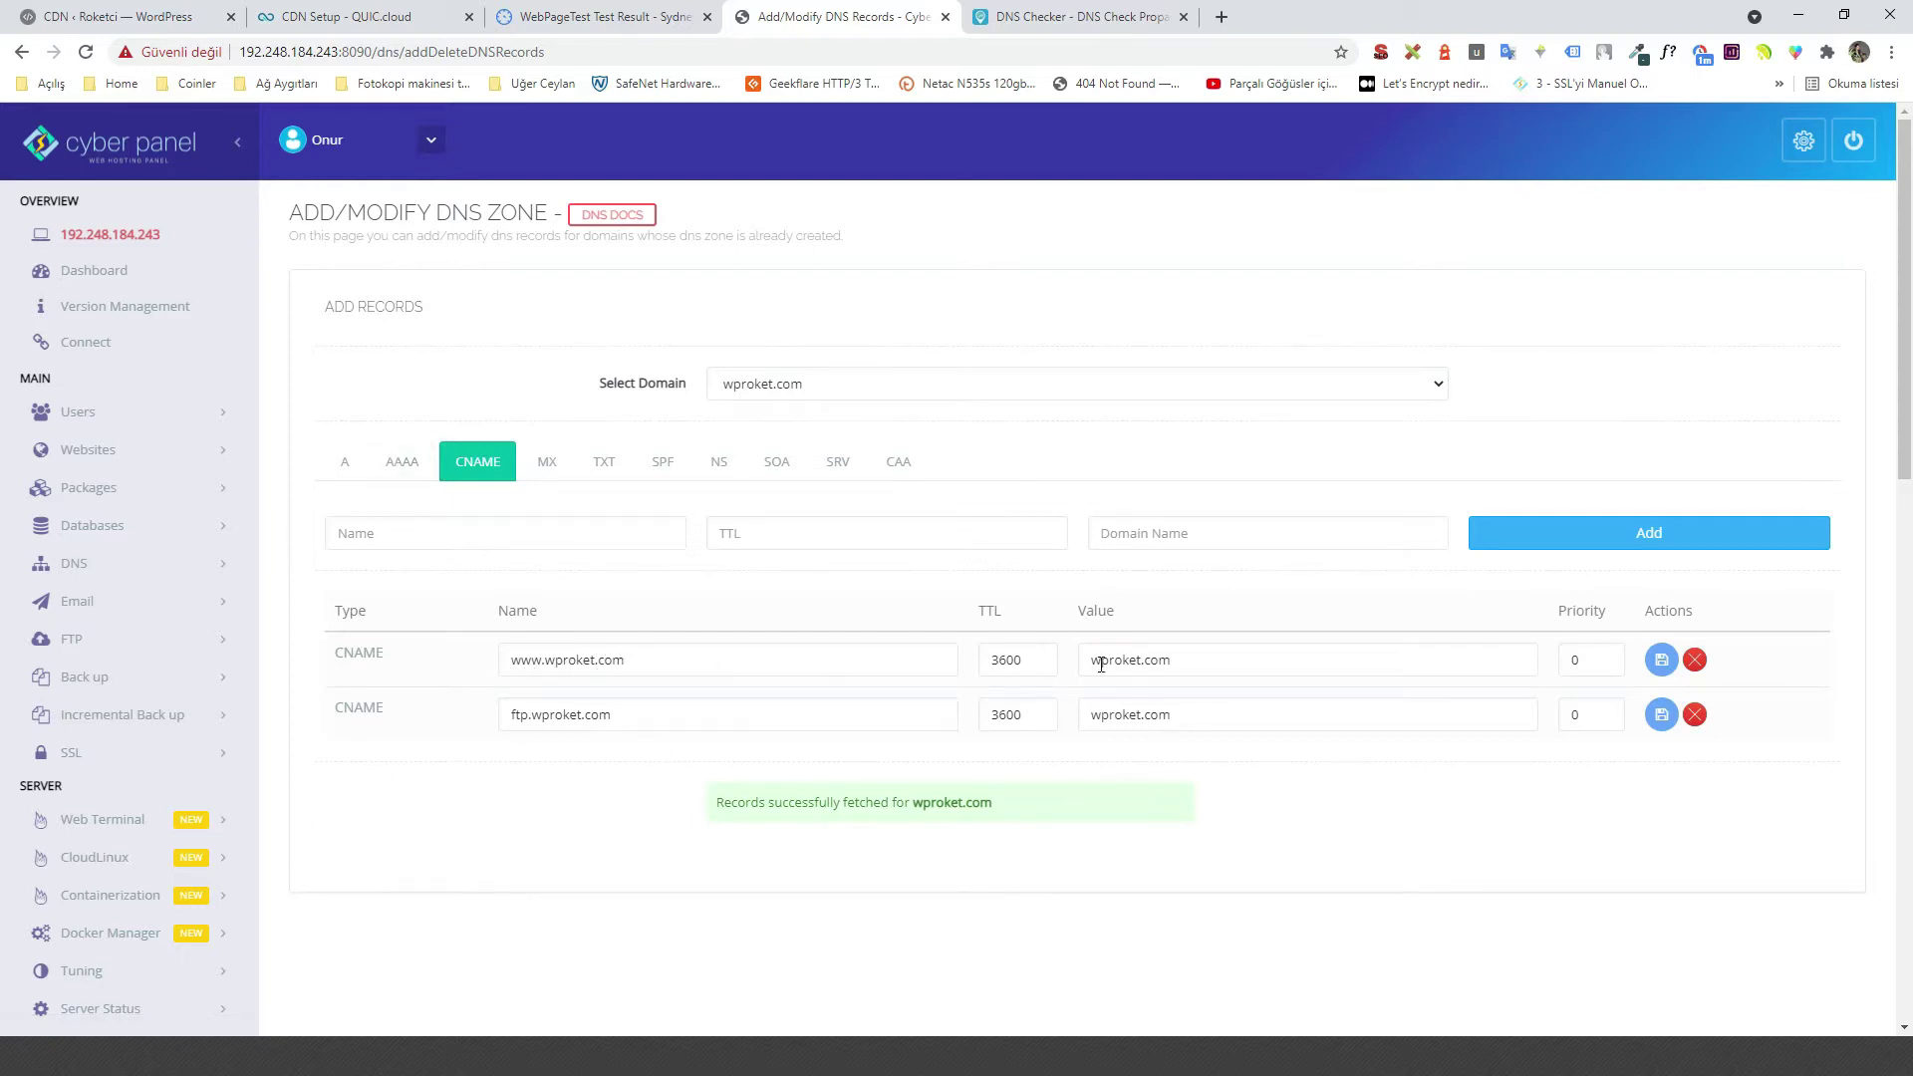
{"action": "double_click", "coordinate": [1181, 660]}
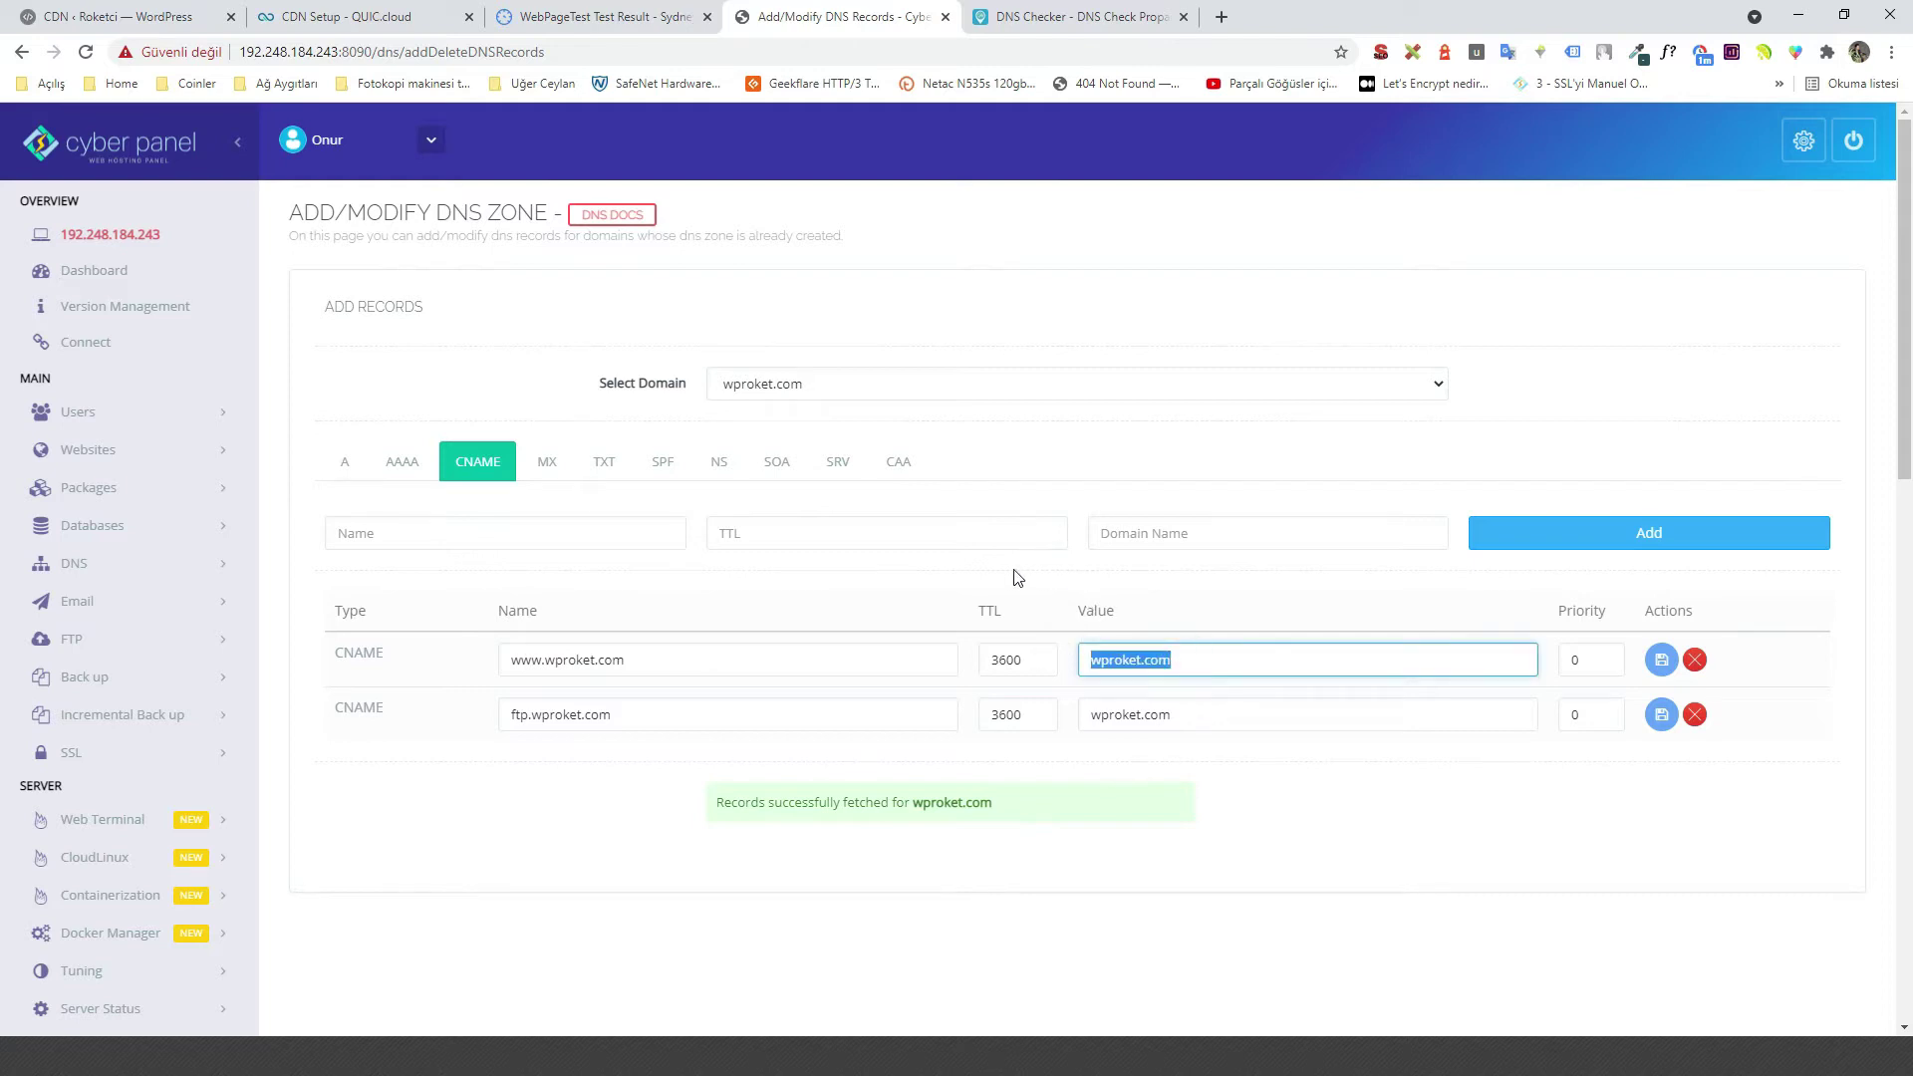
{"action": "key", "text": "ctrl+v"}
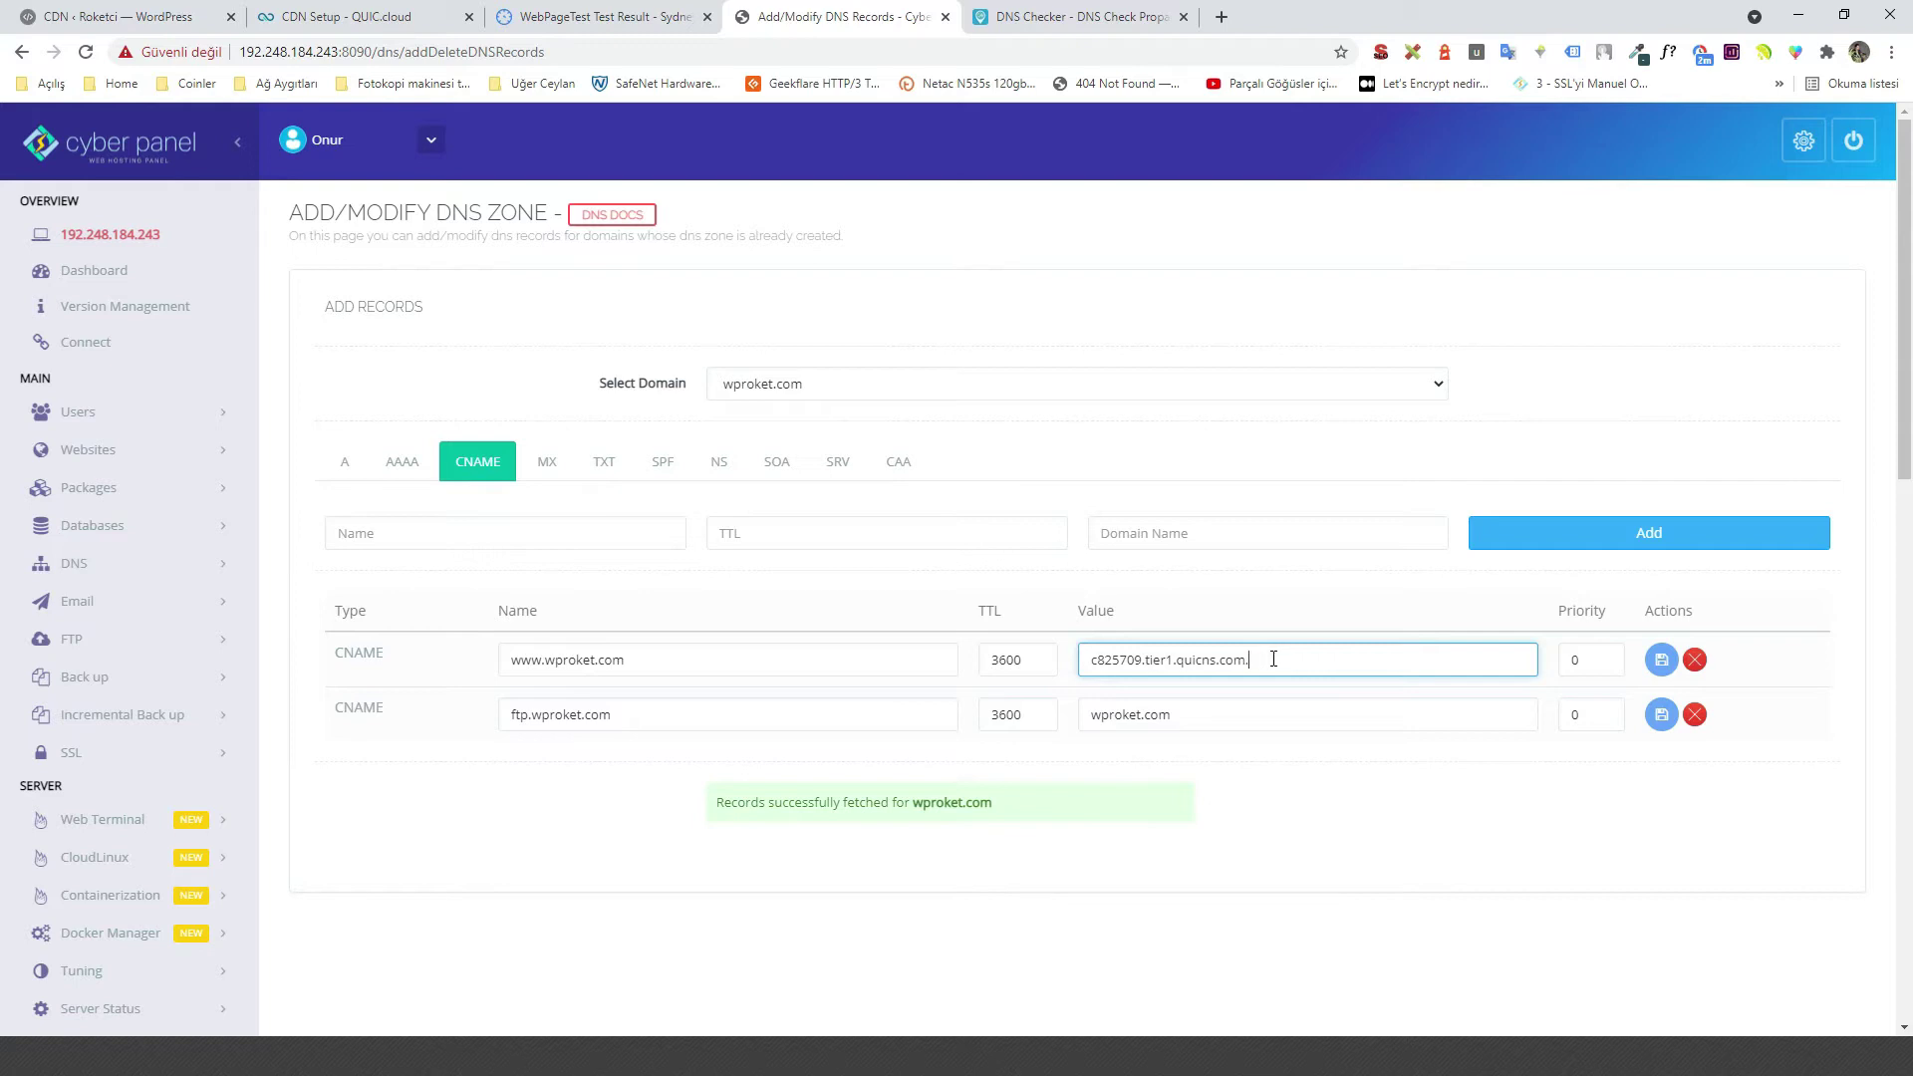
{"action": "left_click_drag", "start_coordinate": [1370, 659], "coordinate": [1083, 598]}
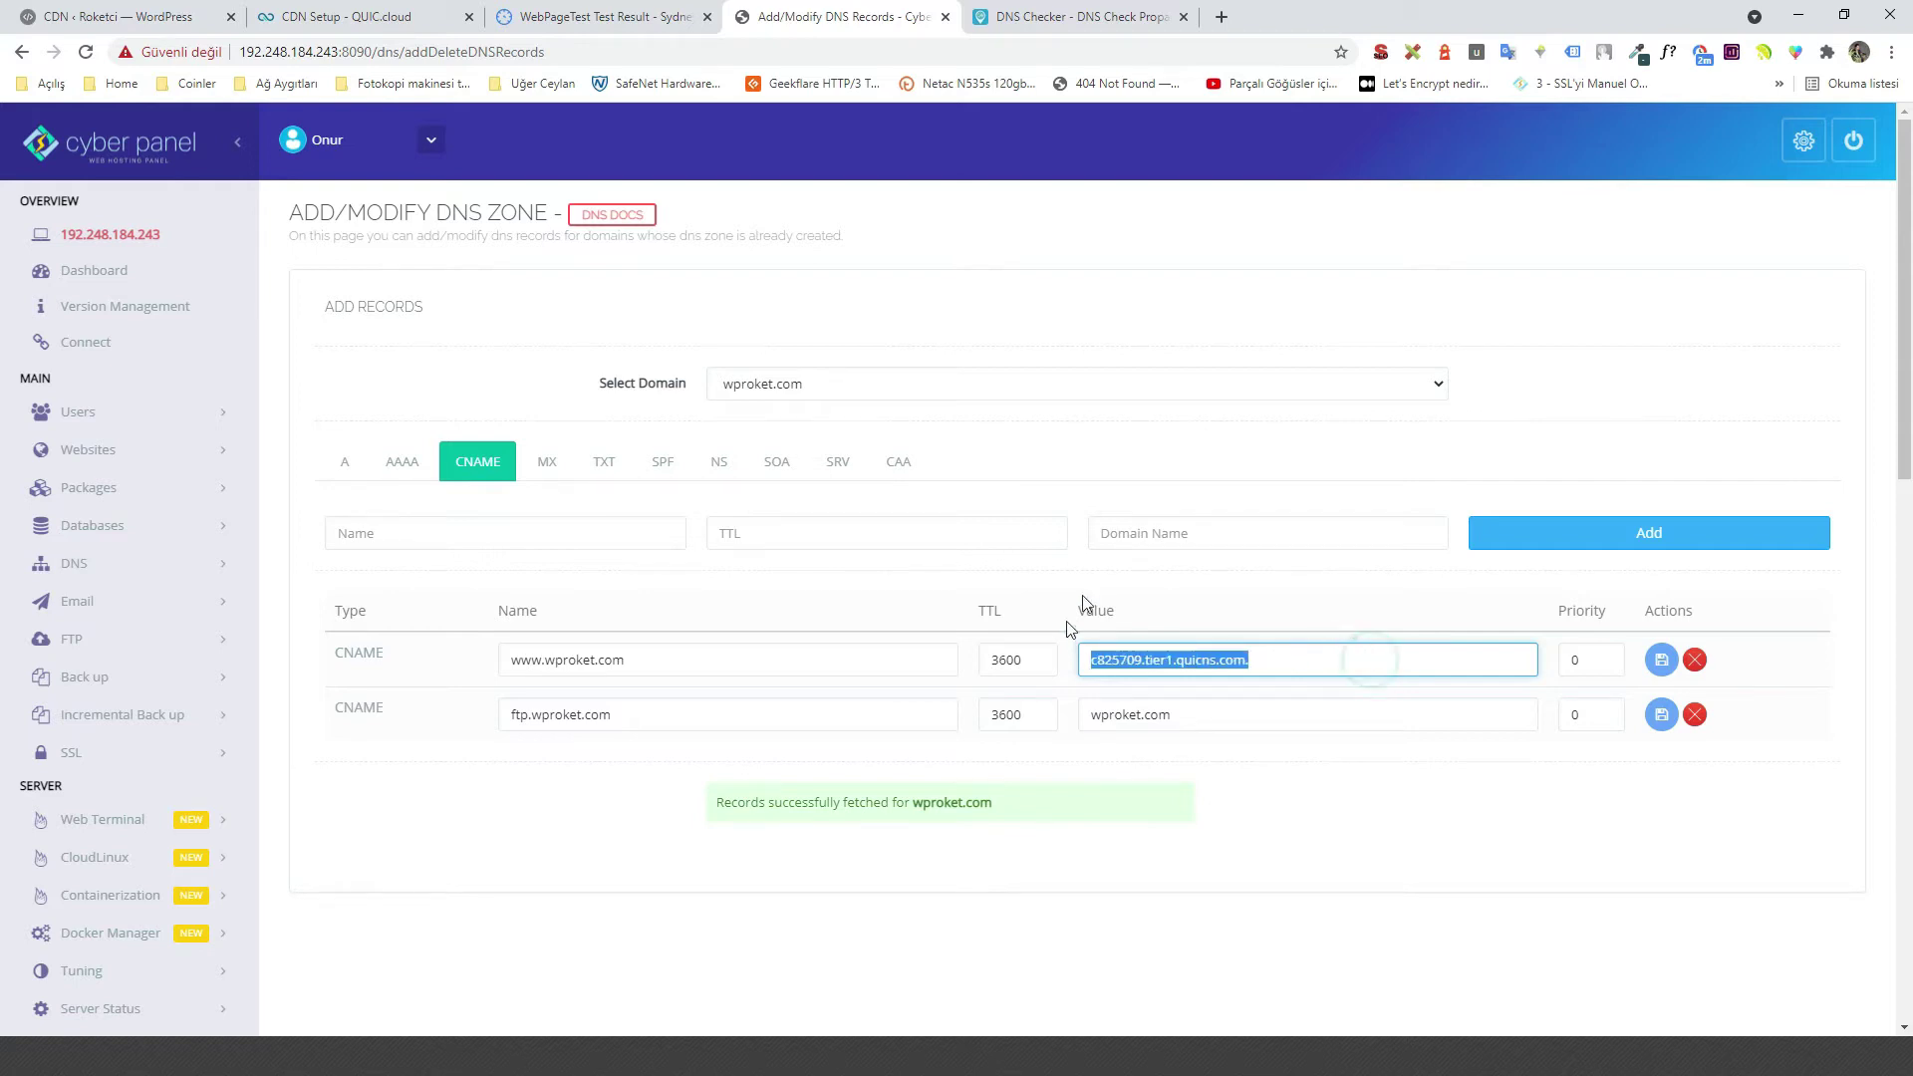
{"action": "left_click", "coordinate": [1272, 653]}
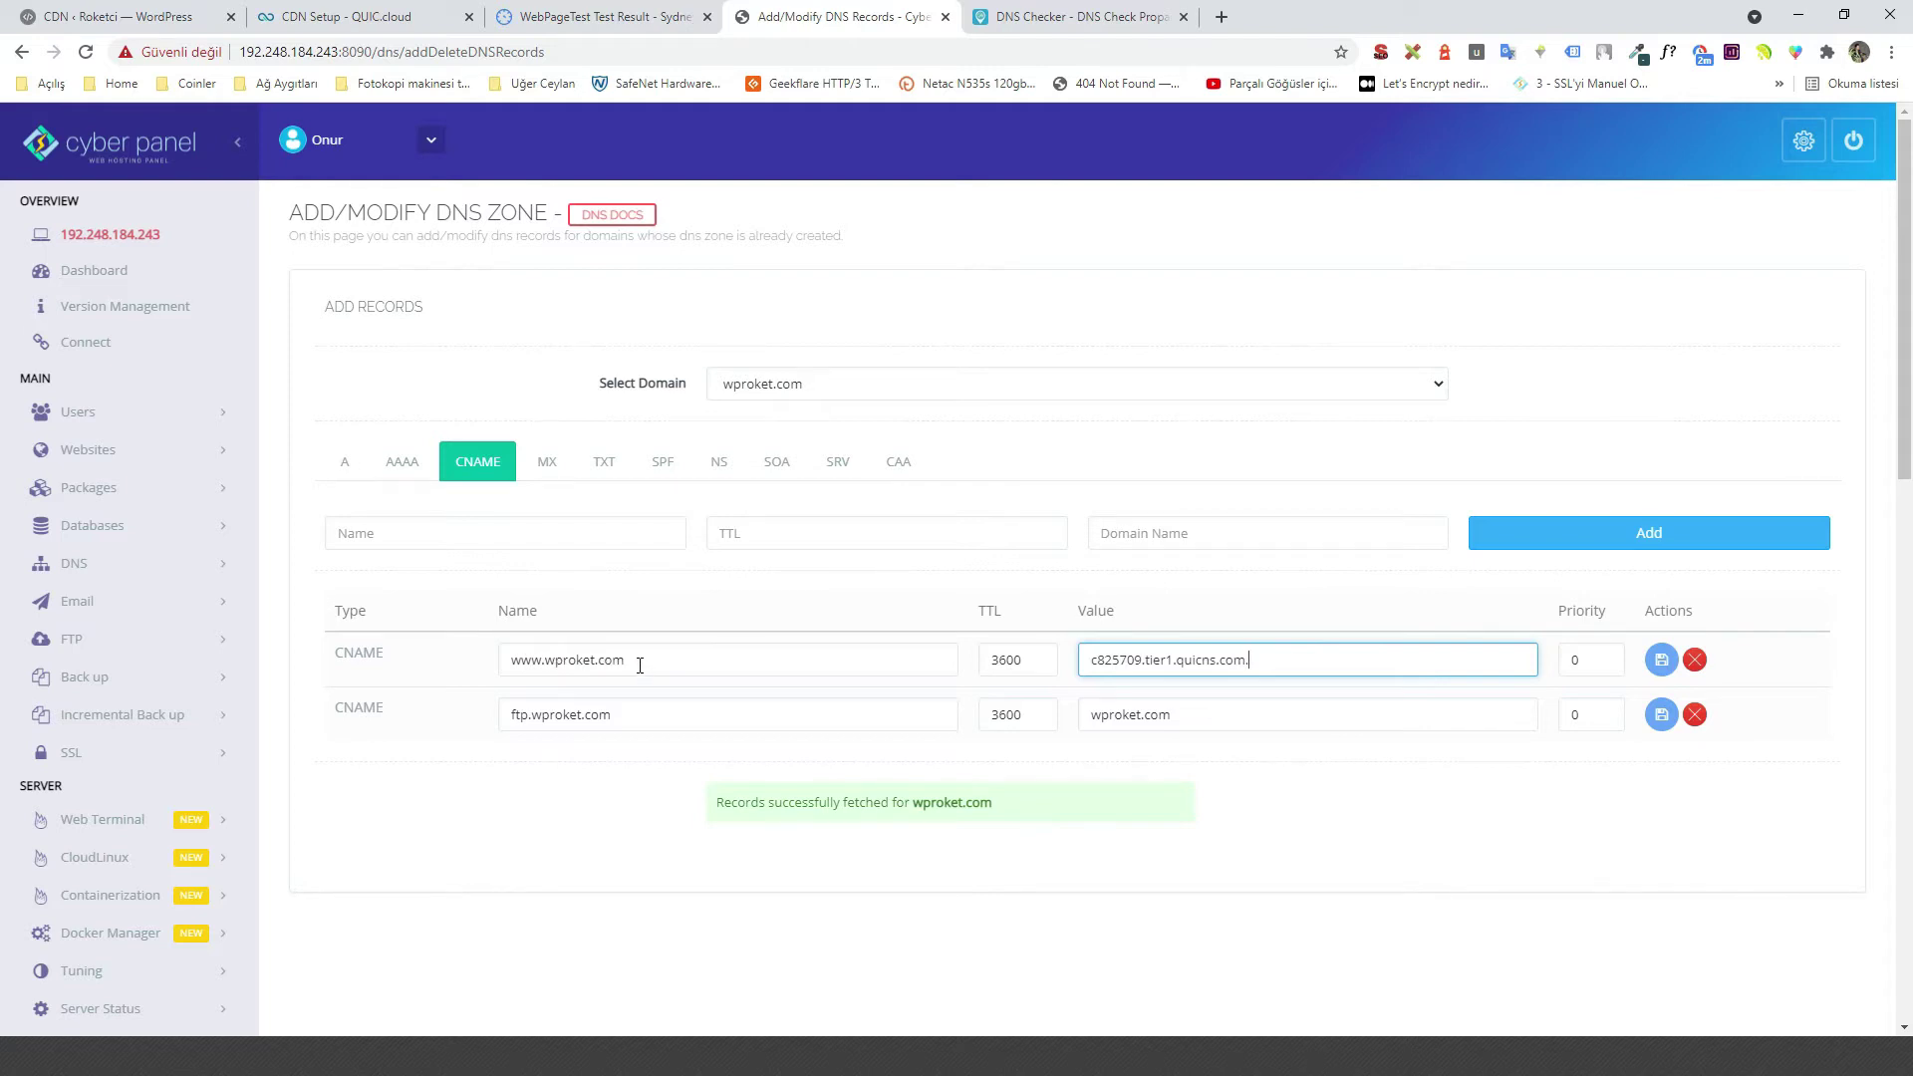
{"action": "triple_click", "coordinate": [1295, 658]}
{"action": "left_click", "coordinate": [1658, 665]}
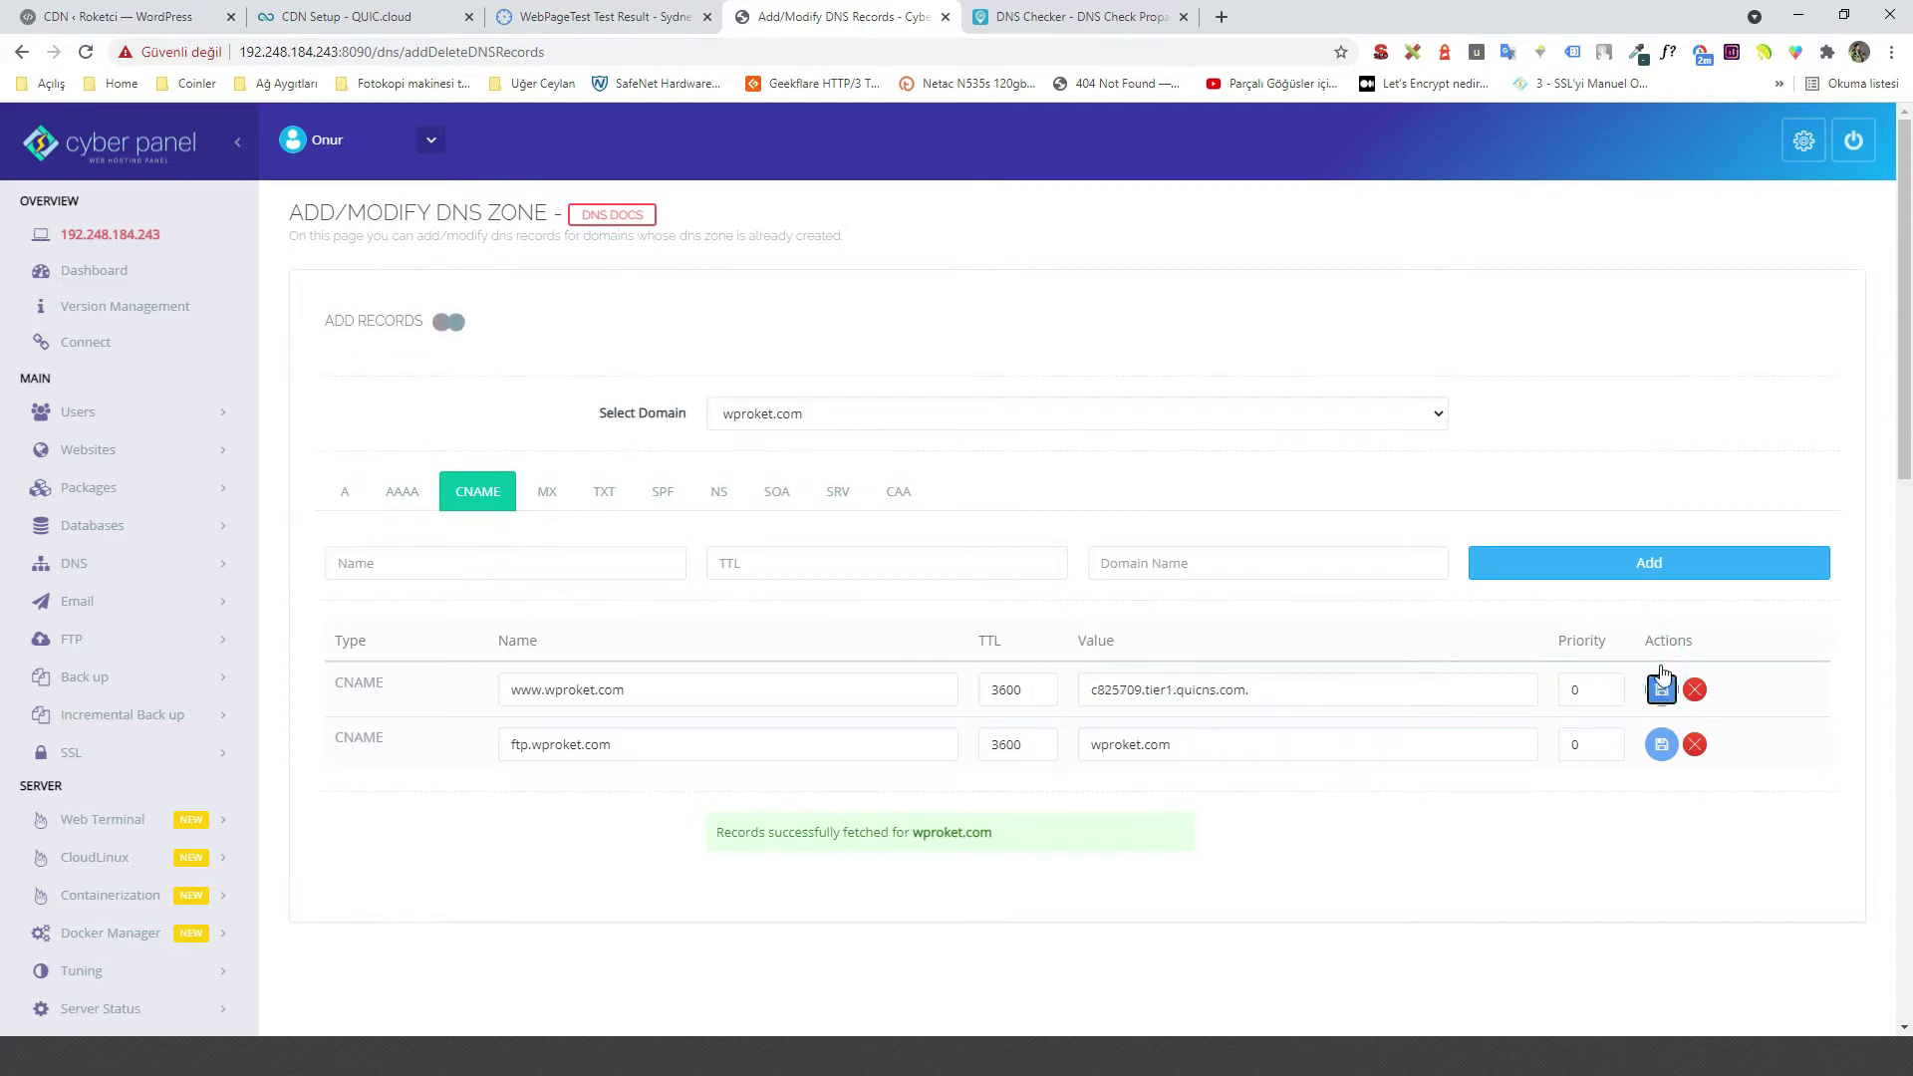
Switch to DNS Checker and review the worldwide A record propagation of wproket.com.
{"action": "left_click", "coordinate": [1039, 22]}
{"action": "key", "text": "Return"}
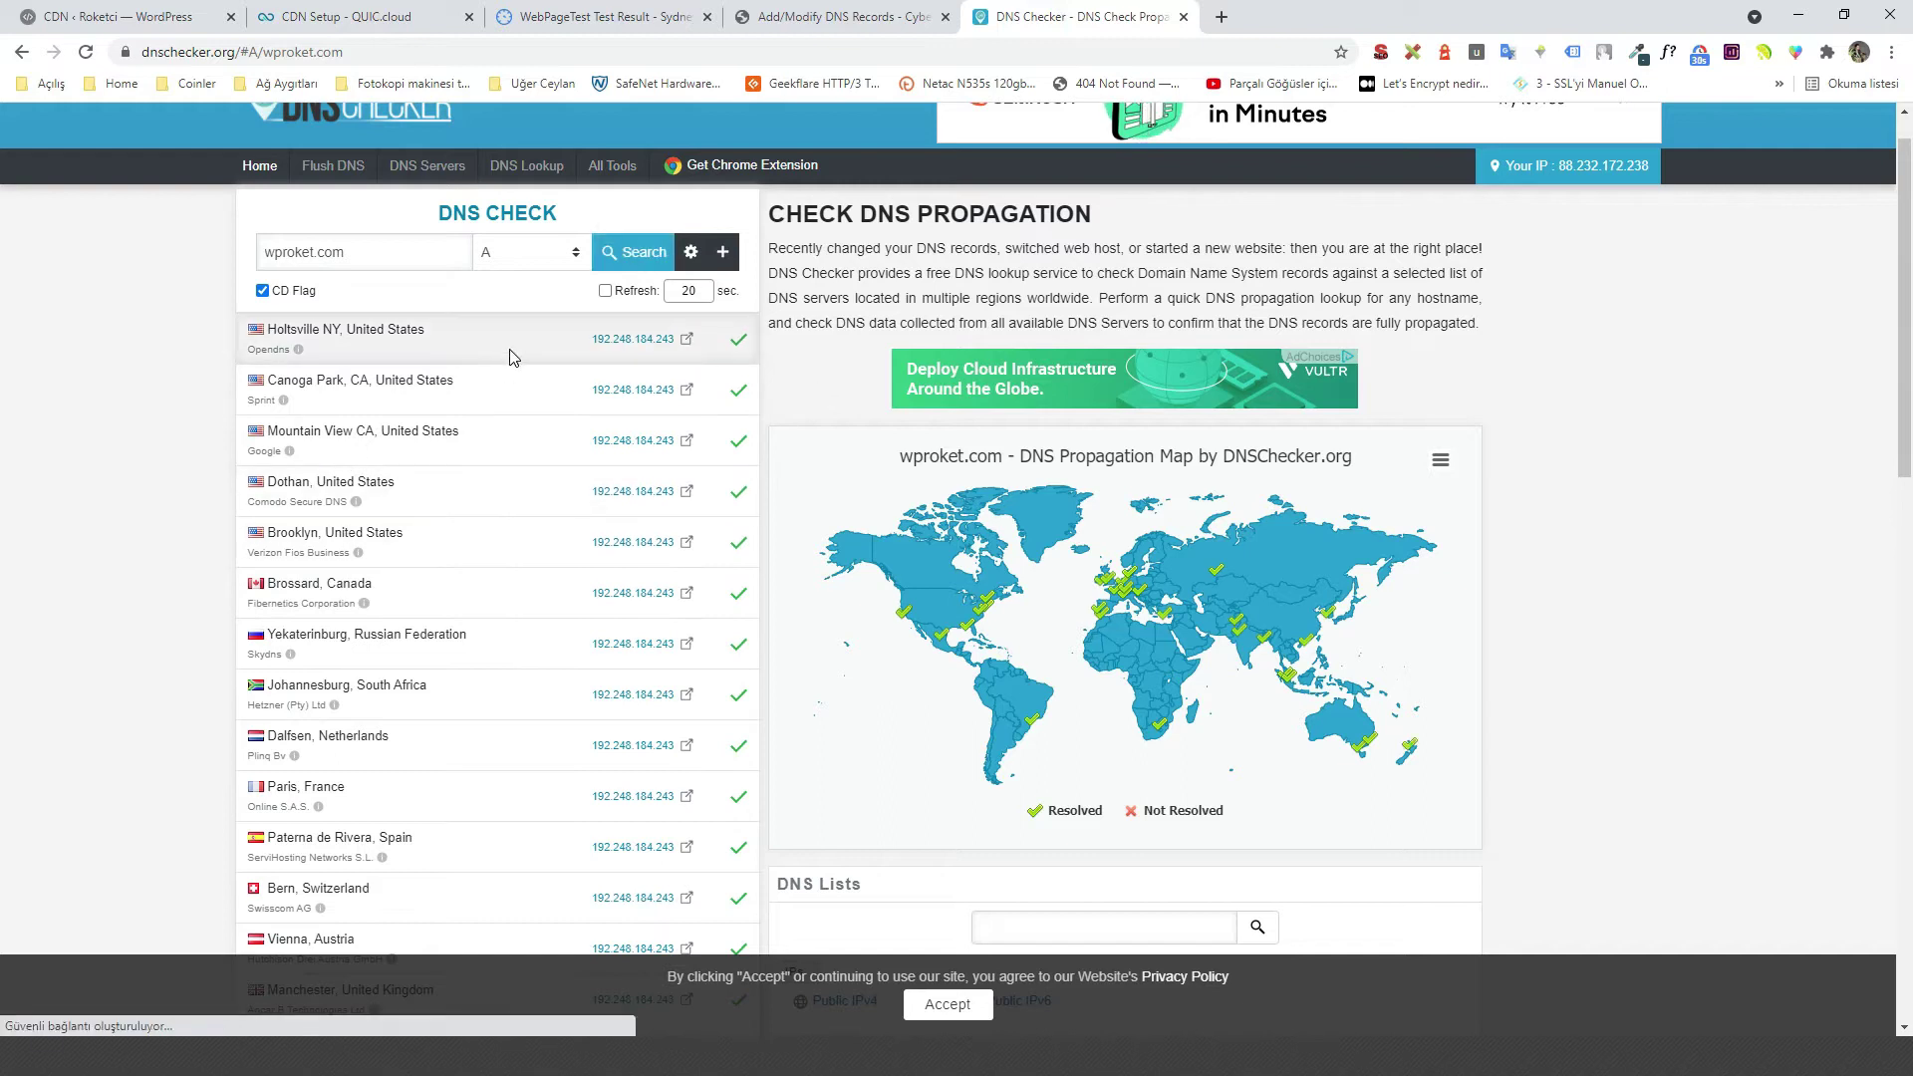
{"action": "scroll", "coordinate": [642, 578], "scroll_direction": "down", "scroll_amount": 5}
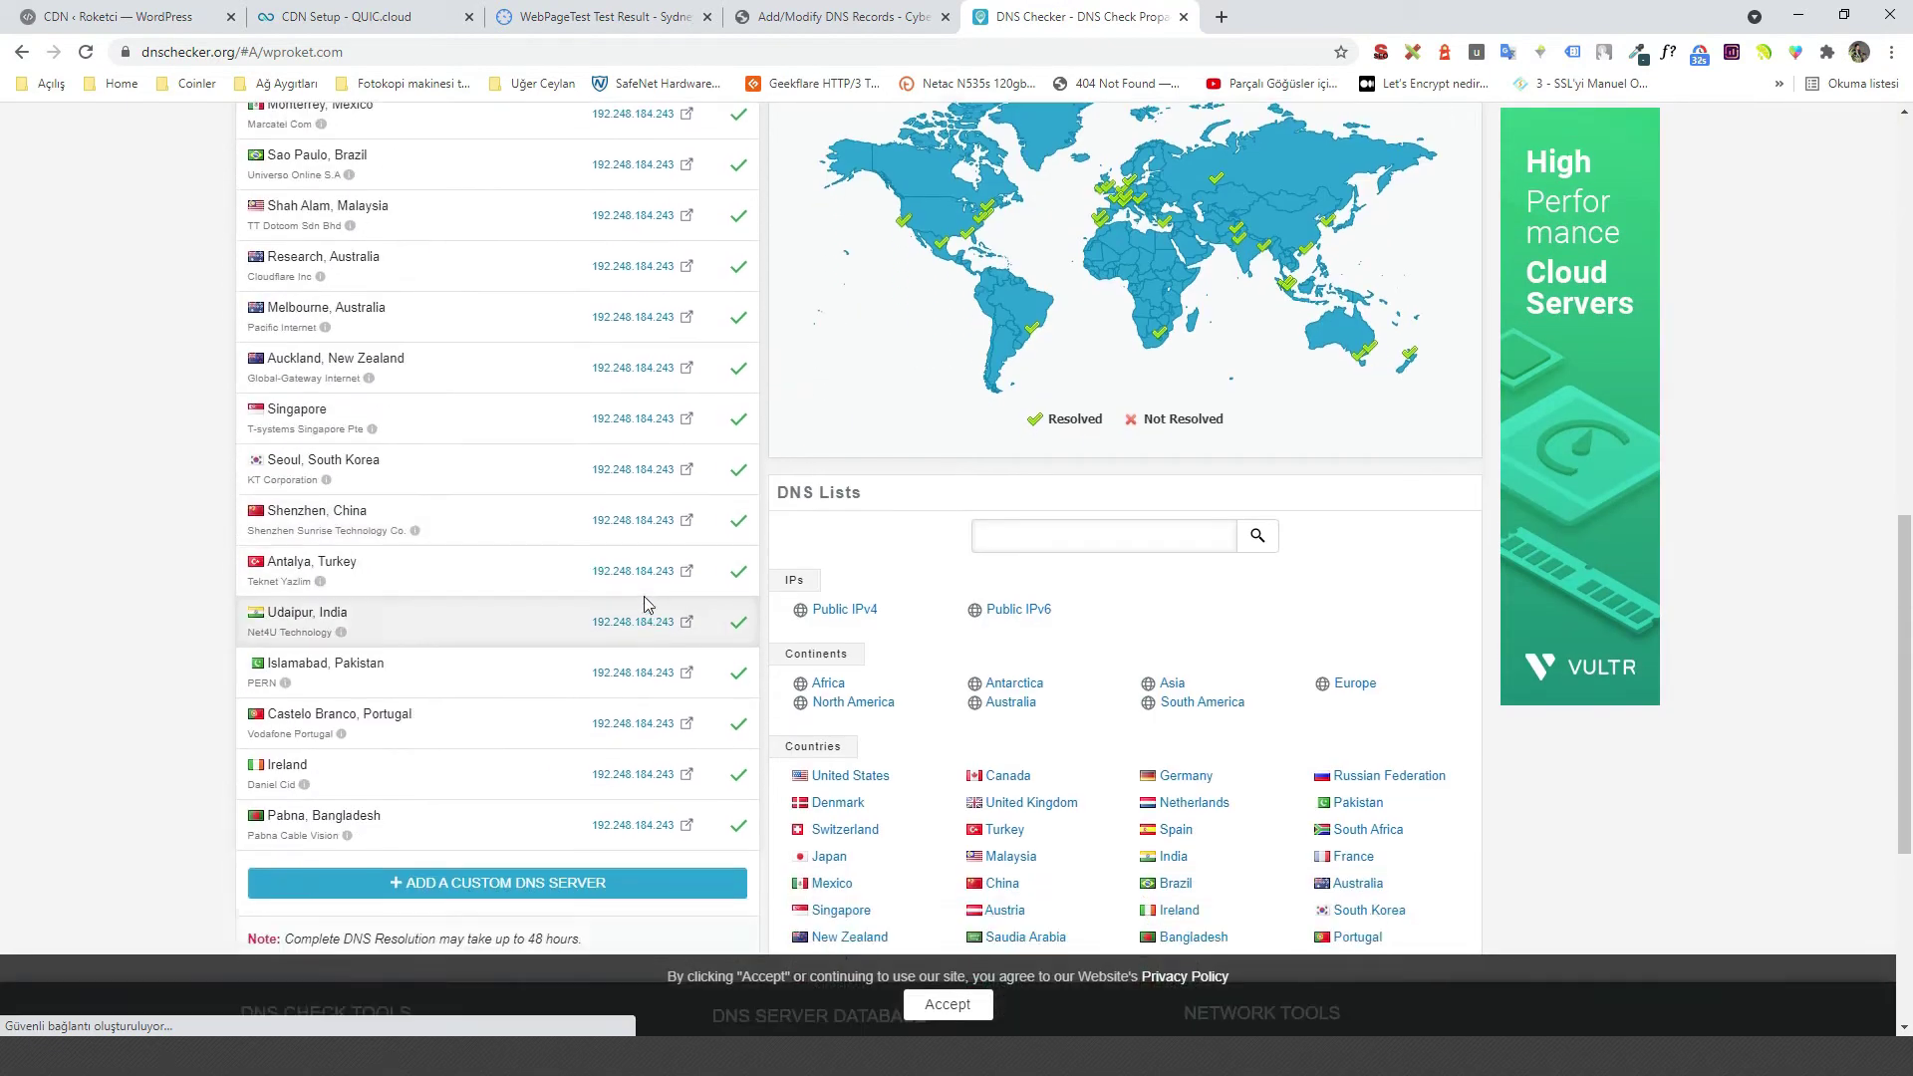
{"action": "scroll", "coordinate": [642, 601], "scroll_direction": "up", "scroll_amount": 5}
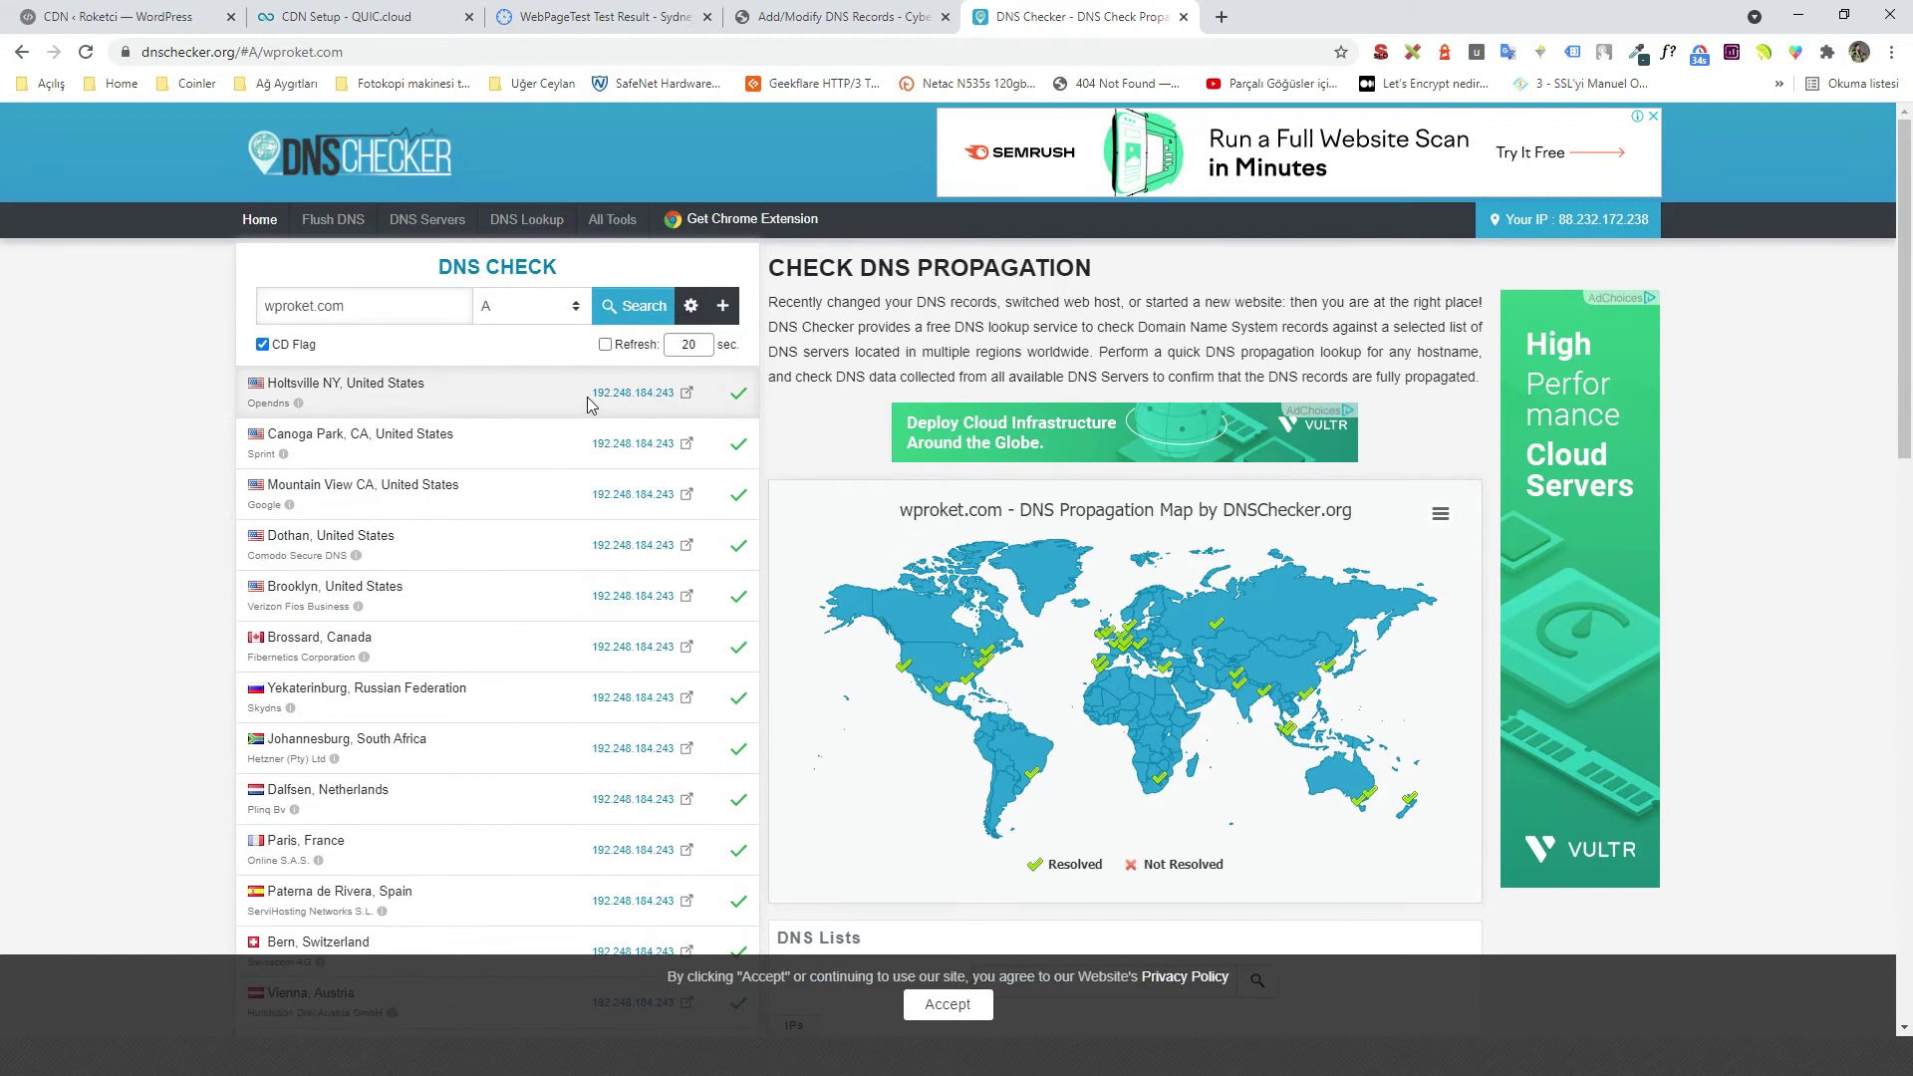
{"action": "left_click", "coordinate": [265, 304]}
{"action": "type", "text": "www."}
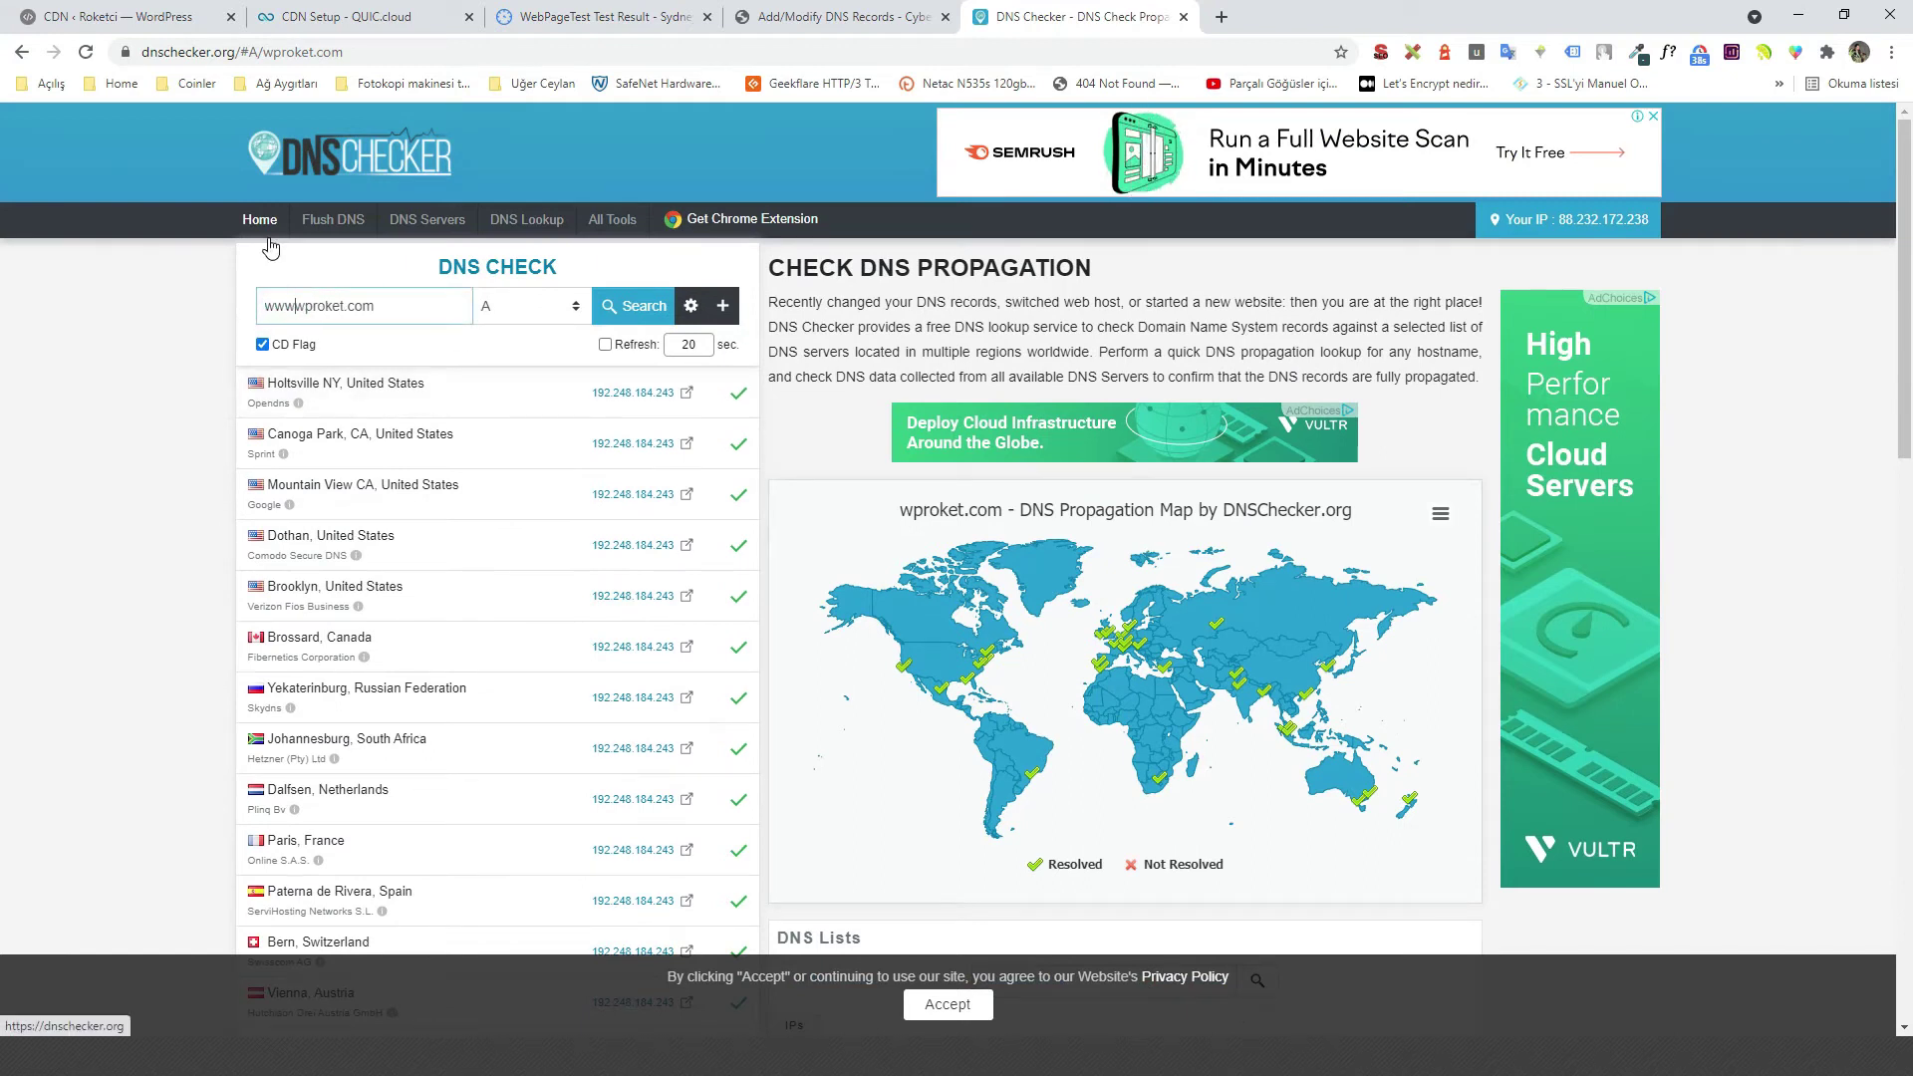
{"action": "left_click", "coordinate": [605, 307]}
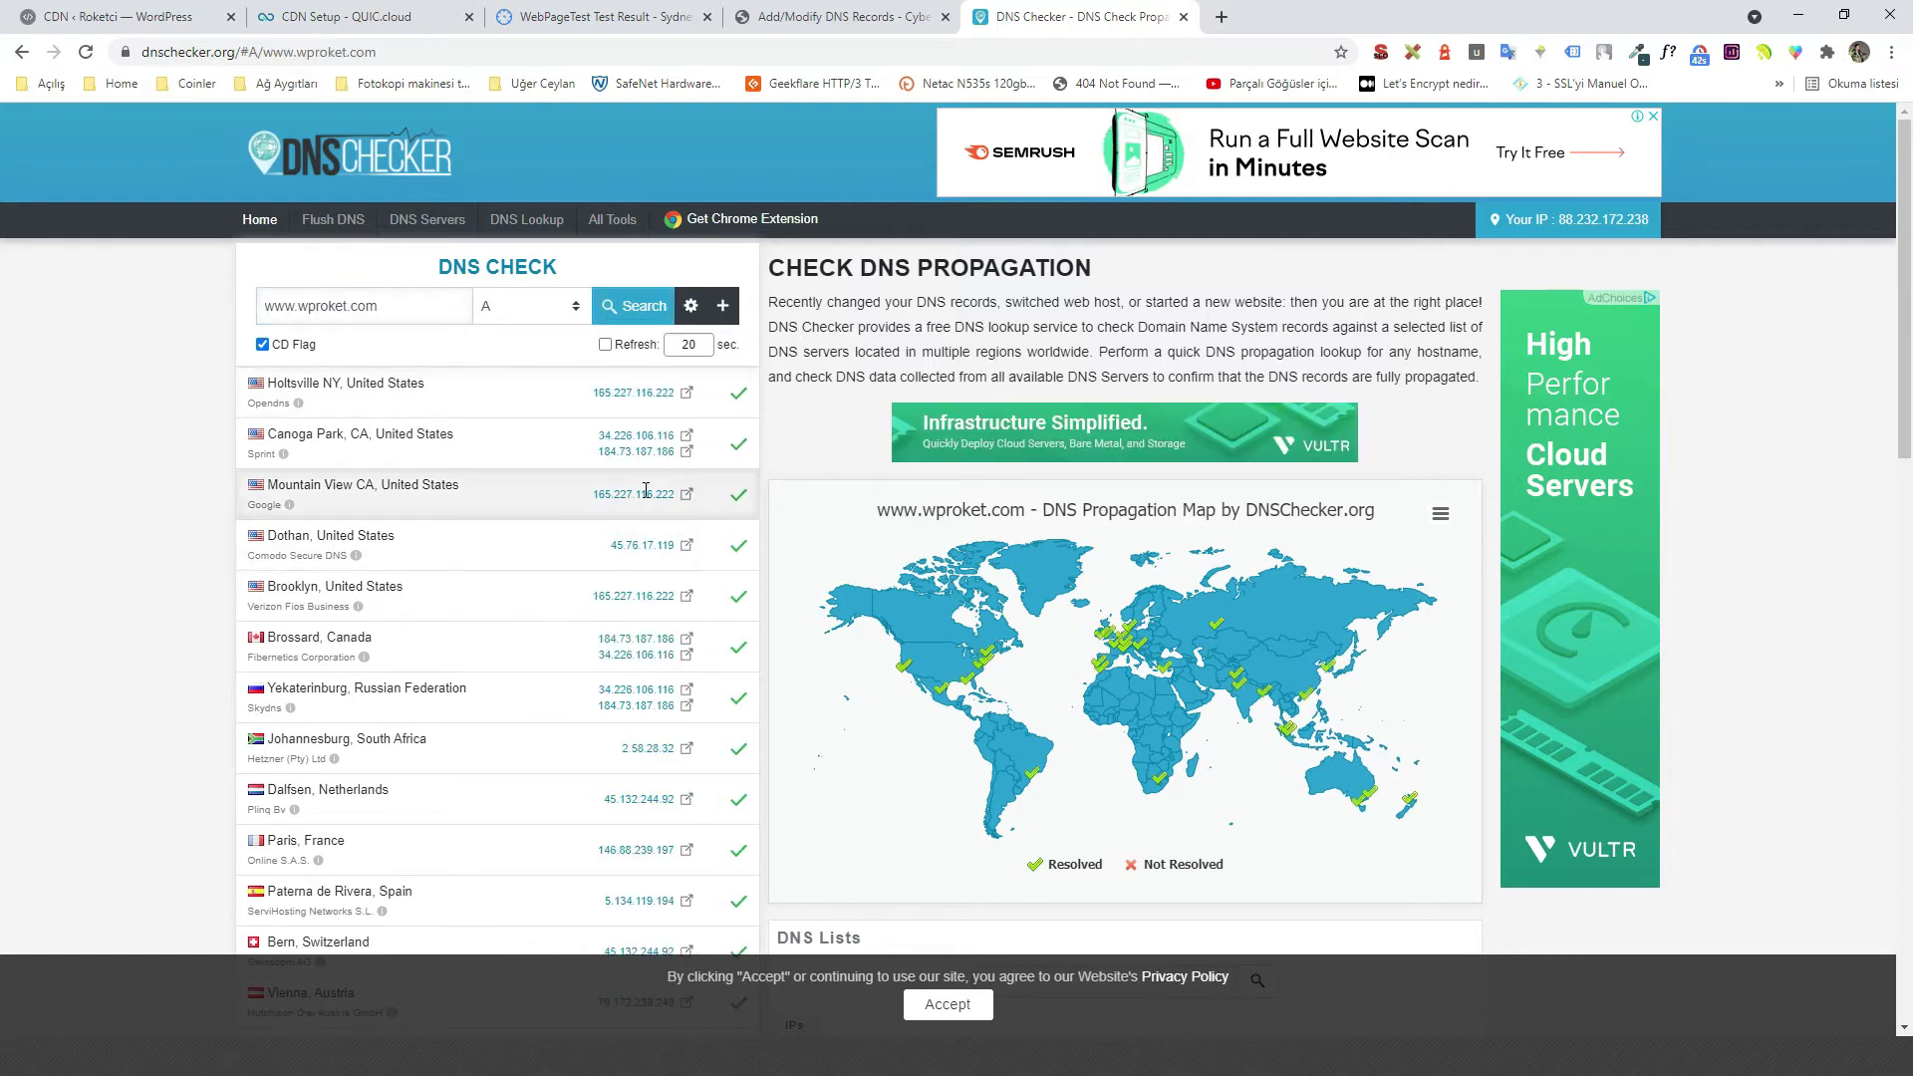
{"action": "scroll", "coordinate": [563, 581], "scroll_direction": "down", "scroll_amount": 8}
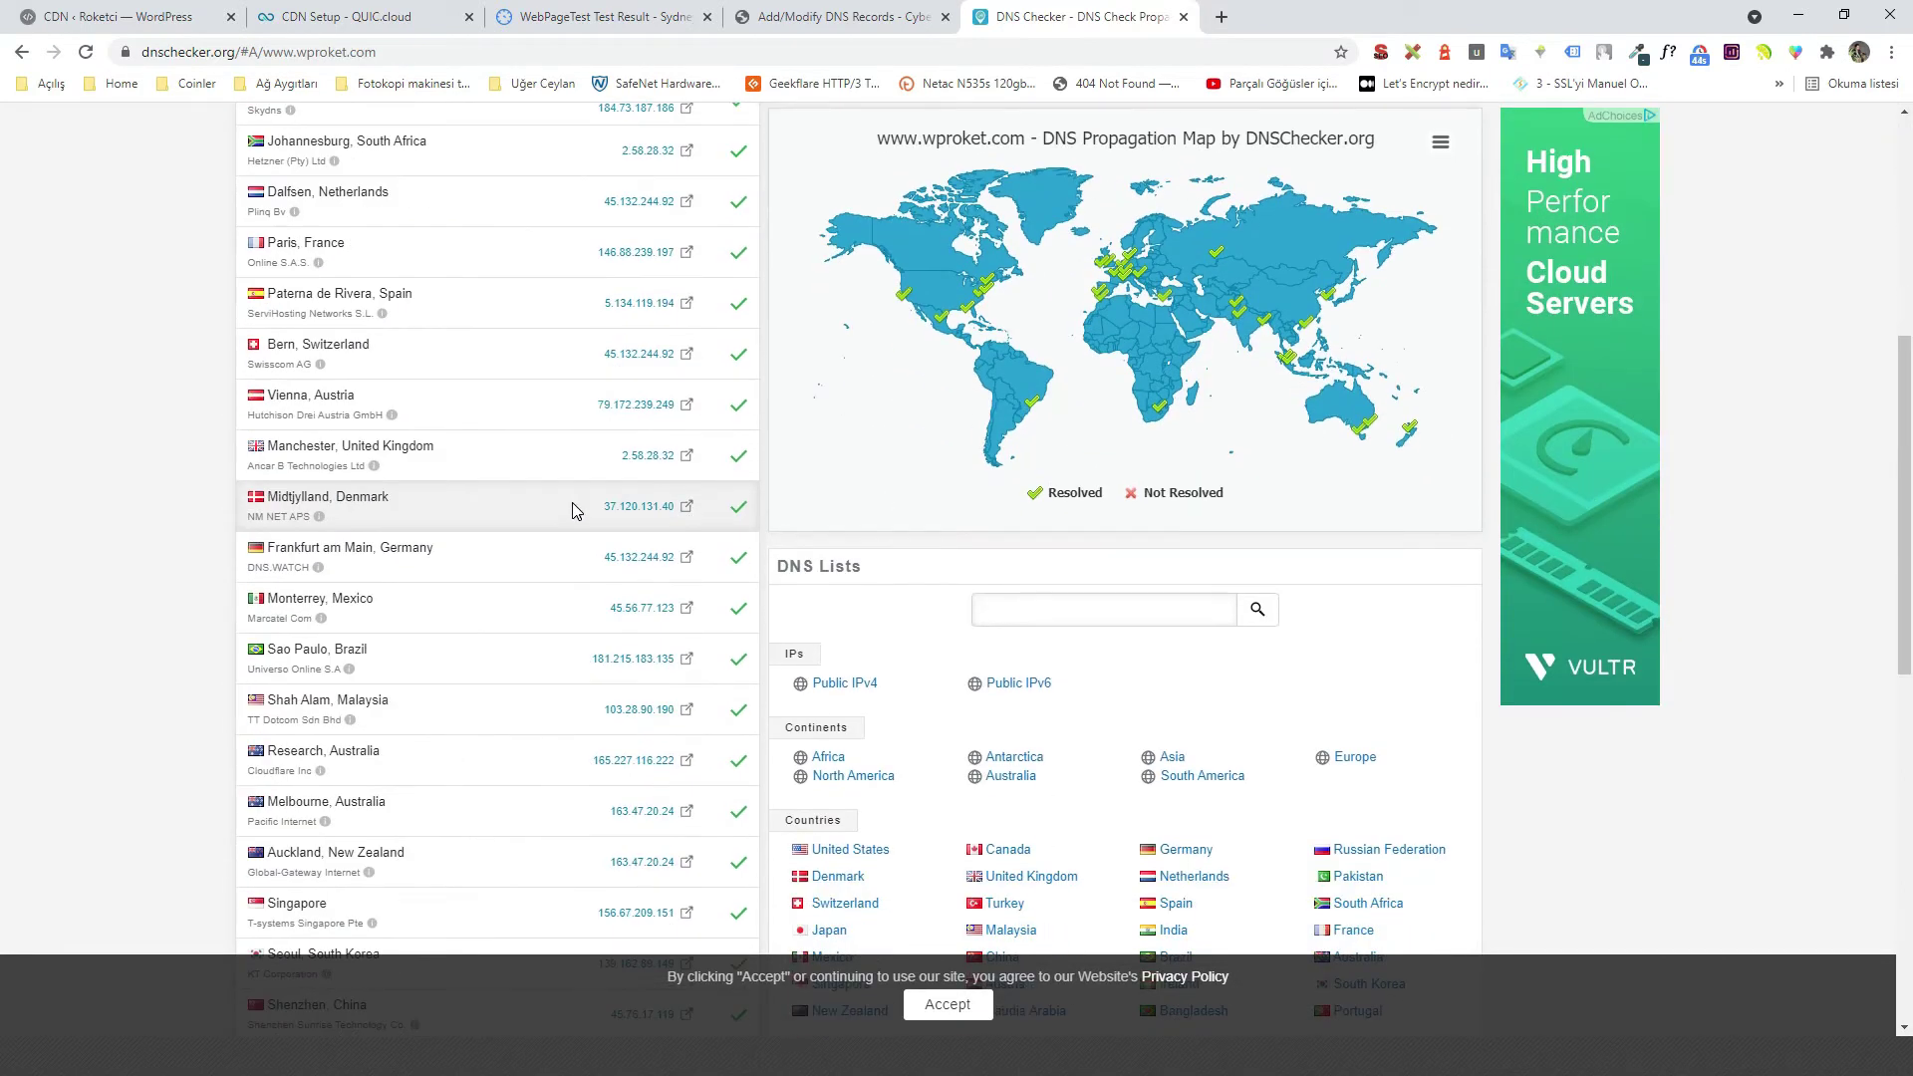
{"action": "scroll", "coordinate": [573, 508], "scroll_direction": "down", "scroll_amount": 4}
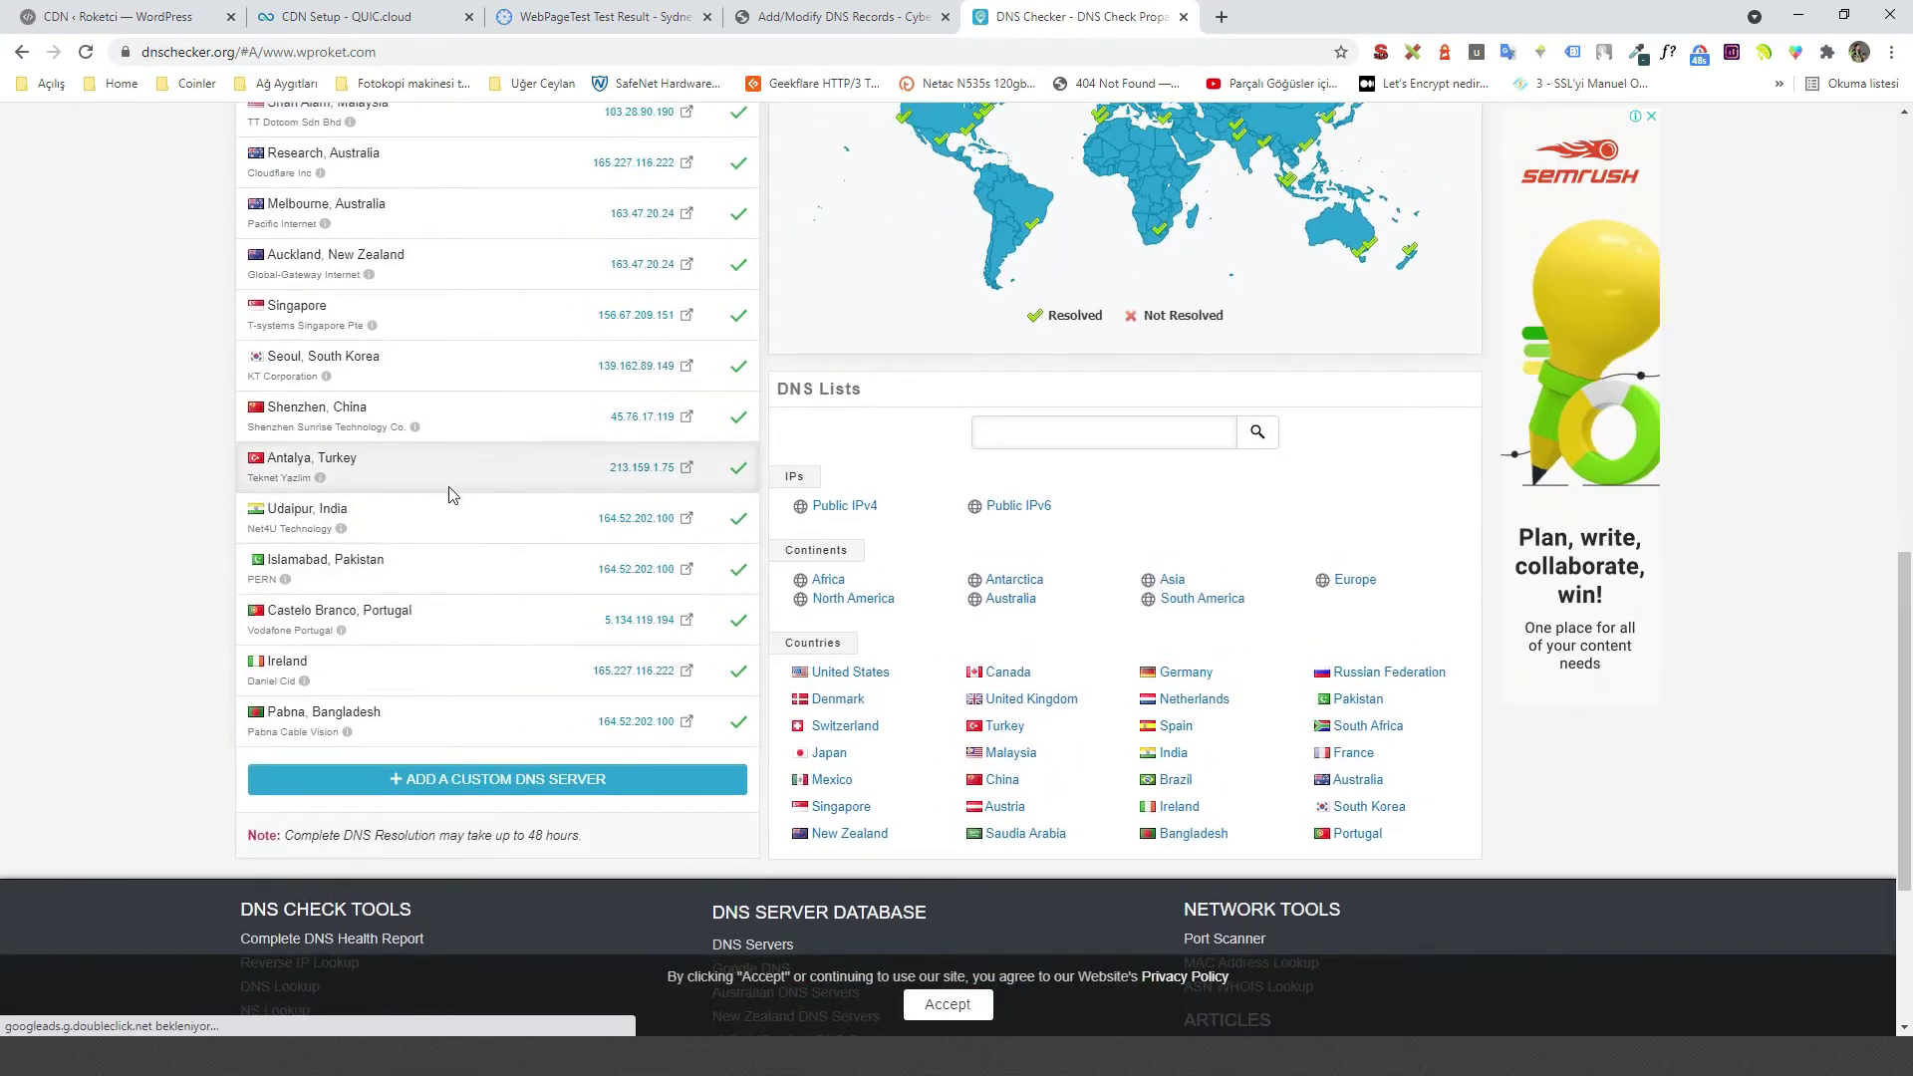
{"action": "left_click_drag", "start_coordinate": [605, 468], "coordinate": [638, 492]}
{"action": "scroll", "coordinate": [637, 492], "scroll_direction": "up", "scroll_amount": 6}
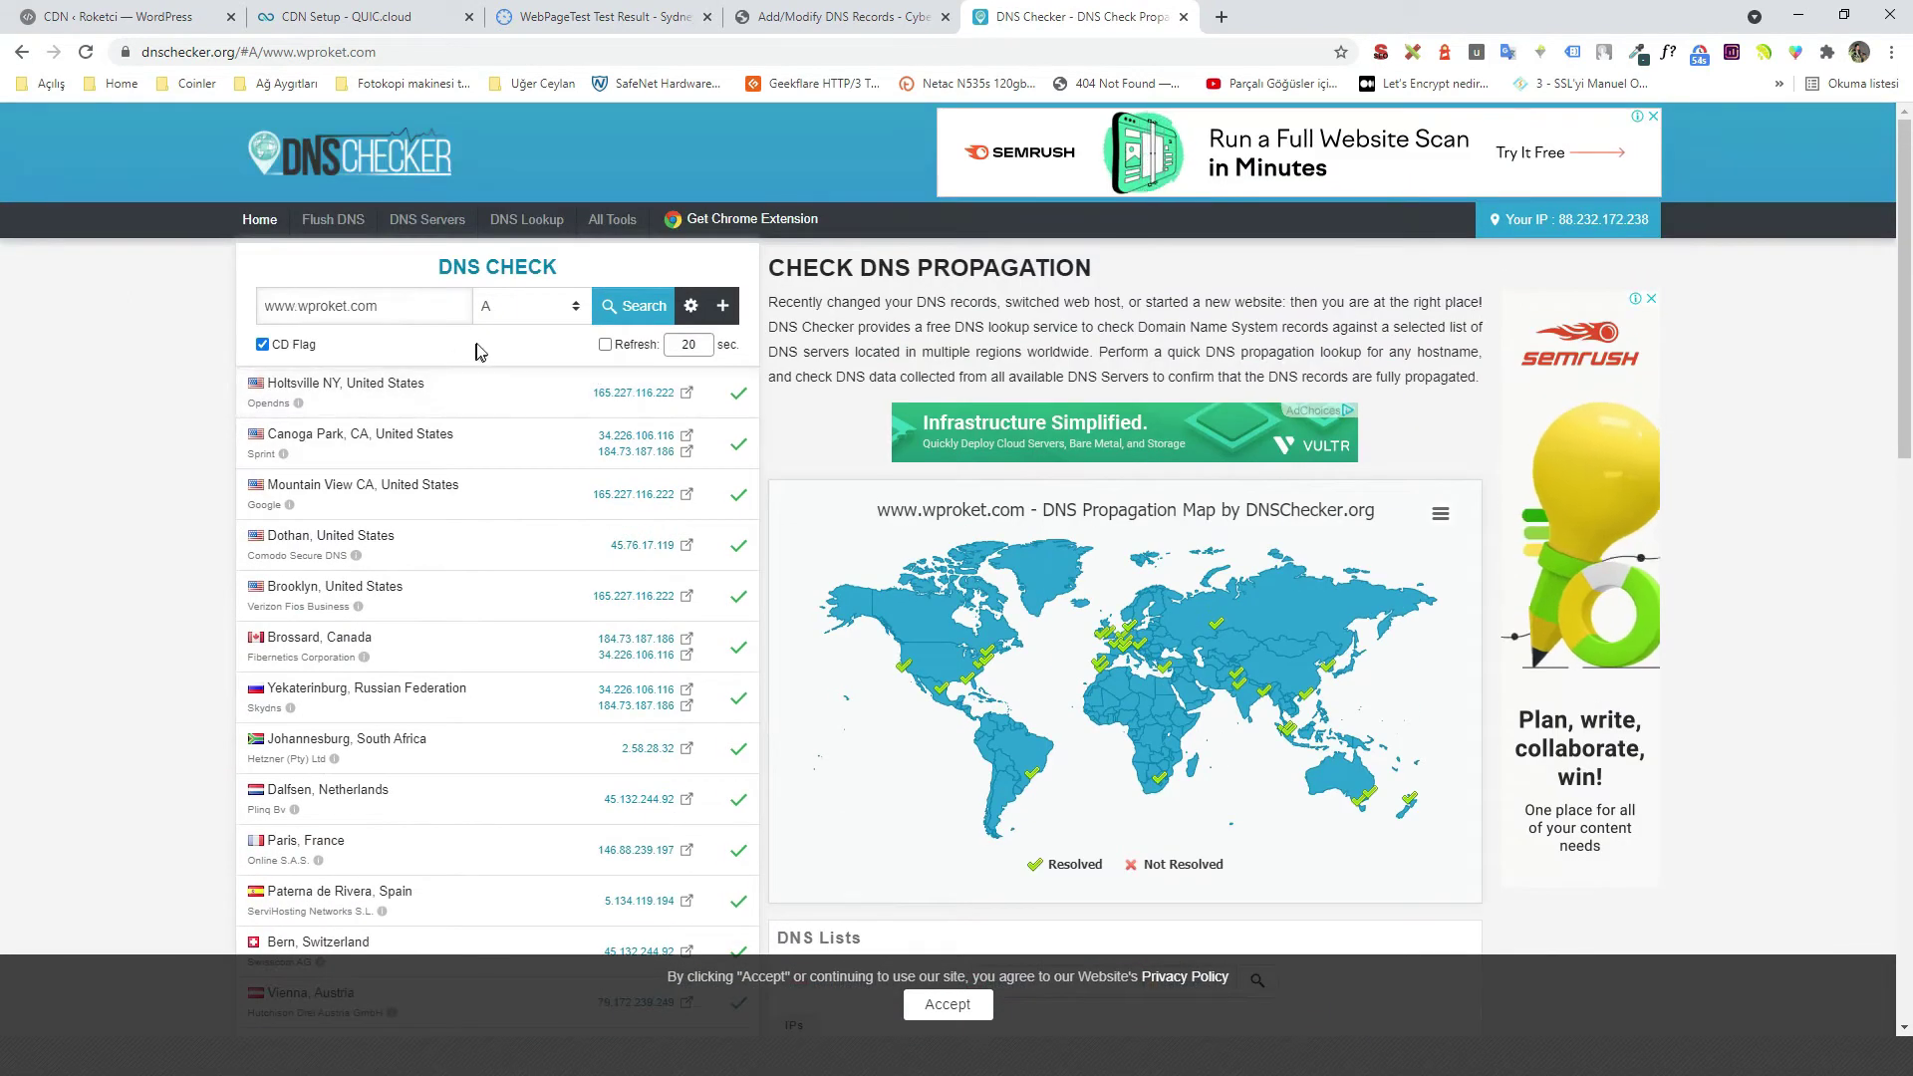
{"action": "left_click_drag", "start_coordinate": [302, 305], "coordinate": [206, 320]}
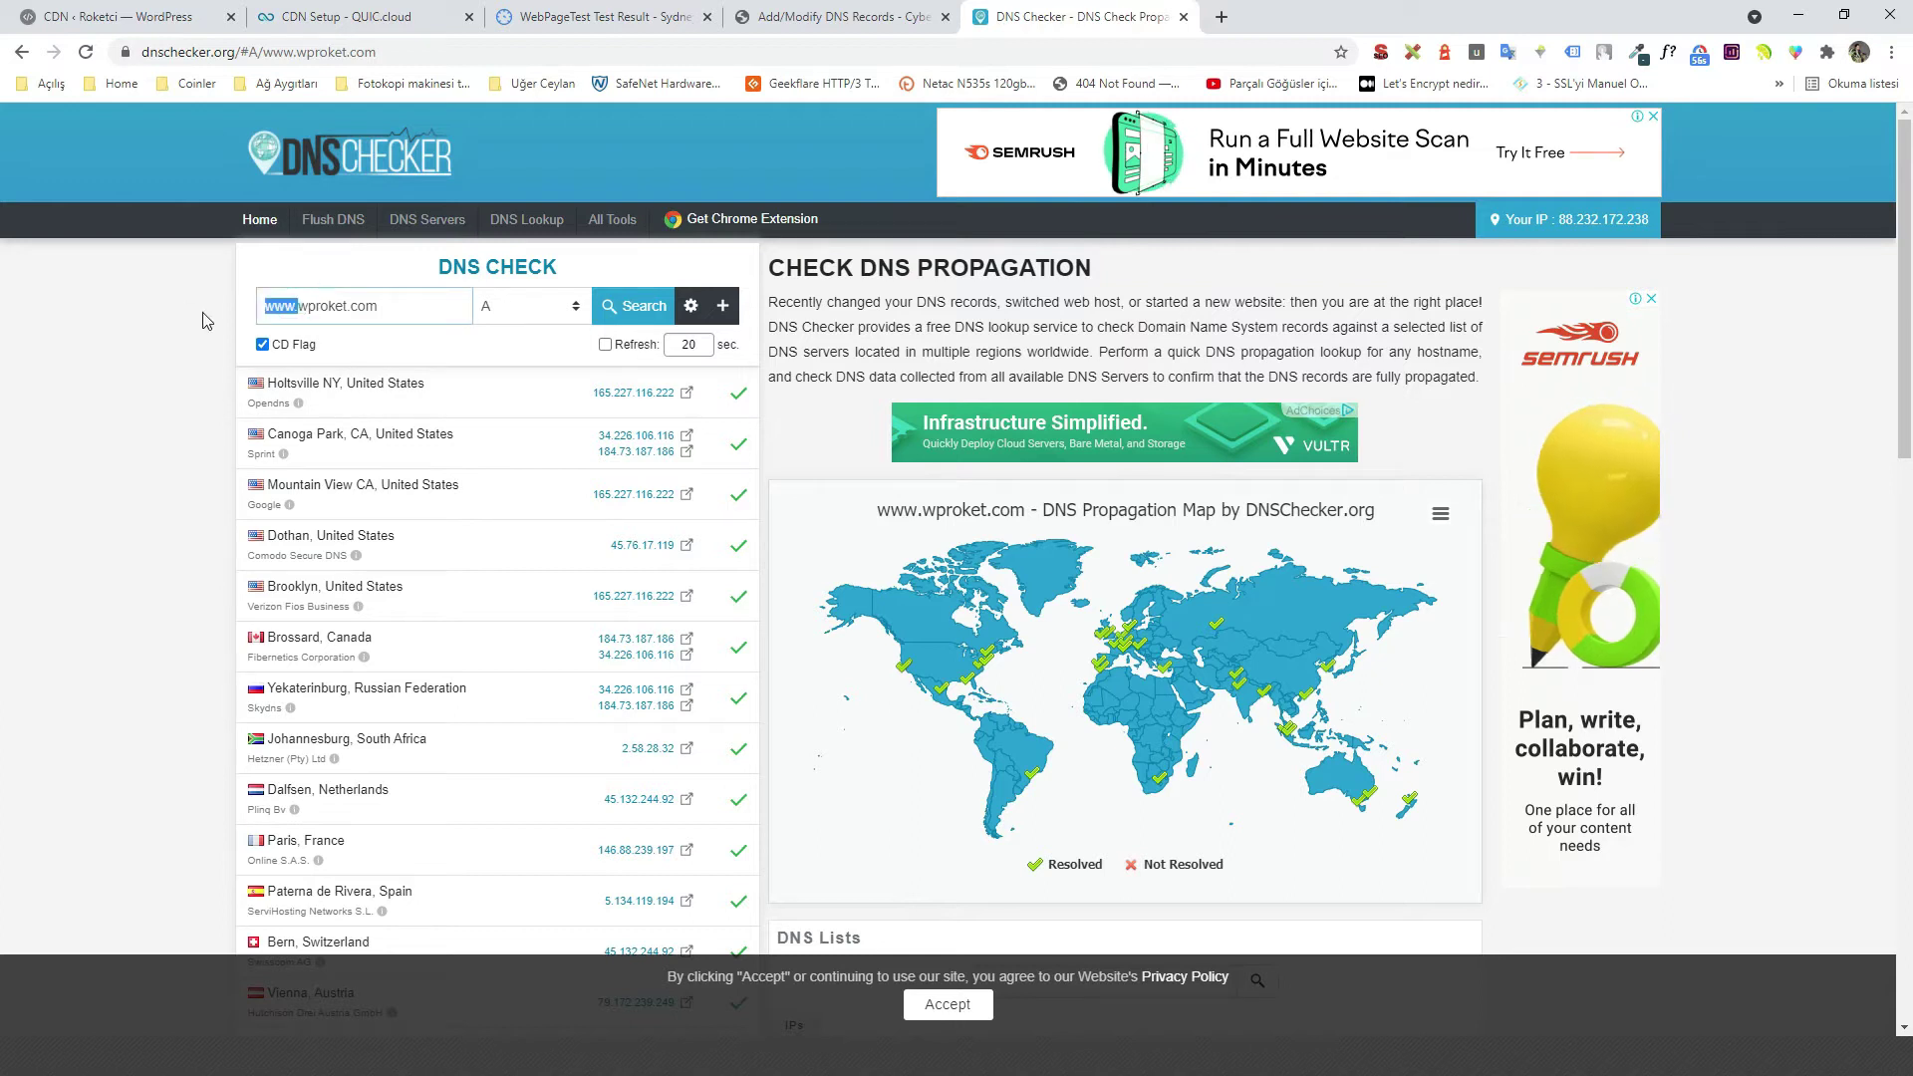
{"action": "key", "text": "BackSpace"}
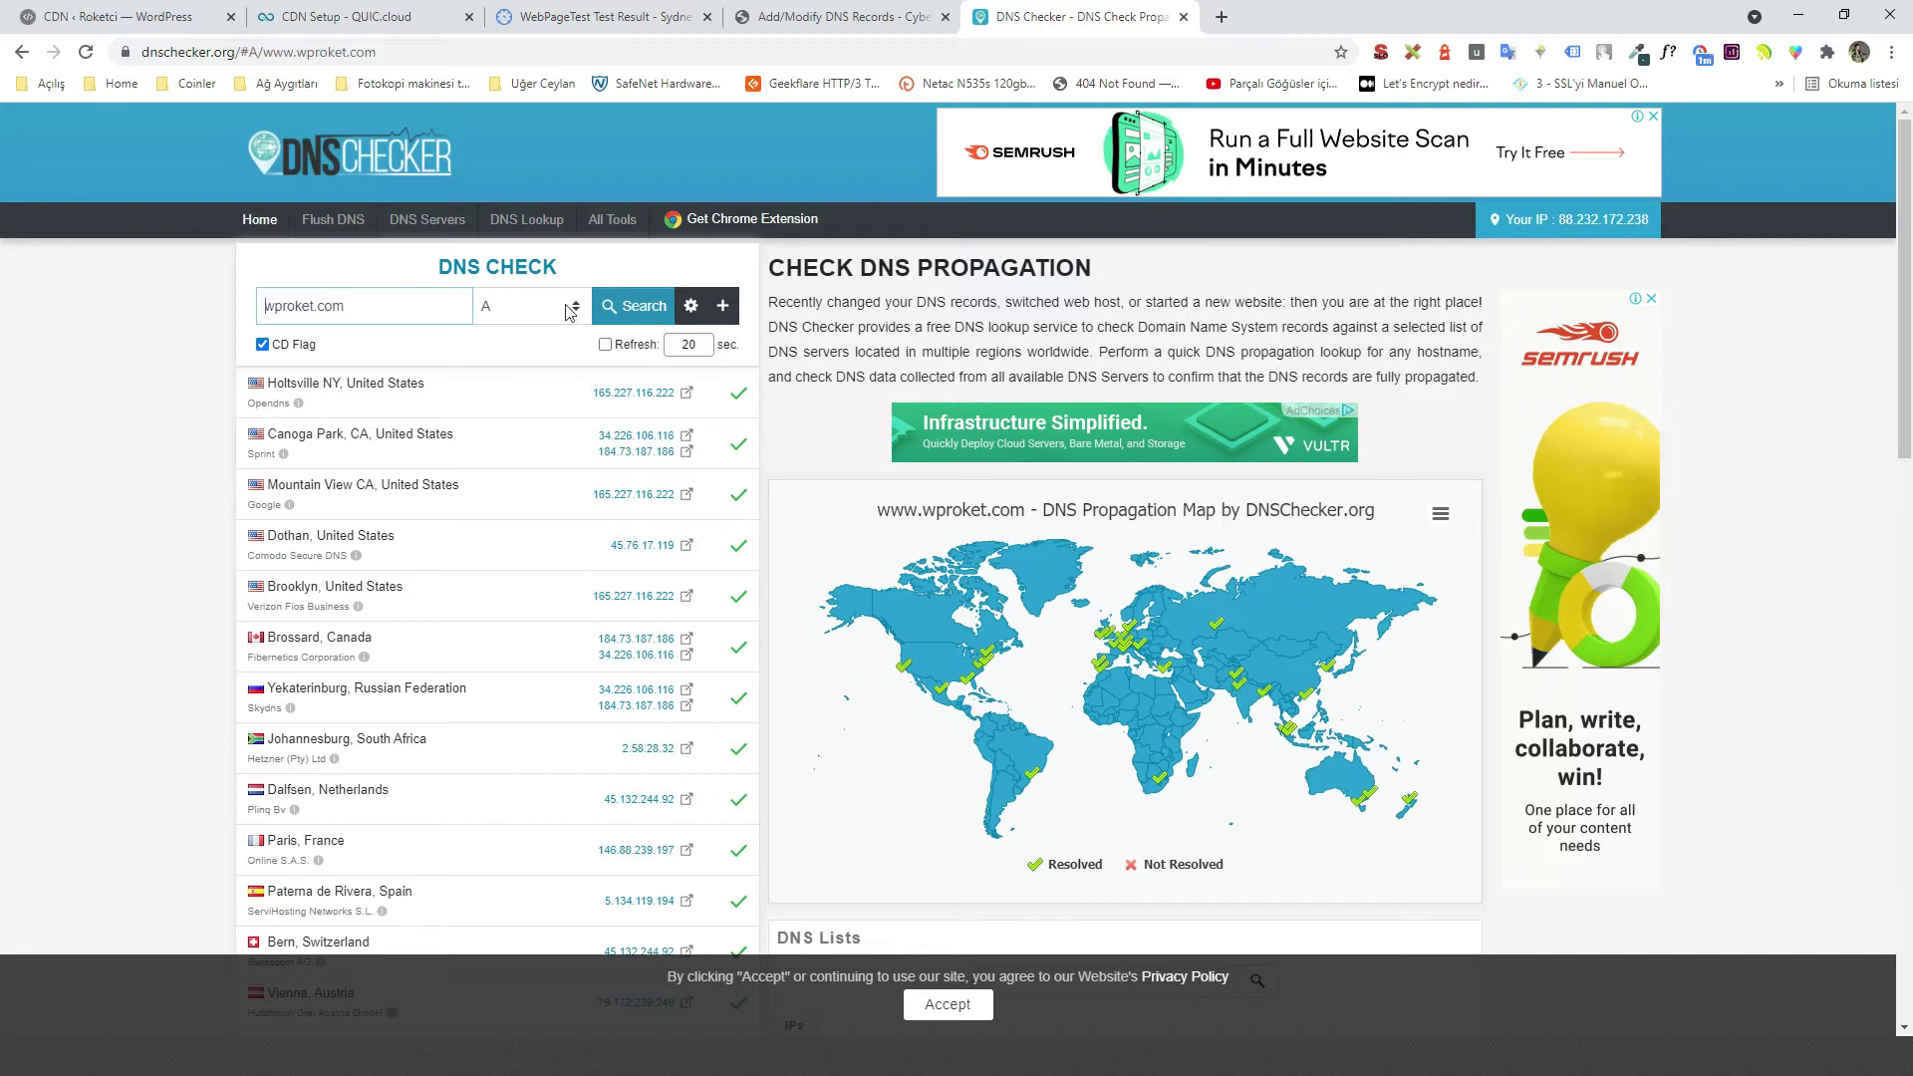
{"action": "left_click", "coordinate": [629, 309]}
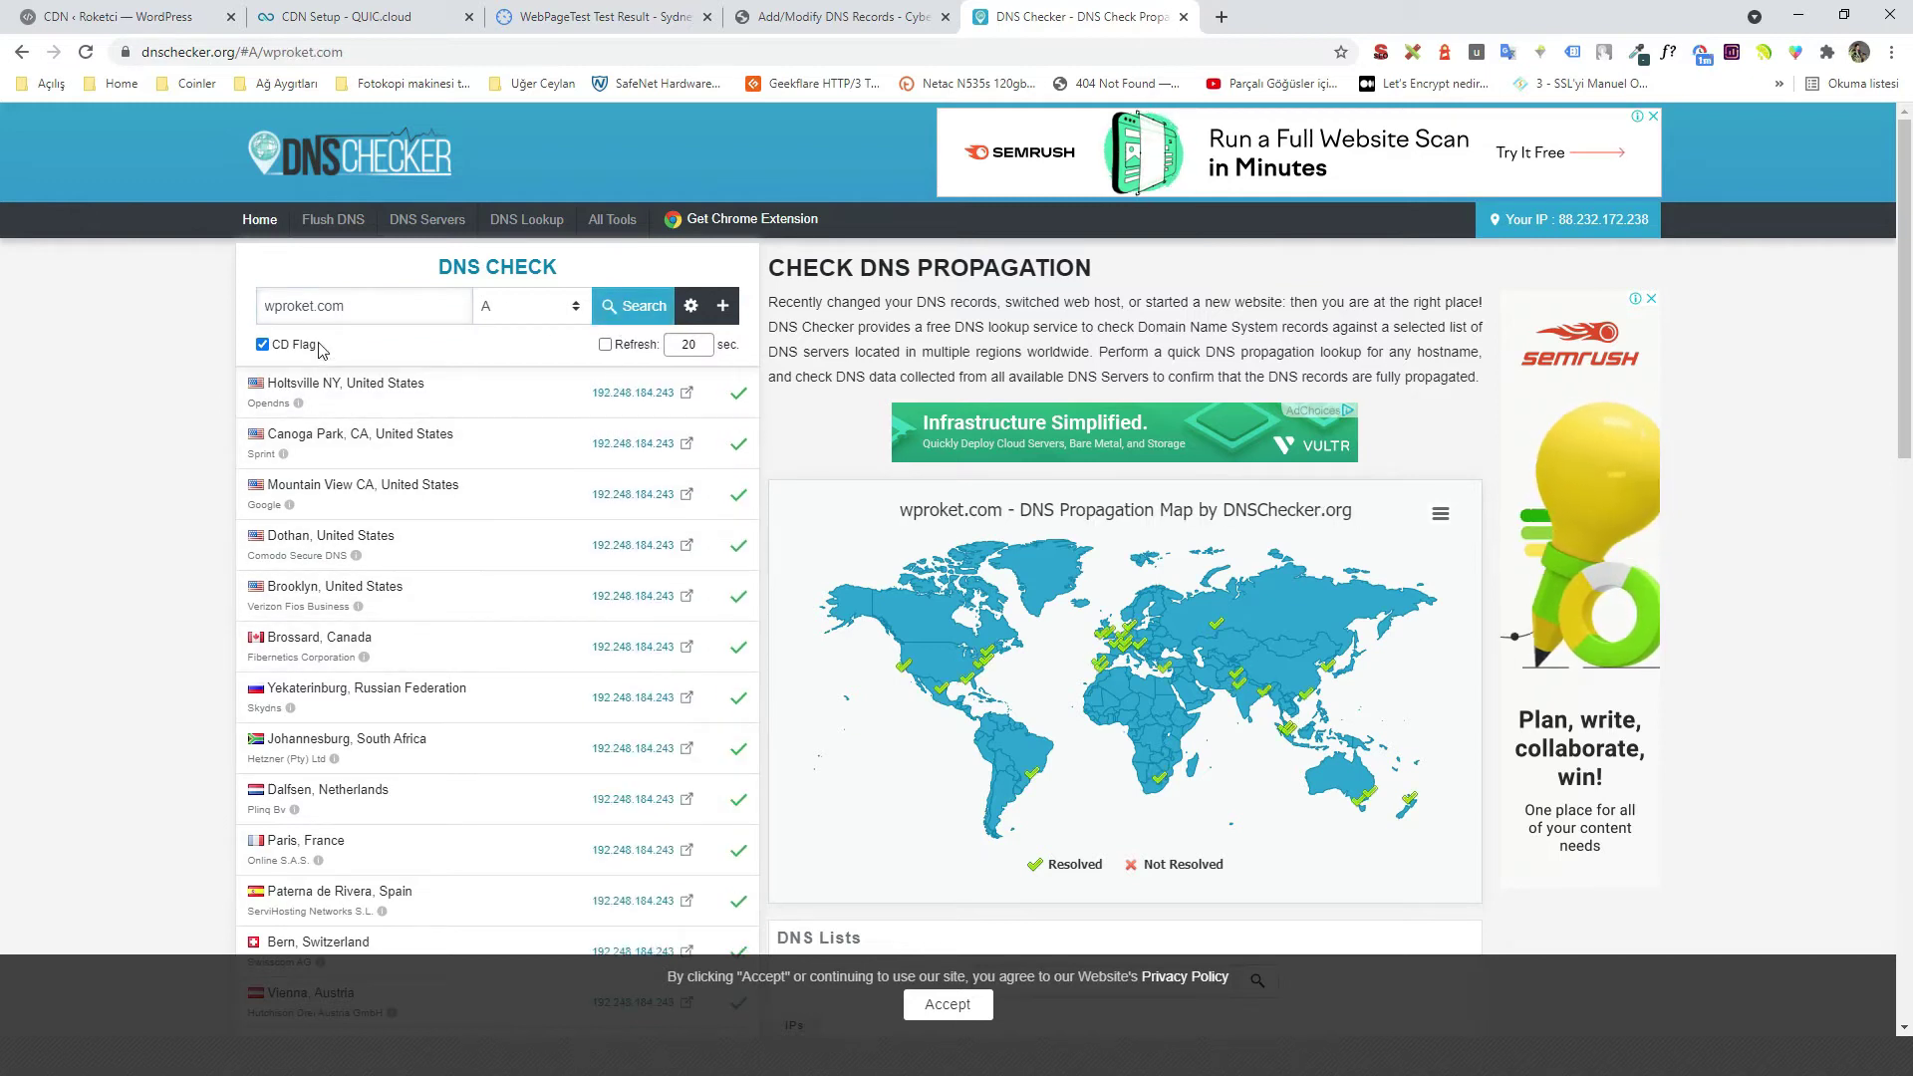
{"action": "left_click", "coordinate": [262, 306]}
{"action": "type", "text": "www."}
{"action": "left_click", "coordinate": [619, 310]}
{"action": "left_click", "coordinate": [118, 17]}
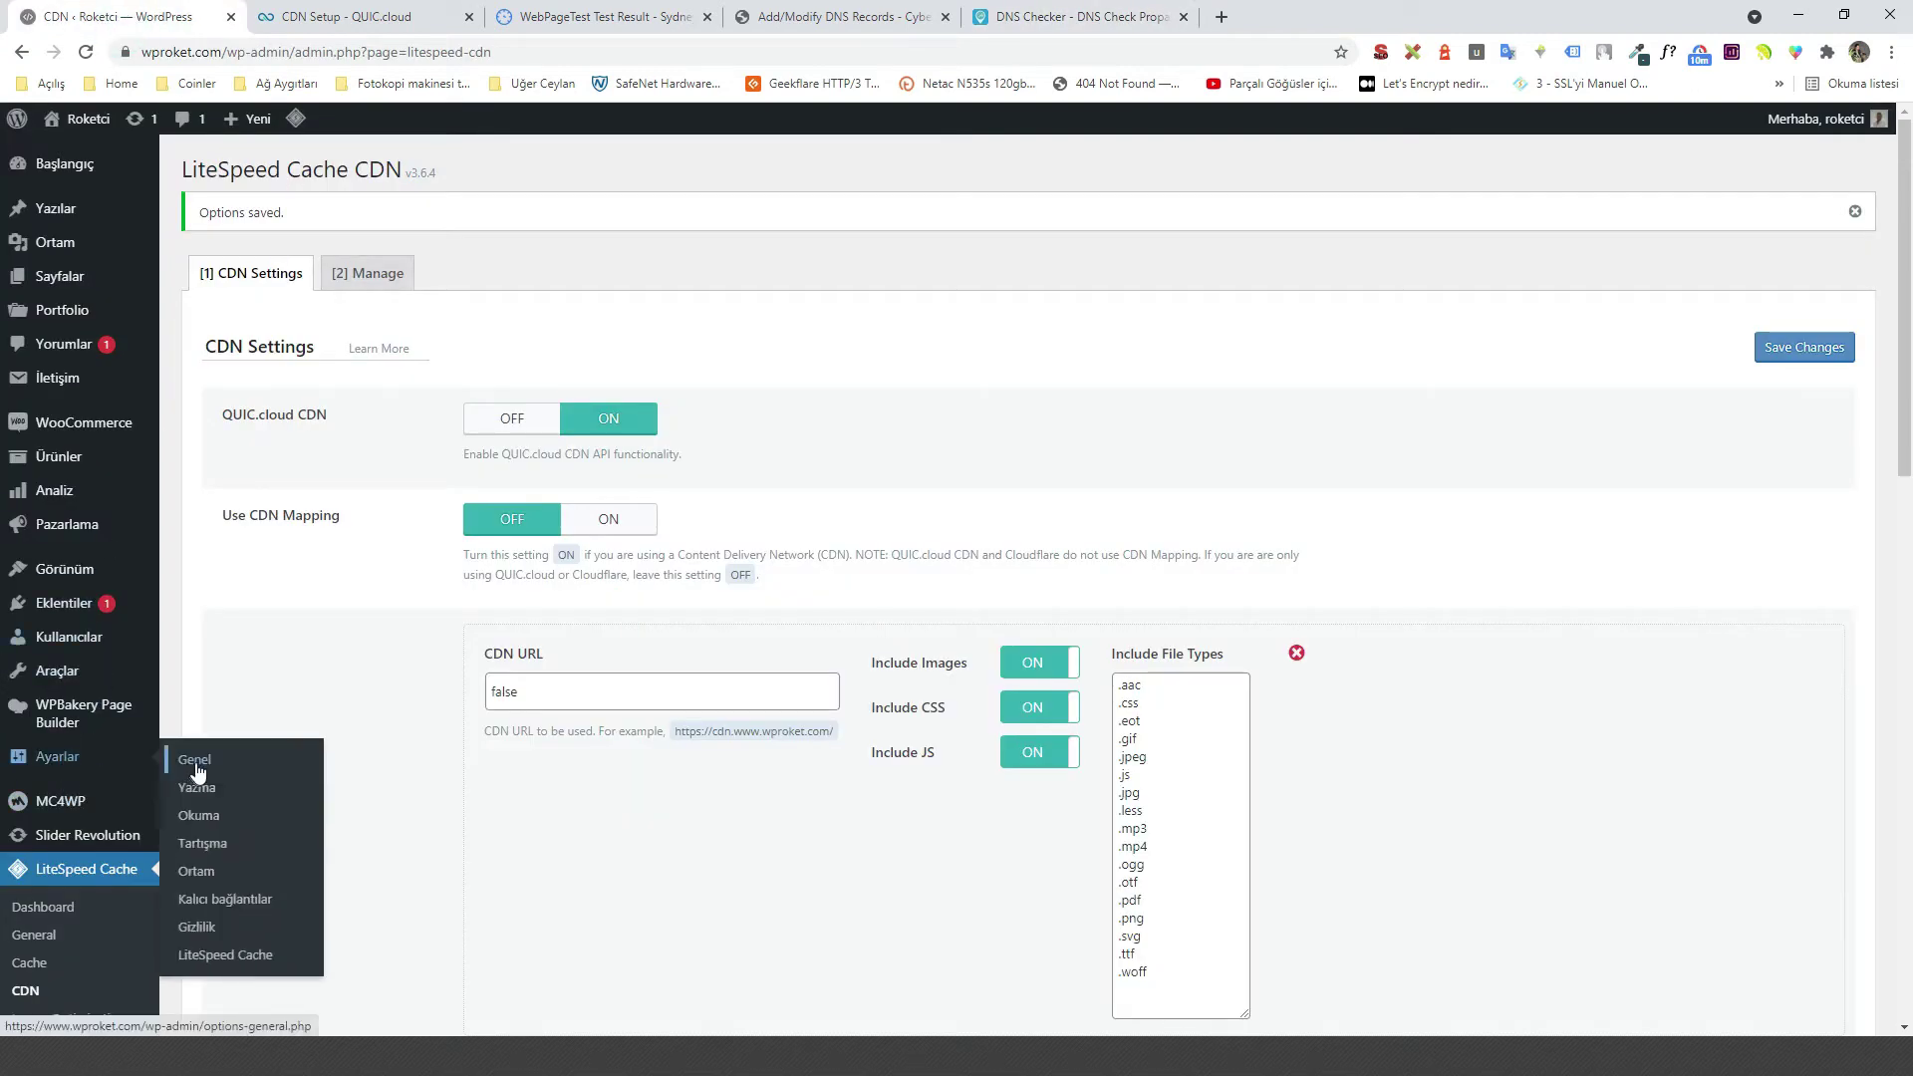
{"action": "left_click", "coordinate": [197, 759]}
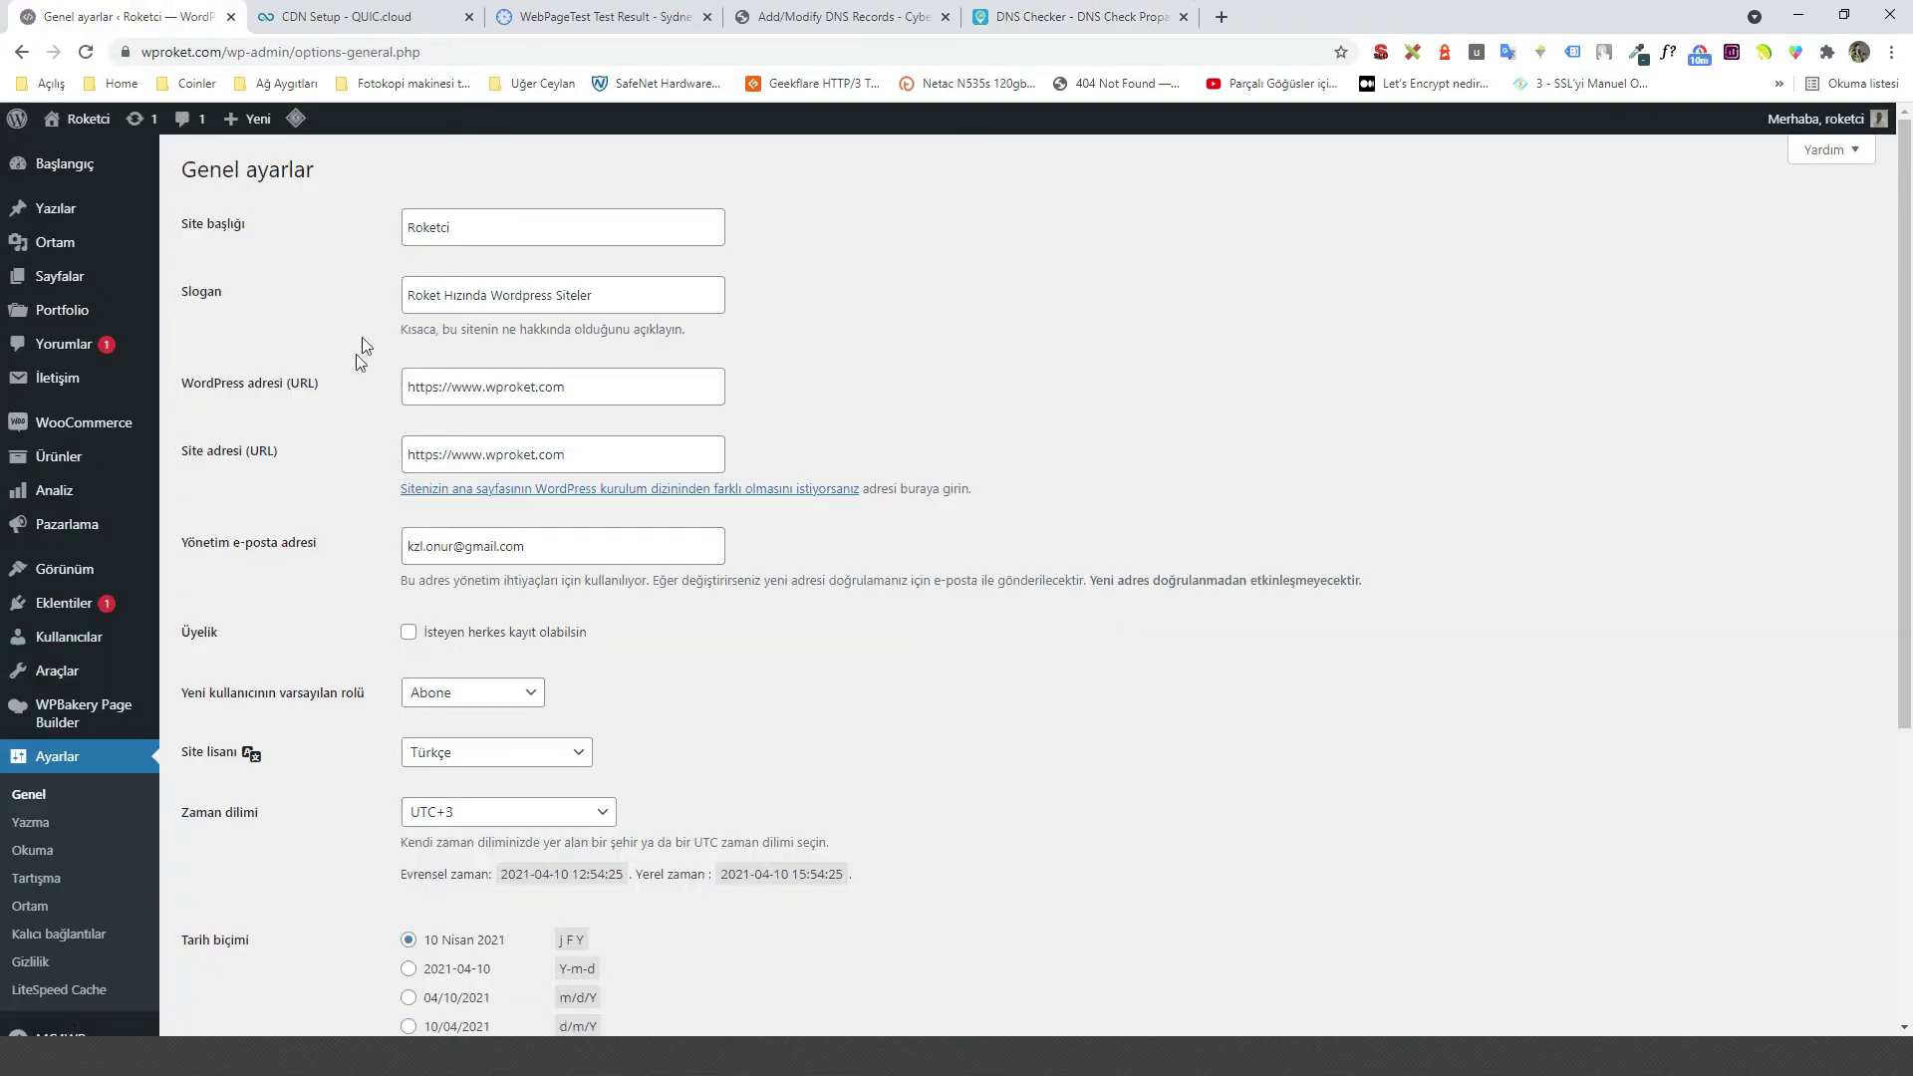
{"action": "left_click_drag", "start_coordinate": [452, 387], "coordinate": [389, 389]}
{"action": "key", "text": "BackSpace"}
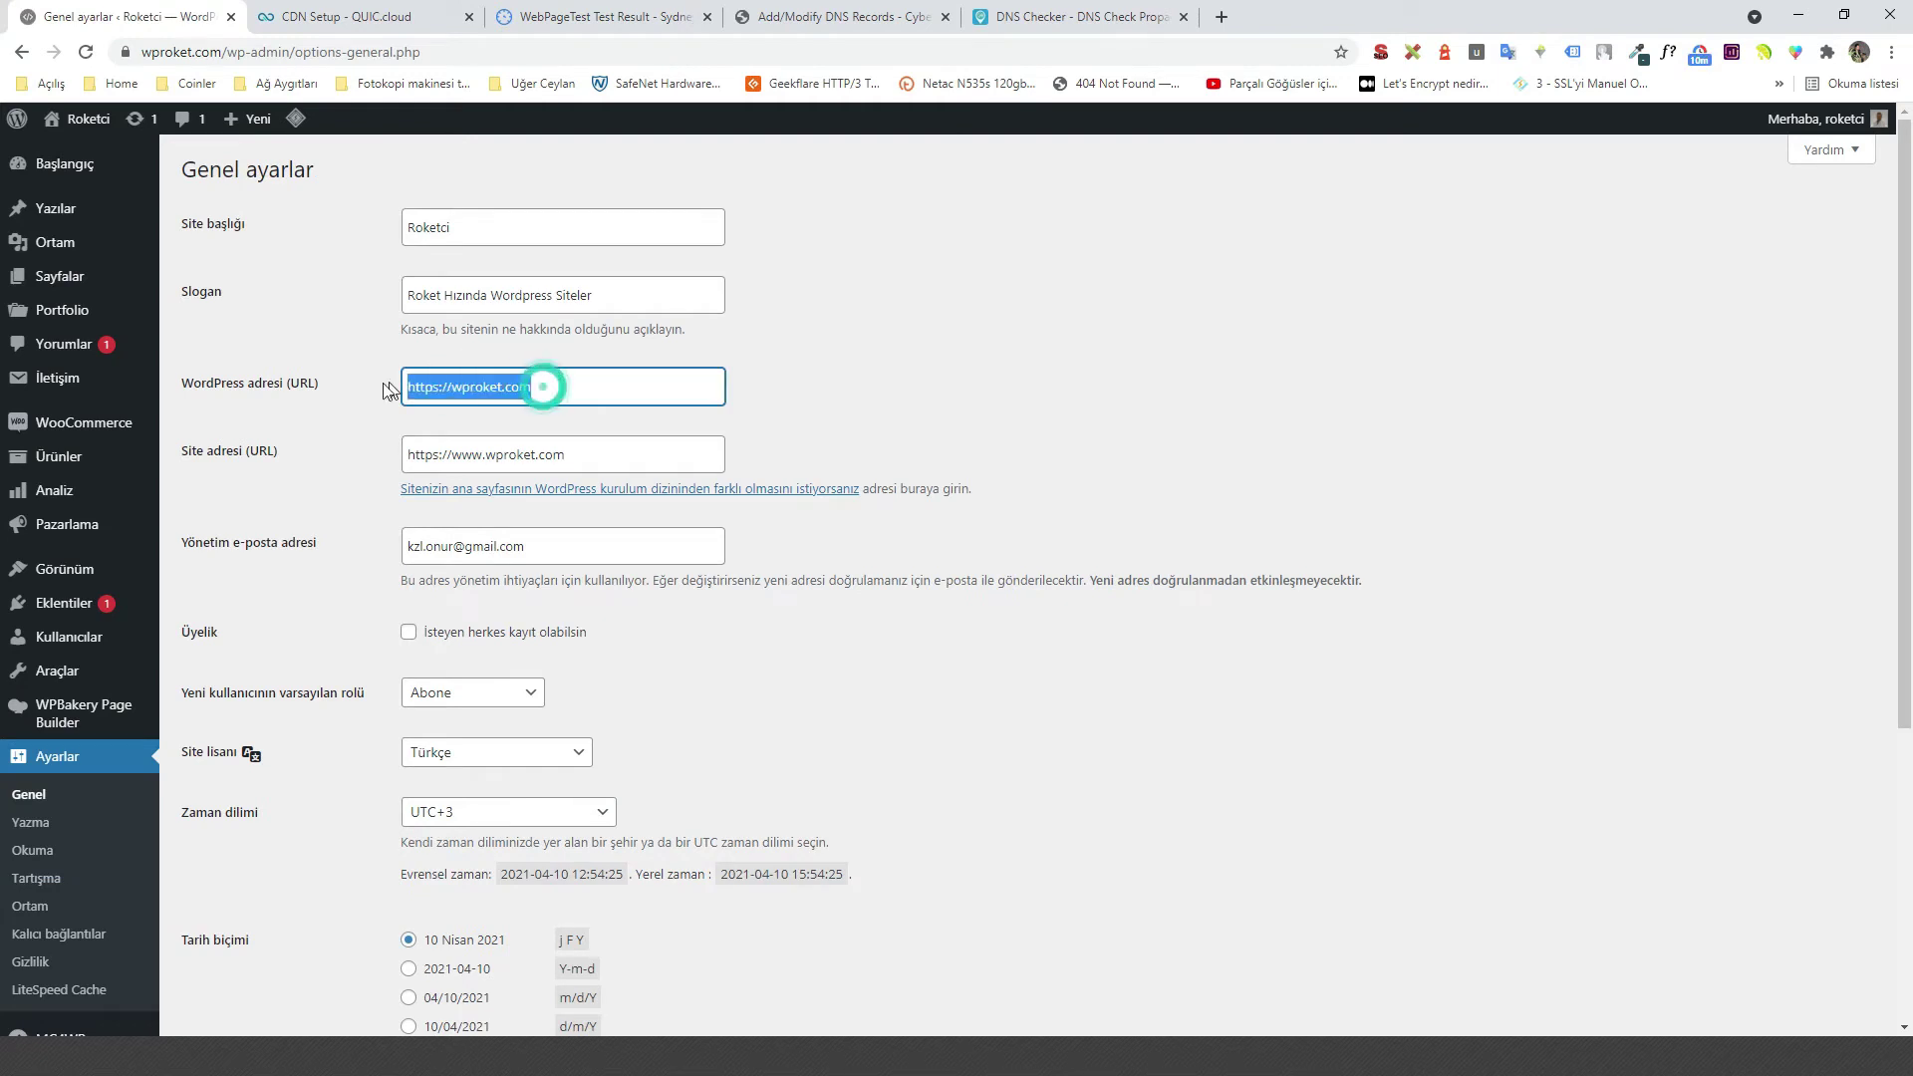
{"action": "left_click", "coordinate": [457, 389]}
{"action": "key", "text": "ctrl+z"}
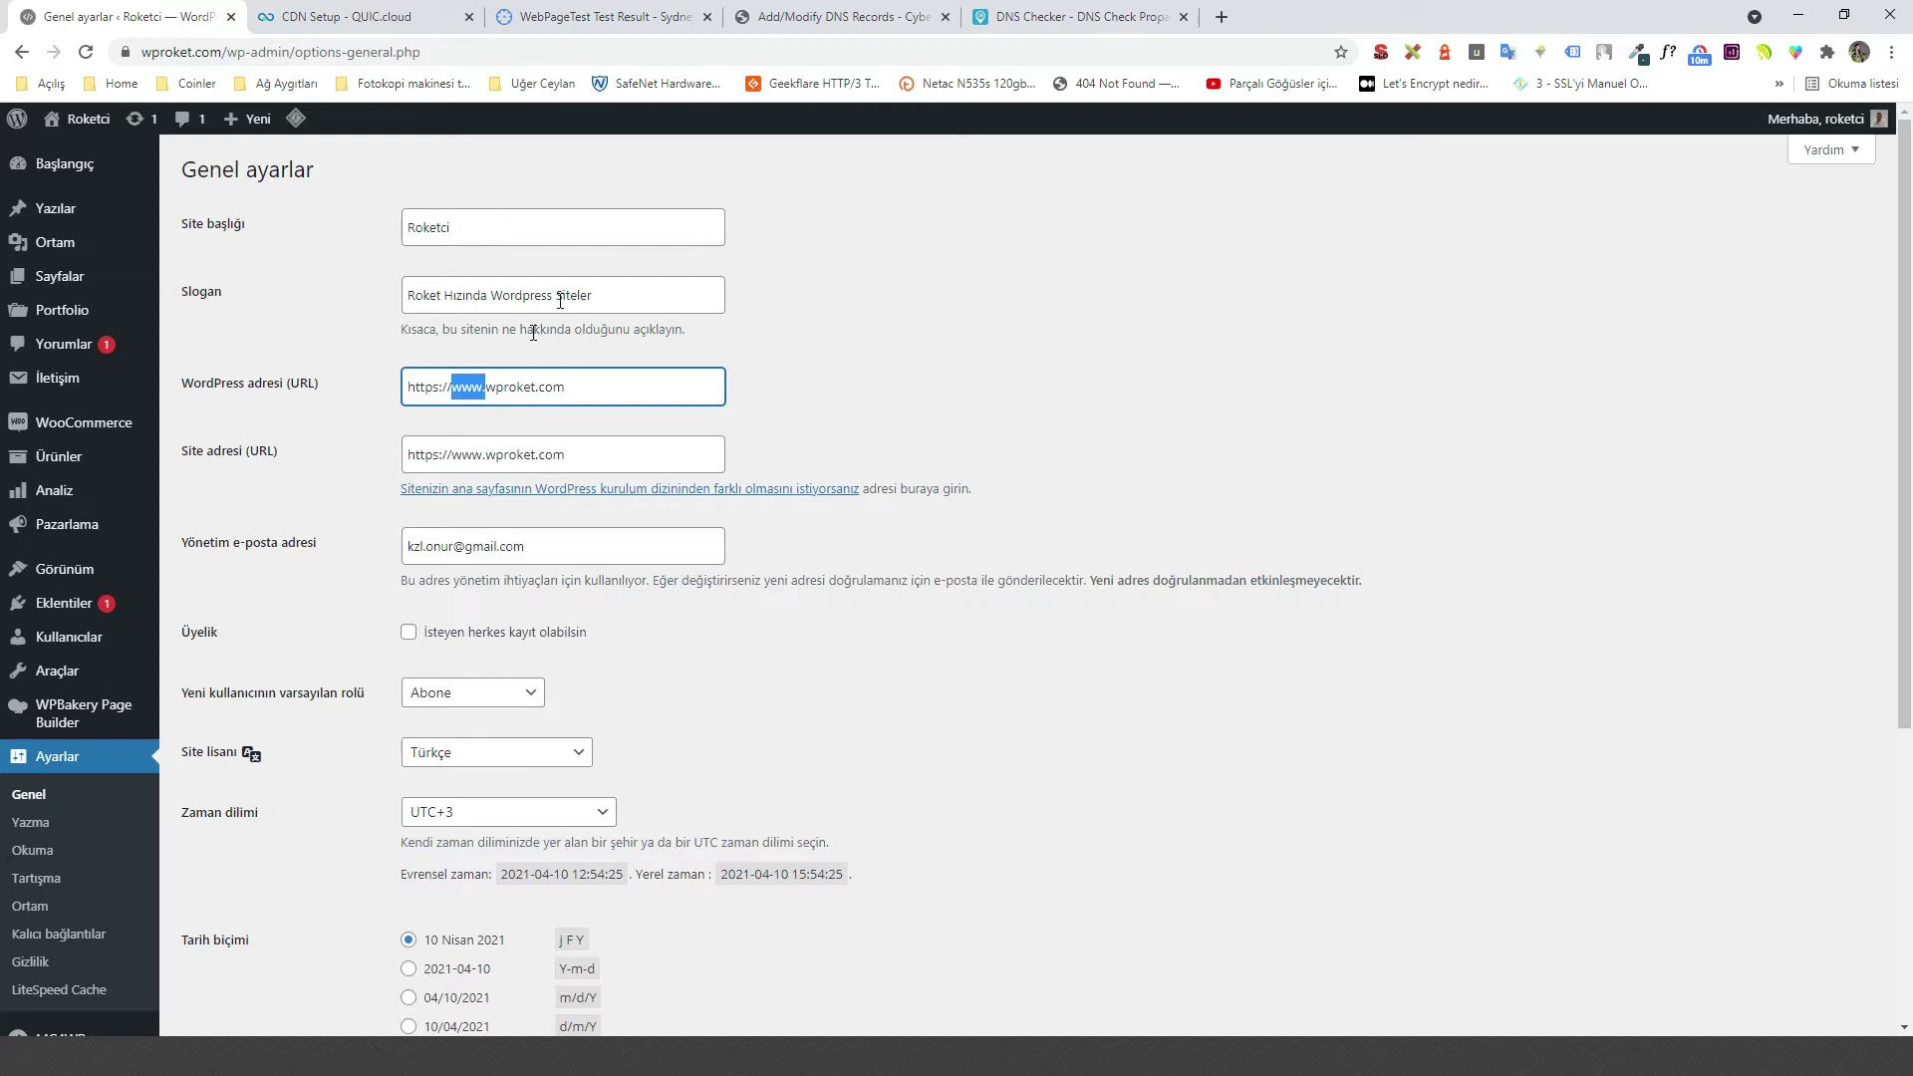
{"action": "left_click", "coordinate": [610, 389]}
{"action": "left_click", "coordinate": [389, 24]}
{"action": "left_click", "coordinate": [523, 463]}
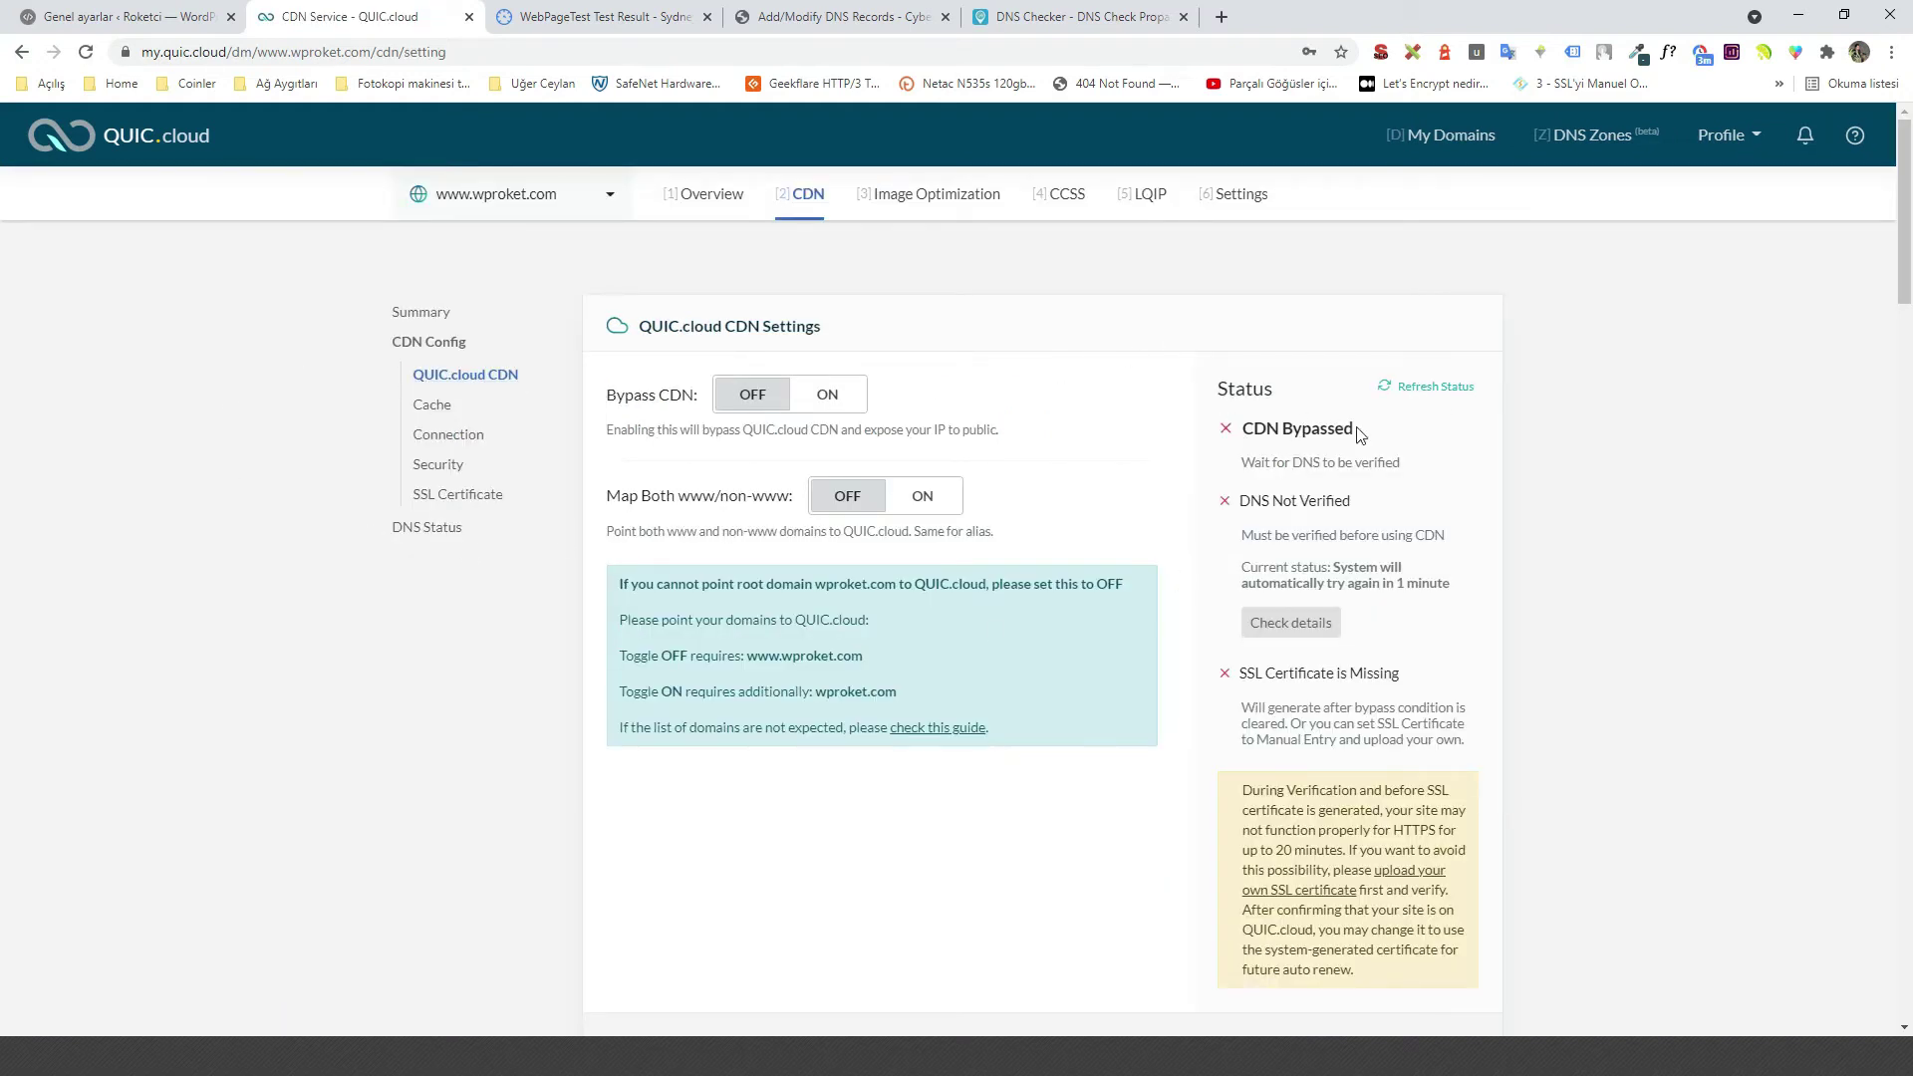
{"action": "left_click", "coordinate": [1404, 397]}
{"action": "left_click", "coordinate": [1318, 619]}
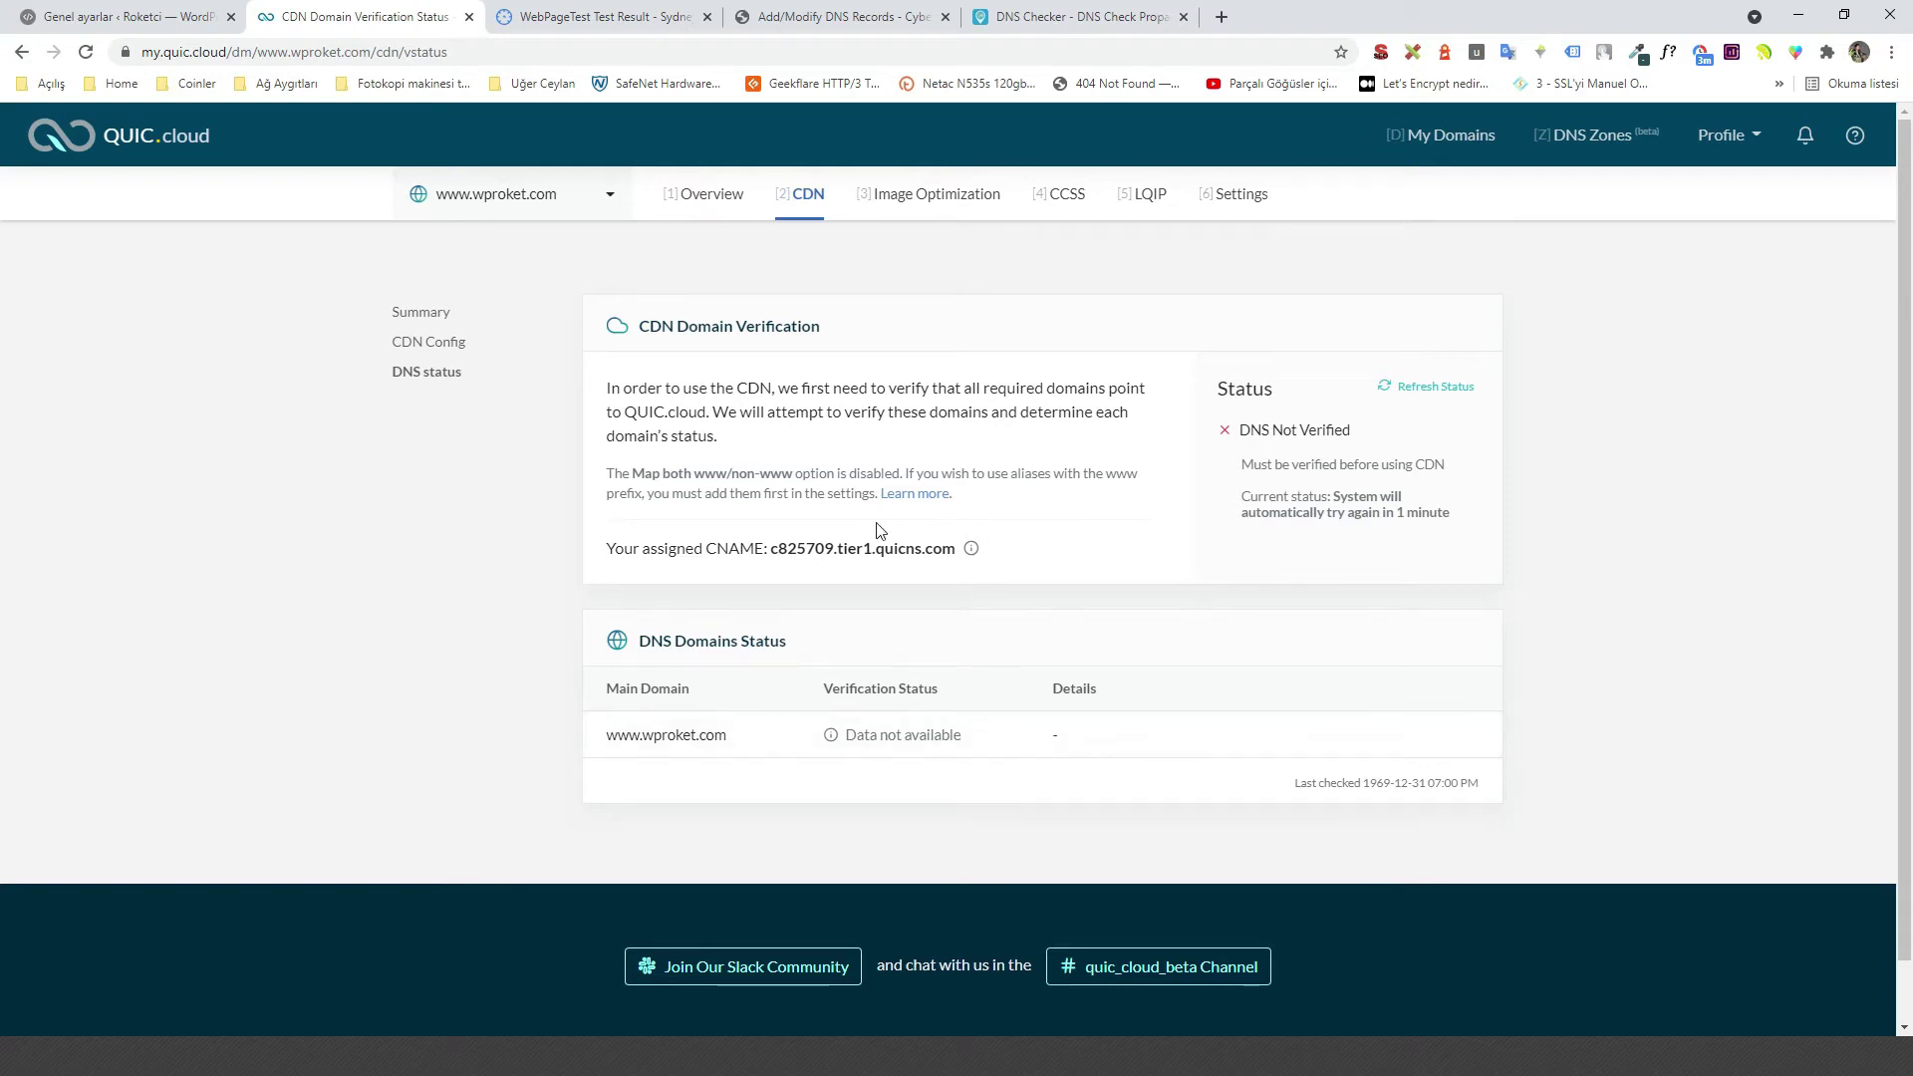
{"action": "left_click", "coordinate": [86, 53]}
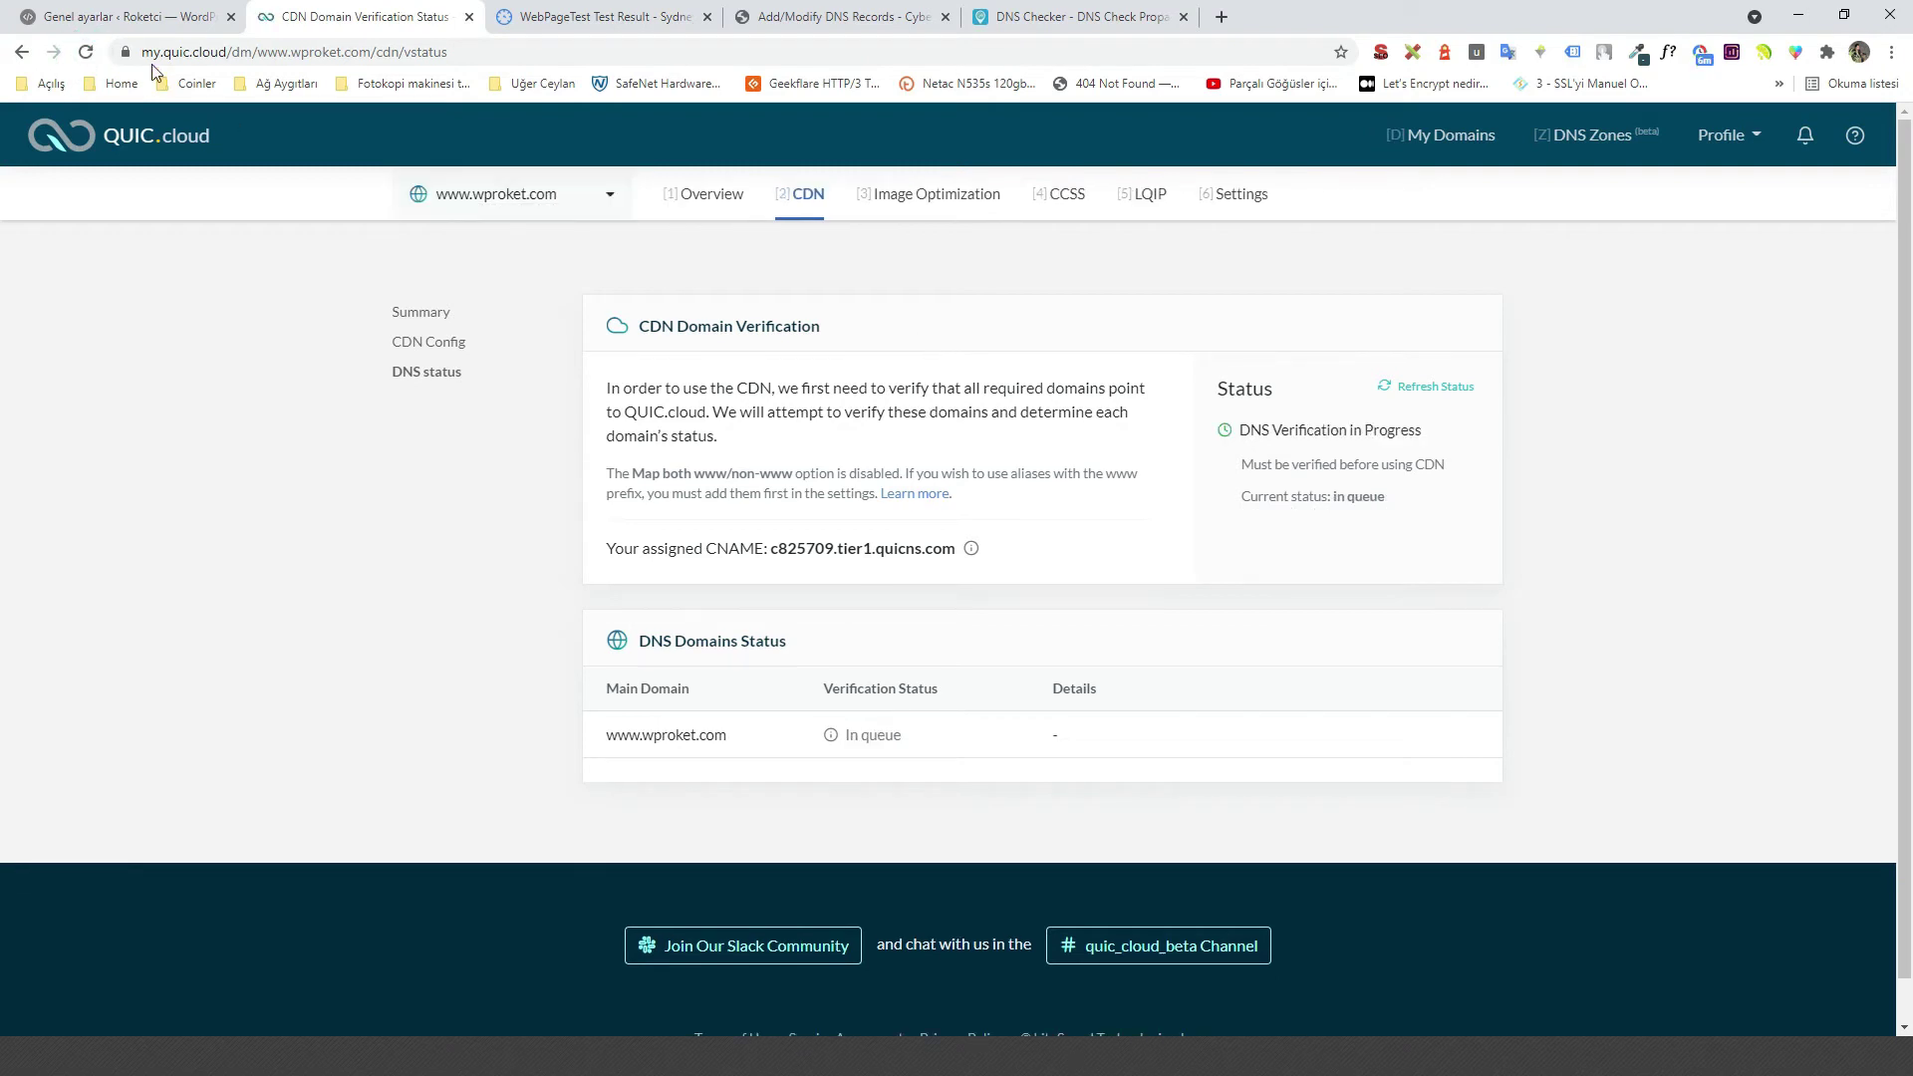
Switch back to WordPress and open the Server IP setting in the LiteSpeed Cache general settings.
{"action": "left_click", "coordinate": [131, 14]}
{"action": "scroll", "coordinate": [109, 883], "scroll_direction": "down", "scroll_amount": 4}
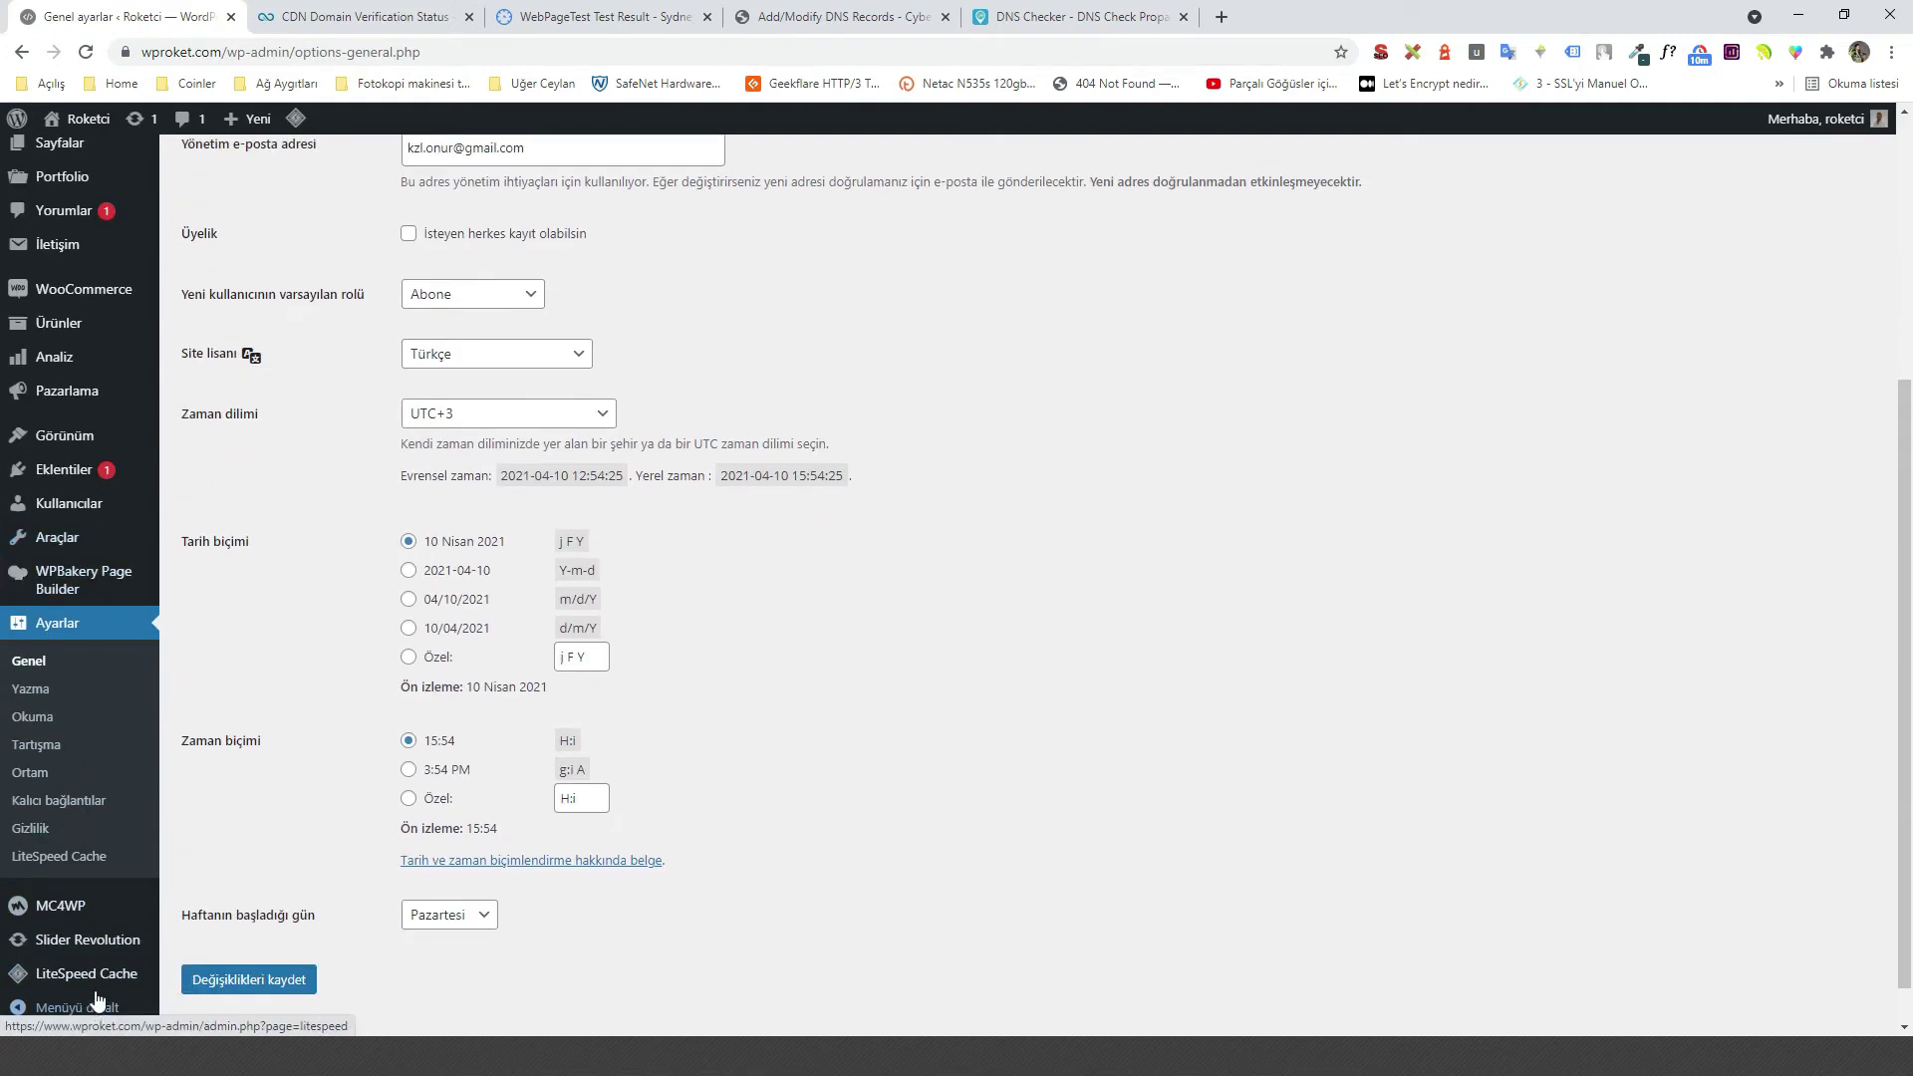
{"action": "mouse_move", "coordinate": [111, 982]}
{"action": "left_click", "coordinate": [256, 782]}
{"action": "scroll", "coordinate": [570, 702], "scroll_direction": "down", "scroll_amount": 2}
{"action": "scroll", "coordinate": [570, 703], "scroll_direction": "down", "scroll_amount": 1}
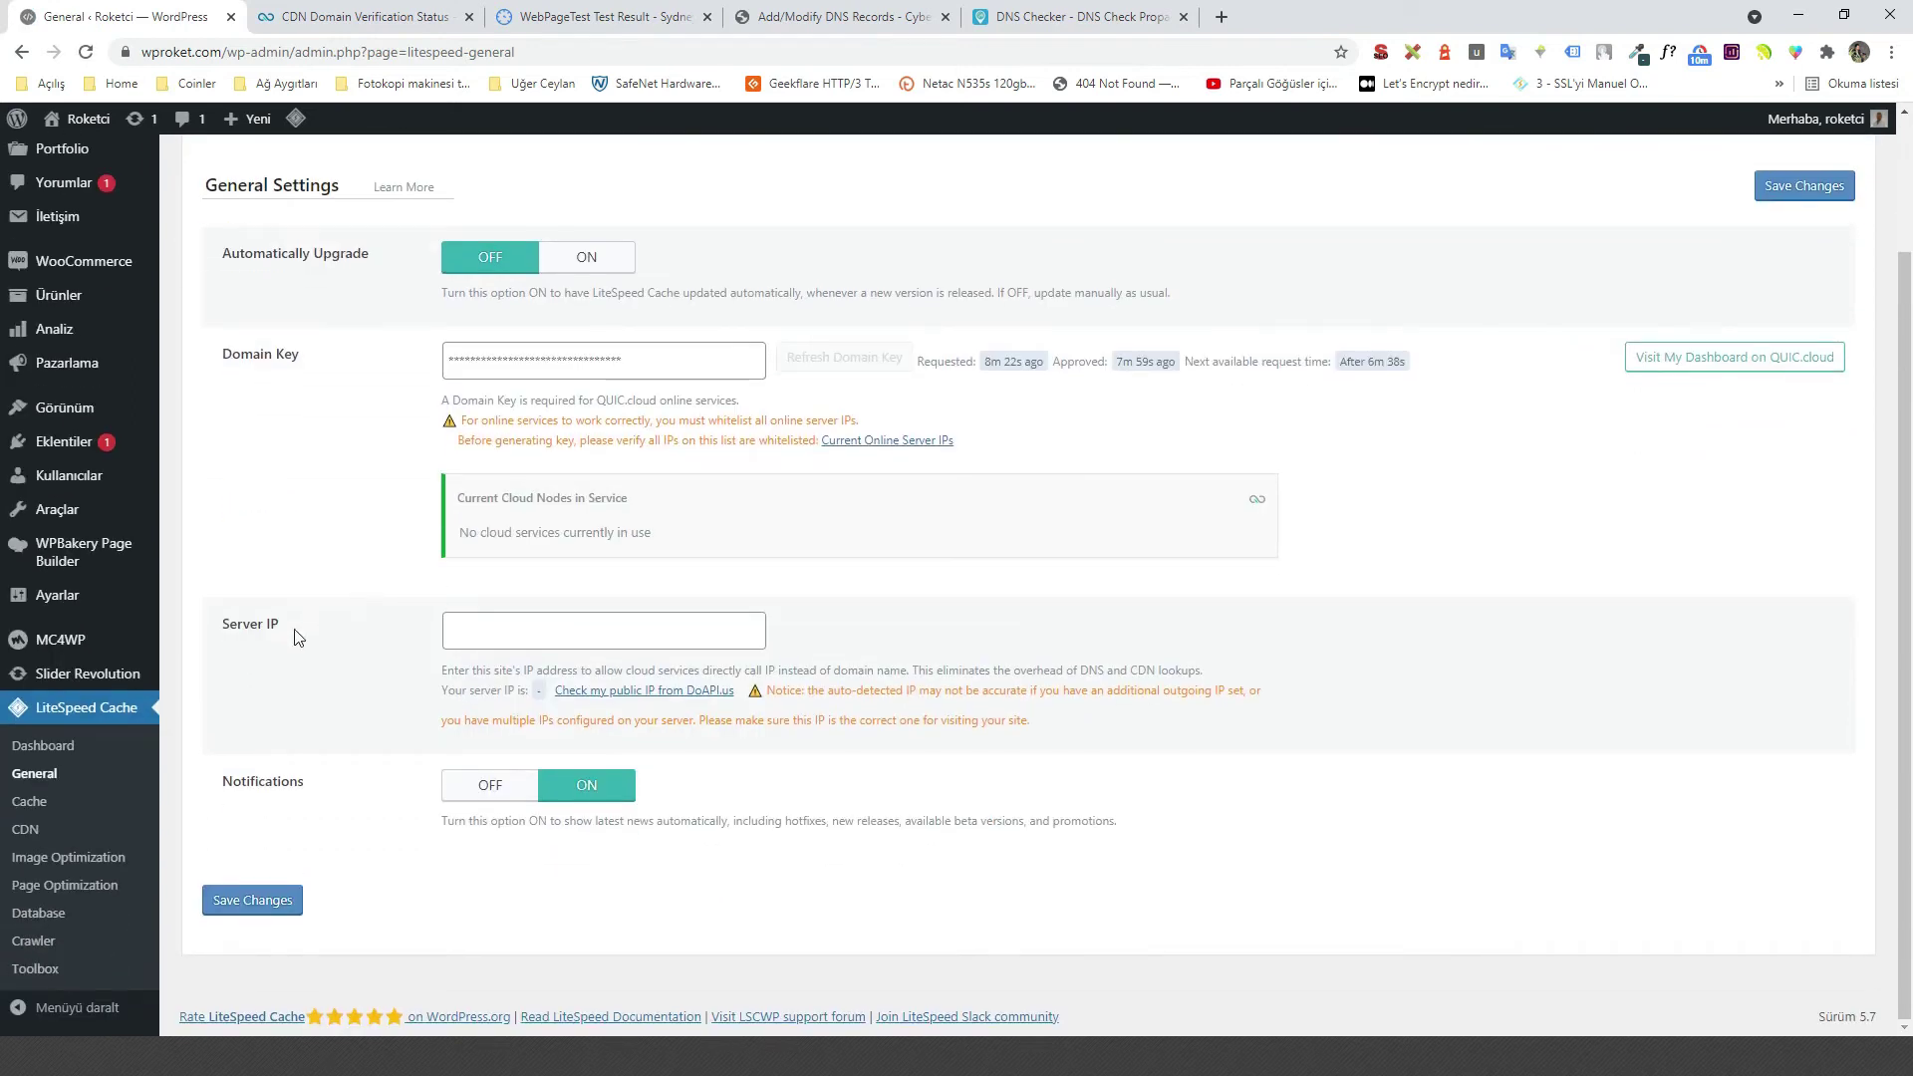
{"action": "left_click_drag", "start_coordinate": [322, 627], "coordinate": [213, 620]}
{"action": "left_click", "coordinate": [446, 632]}
{"action": "left_click", "coordinate": [405, 632]}
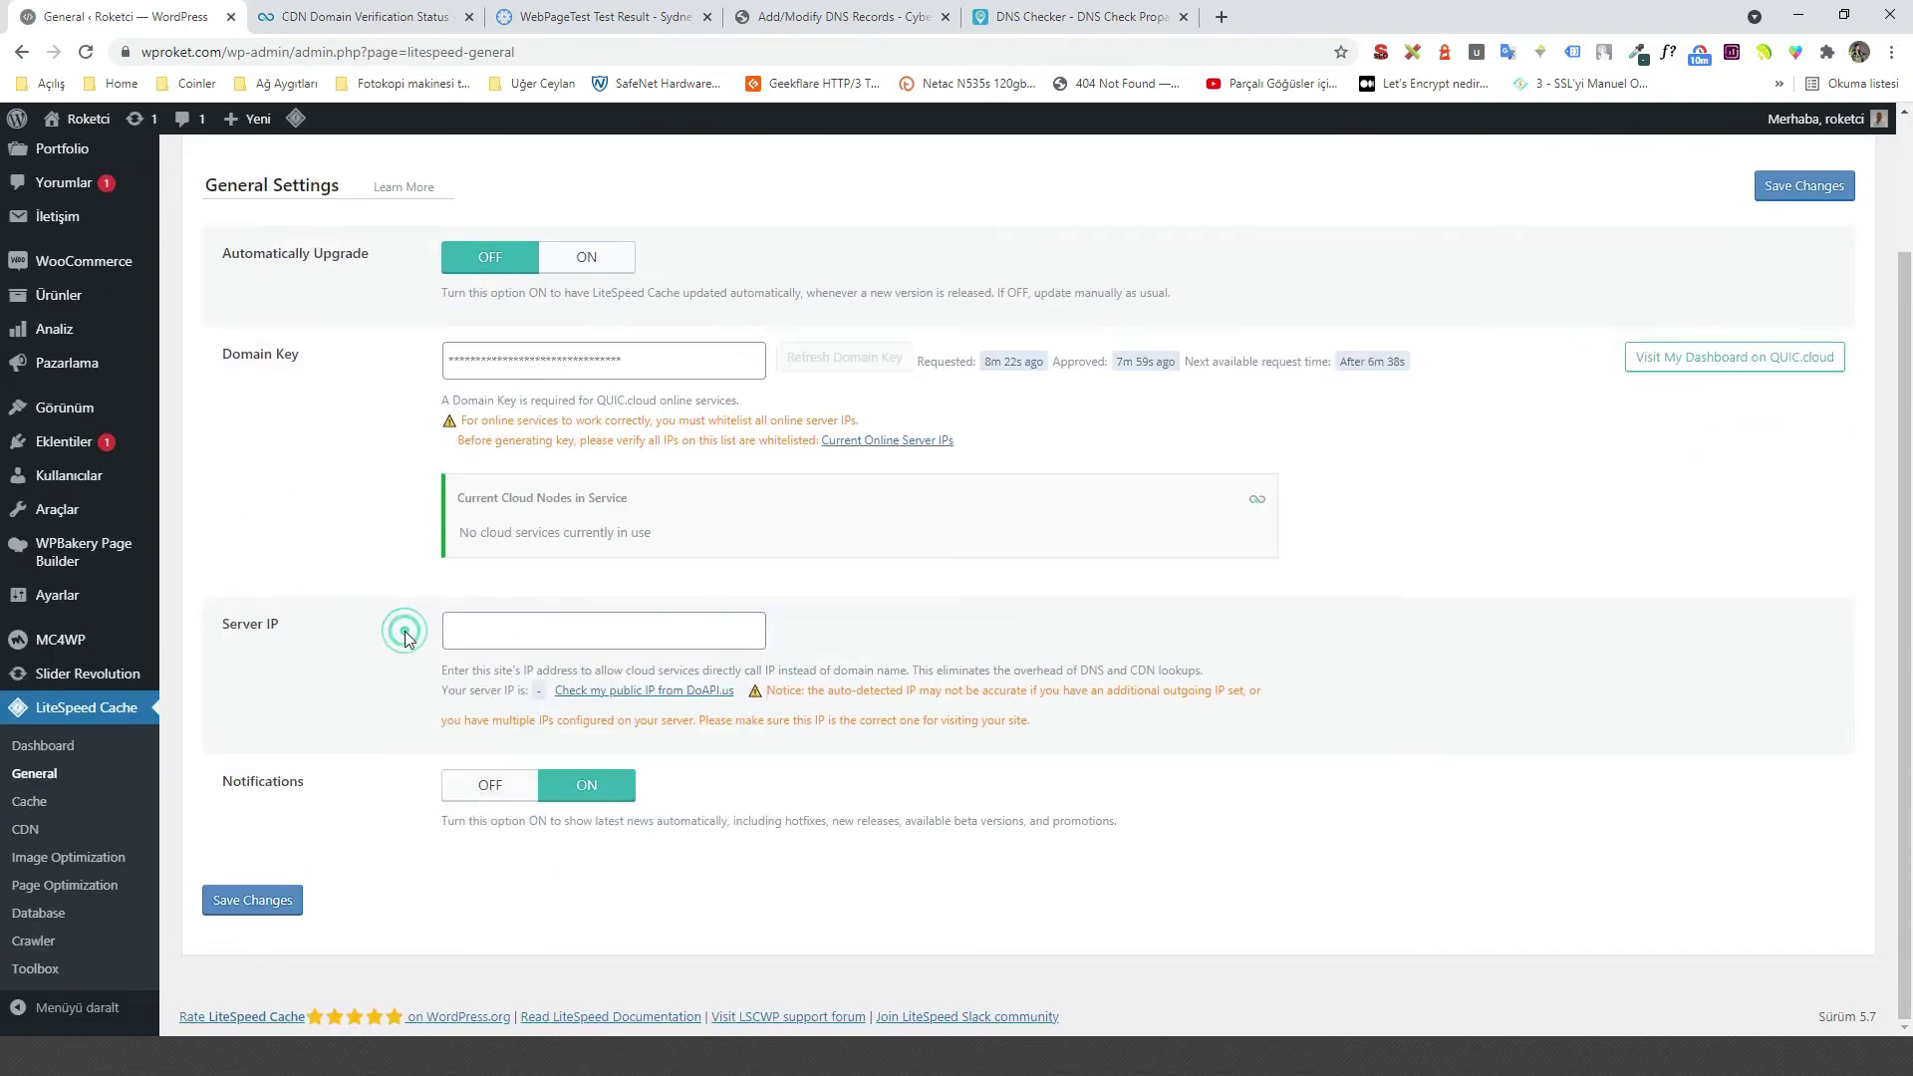
Detect the server's public IP through DoAPI.us and set Server IP to 192.248.184.243.
{"action": "left_click", "coordinate": [632, 695]}
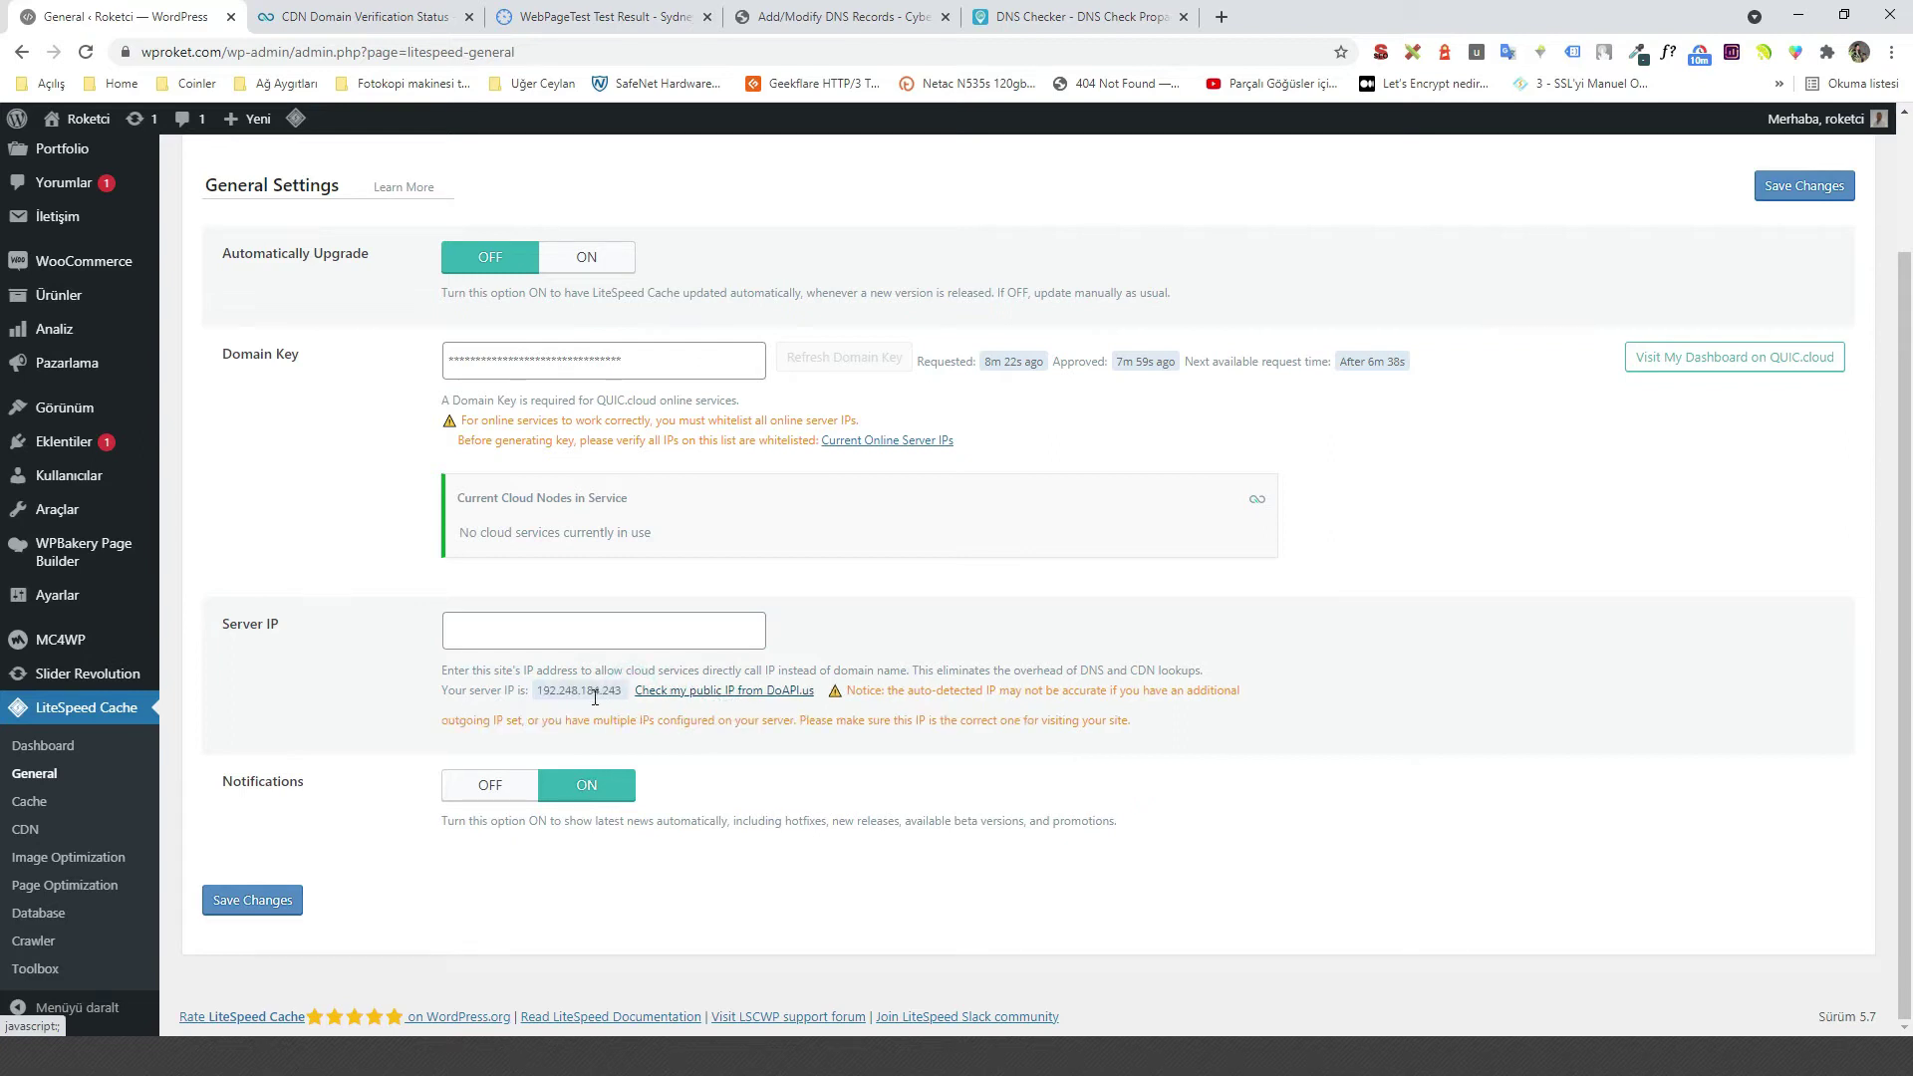
{"action": "left_click_drag", "start_coordinate": [538, 691], "coordinate": [624, 690]}
{"action": "key", "text": "ctrl+c"}
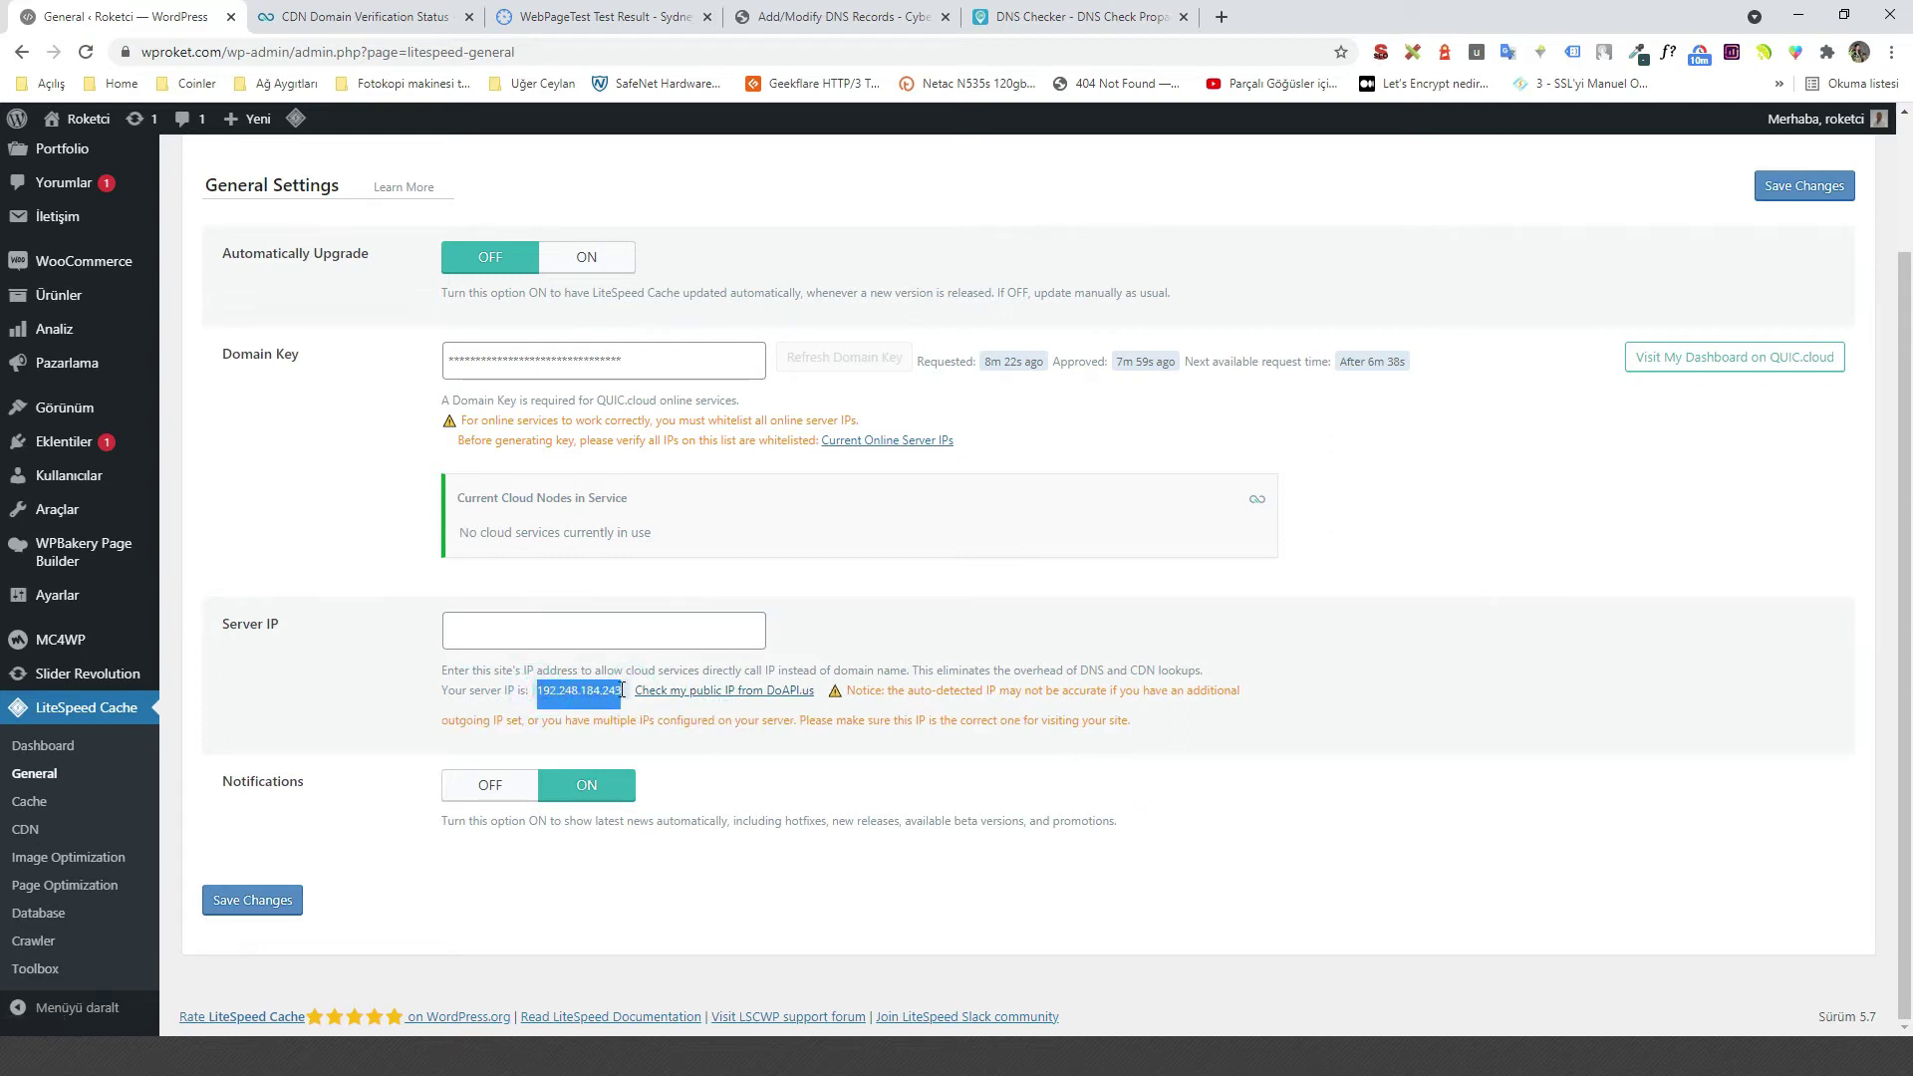
{"action": "left_click", "coordinate": [602, 630]}
{"action": "key", "text": "ctrl+v"}
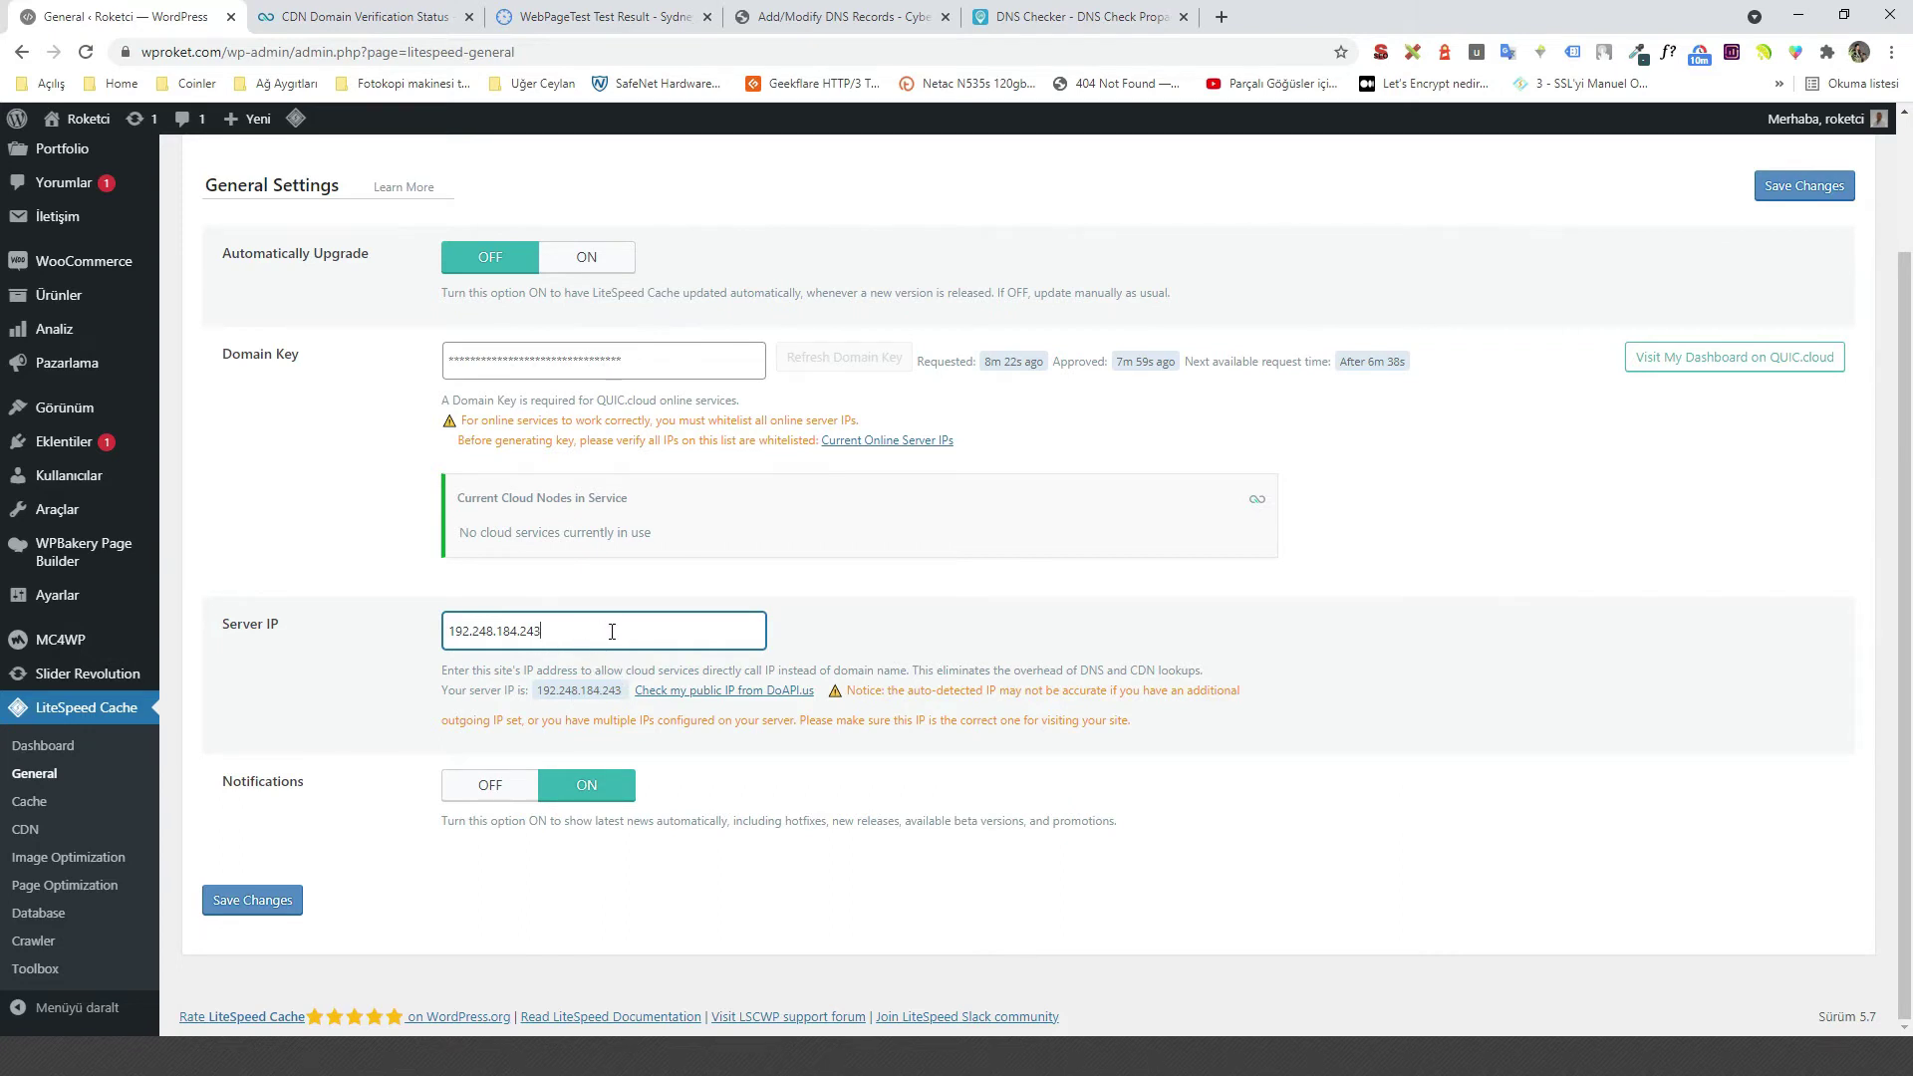
{"action": "left_click_drag", "start_coordinate": [602, 631], "coordinate": [437, 631]}
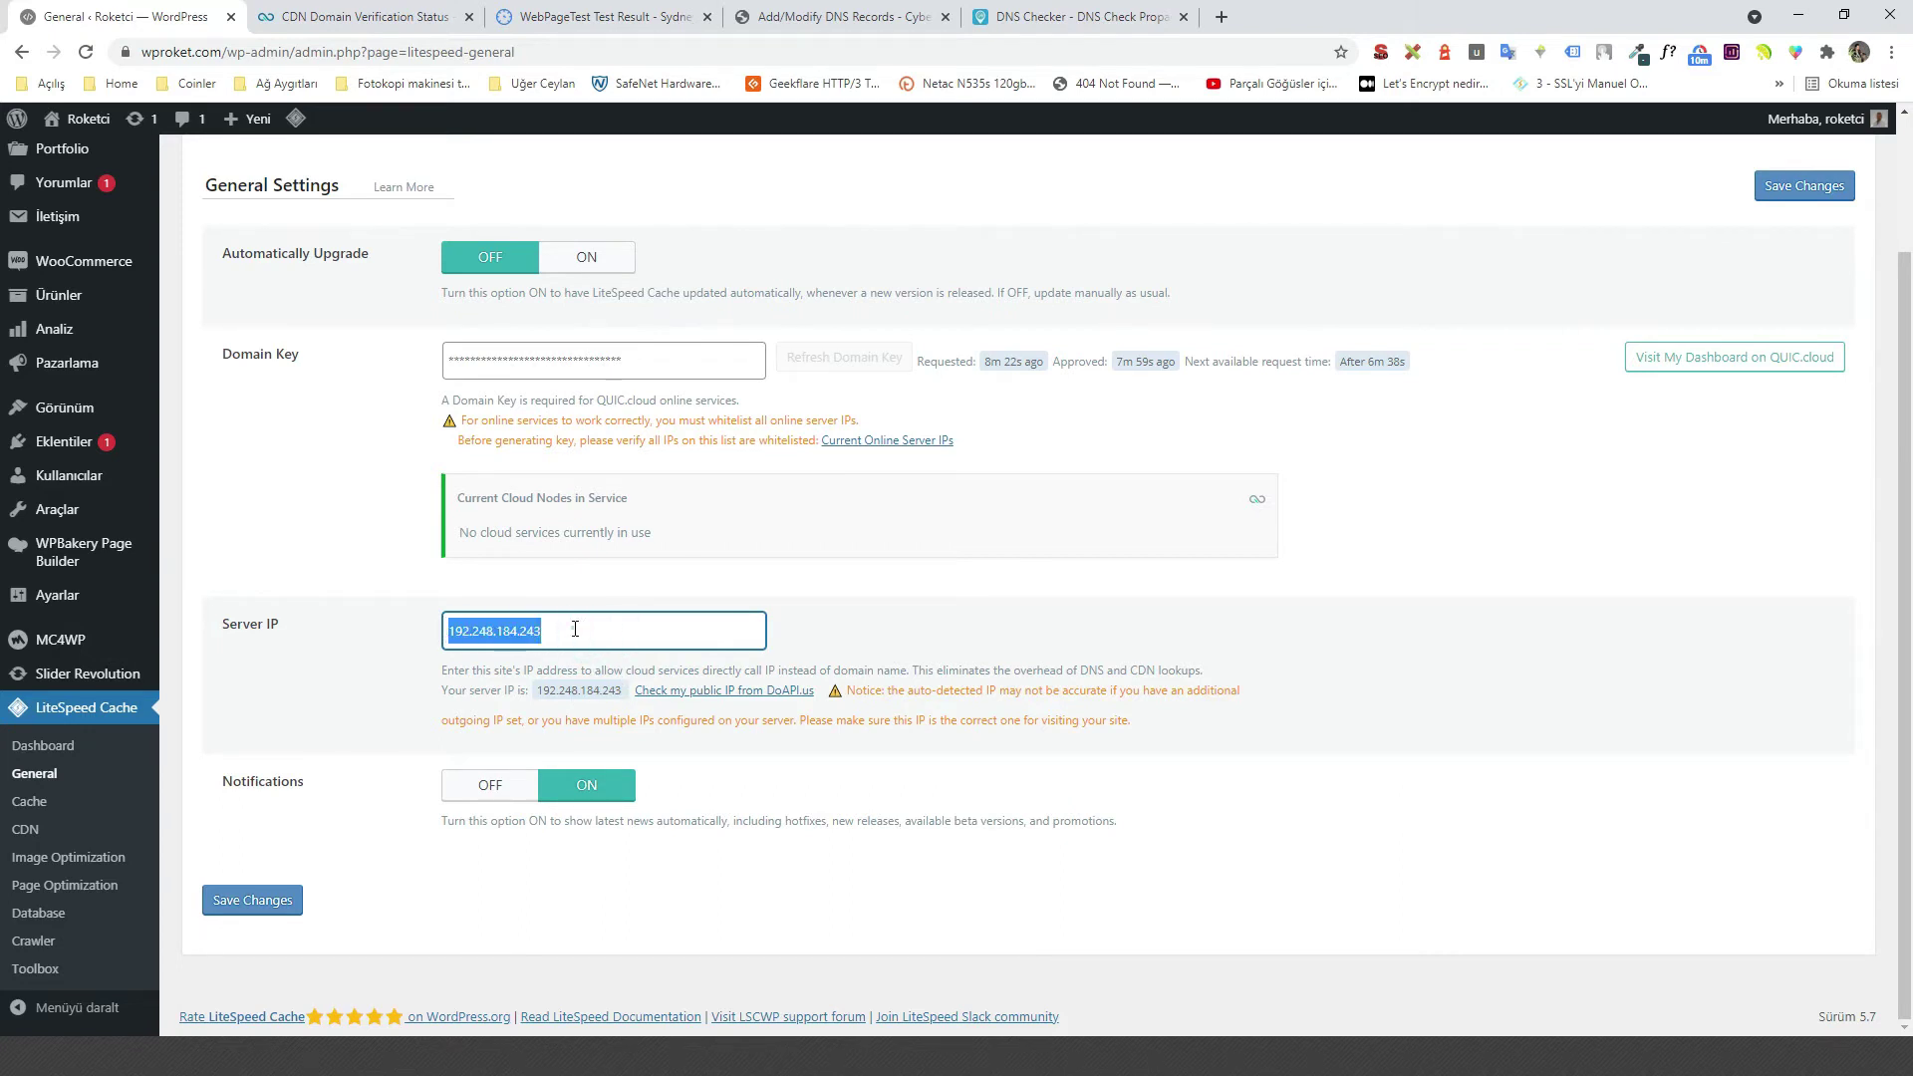
{"action": "left_click", "coordinate": [566, 630]}
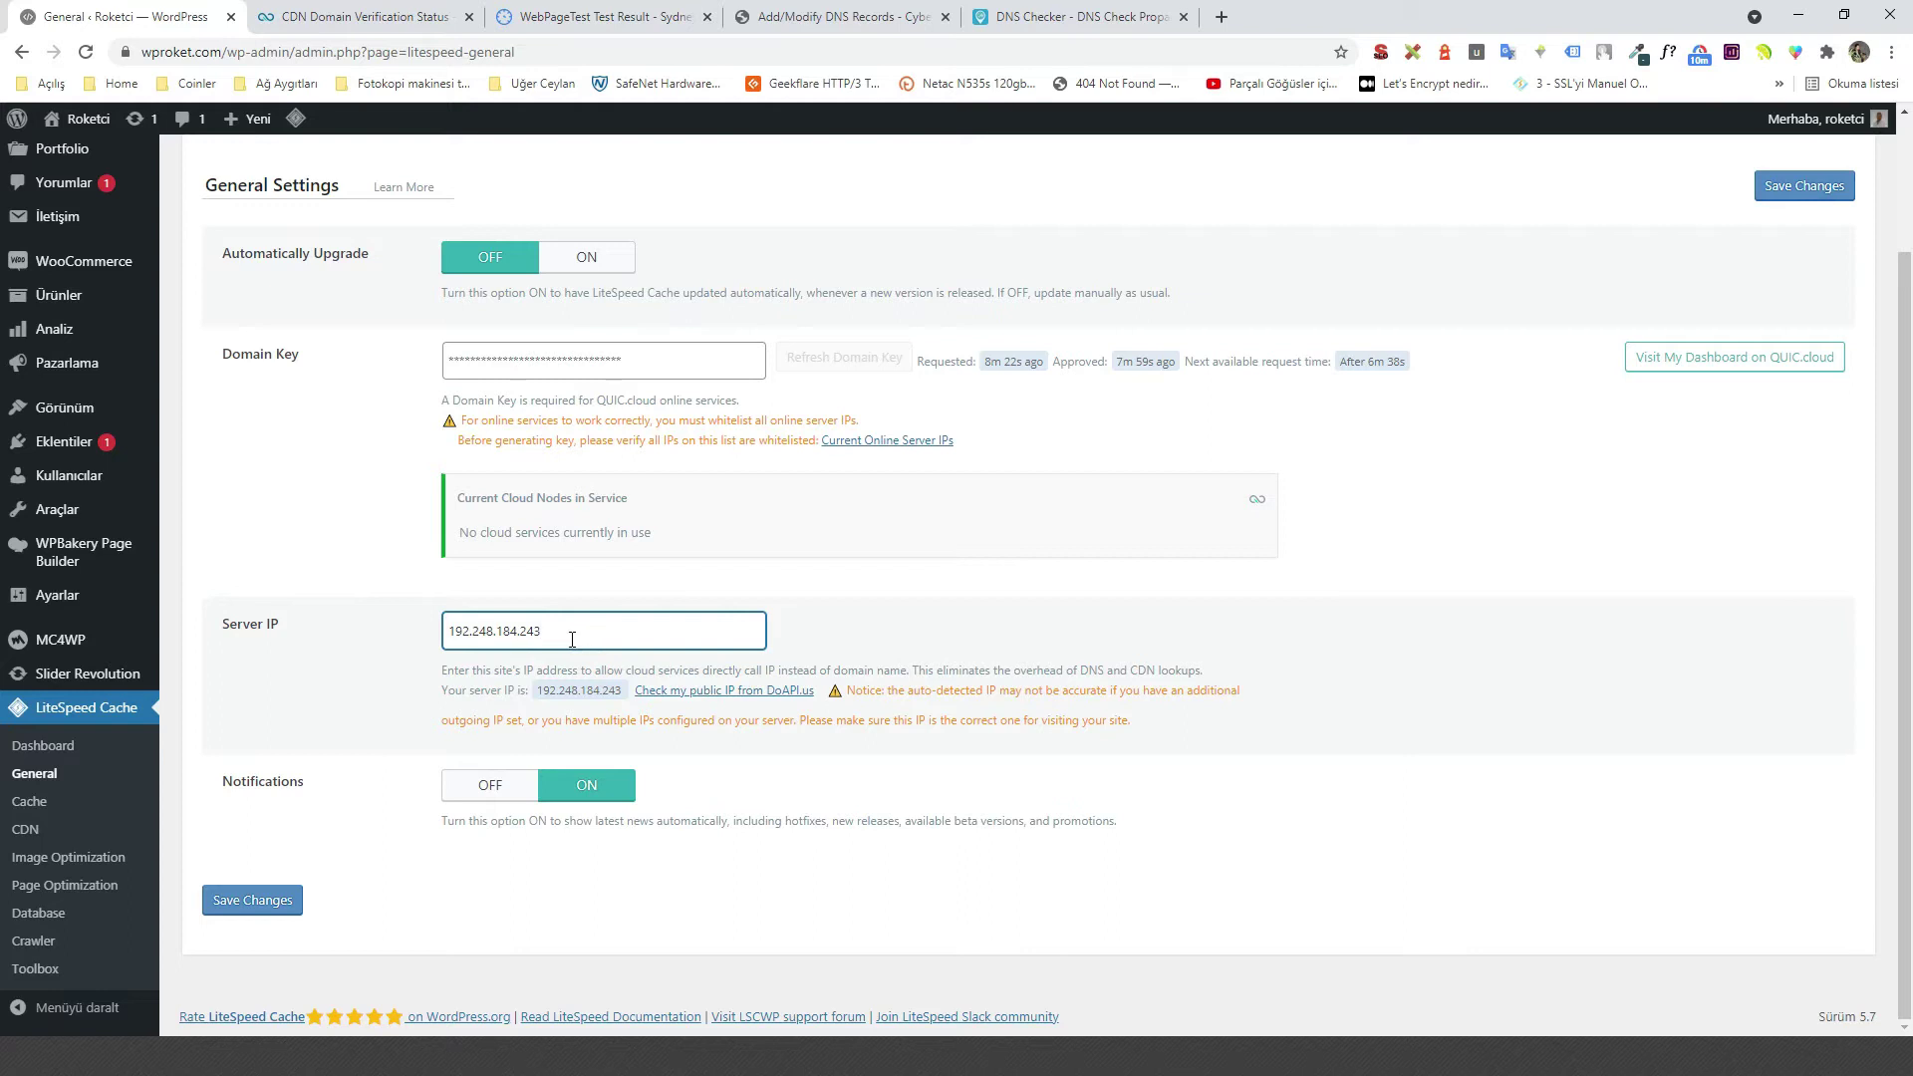
Save the LiteSpeed Cache general settings, then switch to QUIC.cloud and refresh the CDN domain verification status.
{"action": "left_click", "coordinate": [584, 627]}
{"action": "left_click", "coordinate": [1791, 191]}
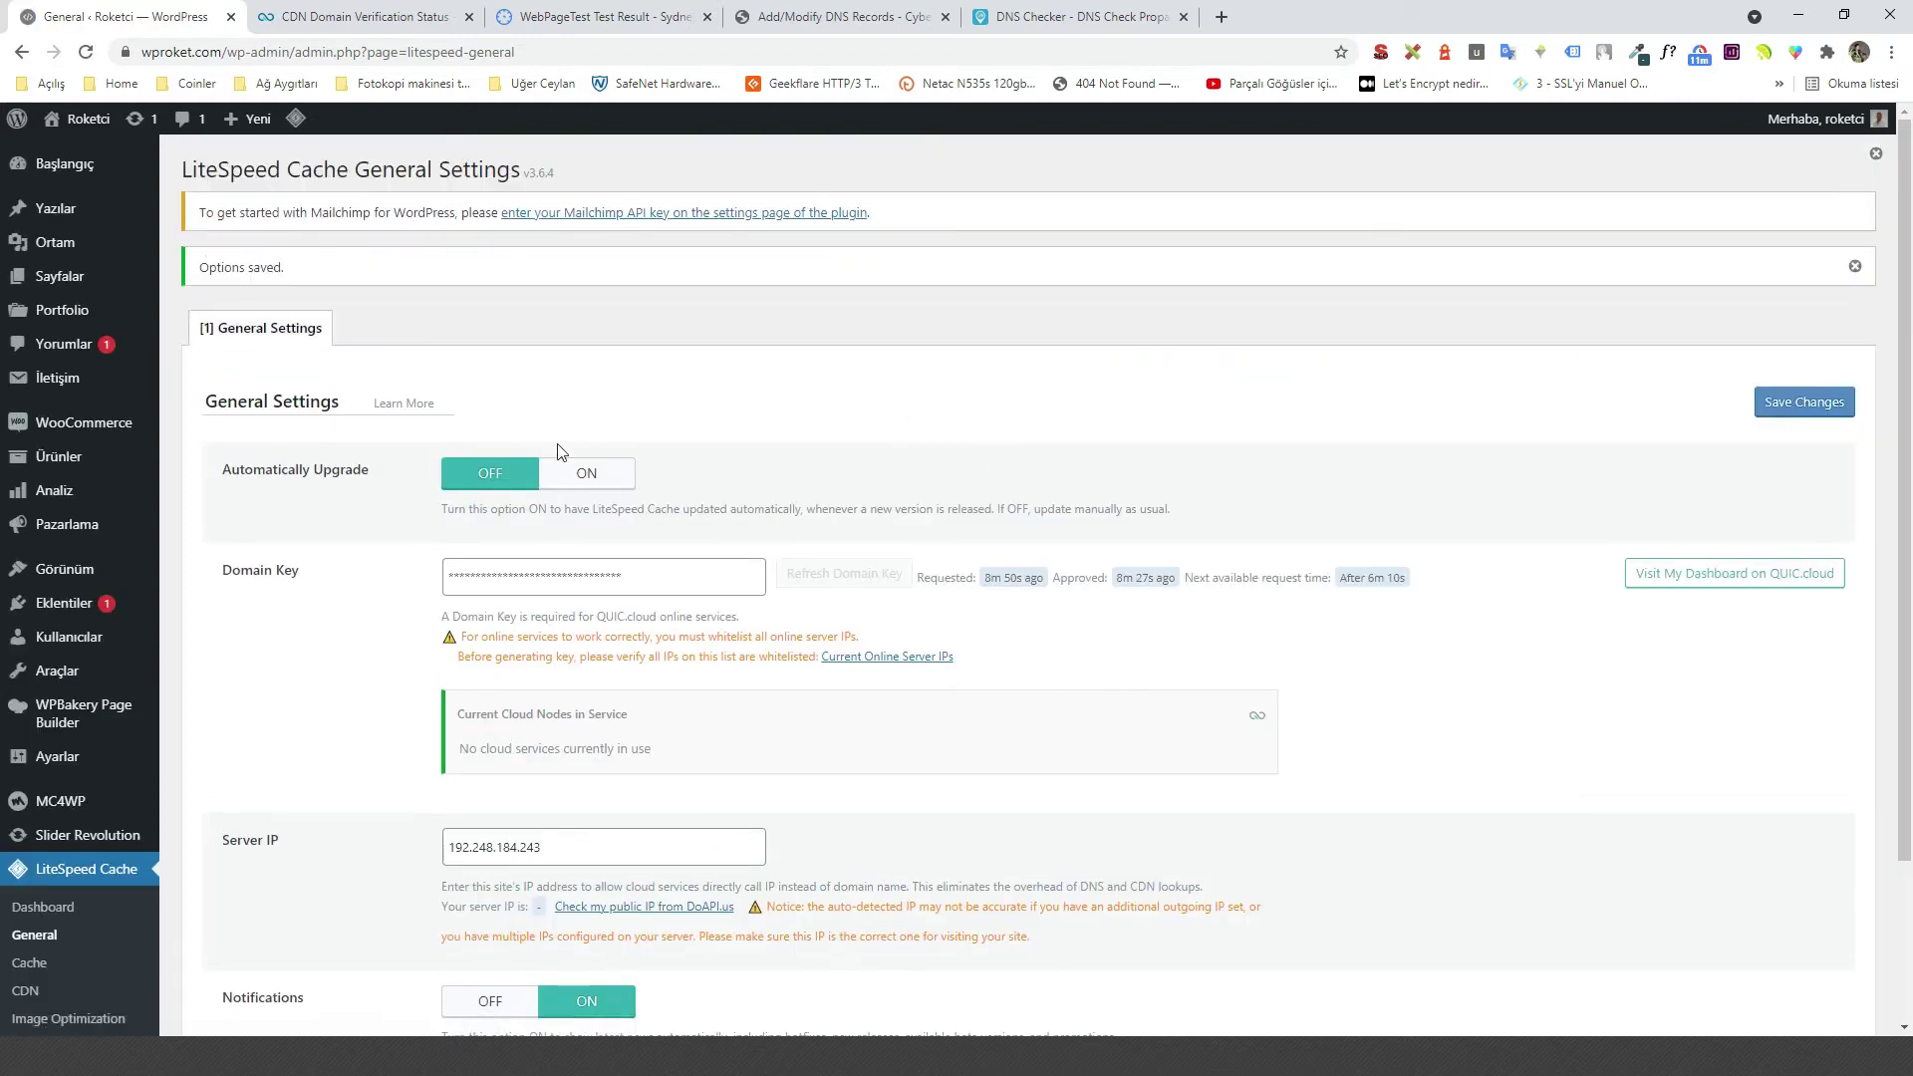
{"action": "left_click", "coordinate": [324, 17]}
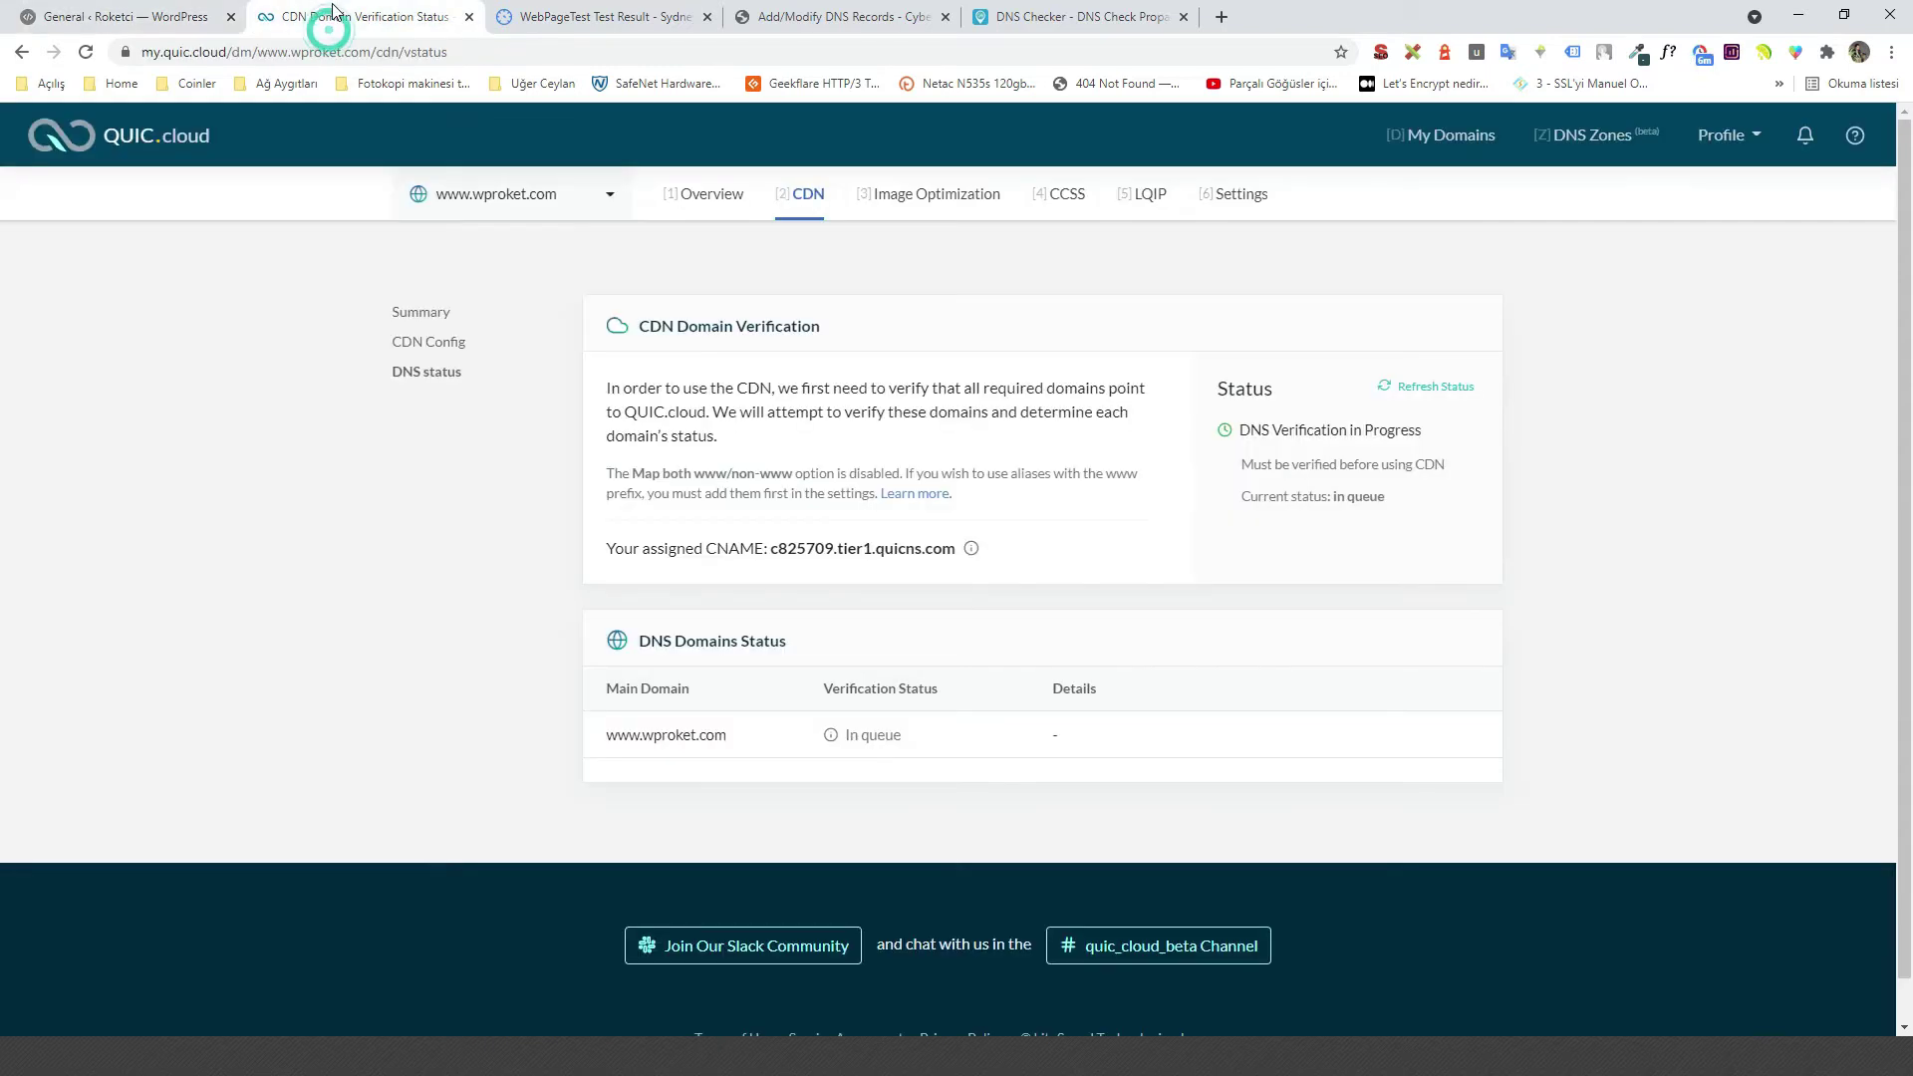
{"action": "left_click", "coordinate": [1435, 387]}
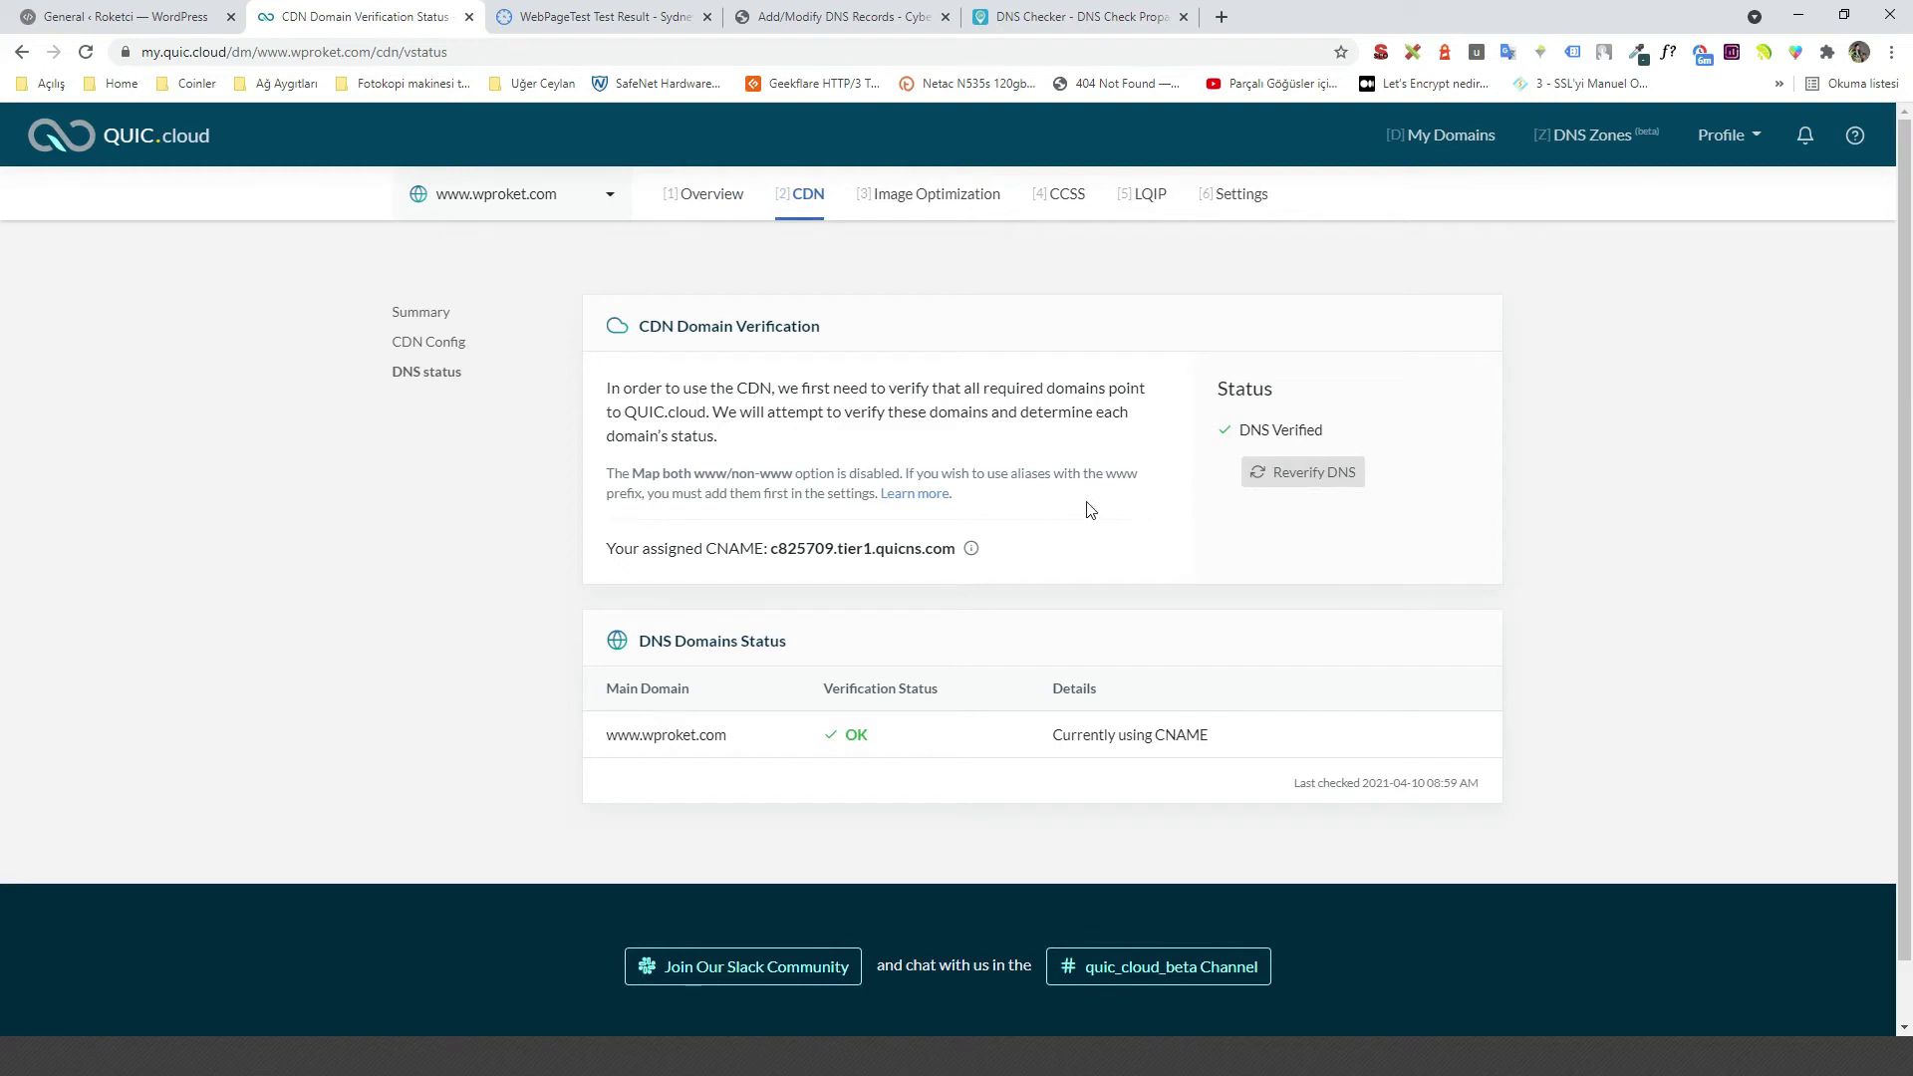
{"action": "left_click", "coordinate": [713, 203]}
{"action": "left_click", "coordinate": [437, 453]}
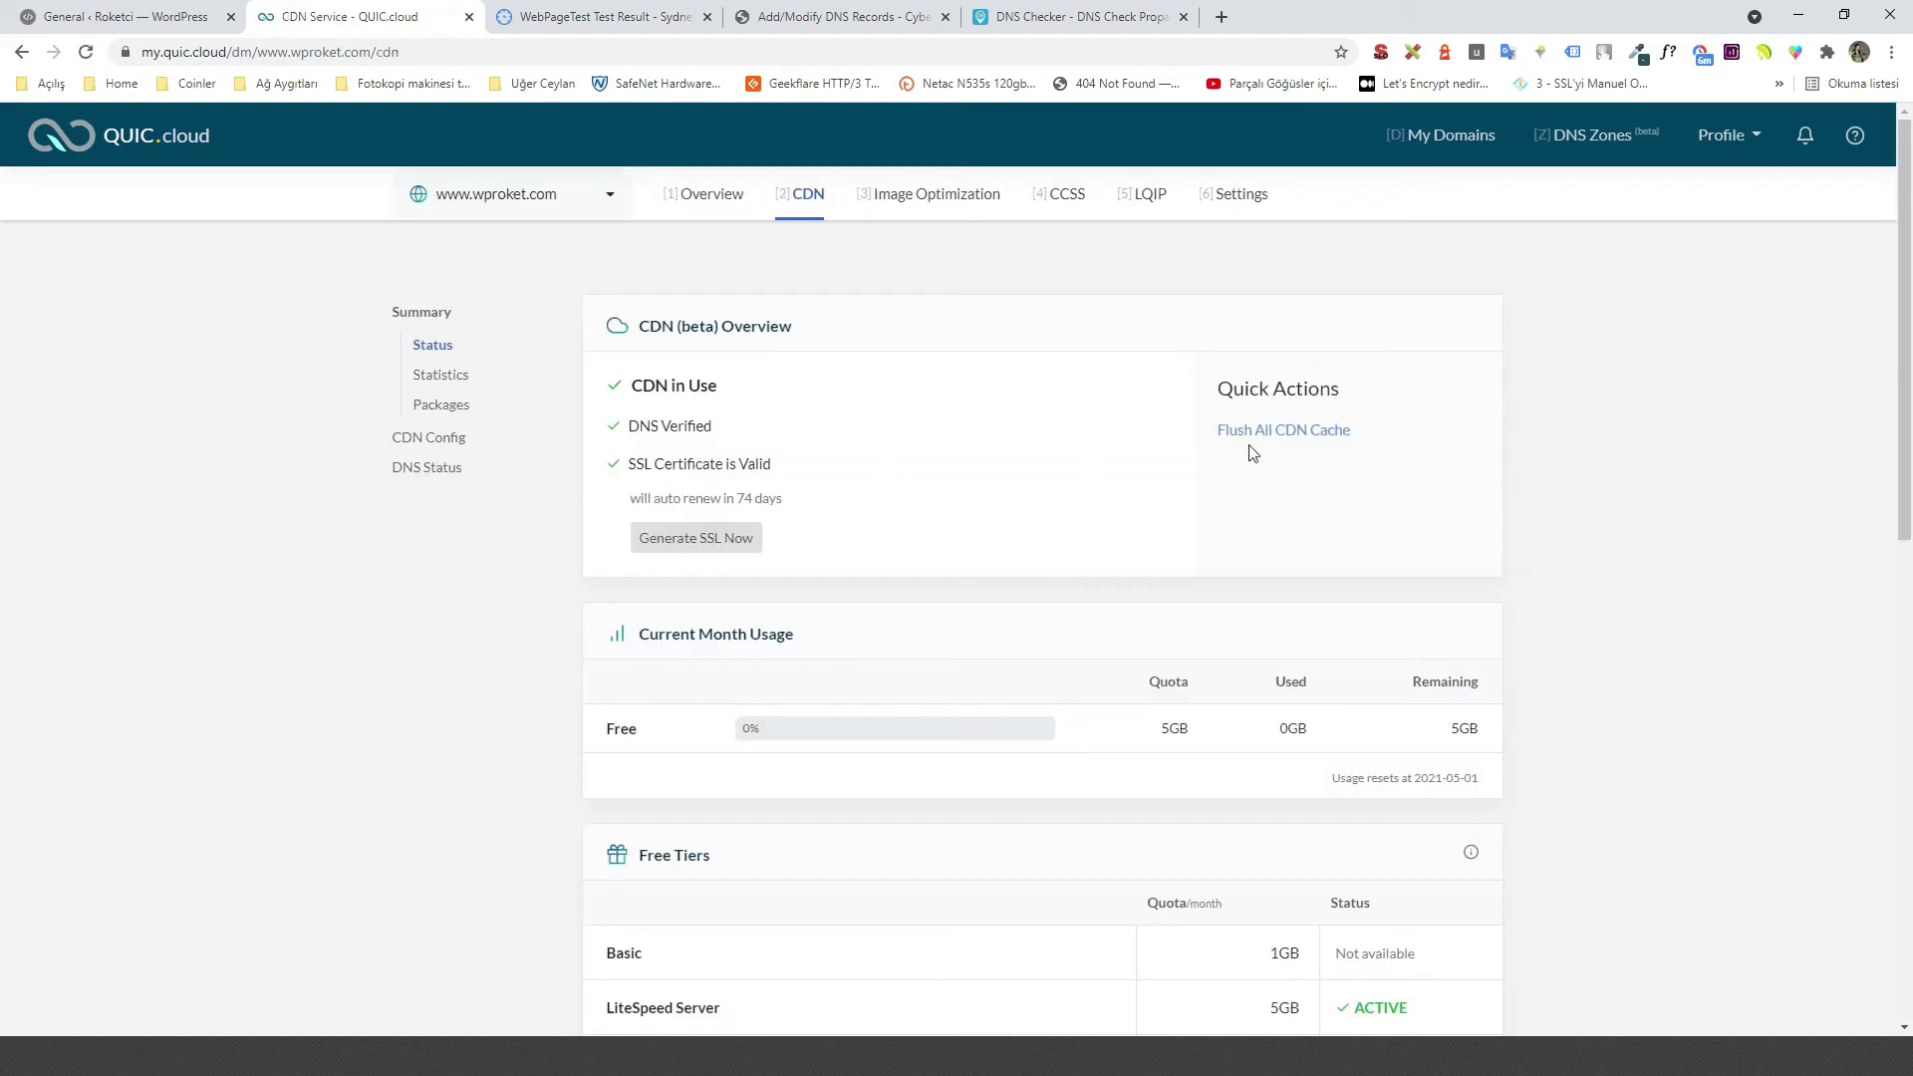
{"action": "scroll", "coordinate": [803, 579], "scroll_direction": "down", "scroll_amount": 1}
{"action": "scroll", "coordinate": [909, 579], "scroll_direction": "up", "scroll_amount": 1}
Switch back to WordPress, view the live site and record its network requests in the developer tools by reloading the page.
{"action": "left_click", "coordinate": [199, 15]}
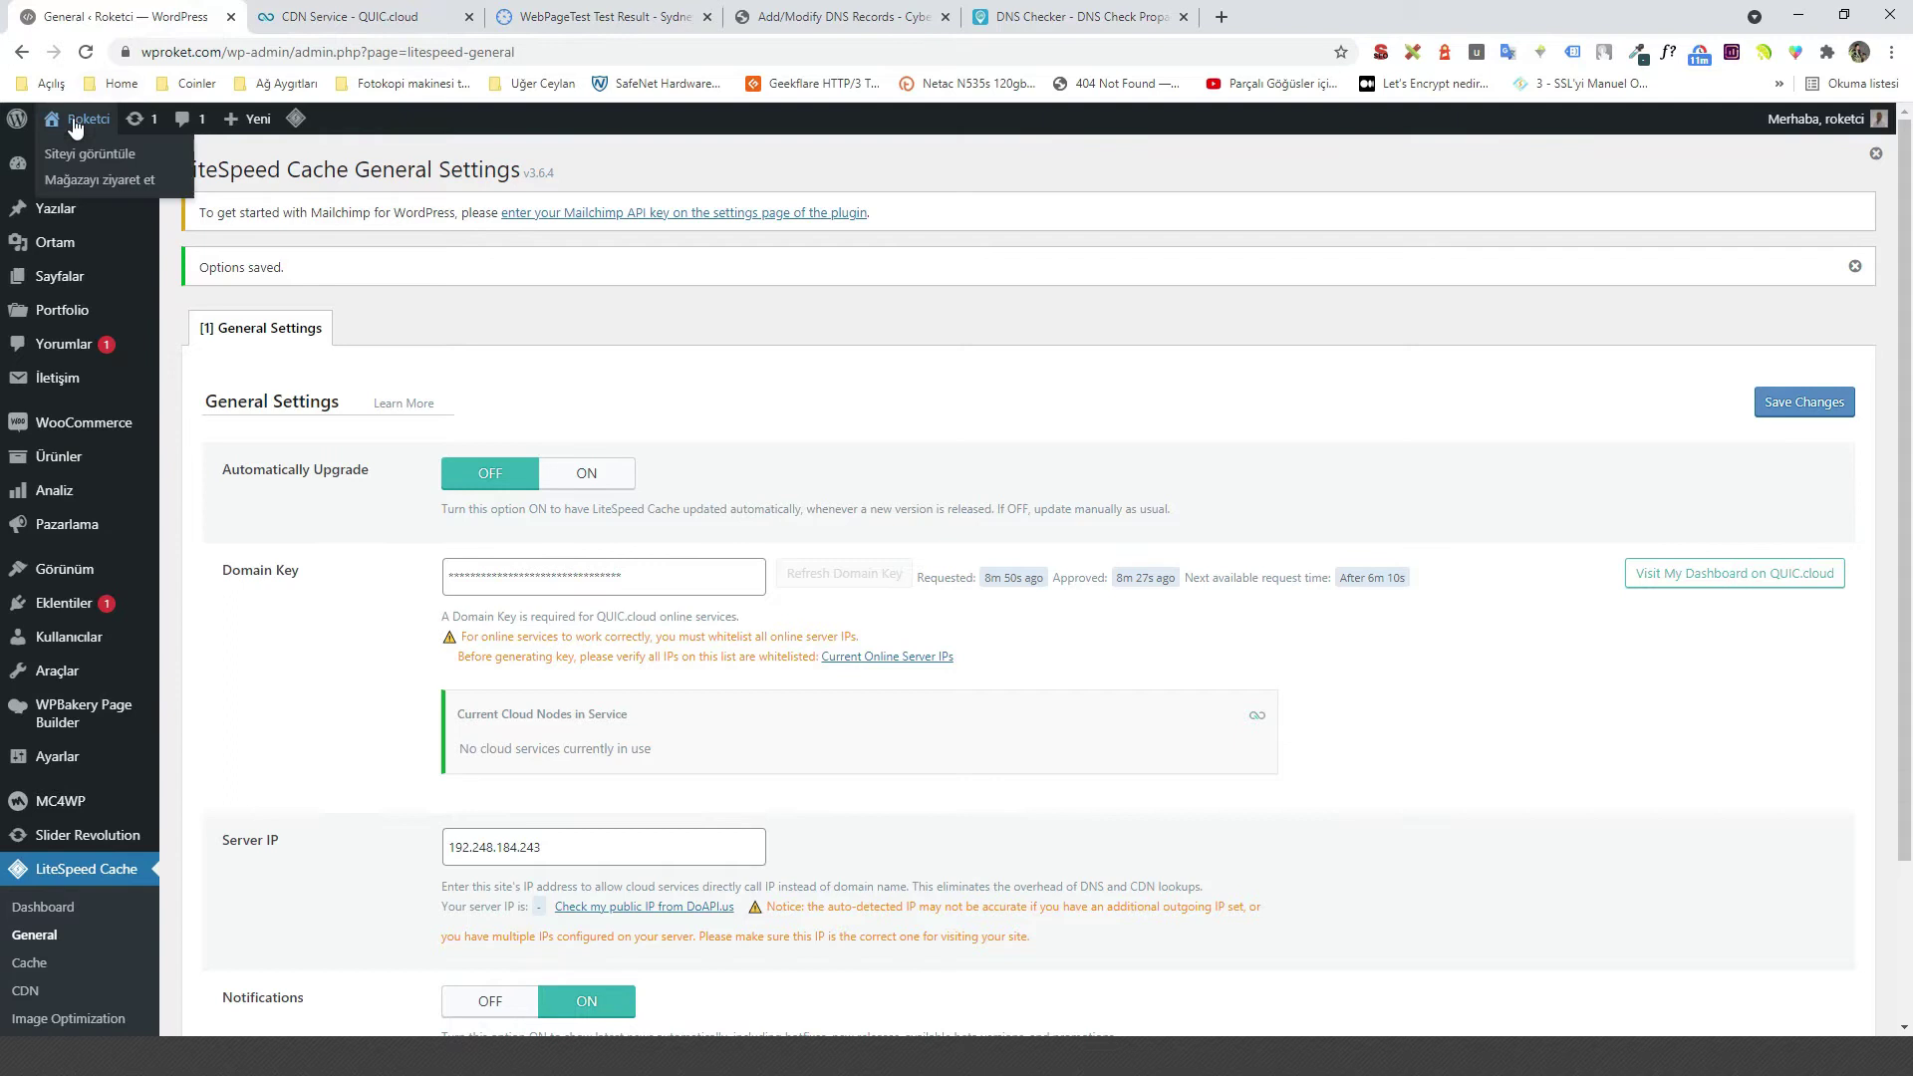
{"action": "left_click", "coordinate": [91, 153]}
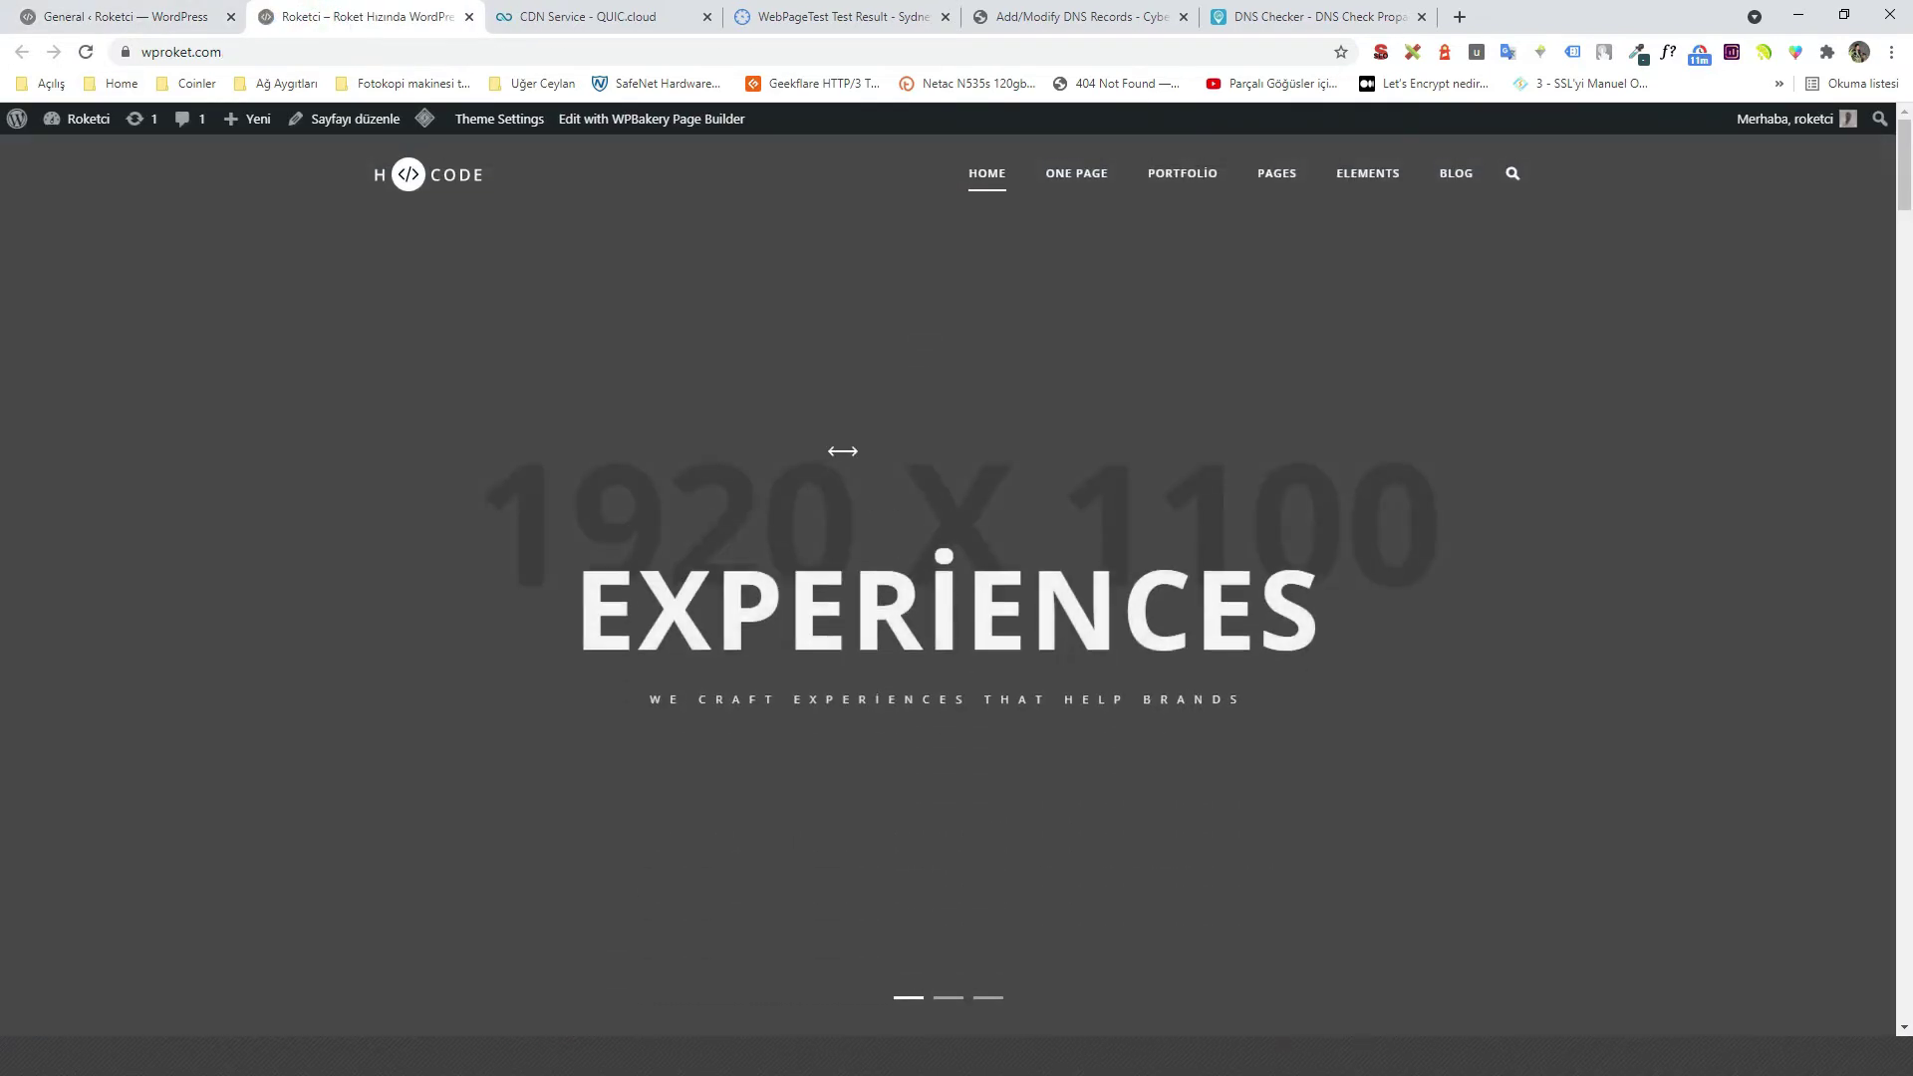
{"action": "key", "text": "F12"}
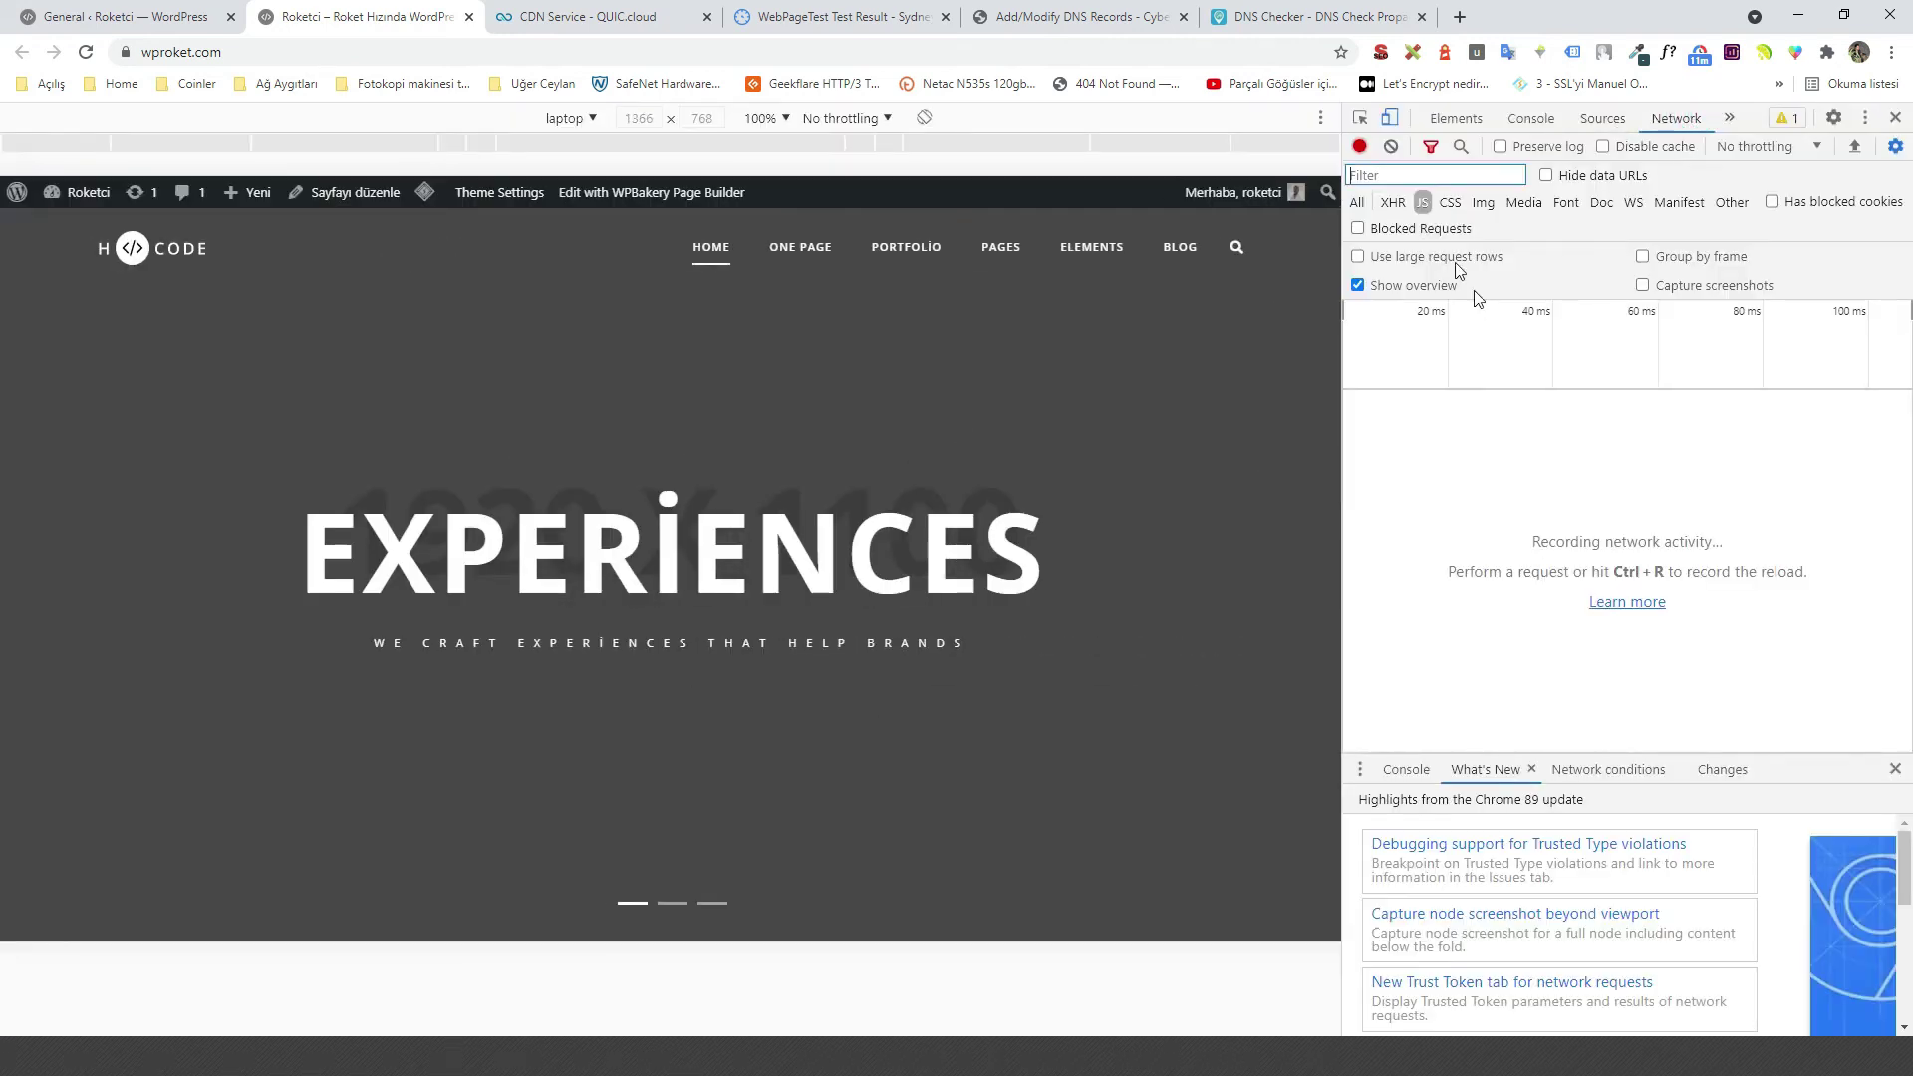
{"action": "left_click", "coordinate": [1400, 176]}
{"action": "left_click", "coordinate": [86, 52]}
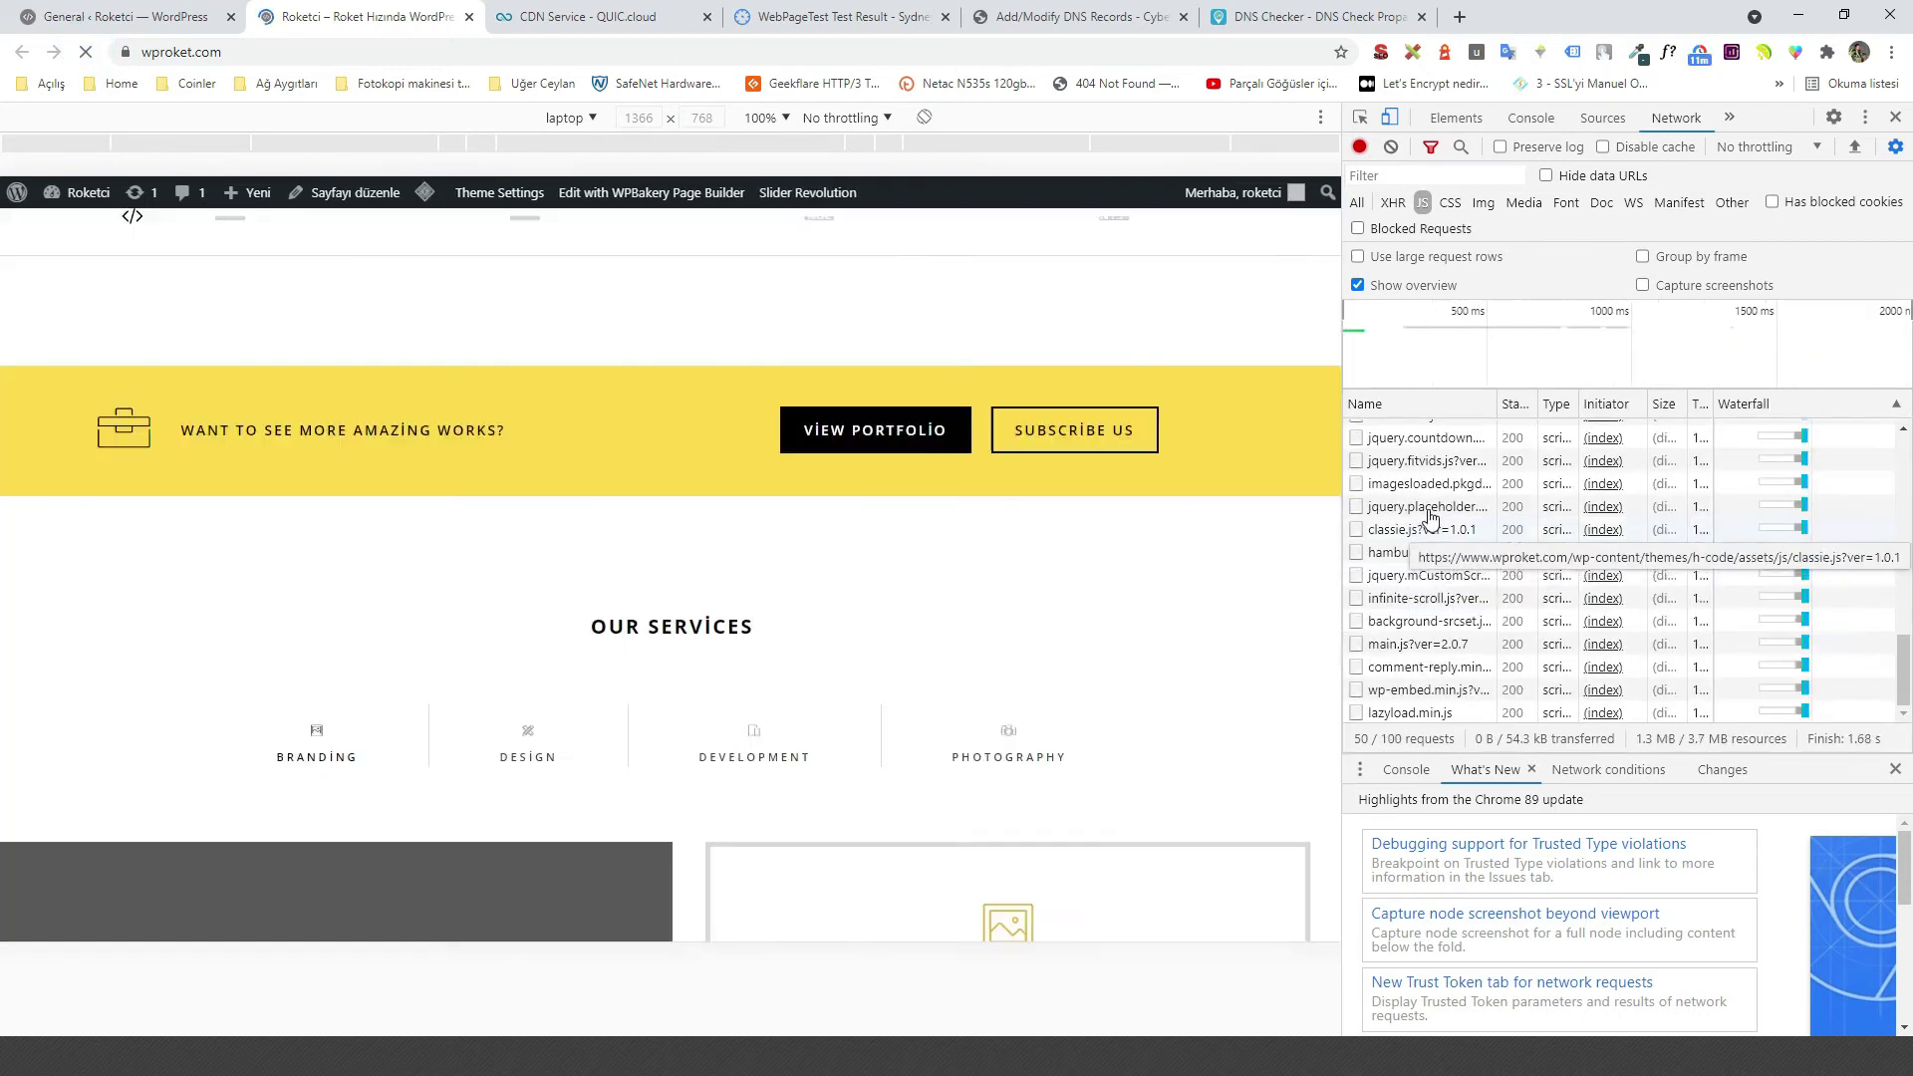
Inspect the general and response headers of the jquery.placeholder script request for signs of the CDN.
{"action": "left_click", "coordinate": [1431, 506]}
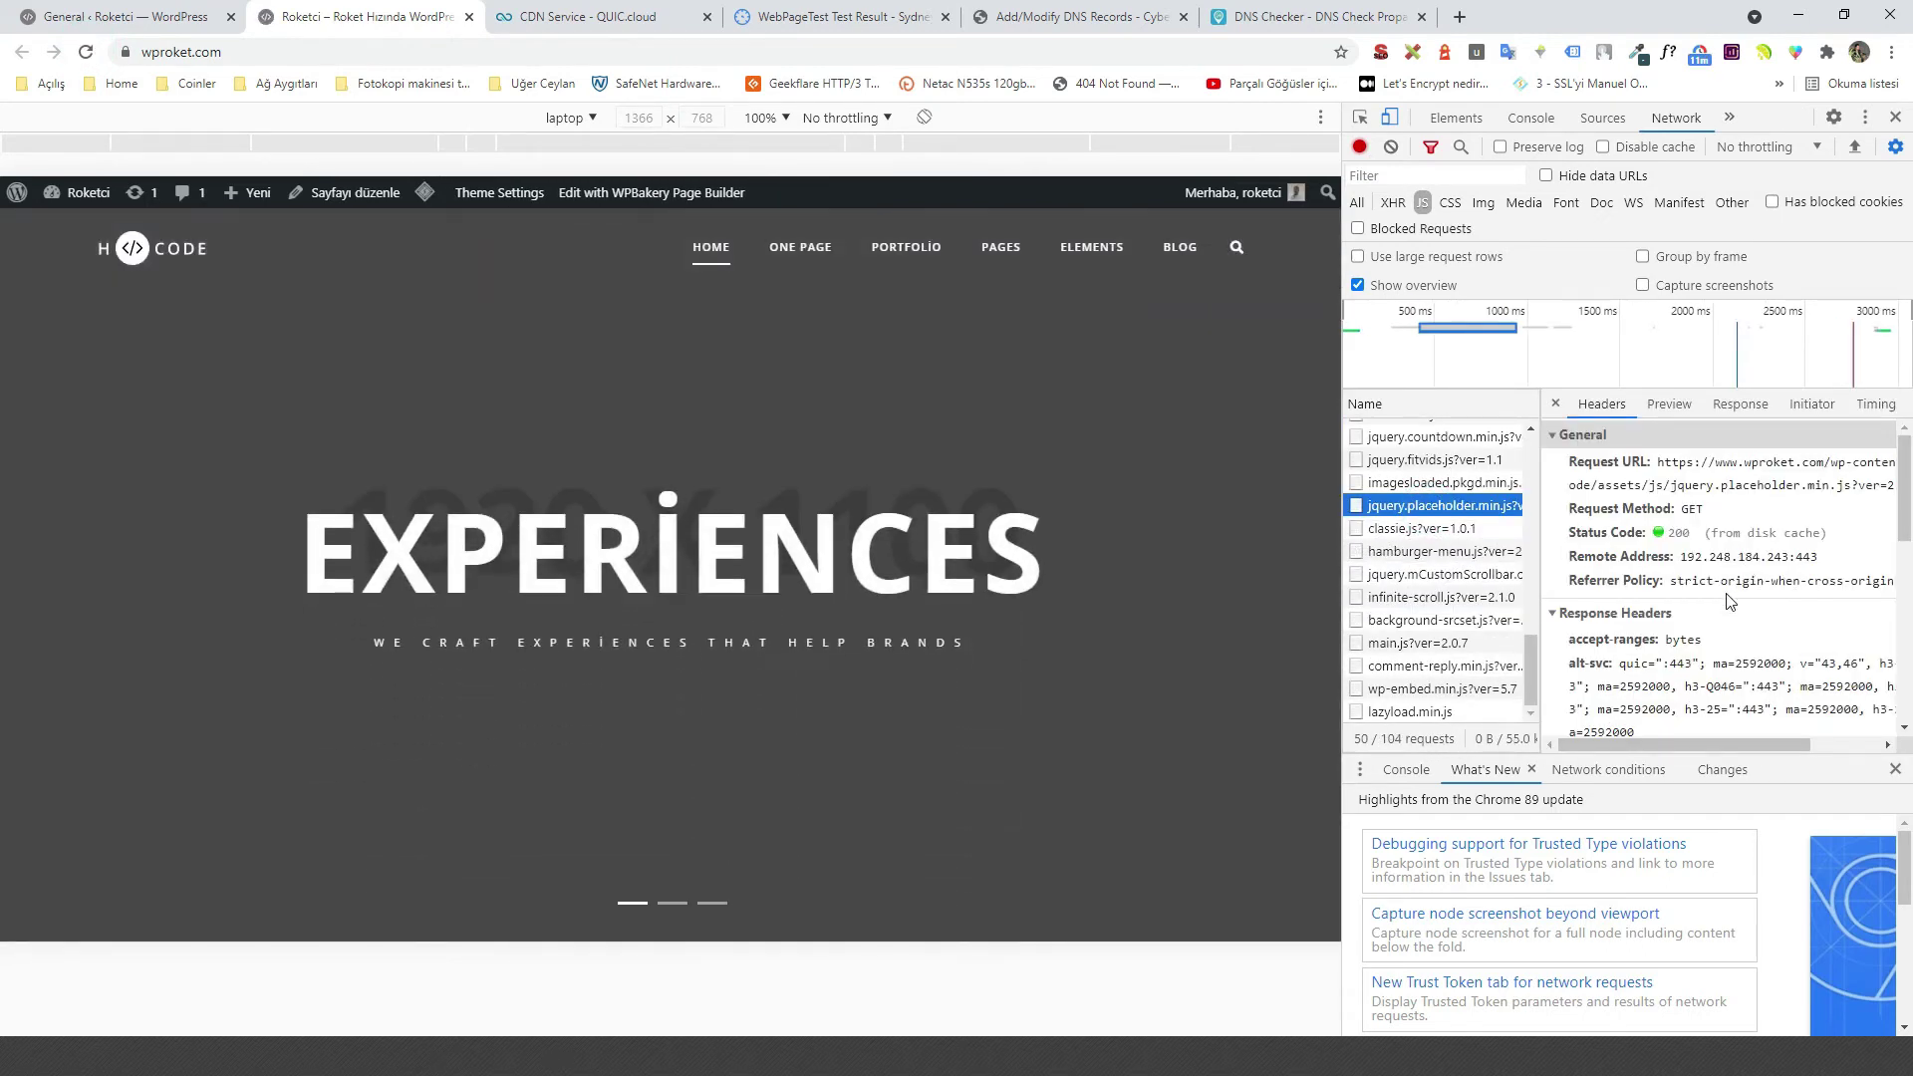
{"action": "scroll", "coordinate": [1783, 592], "scroll_direction": "down", "scroll_amount": 4}
{"action": "scroll", "coordinate": [1679, 538], "scroll_direction": "down", "scroll_amount": 2}
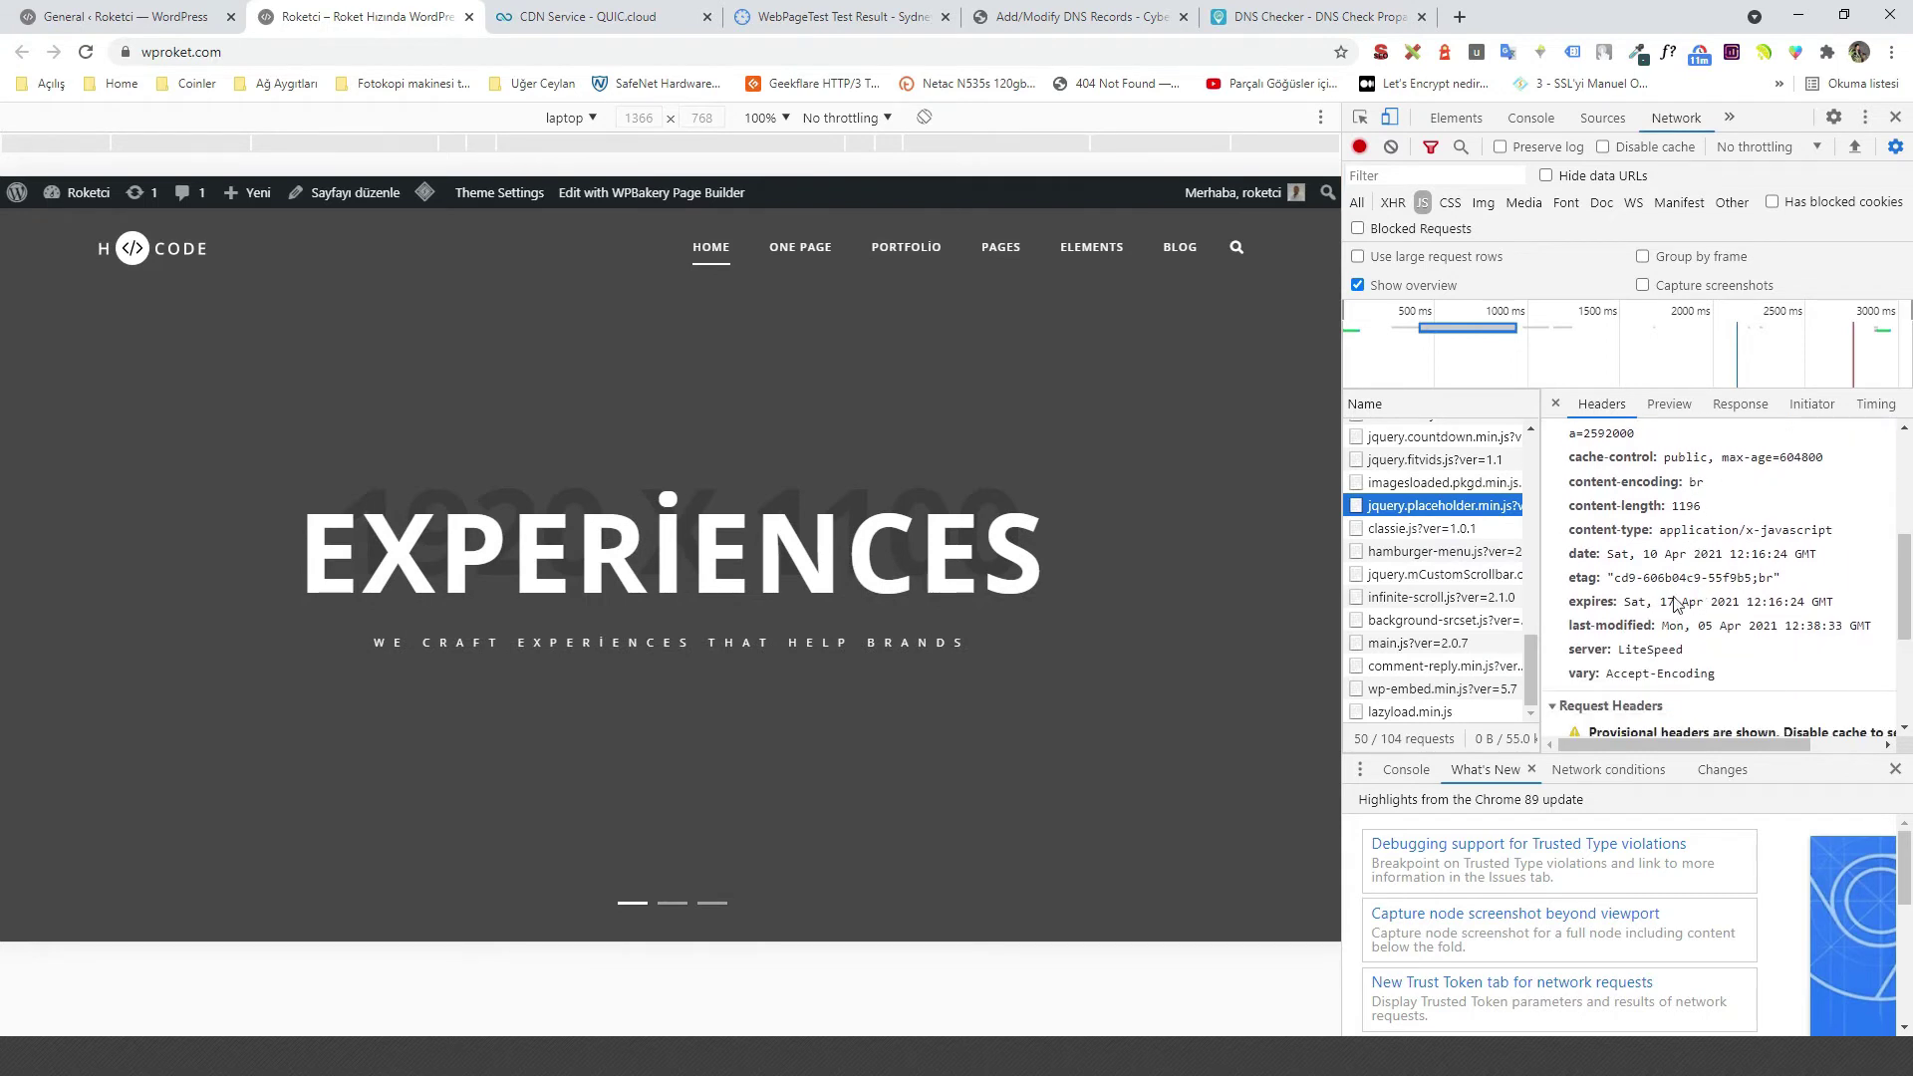
{"action": "scroll", "coordinate": [1677, 603], "scroll_direction": "down", "scroll_amount": 5}
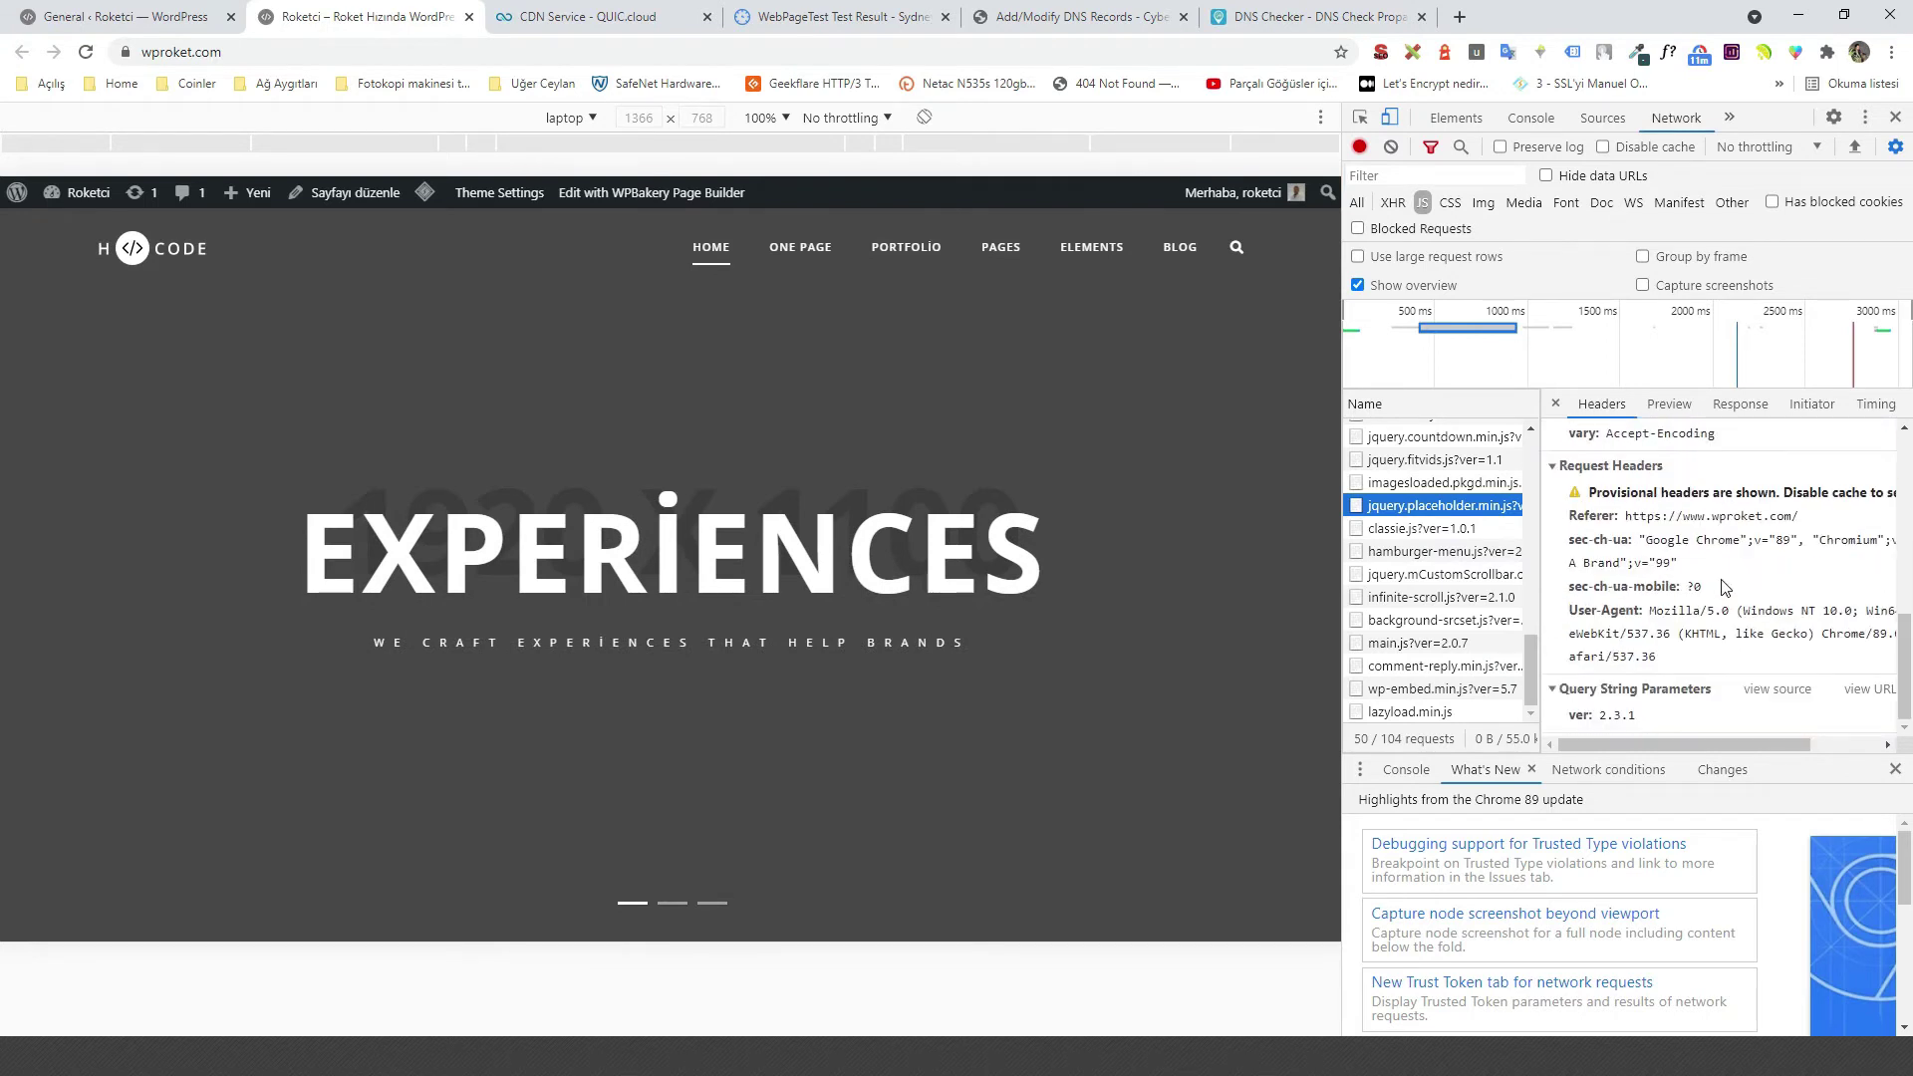
{"action": "scroll", "coordinate": [1725, 588], "scroll_direction": "up", "scroll_amount": 6}
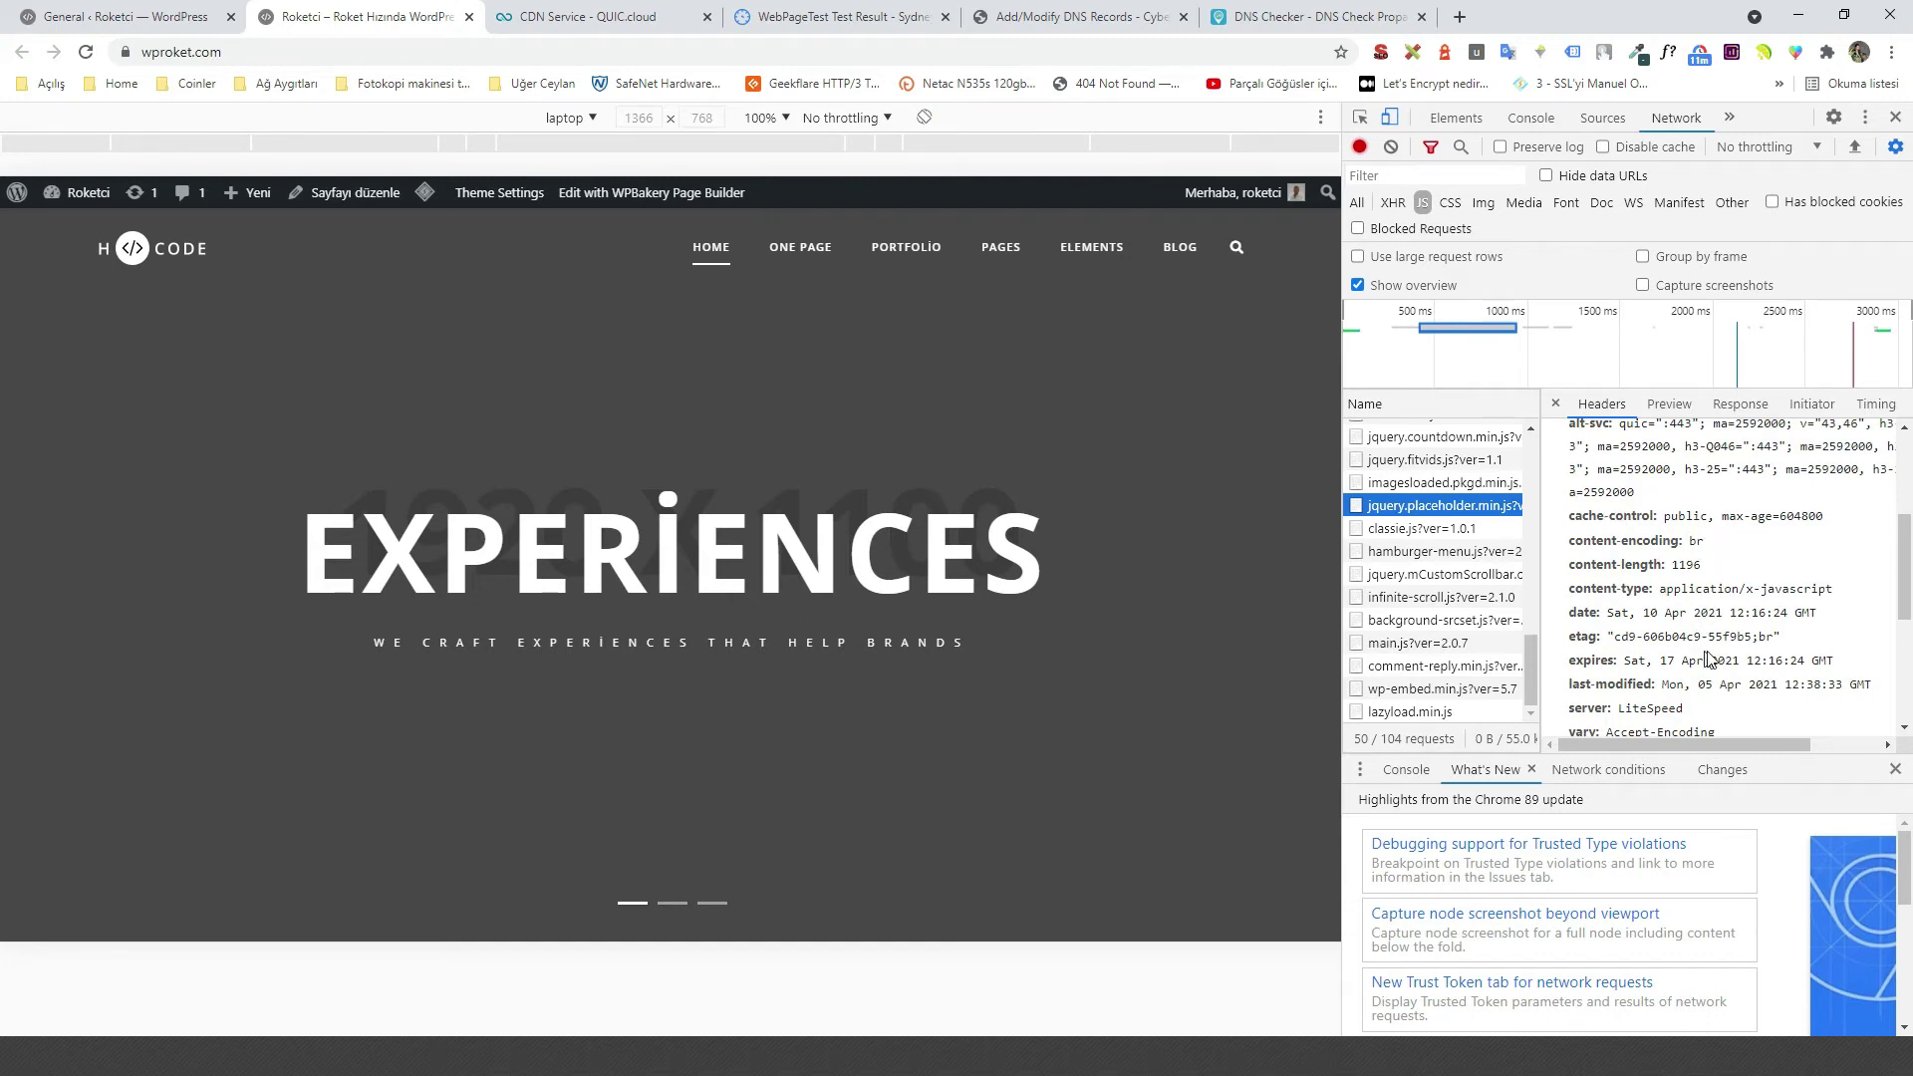
{"action": "scroll", "coordinate": [1708, 658], "scroll_direction": "down", "scroll_amount": 2}
{"action": "scroll", "coordinate": [1706, 628], "scroll_direction": "up", "scroll_amount": 4}
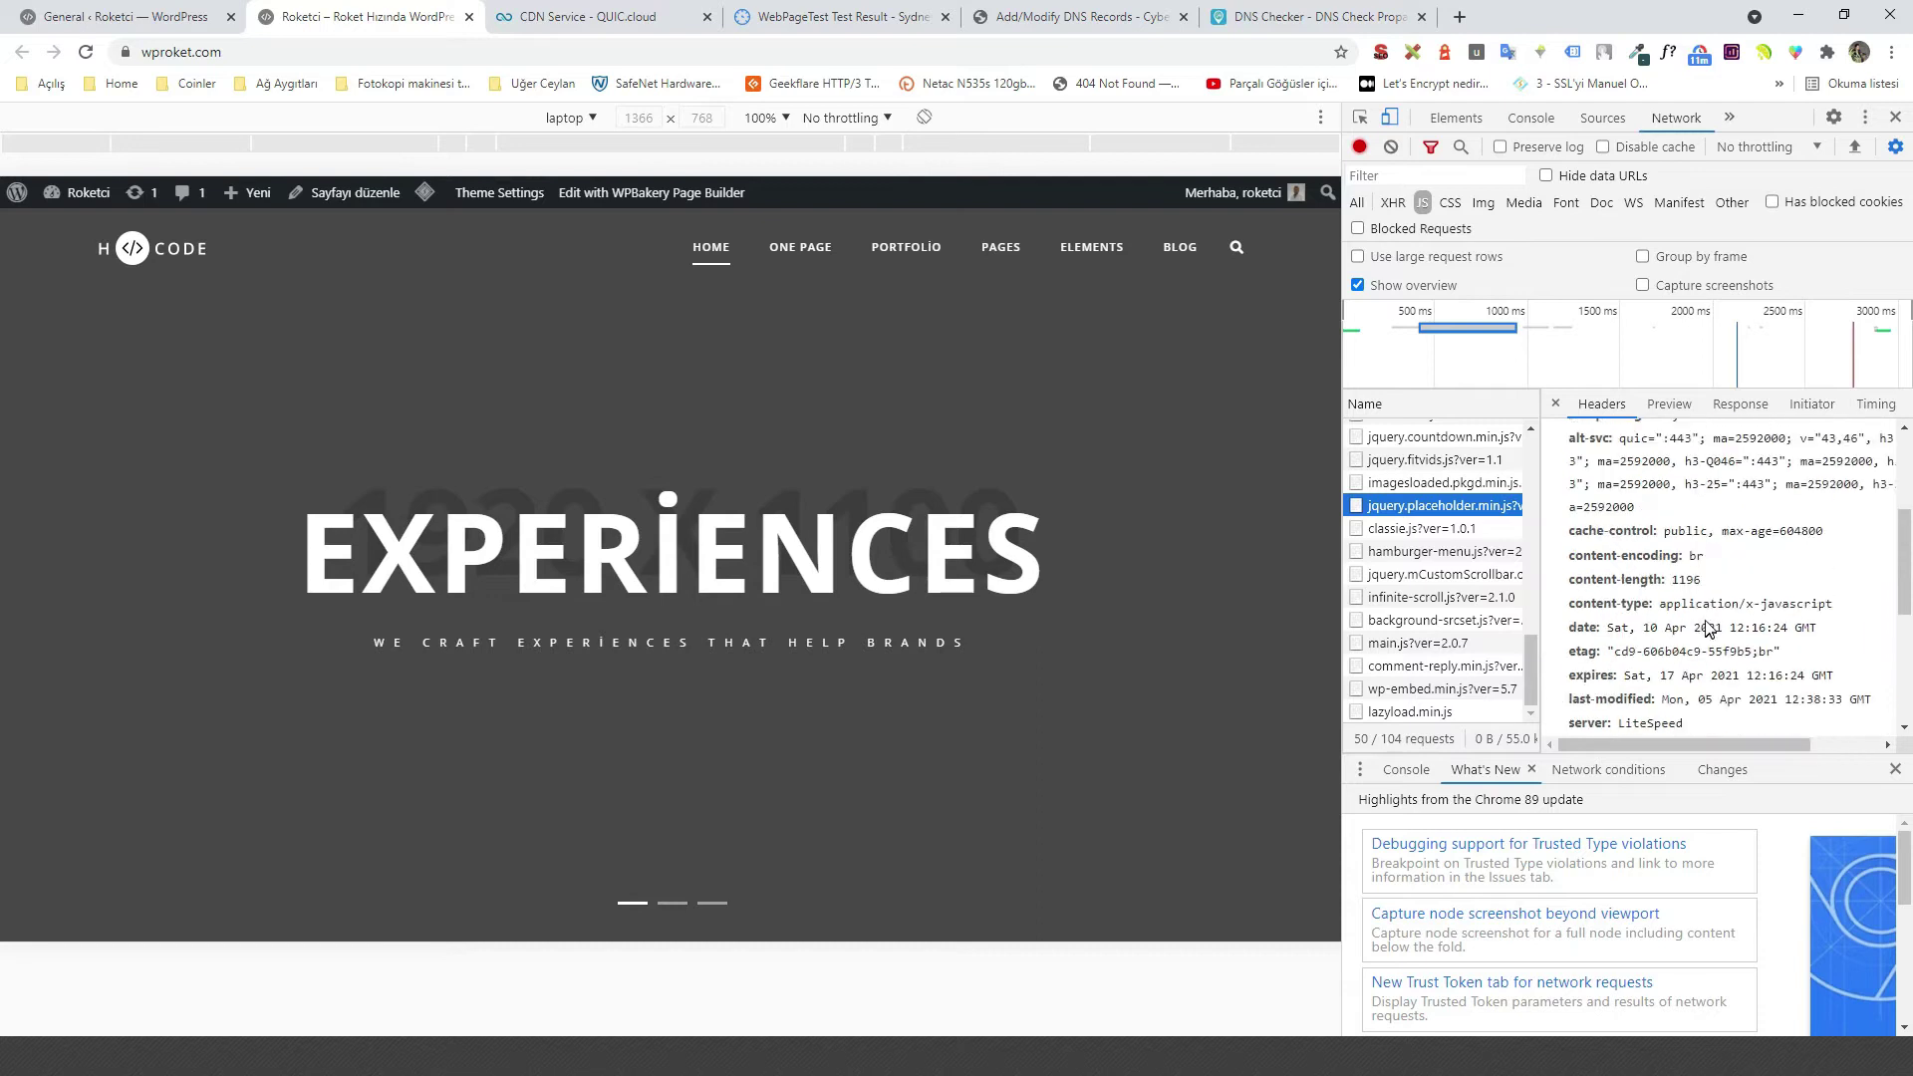
{"action": "scroll", "coordinate": [1676, 595], "scroll_direction": "up", "scroll_amount": 3}
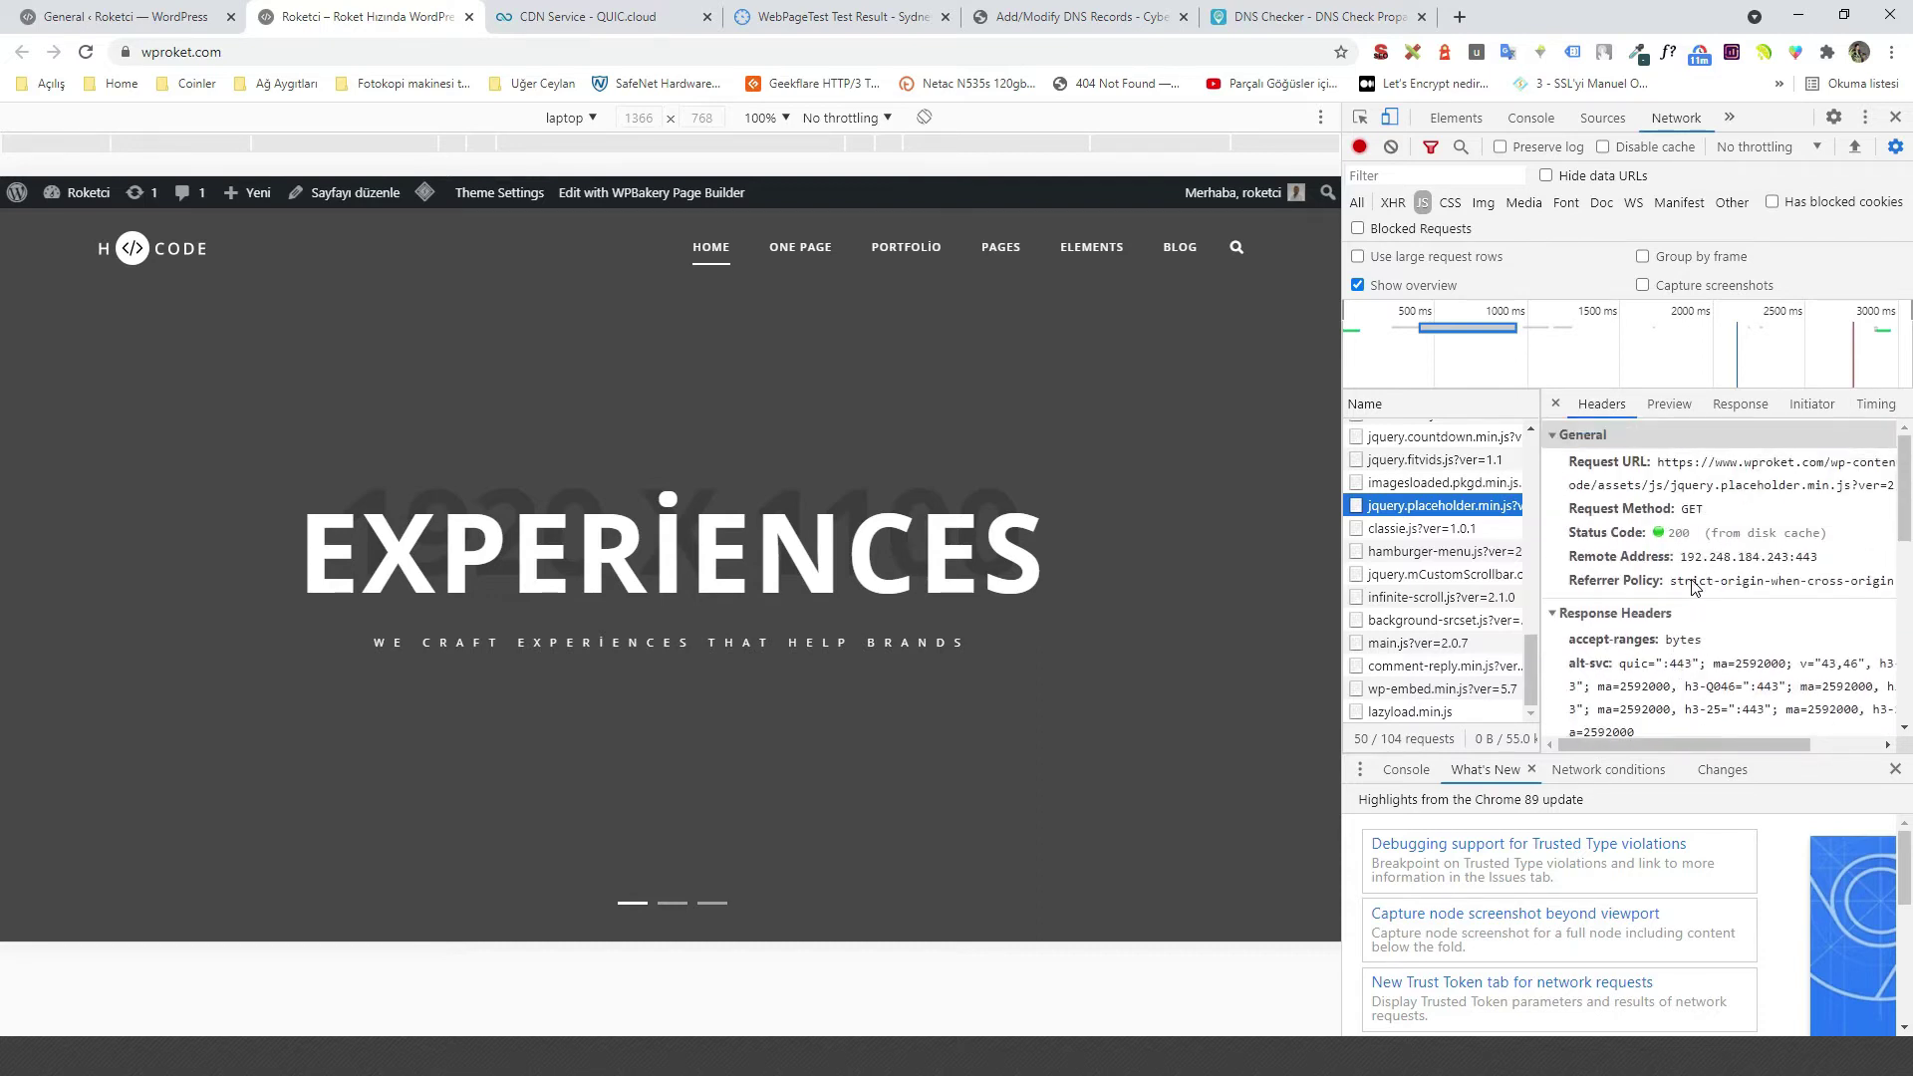
Copy the site's address and load wproket.com in a new incognito window.
{"action": "left_click", "coordinate": [1891, 52]}
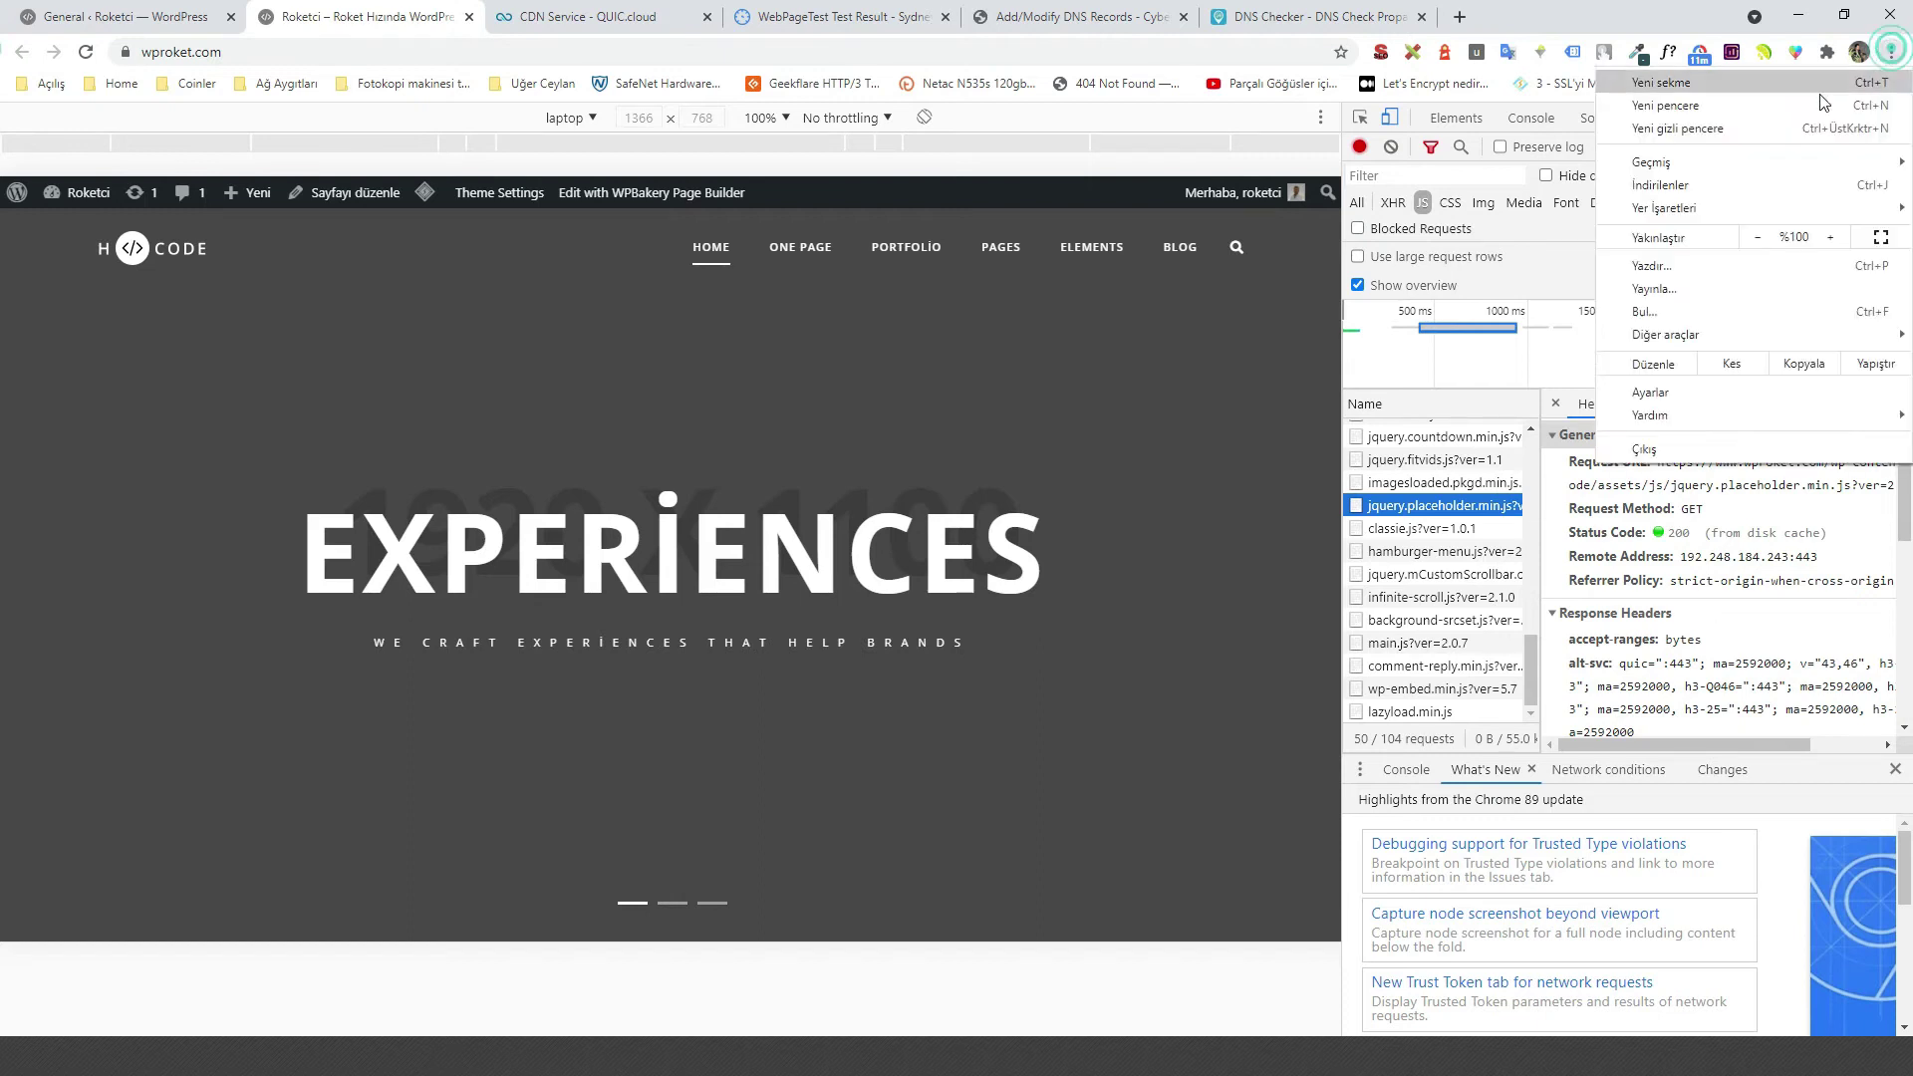
{"action": "left_click", "coordinate": [304, 47]}
{"action": "key", "text": "ctrl+c"}
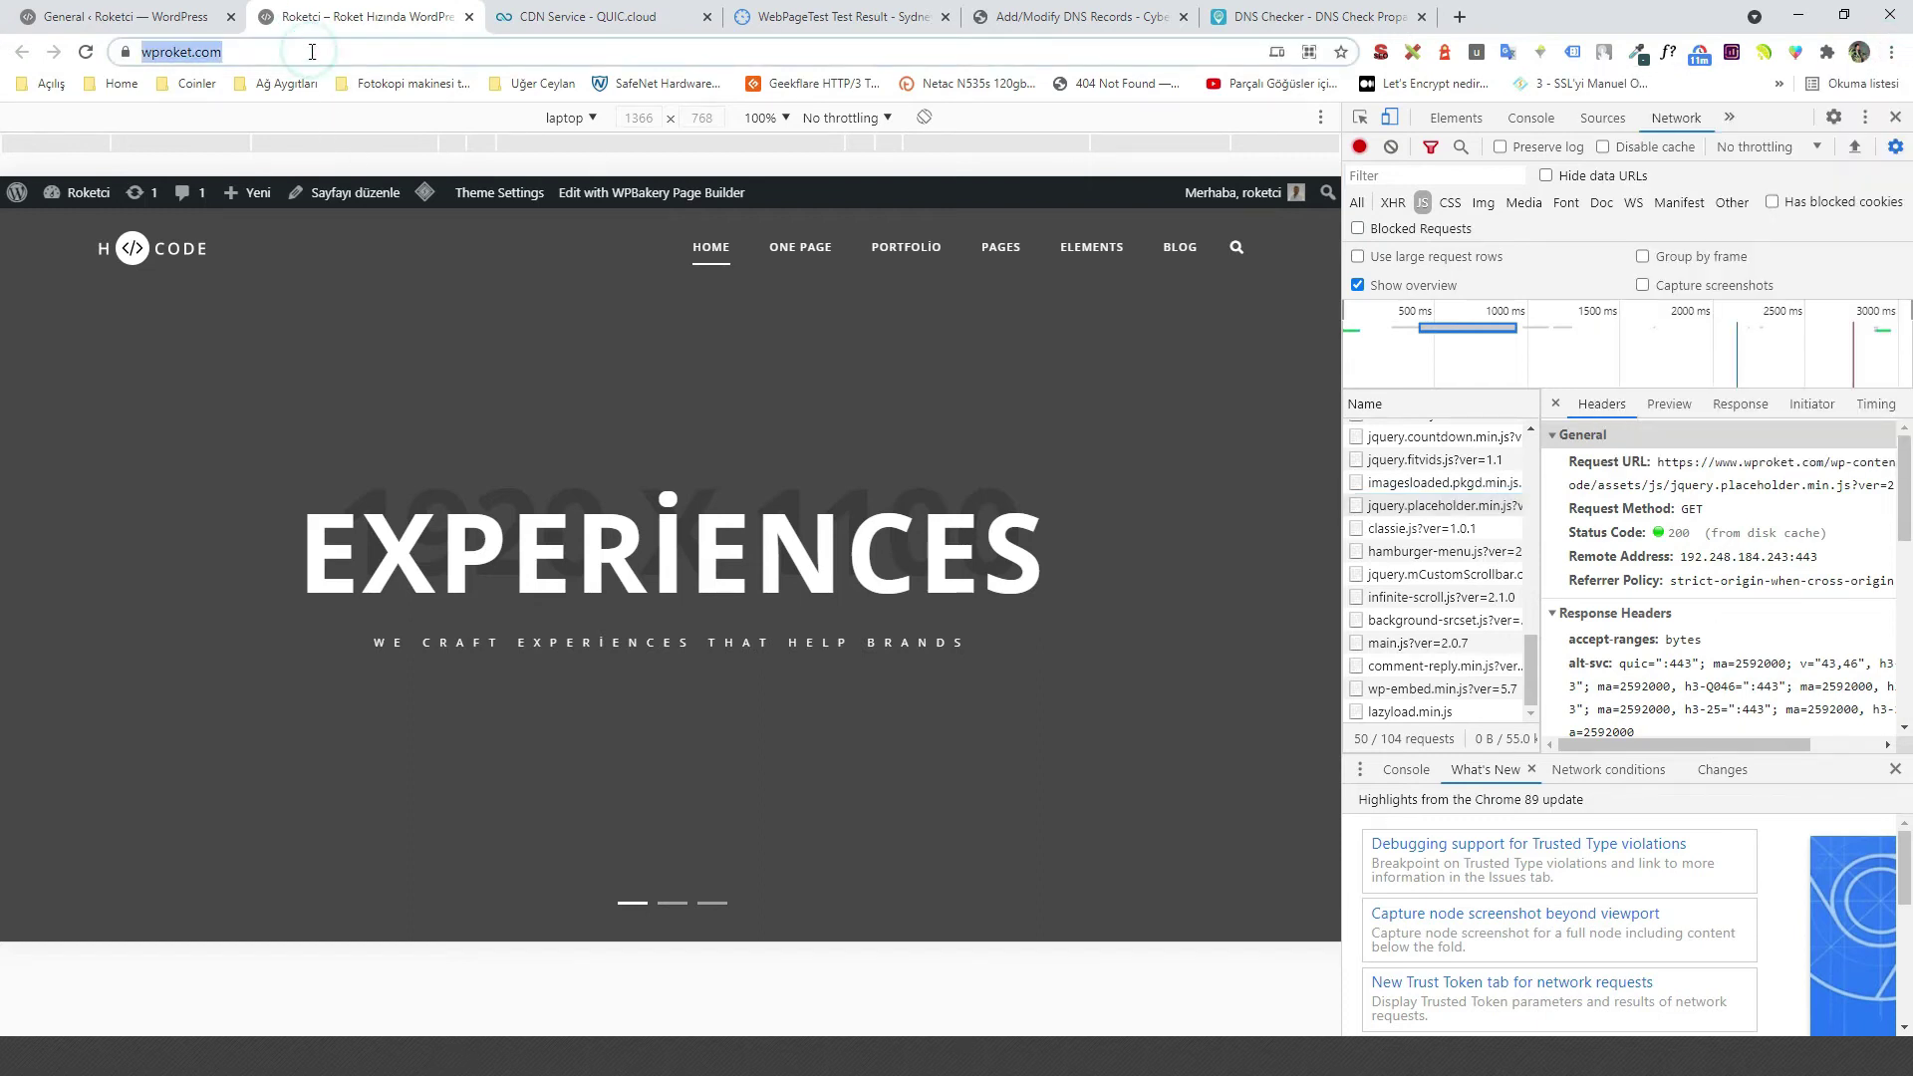
{"action": "left_click", "coordinate": [1891, 52]}
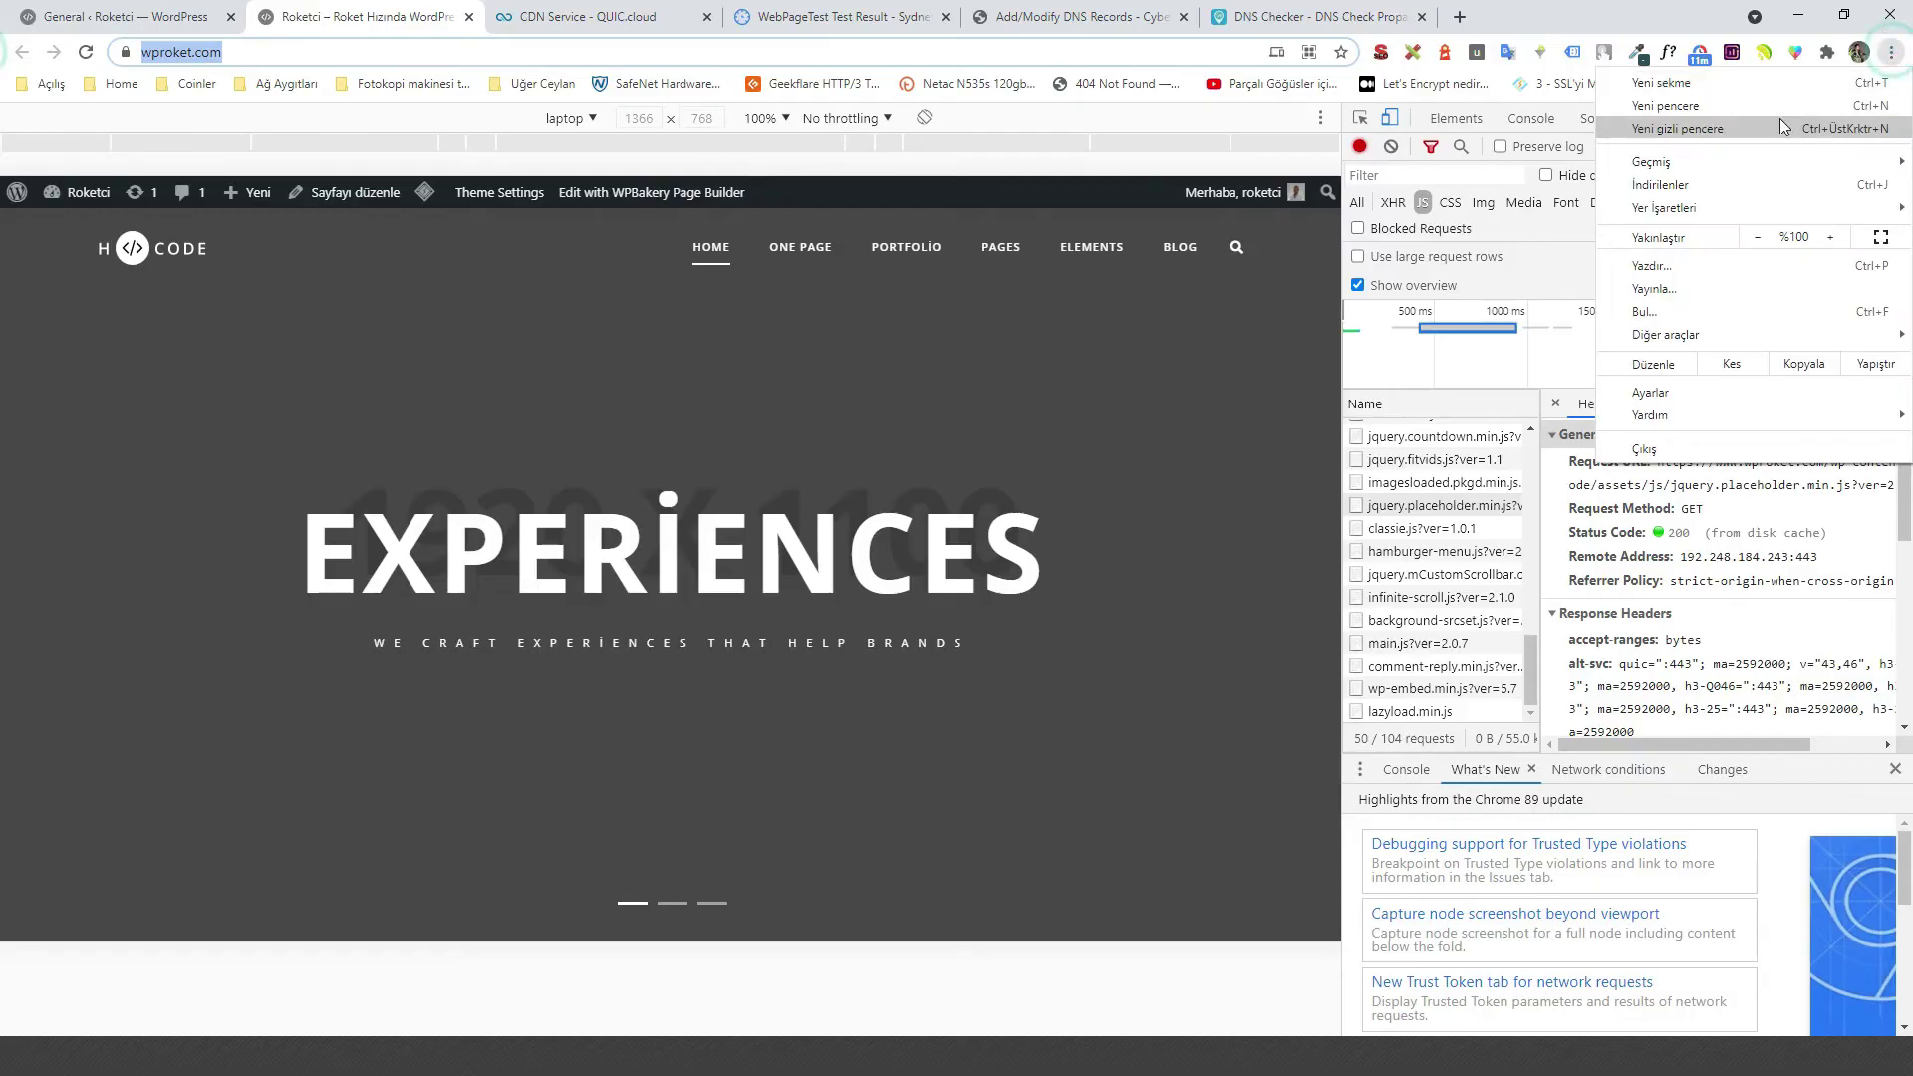
{"action": "left_click", "coordinate": [1780, 119]}
{"action": "key", "text": "ctrl+v"}
{"action": "key", "text": "Return"}
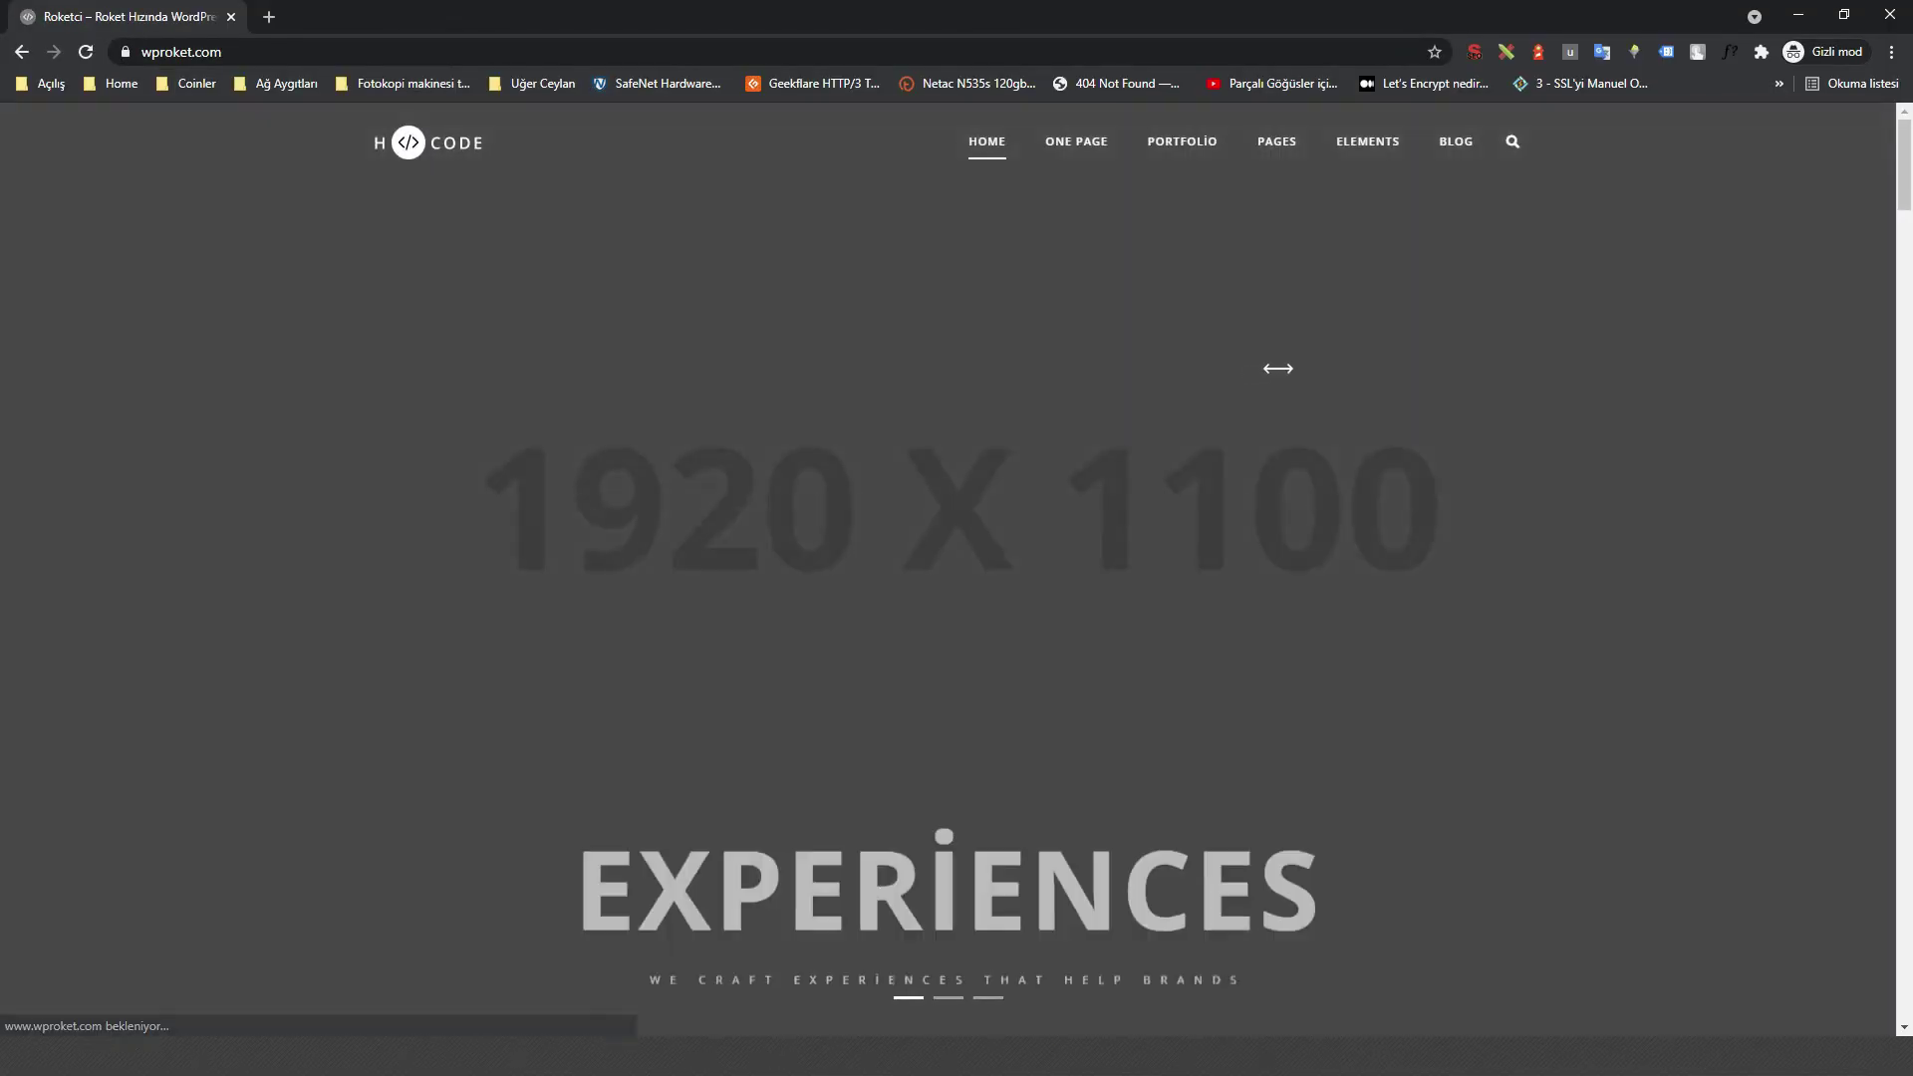
Record the page's network requests in the incognito window and examine the headers of the jquery.placeholder script.
{"action": "key", "text": "F12"}
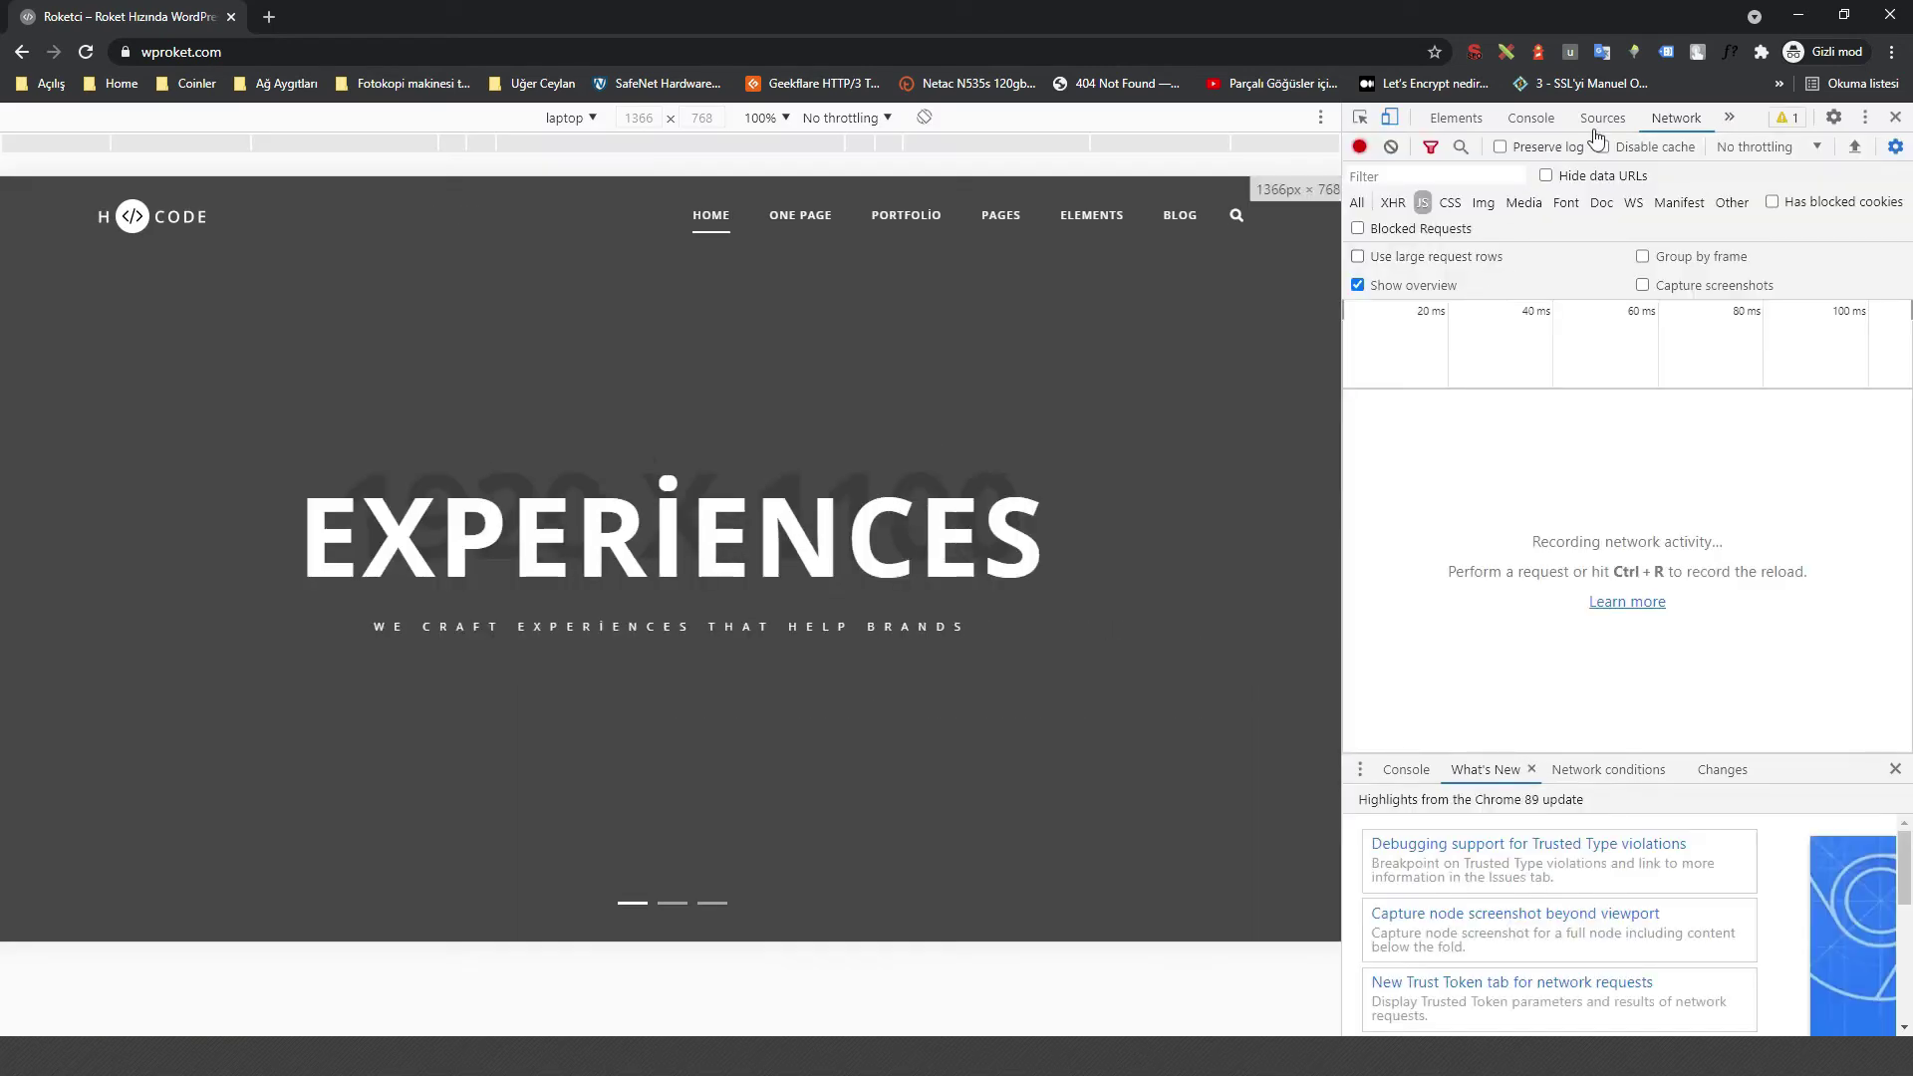
{"action": "left_click", "coordinate": [86, 51]}
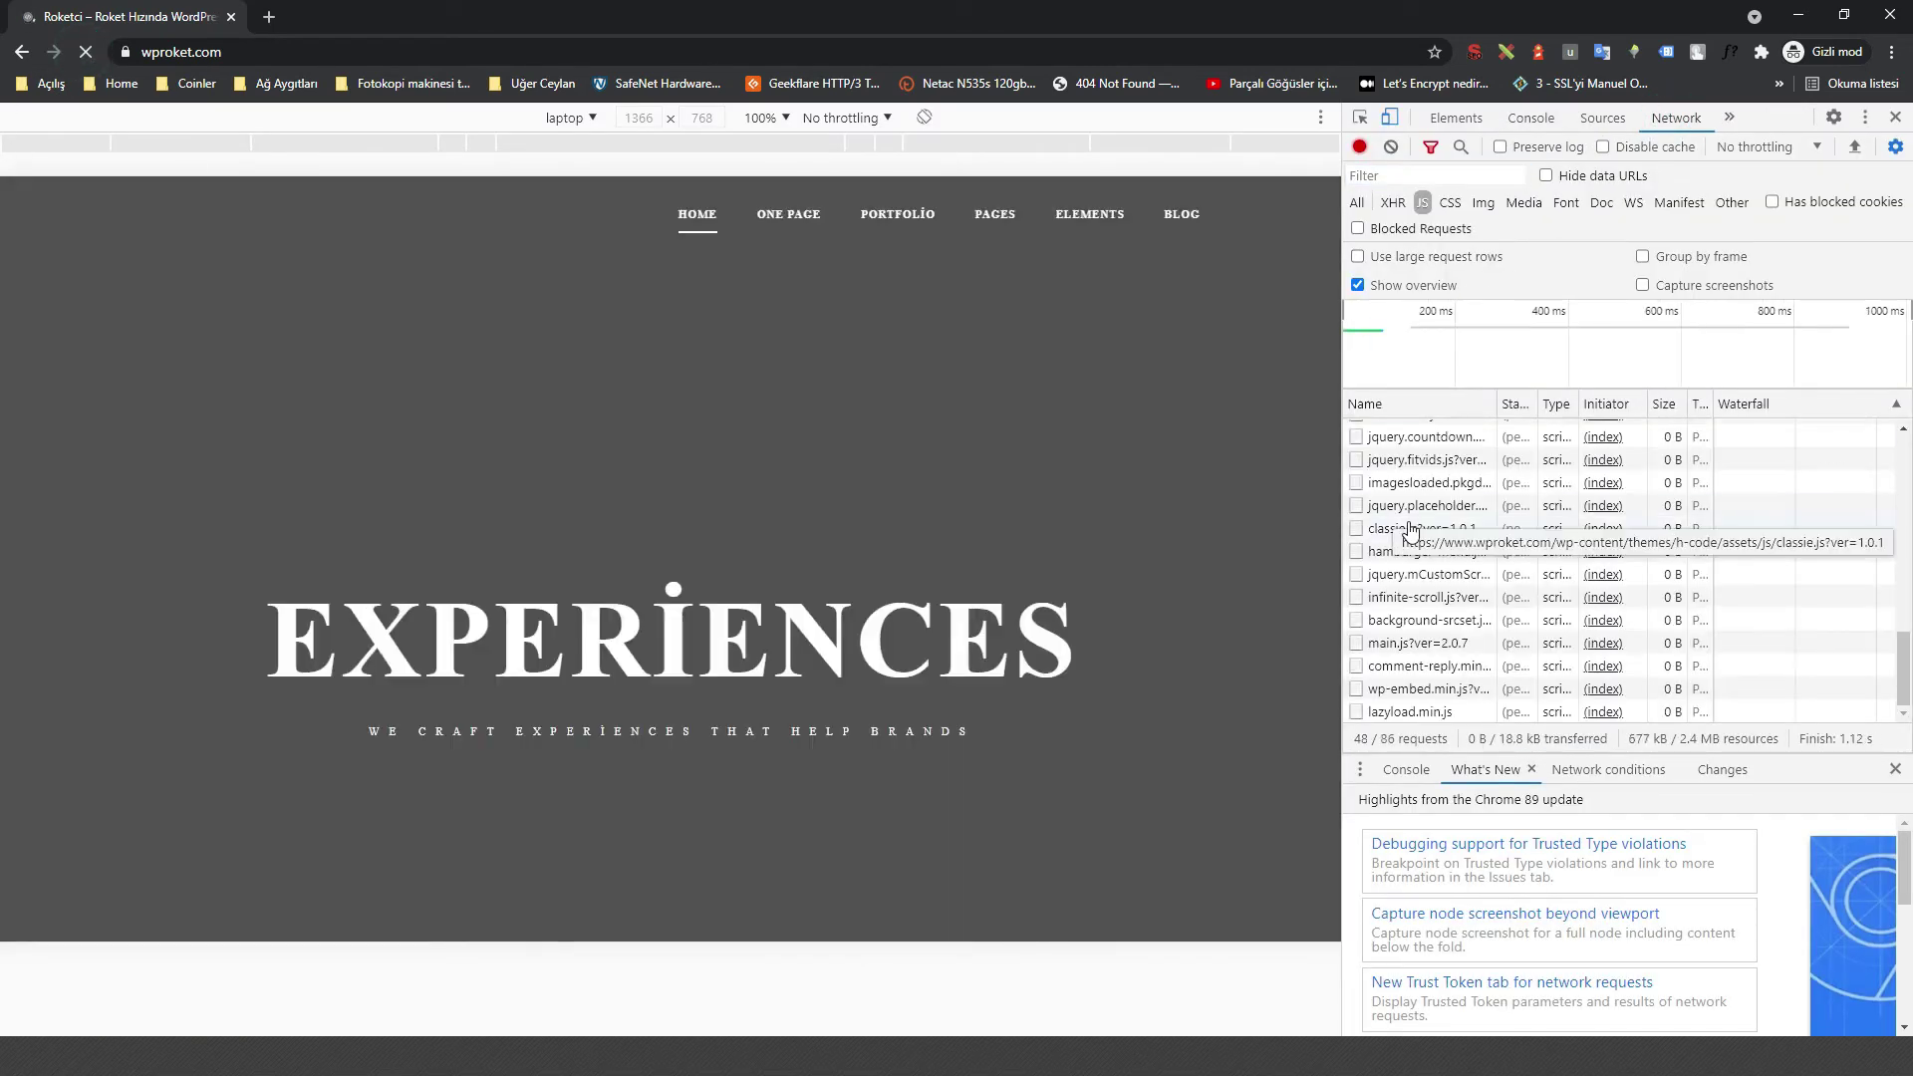
{"action": "left_click", "coordinate": [1422, 528]}
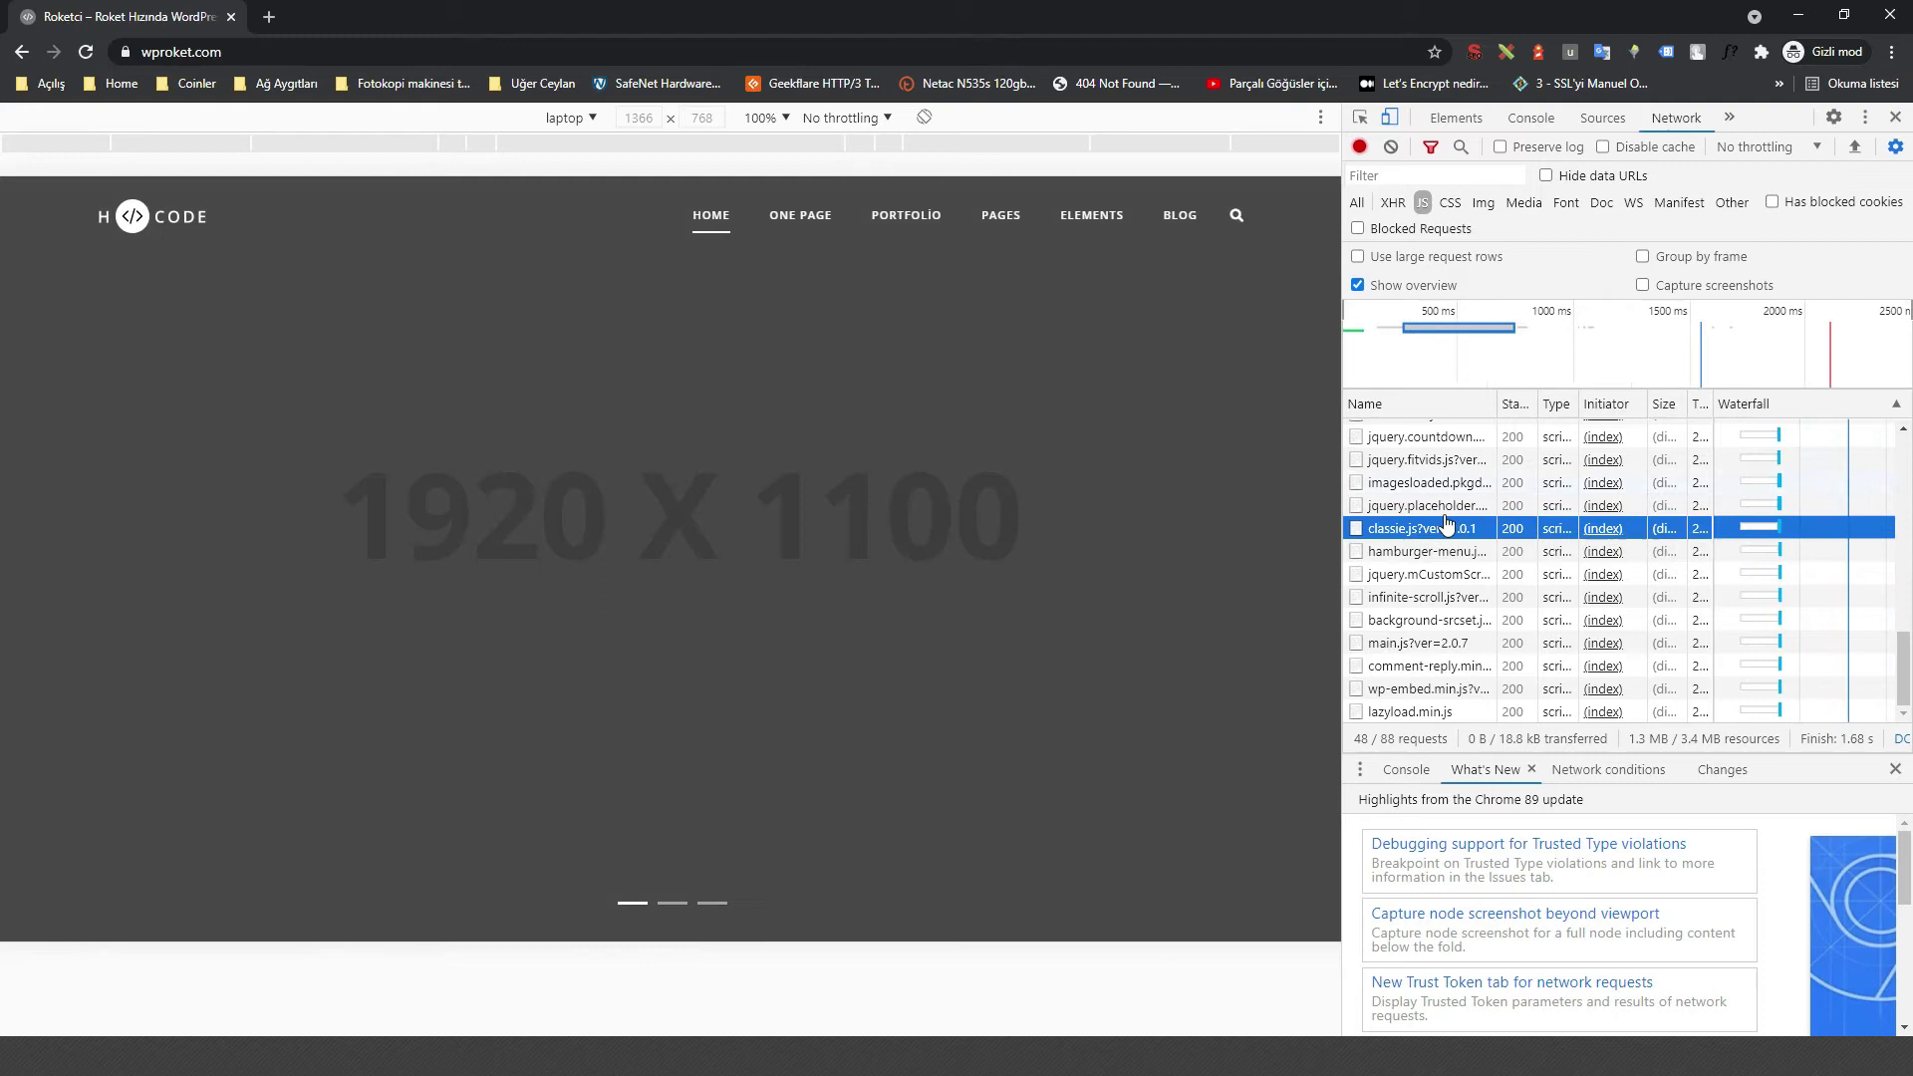
{"action": "left_click", "coordinate": [1425, 505]}
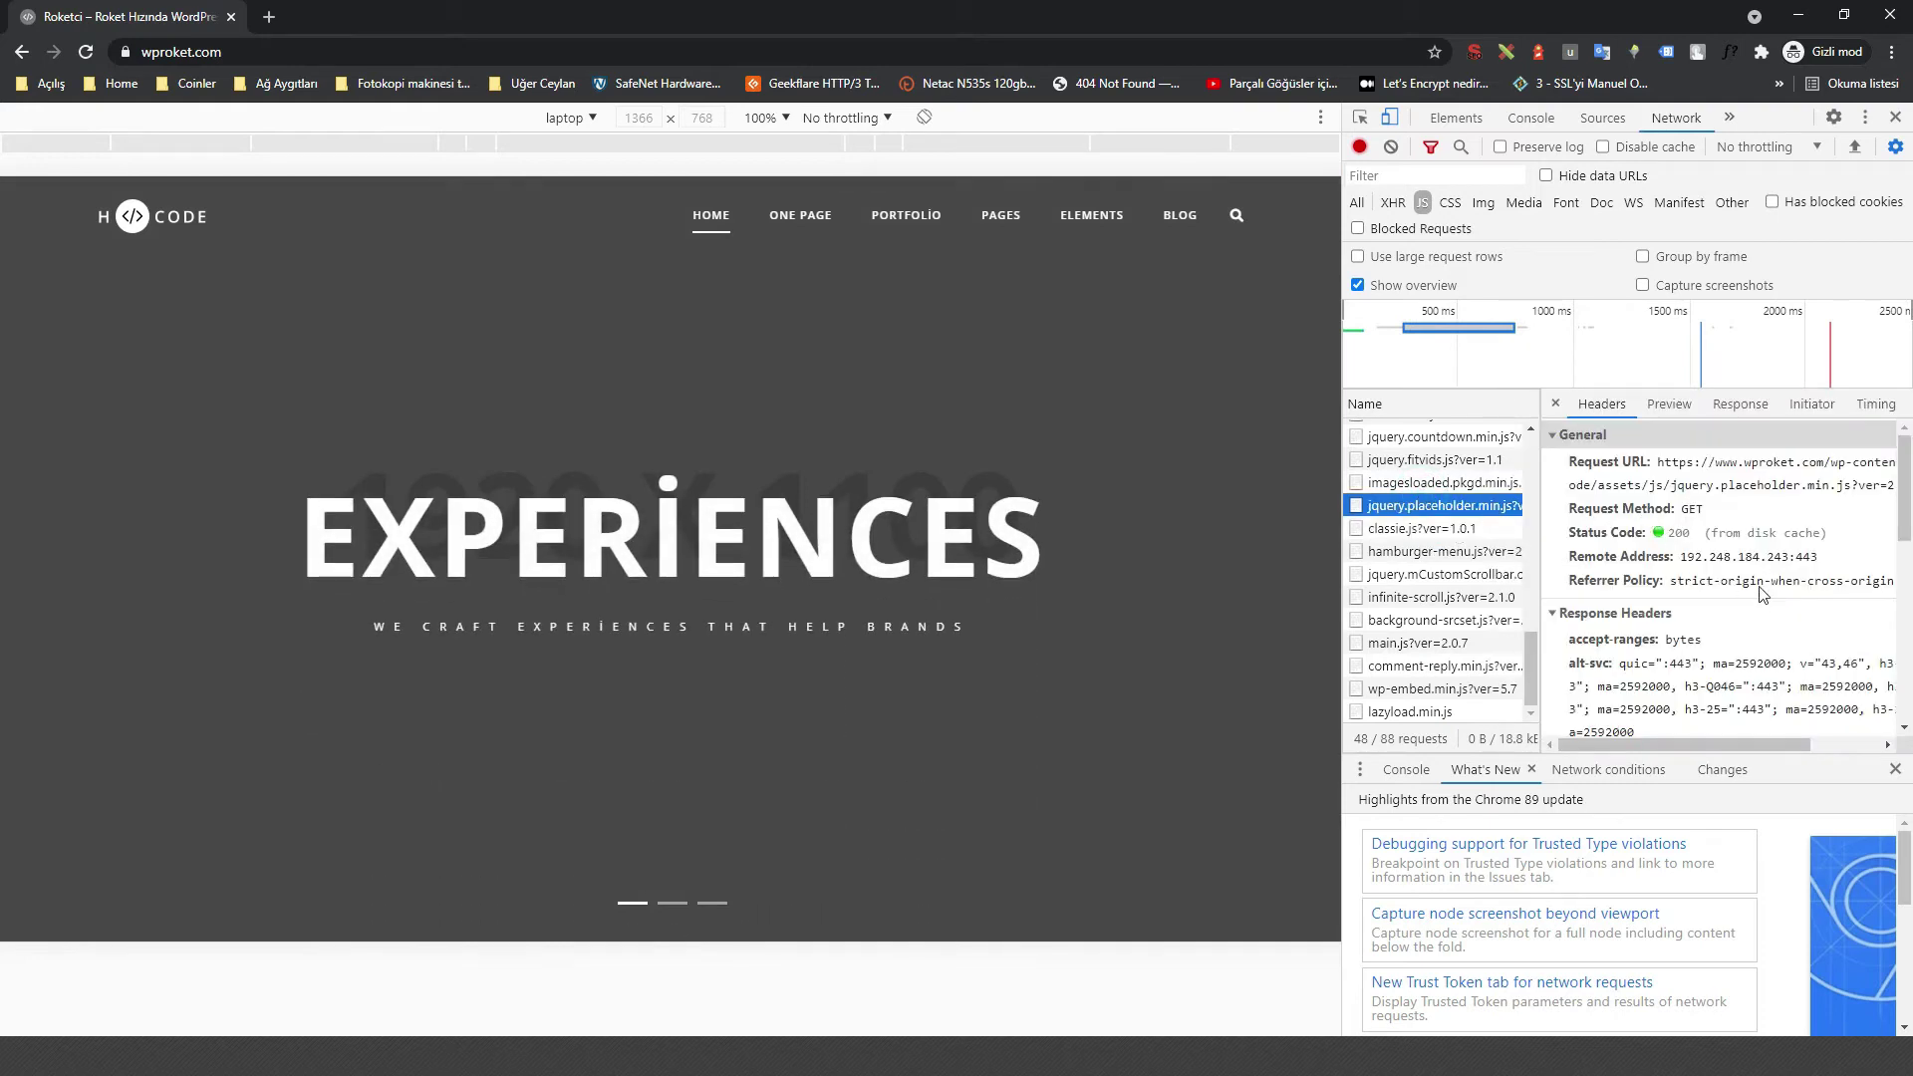
{"action": "scroll", "coordinate": [1794, 612], "scroll_direction": "down", "scroll_amount": 1}
{"action": "scroll", "coordinate": [1797, 619], "scroll_direction": "down", "scroll_amount": 2}
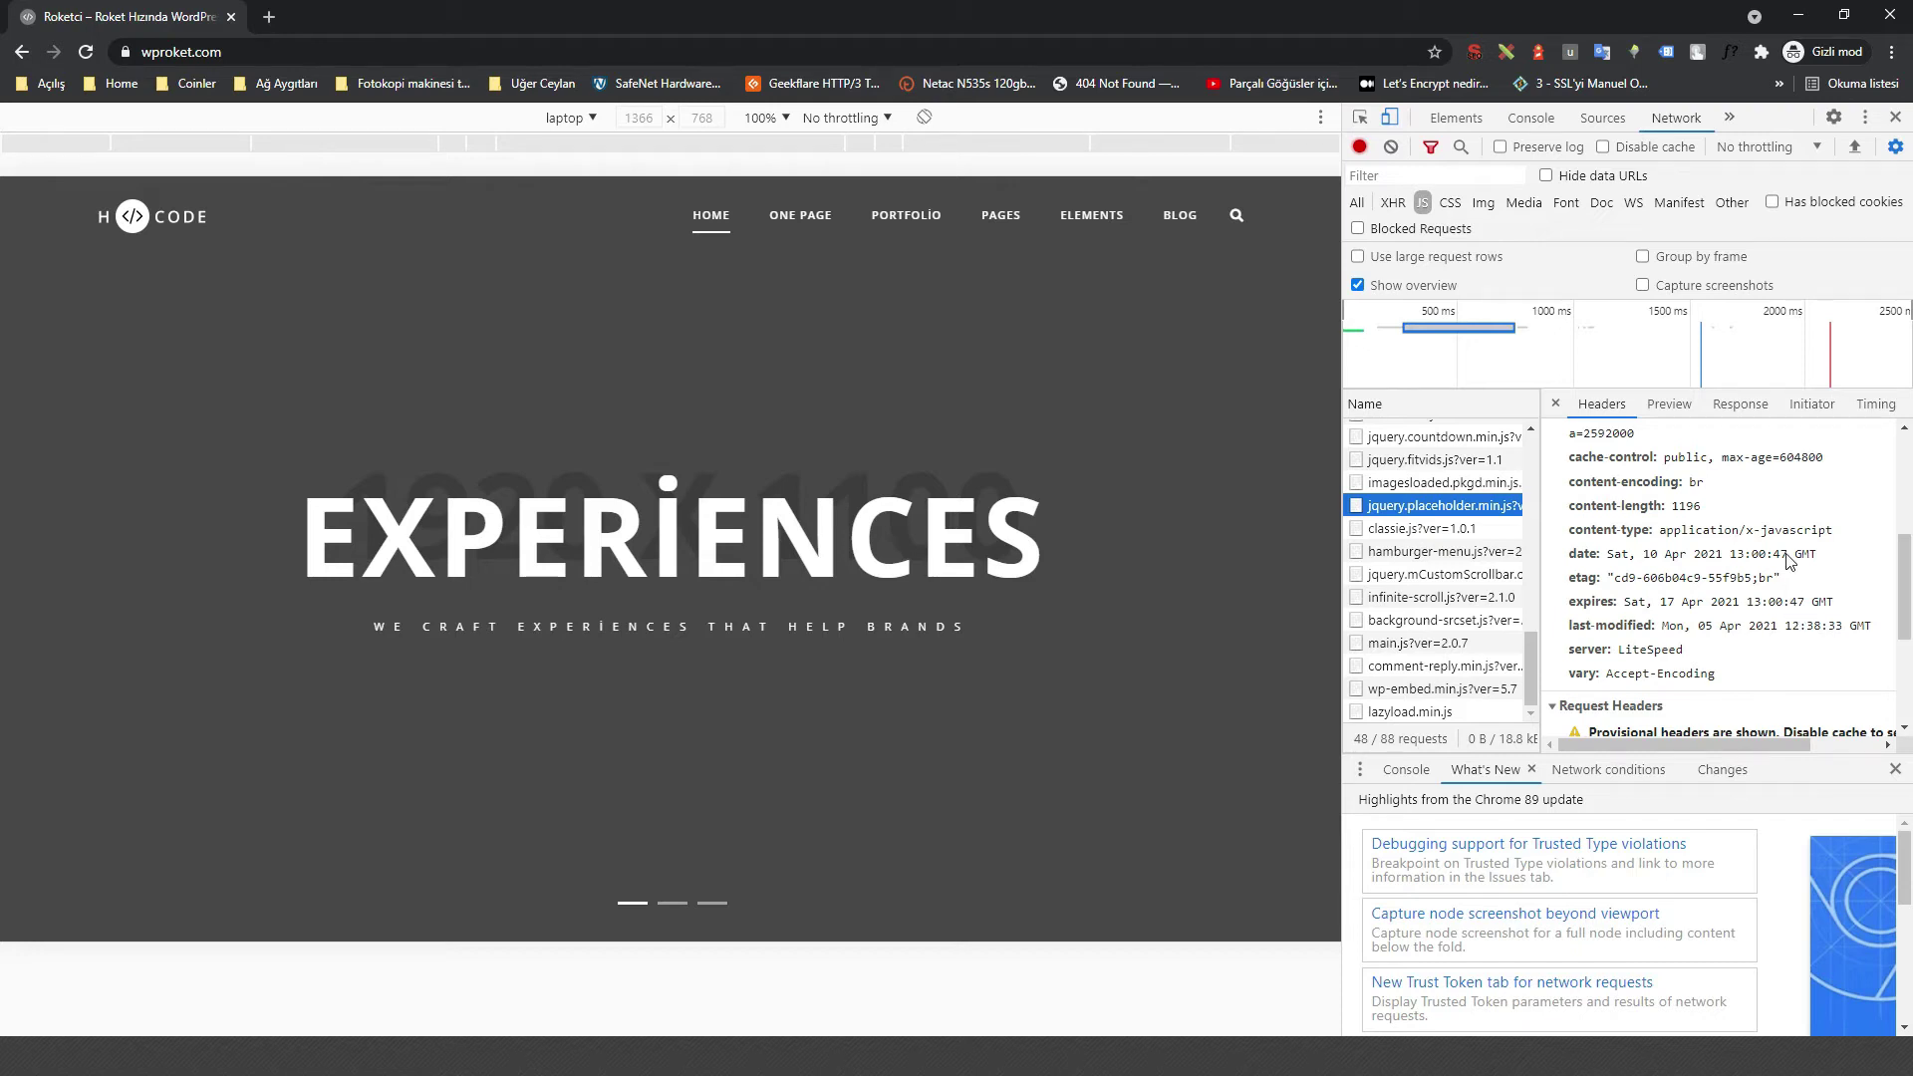
Switch to a Windows Command Prompt and flush the DNS resolver cache with ipconfig /flushdns.
{"action": "key", "text": "super+r"}
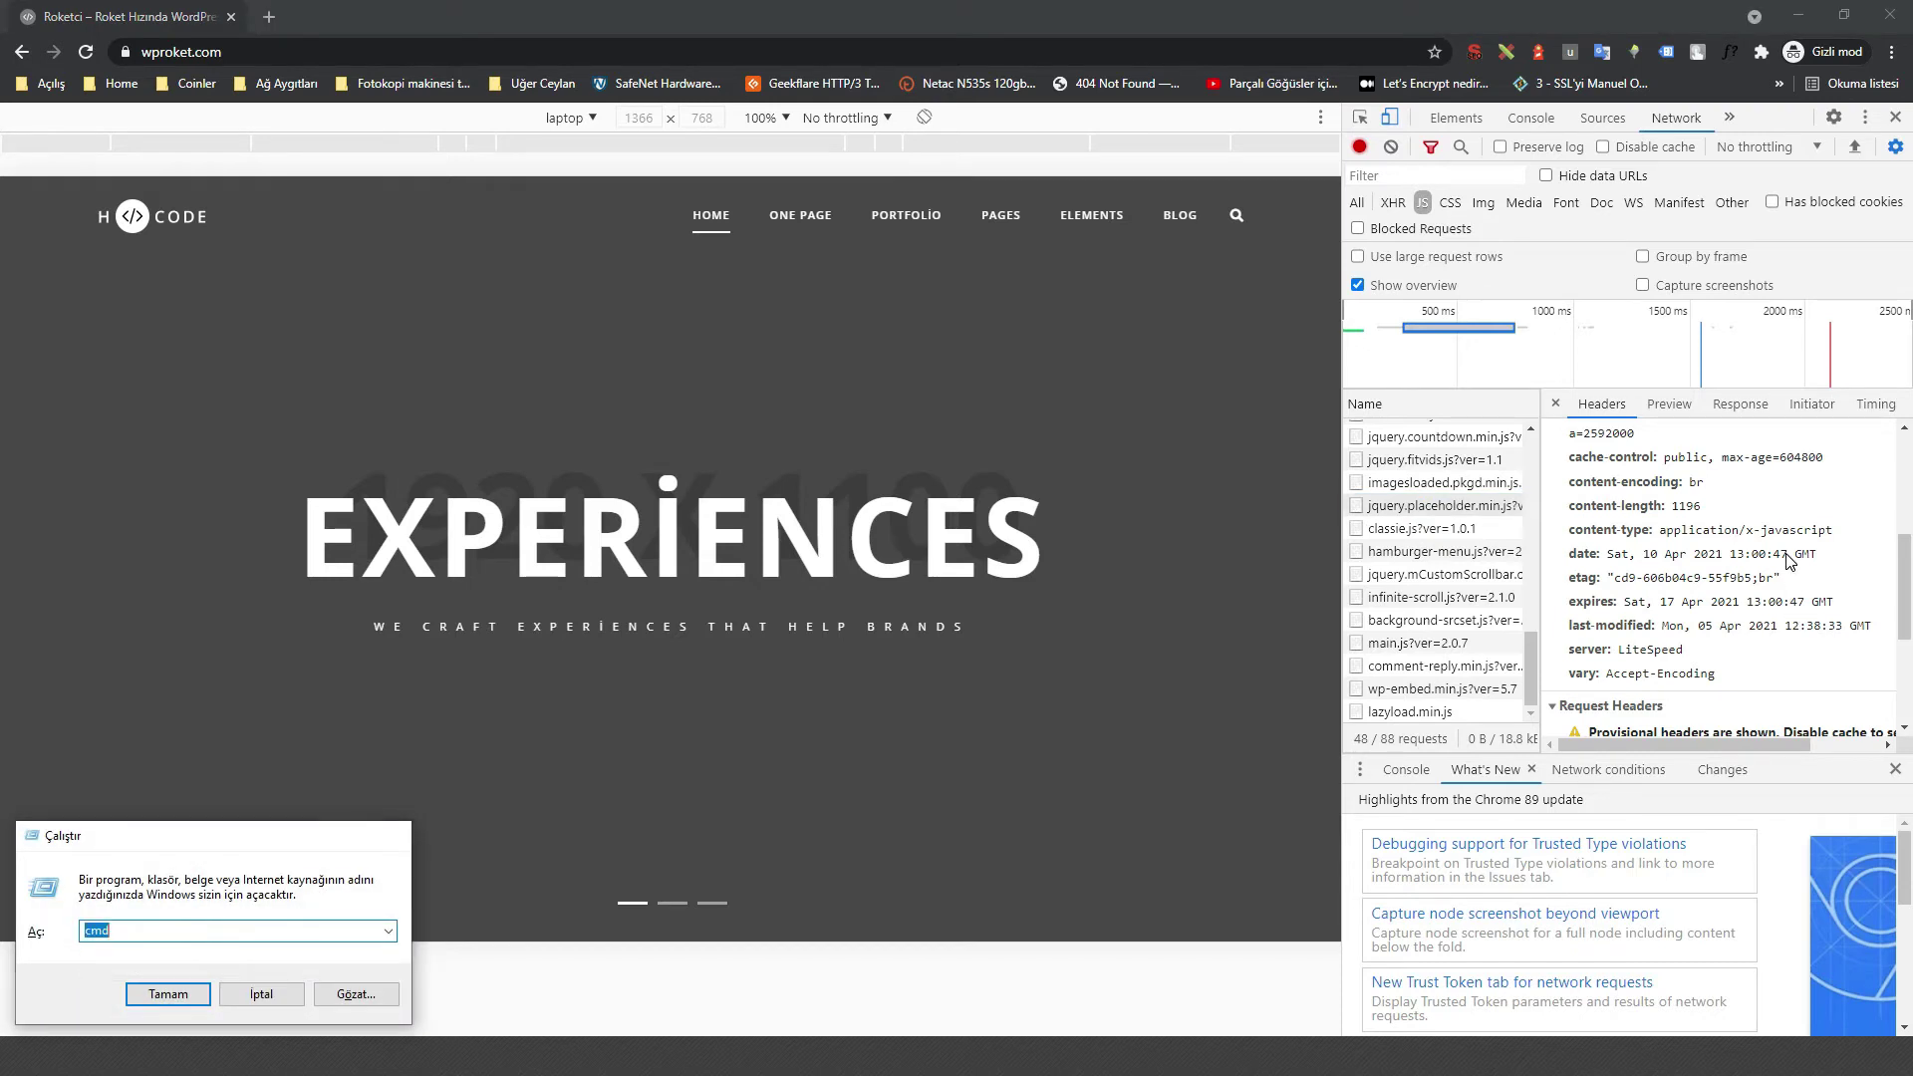
{"action": "key", "text": "Return"}
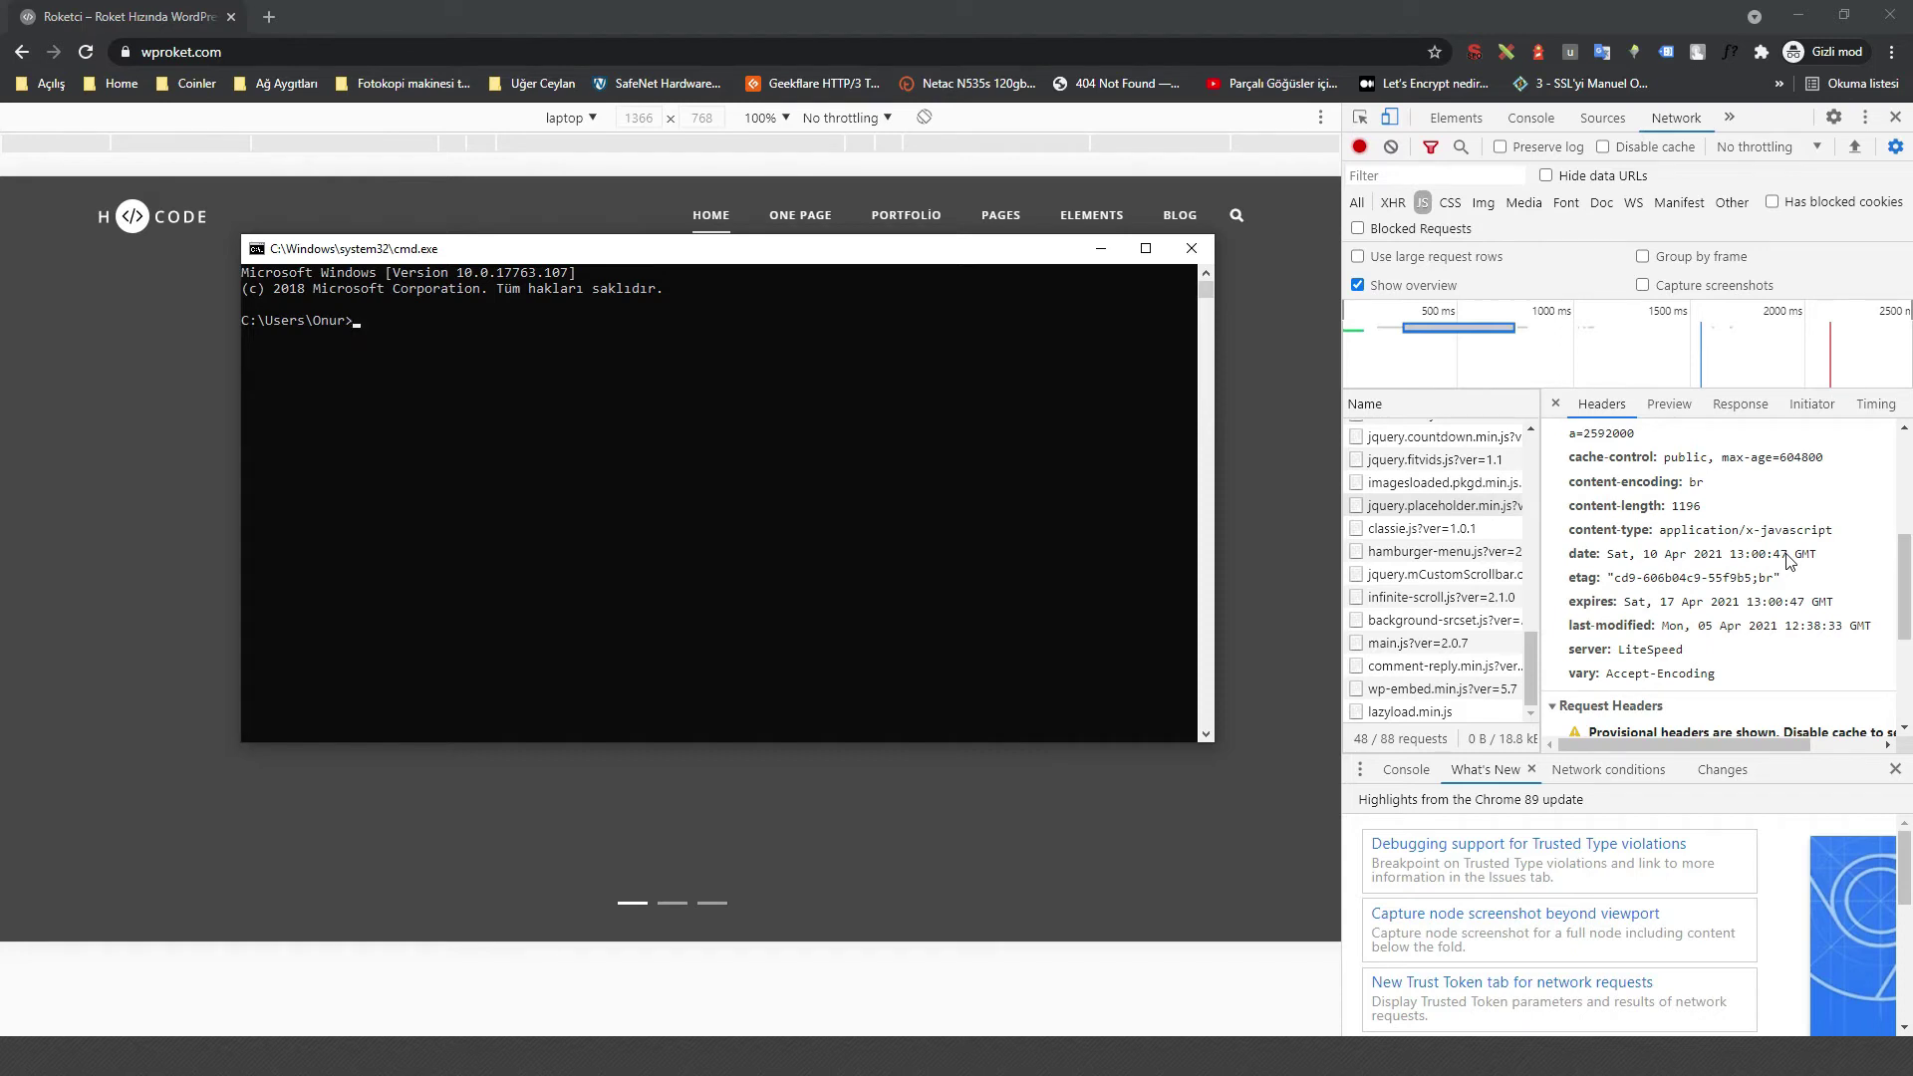
{"action": "type", "text": "ipconfig /flush"}
{"action": "key", "text": "Return"}
{"action": "key", "text": "Up"}
{"action": "type", "text": "dns"}
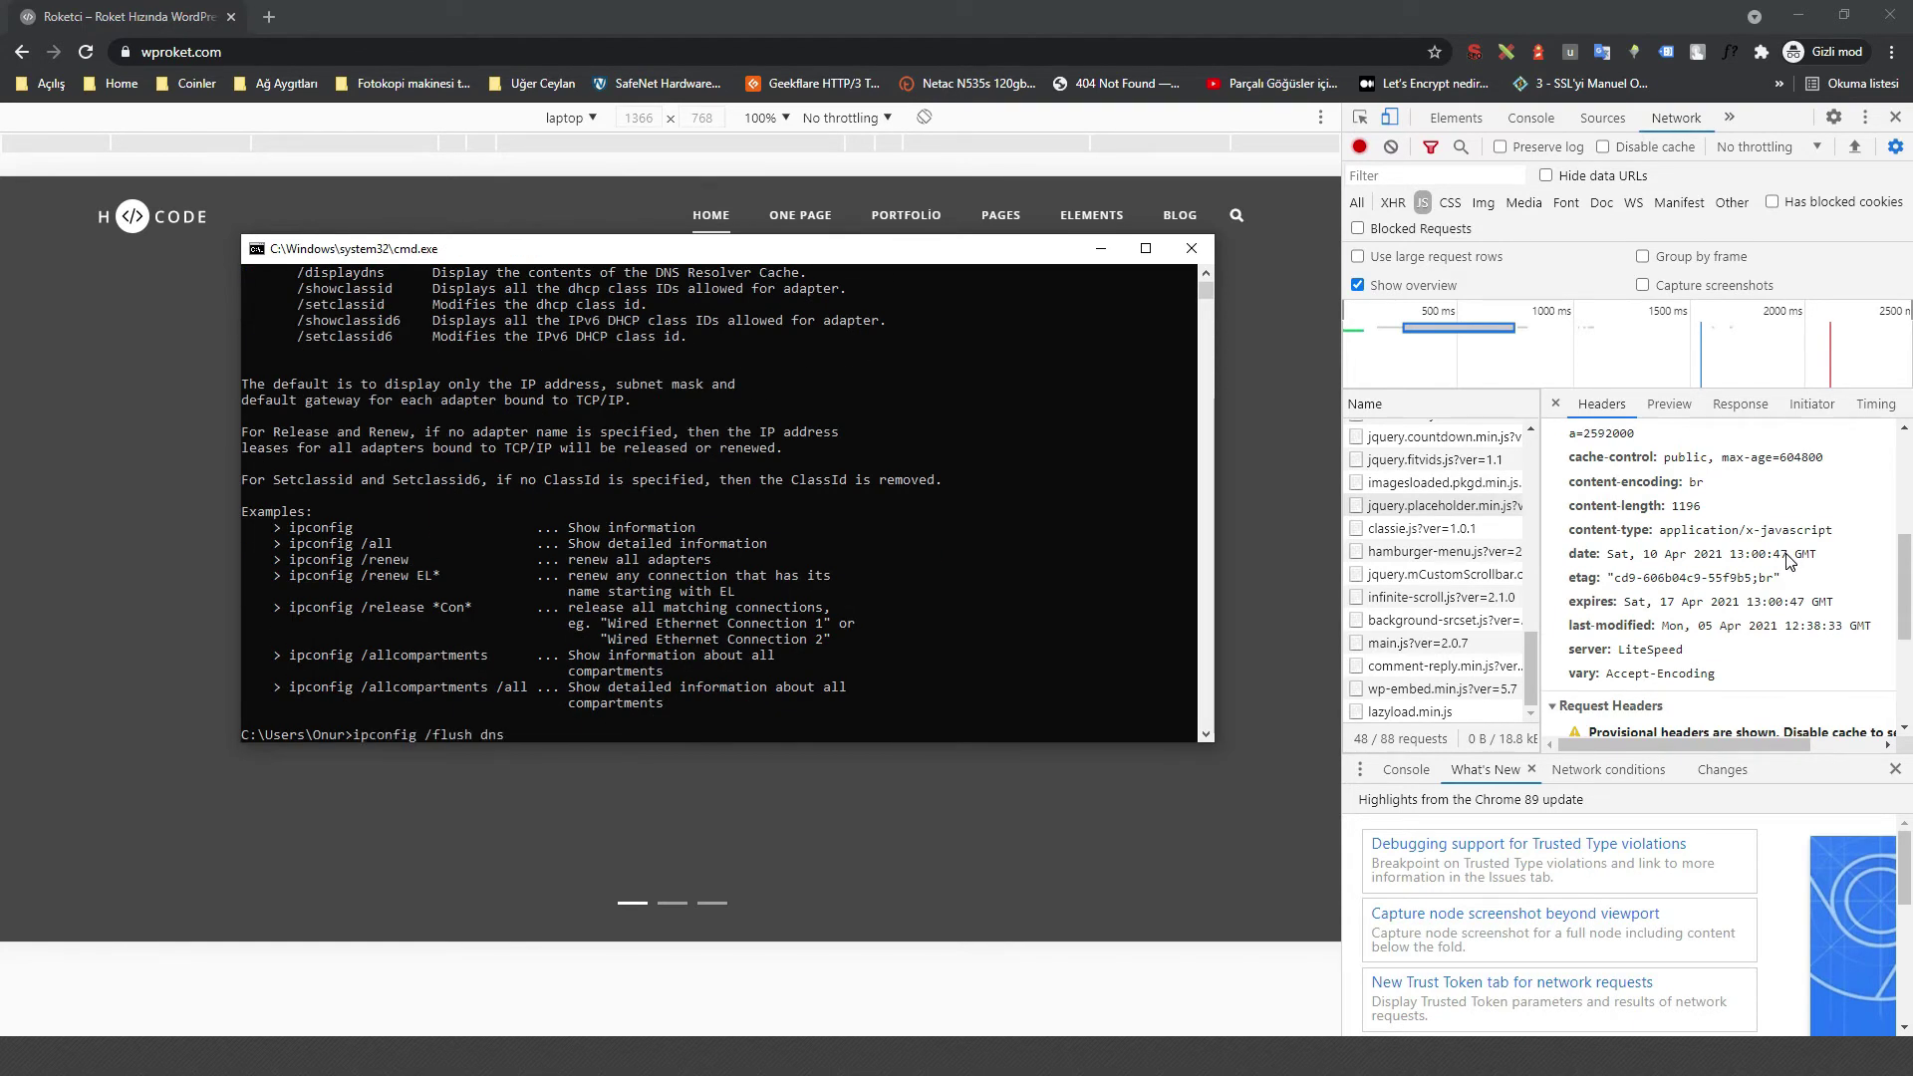
{"action": "key", "text": "Left"}
{"action": "key", "text": "Left"}
{"action": "key", "text": "Left"}
{"action": "key", "text": "BackSpace"}
{"action": "key", "text": "Return"}
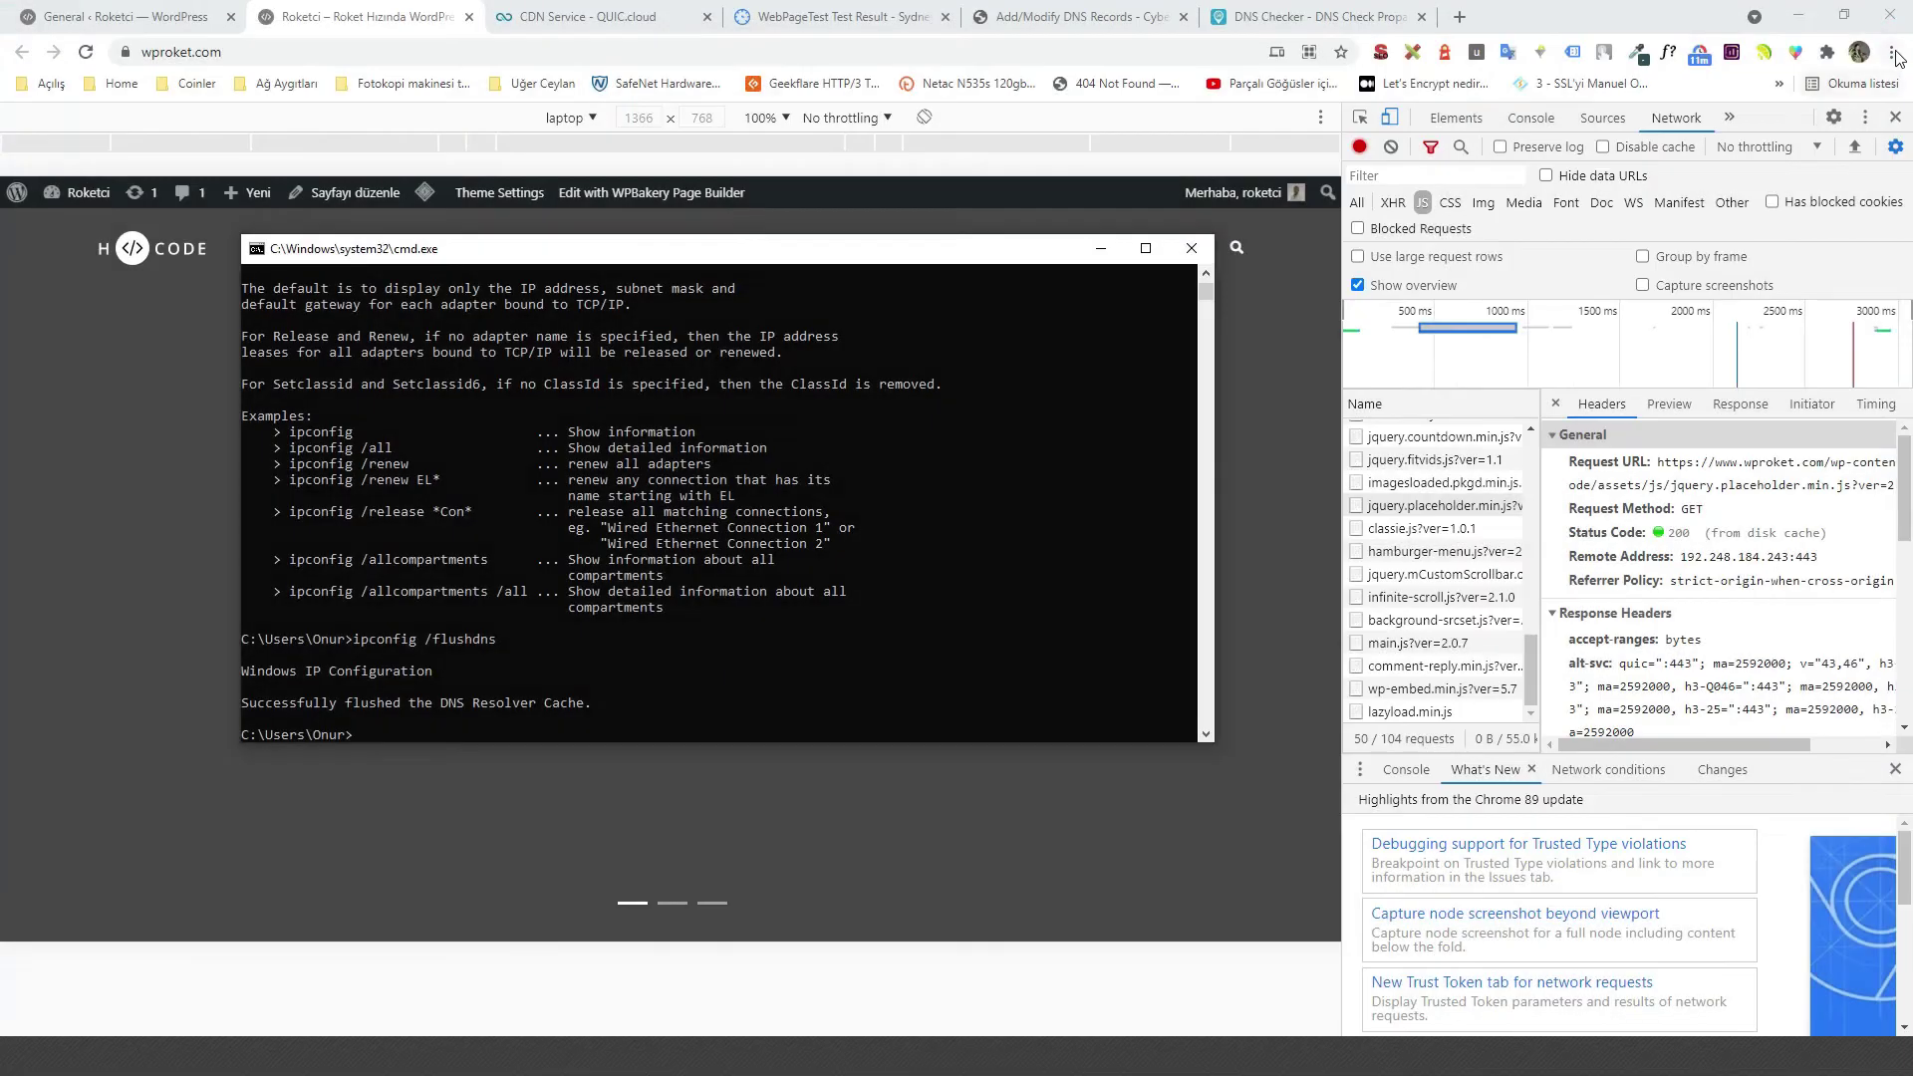
Switch back to Chrome and load wproket.com in a fresh incognito window.
{"action": "left_click", "coordinate": [1883, 73]}
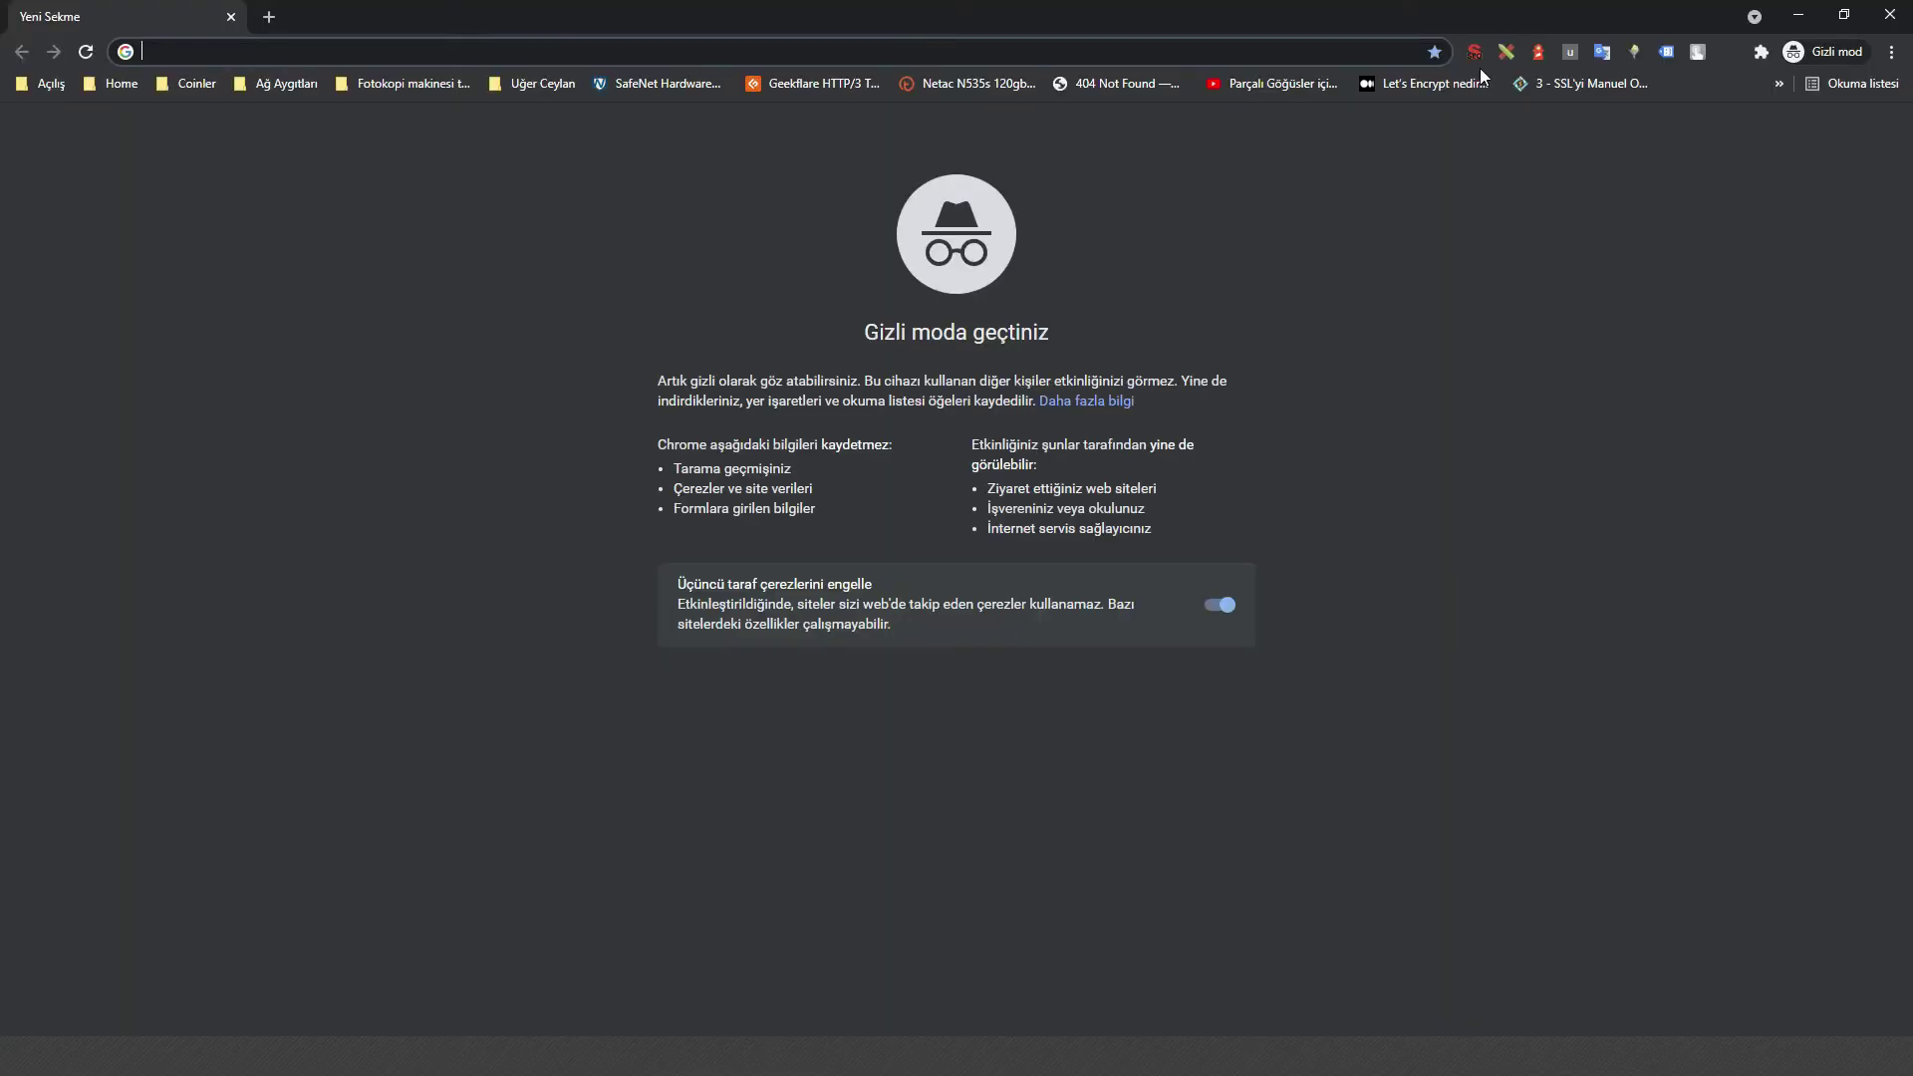
{"action": "type", "text": "wpro"}
{"action": "key", "text": "Return"}
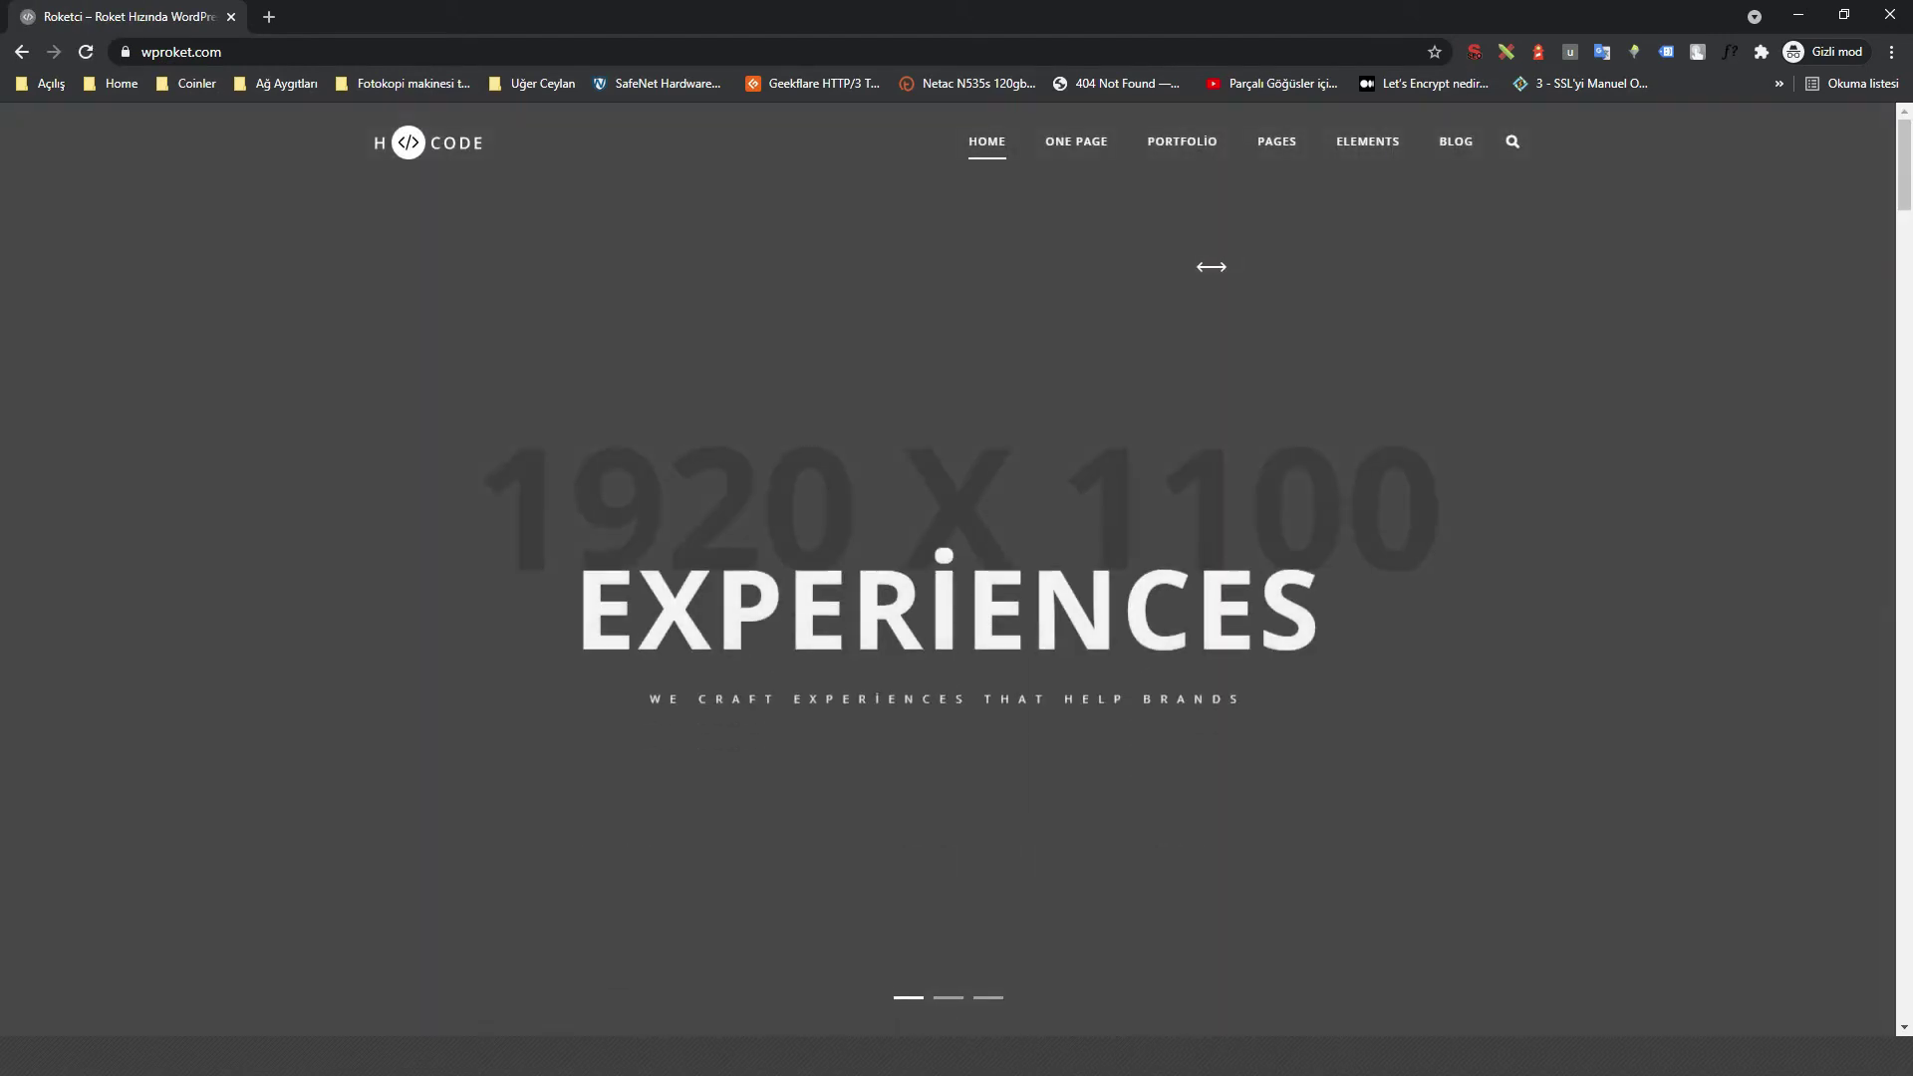
Record the reloaded page's network requests and check the classie.js response headers and remote address for the CDN.
{"action": "key", "text": "F12"}
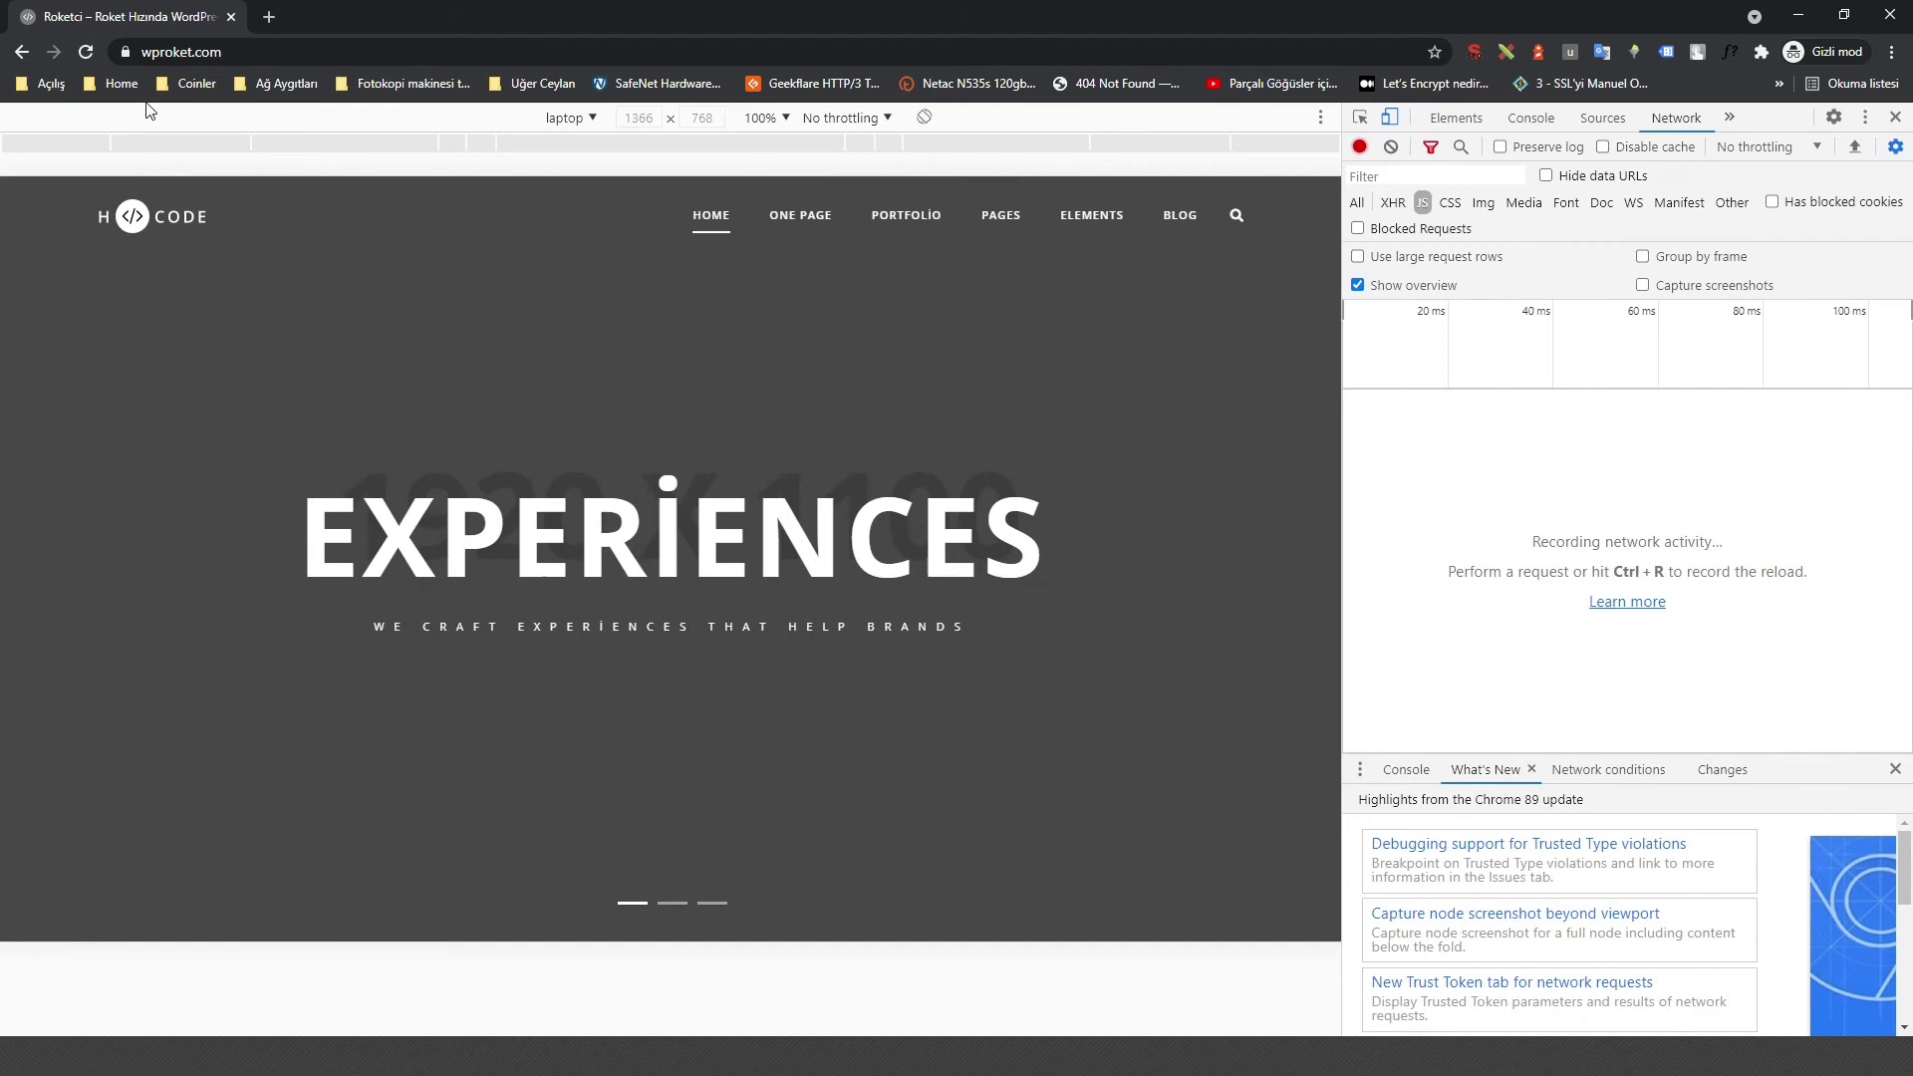
{"action": "left_click", "coordinate": [88, 53]}
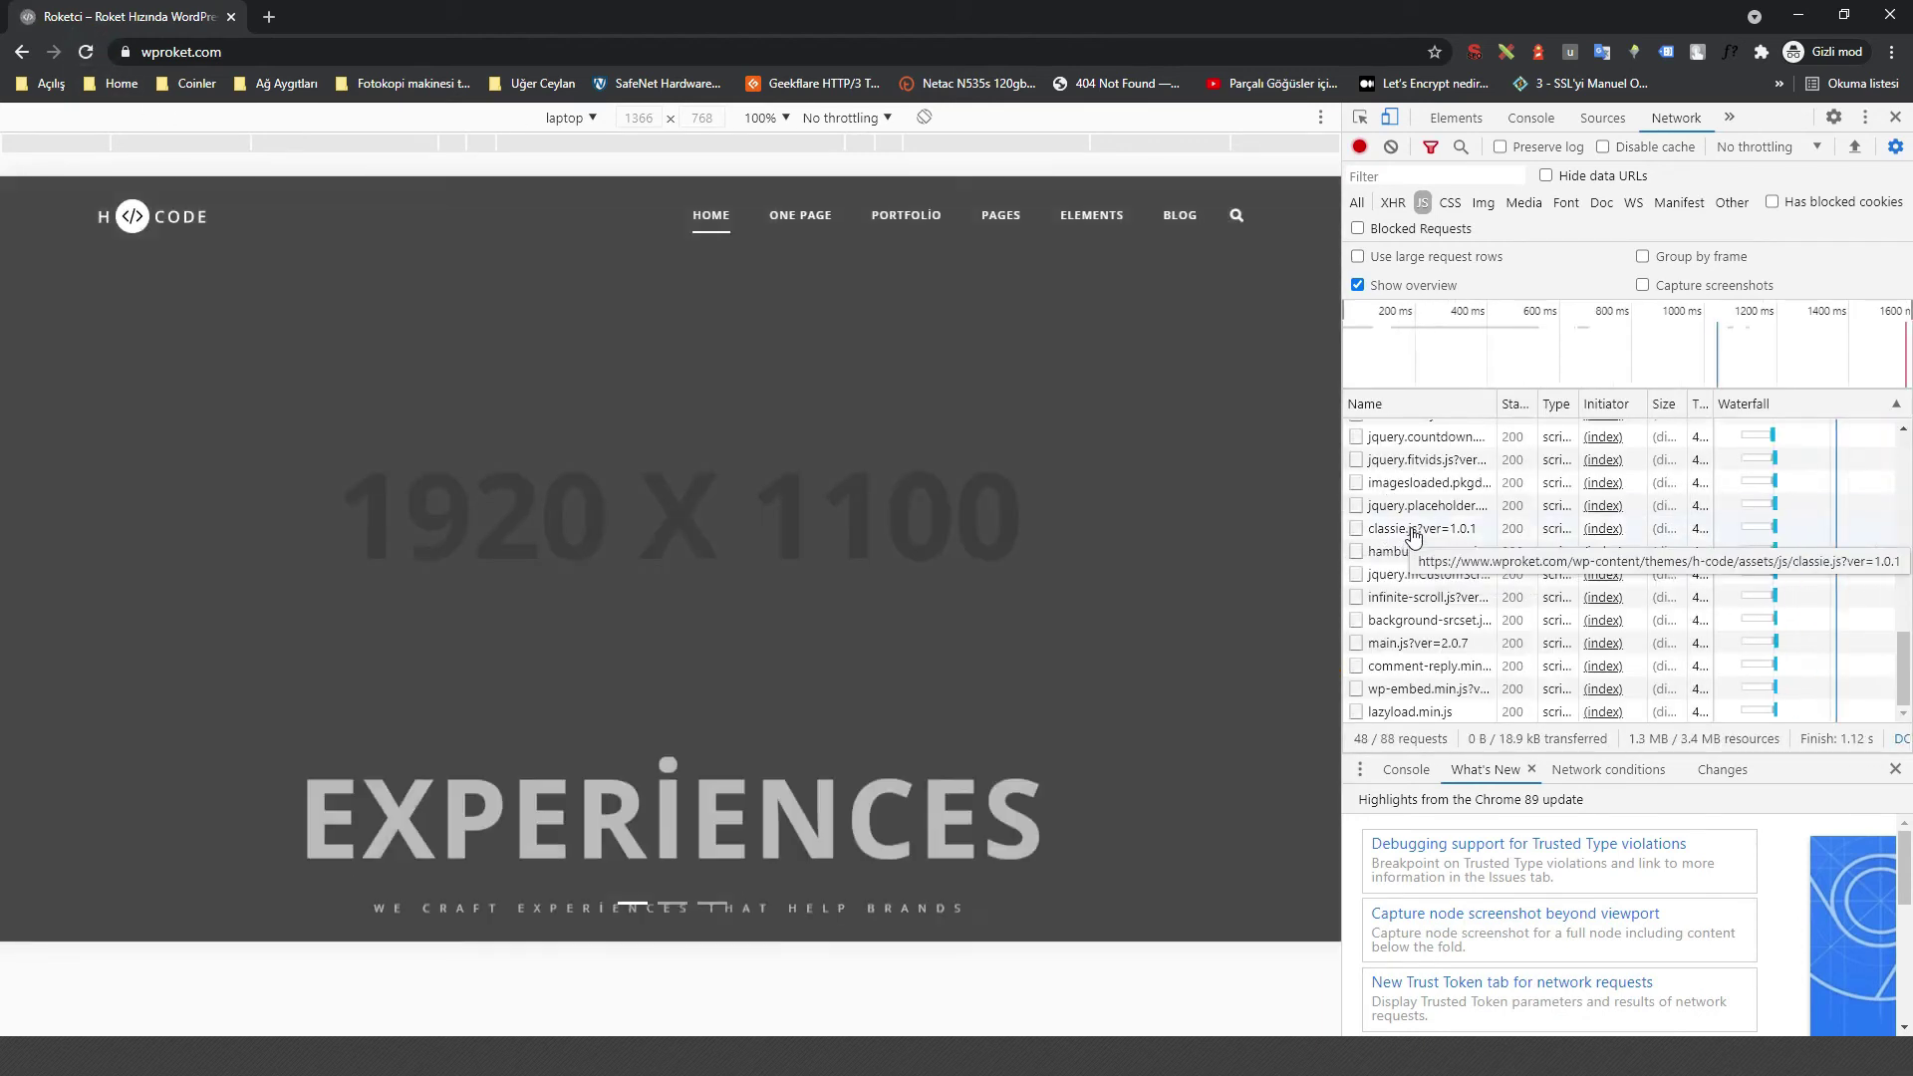
{"action": "left_click", "coordinate": [1414, 531]}
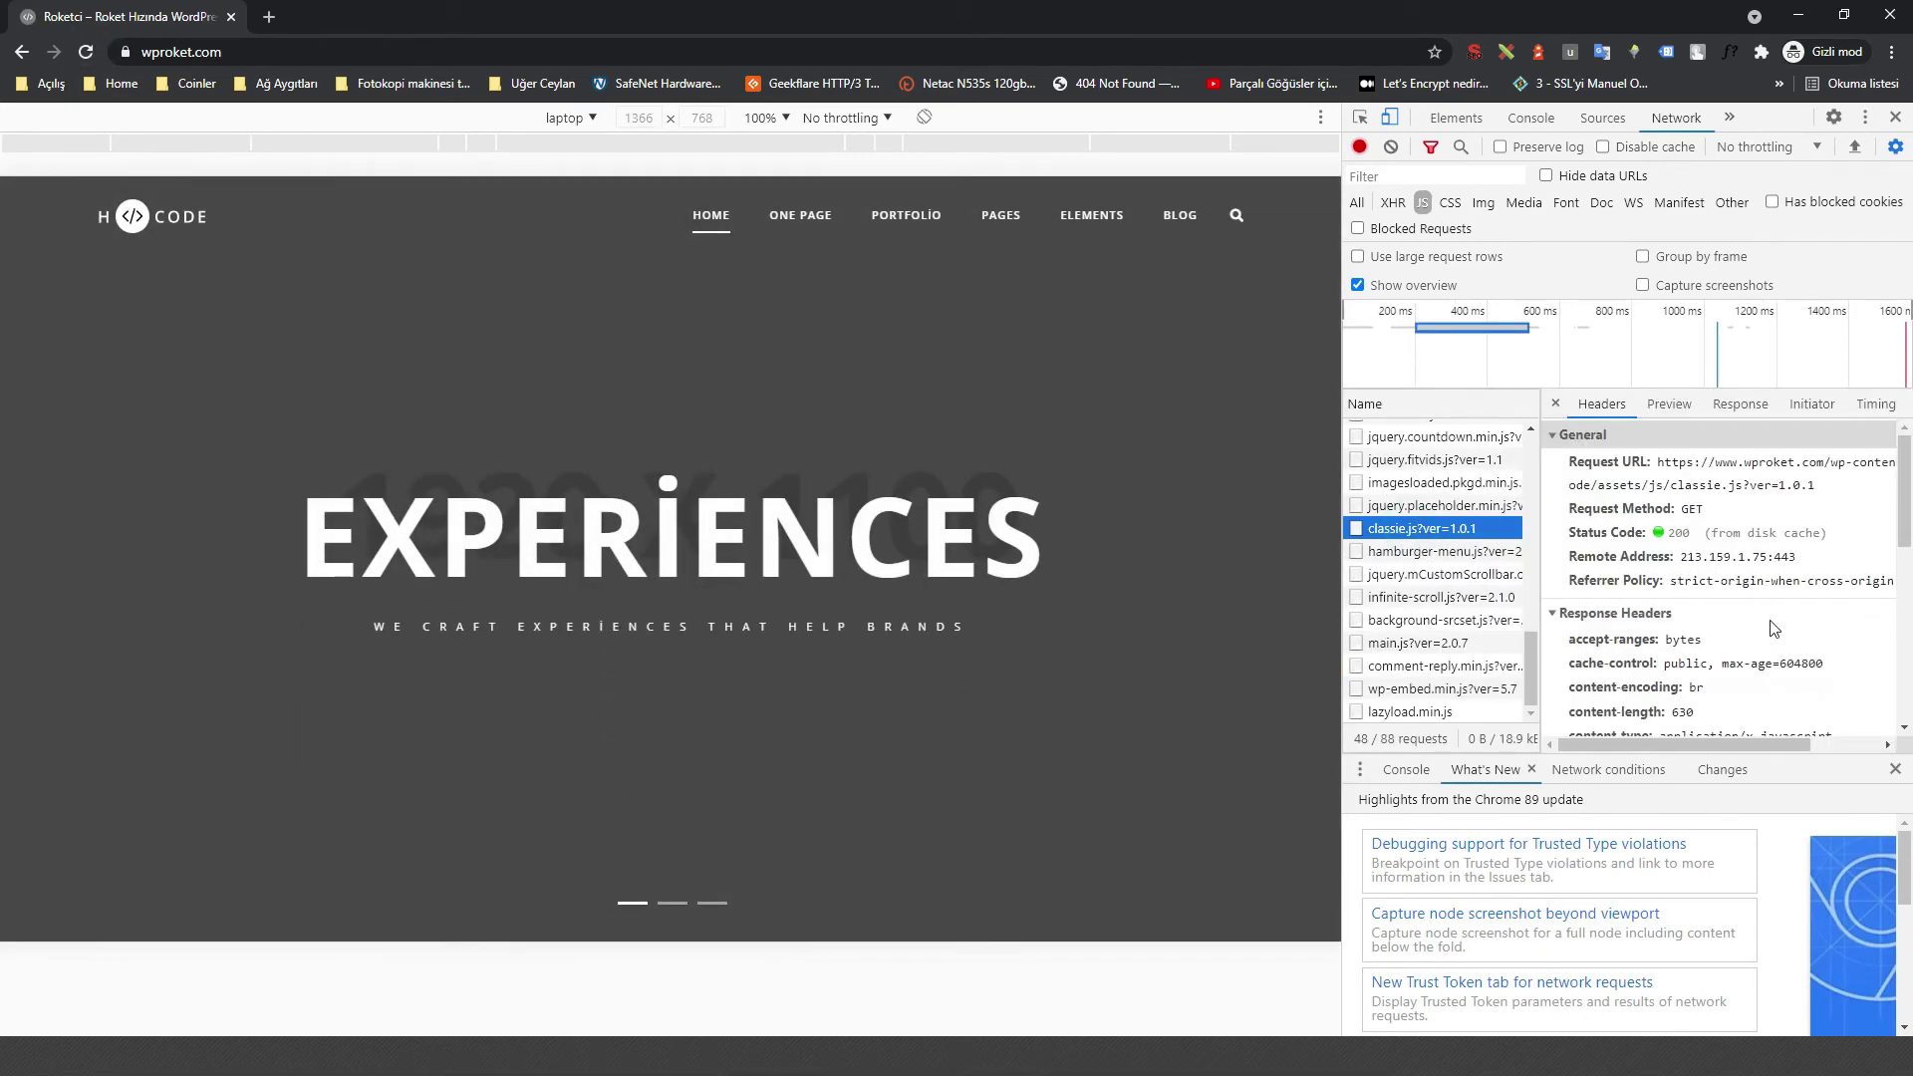
{"action": "scroll", "coordinate": [1774, 628], "scroll_direction": "down", "scroll_amount": 2}
{"action": "scroll", "coordinate": [1773, 638], "scroll_direction": "down", "scroll_amount": 1}
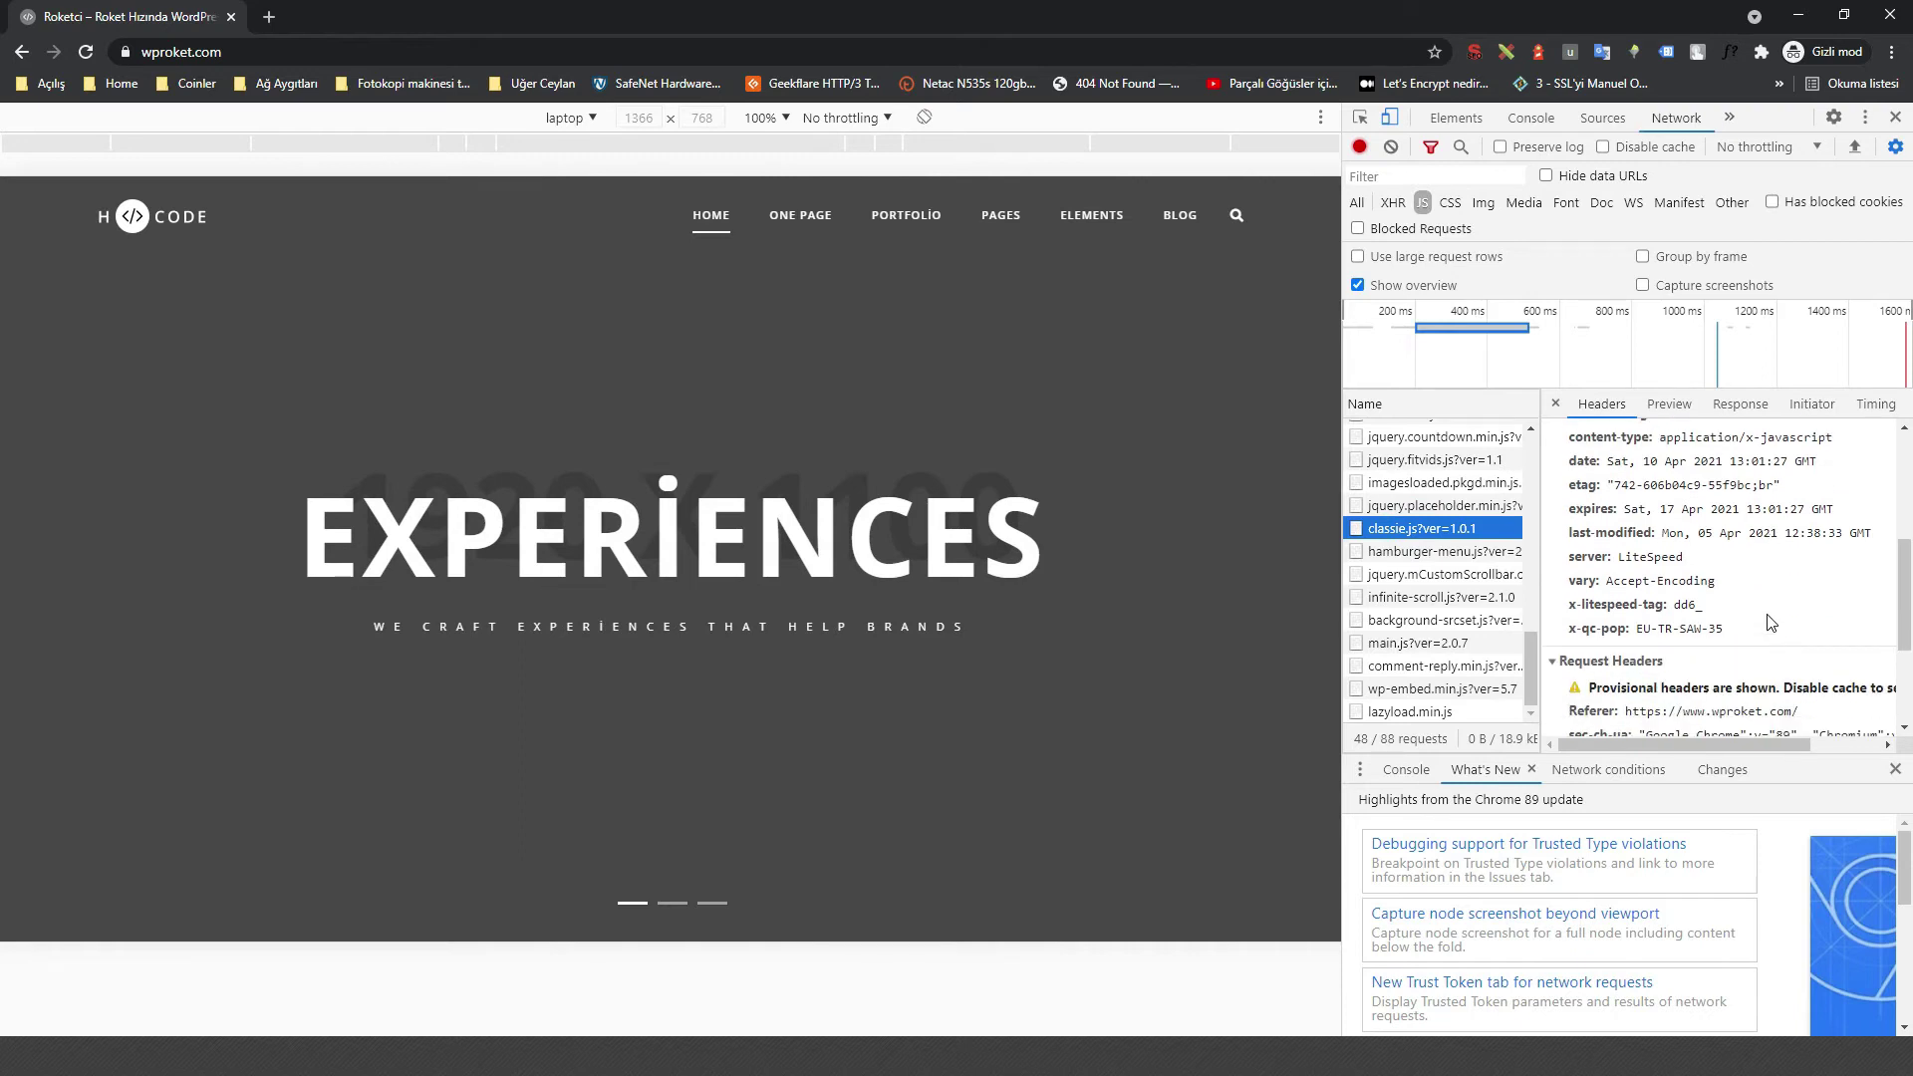
{"action": "scroll", "coordinate": [1769, 622], "scroll_direction": "up", "scroll_amount": 3}
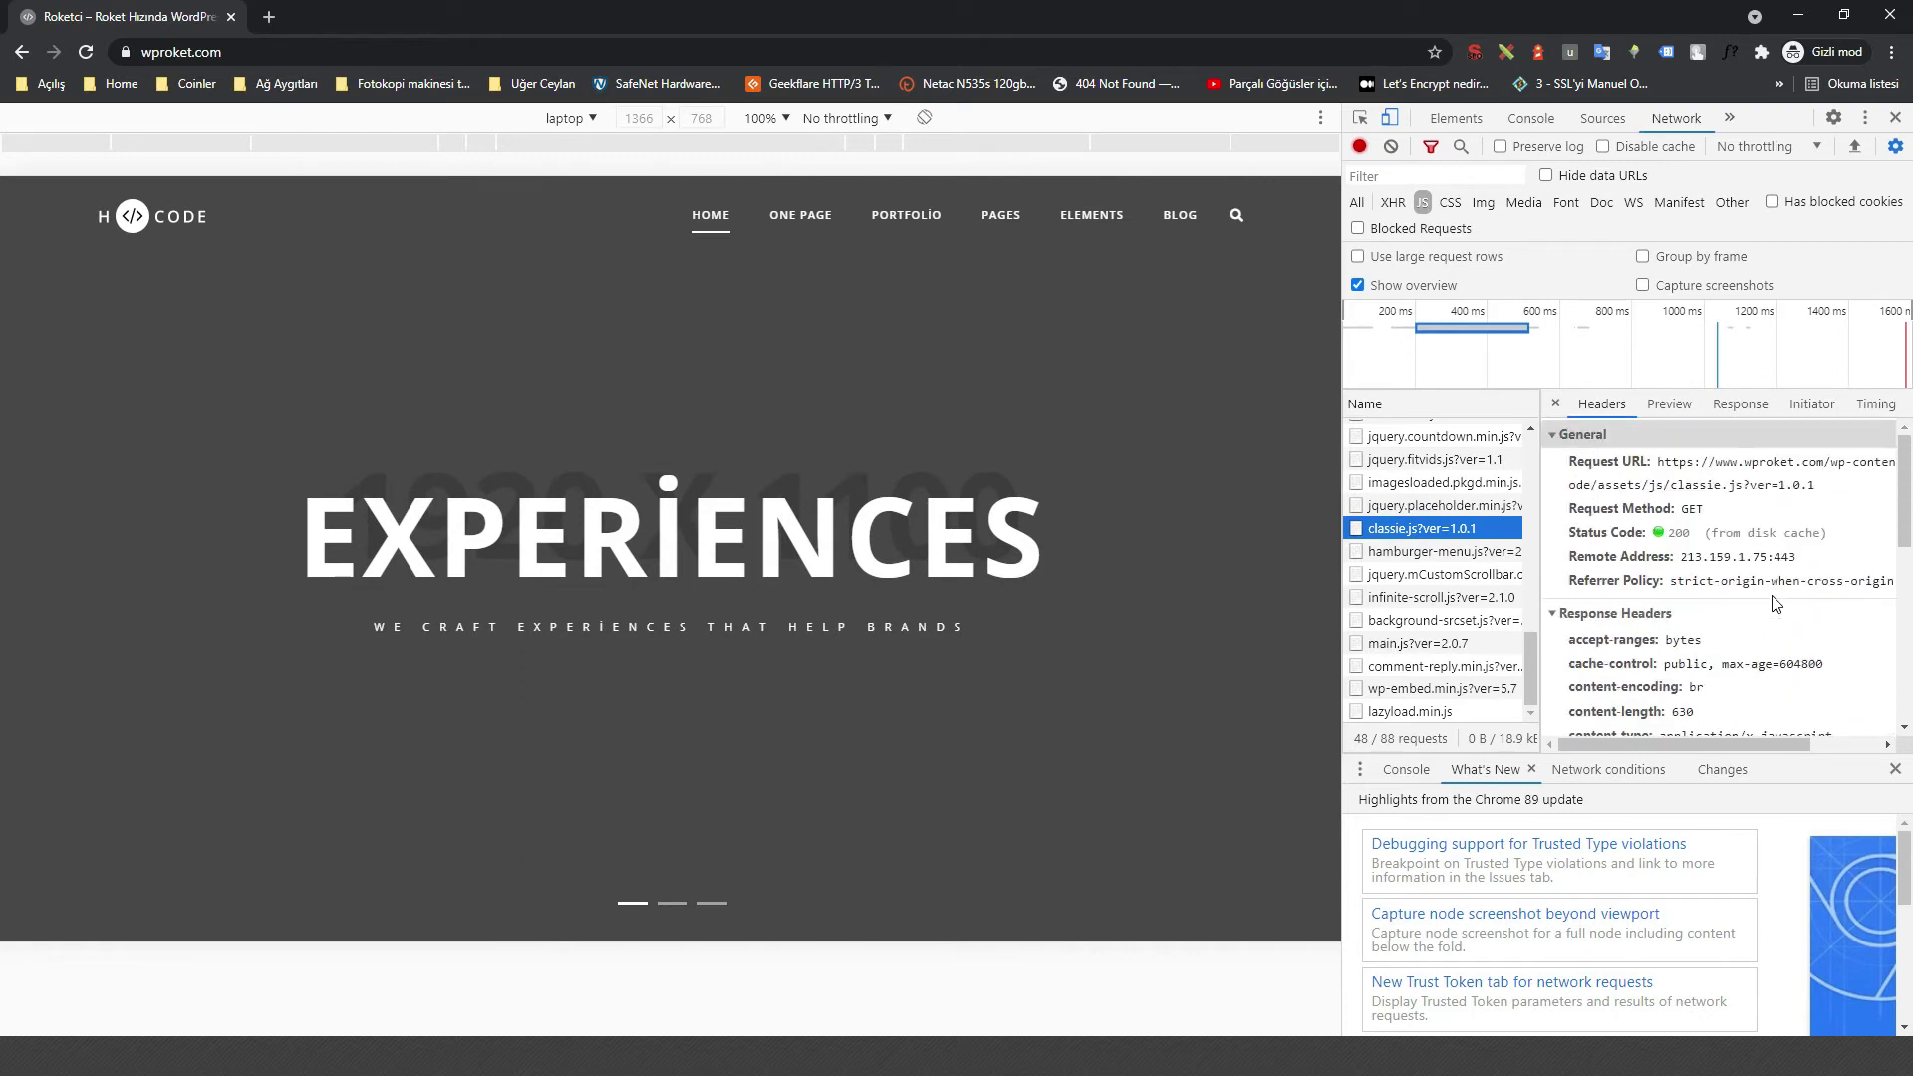
{"action": "left_click", "coordinate": [1684, 565]}
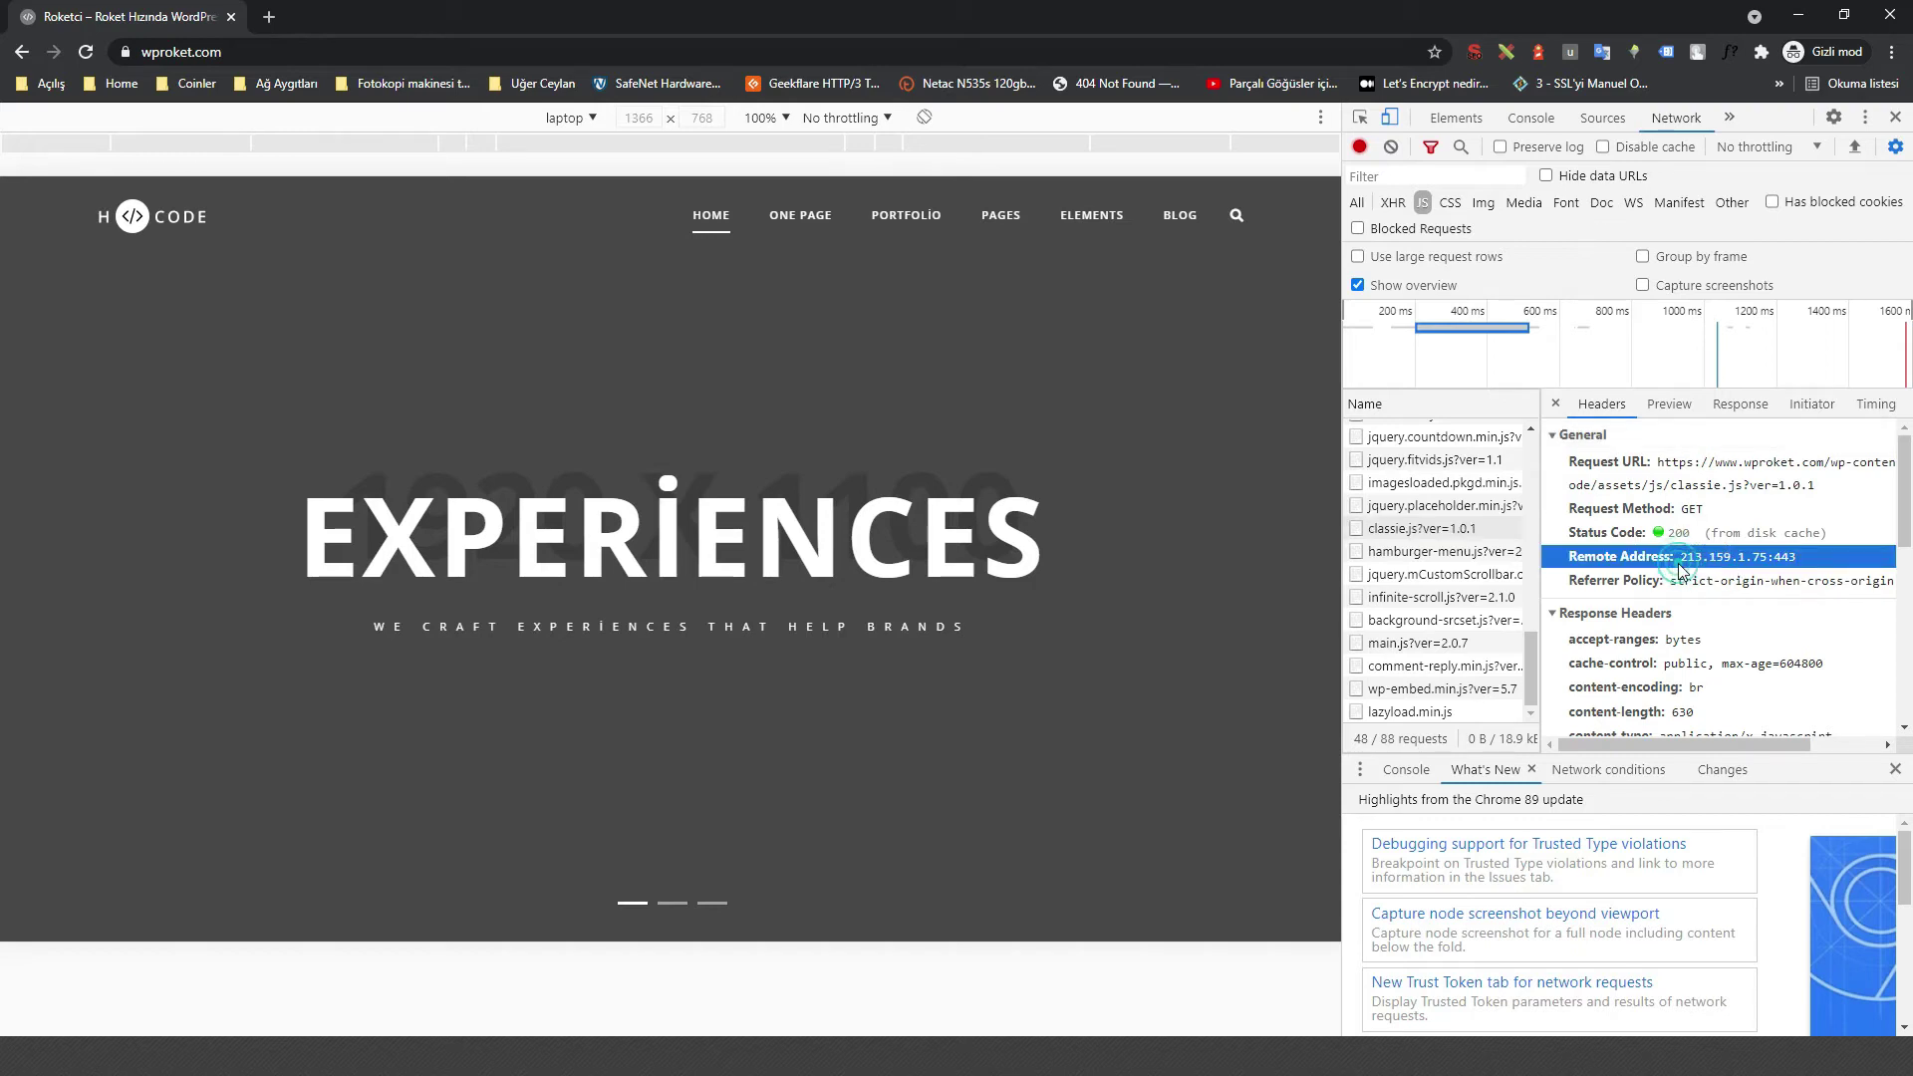
Highlight the remote IP address in the classie.js request details and read through its full response headers.
{"action": "left_click_drag", "start_coordinate": [1682, 567], "coordinate": [1766, 564]}
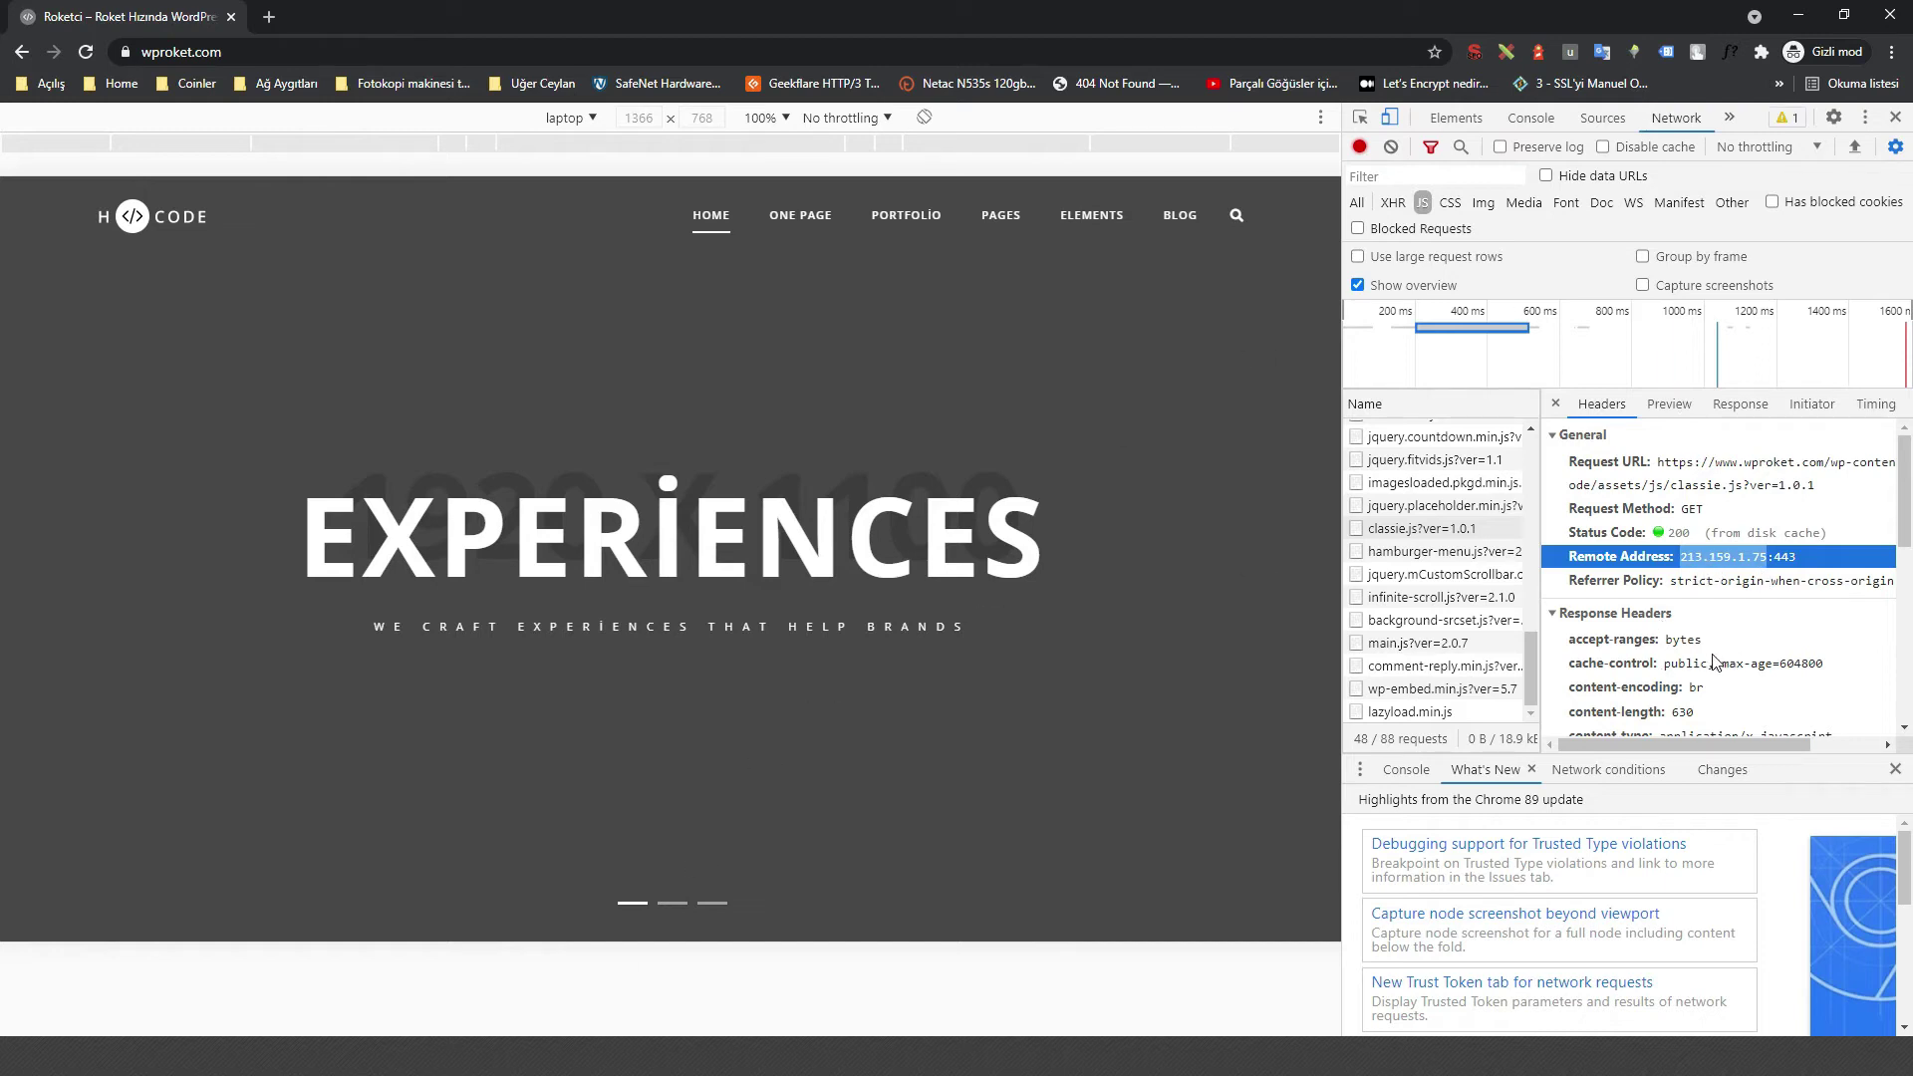
{"action": "scroll", "coordinate": [1712, 660], "scroll_direction": "down", "scroll_amount": 3}
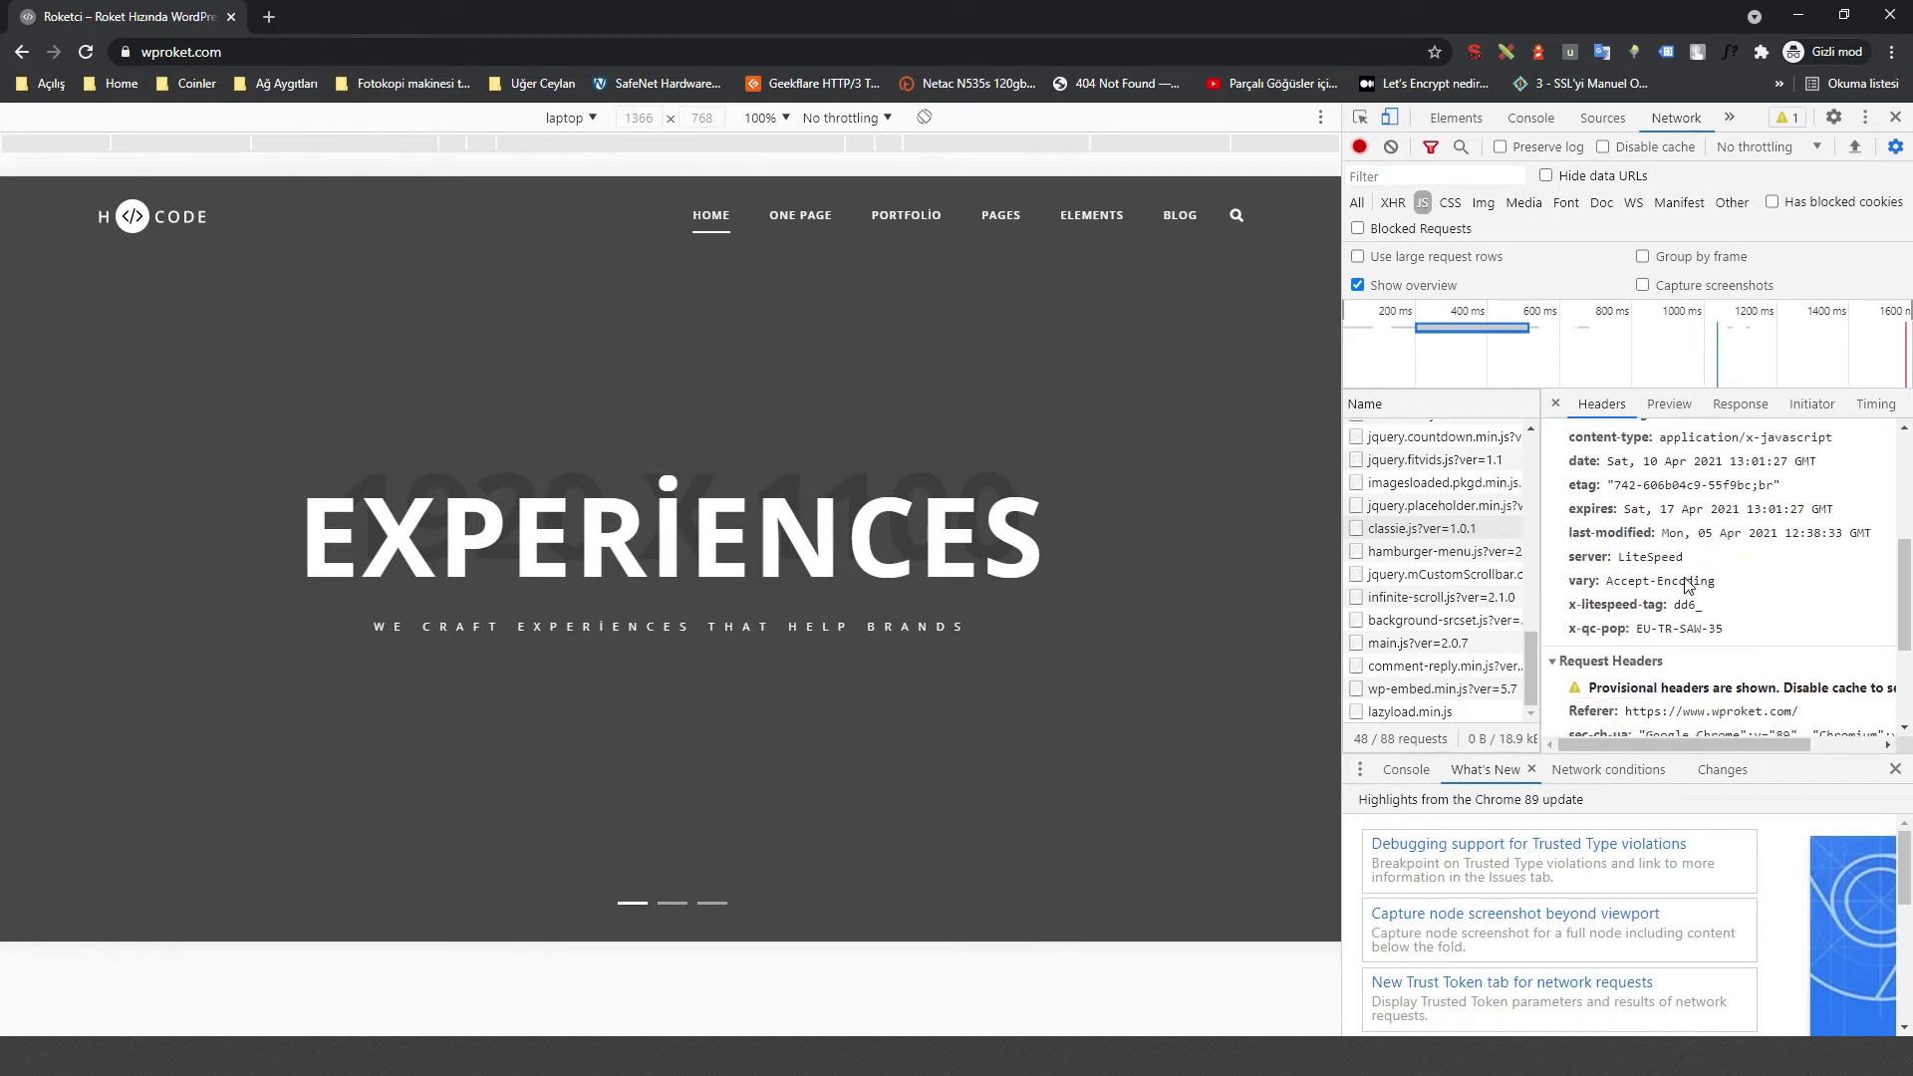
{"action": "scroll", "coordinate": [1684, 619], "scroll_direction": "up", "scroll_amount": 4}
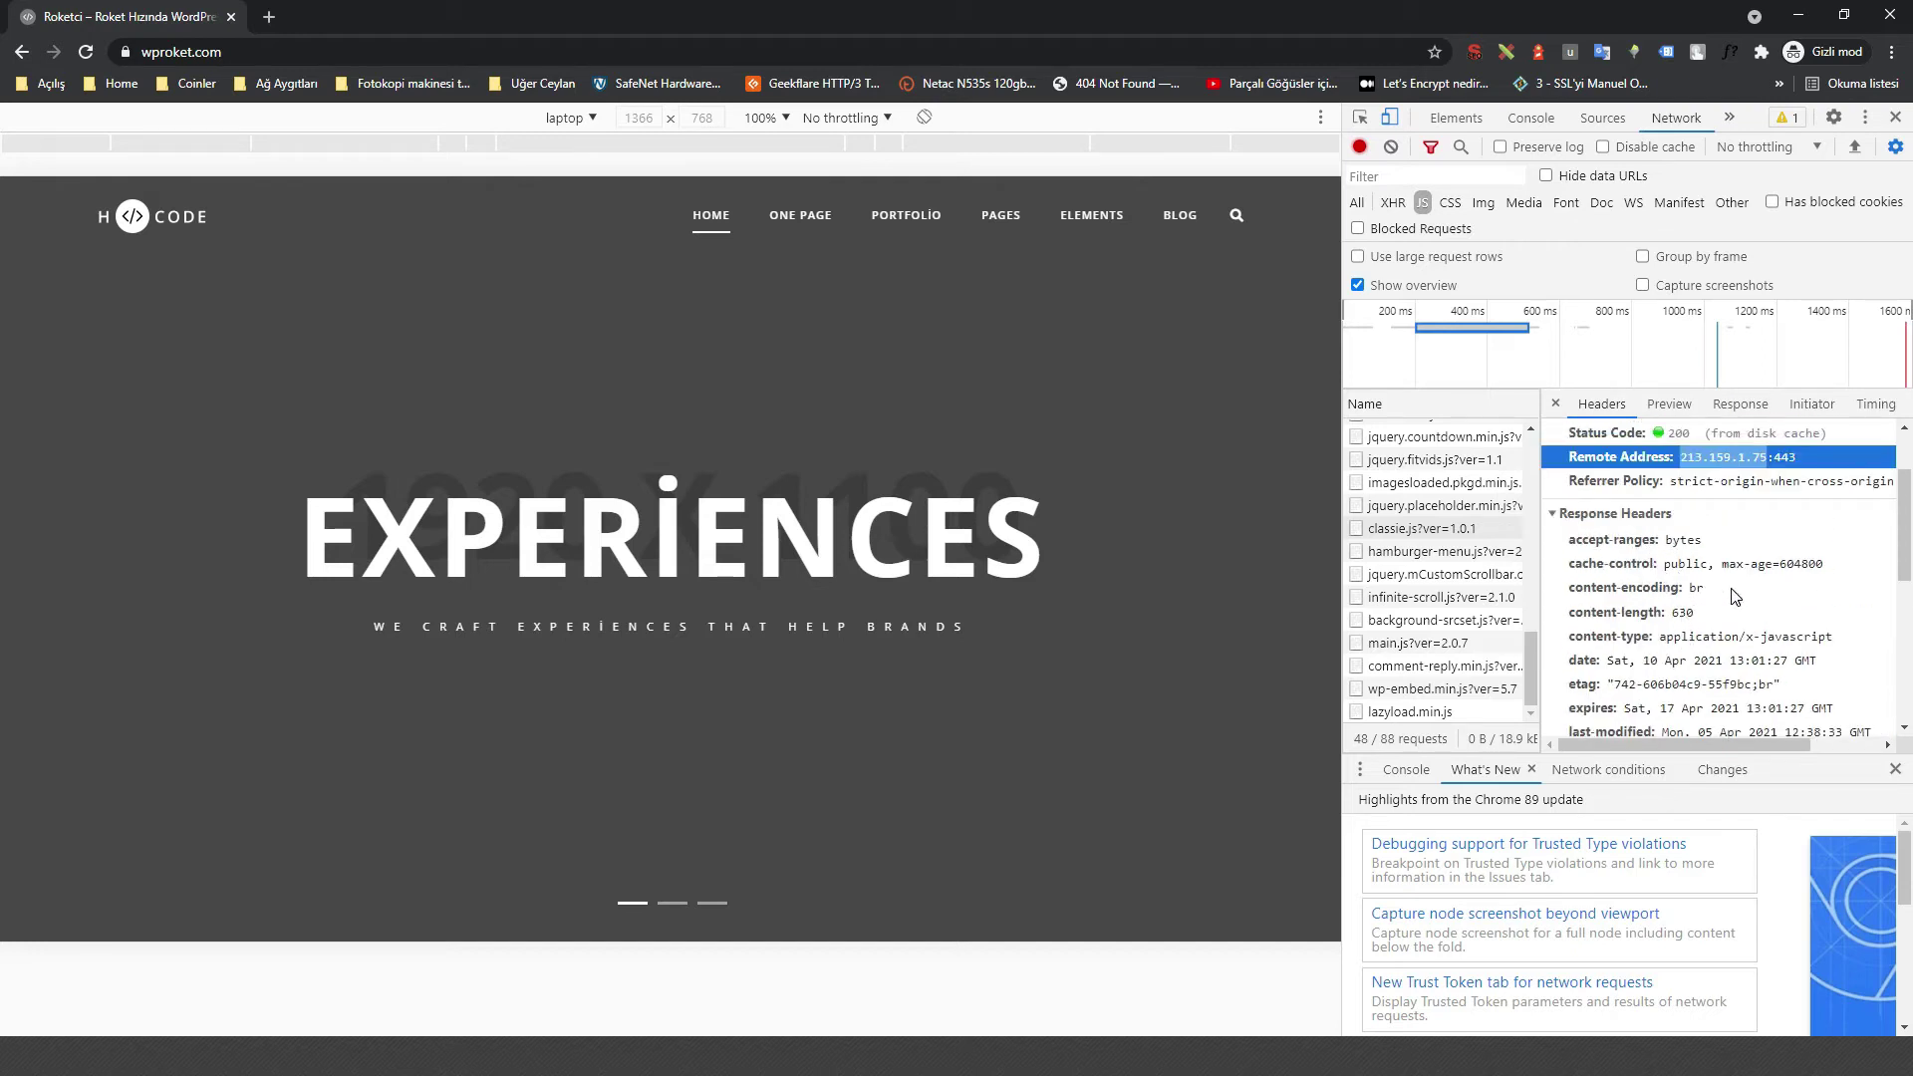
{"action": "scroll", "coordinate": [1729, 594], "scroll_direction": "down", "scroll_amount": 2}
{"action": "scroll", "coordinate": [1726, 598], "scroll_direction": "down", "scroll_amount": 1}
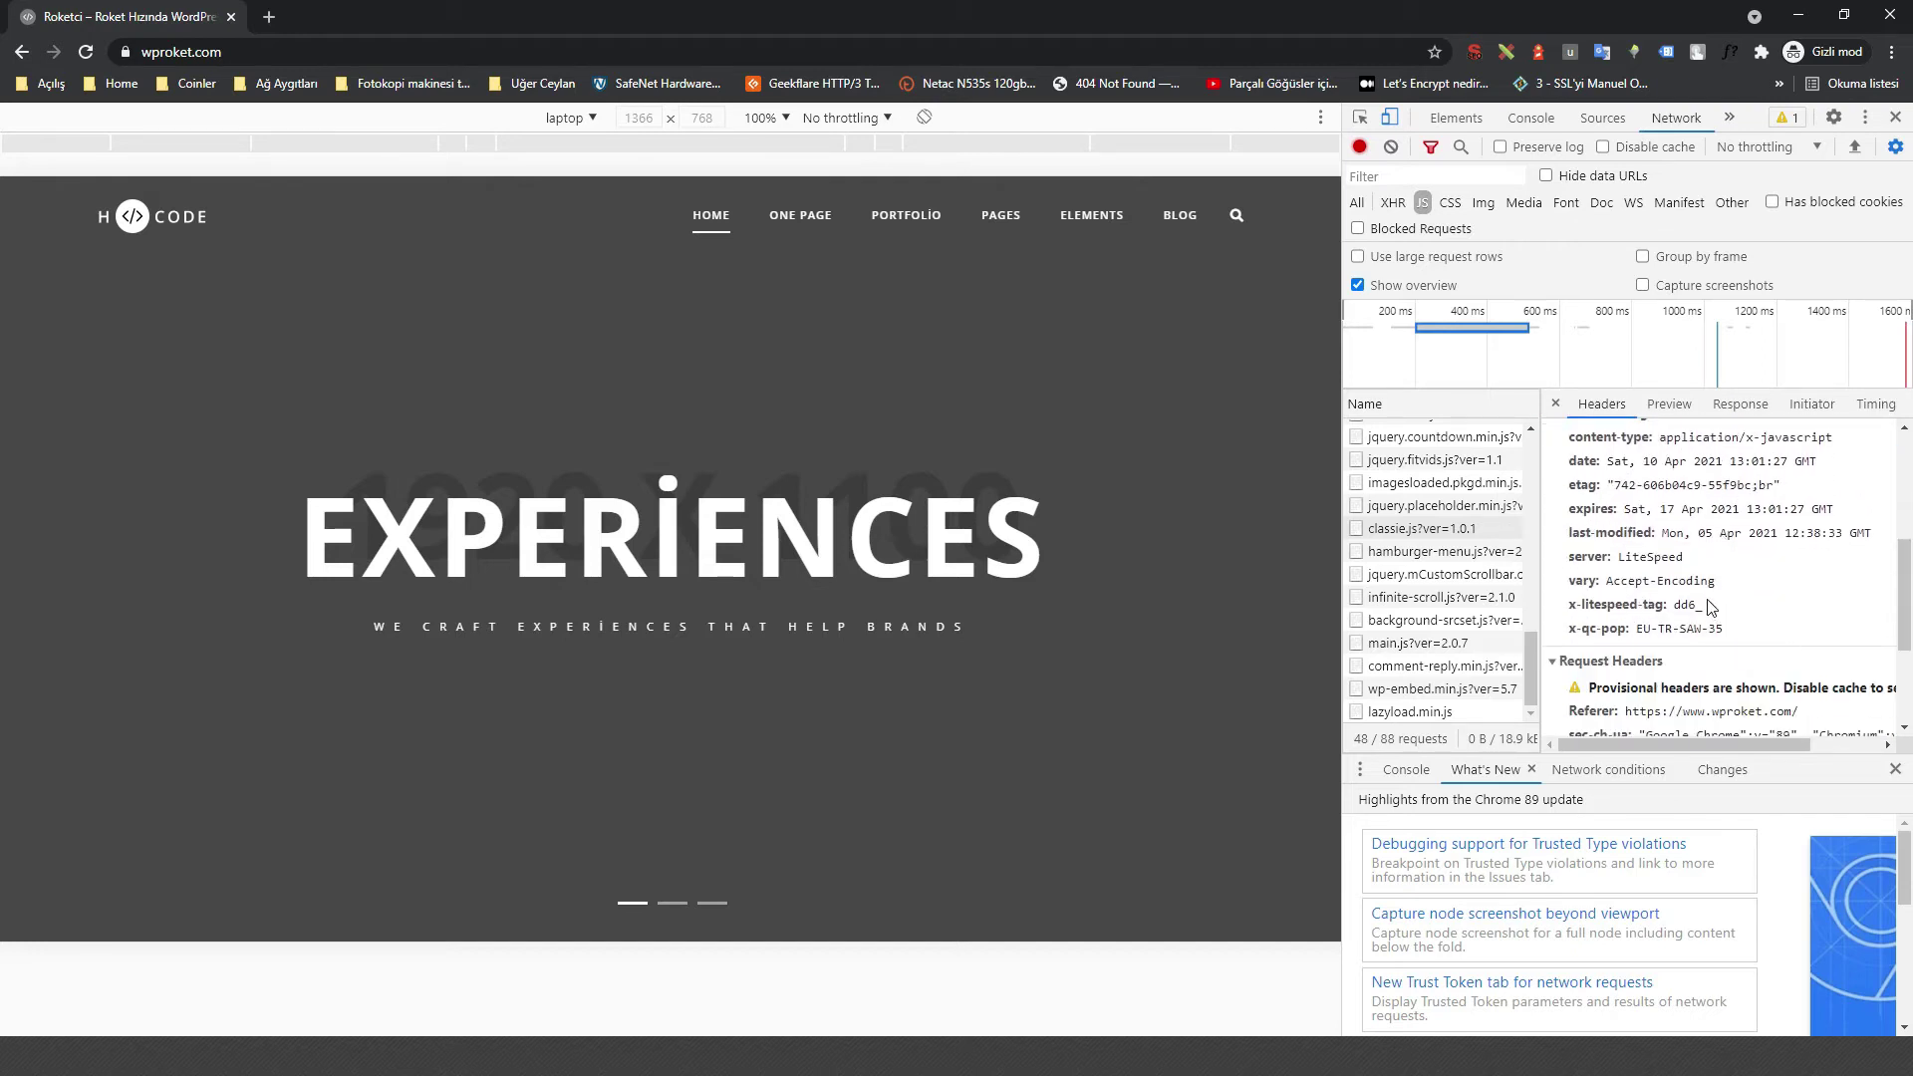
{"action": "scroll", "coordinate": [1605, 608], "scroll_direction": "down", "scroll_amount": 2}
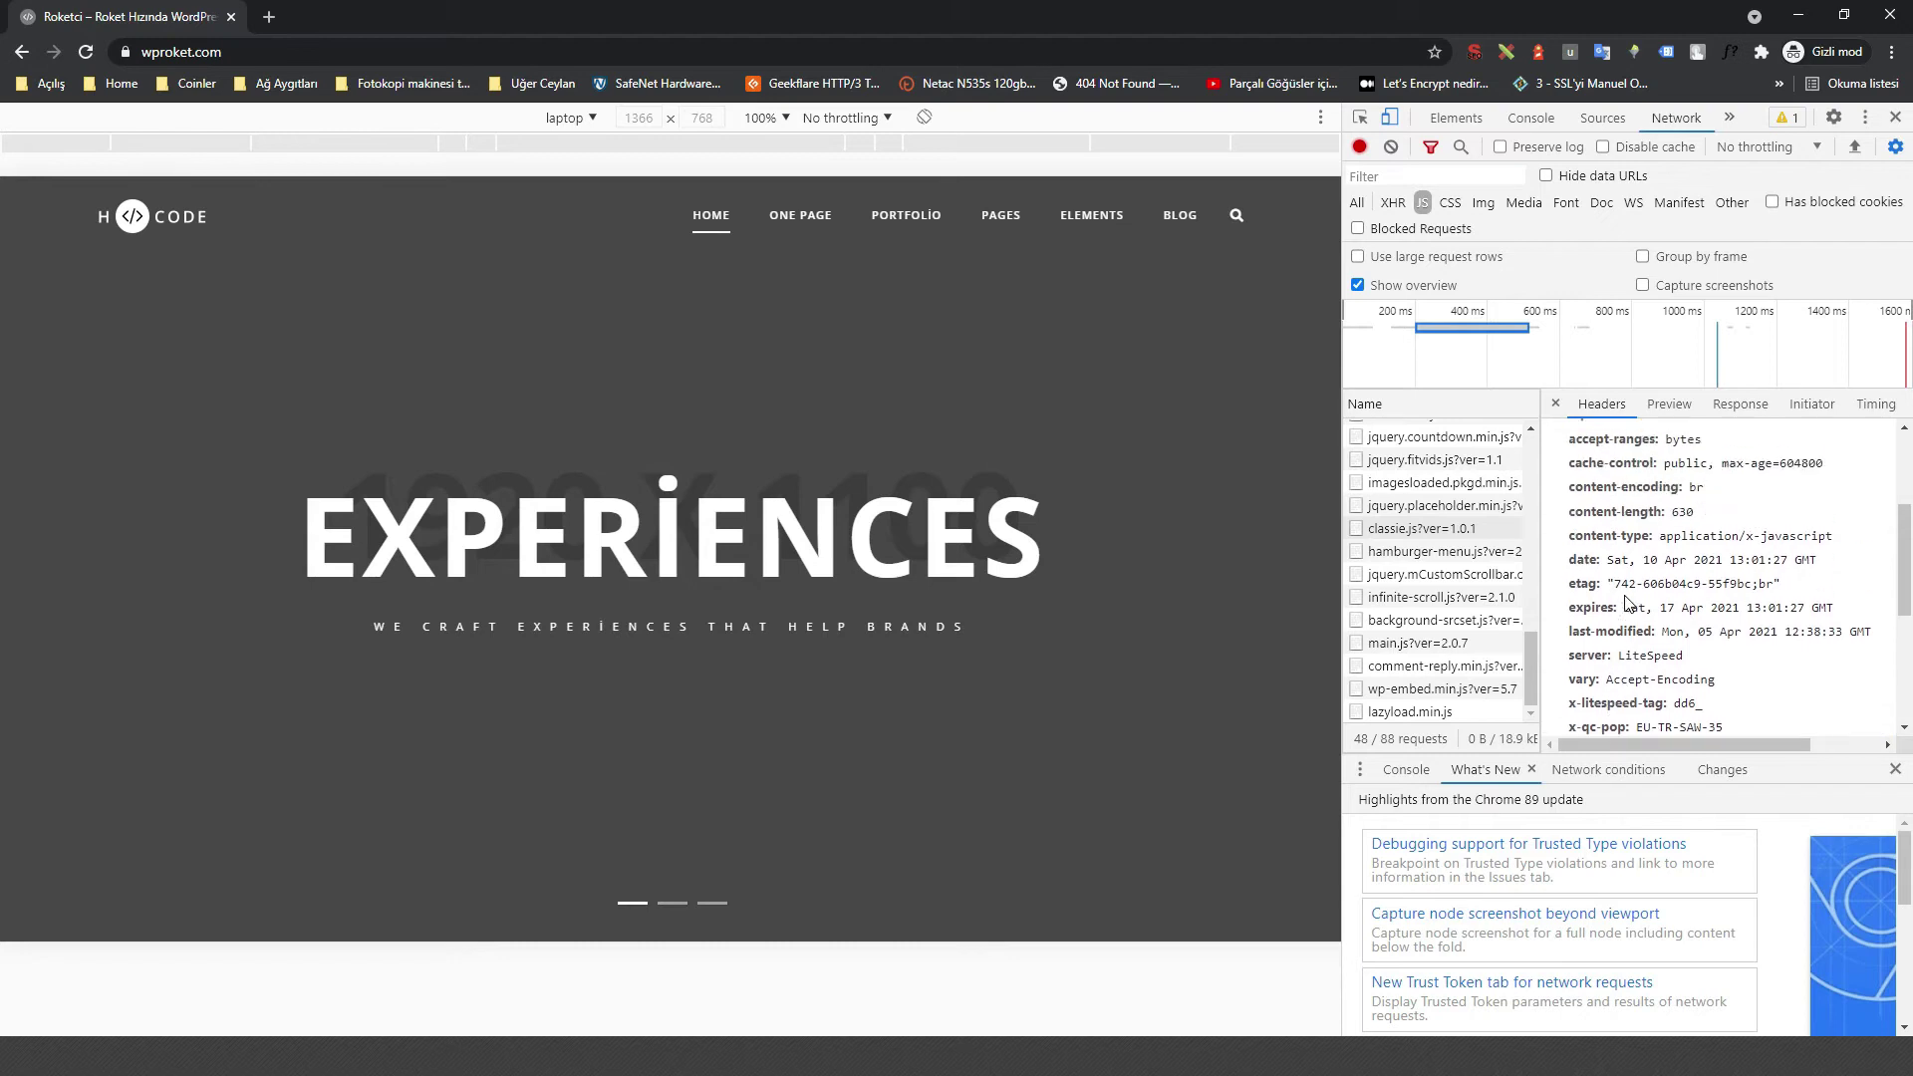
{"action": "scroll", "coordinate": [1645, 610], "scroll_direction": "up", "scroll_amount": 3}
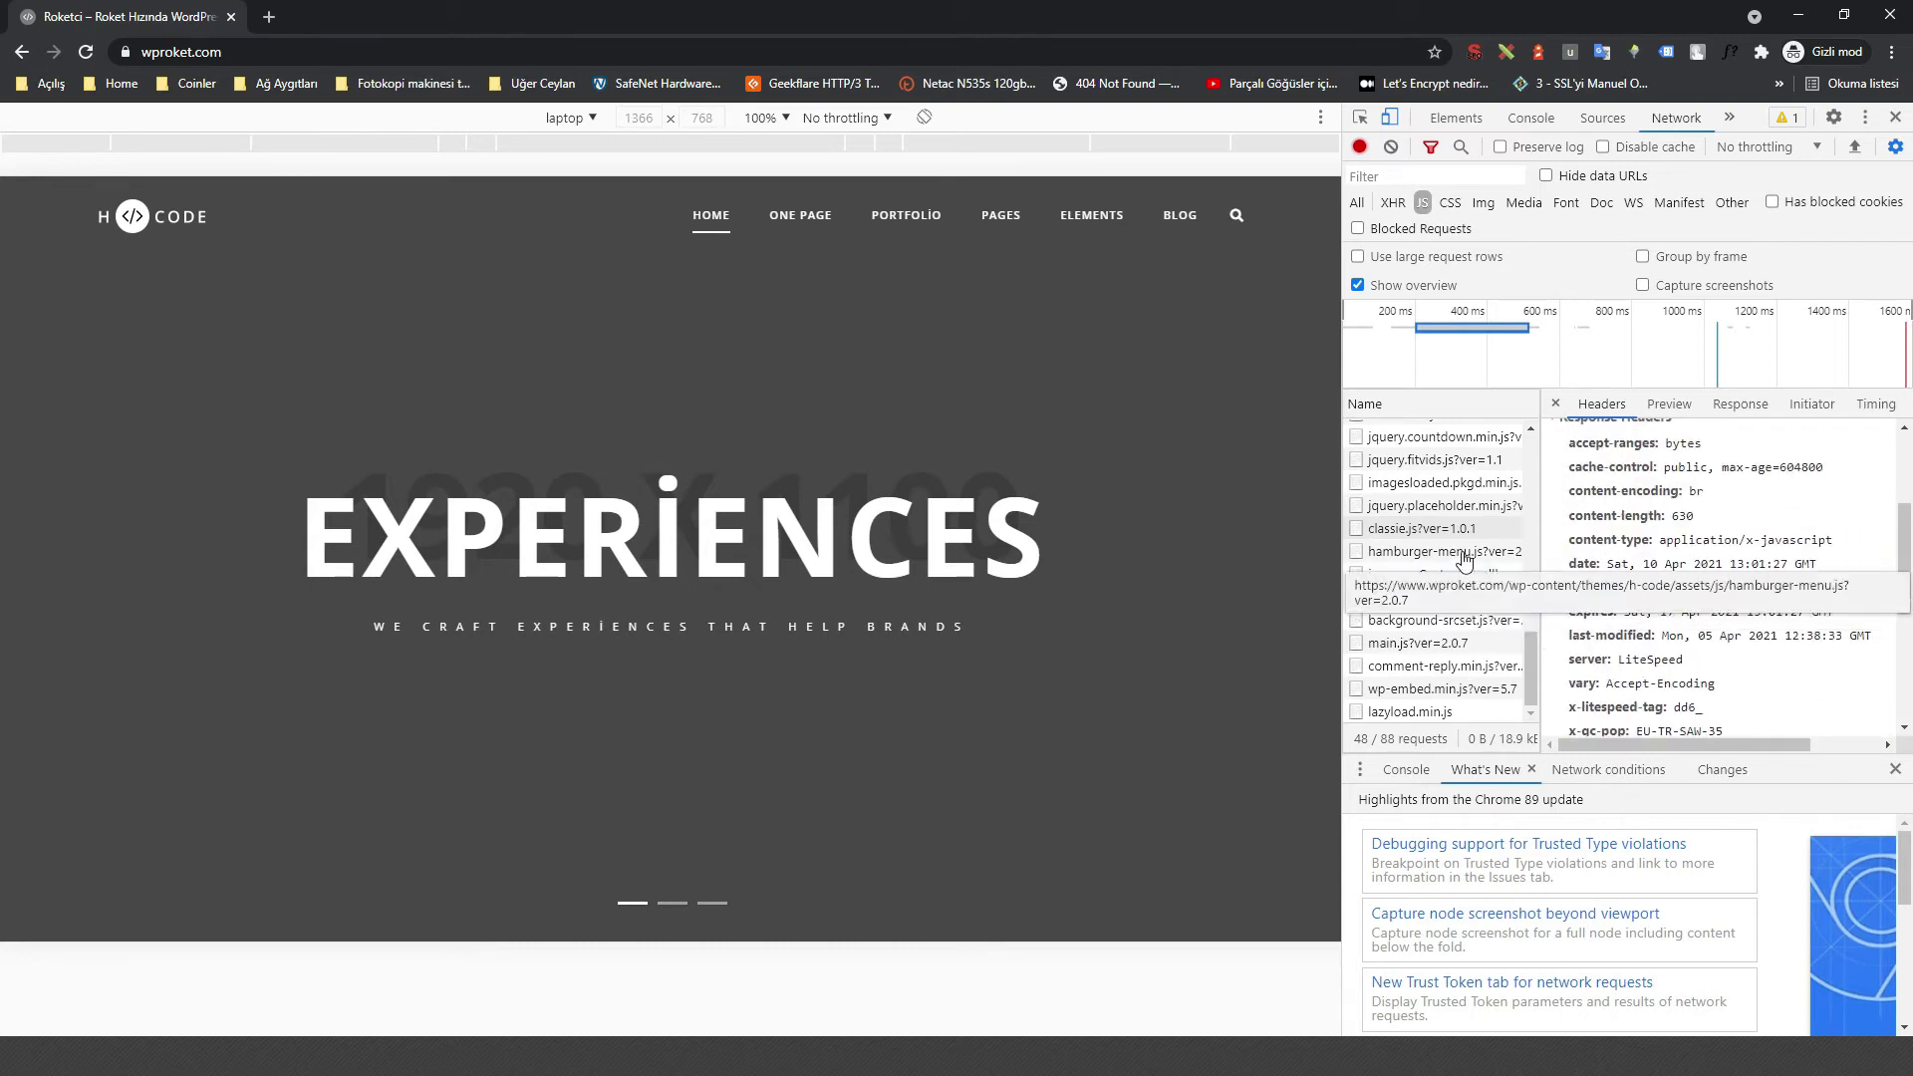
{"action": "scroll", "coordinate": [1753, 641], "scroll_direction": "up", "scroll_amount": 2}
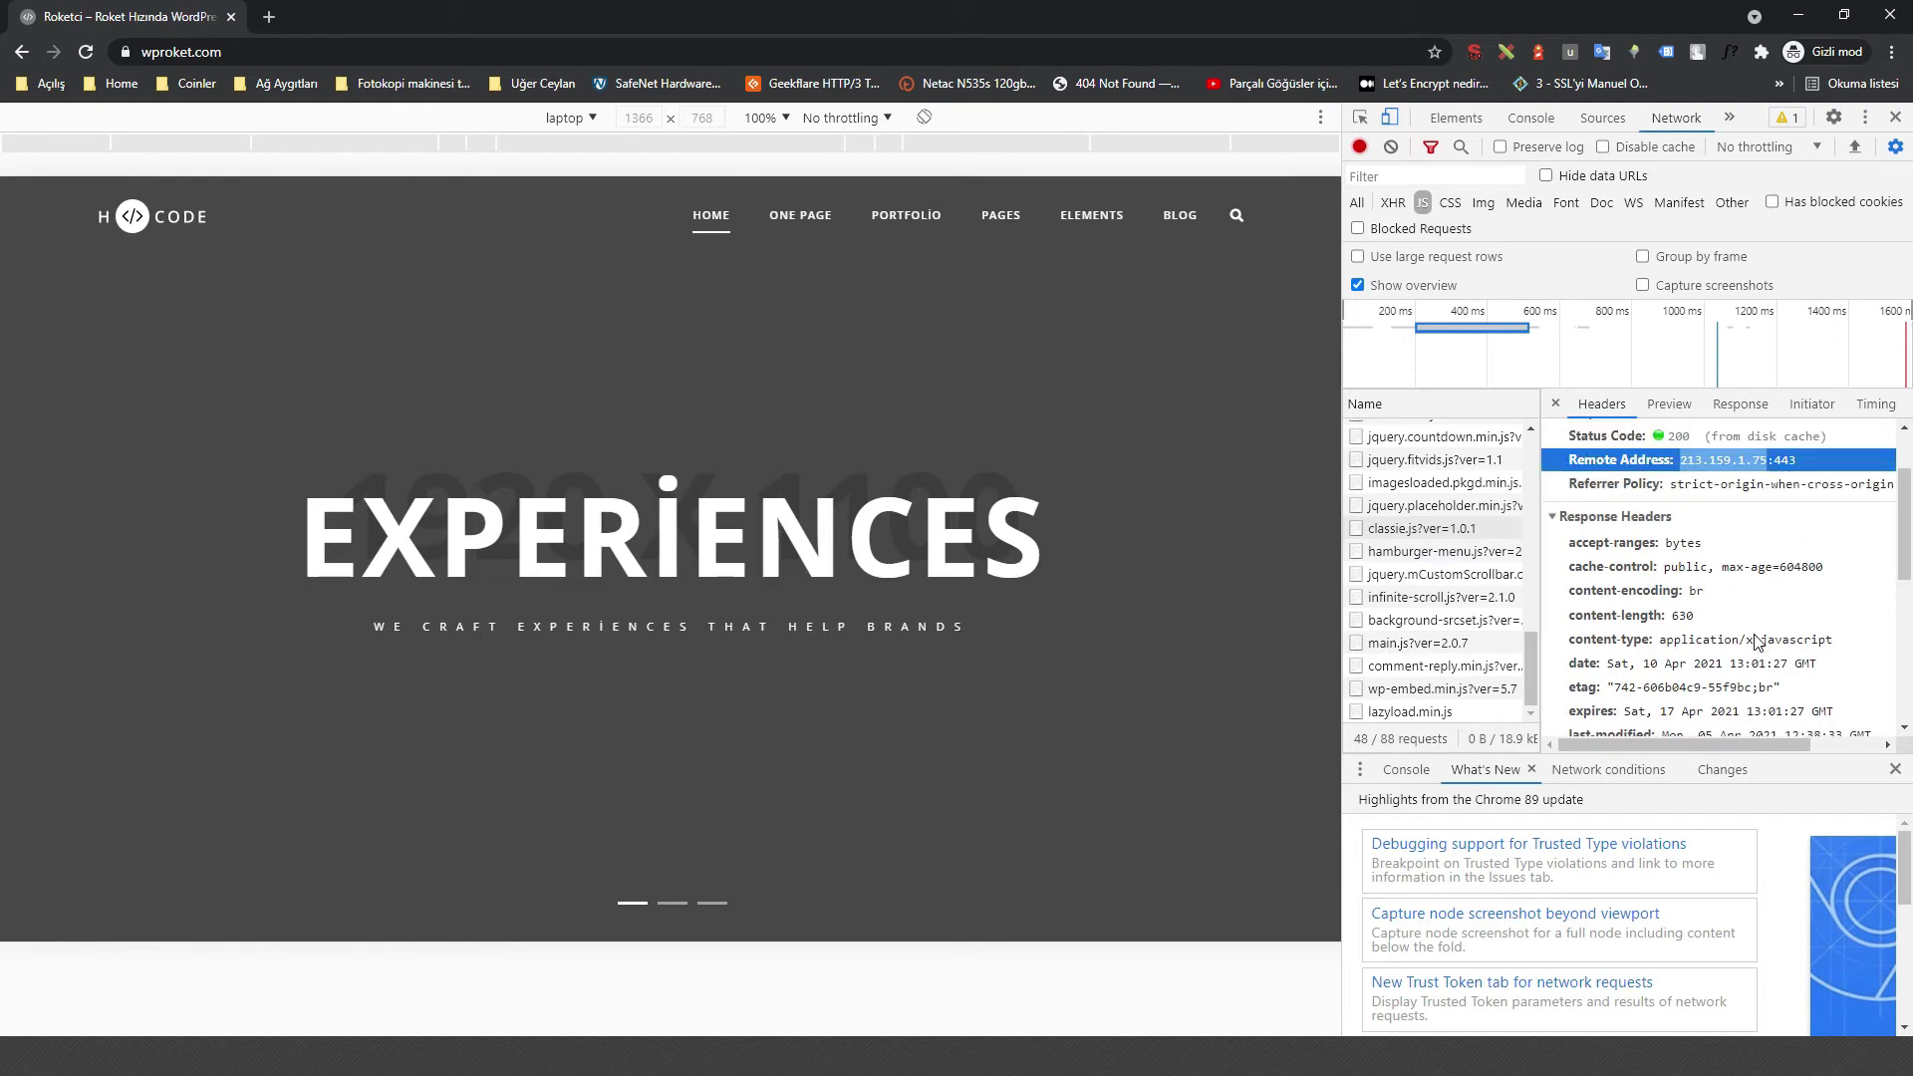
Inspect the response headers of main.js and wp-embed.min.js, and highlight the x-qc-pop header for wp-embed.min.js.
{"action": "left_click", "coordinate": [1416, 646]}
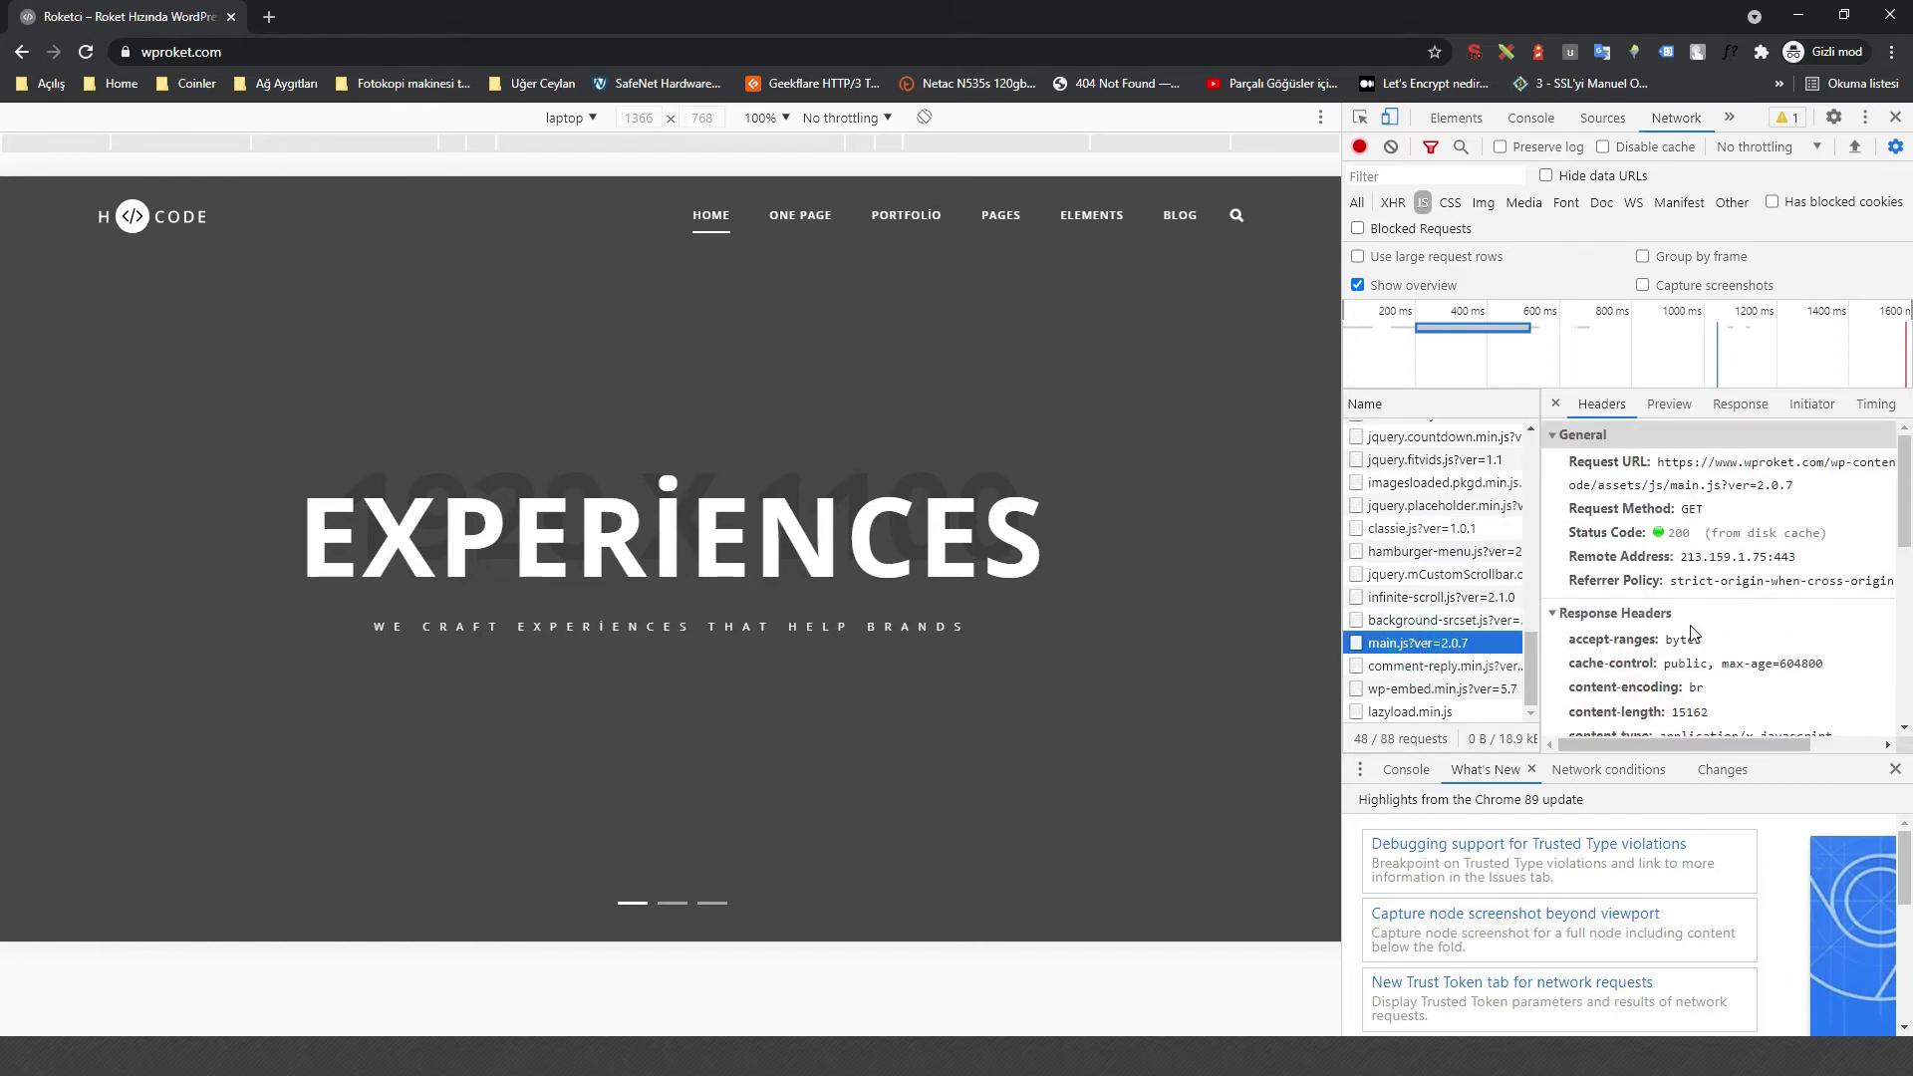
{"action": "scroll", "coordinate": [1694, 635], "scroll_direction": "down", "scroll_amount": 3}
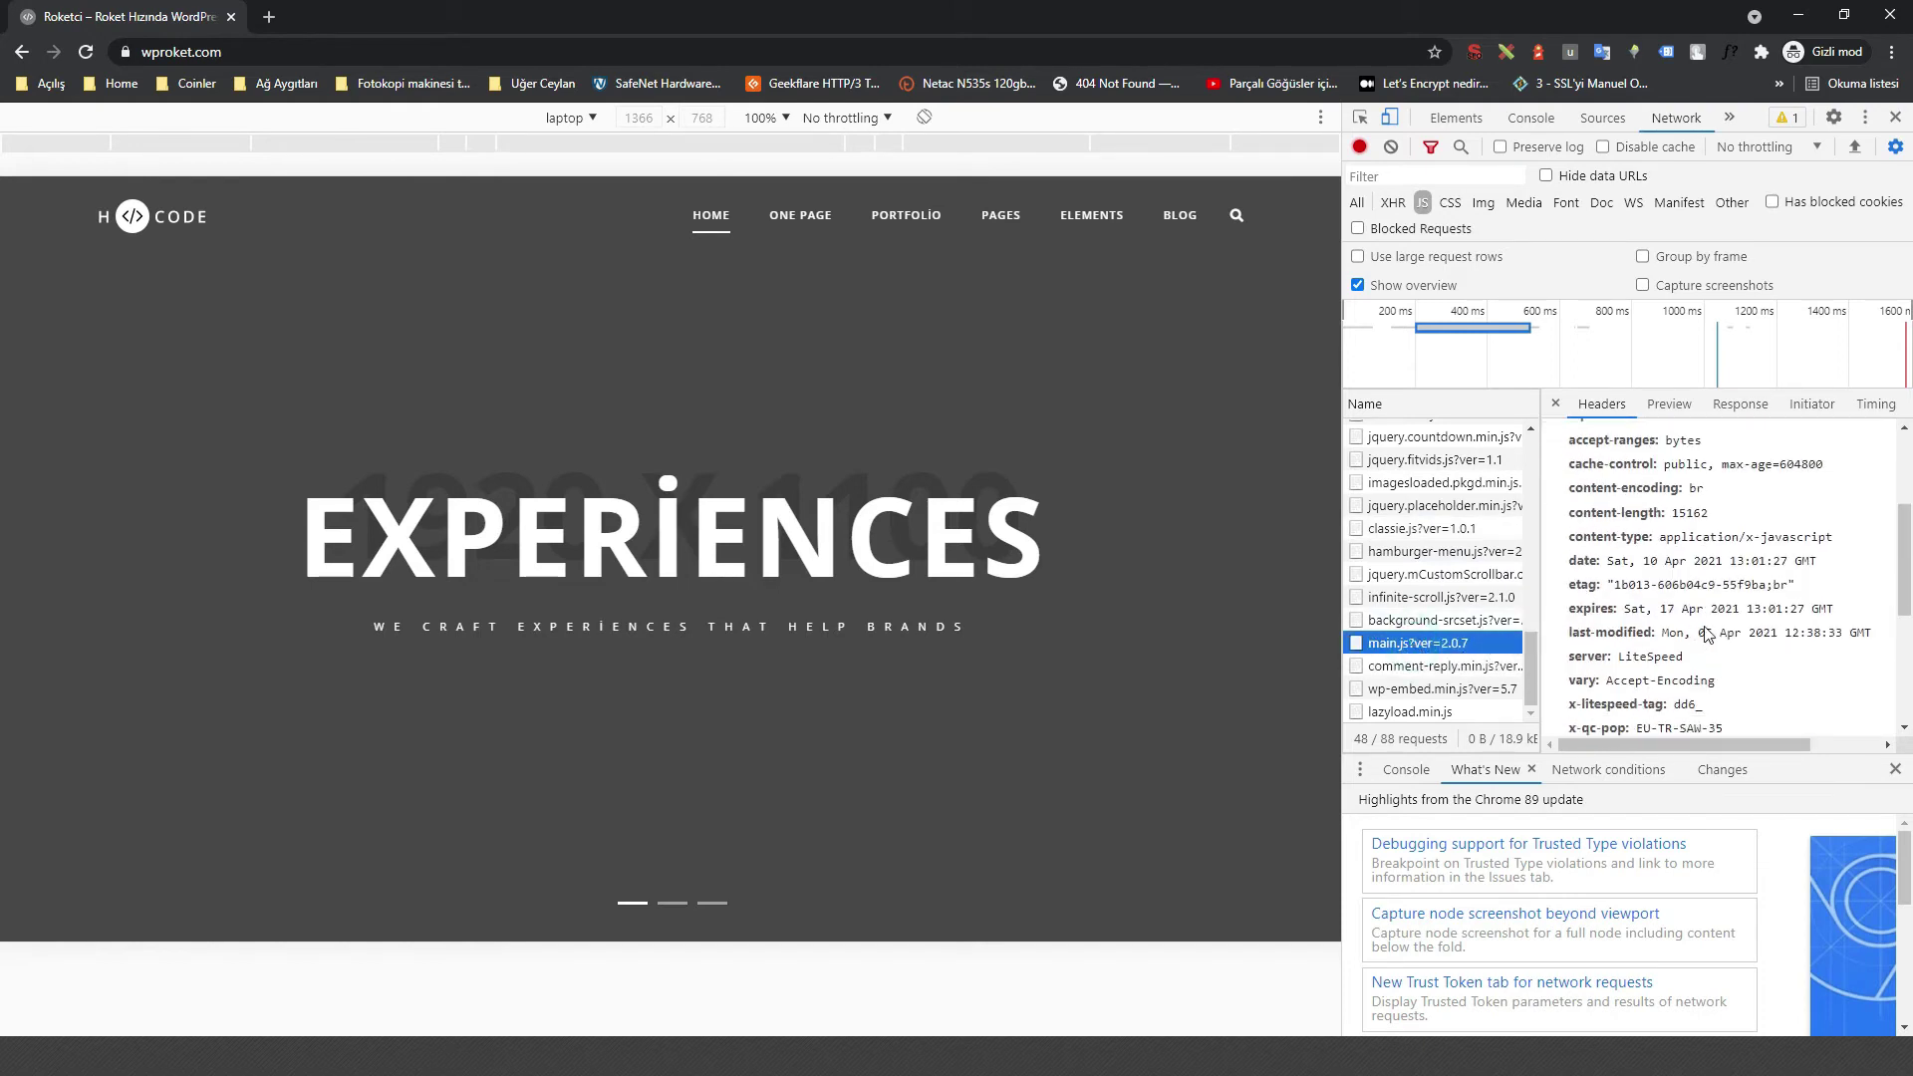
{"action": "left_click", "coordinate": [1439, 688]}
{"action": "scroll", "coordinate": [1701, 650], "scroll_direction": "down", "scroll_amount": 3}
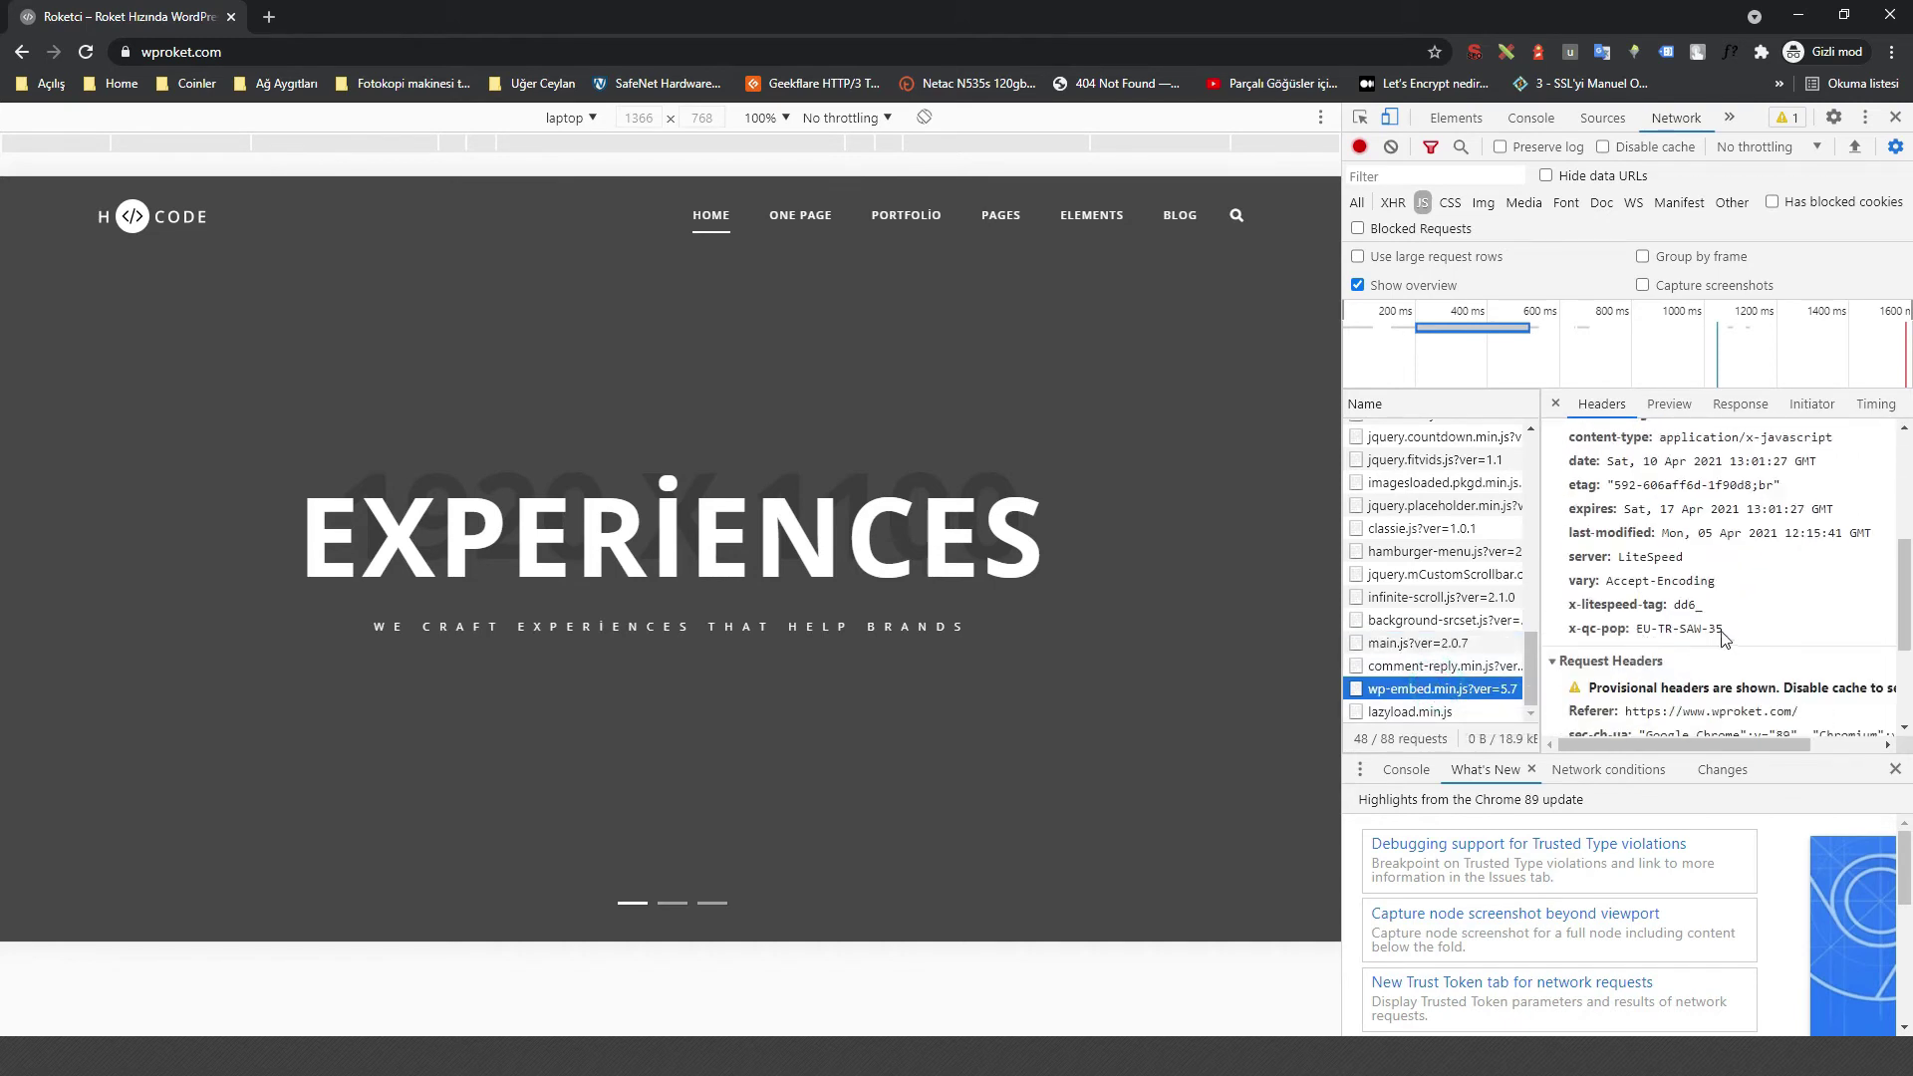
{"action": "left_click", "coordinate": [1577, 635]}
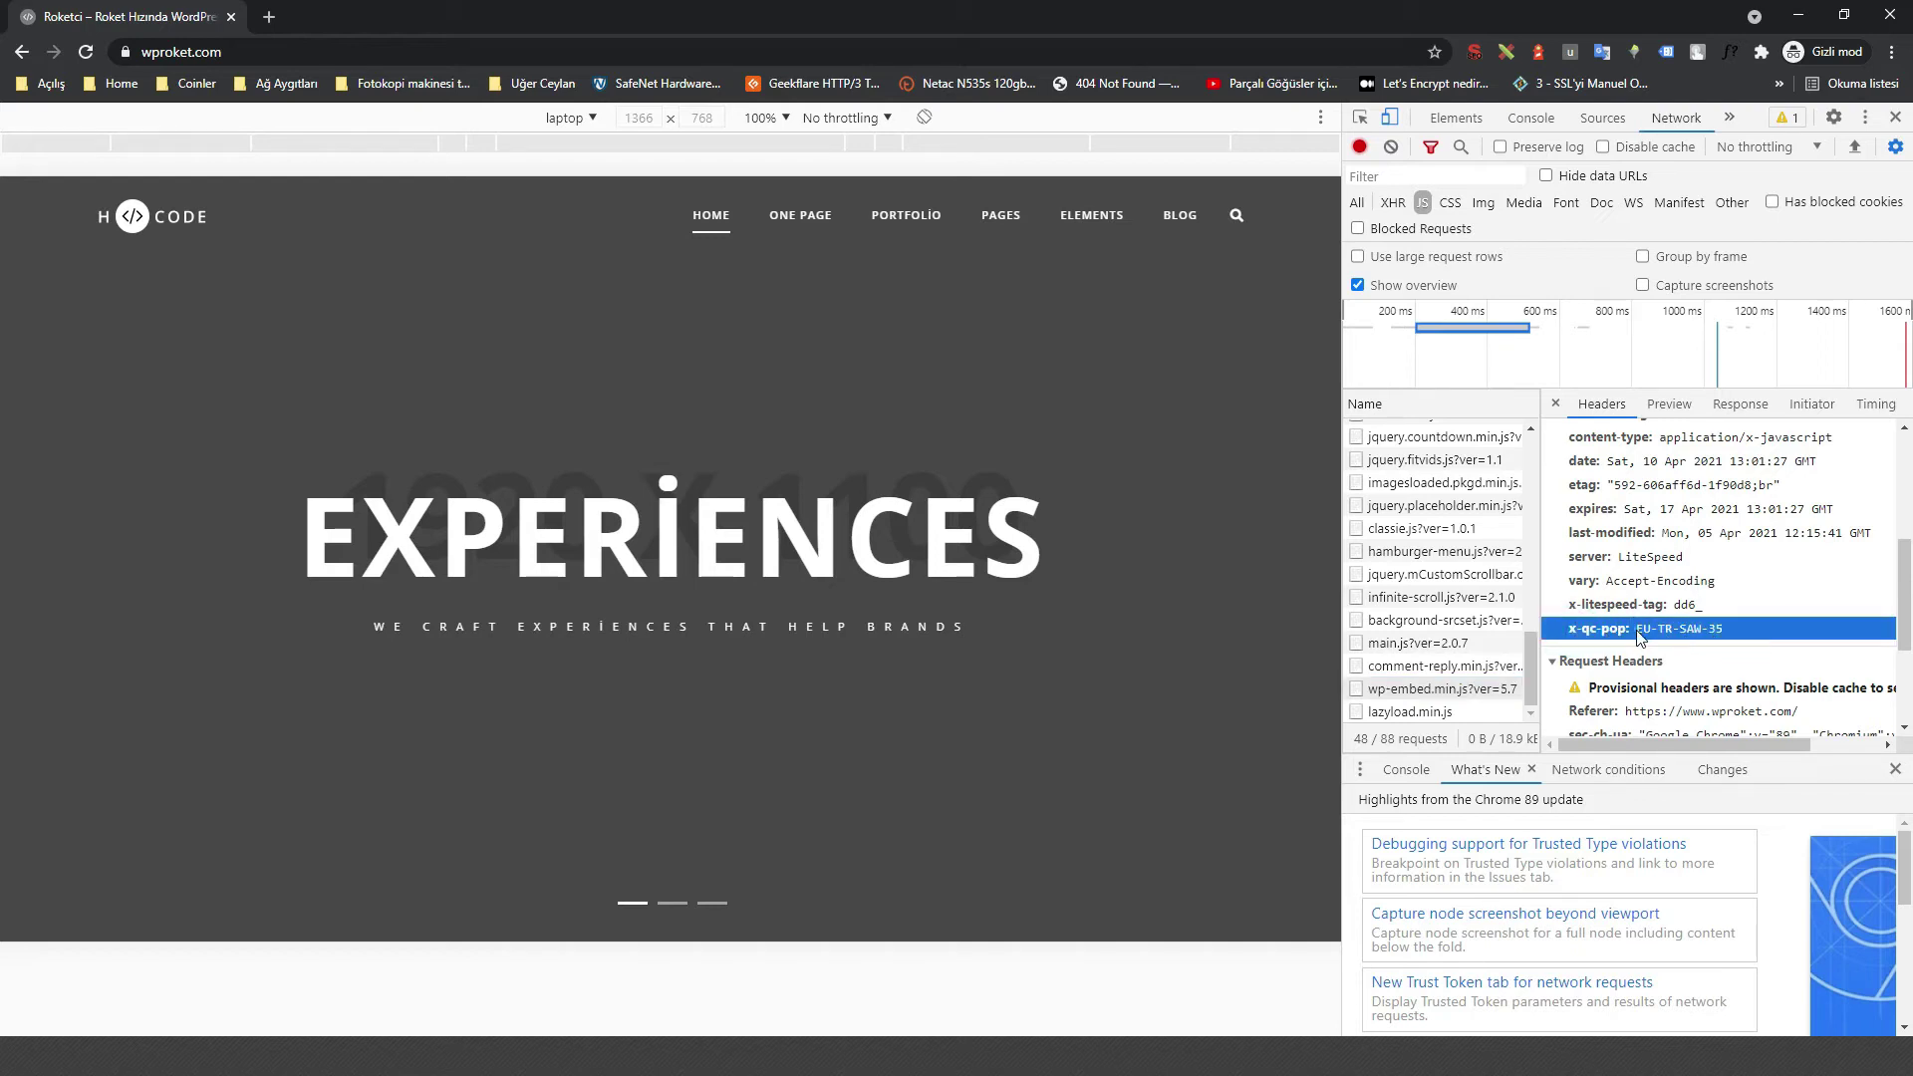
{"action": "left_click_drag", "start_coordinate": [1741, 635], "coordinate": [1626, 632]}
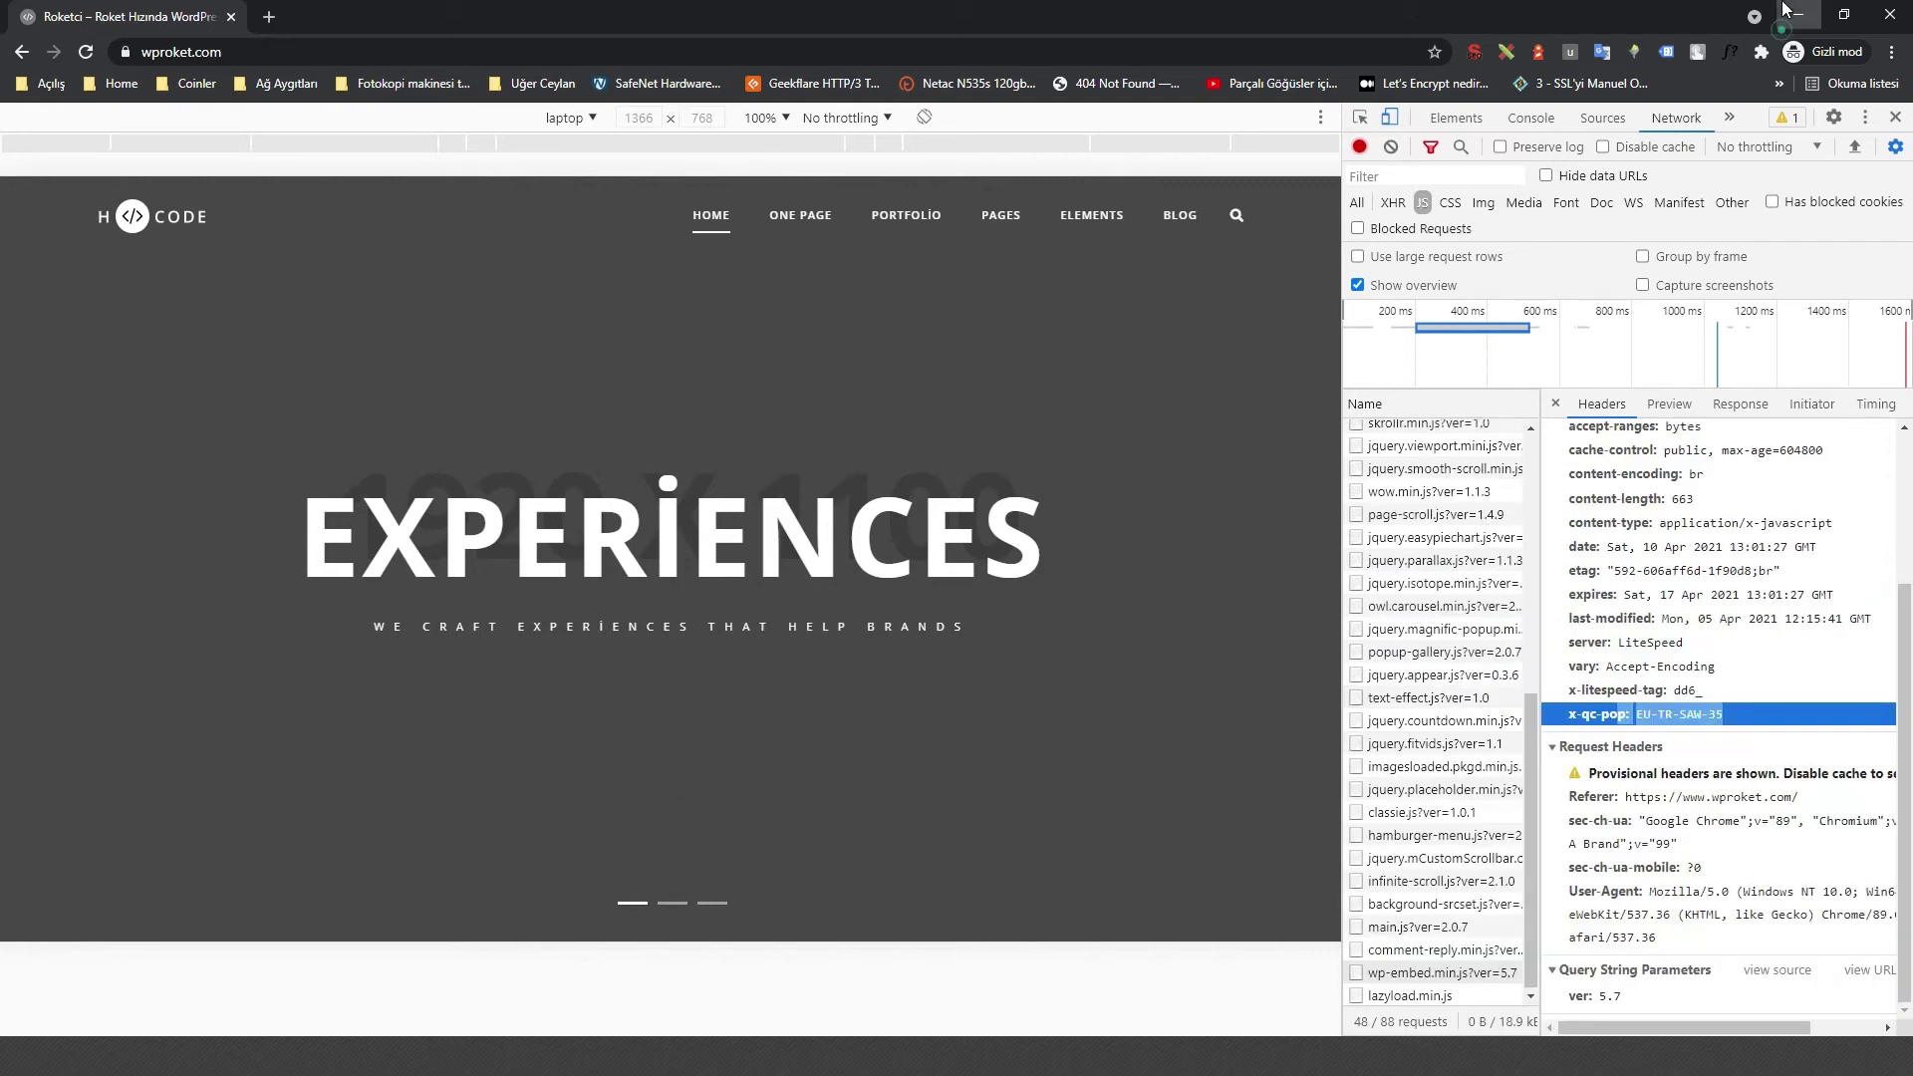
Leave the incognito window, end the PowerPoint slide show, and return to the QUIC.cloud page in the maximized main Chrome window.
{"action": "key", "text": "alt+Tab"}
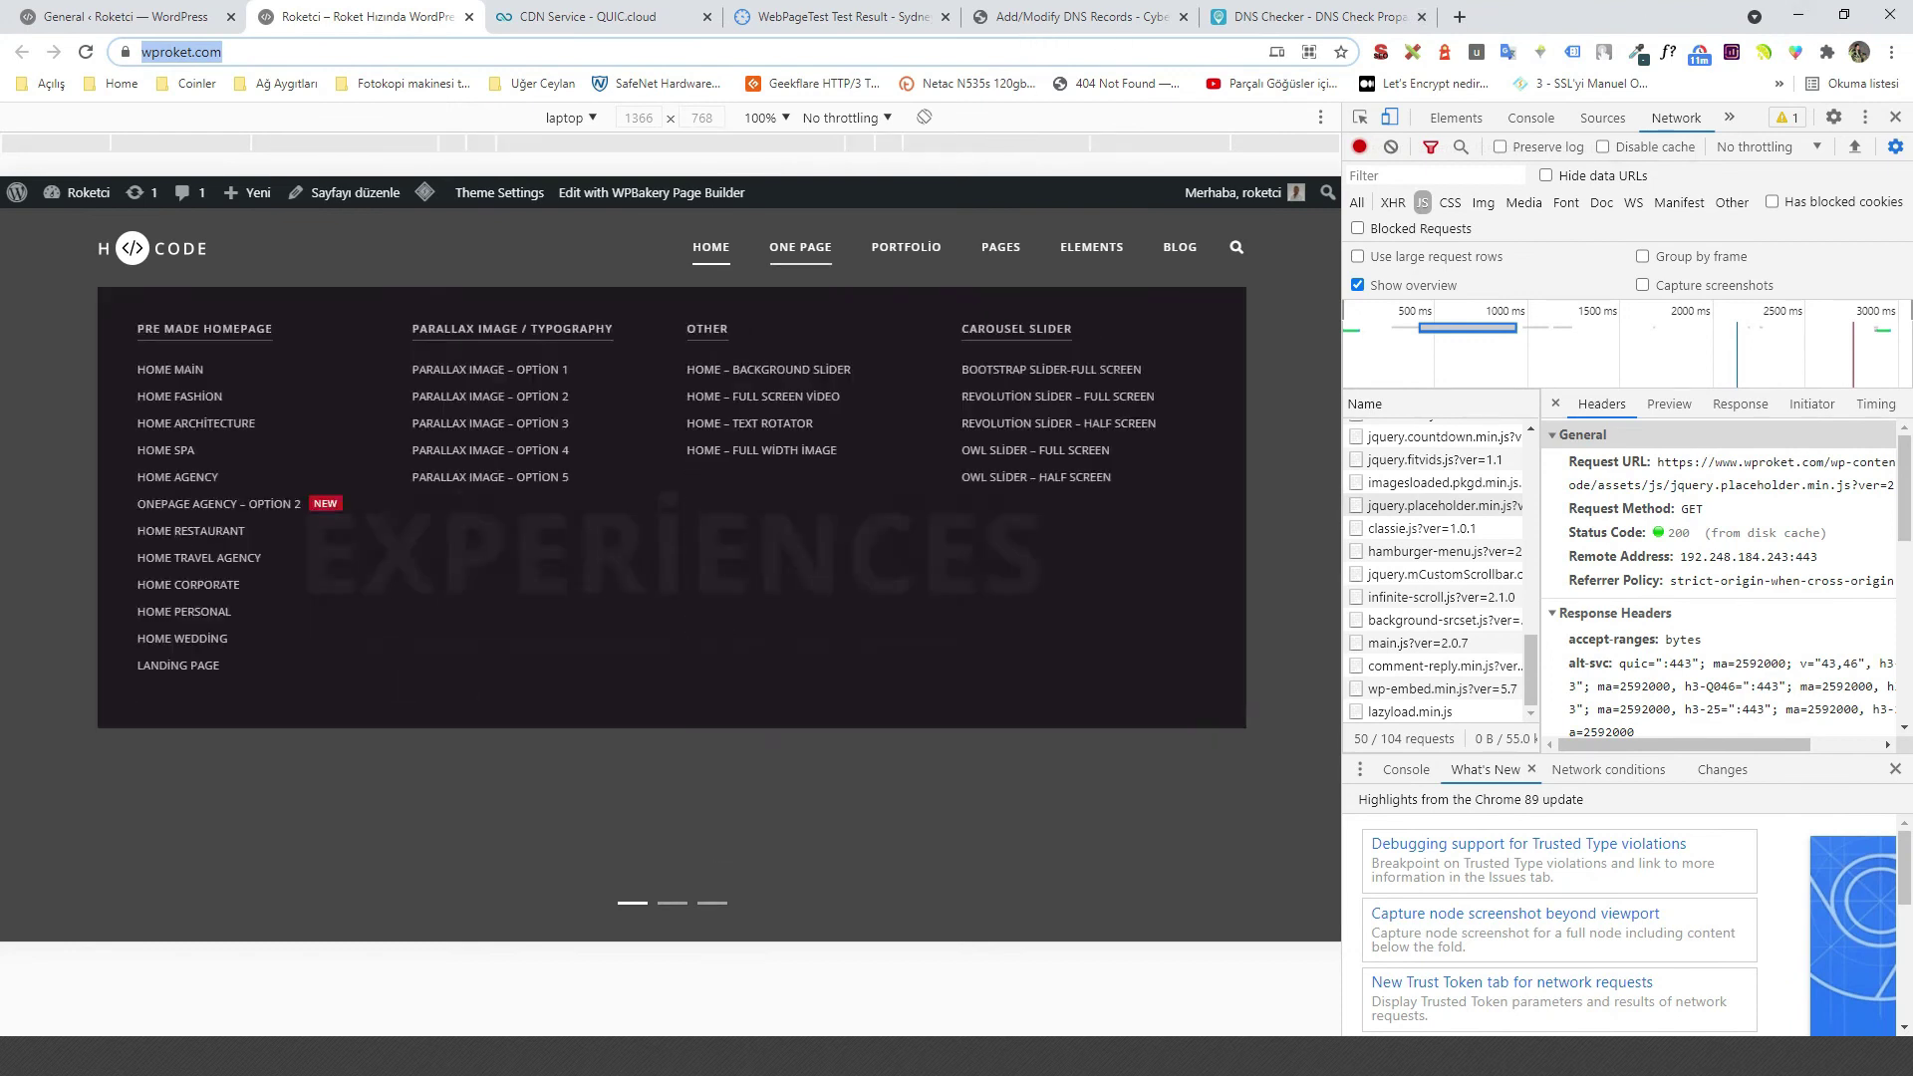
{"action": "key", "text": "super"}
{"action": "key", "text": "Escape"}
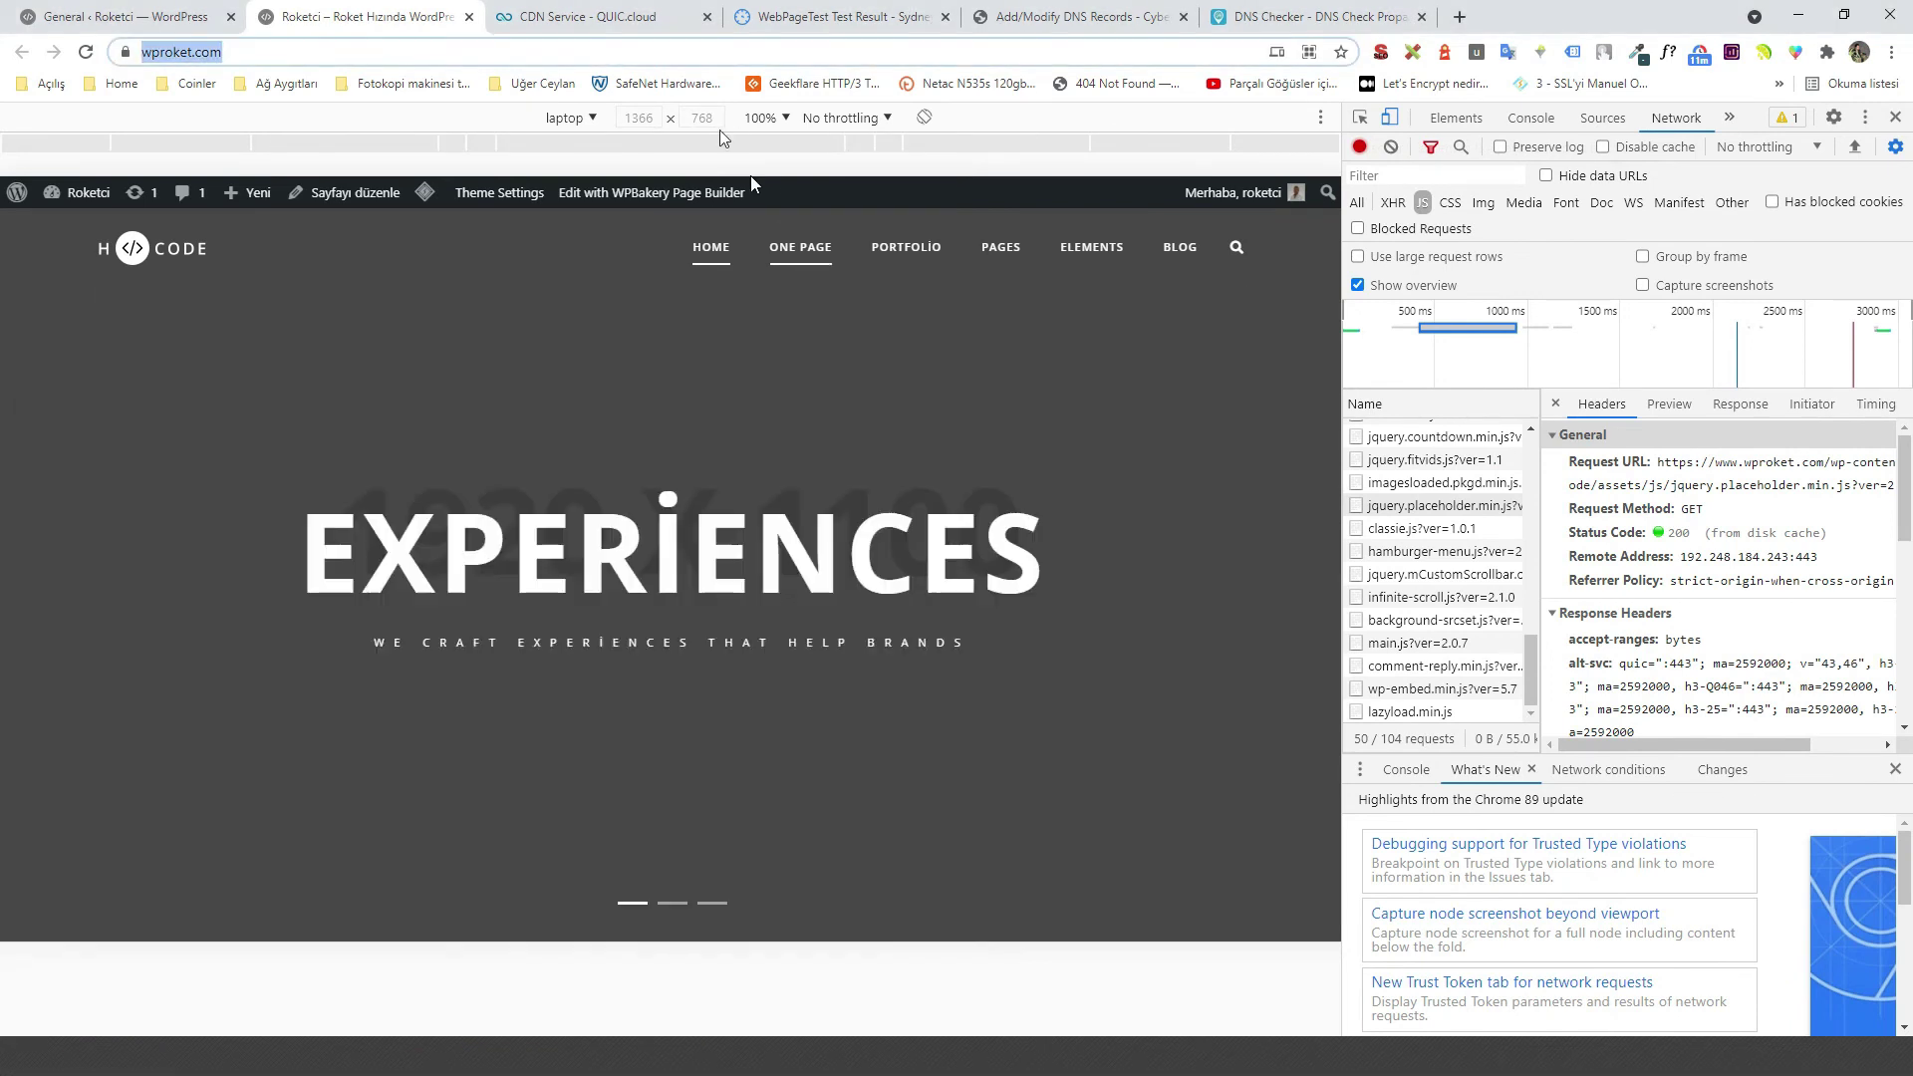
{"action": "double_click", "coordinate": [1502, 22]}
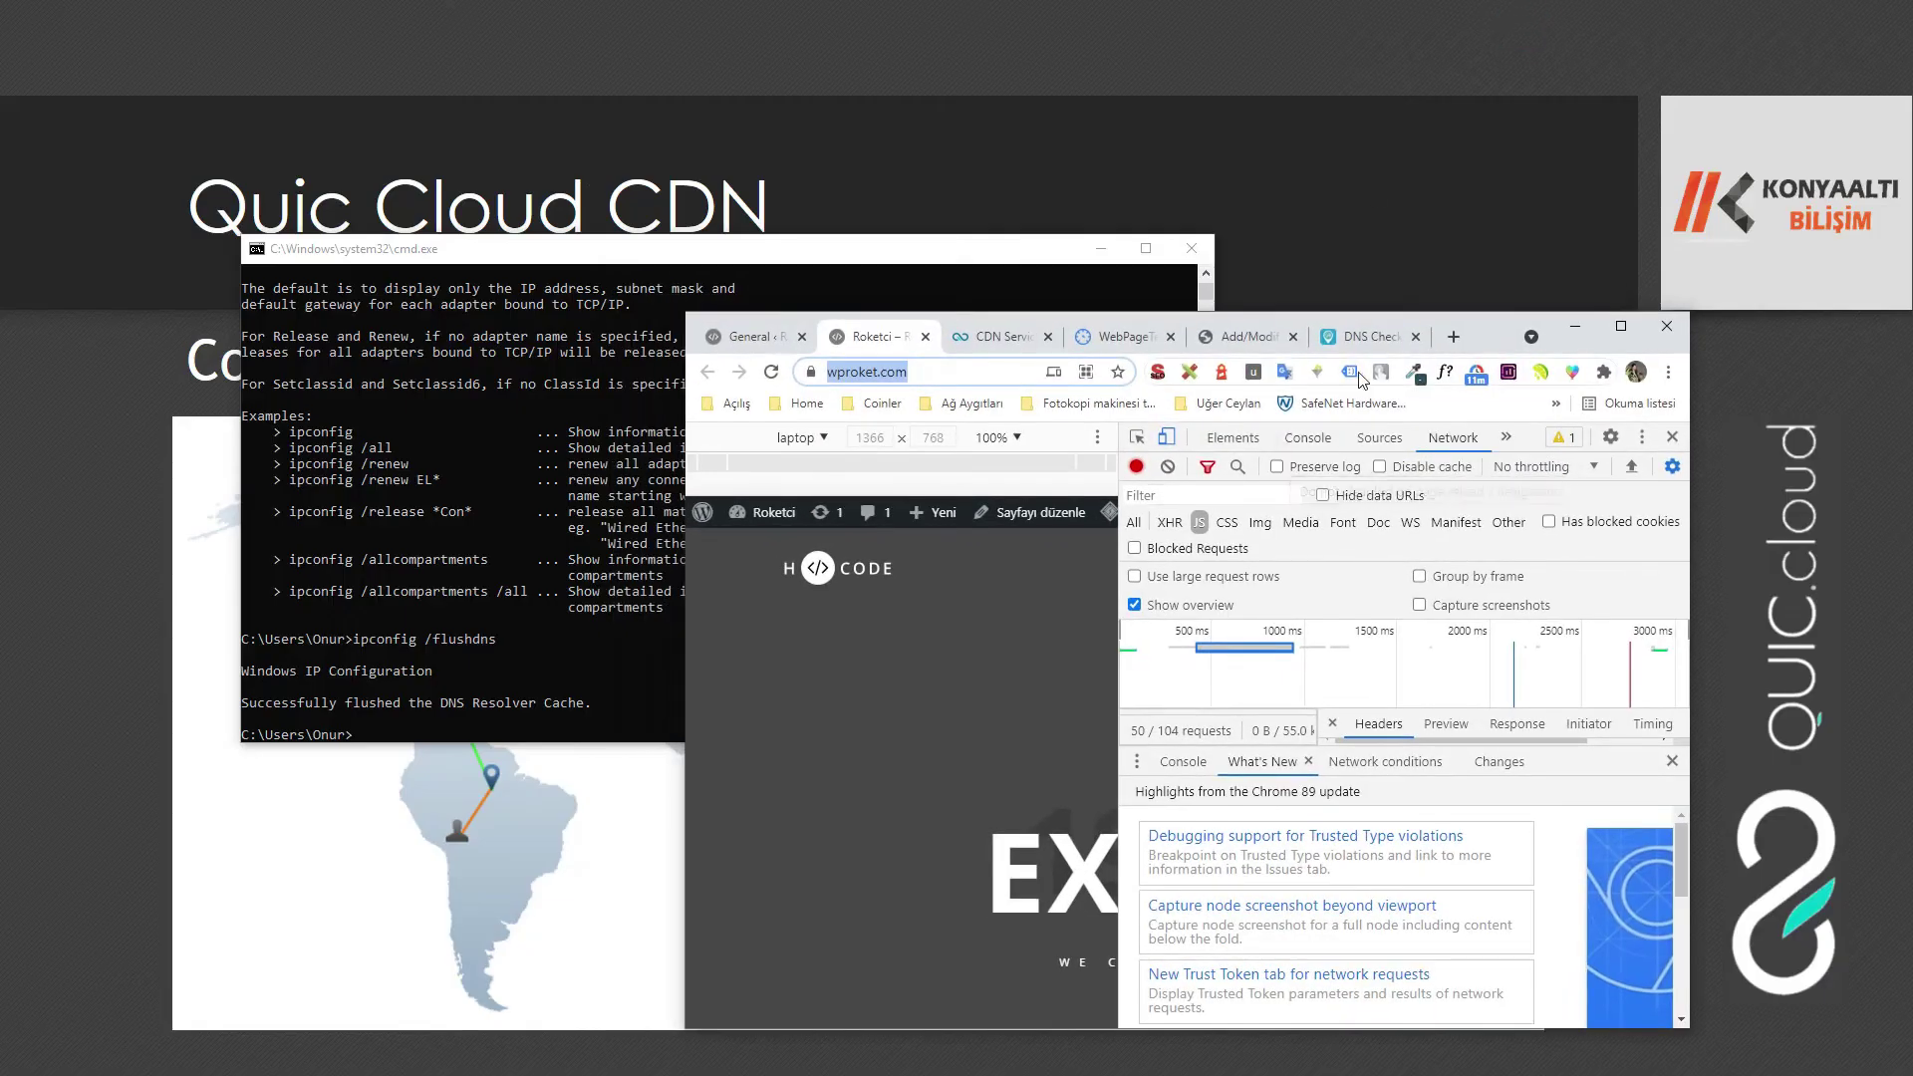
{"action": "left_click", "coordinate": [1437, 10]}
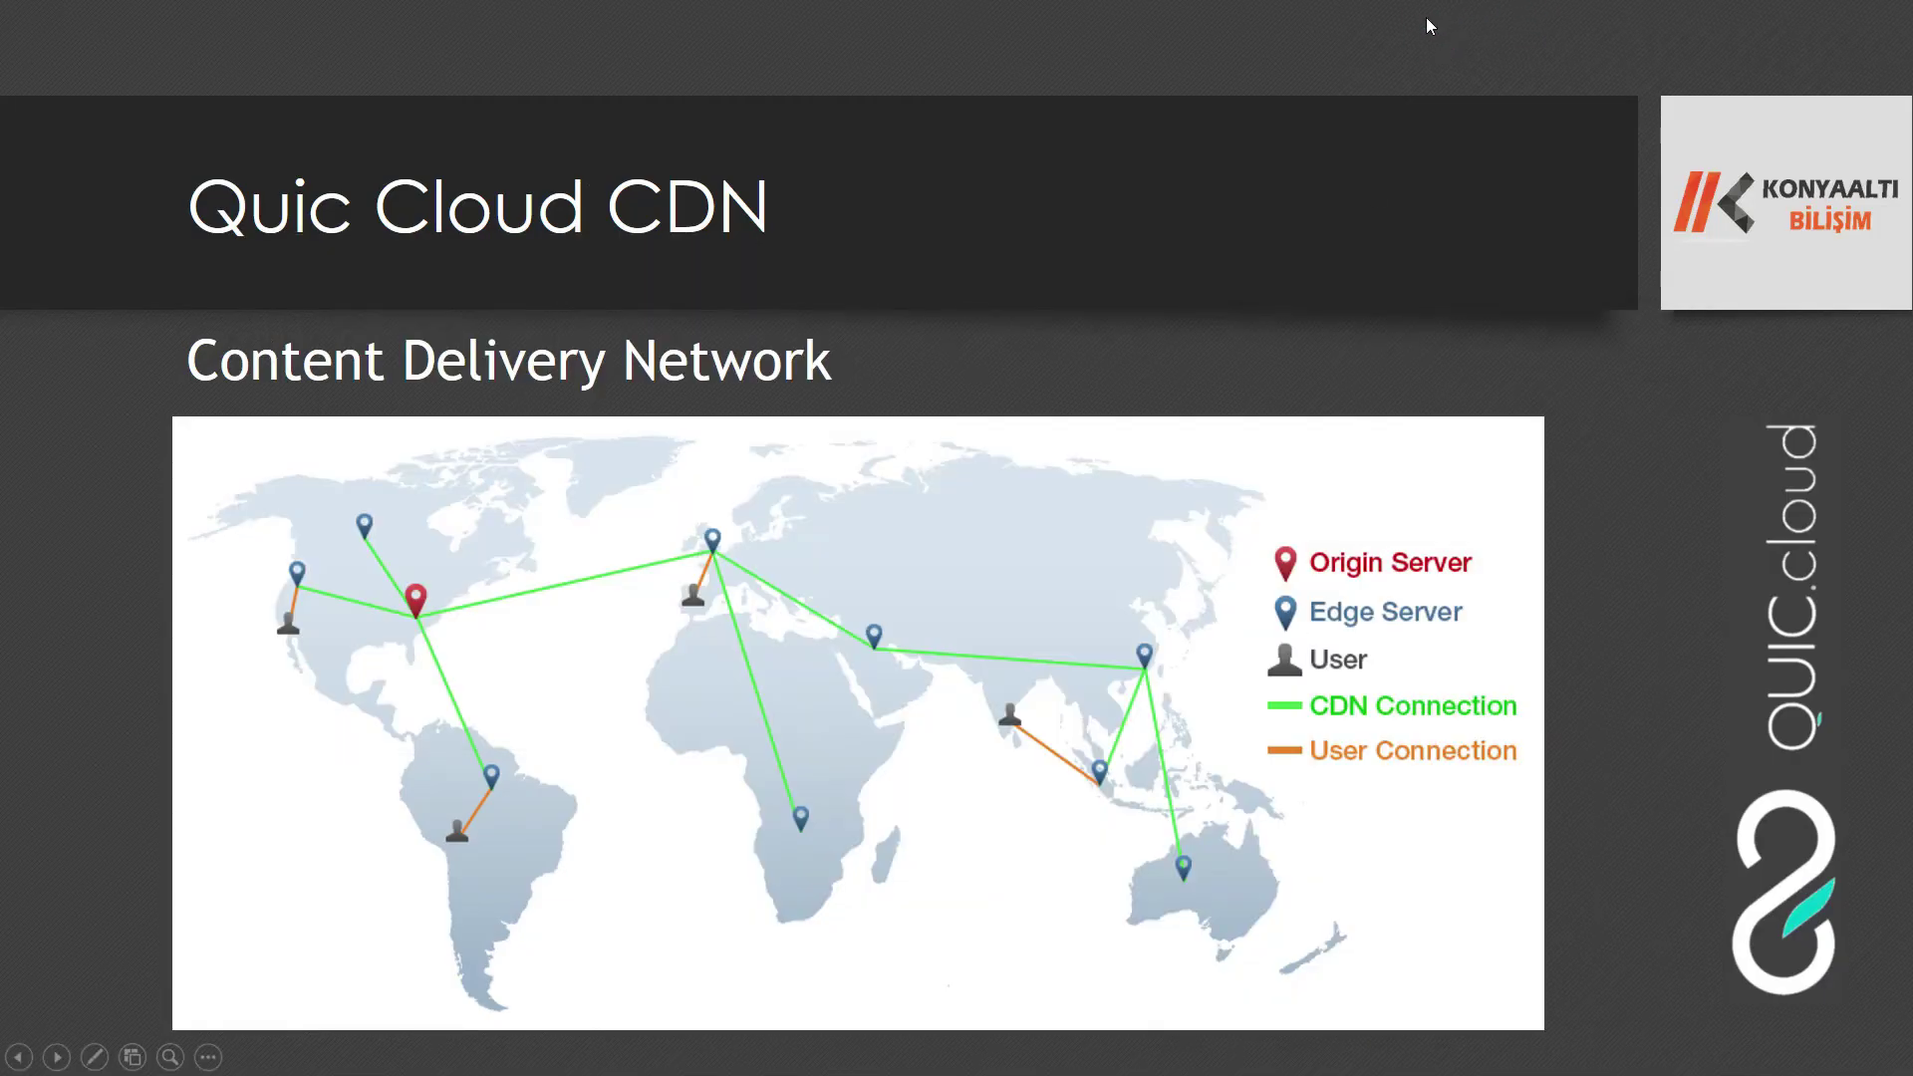
{"action": "key", "text": "Escape"}
{"action": "left_click", "coordinate": [376, 1056]}
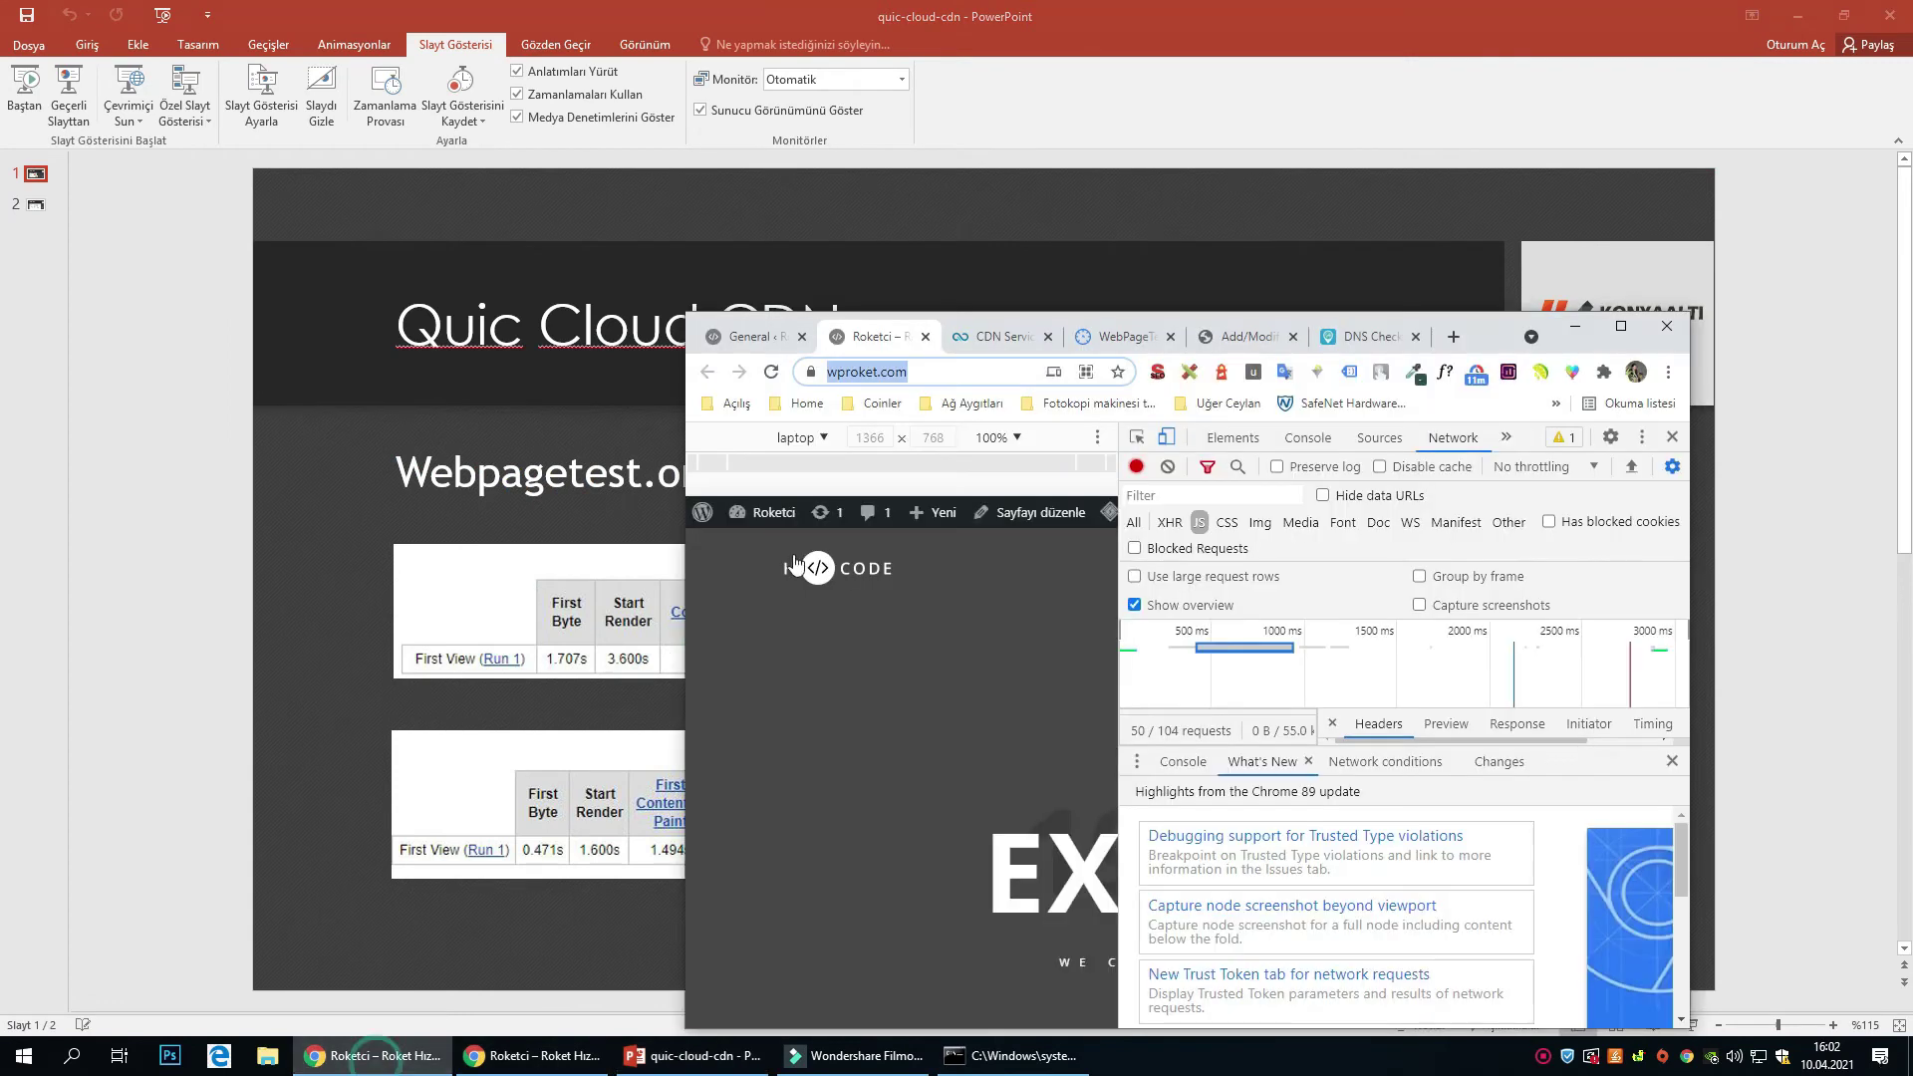
{"action": "left_click", "coordinate": [1621, 326]}
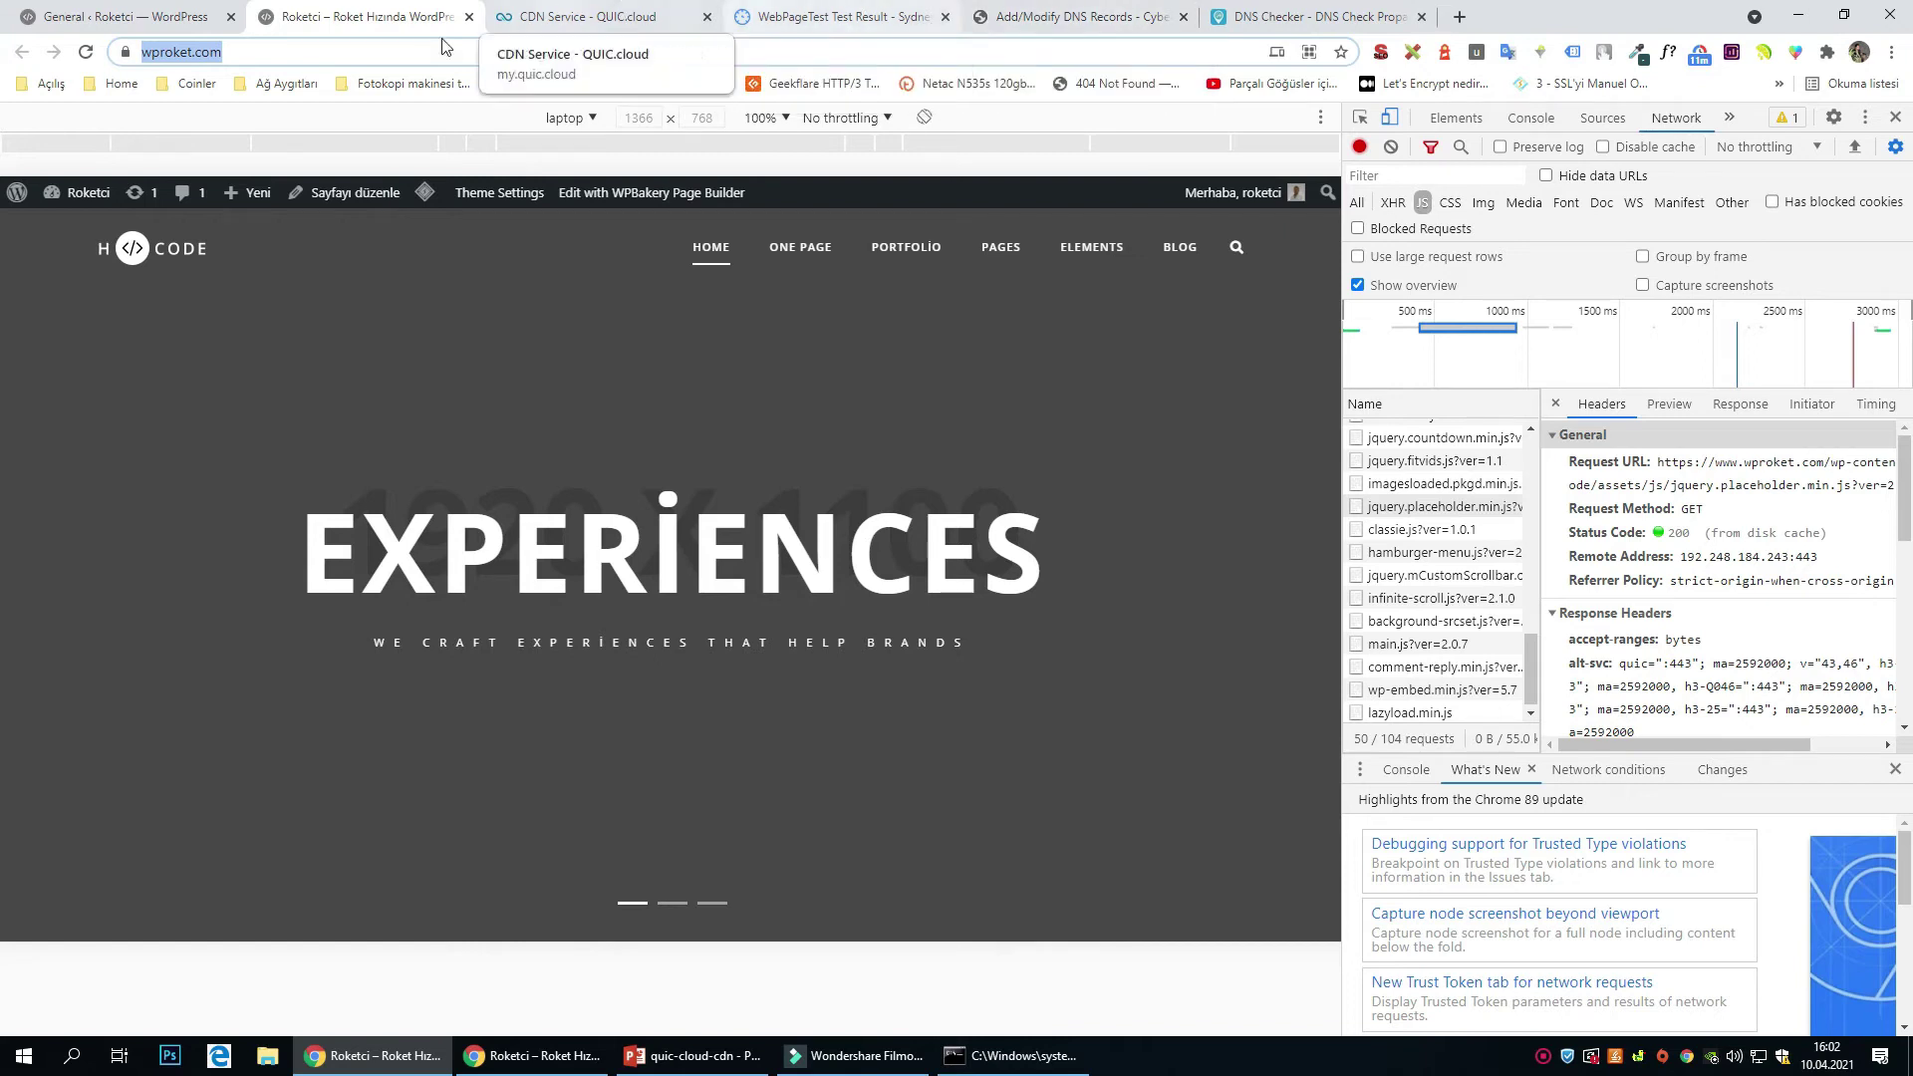
{"action": "left_click", "coordinate": [558, 17]}
{"action": "left_click", "coordinate": [368, 17]}
{"action": "left_click", "coordinate": [598, 17]}
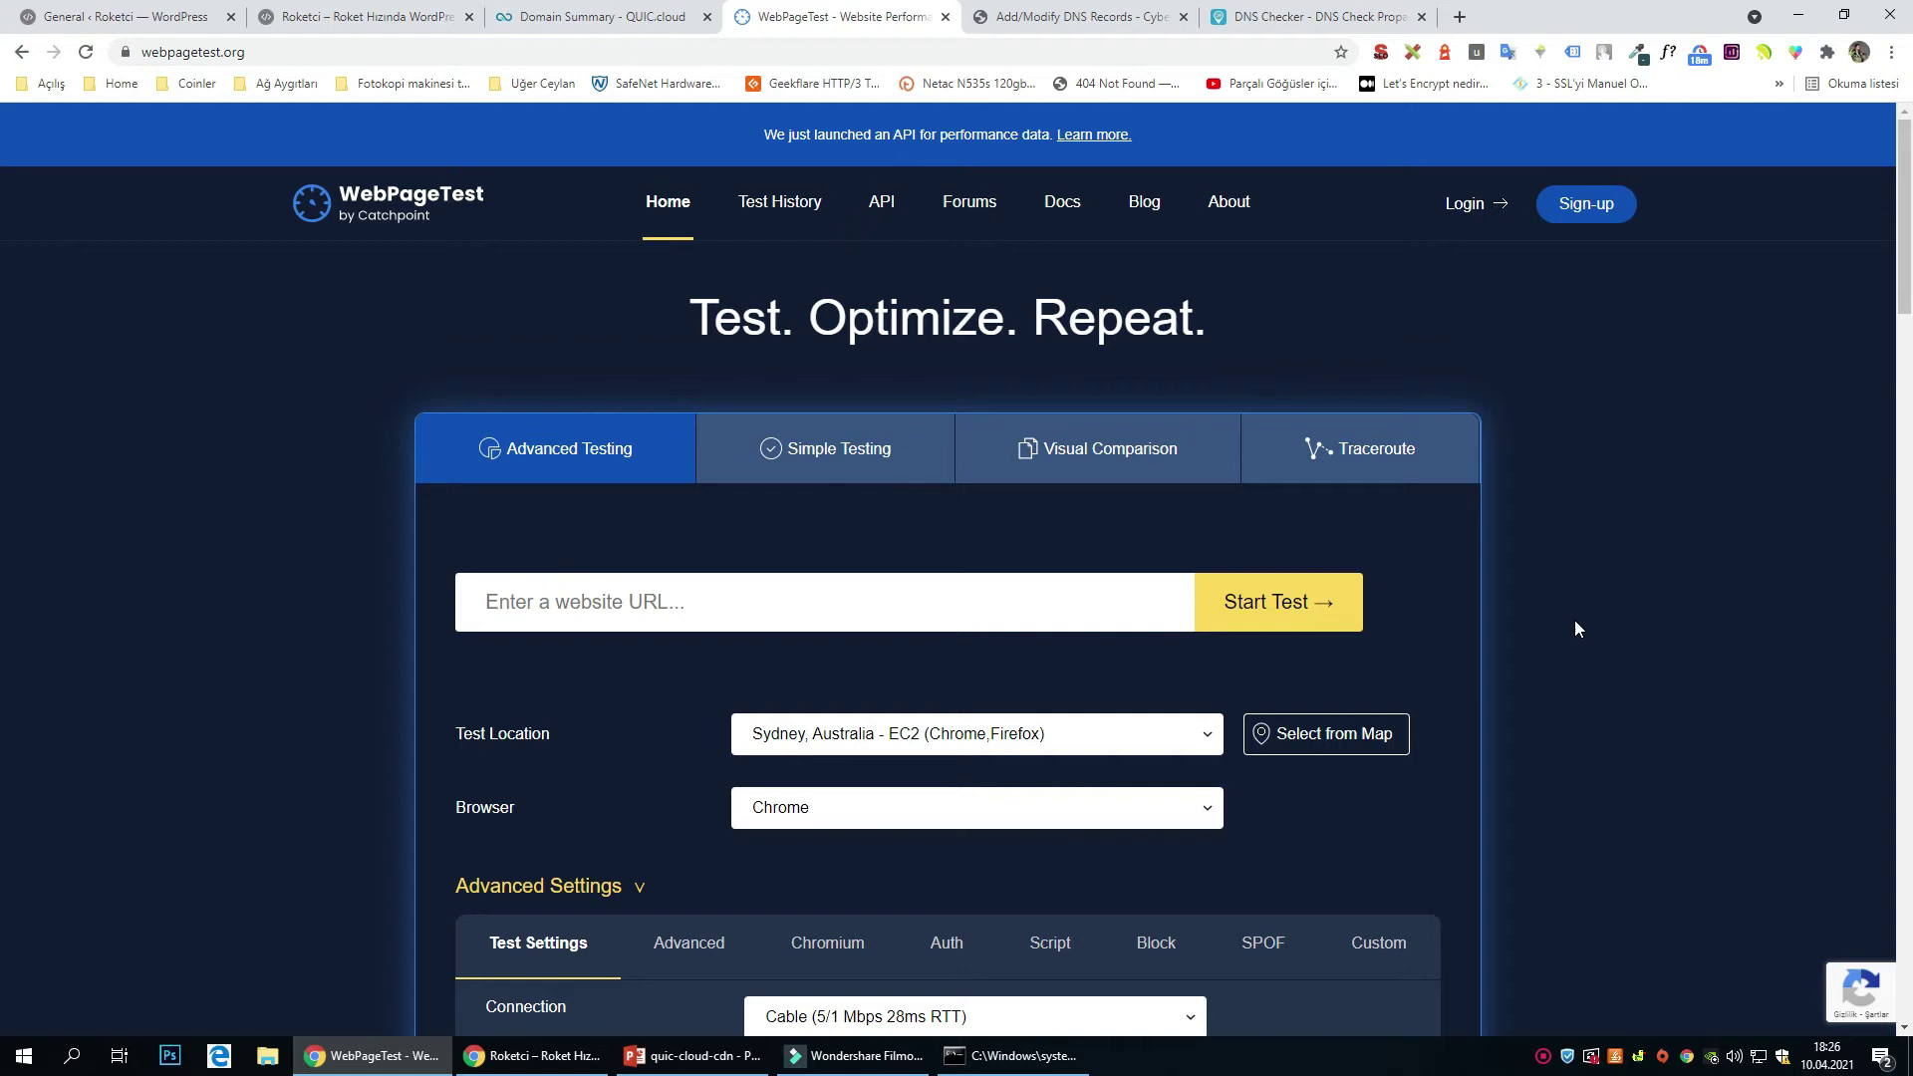
{"action": "left_click", "coordinate": [788, 597]}
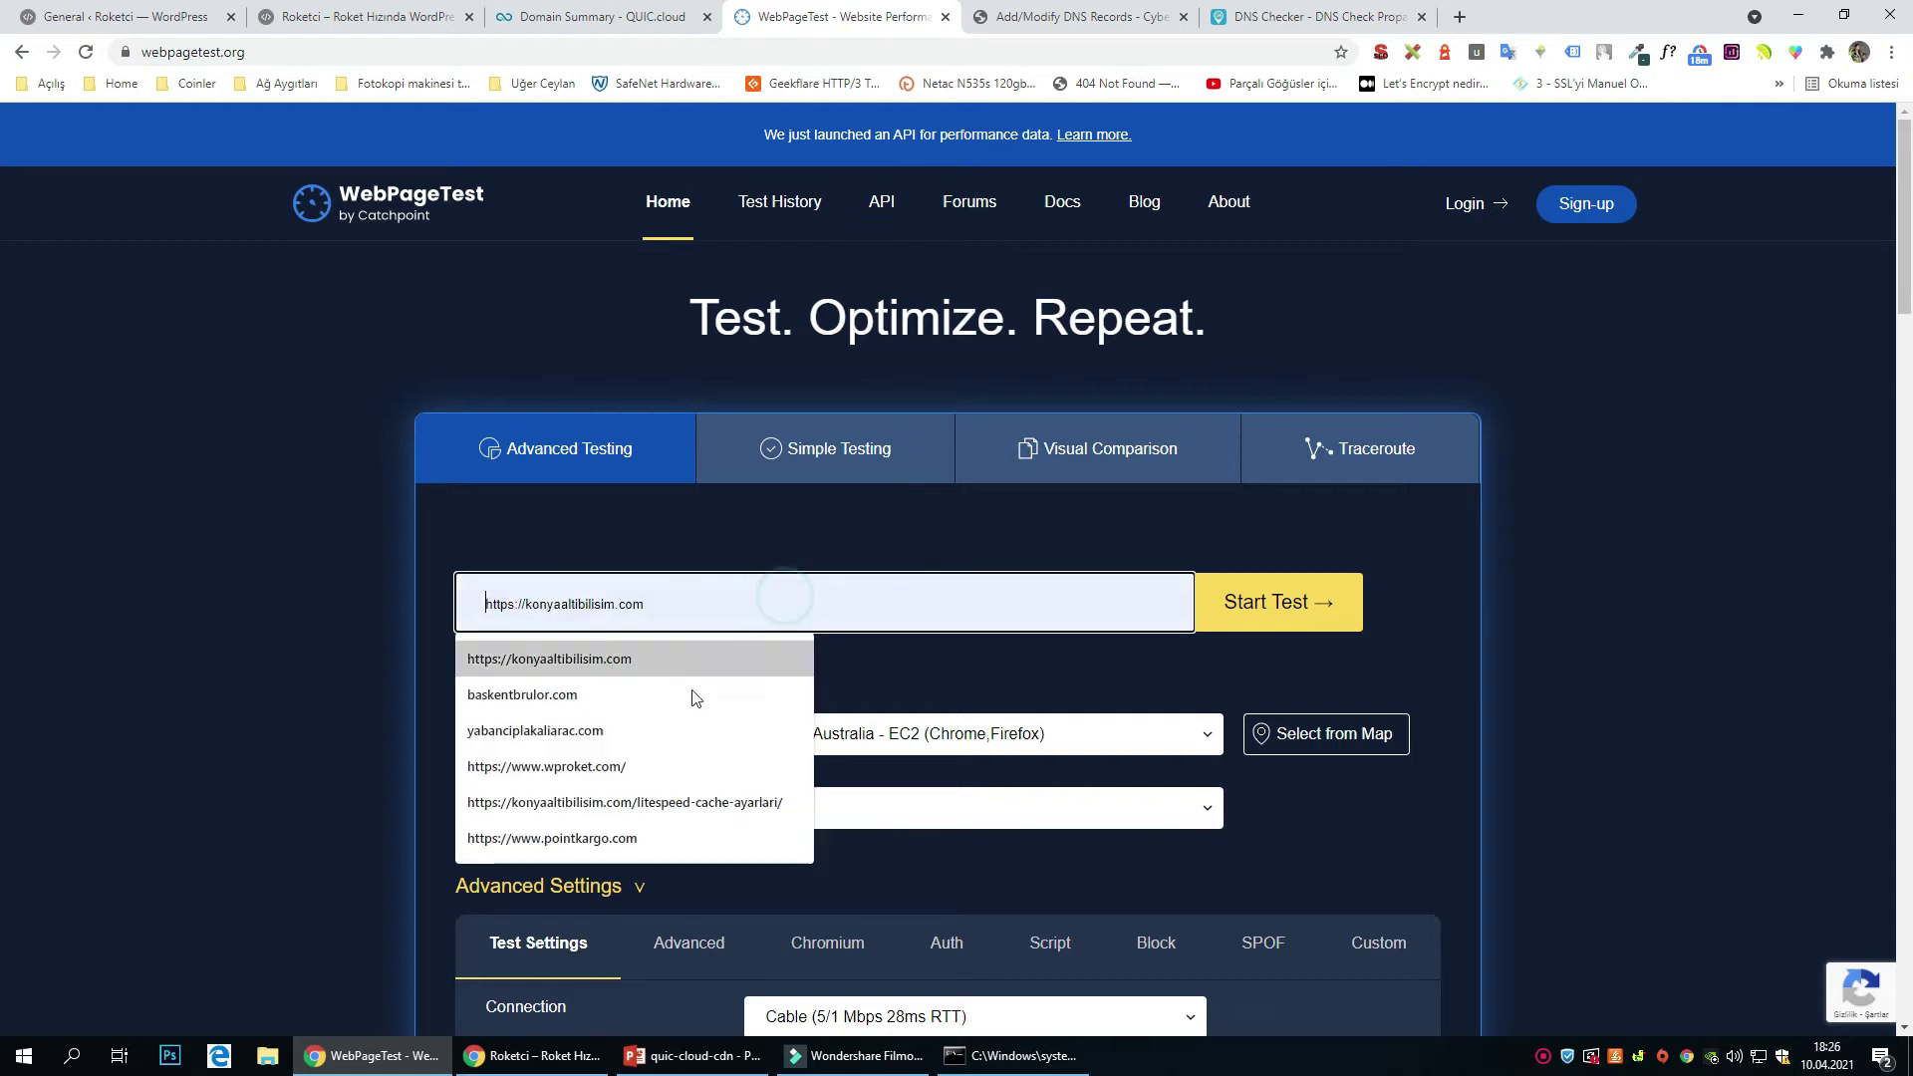
{"action": "left_click", "coordinate": [696, 768]}
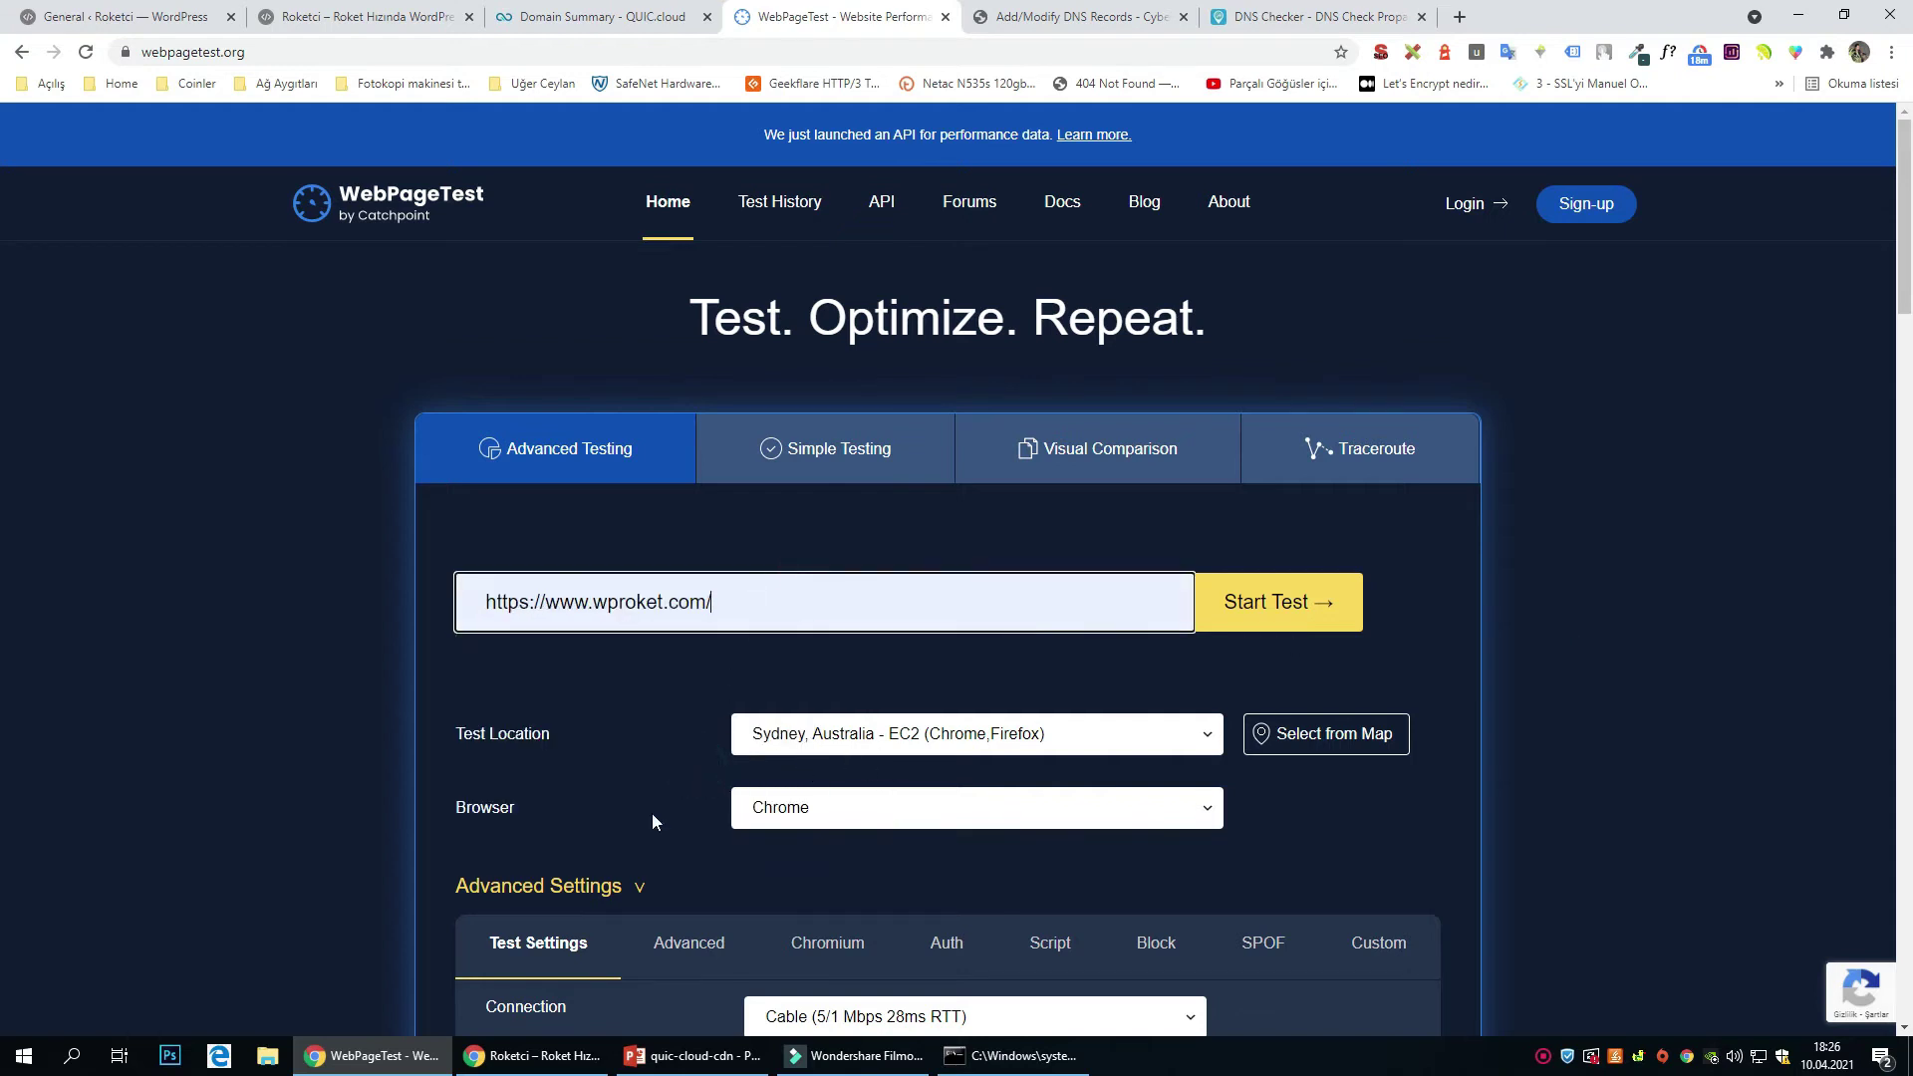
{"action": "scroll", "coordinate": [1127, 855], "scroll_direction": "down", "scroll_amount": 4}
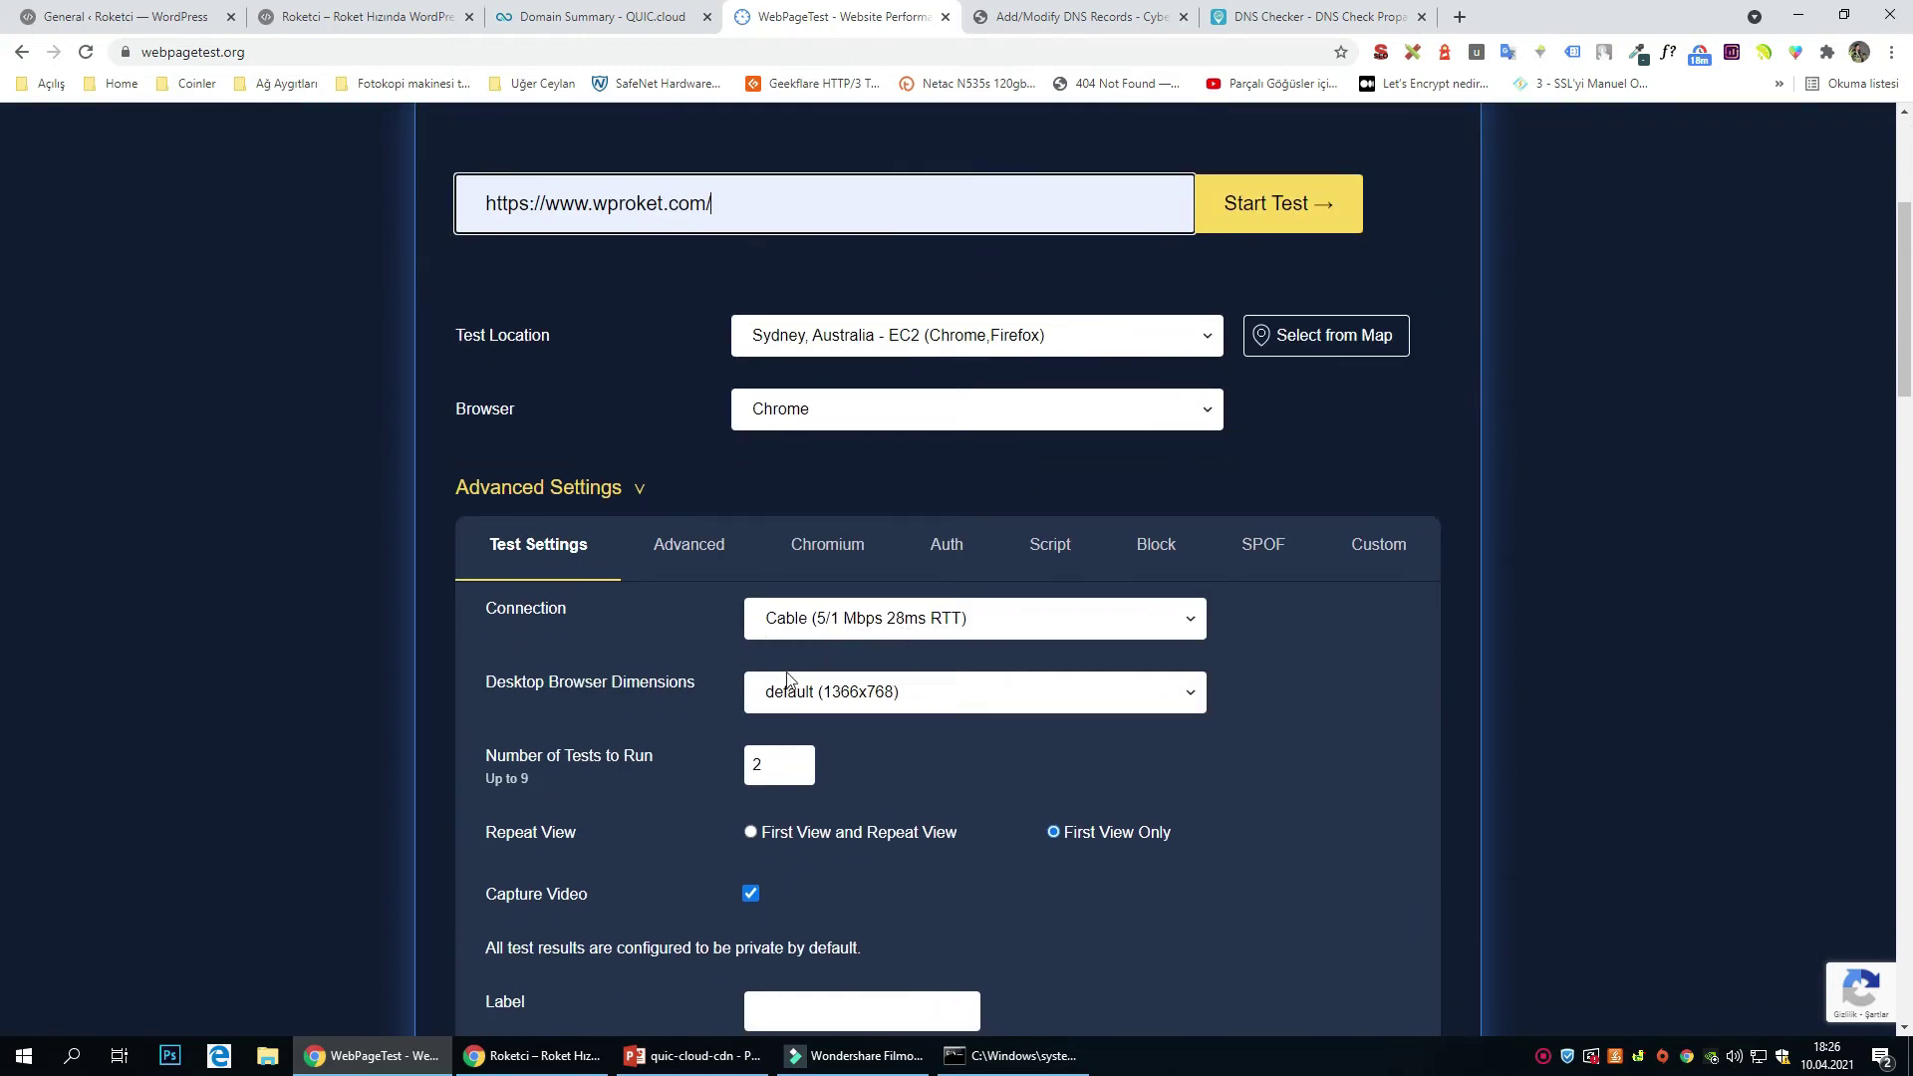
{"action": "scroll", "coordinate": [827, 757], "scroll_direction": "down", "scroll_amount": 2}
{"action": "scroll", "coordinate": [1131, 632], "scroll_direction": "up", "scroll_amount": 6}
{"action": "left_click", "coordinate": [1262, 615]}
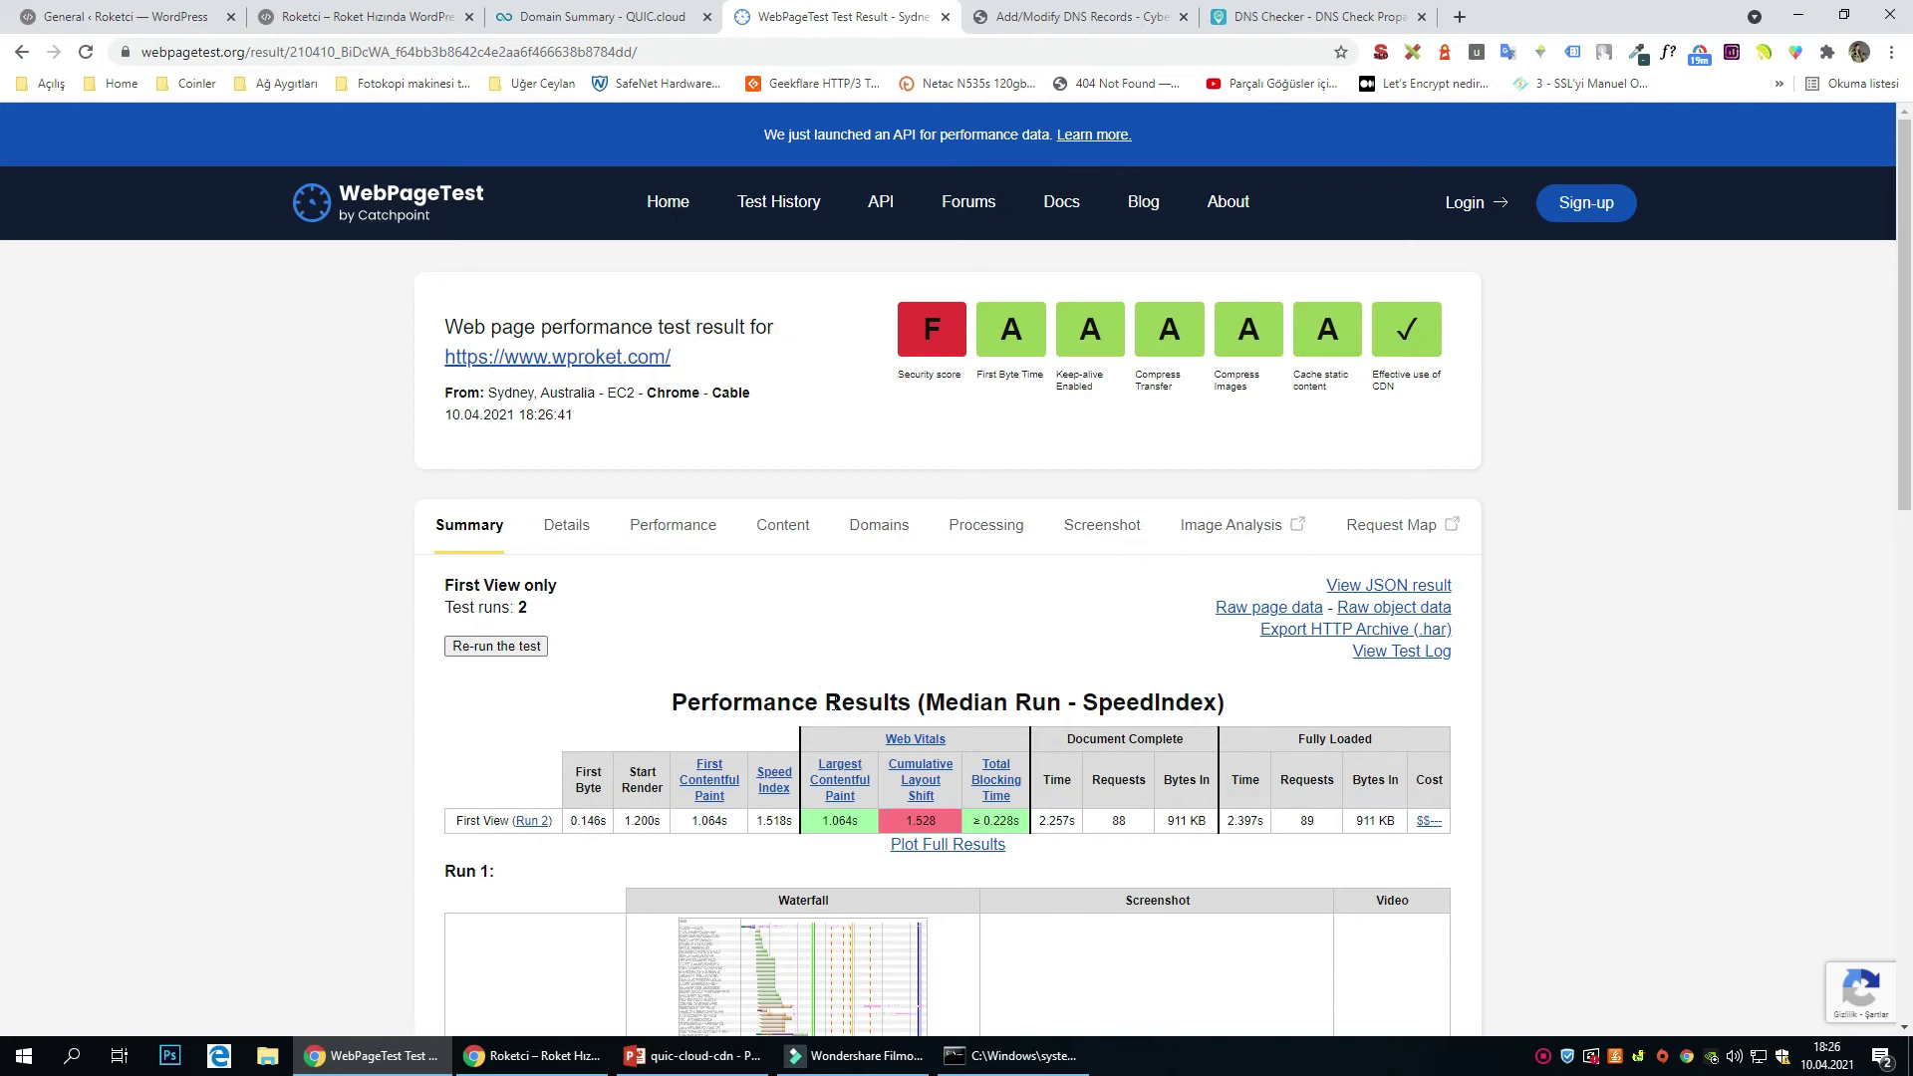
Examine the WebPageTest performance grades and first-view timings, highlighting the Largest Contentful Paint value.
{"action": "double_click", "coordinate": [825, 822]}
{"action": "left_click", "coordinate": [1567, 608]}
{"action": "mouse_move", "coordinate": [1402, 377]}
{"action": "left_click", "coordinate": [531, 22]}
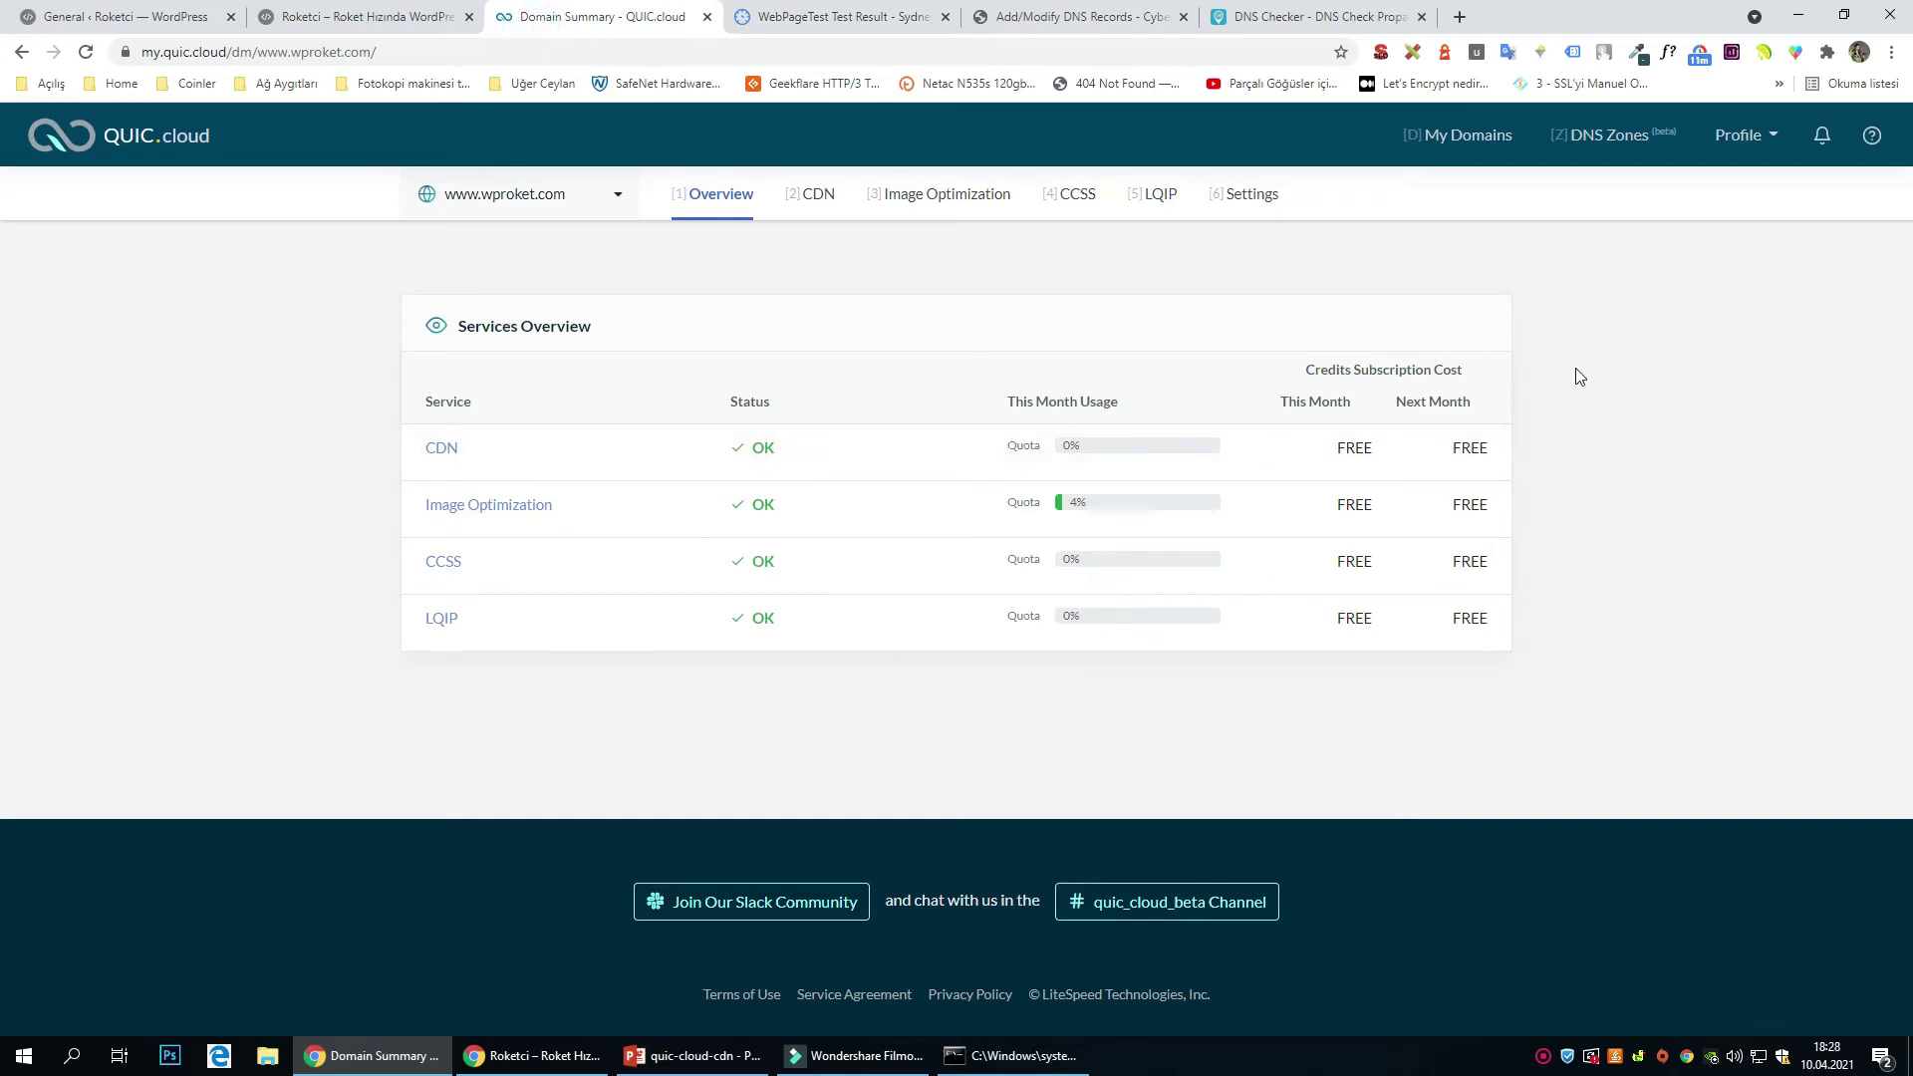
{"action": "left_click", "coordinate": [815, 194]}
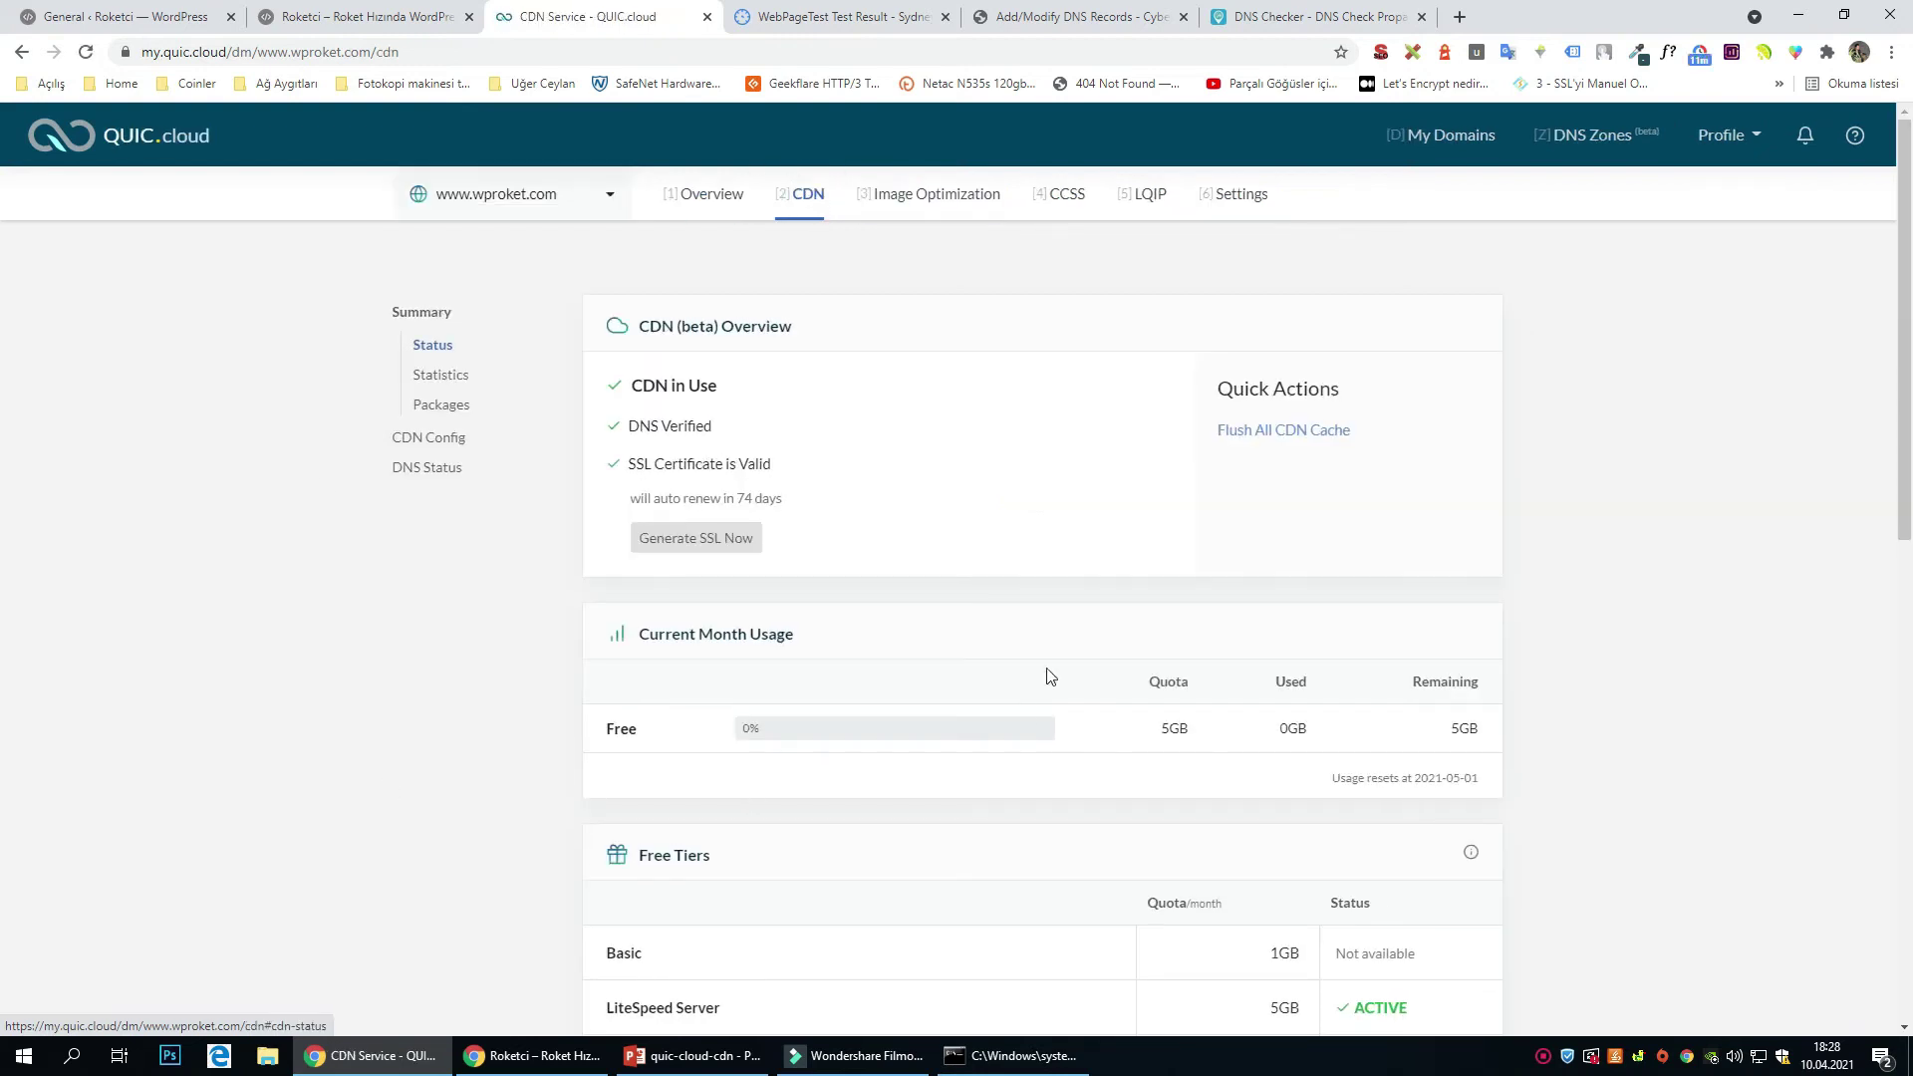
{"action": "scroll", "coordinate": [950, 664], "scroll_direction": "down", "scroll_amount": 3}
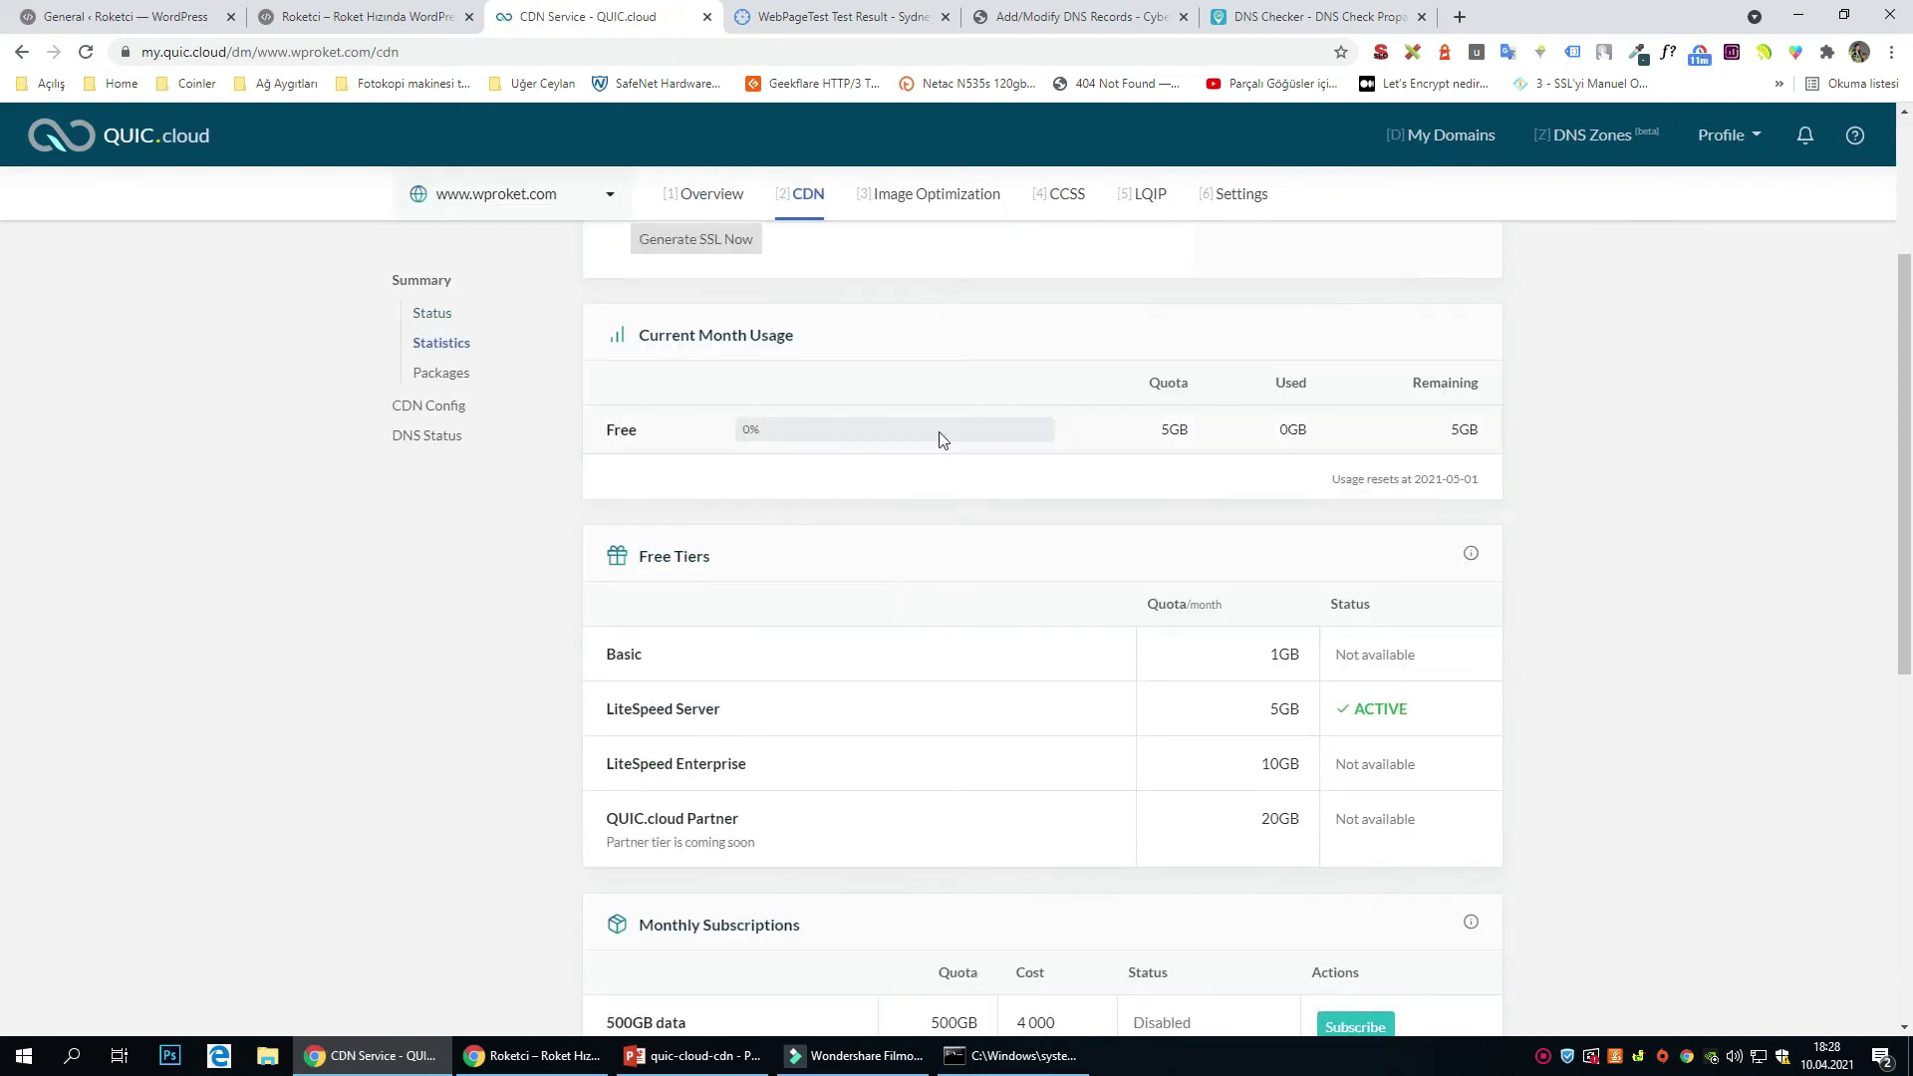
{"action": "double_click", "coordinate": [1186, 429]}
{"action": "scroll", "coordinate": [1296, 606], "scroll_direction": "down", "scroll_amount": 3}
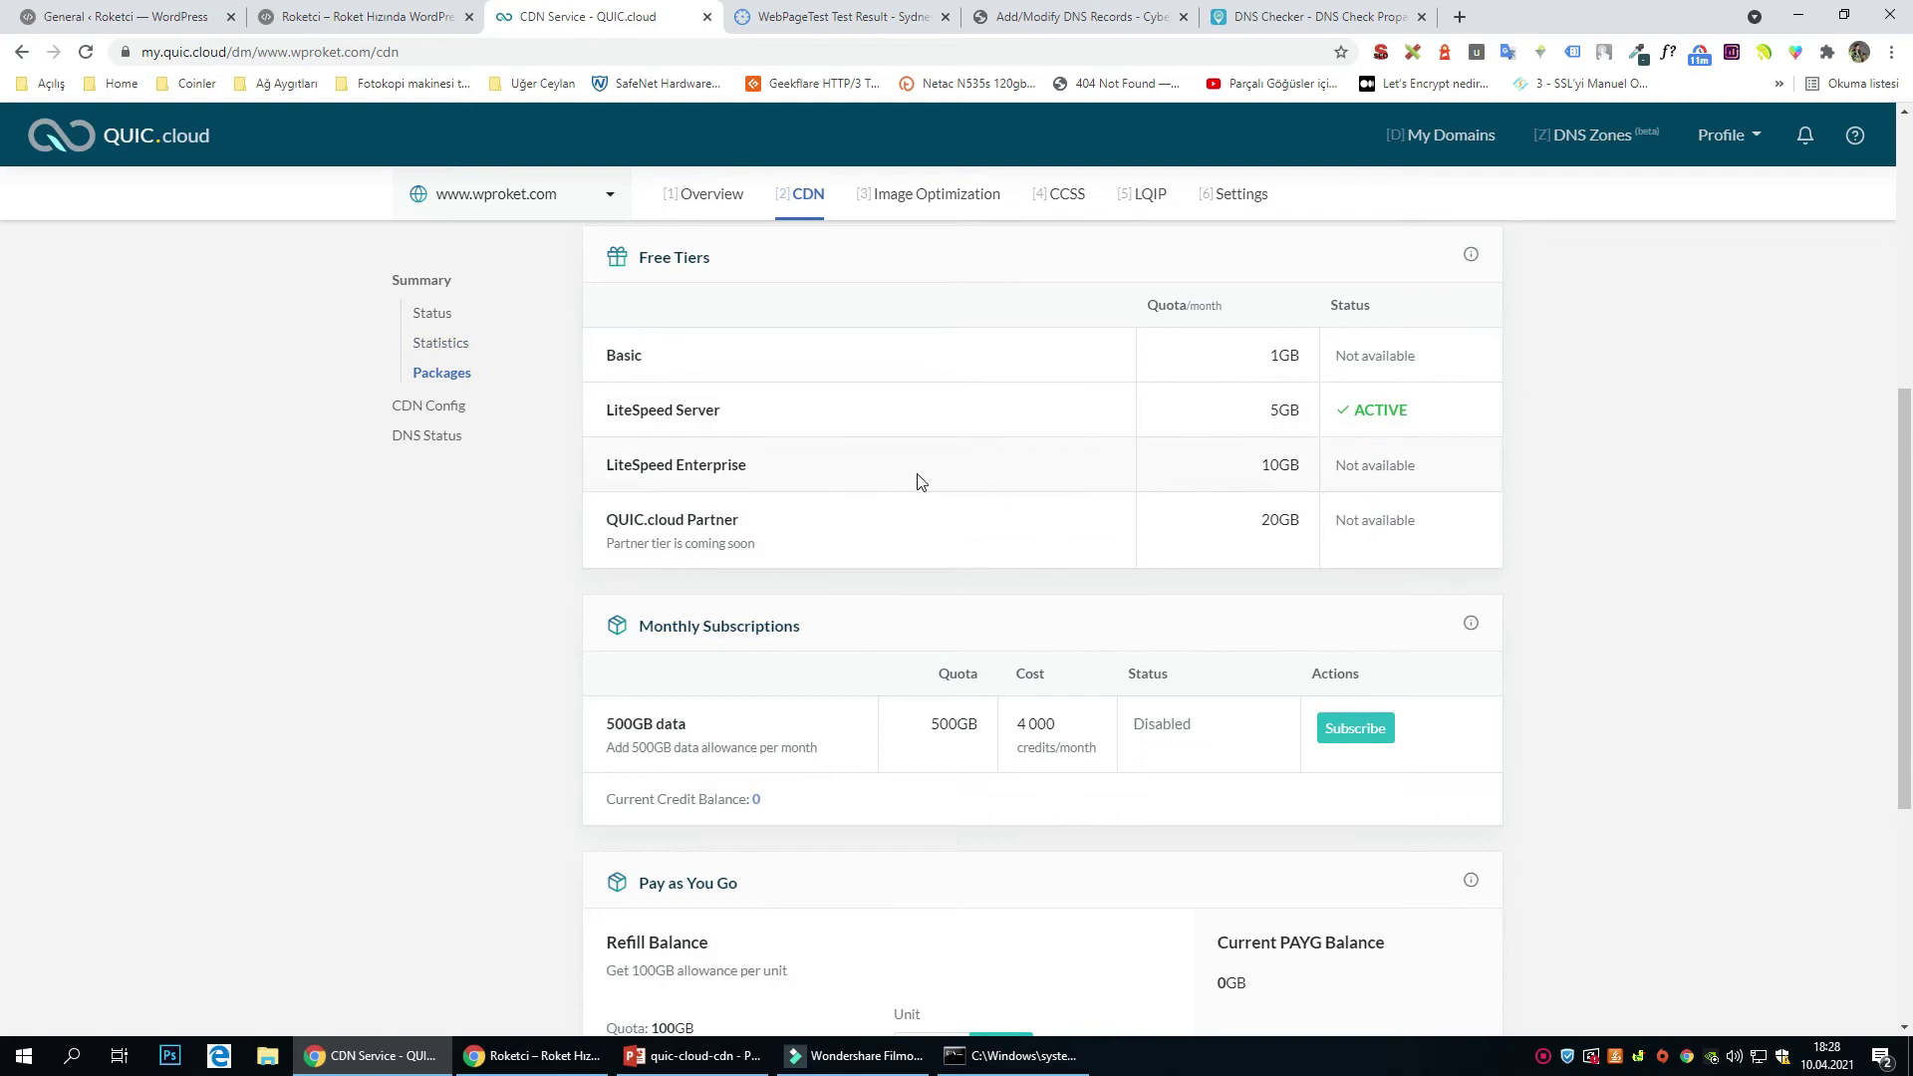
{"action": "scroll", "coordinate": [918, 538], "scroll_direction": "down", "scroll_amount": 3}
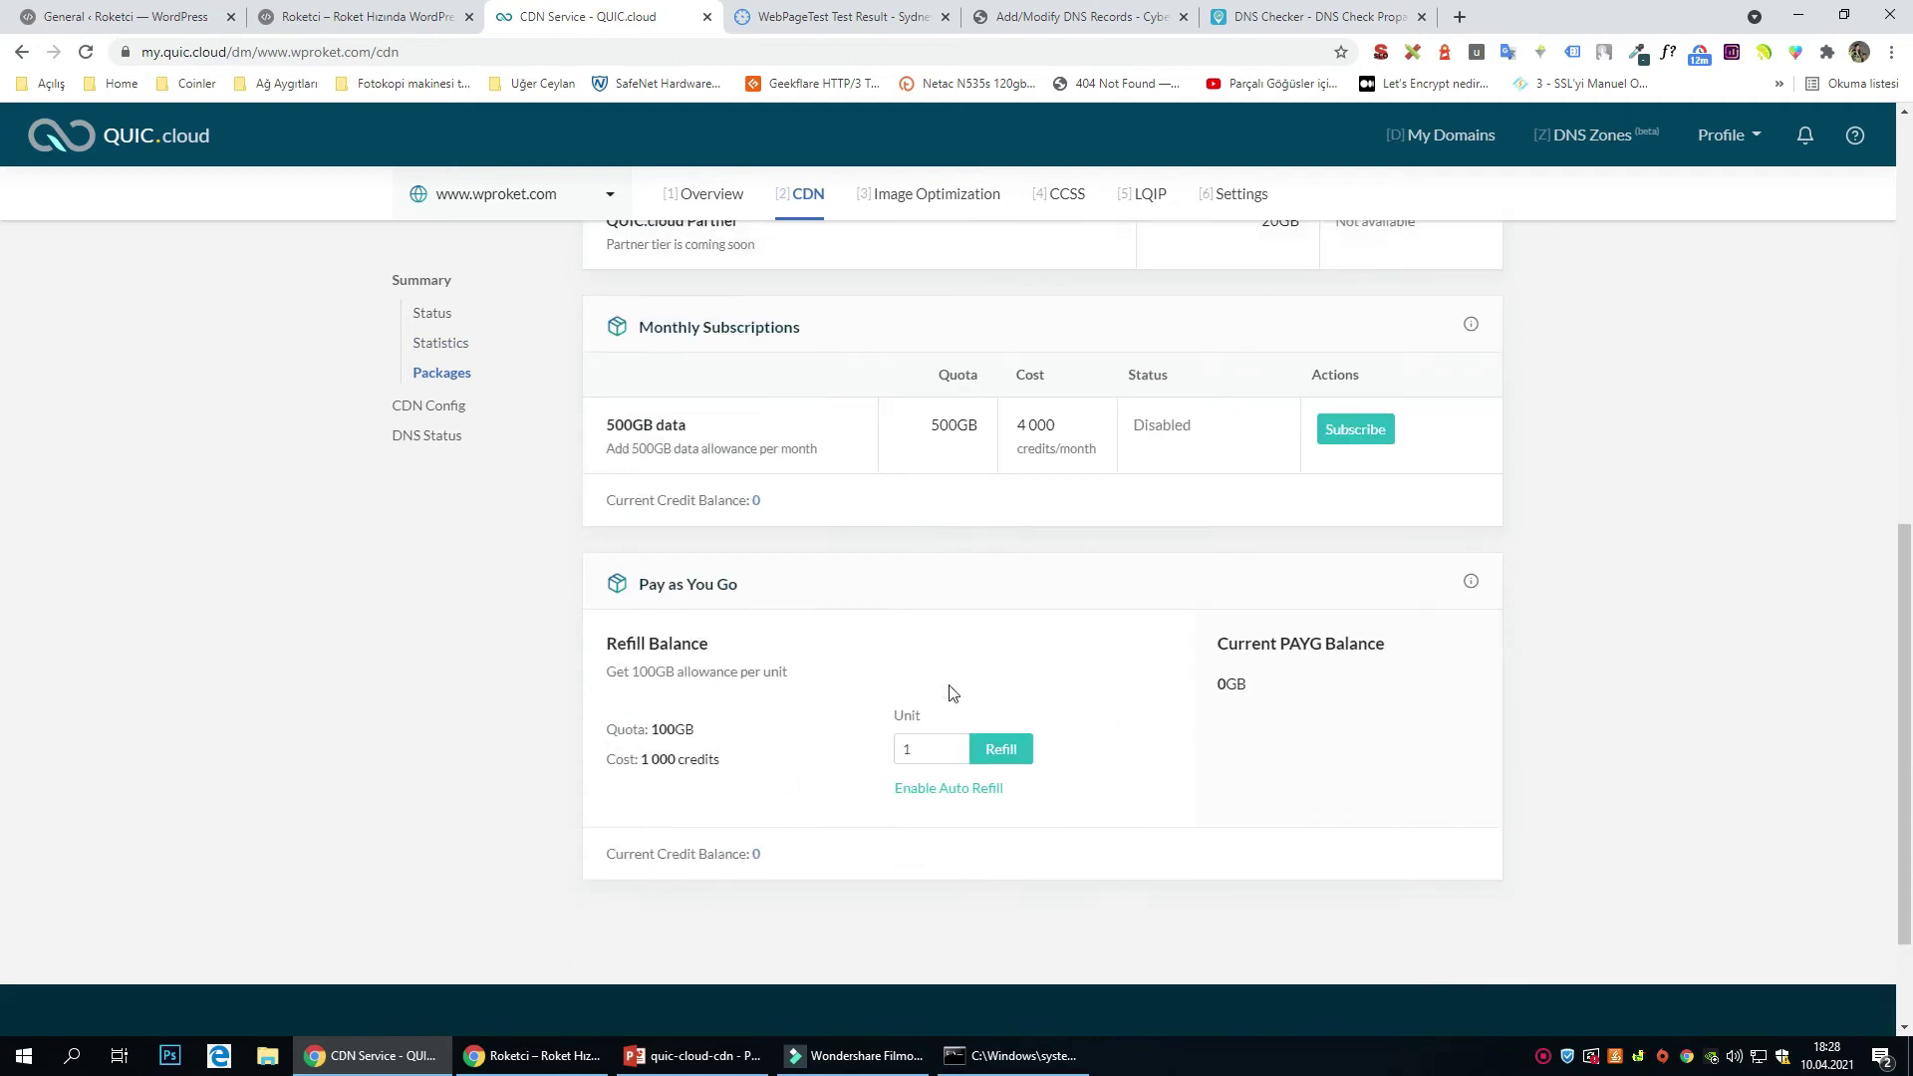
{"action": "left_click_drag", "start_coordinate": [755, 759], "coordinate": [650, 730]}
{"action": "left_click", "coordinate": [776, 716]}
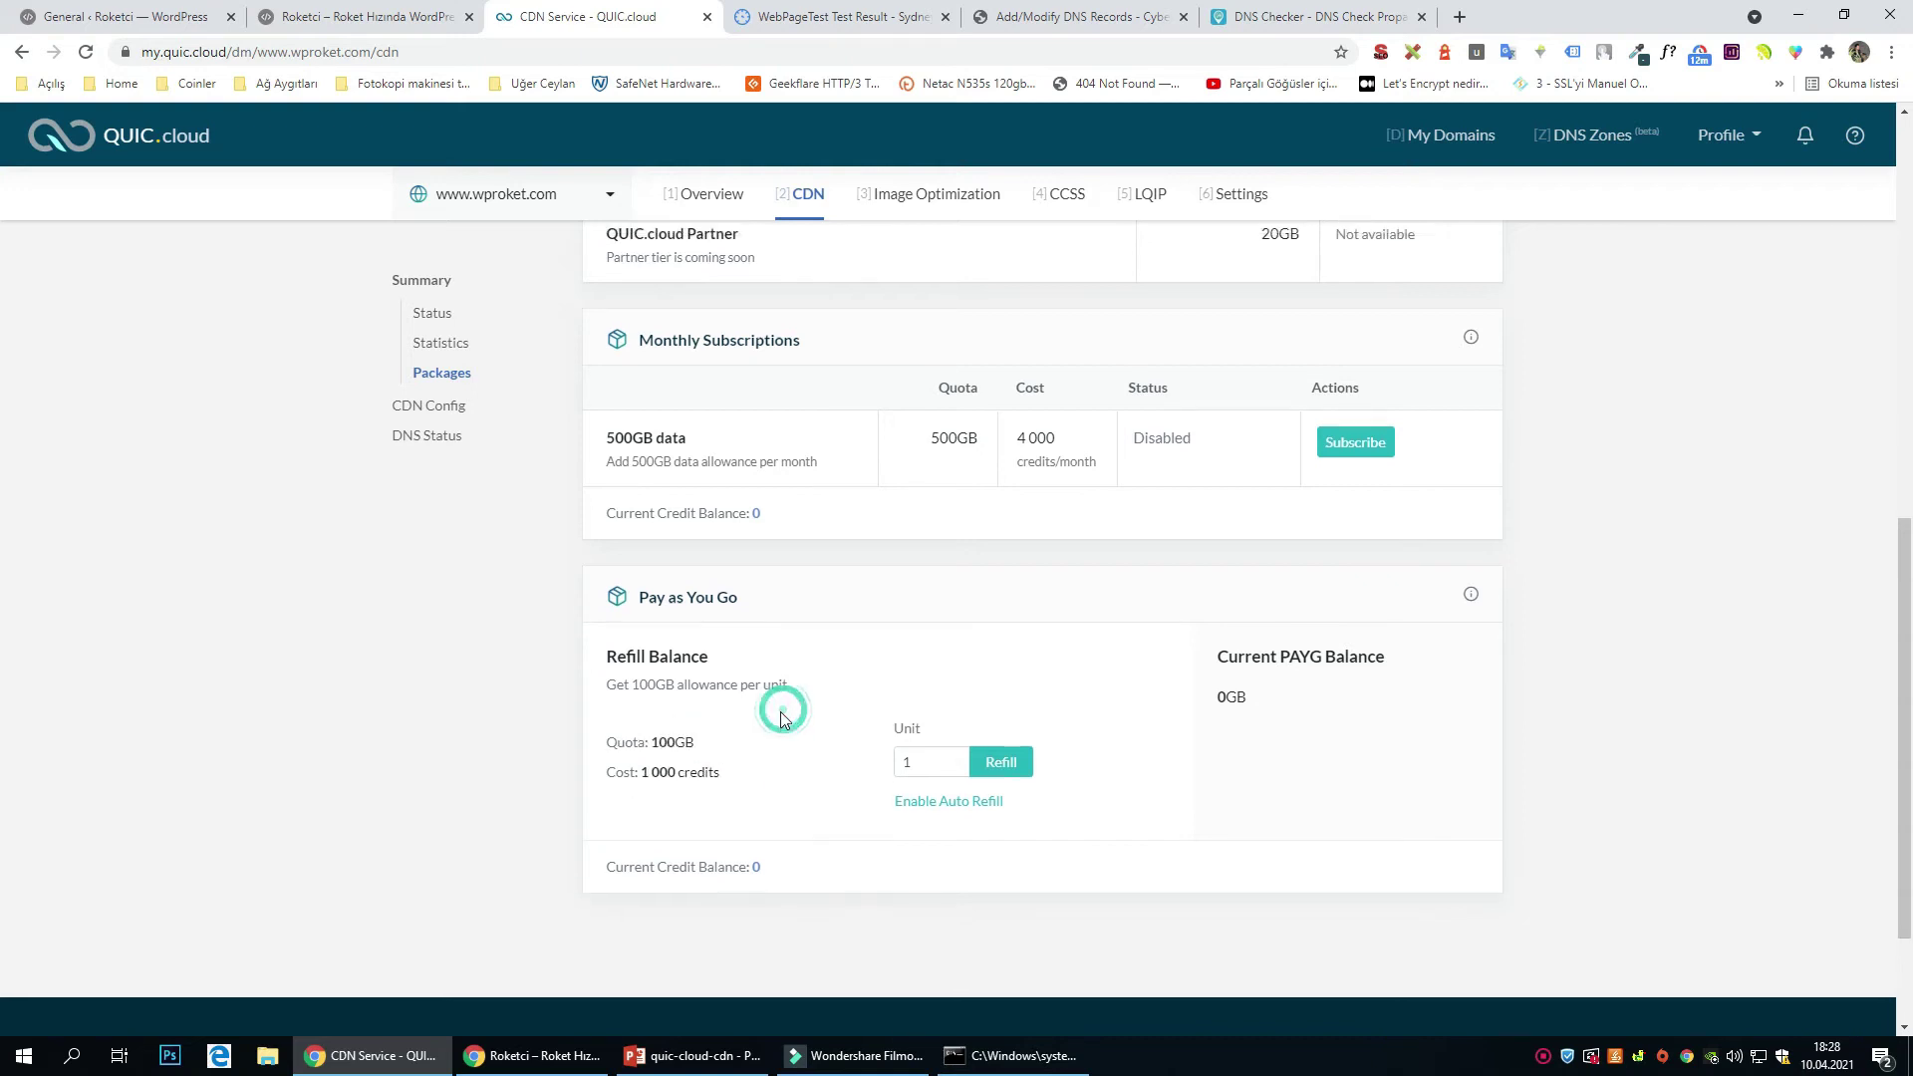
Open the CDN Config settings and examine the Bypass CDN and Map Both www/non-www options.
{"action": "scroll", "coordinate": [780, 713], "scroll_direction": "up", "scroll_amount": 9}
{"action": "left_click", "coordinate": [443, 449]}
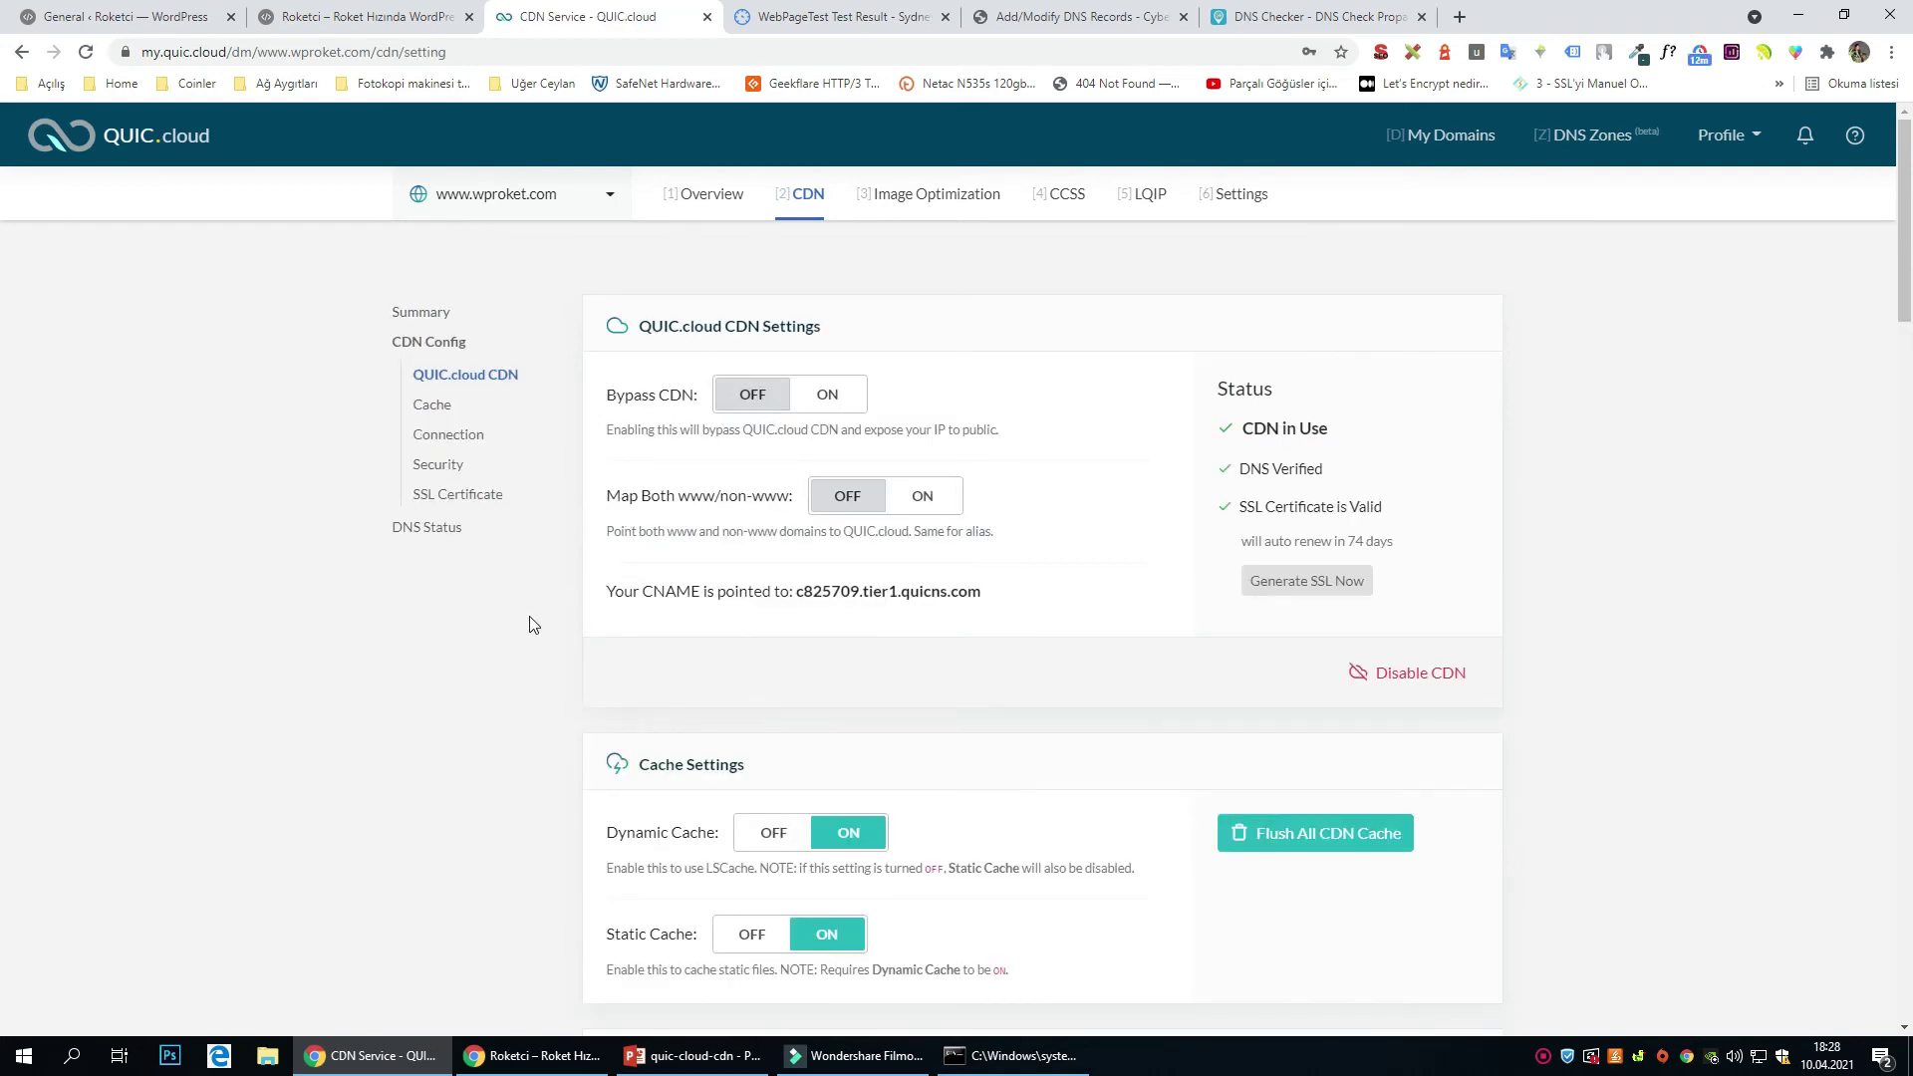
{"action": "left_click", "coordinate": [824, 396]}
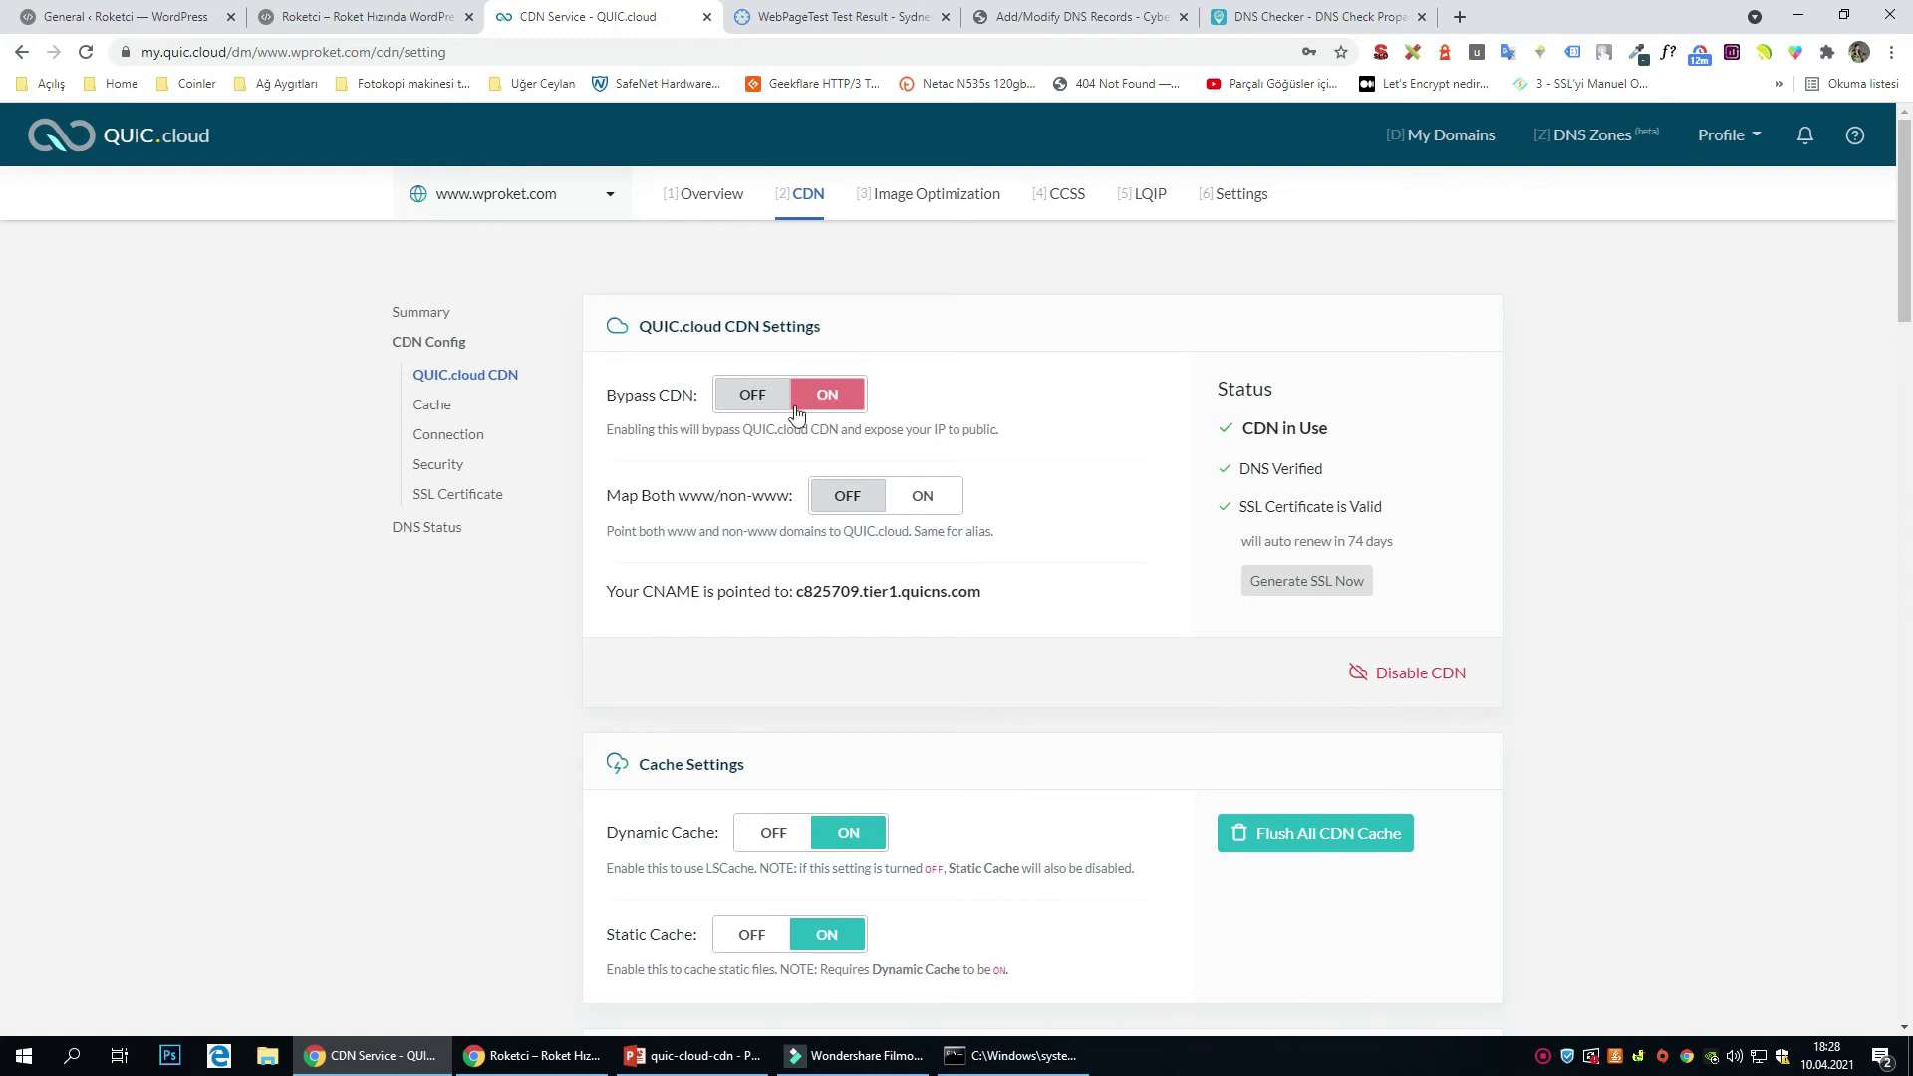
{"action": "left_click", "coordinate": [817, 398]}
{"action": "left_click", "coordinate": [845, 409]}
{"action": "left_click", "coordinate": [823, 400]}
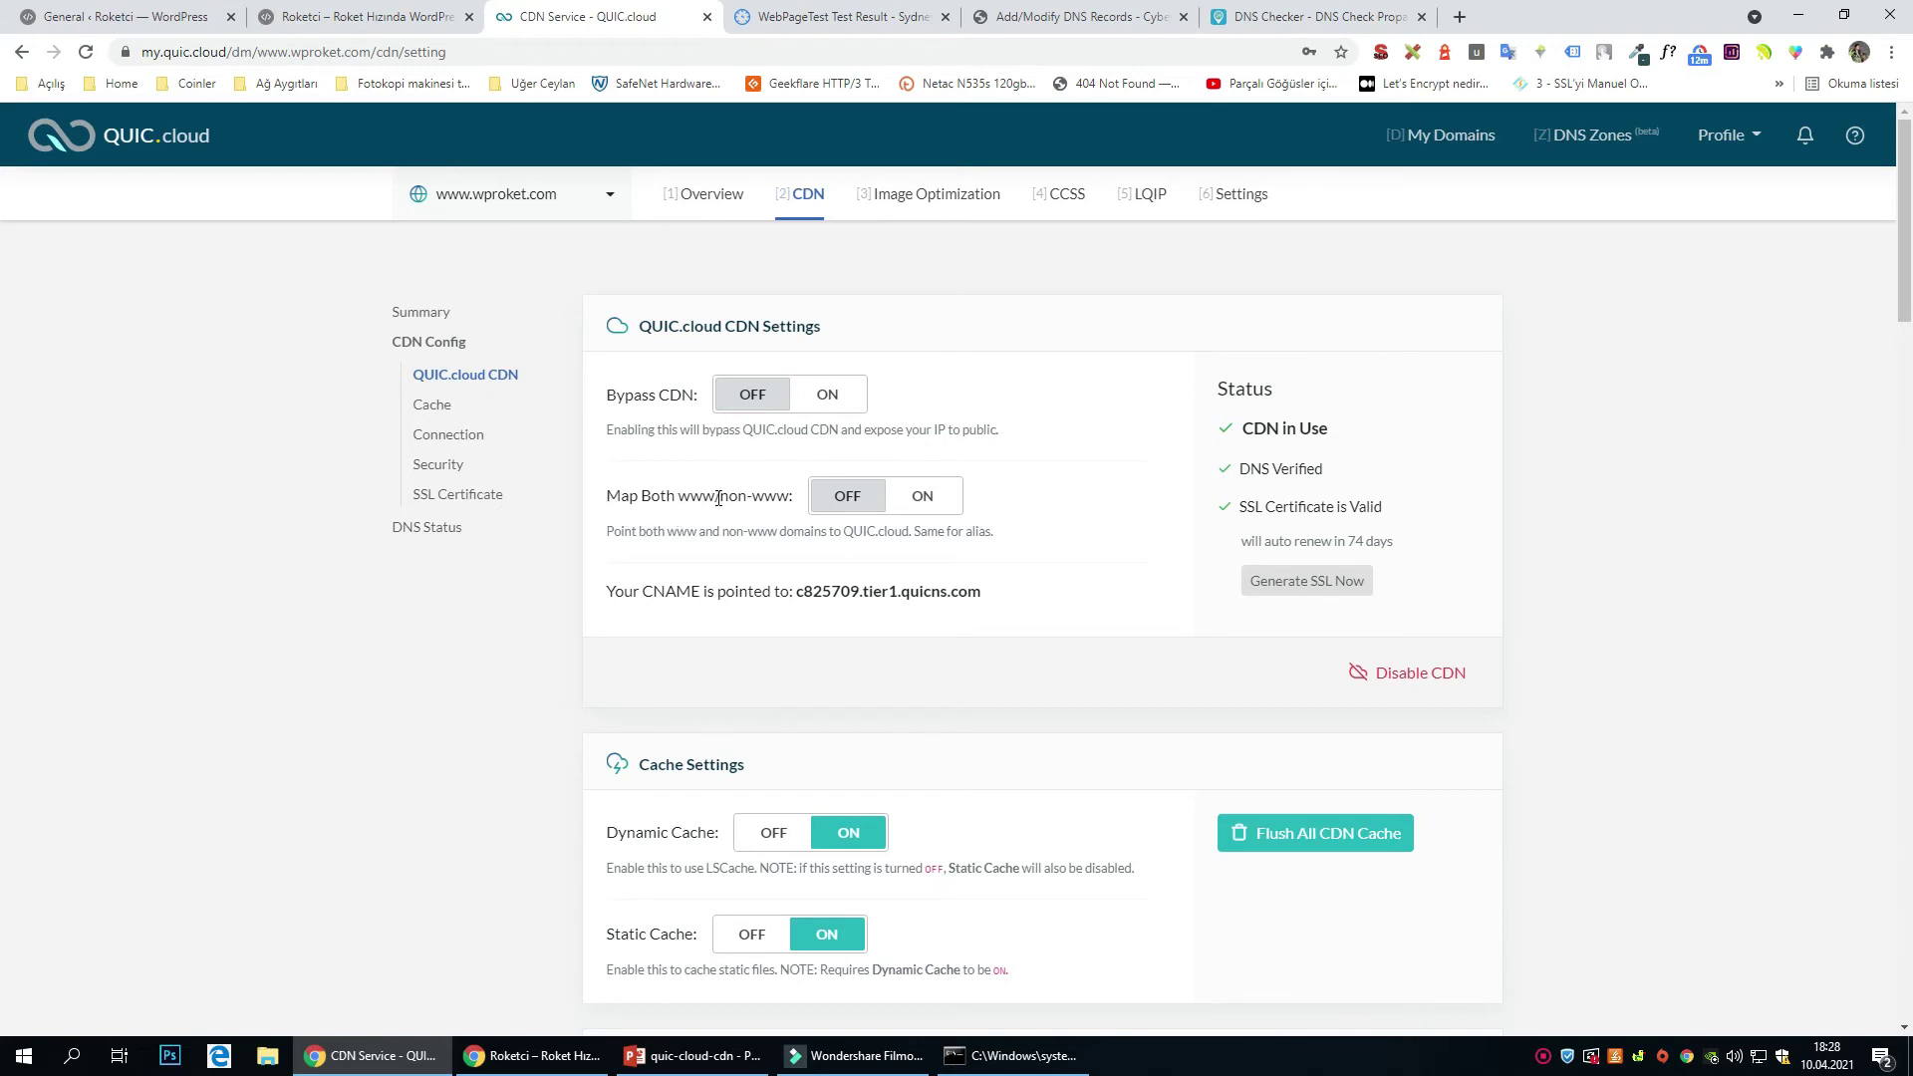
{"action": "left_click", "coordinate": [924, 497]}
Review the Dynamic Cache and Static Cache settings, followed by the Connection Details options in the CDN configuration.
{"action": "scroll", "coordinate": [850, 564], "scroll_direction": "down", "scroll_amount": 4}
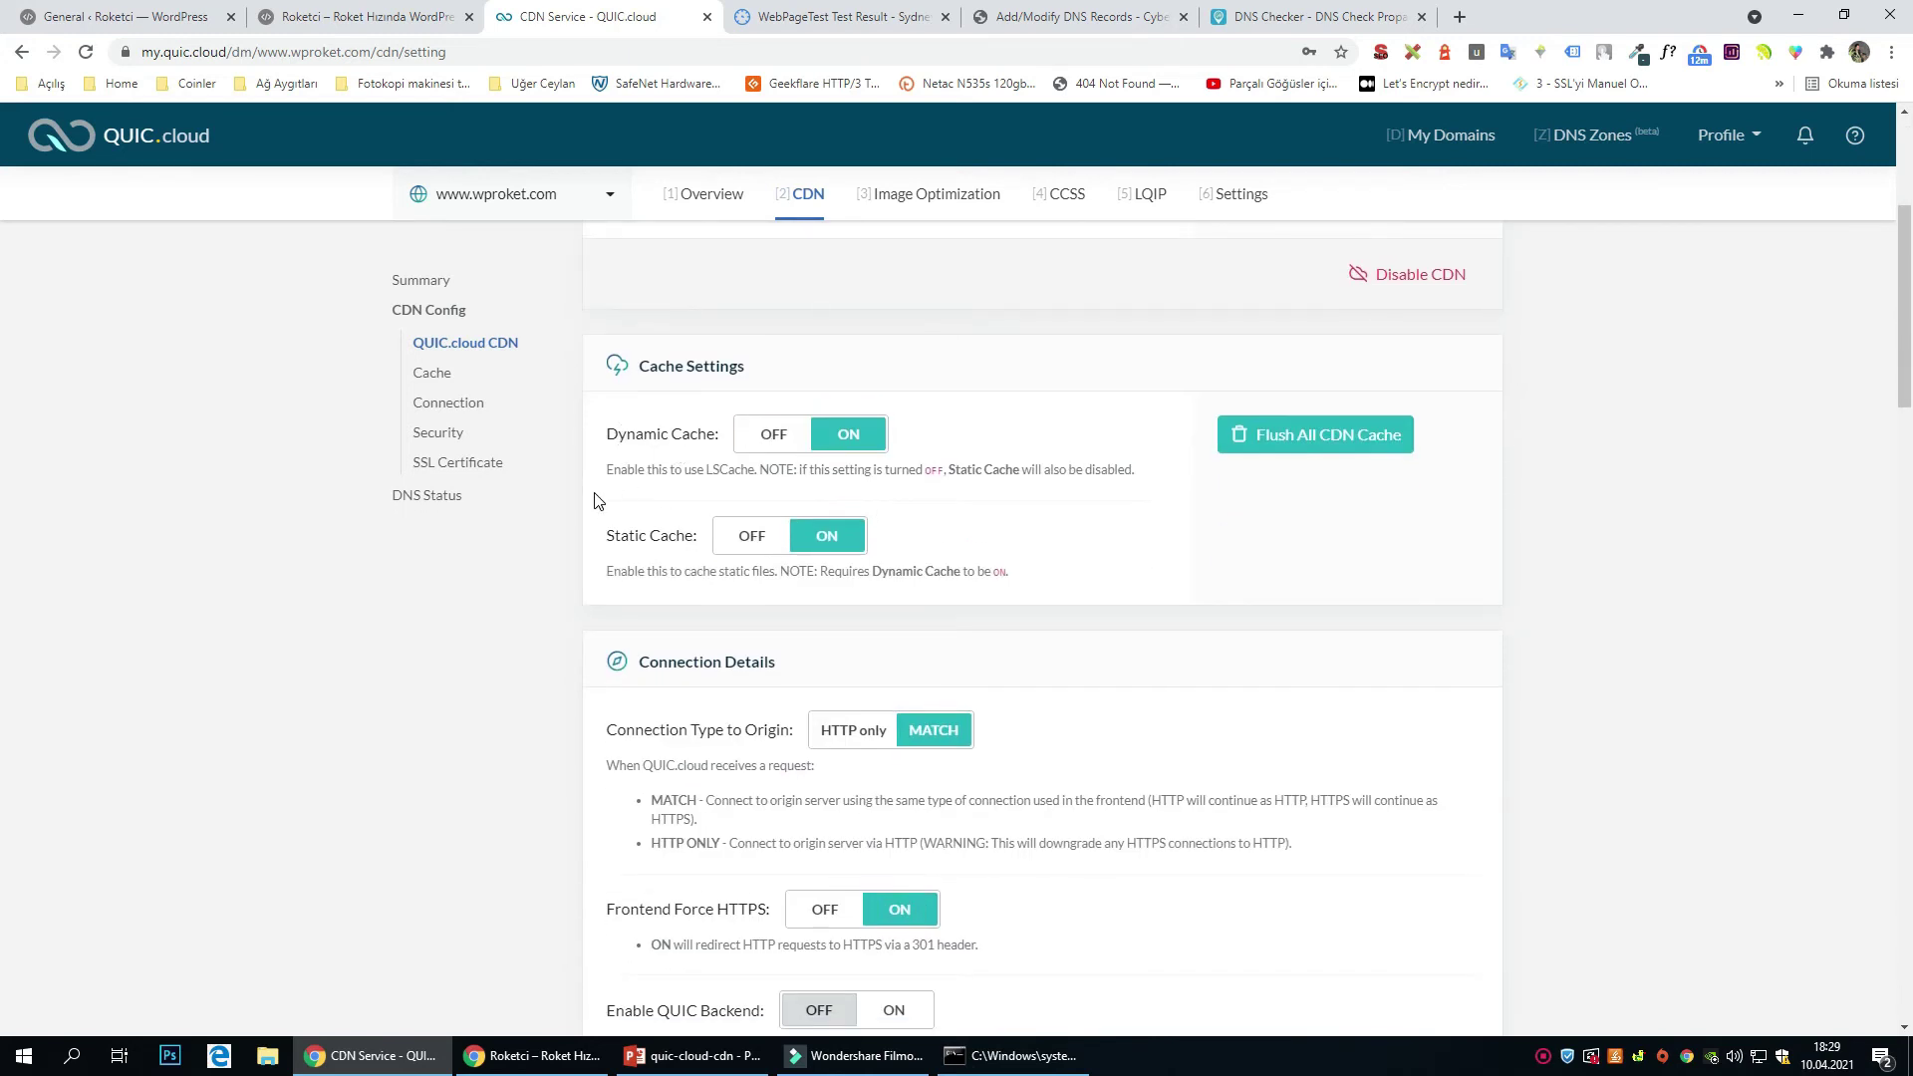
{"action": "left_click", "coordinate": [607, 538]}
{"action": "left_click", "coordinate": [608, 538]}
{"action": "left_click_drag", "start_coordinate": [703, 539], "coordinate": [603, 546]}
{"action": "left_click", "coordinate": [604, 546]}
{"action": "left_click_drag", "start_coordinate": [729, 439], "coordinate": [625, 441]}
{"action": "left_click", "coordinate": [626, 441]}
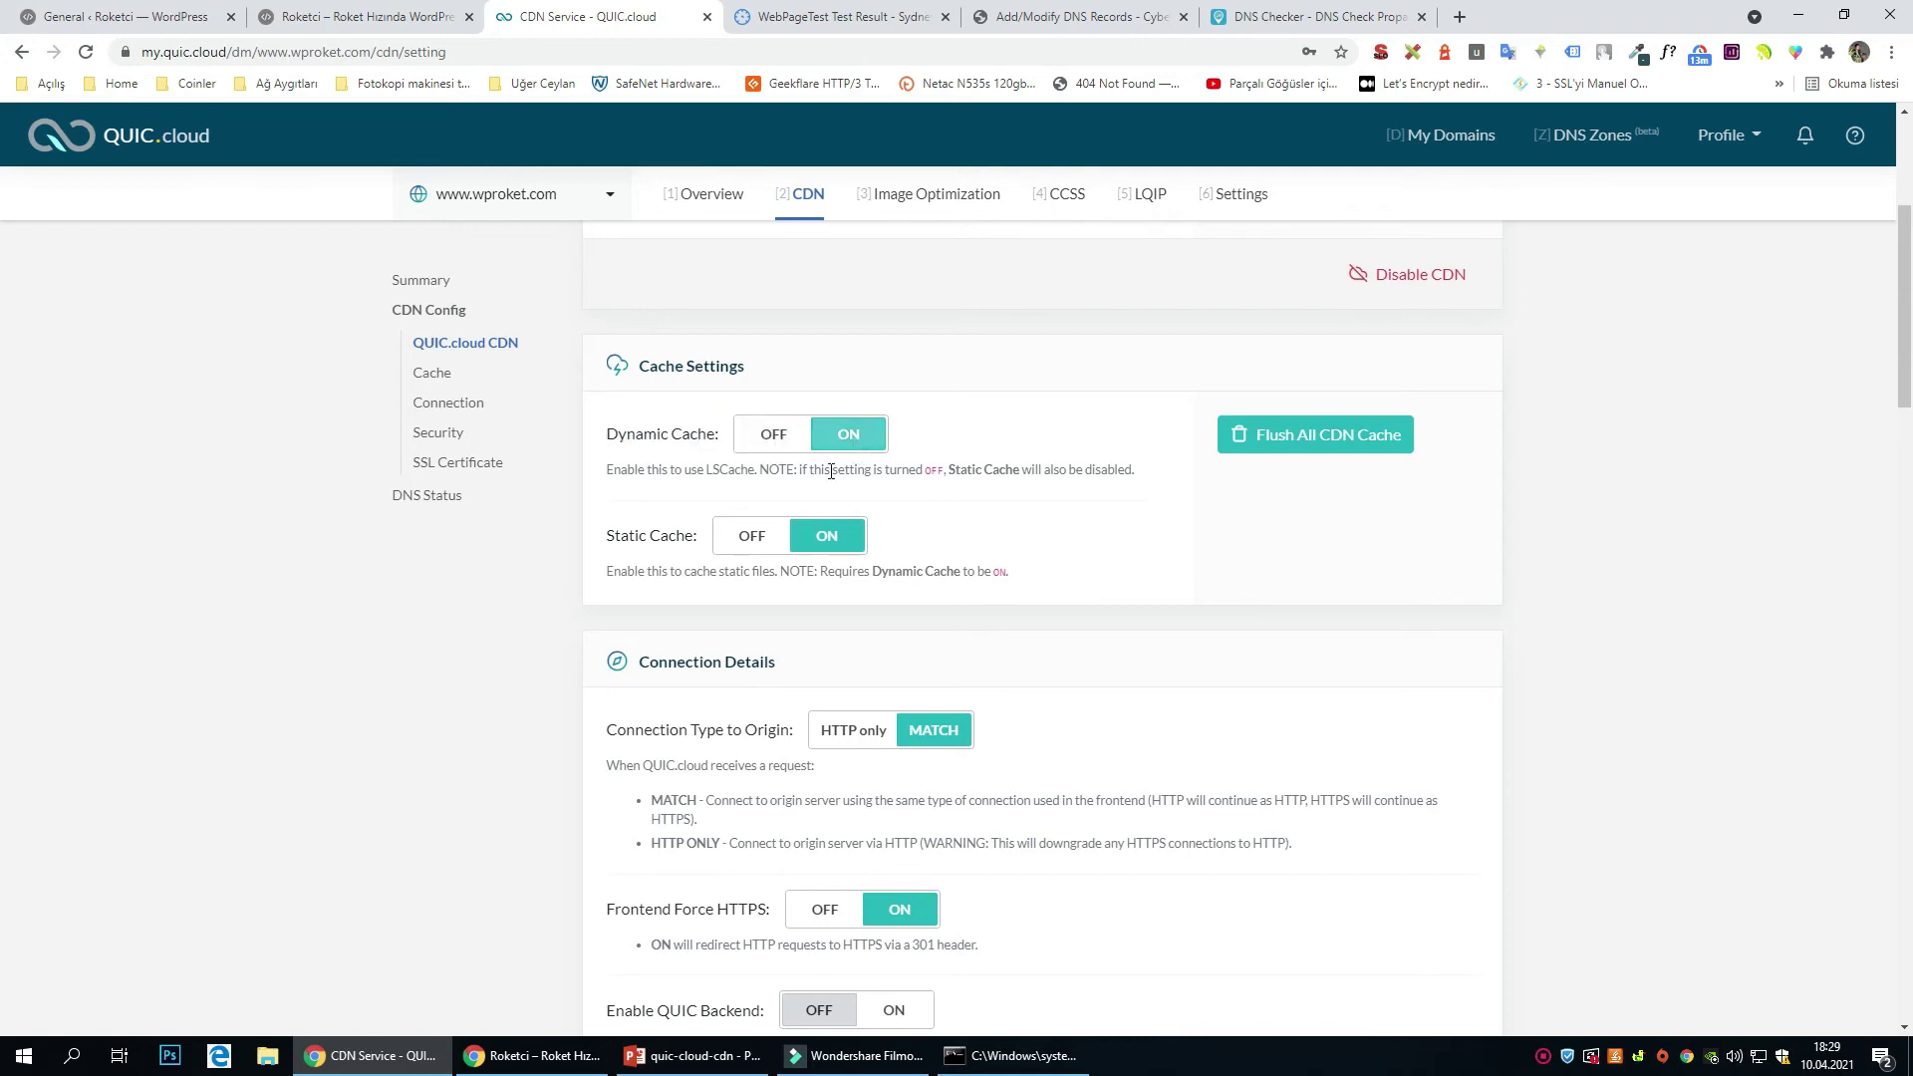
{"action": "scroll", "coordinate": [798, 707], "scroll_direction": "down", "scroll_amount": 3}
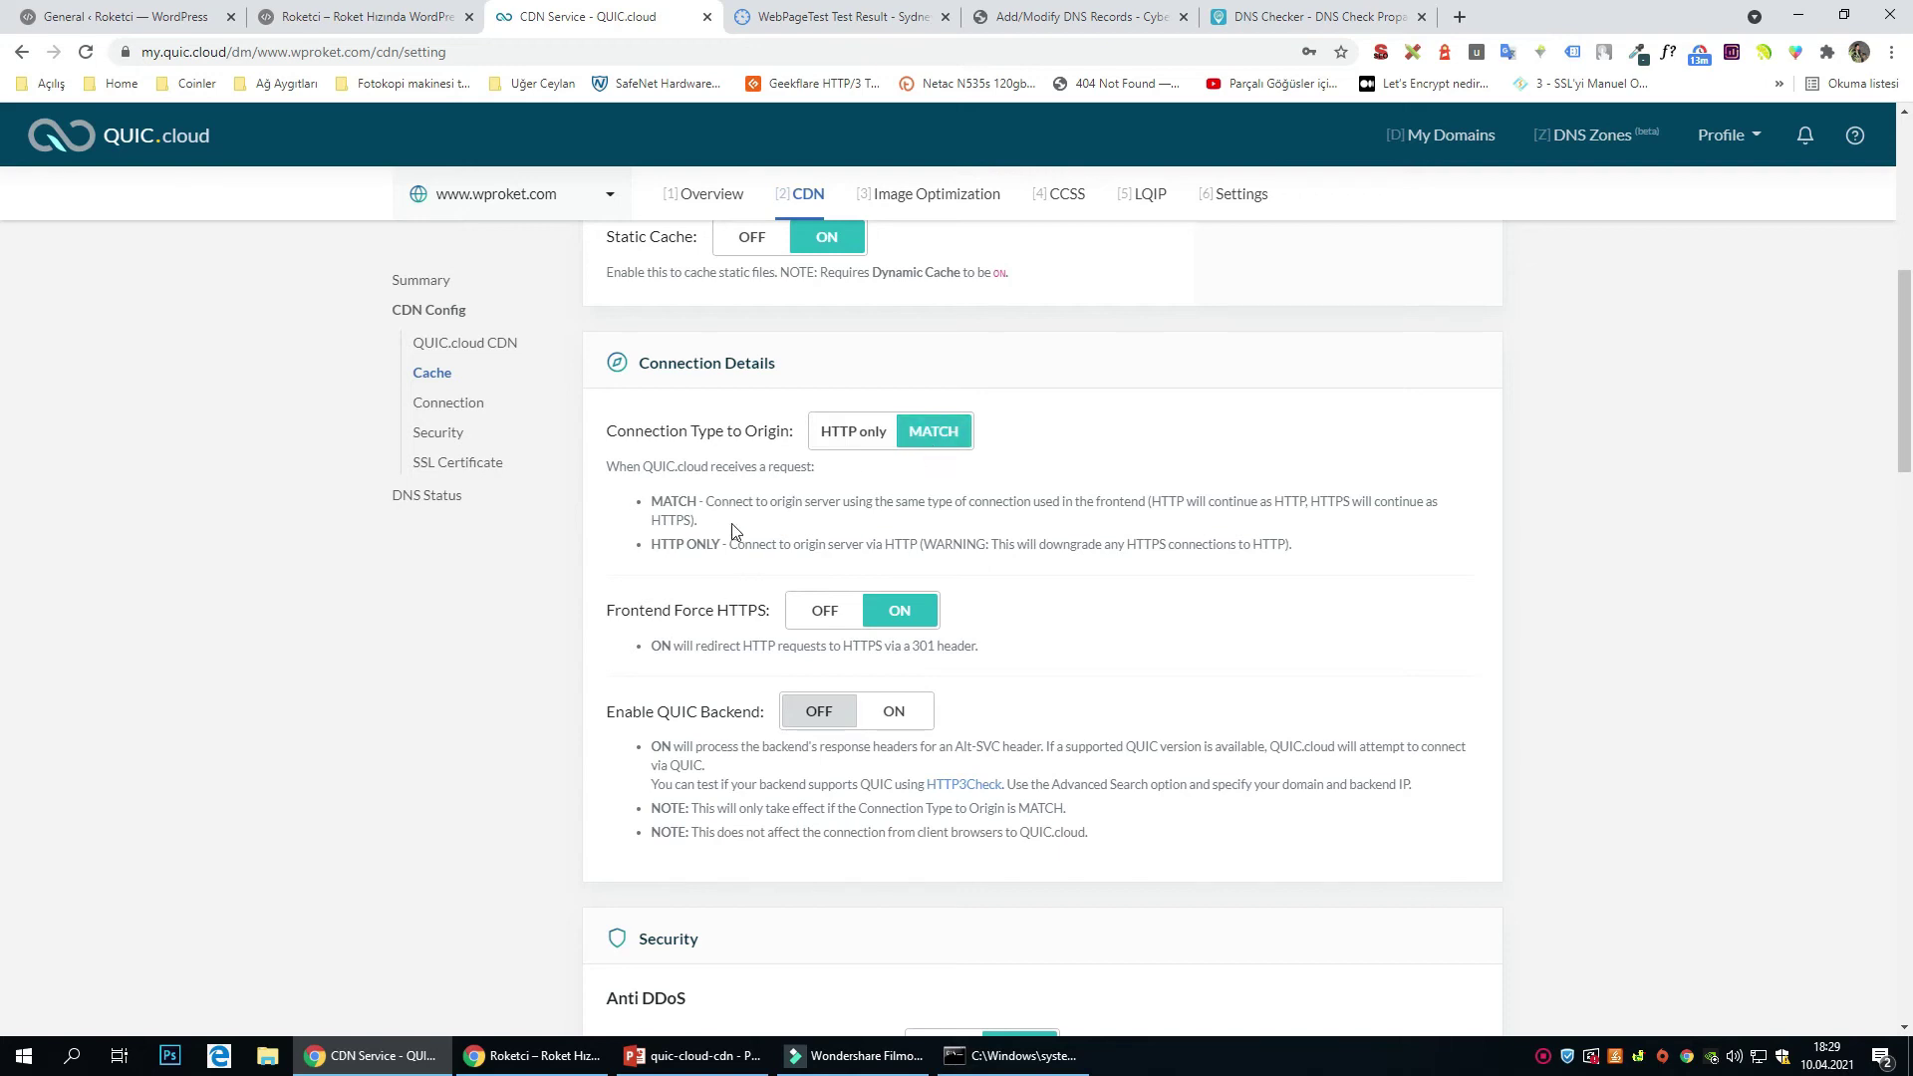
Review the QUIC backend option and return to the QUIC.cloud CDN settings to highlight the SSL certificate status.
{"action": "scroll", "coordinate": [735, 503], "scroll_direction": "down", "scroll_amount": 3}
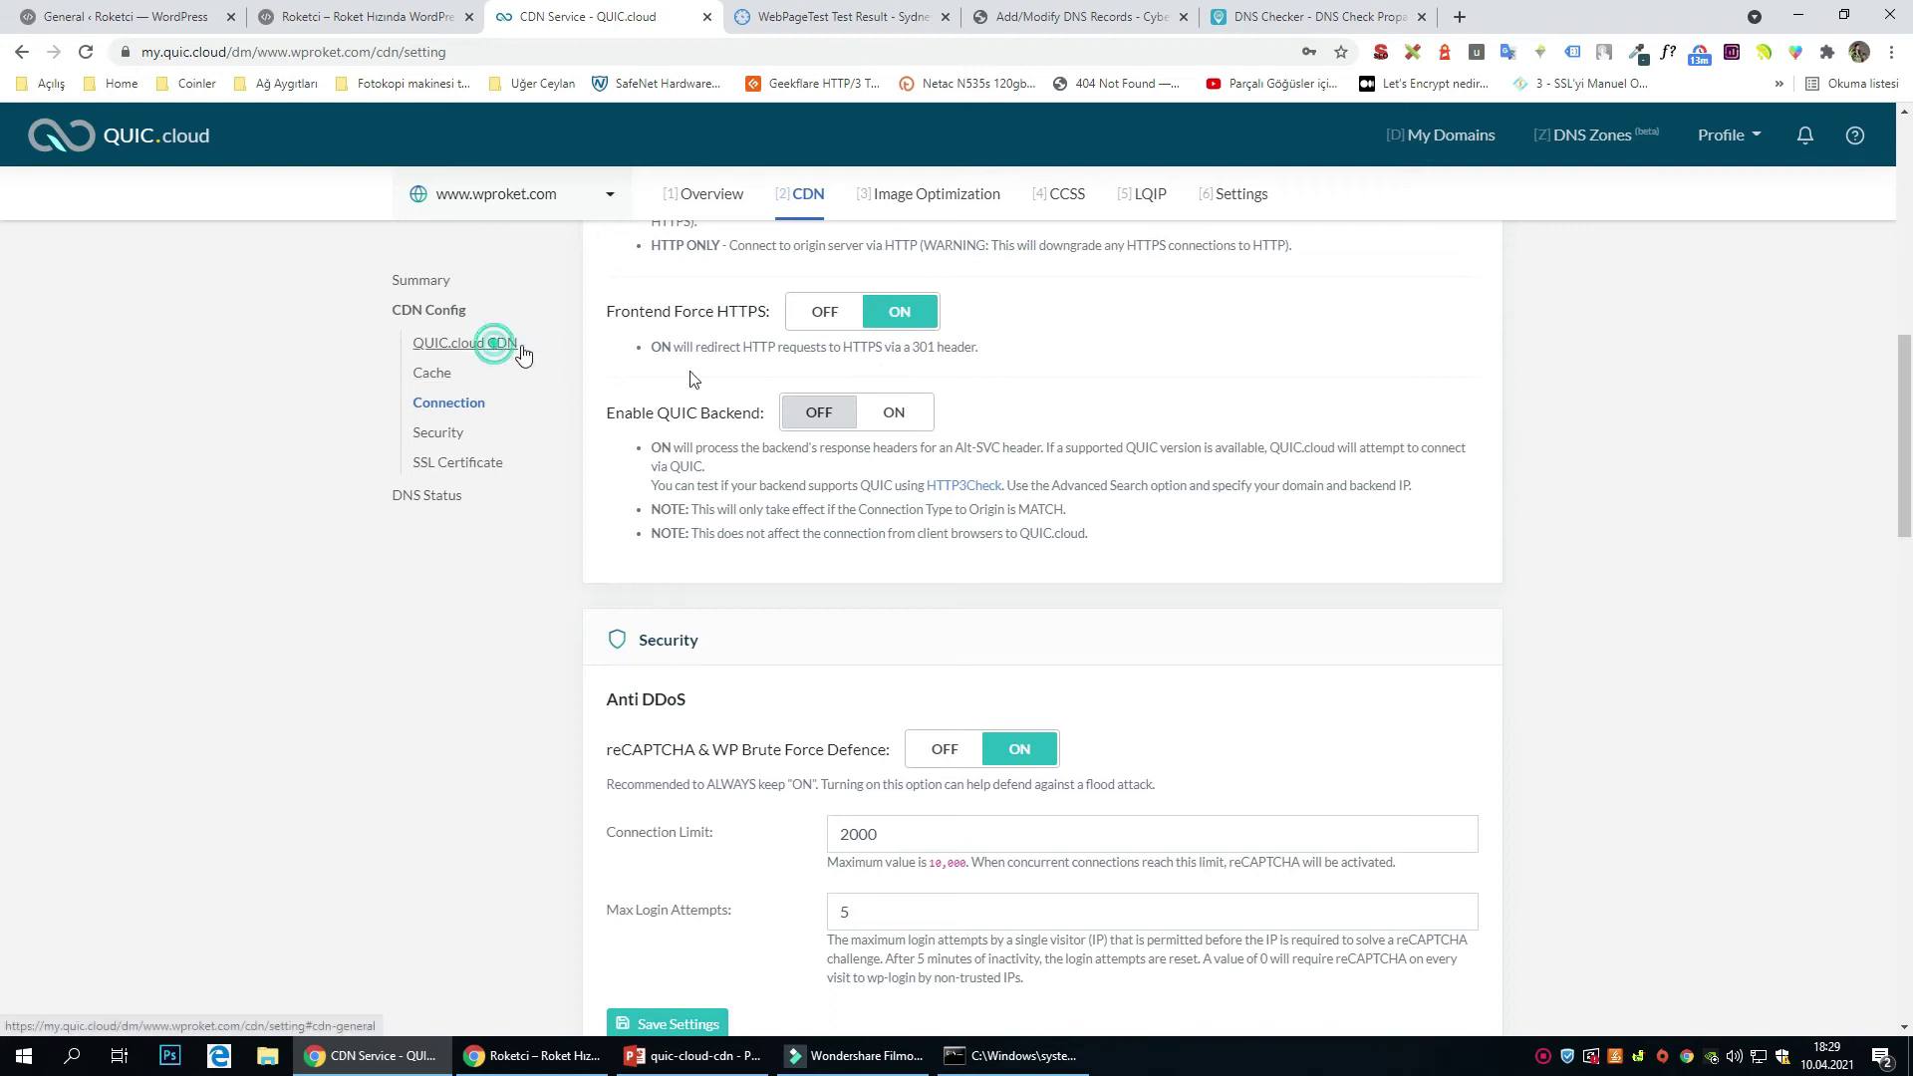
{"action": "left_click", "coordinate": [486, 344]}
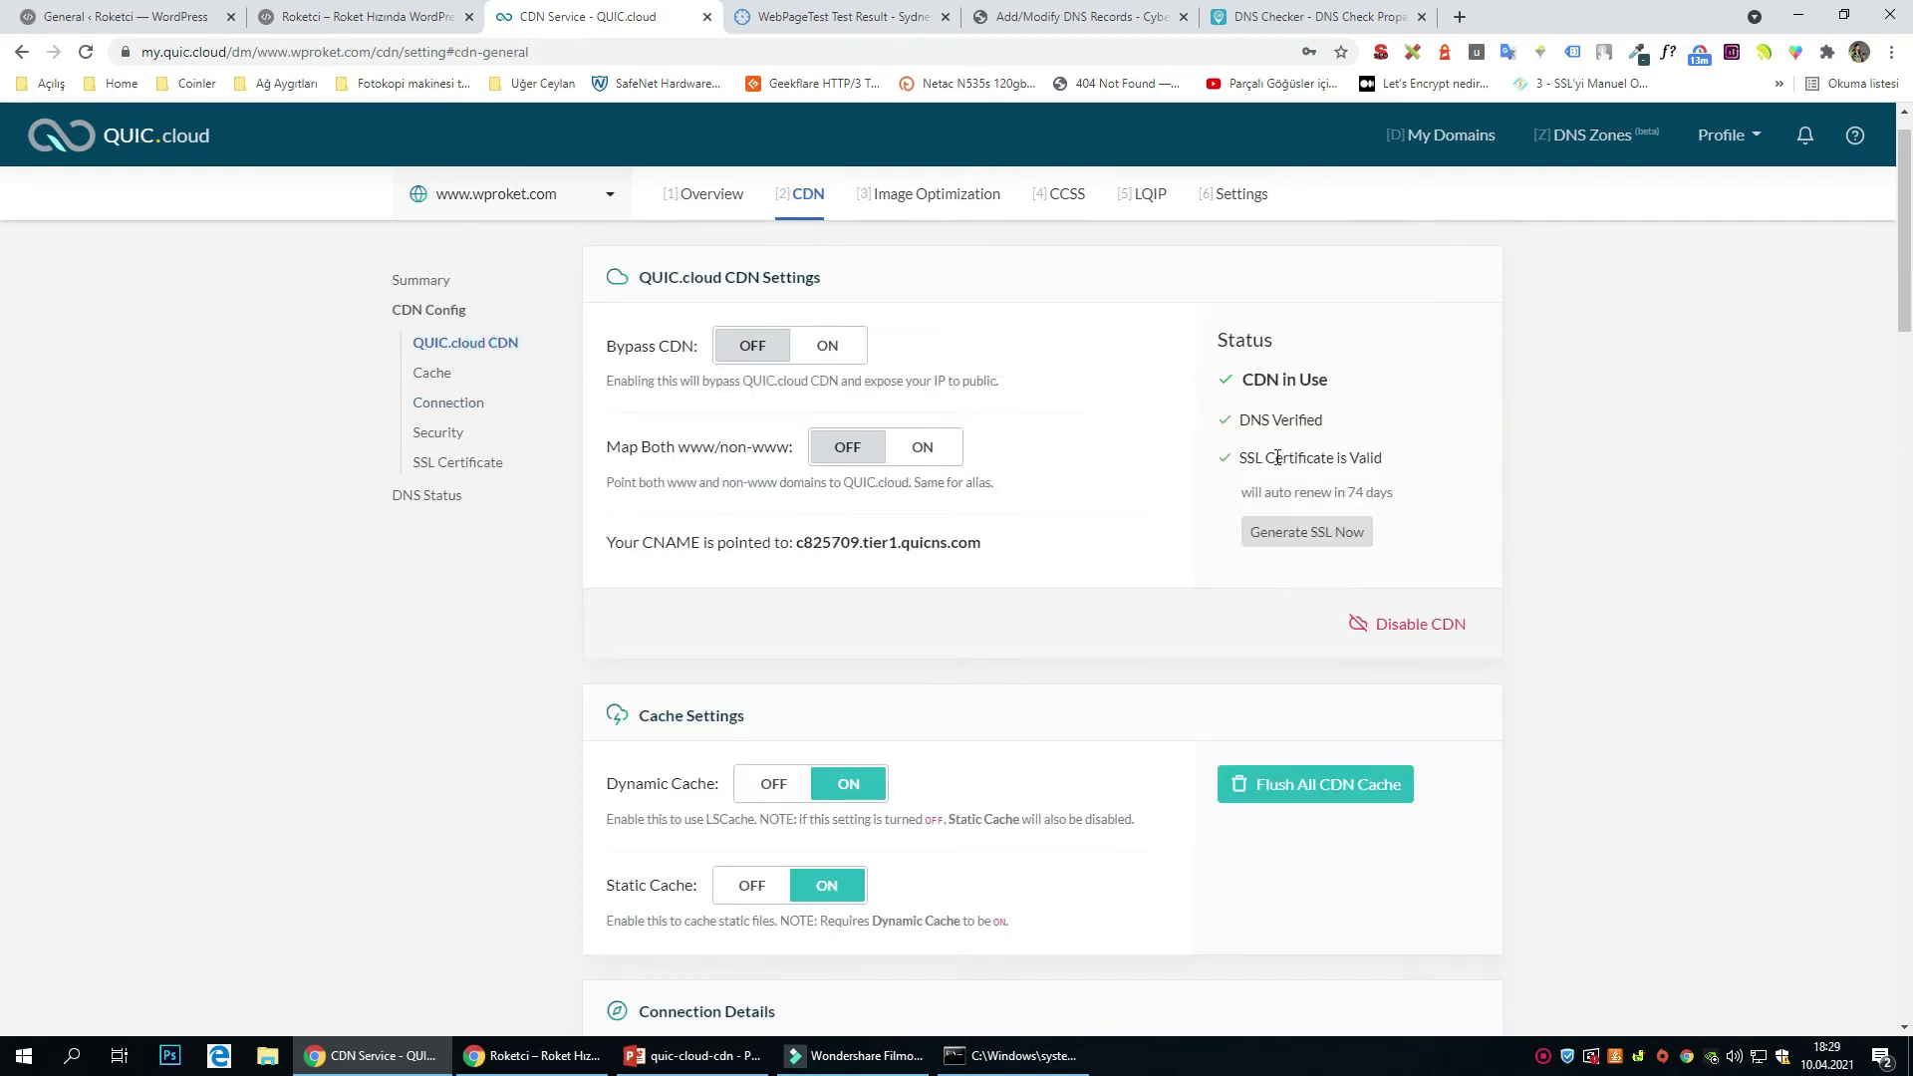
{"action": "left_click_drag", "start_coordinate": [1391, 458], "coordinate": [1239, 463]}
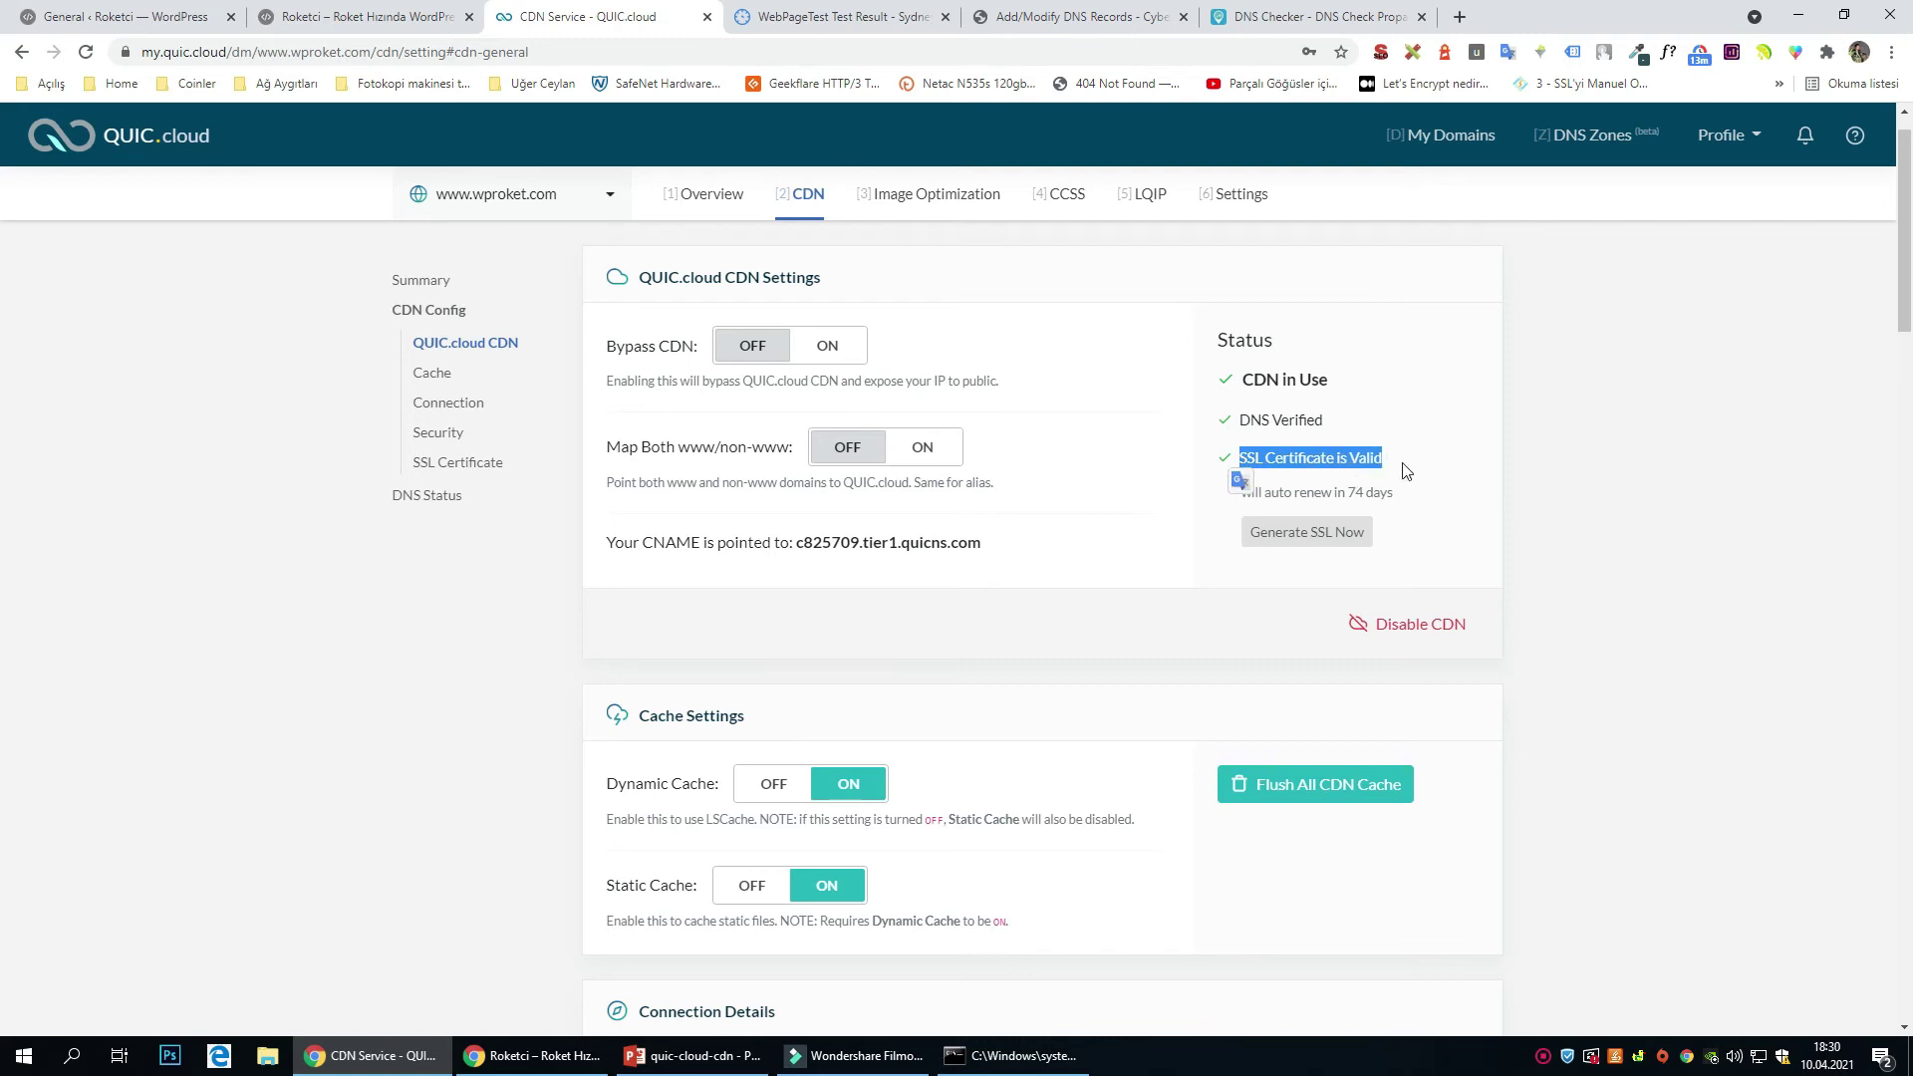
{"action": "left_click", "coordinate": [1328, 463]}
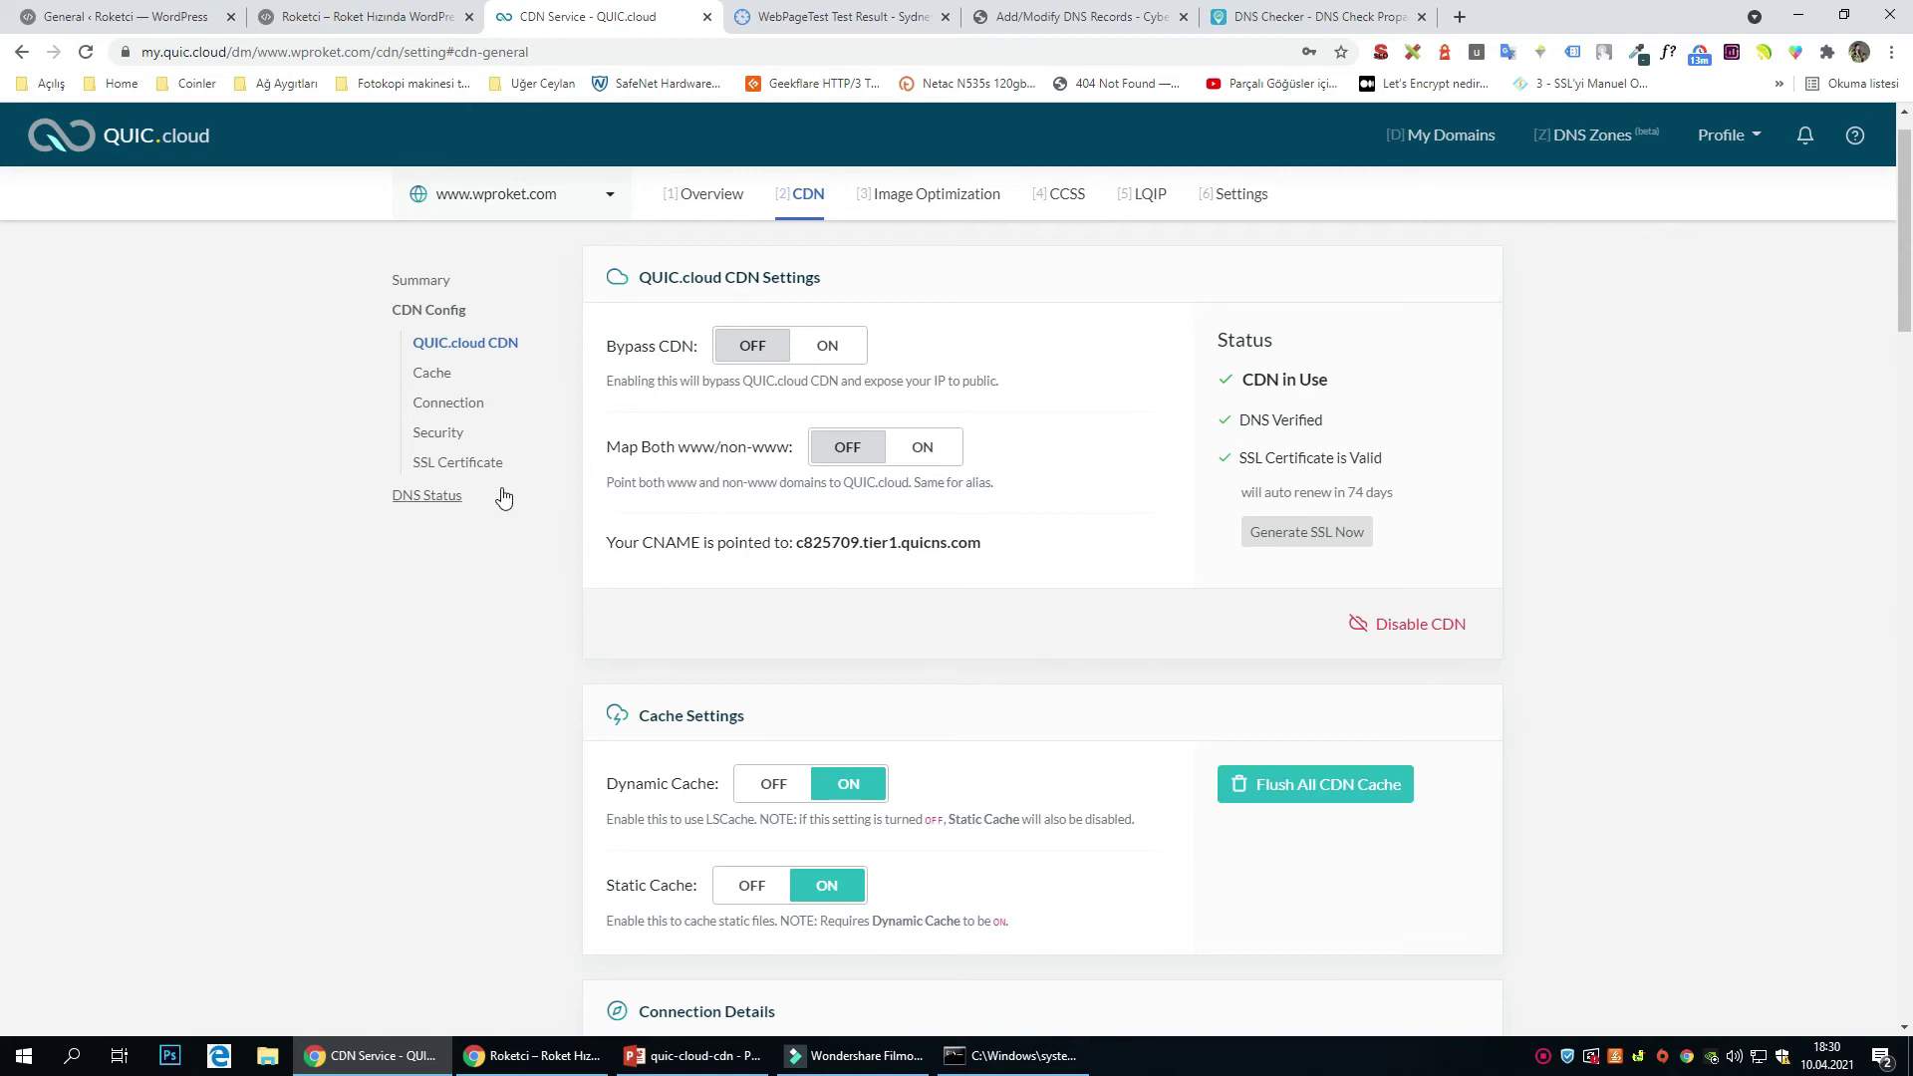
Review the Connection and Anti DDoS settings, highlighting the Connection Limit and Max Login Attempts values.
{"action": "left_click", "coordinate": [459, 405]}
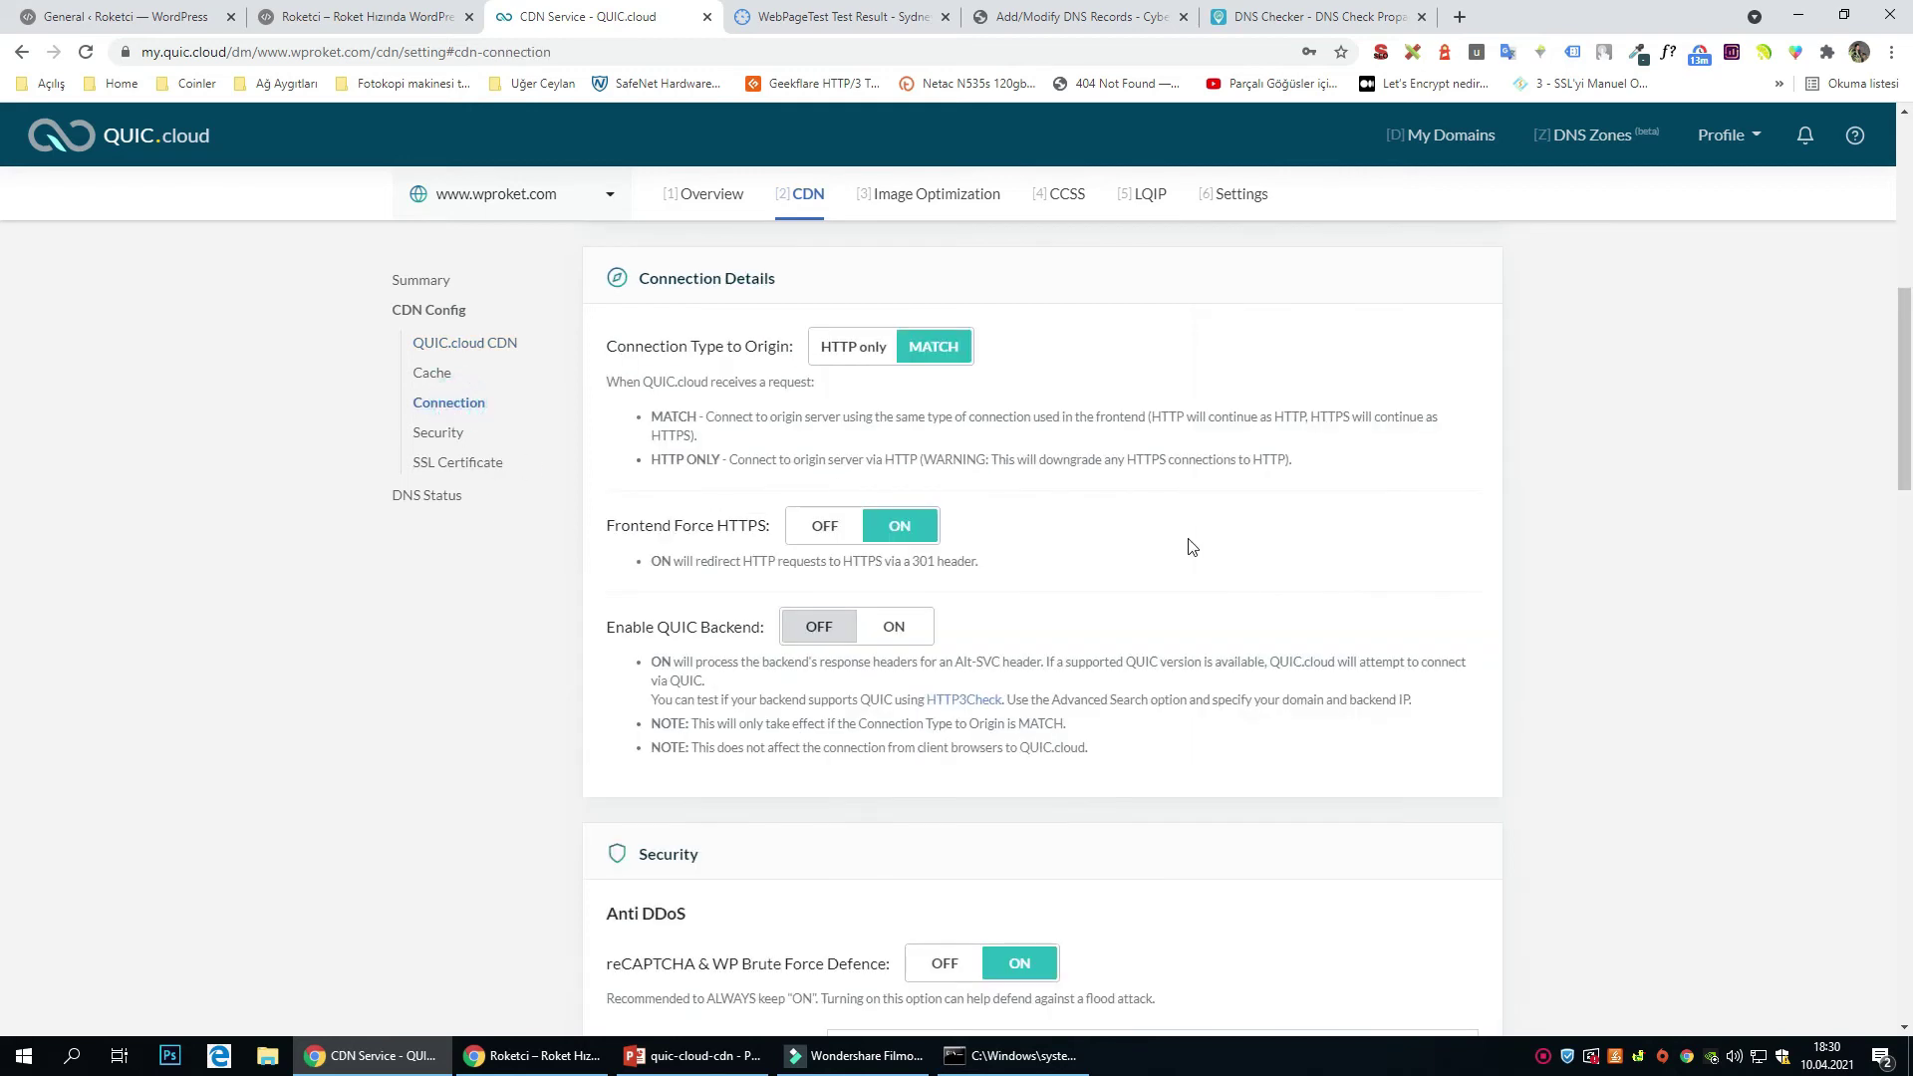
{"action": "scroll", "coordinate": [1061, 529], "scroll_direction": "down", "scroll_amount": 5}
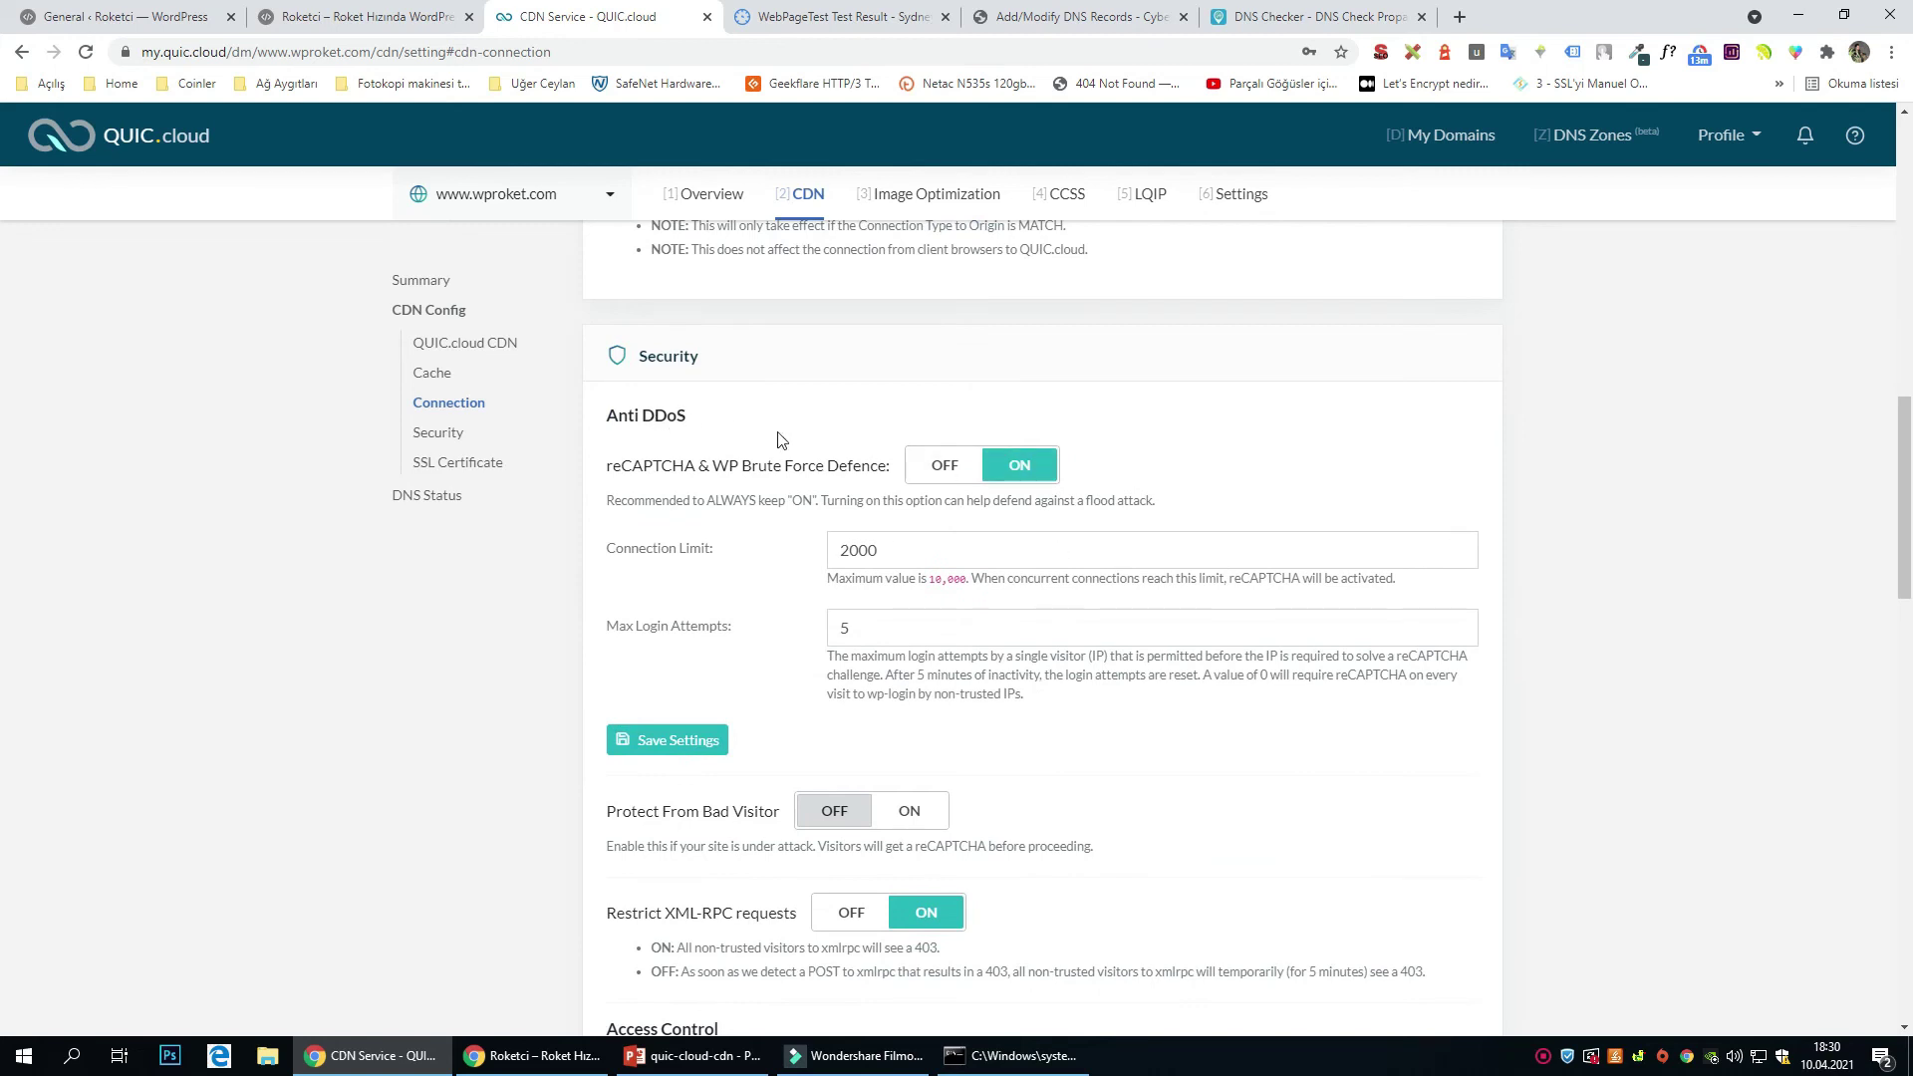
{"action": "scroll", "coordinate": [778, 439], "scroll_direction": "down", "scroll_amount": 2}
{"action": "scroll", "coordinate": [765, 449], "scroll_direction": "up", "scroll_amount": 1}
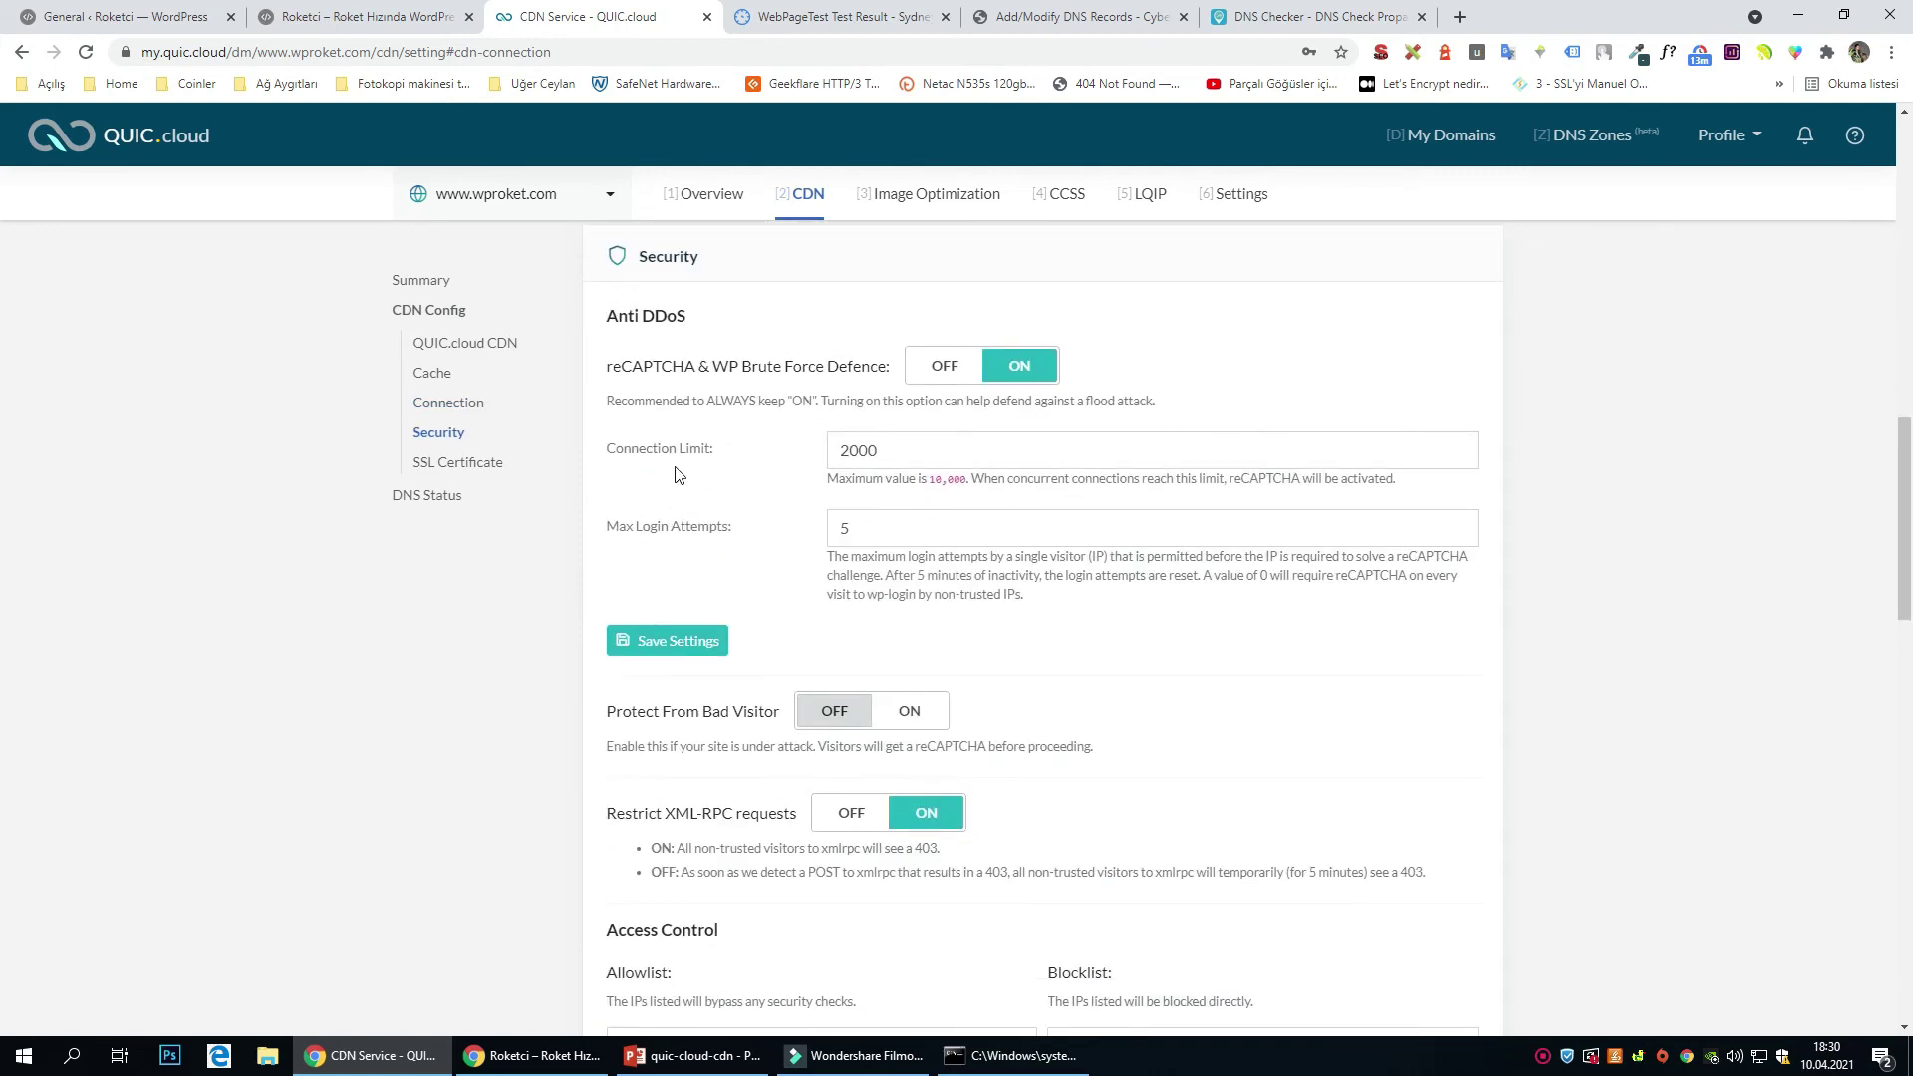
{"action": "left_click", "coordinate": [902, 451]}
{"action": "left_click_drag", "start_coordinate": [902, 450], "coordinate": [778, 453]}
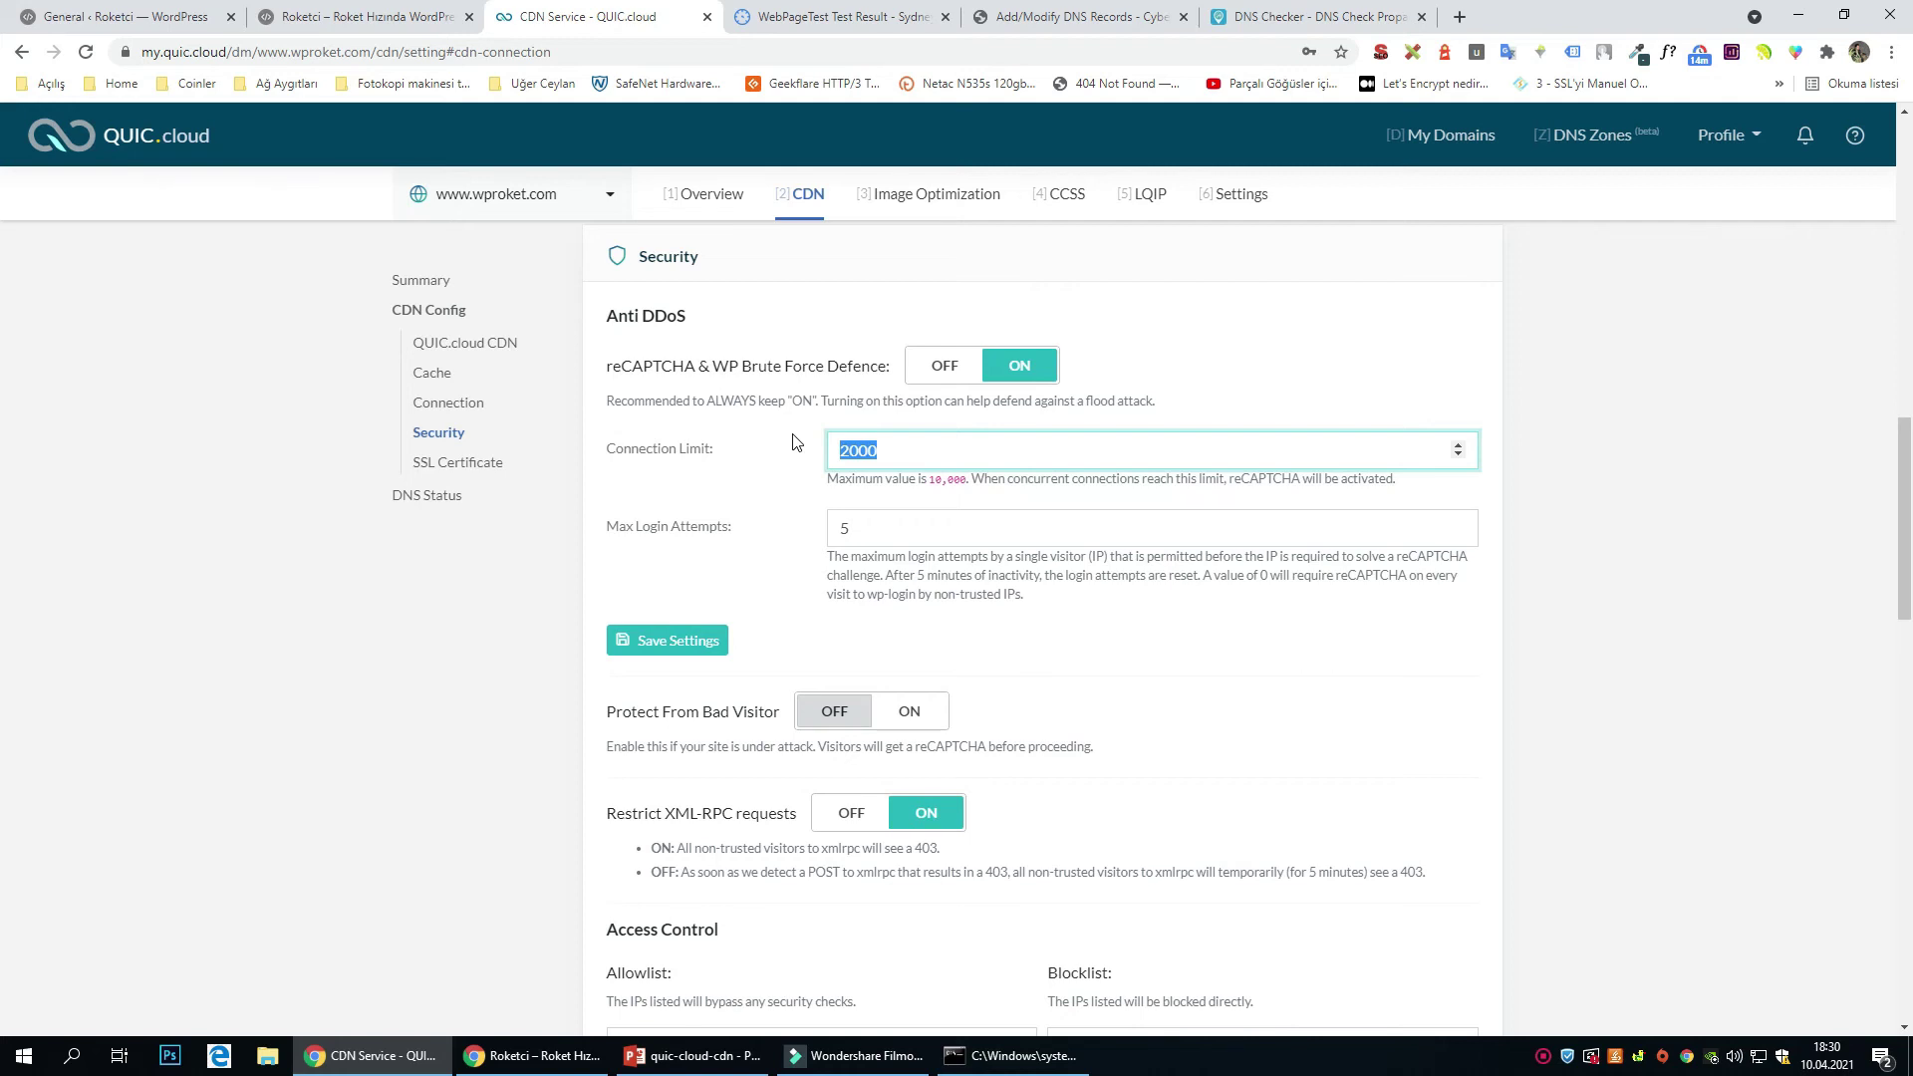
{"action": "left_click", "coordinate": [872, 446]}
{"action": "key", "text": "Tab"}
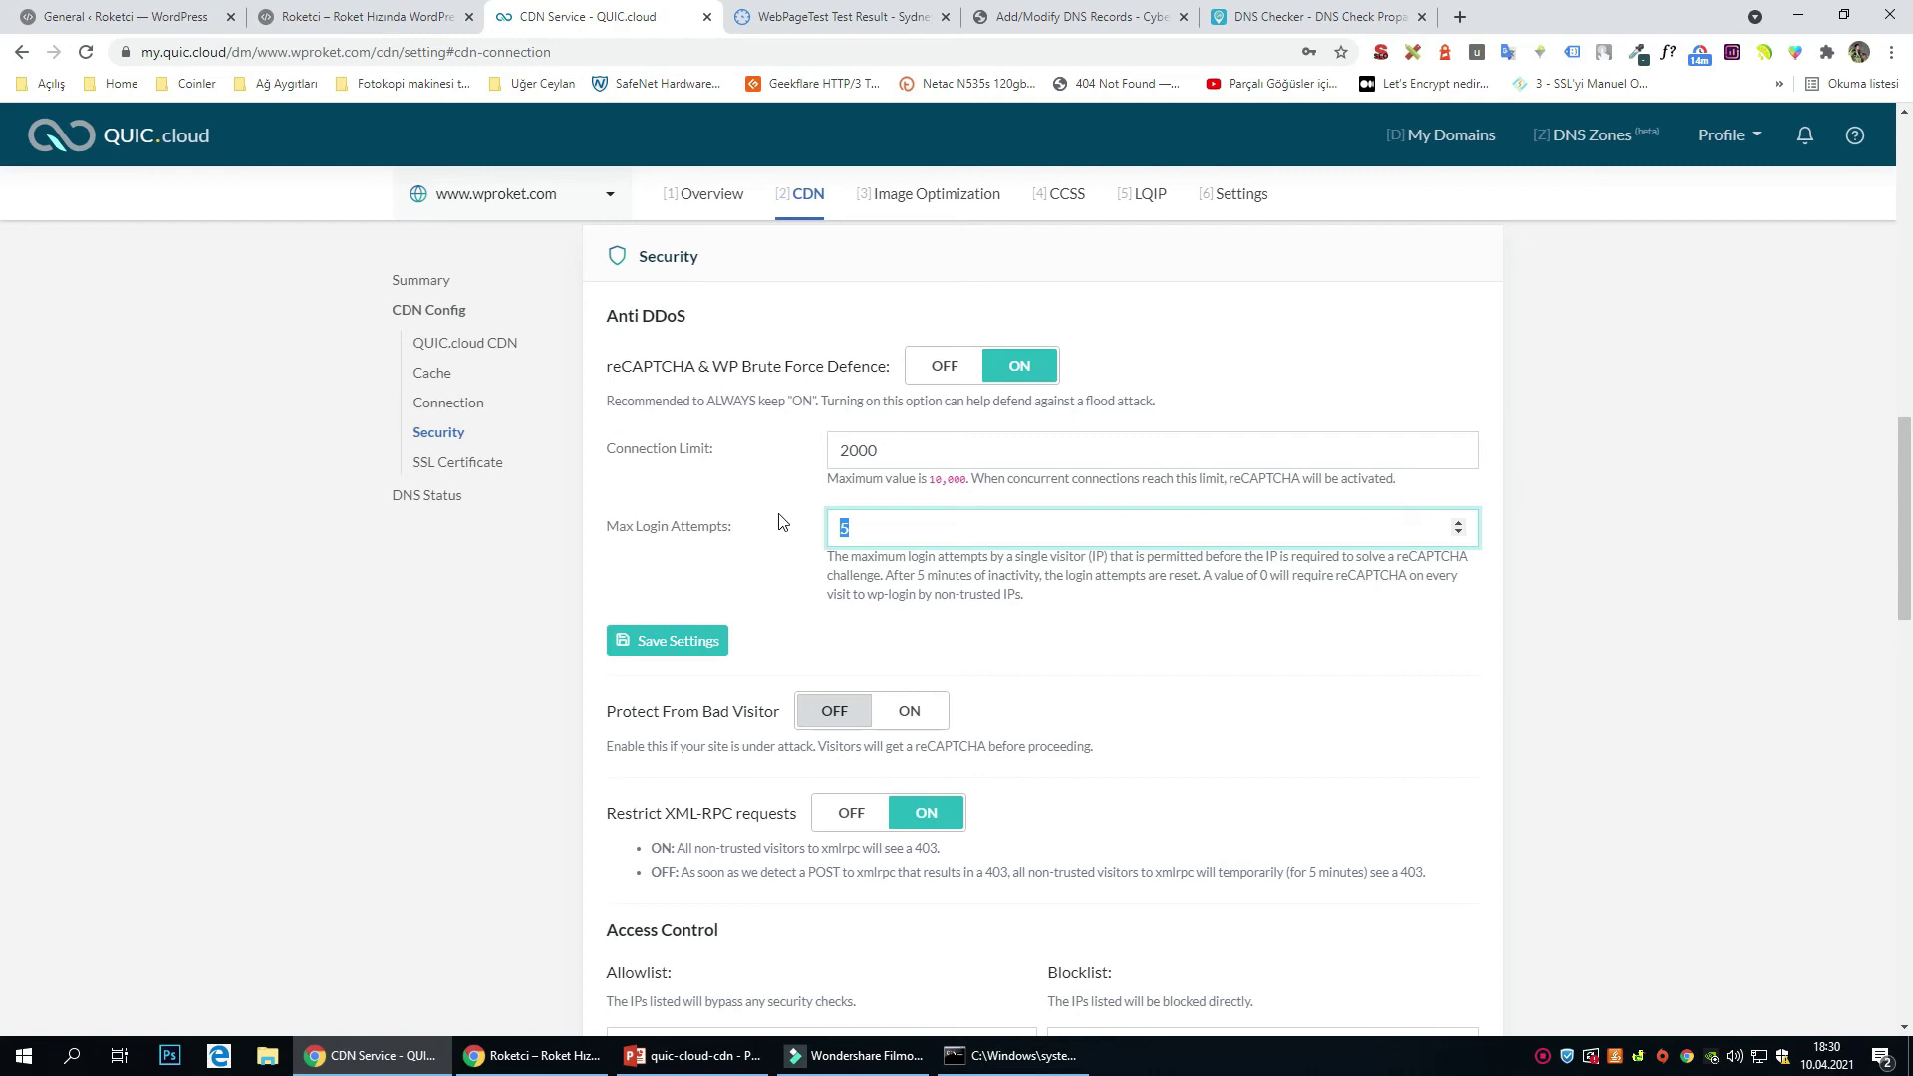
Examine the reCAPTCHA settings, including Max Tries, Bots Whitelist and the optional custom site and secret key fields.
{"action": "scroll", "coordinate": [812, 477], "scroll_direction": "down", "scroll_amount": 4}
{"action": "scroll", "coordinate": [812, 478], "scroll_direction": "down", "scroll_amount": 4}
{"action": "scroll", "coordinate": [889, 698], "scroll_direction": "down", "scroll_amount": 2}
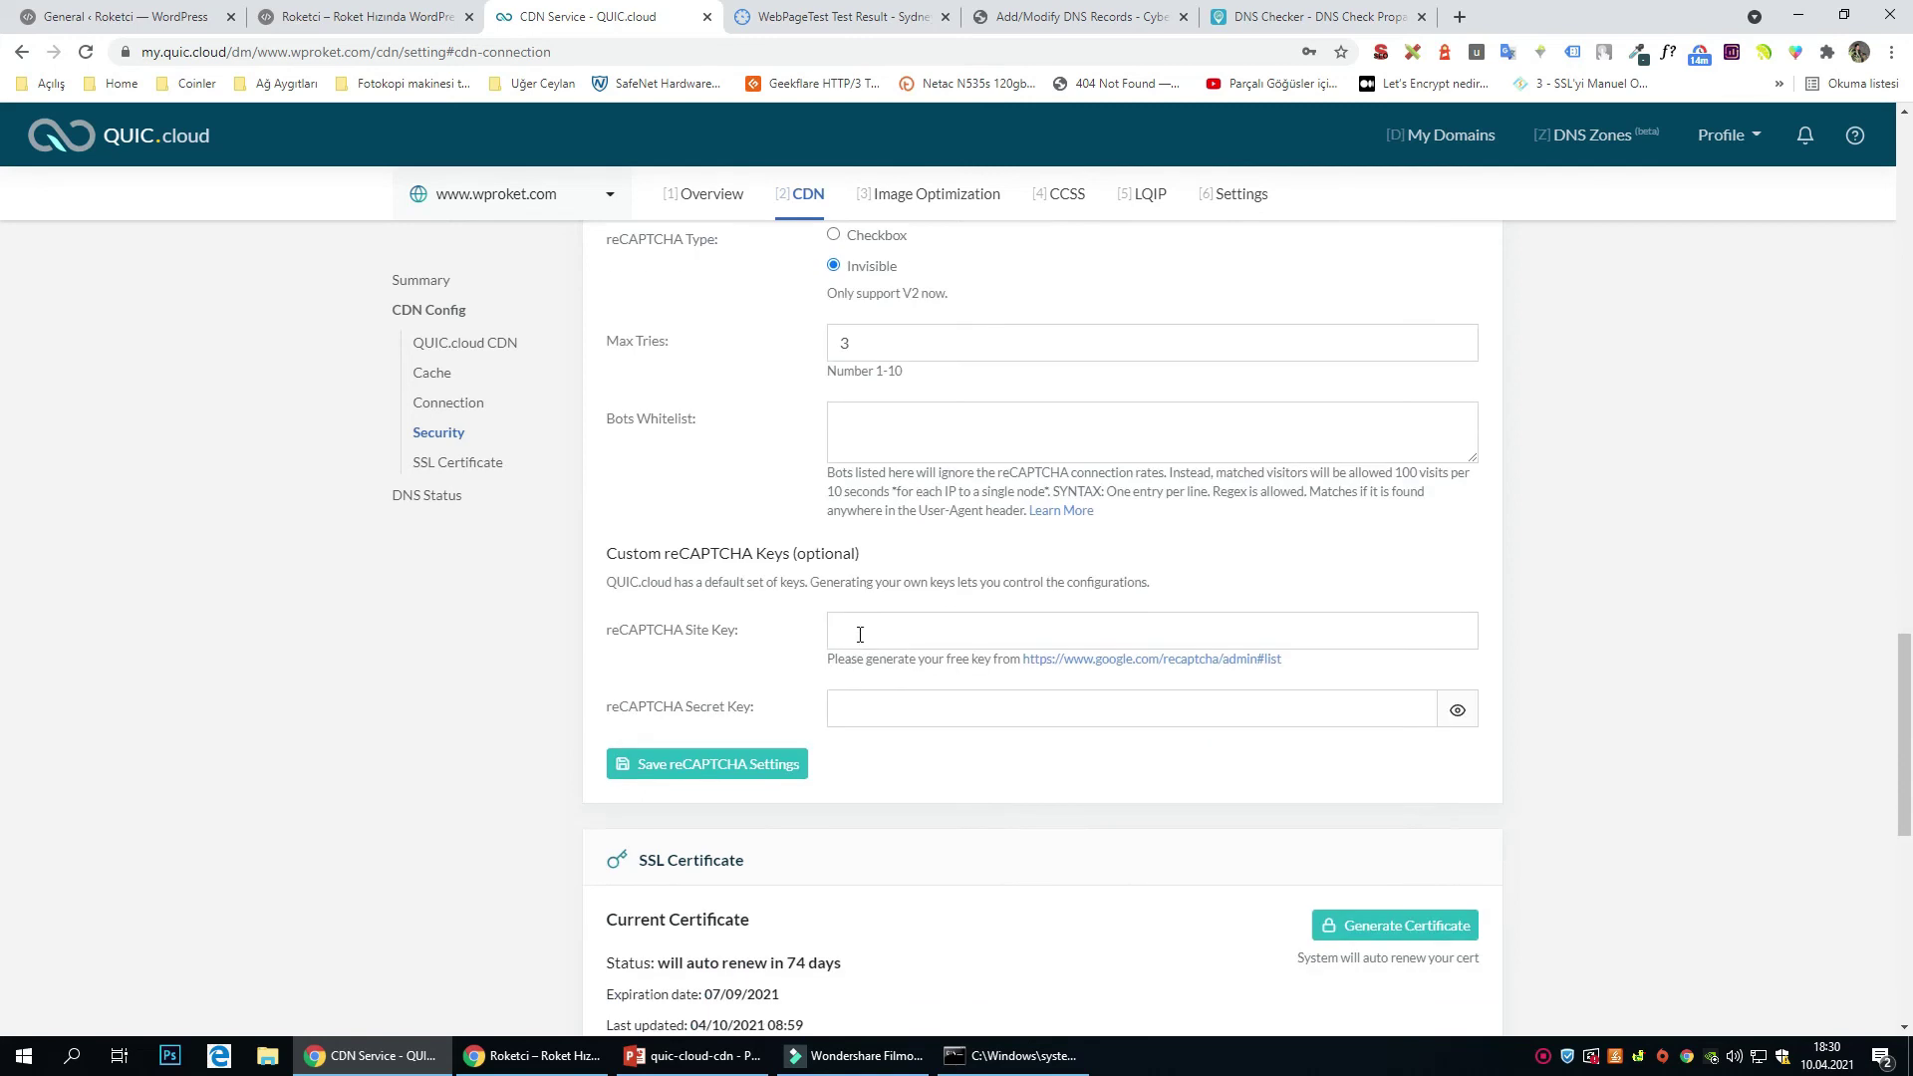
{"action": "left_click", "coordinate": [896, 630]}
{"action": "key", "text": "Tab"}
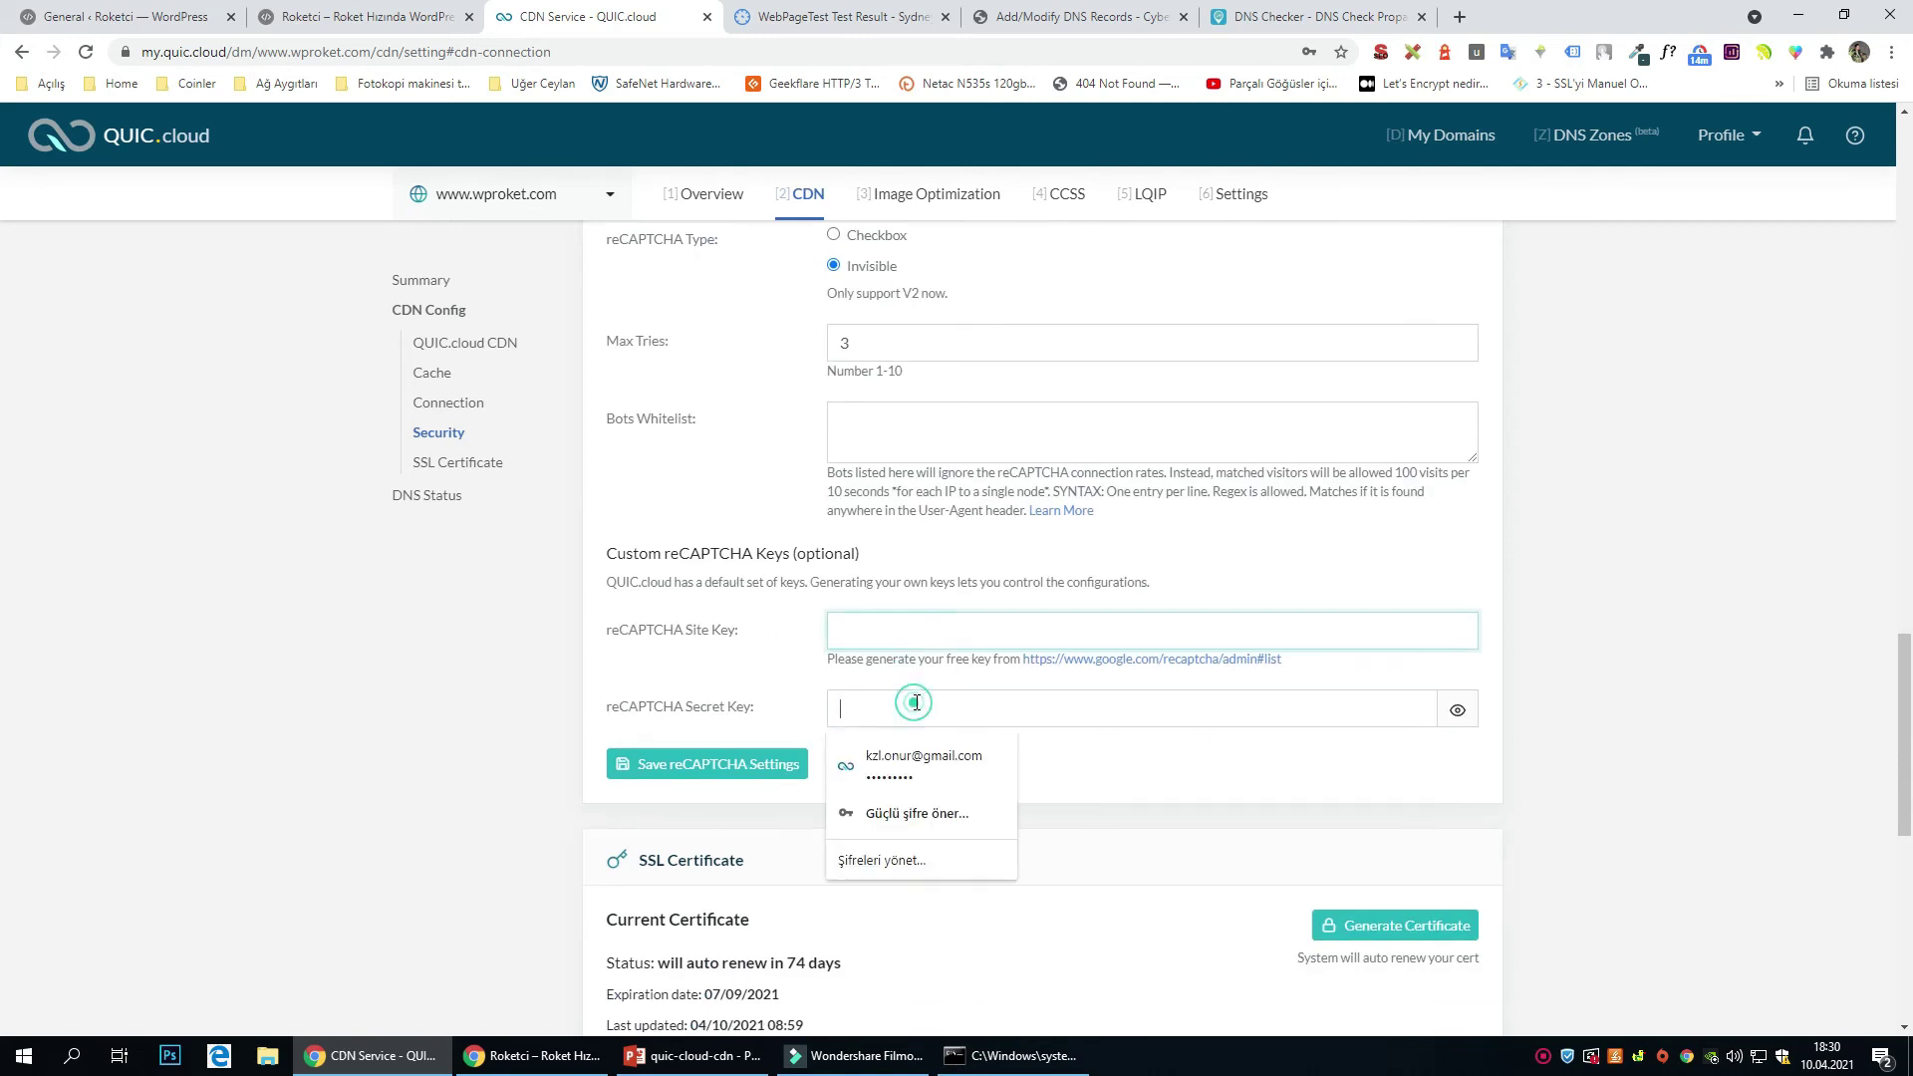
{"action": "left_click", "coordinate": [894, 624]}
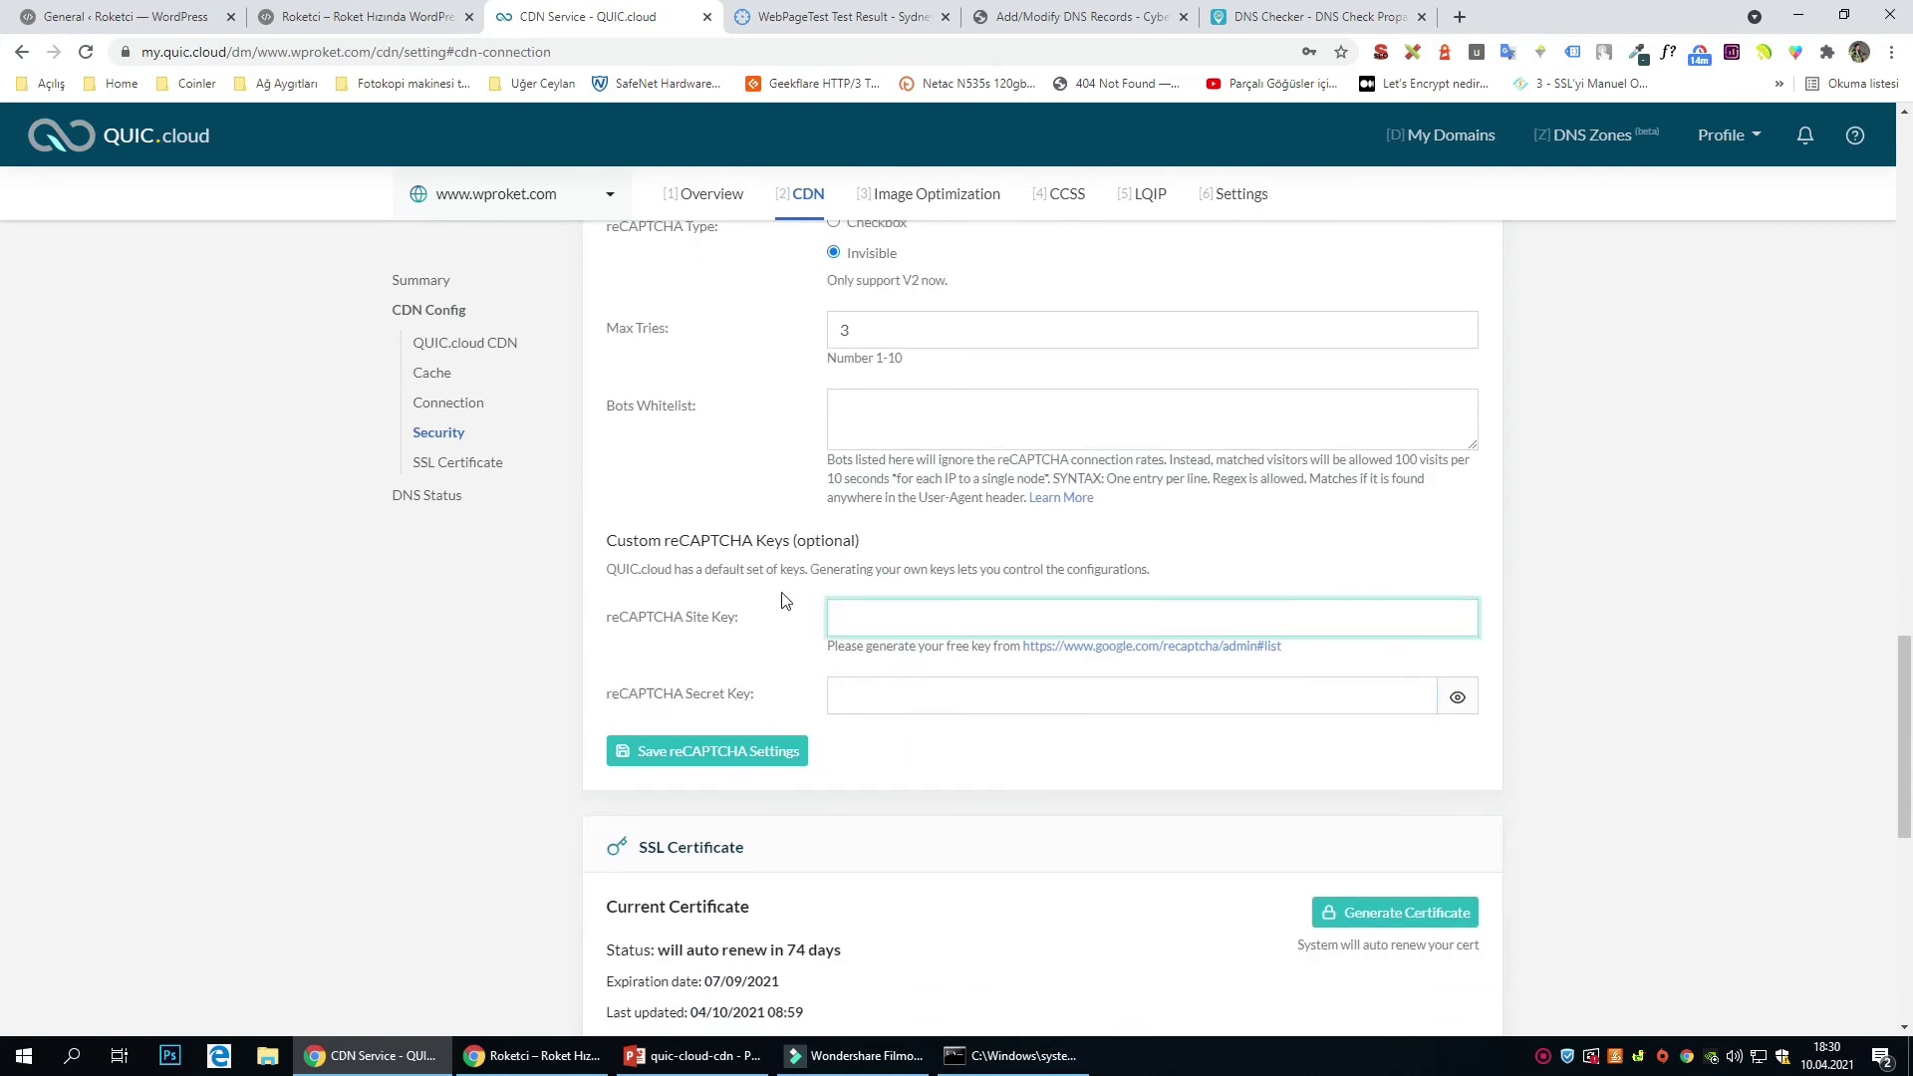
{"action": "scroll", "coordinate": [787, 598], "scroll_direction": "up", "scroll_amount": 2}
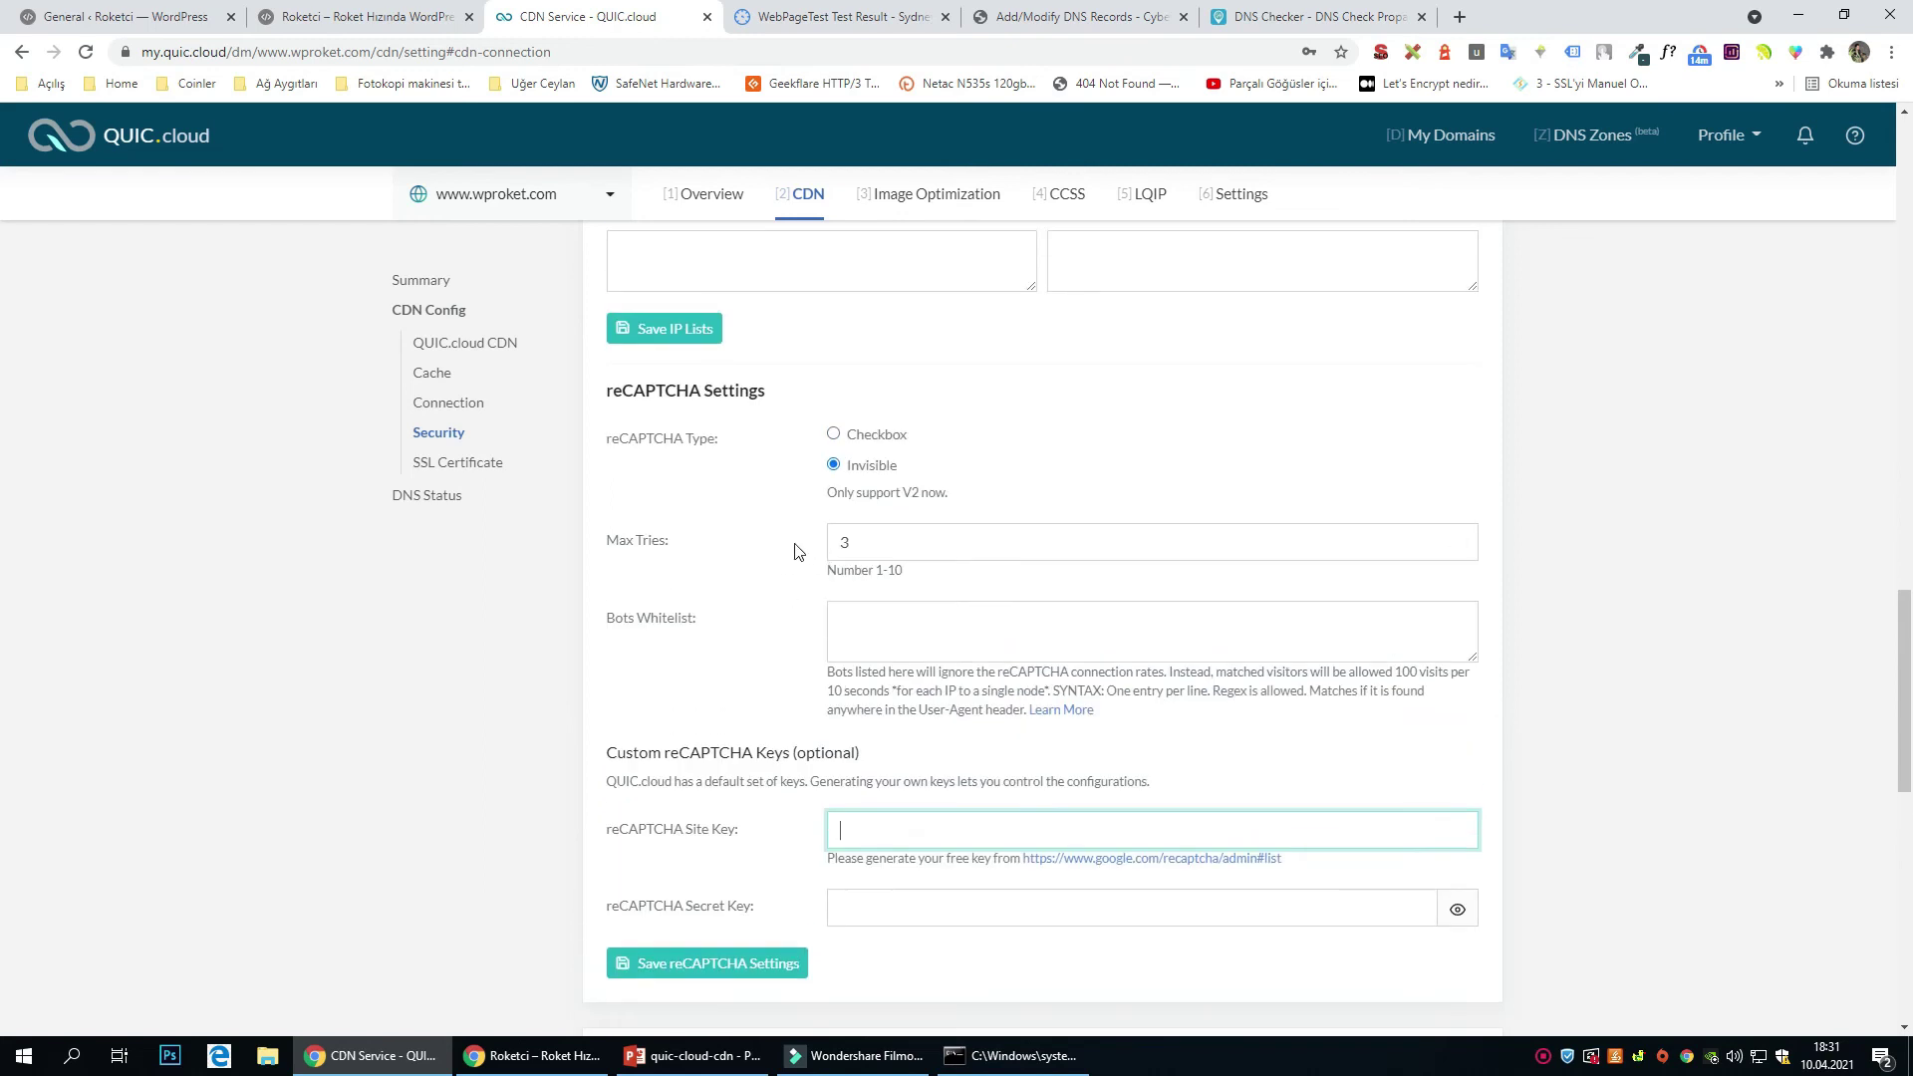
{"action": "scroll", "coordinate": [762, 558], "scroll_direction": "down", "scroll_amount": 3}
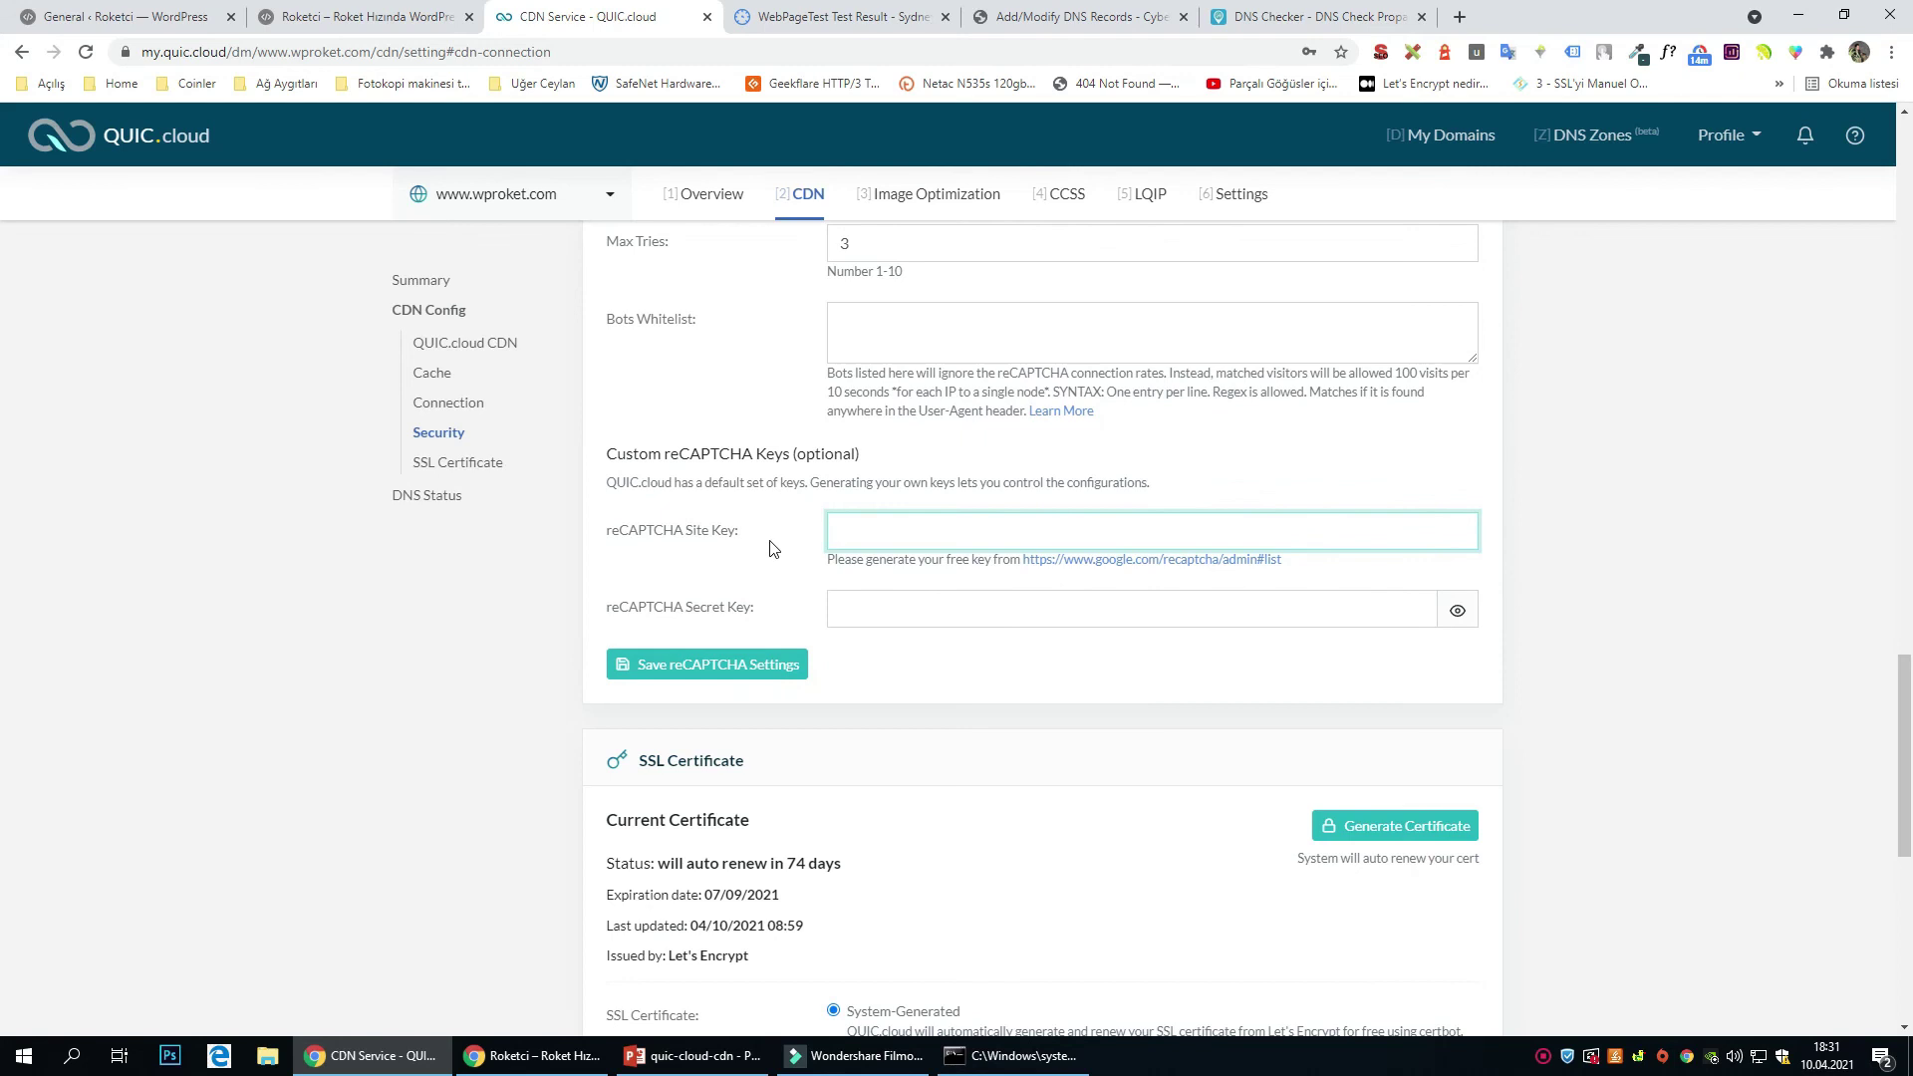
Examine the SSL Certificate section, including the current certificate details, System-Generated and Manual Entry options and the custom certificate fields.
{"action": "scroll", "coordinate": [797, 558], "scroll_direction": "down", "scroll_amount": 3}
{"action": "scroll", "coordinate": [868, 573], "scroll_direction": "down", "scroll_amount": 1}
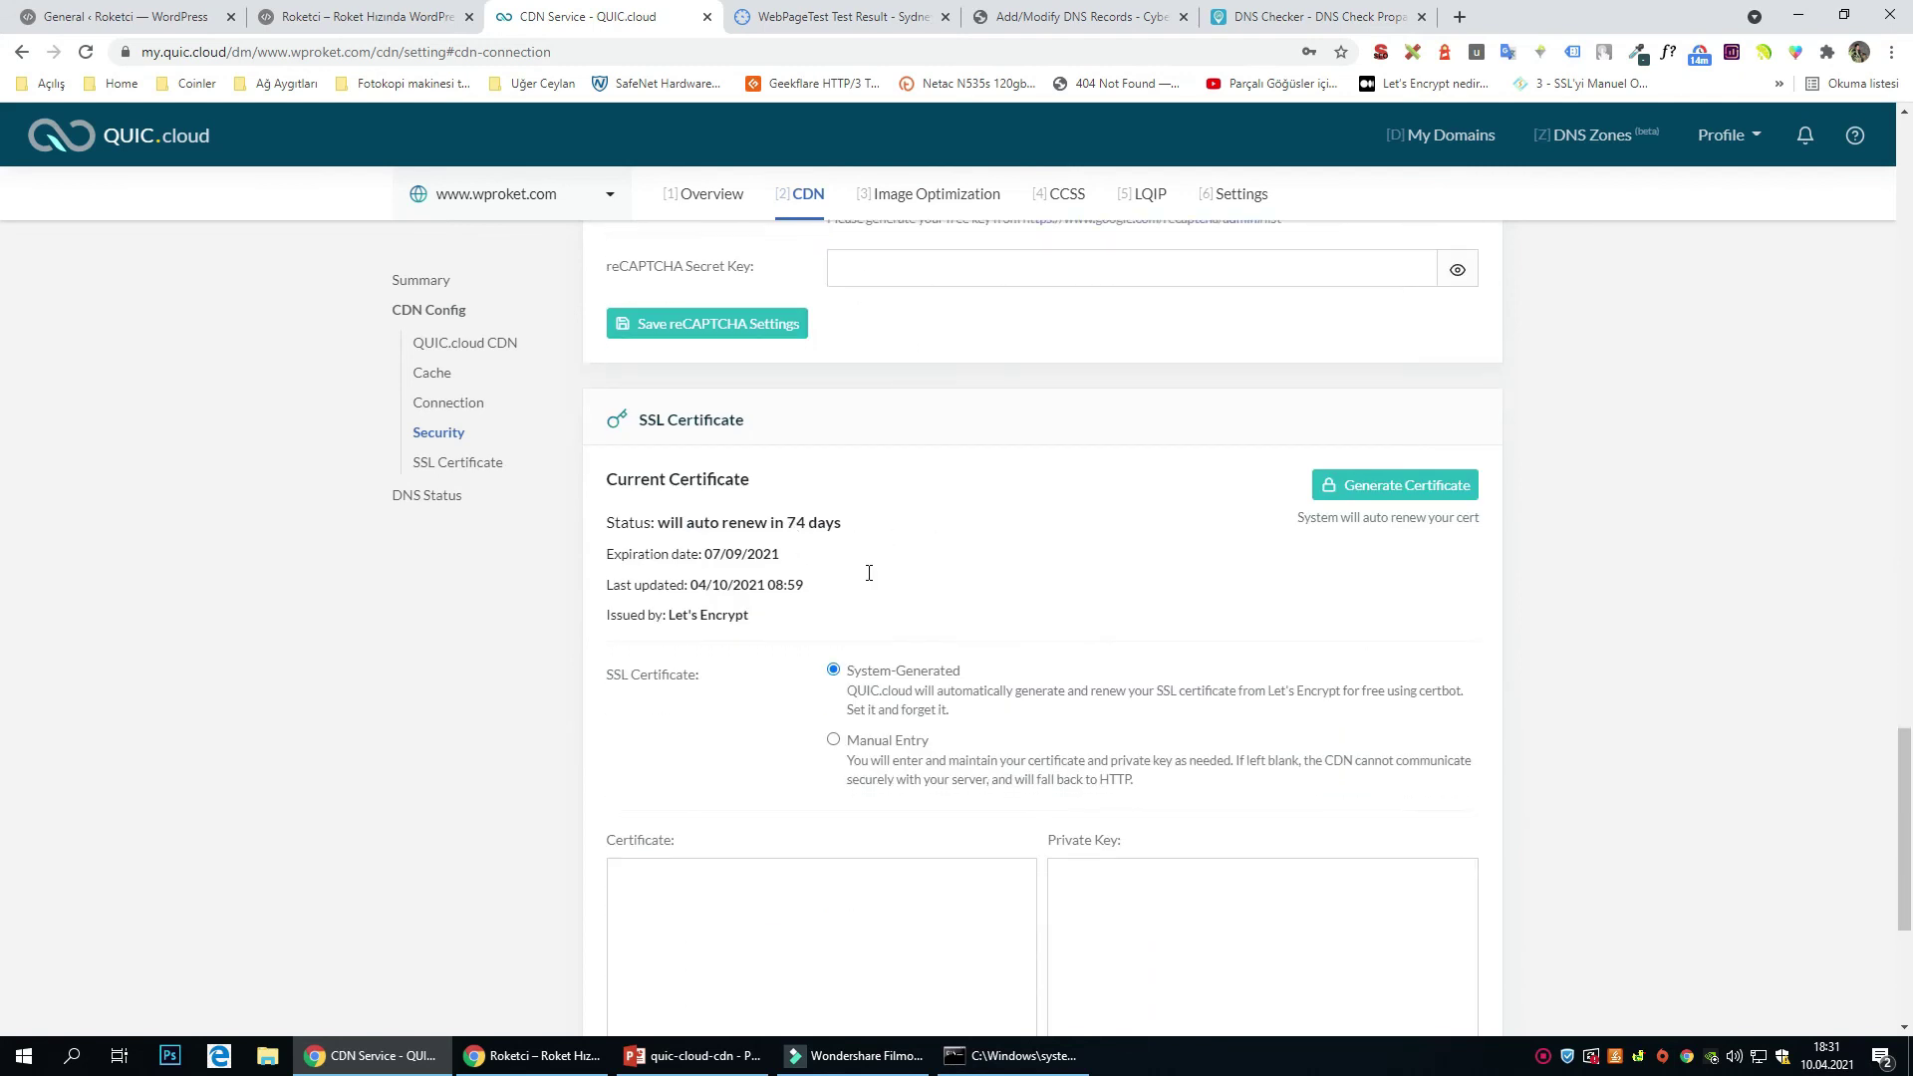
{"action": "scroll", "coordinate": [868, 573], "scroll_direction": "down", "scroll_amount": 4}
{"action": "scroll", "coordinate": [488, 673], "scroll_direction": "up", "scroll_amount": 2}
{"action": "left_click", "coordinate": [789, 708]}
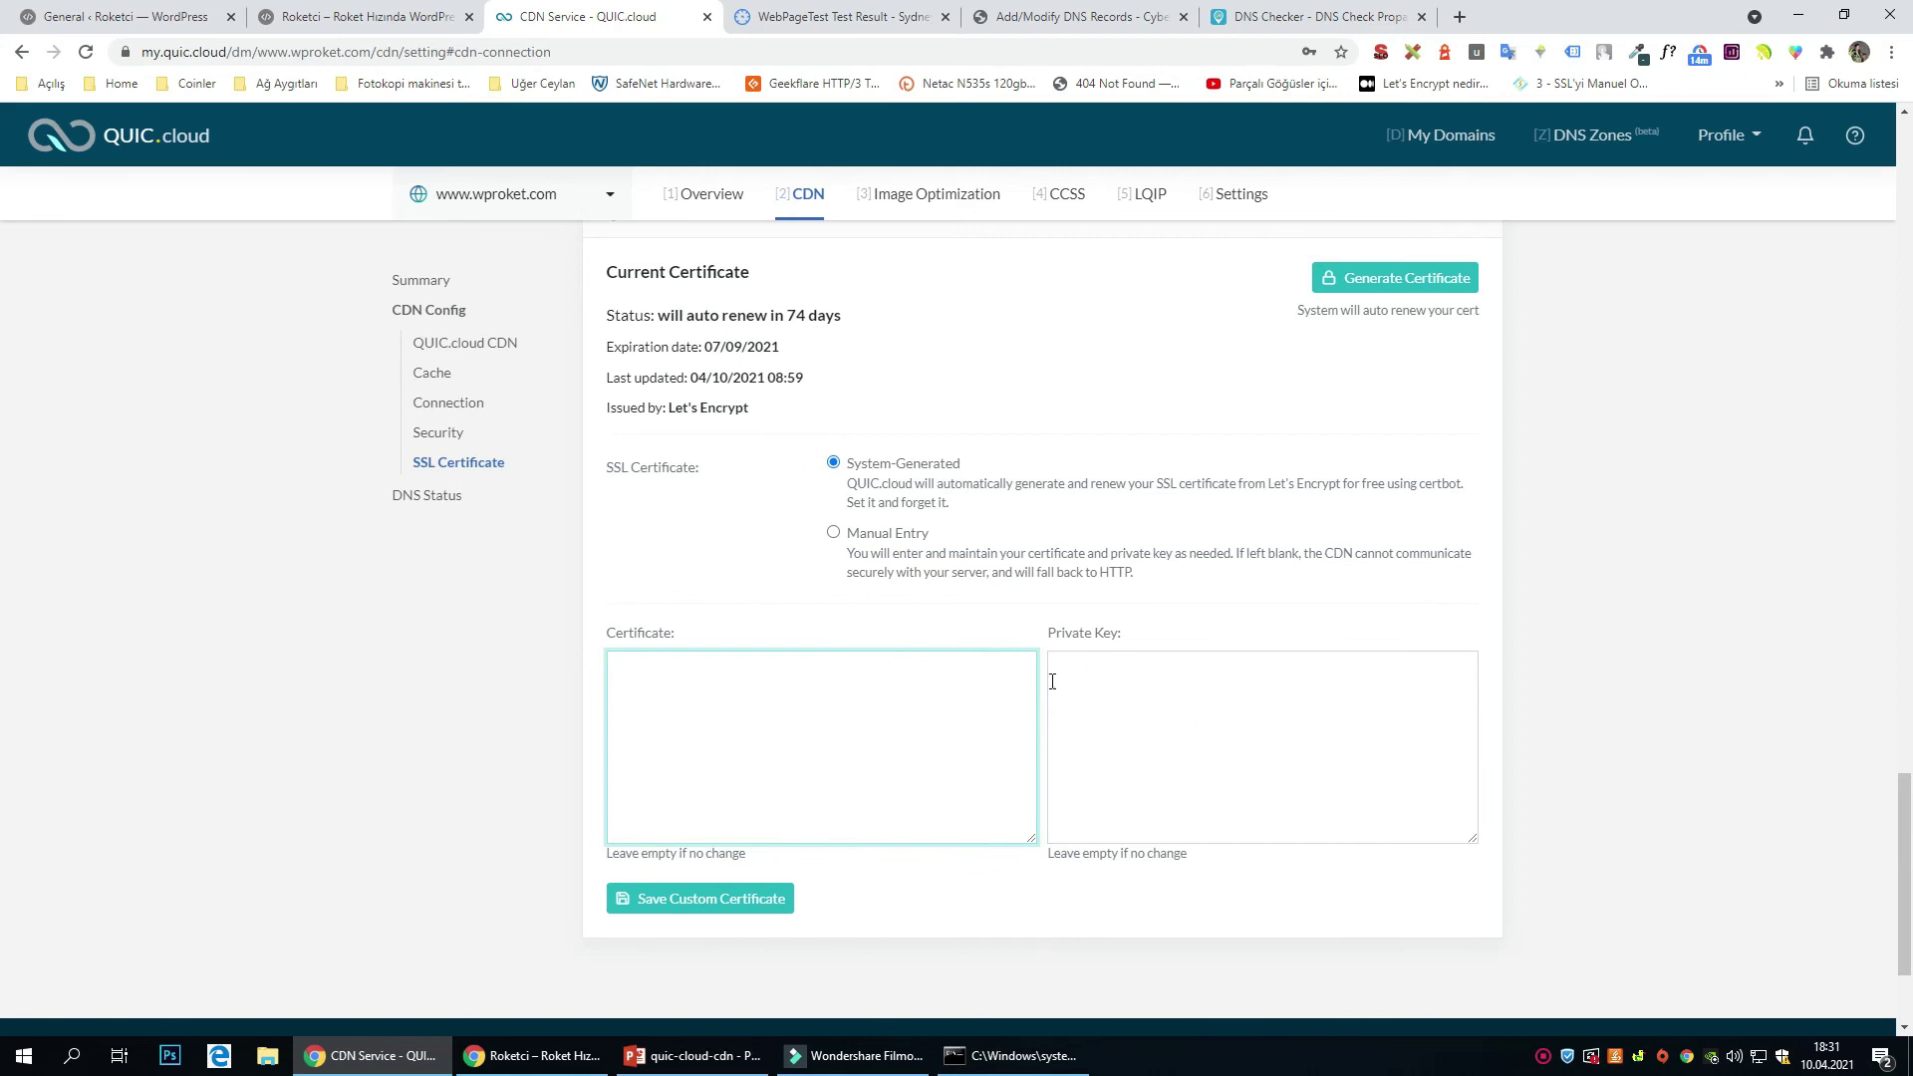
{"action": "left_click", "coordinate": [430, 506]}
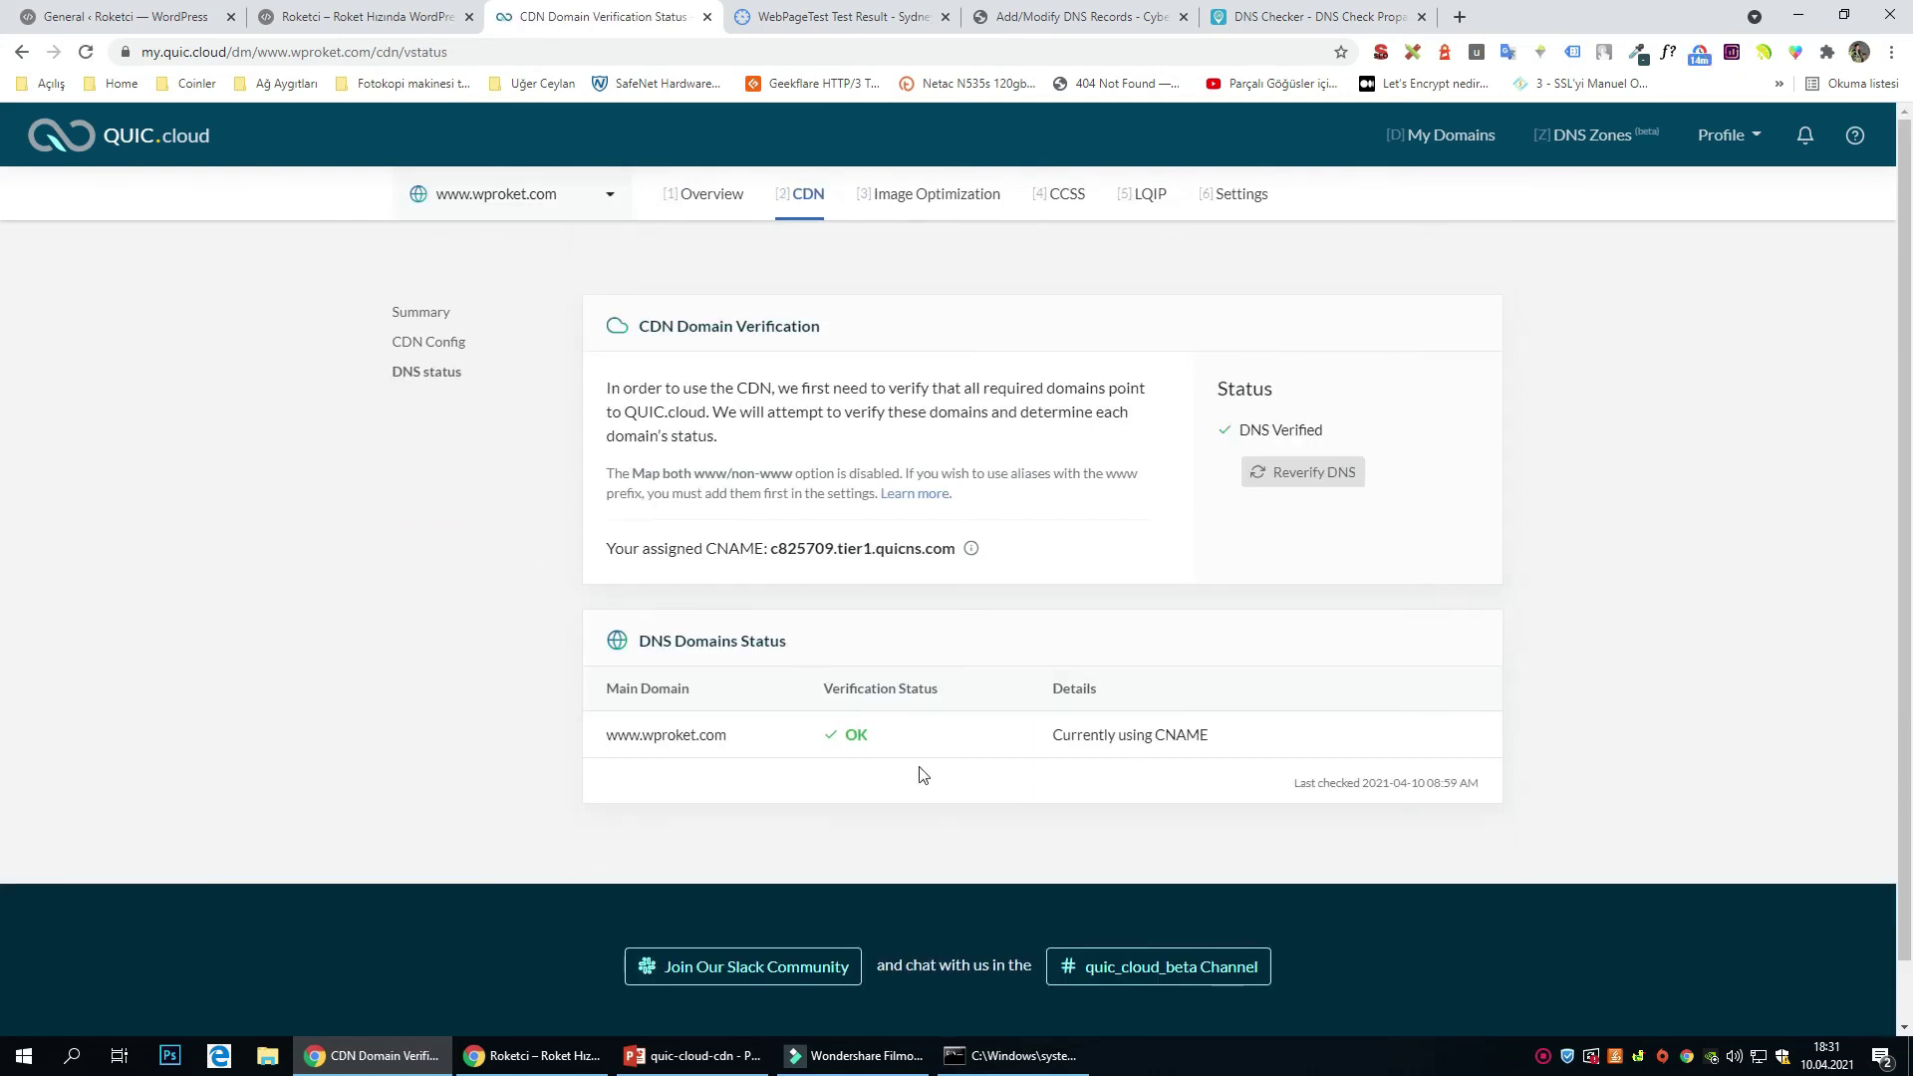
{"action": "double_click", "coordinate": [857, 734]}
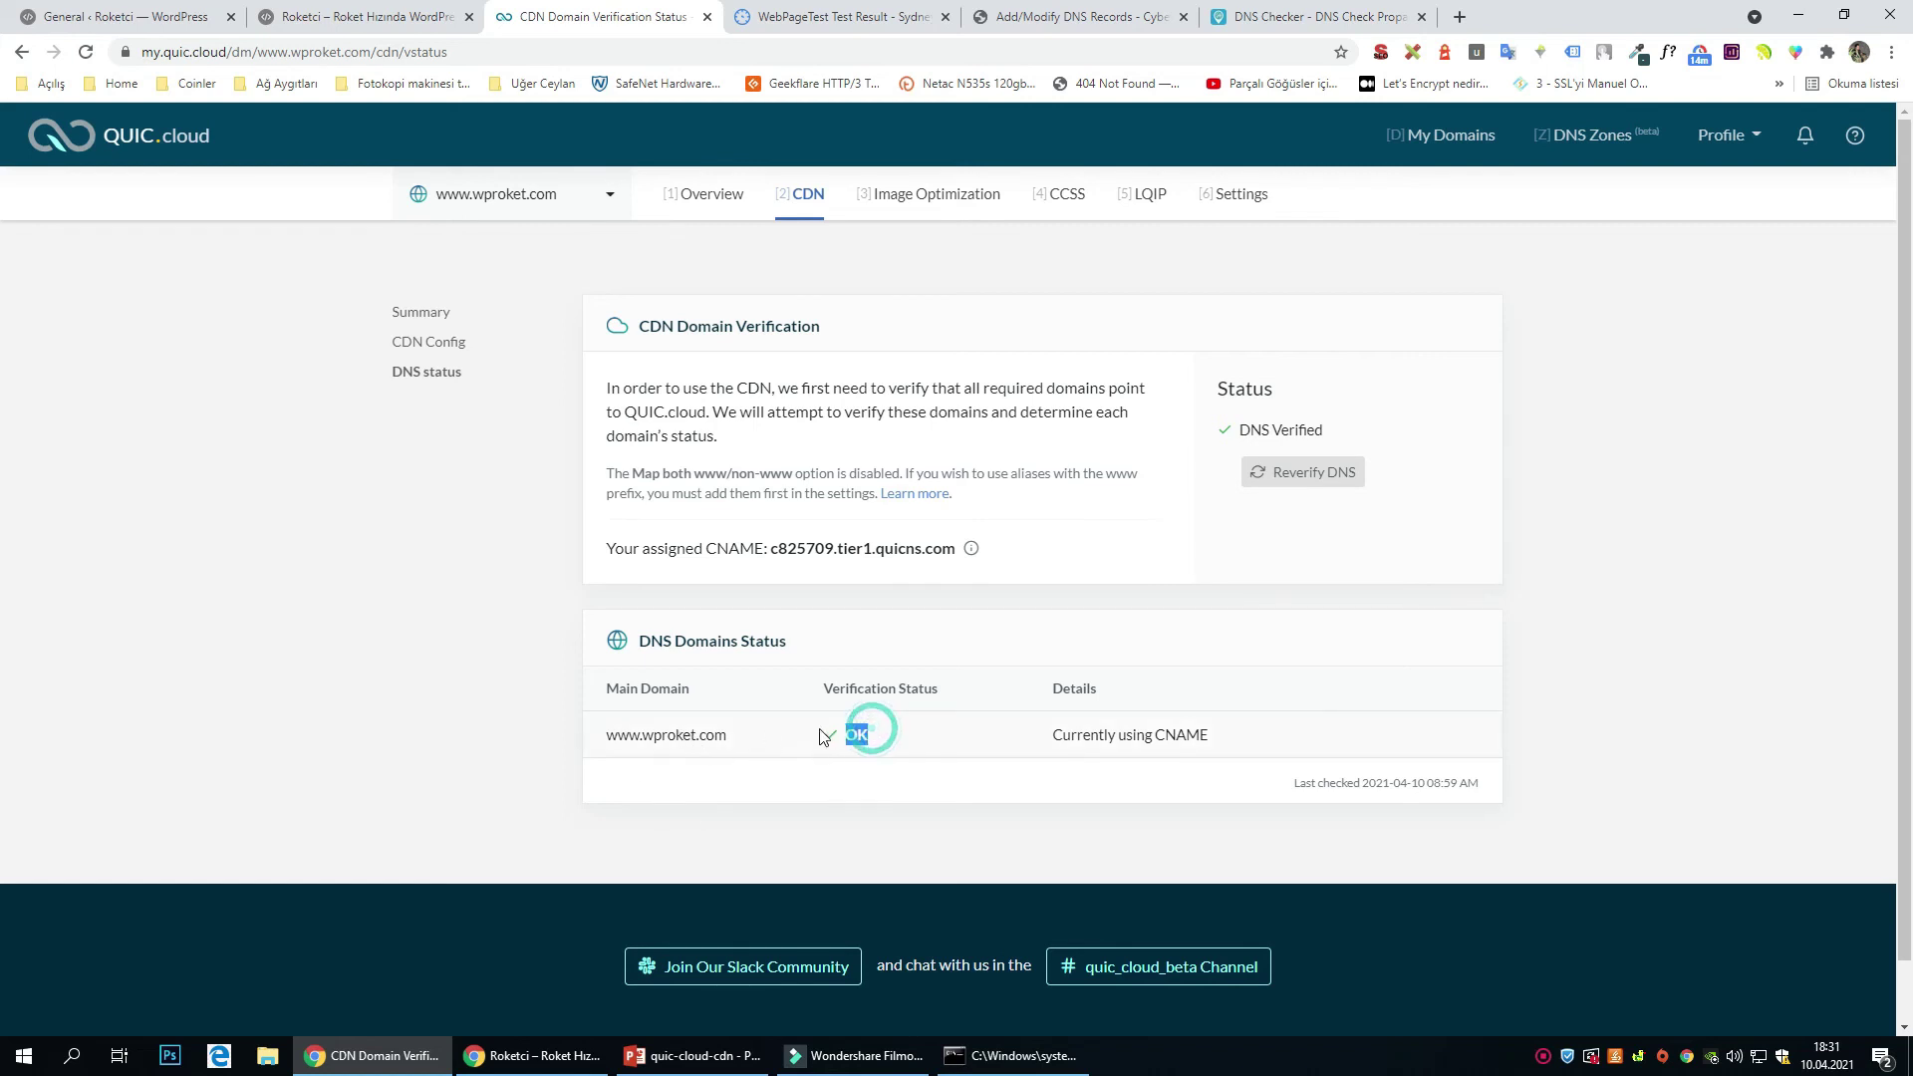
{"action": "triple_click", "coordinate": [1226, 734]}
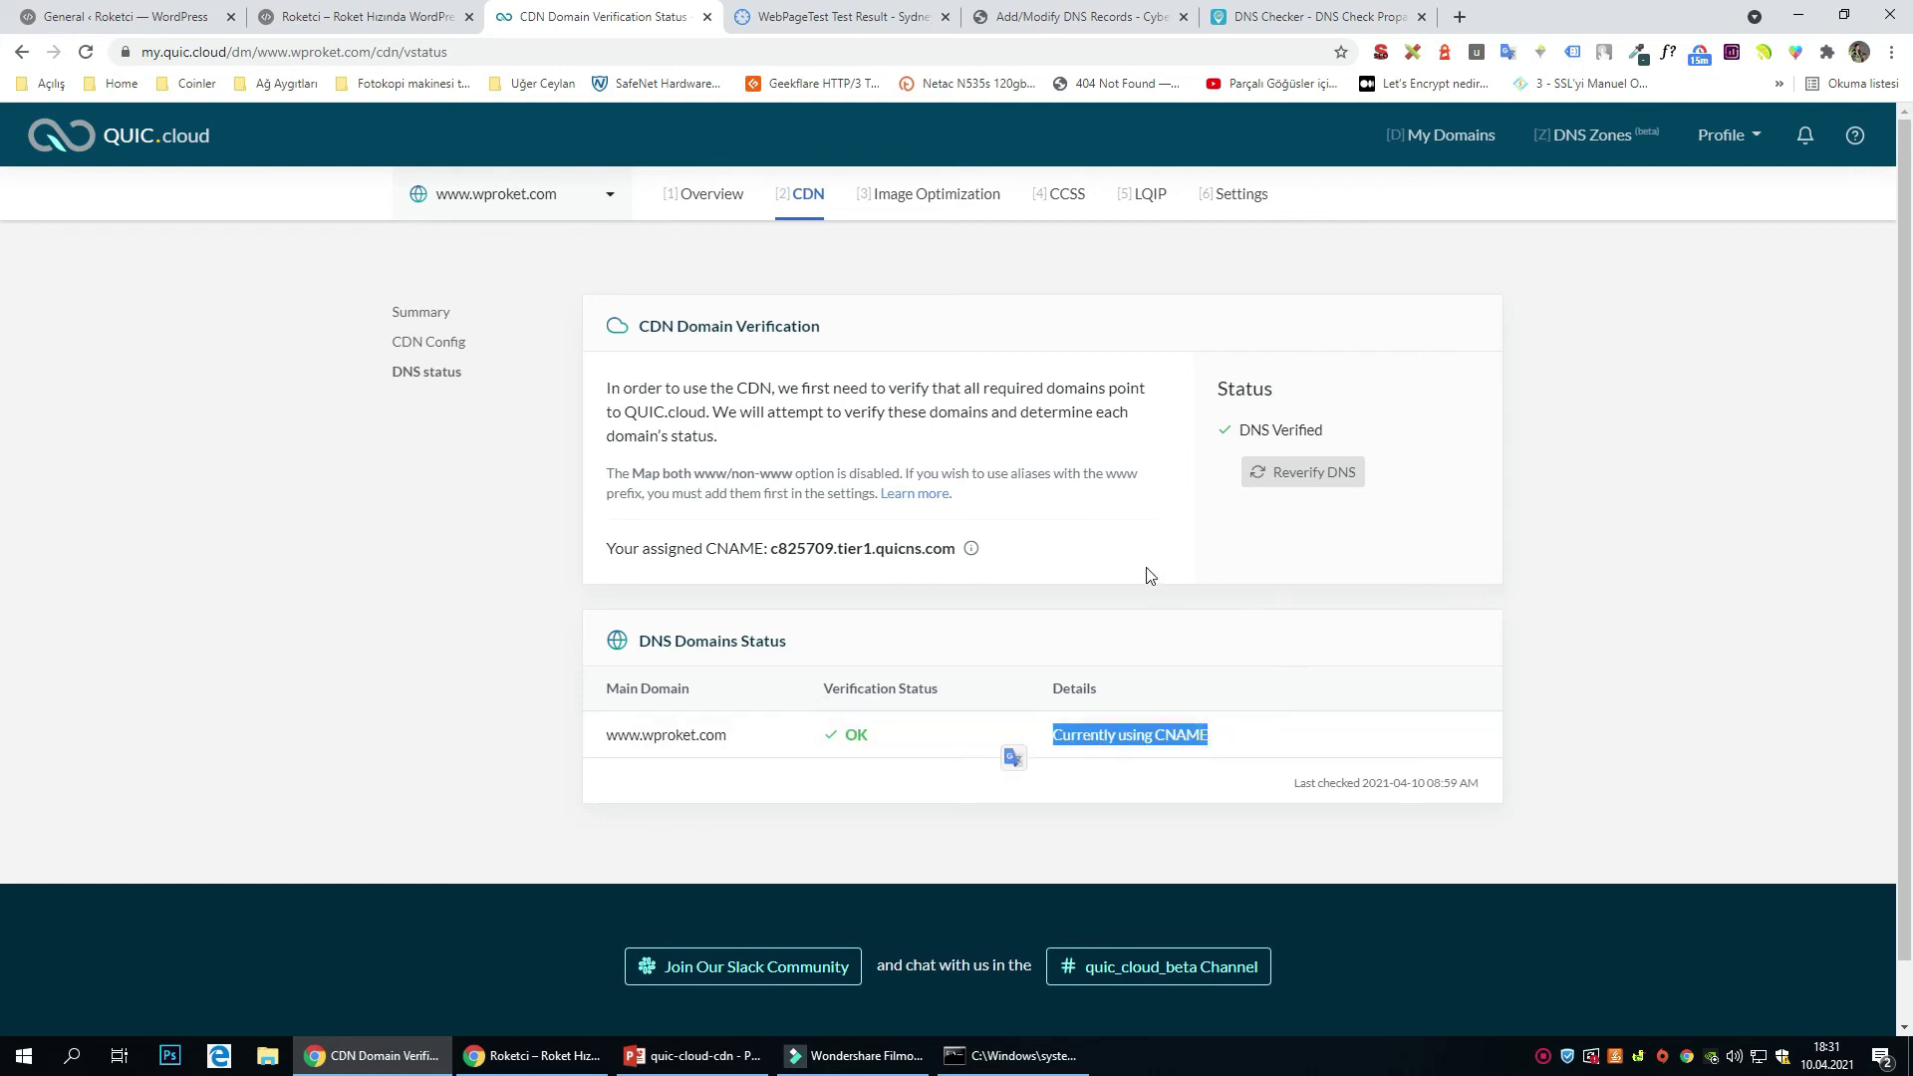
Open QUIC.cloud's Image Optimization overview and review the last optimized images and current month usage.
{"action": "left_click", "coordinate": [959, 194]}
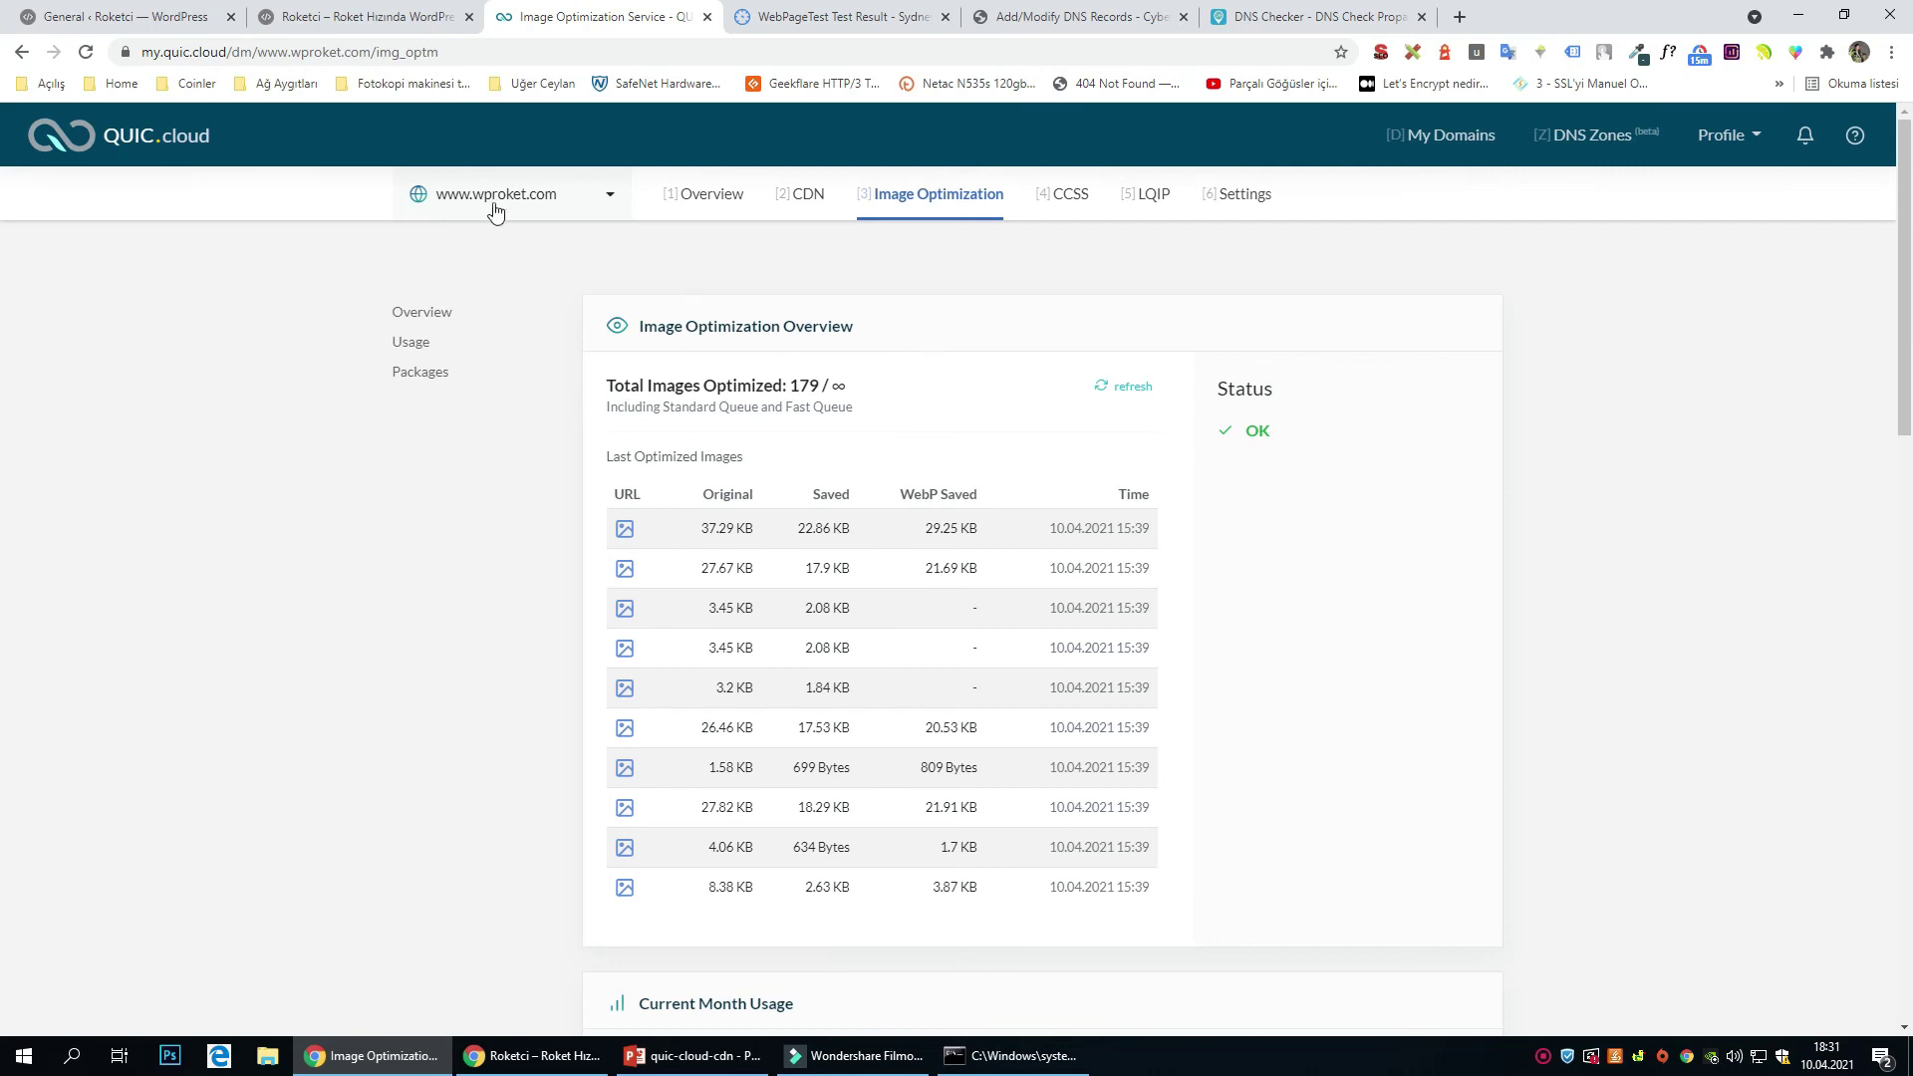
{"action": "scroll", "coordinate": [1153, 568], "scroll_direction": "down", "scroll_amount": 3}
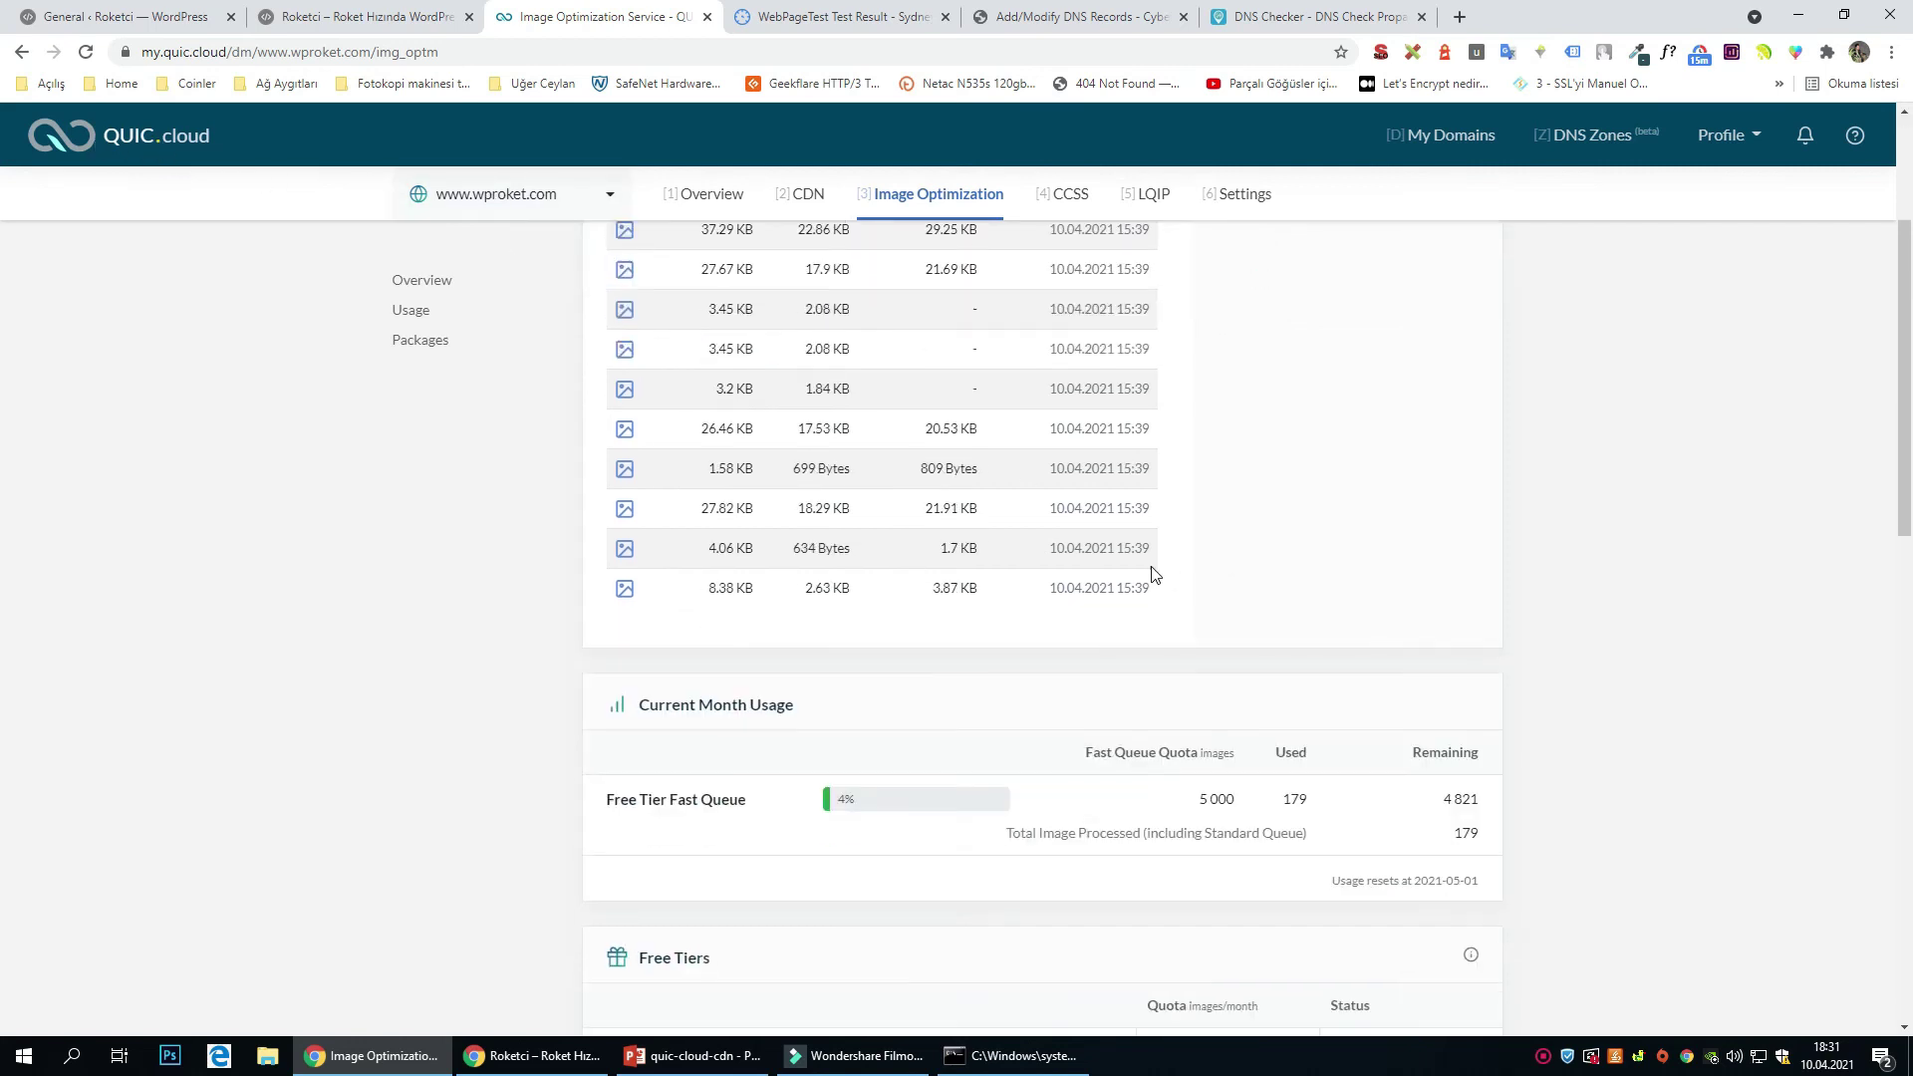
{"action": "scroll", "coordinate": [1157, 566], "scroll_direction": "up", "scroll_amount": 3}
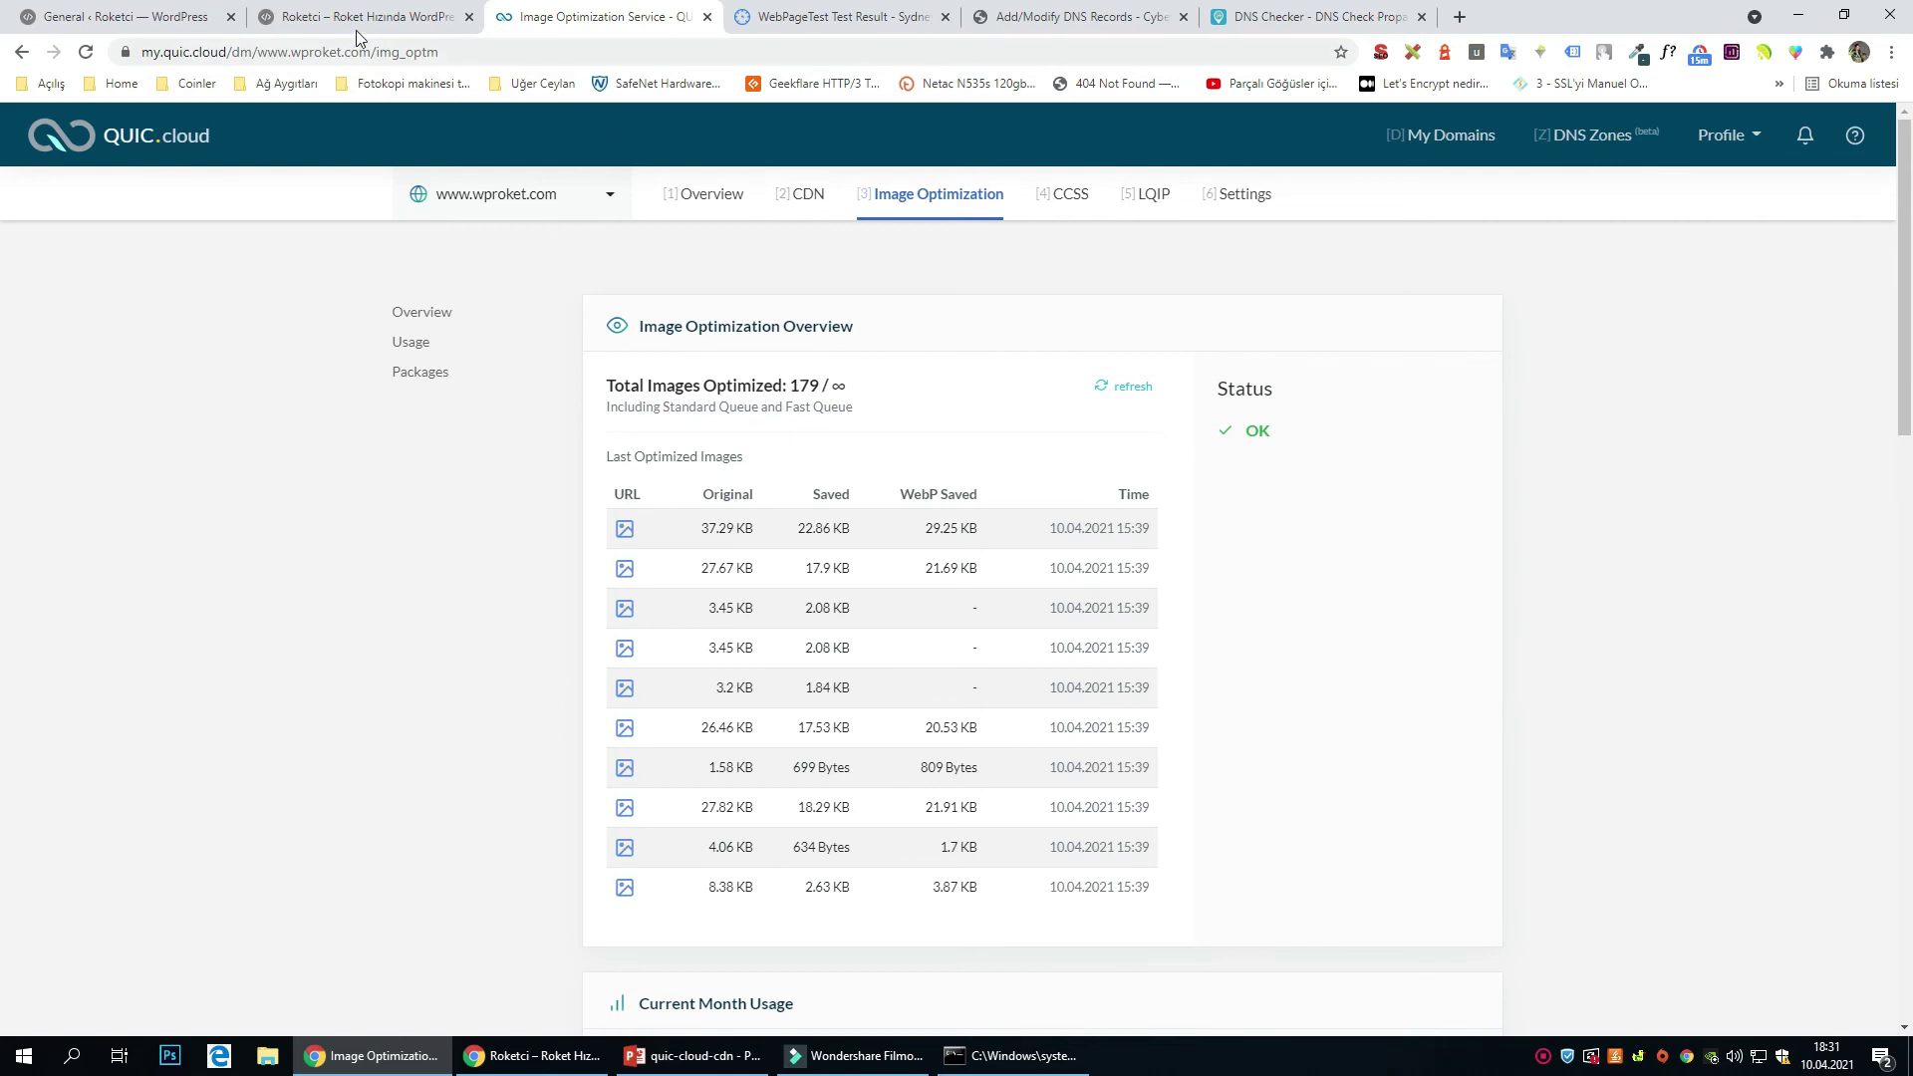
Open LiteSpeed Cache's Image Optimization Settings in the WordPress admin and highlight the Auto Request Cron option.
{"action": "left_click", "coordinate": [197, 10]}
{"action": "scroll", "coordinate": [110, 867], "scroll_direction": "down", "scroll_amount": 2}
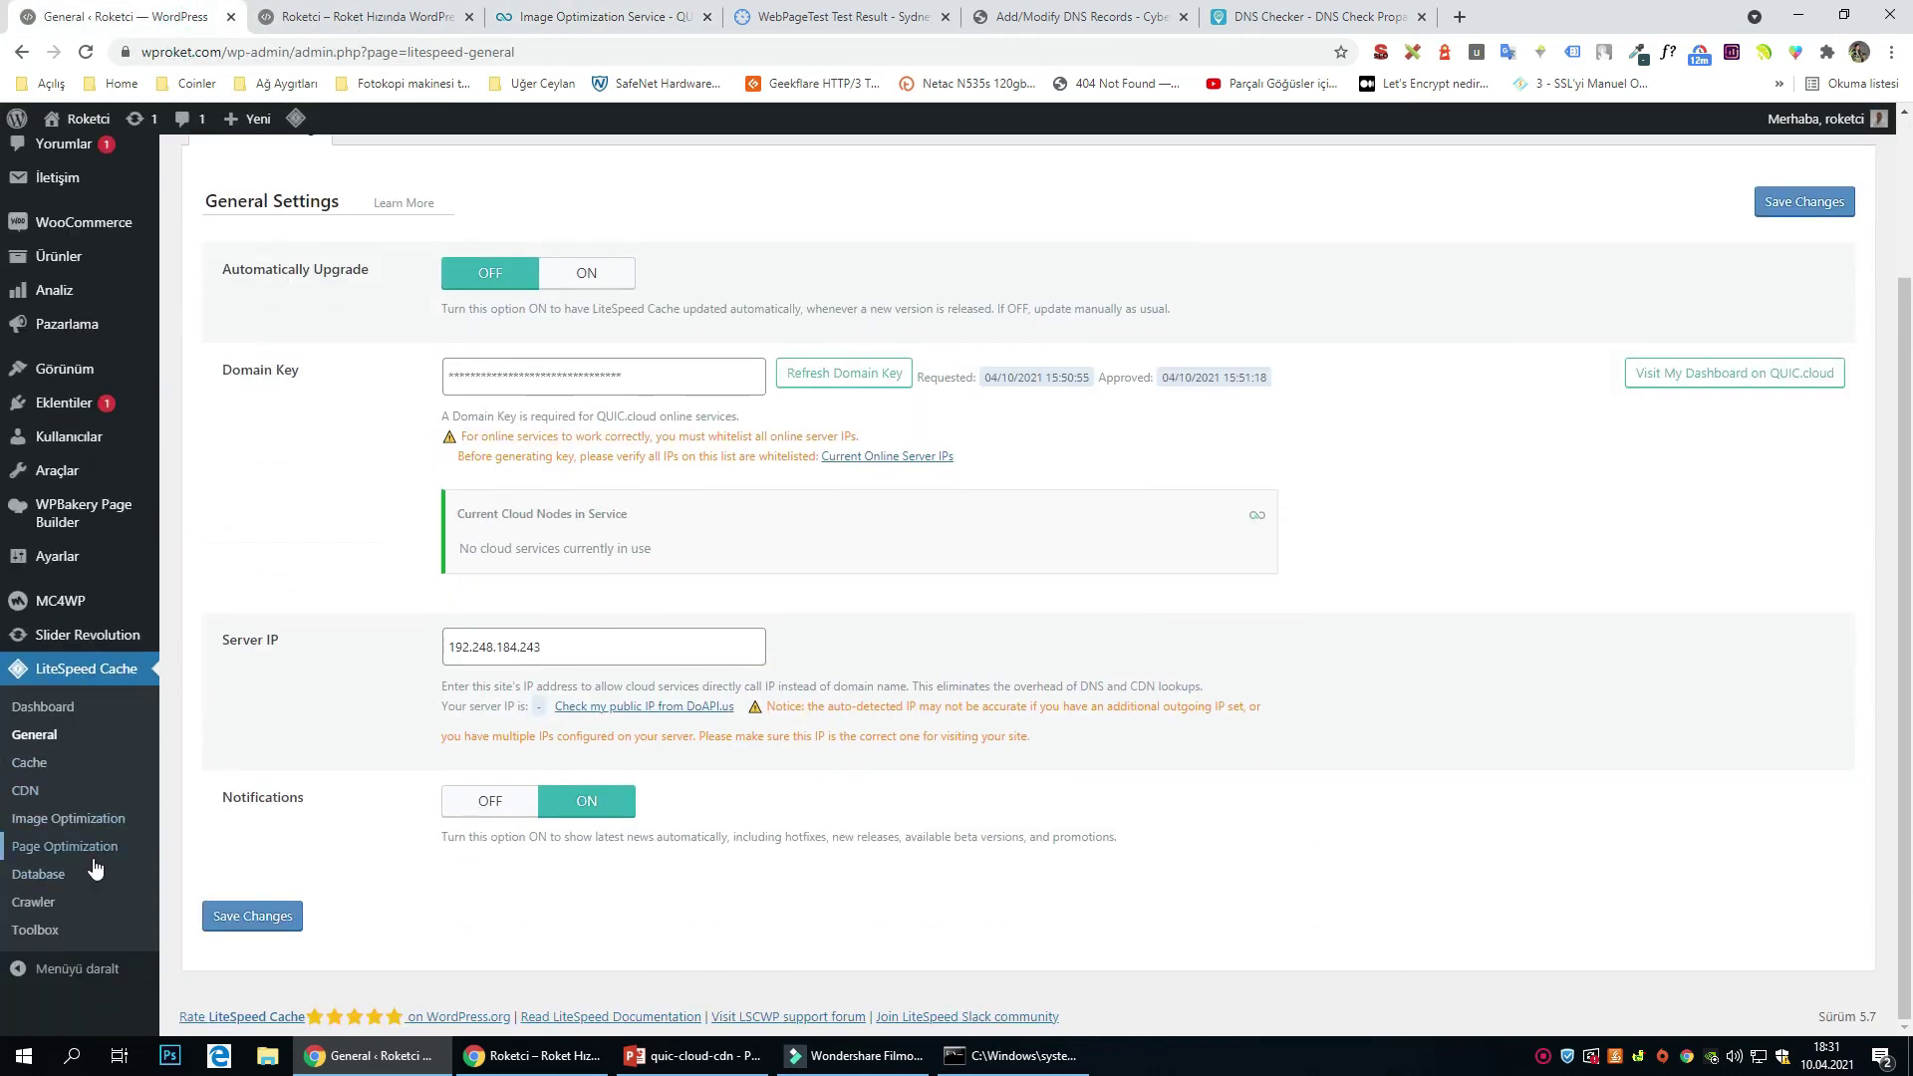
{"action": "left_click", "coordinate": [96, 821]}
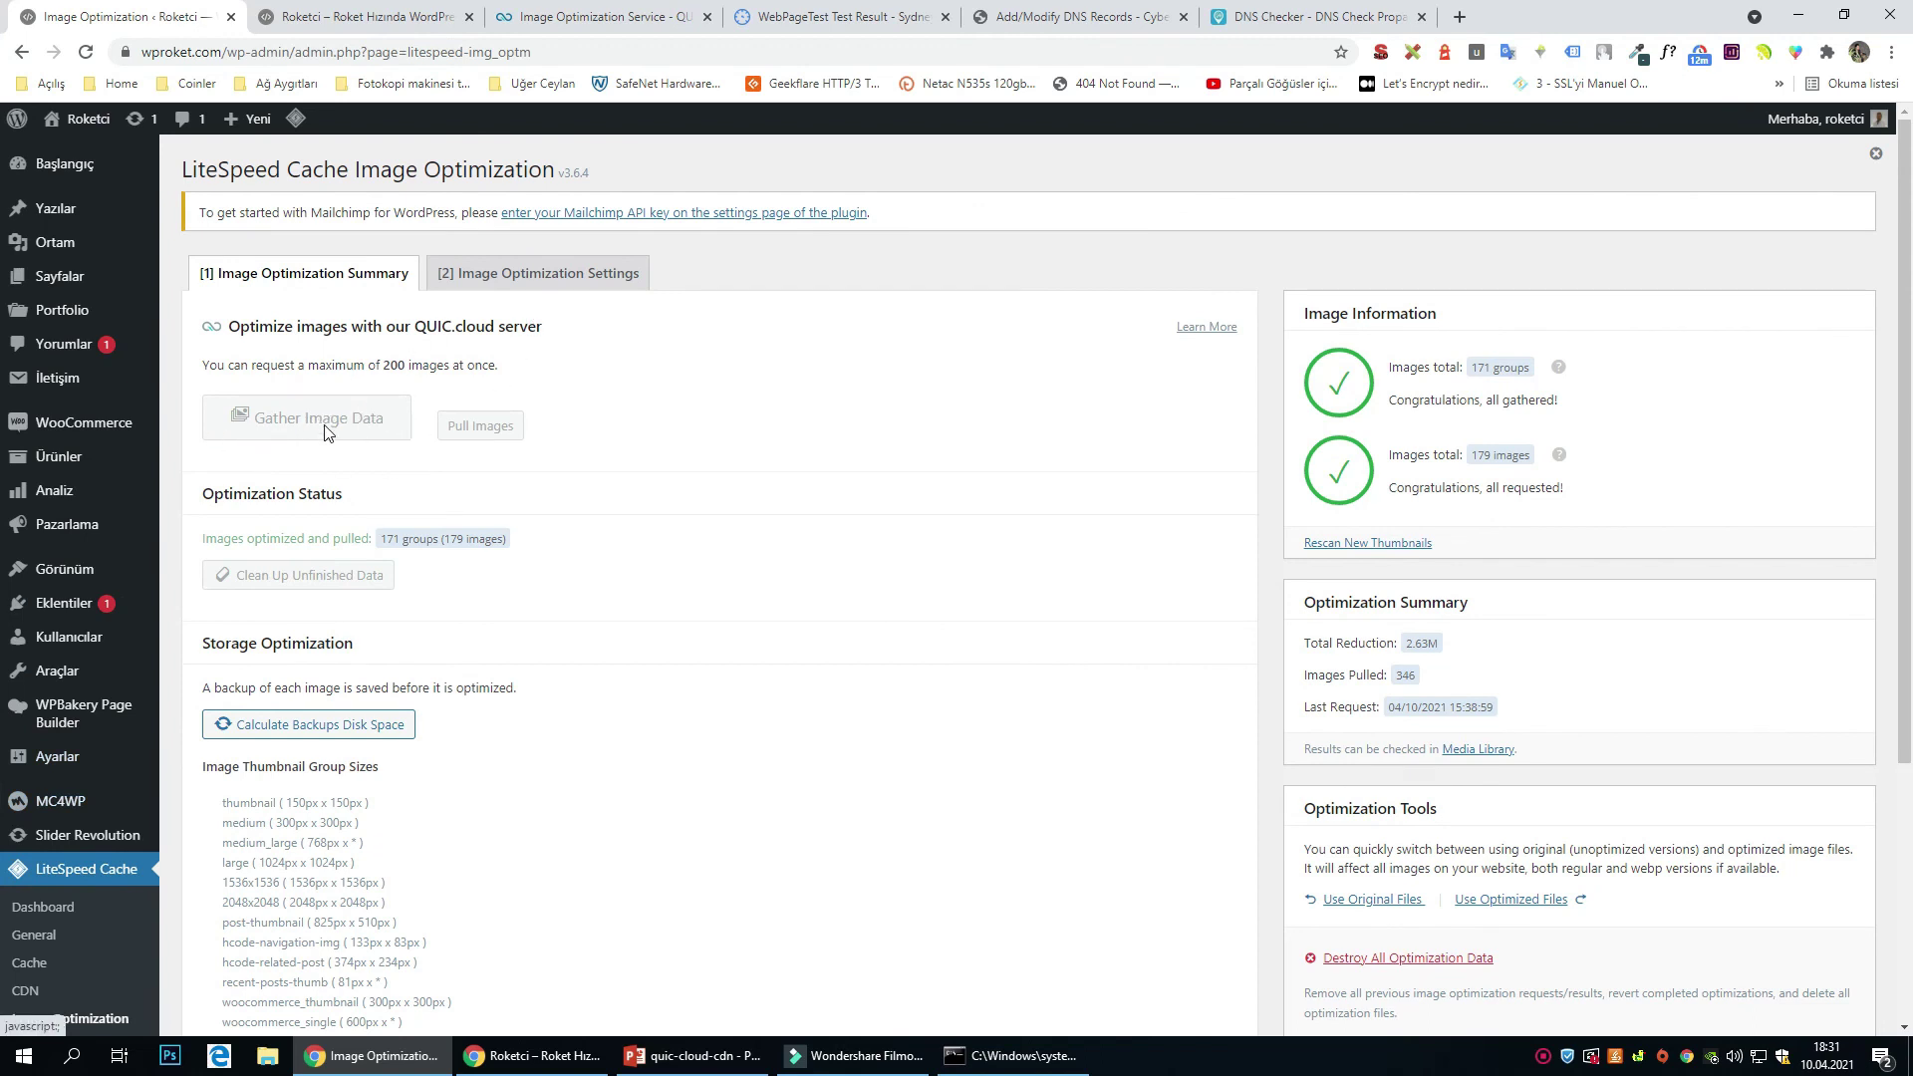
{"action": "left_click", "coordinate": [515, 284]}
{"action": "left_click_drag", "start_coordinate": [221, 414], "coordinate": [347, 417]}
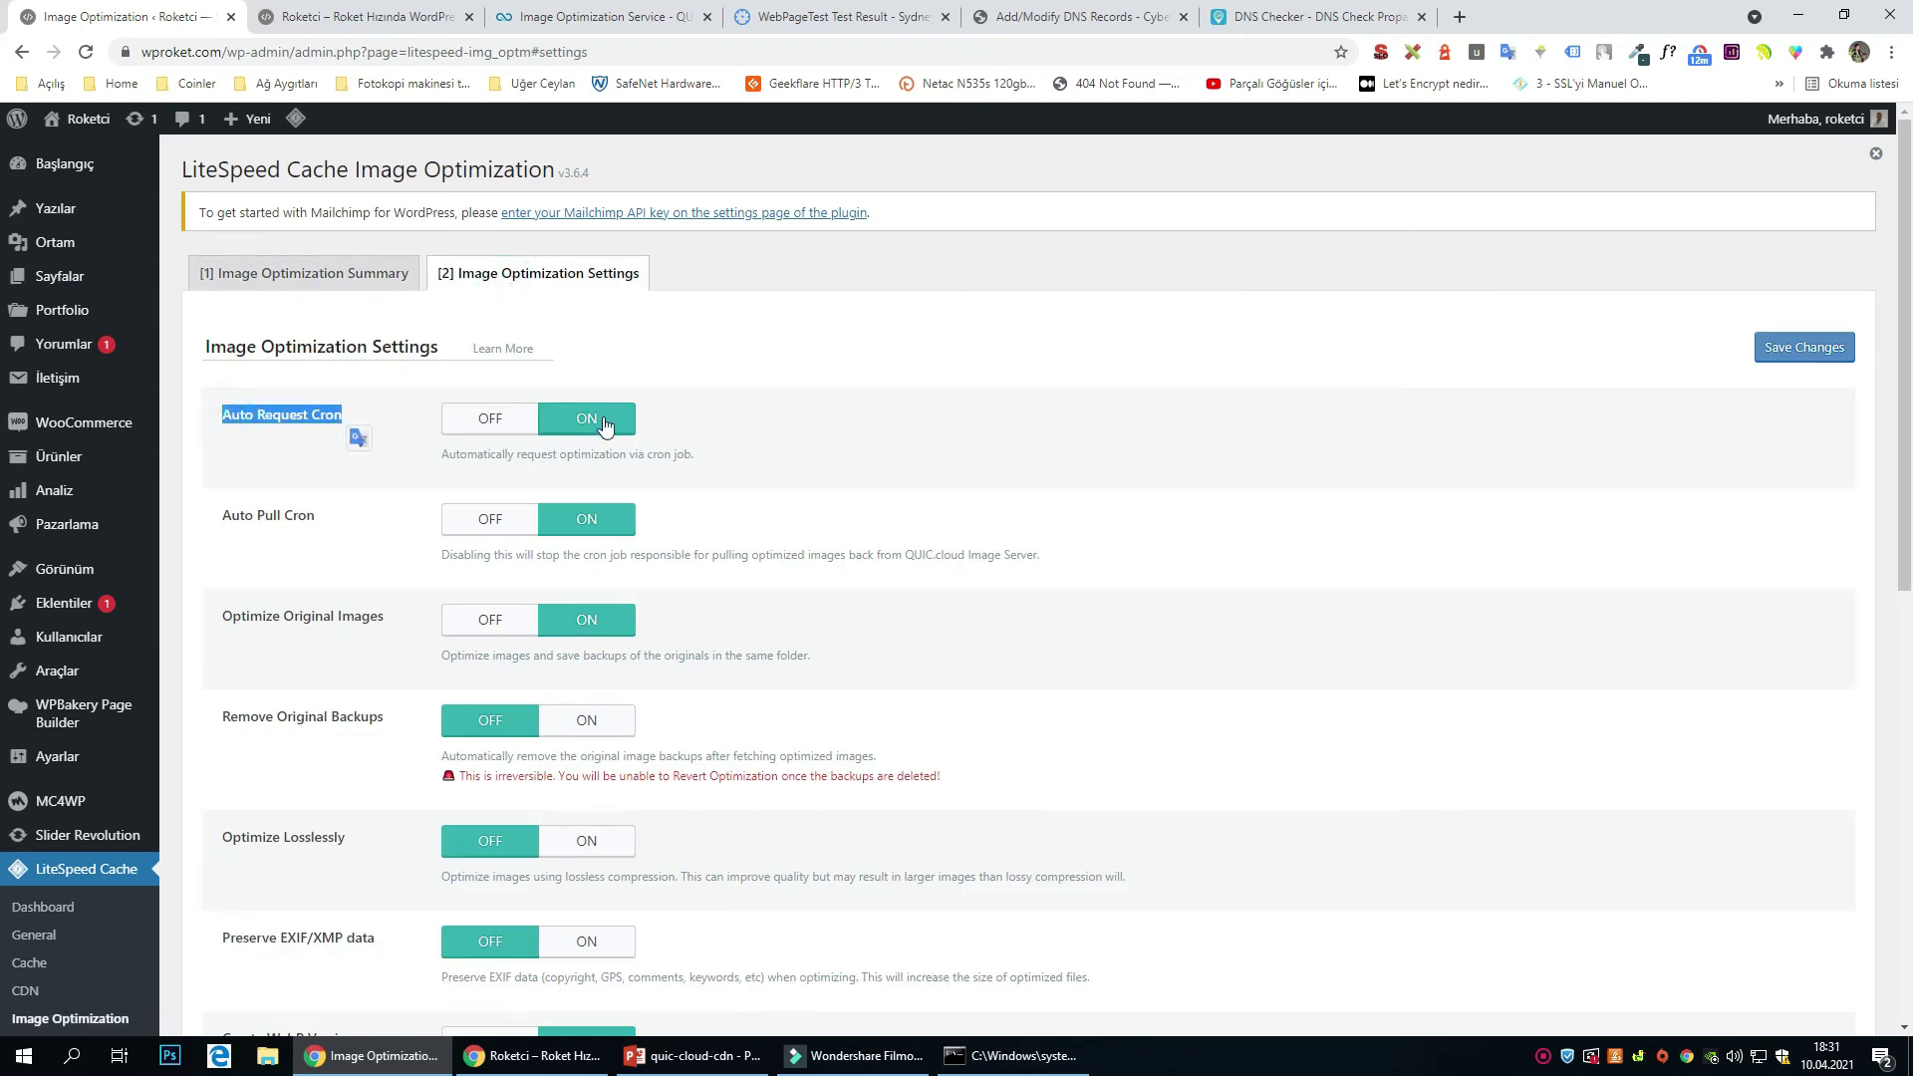
{"action": "left_click", "coordinate": [705, 422]}
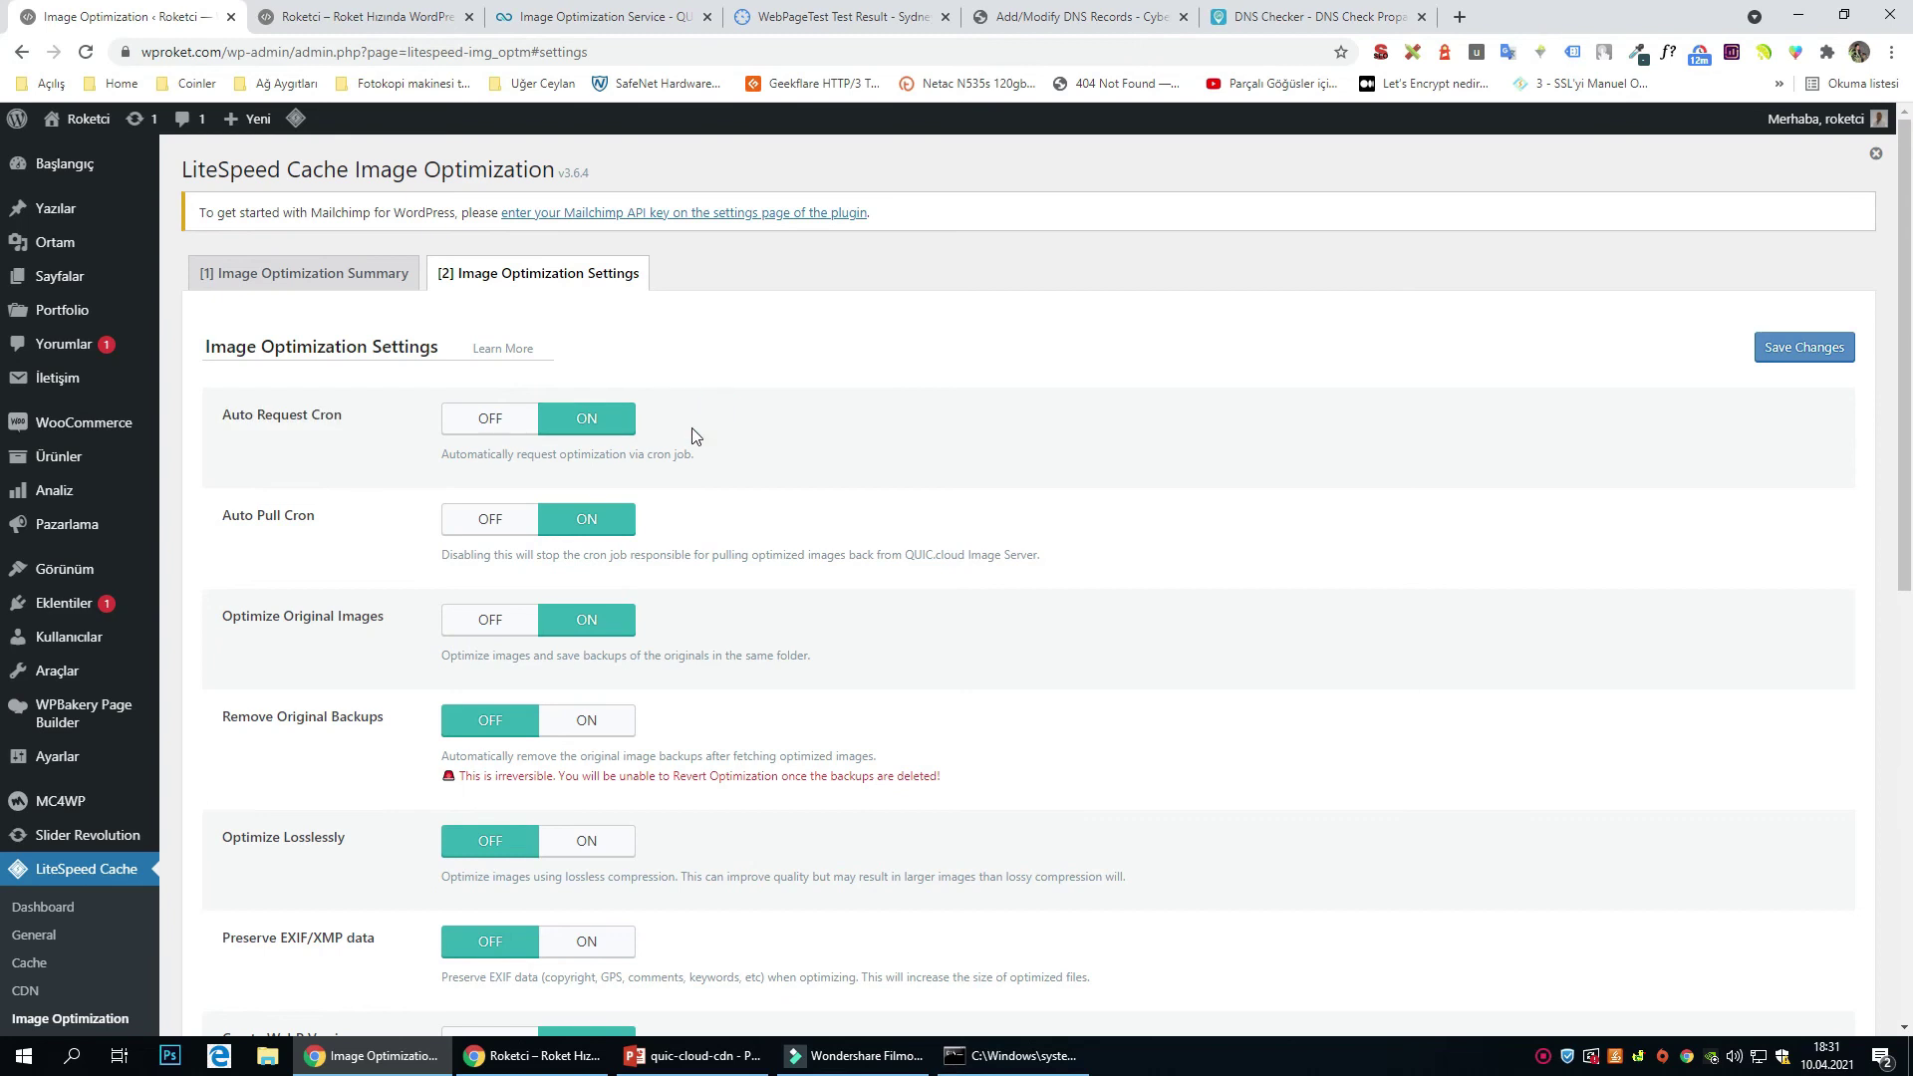
Return to QUIC.cloud's Image Optimization overview, then review the Critical CSS (CCSS) monthly usage and free tiers.
{"action": "left_click", "coordinate": [1080, 17]}
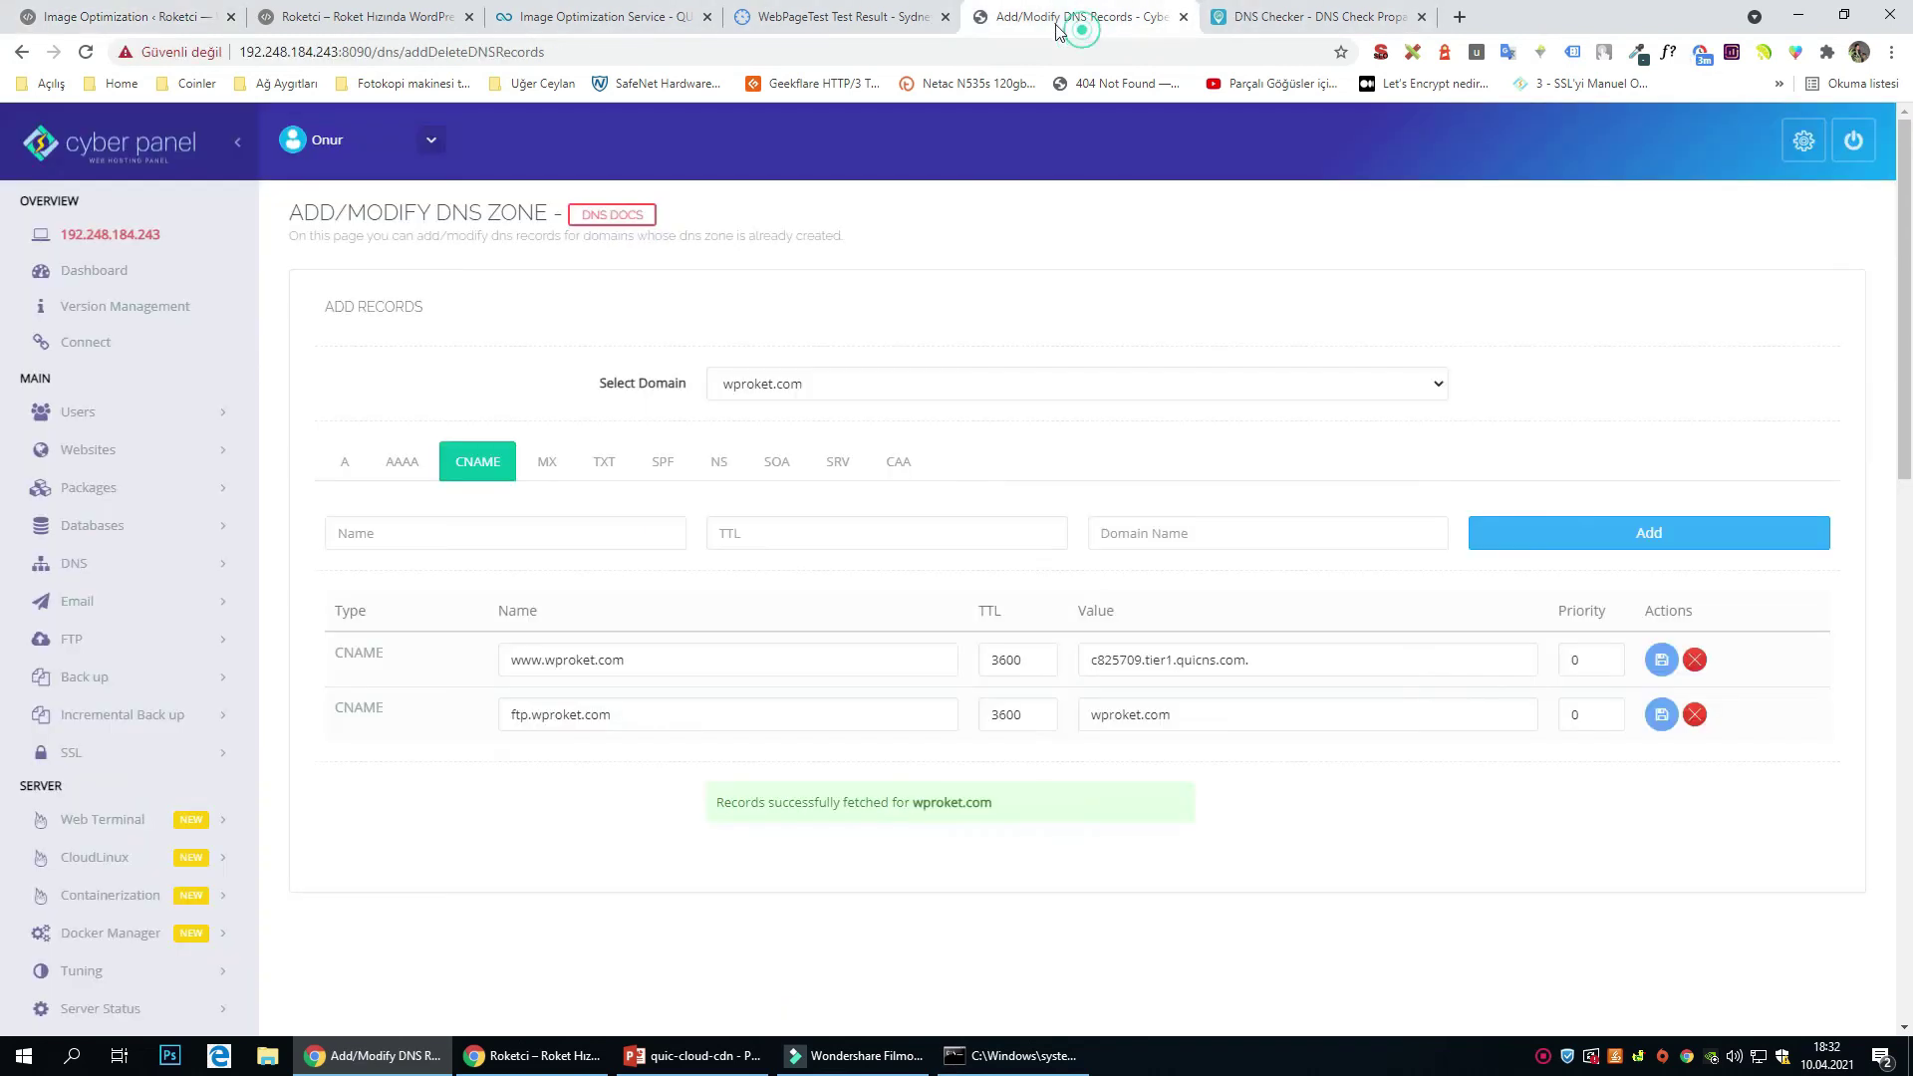
{"action": "left_click", "coordinate": [595, 11]}
{"action": "scroll", "coordinate": [867, 514], "scroll_direction": "down", "scroll_amount": 5}
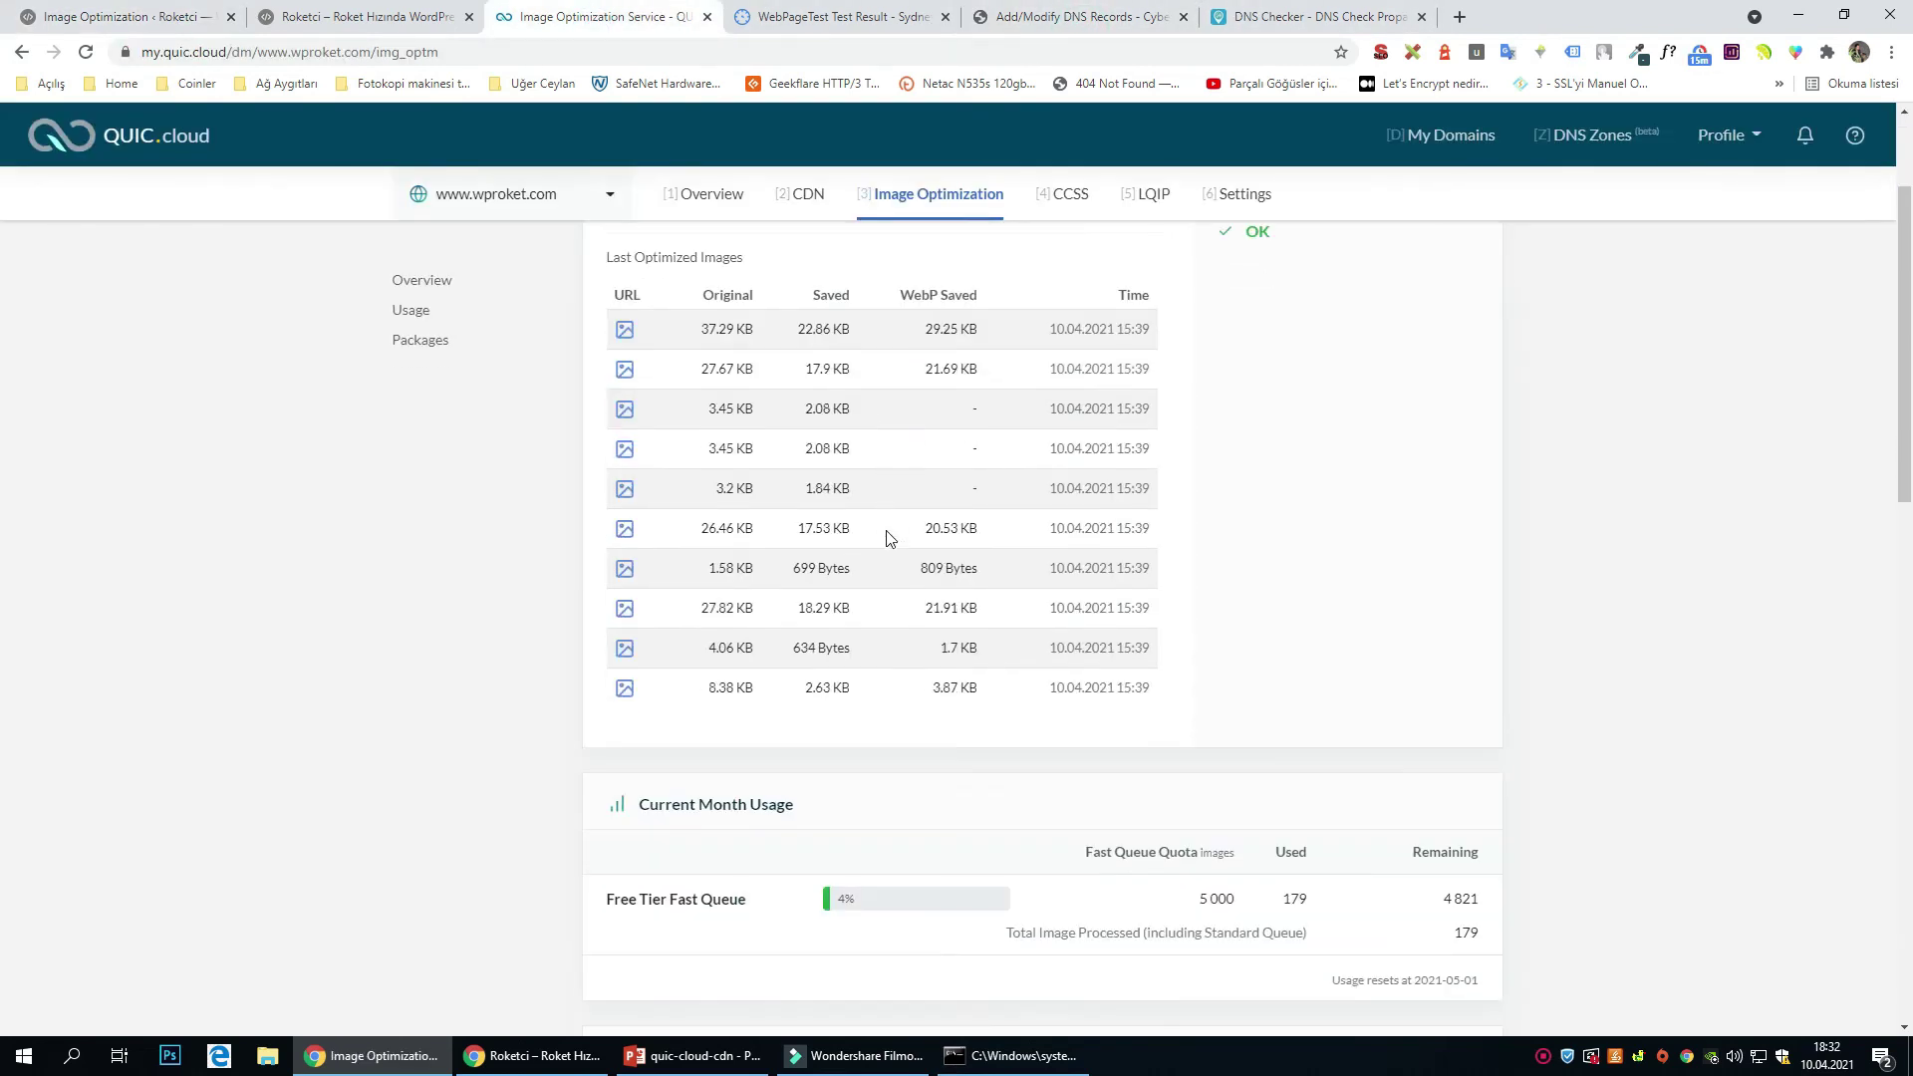
{"action": "scroll", "coordinate": [906, 525], "scroll_direction": "up", "scroll_amount": 5}
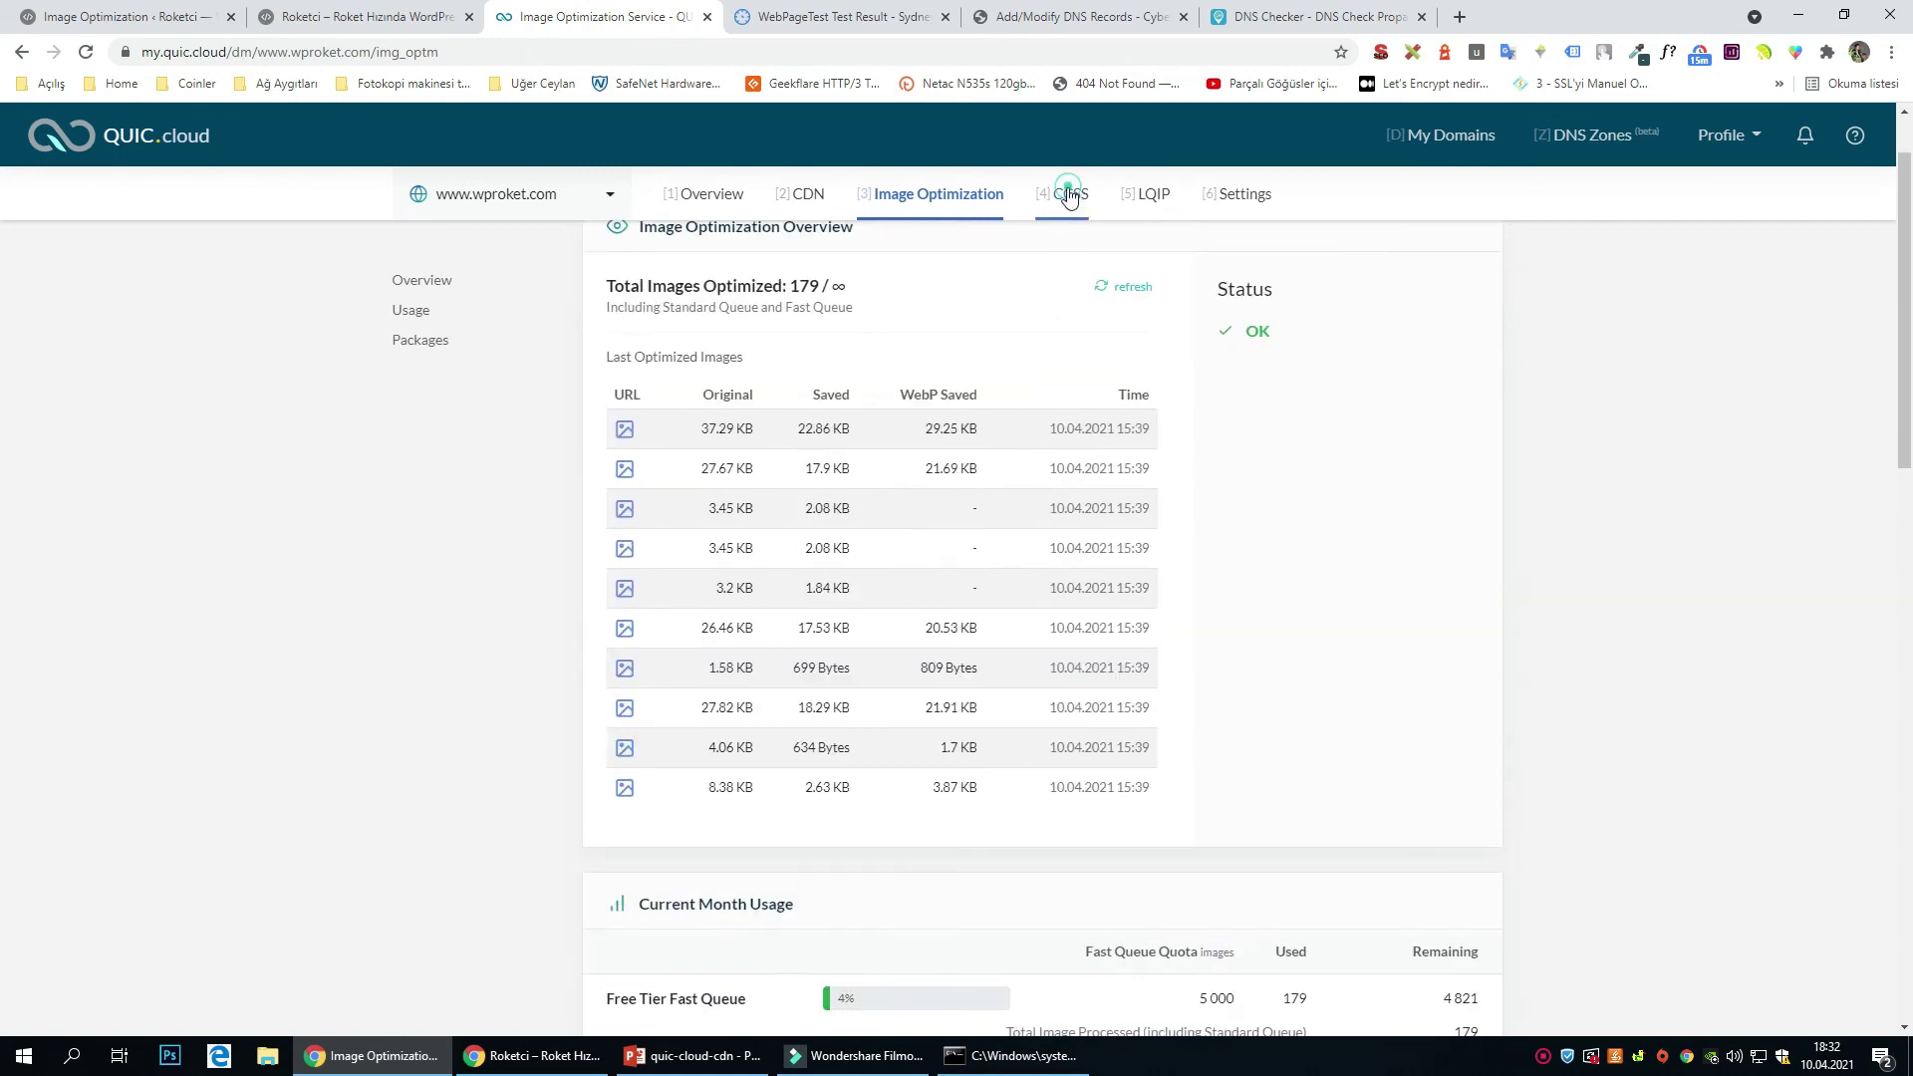
{"action": "left_click", "coordinate": [1063, 194]}
{"action": "scroll", "coordinate": [961, 663], "scroll_direction": "down", "scroll_amount": 3}
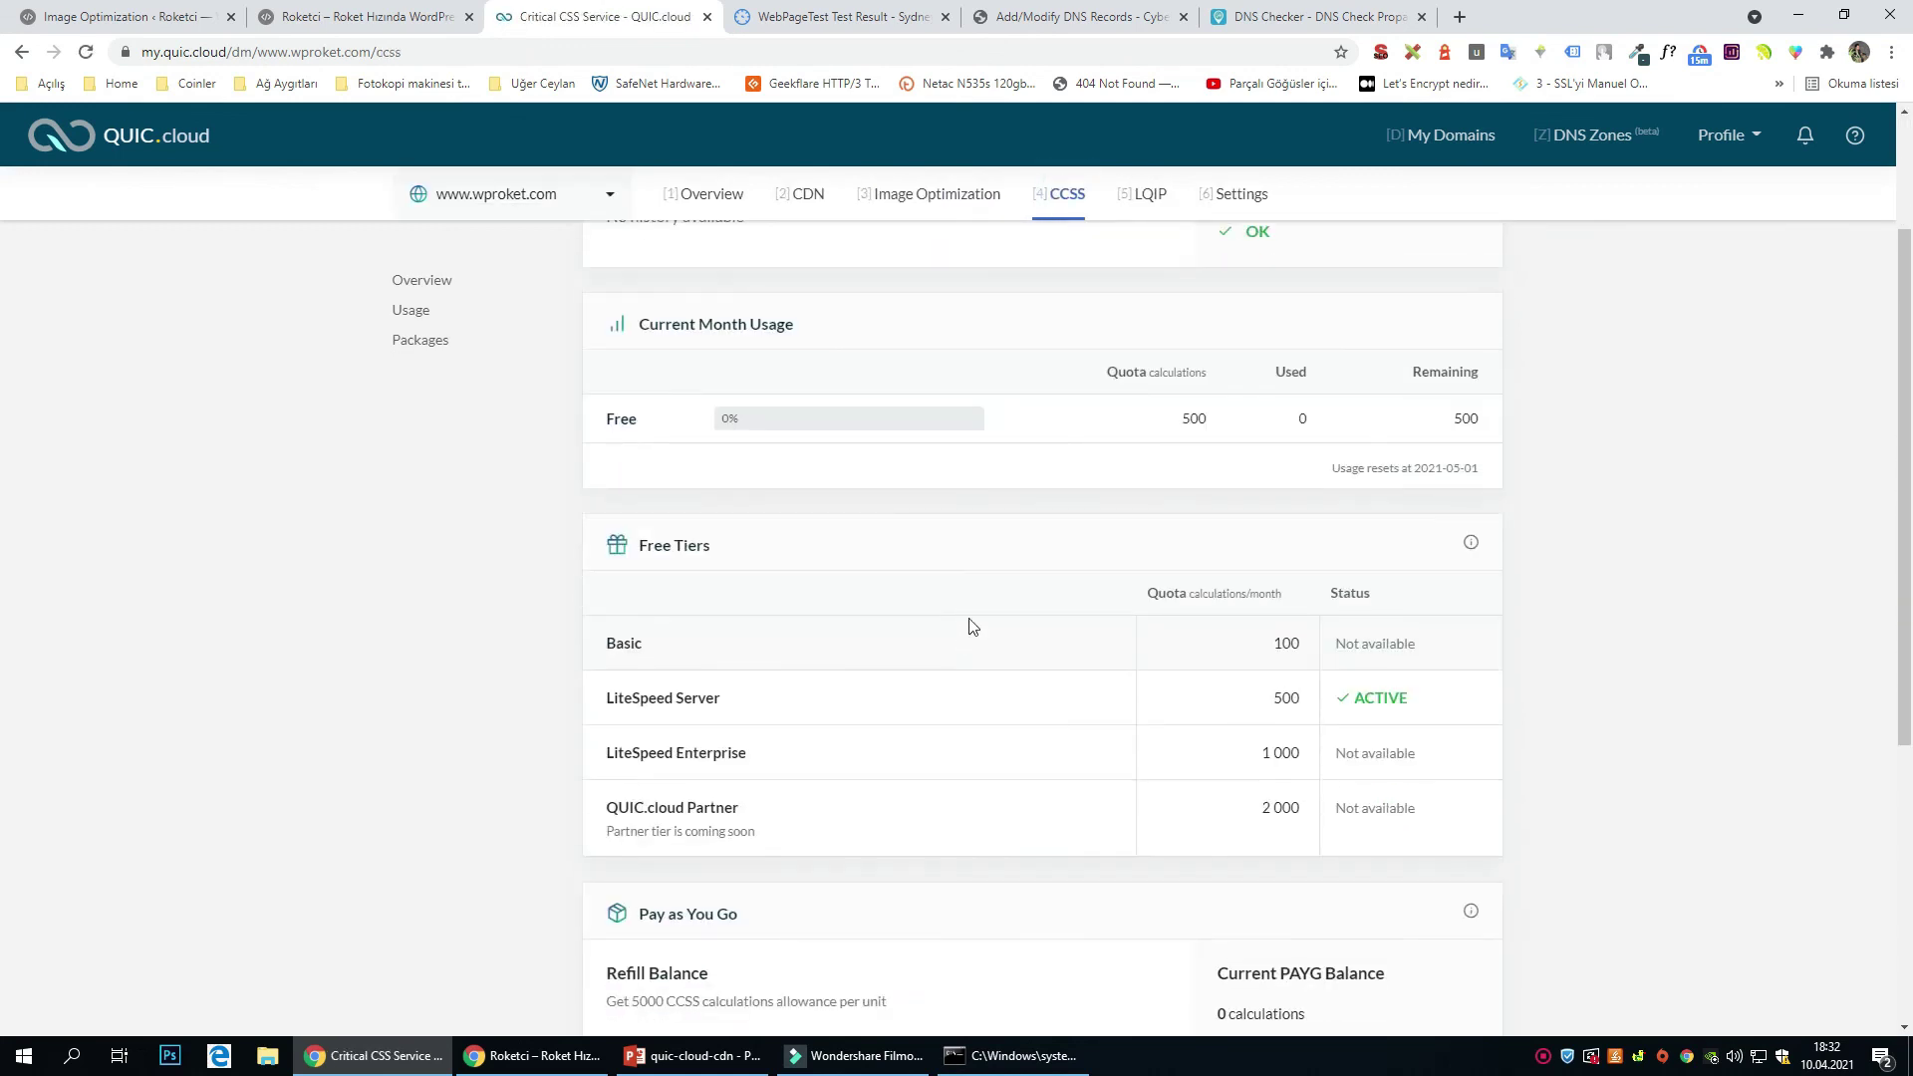
{"action": "scroll", "coordinate": [969, 628], "scroll_direction": "up", "scroll_amount": 2}
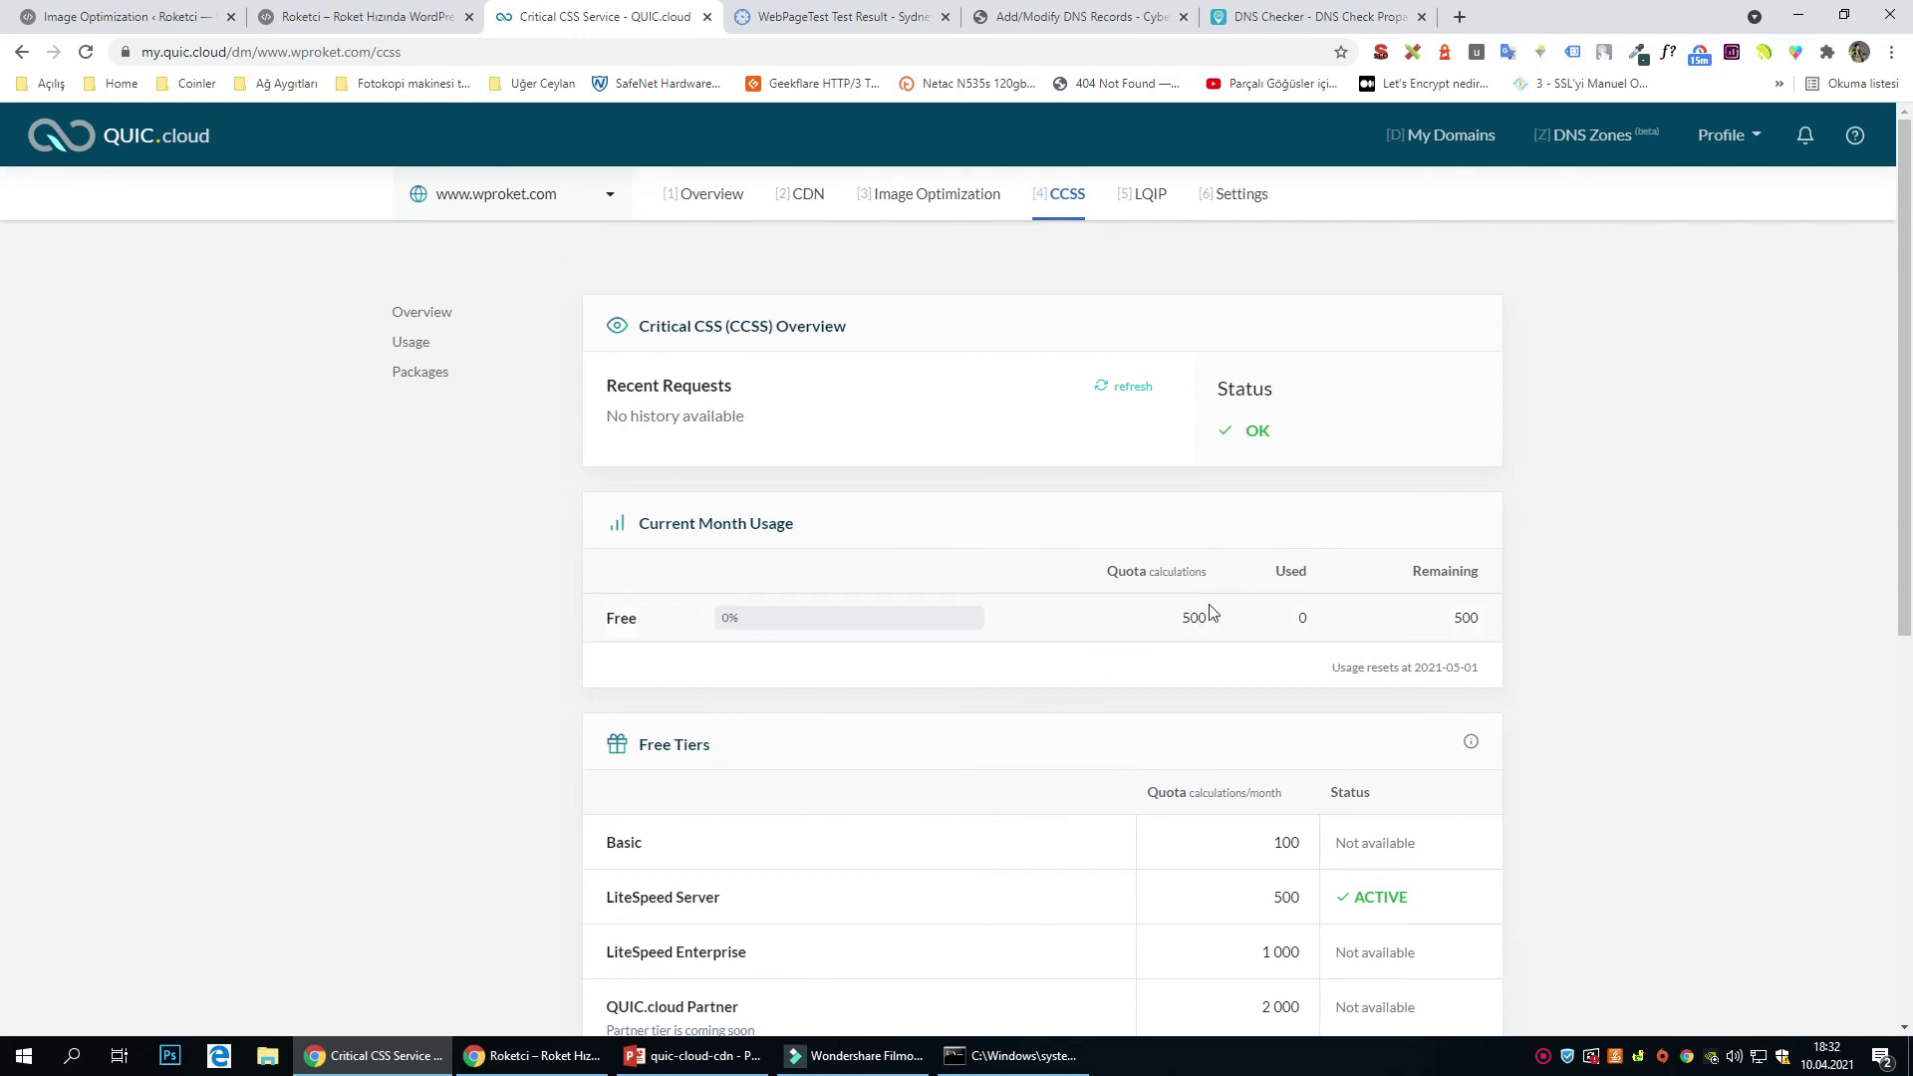
Switch back to the WordPress admin and open LiteSpeed Cache's Page Optimization settings.
{"action": "left_click", "coordinate": [332, 22]}
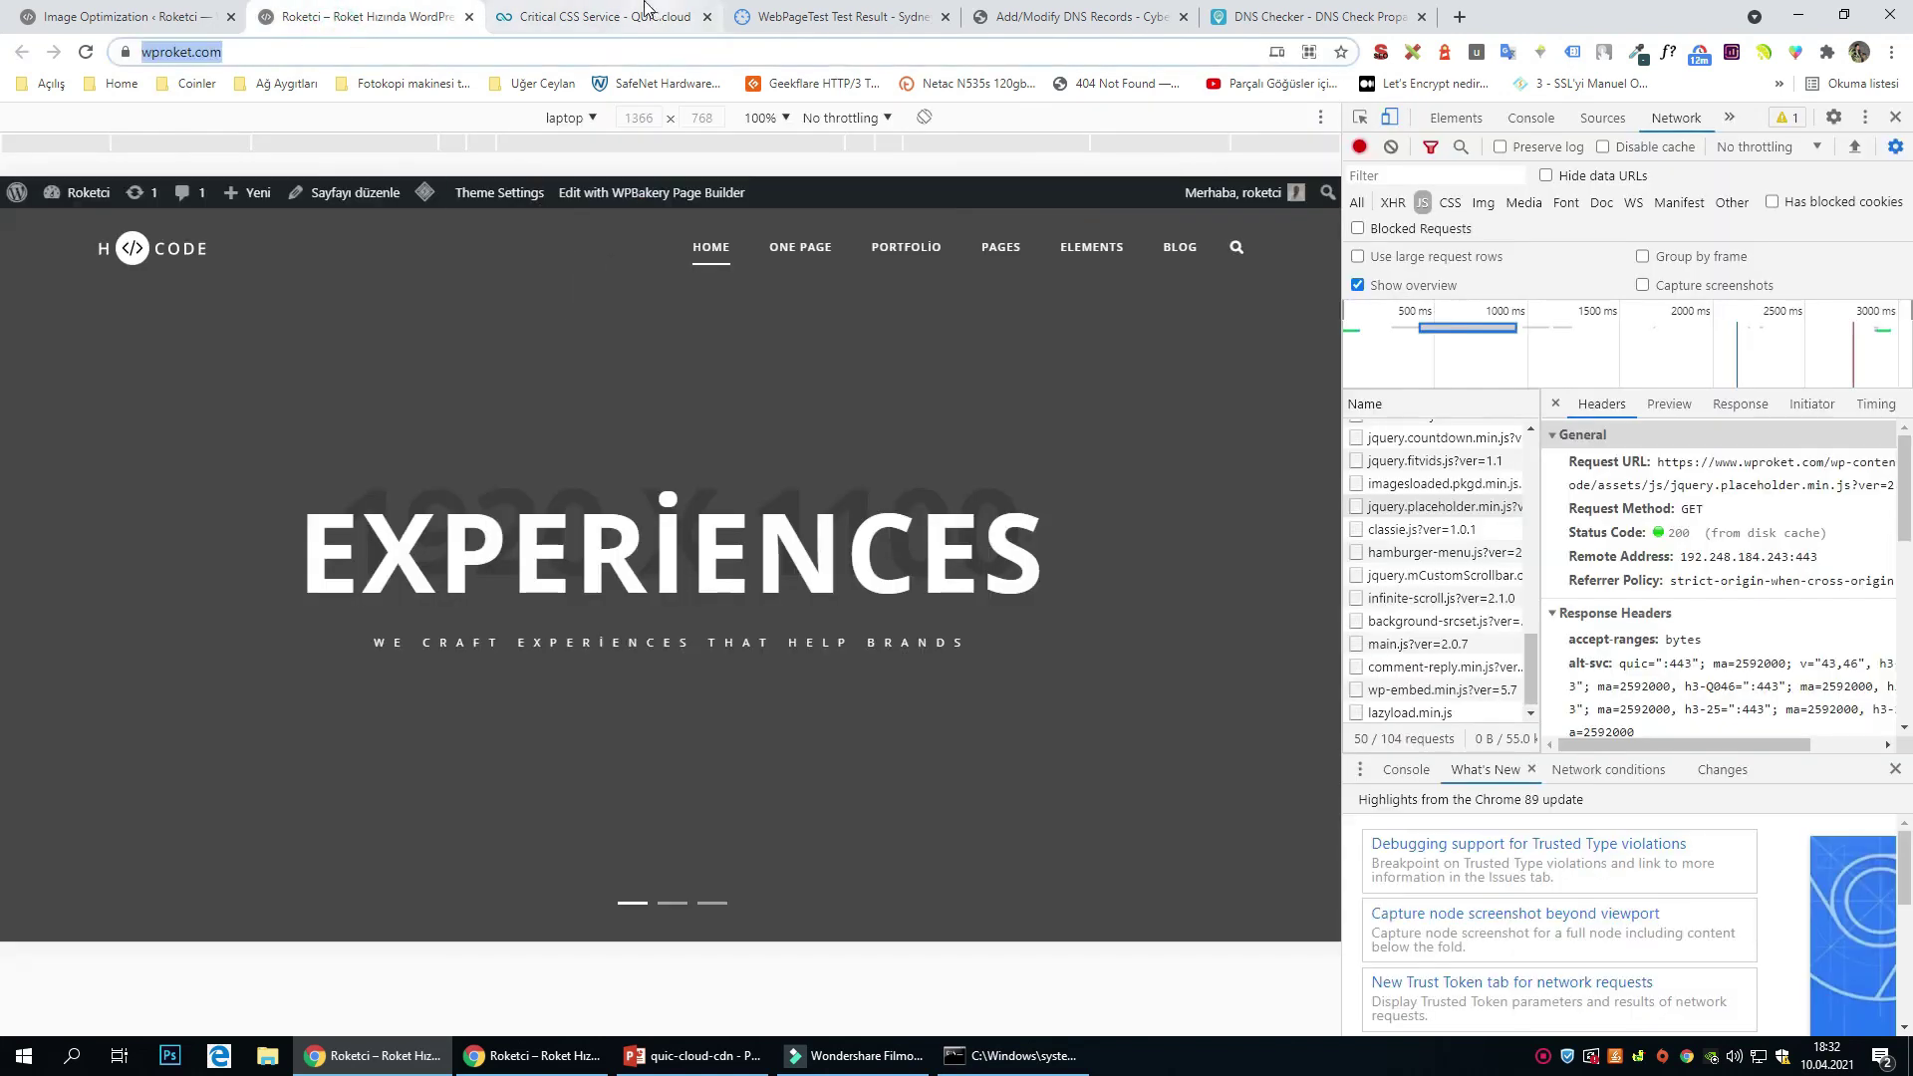
{"action": "left_click", "coordinate": [191, 22]}
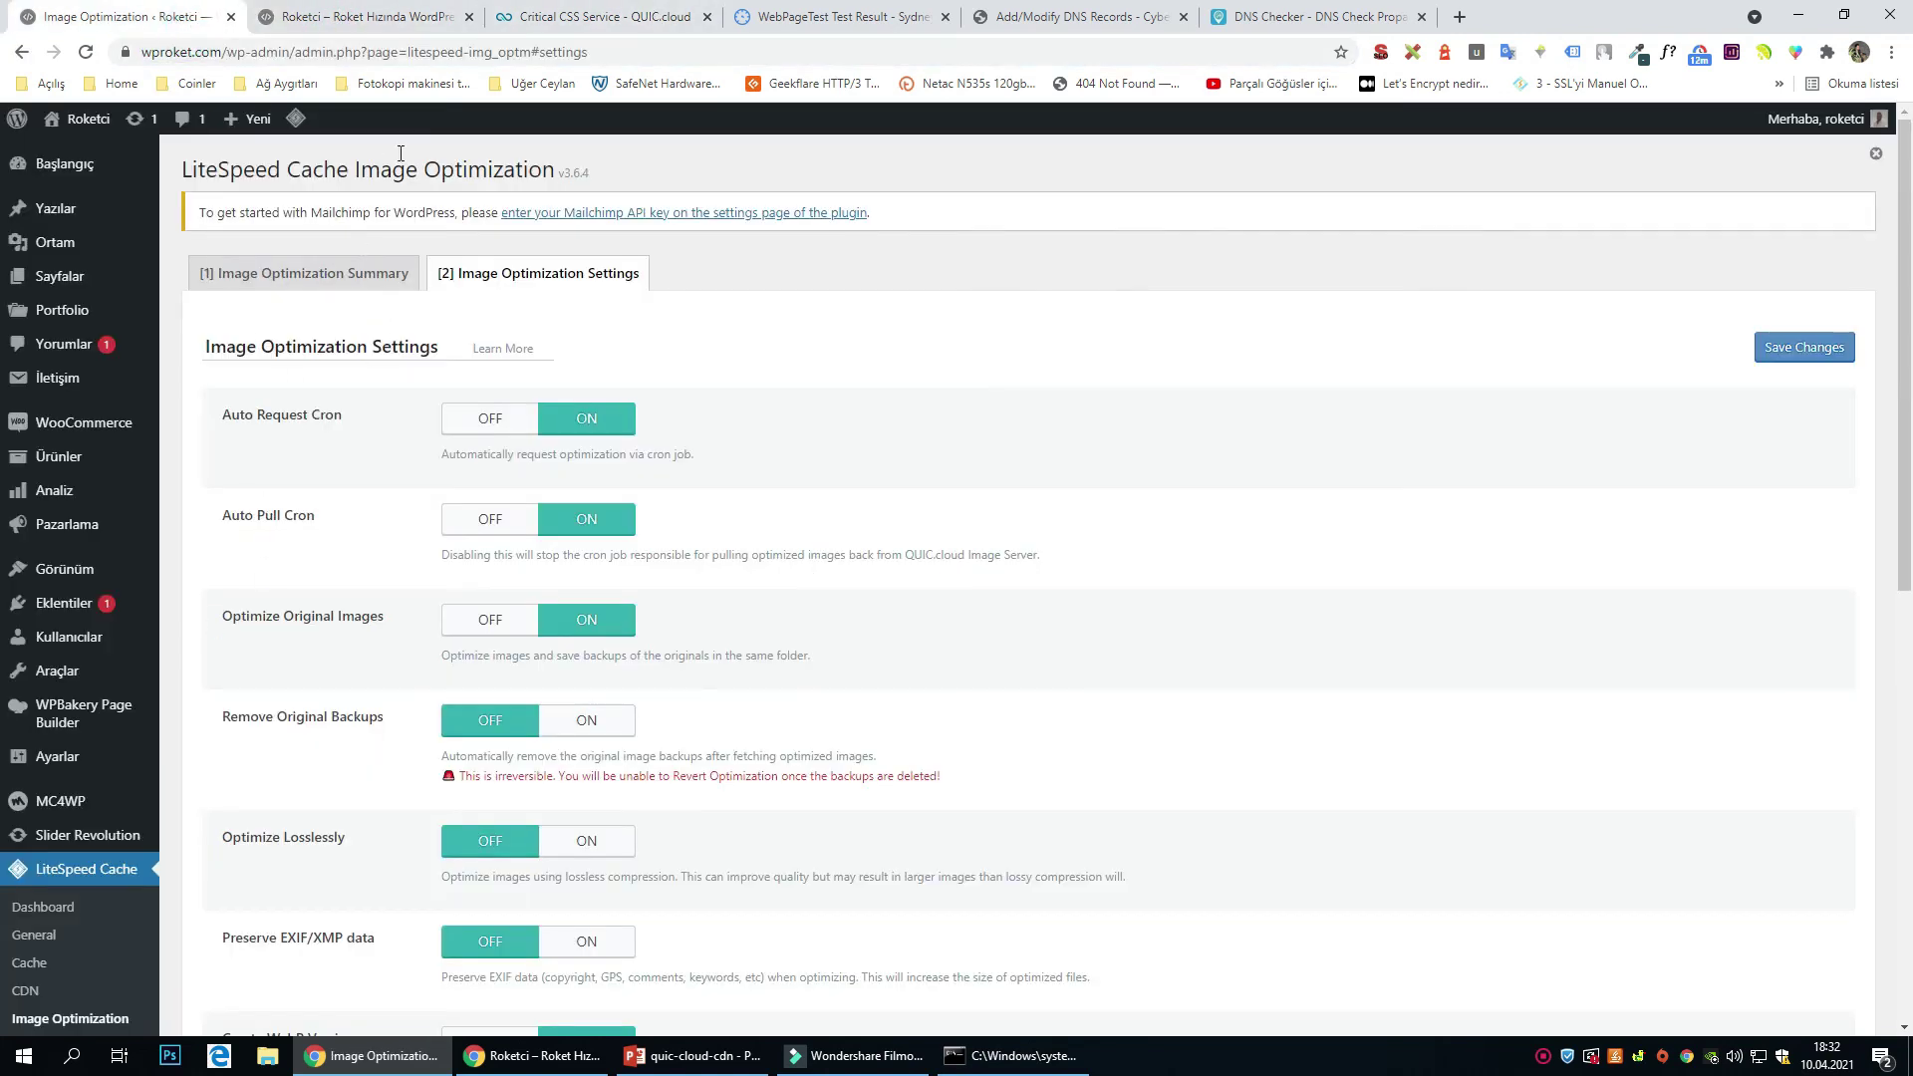
{"action": "scroll", "coordinate": [69, 915], "scroll_direction": "down", "scroll_amount": 2}
{"action": "left_click", "coordinate": [77, 882]}
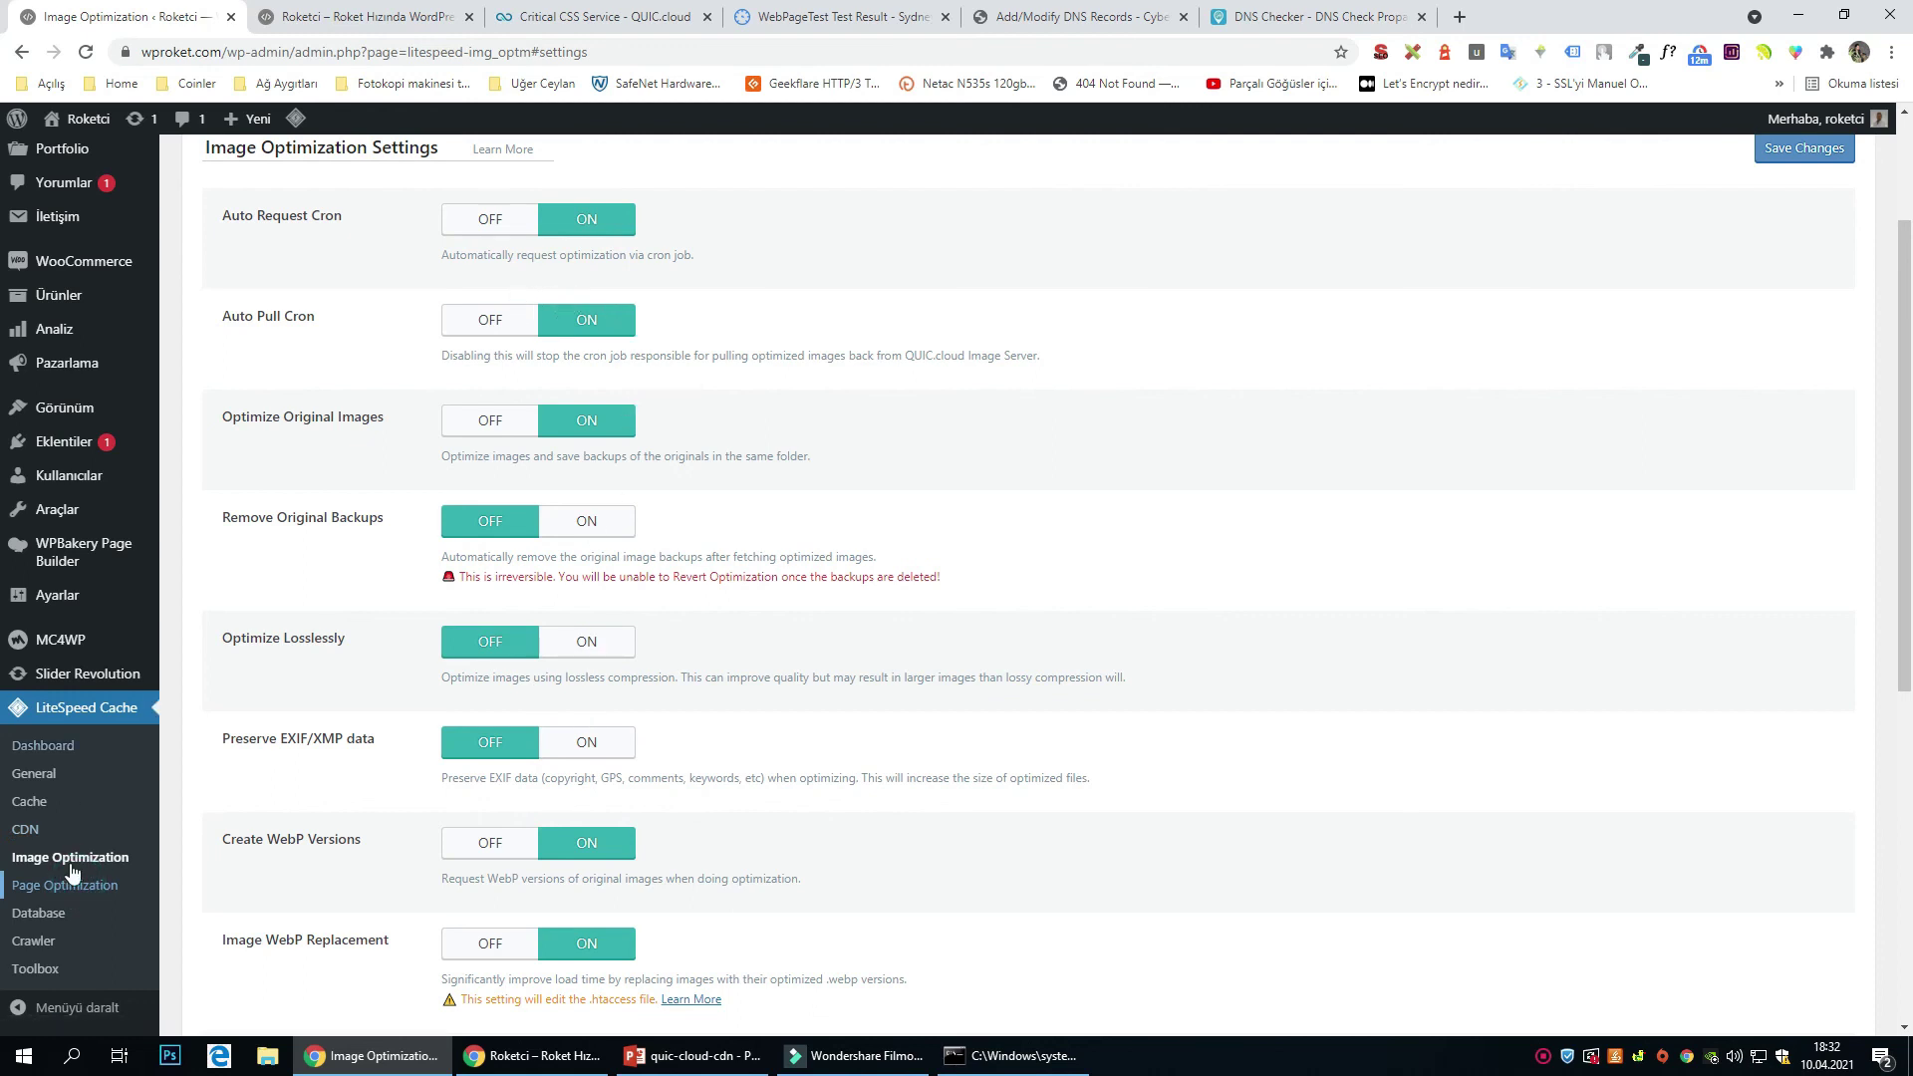
{"action": "left_click", "coordinate": [40, 885]}
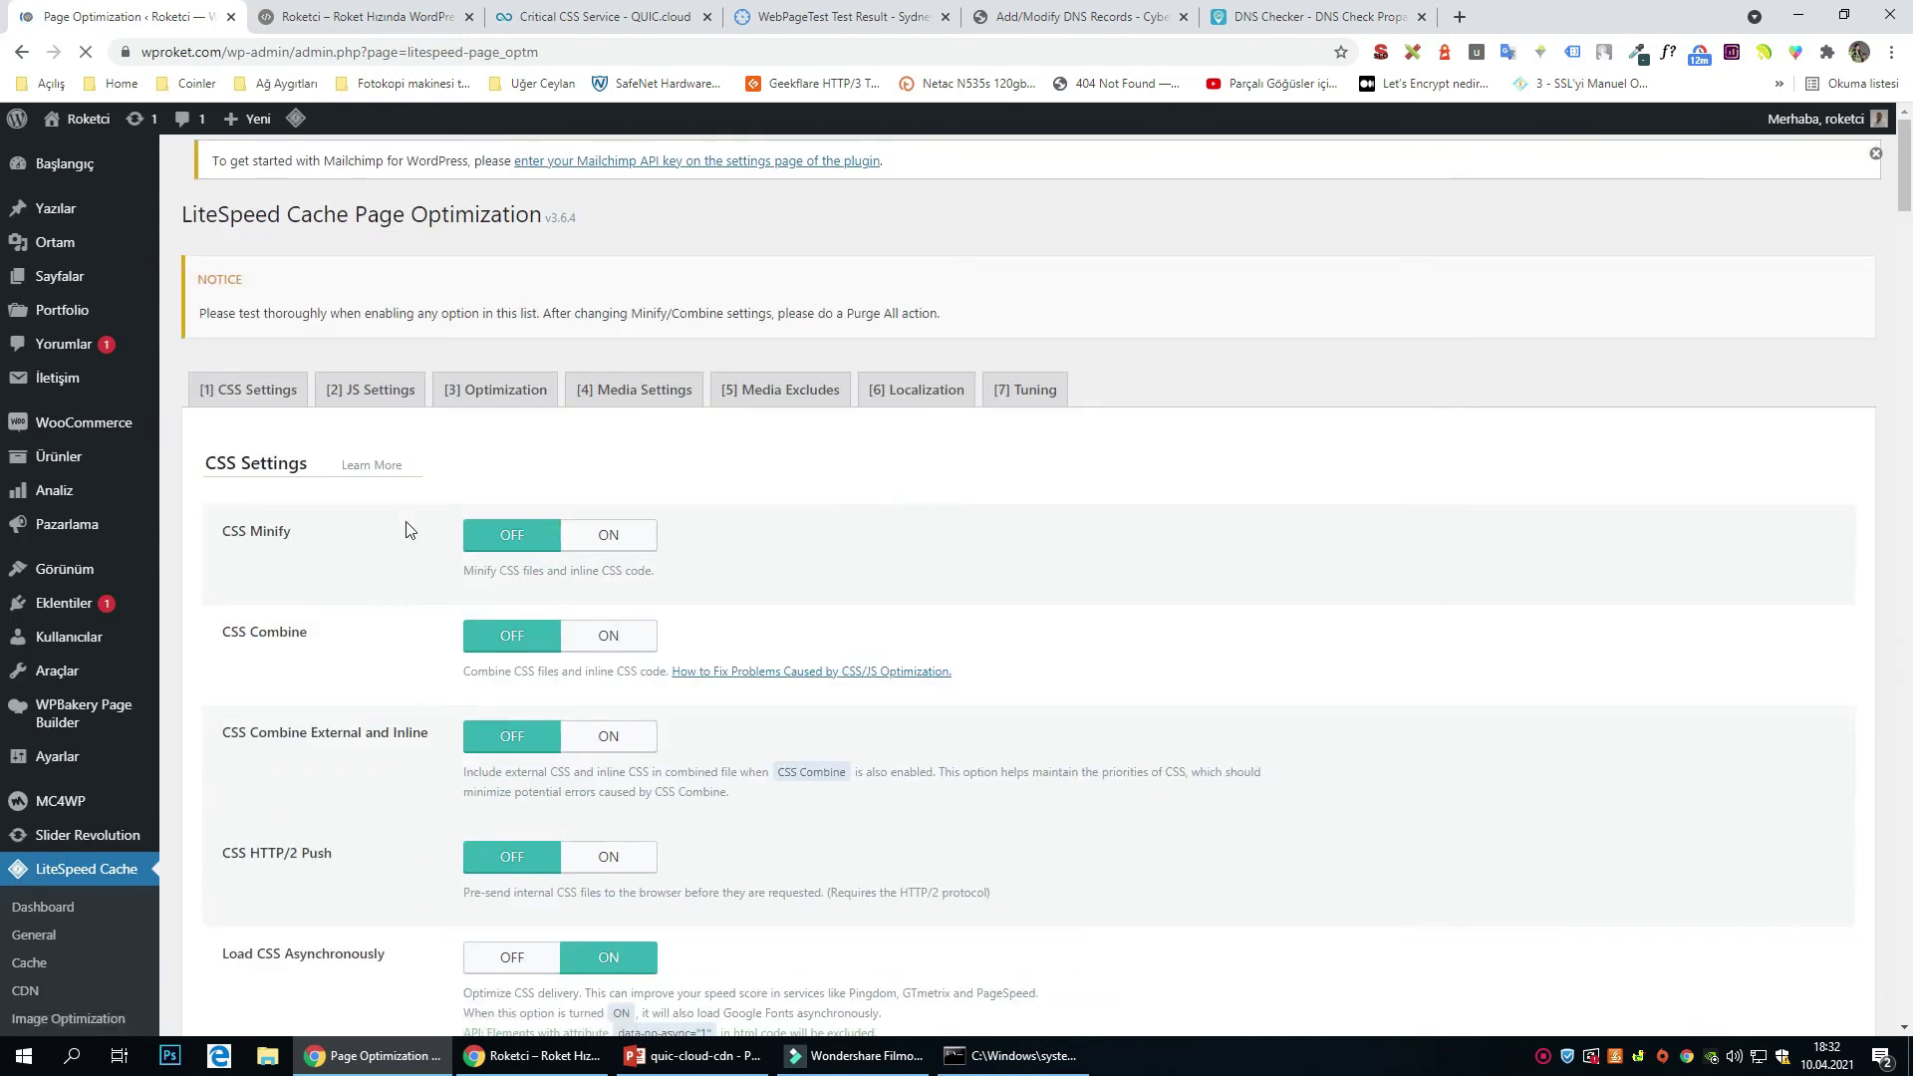
Highlight the Load CSS Asynchronously option in the CSS Settings and review the Generate Critical CSS options below it.
{"action": "scroll", "coordinate": [344, 563], "scroll_direction": "down", "scroll_amount": 4}
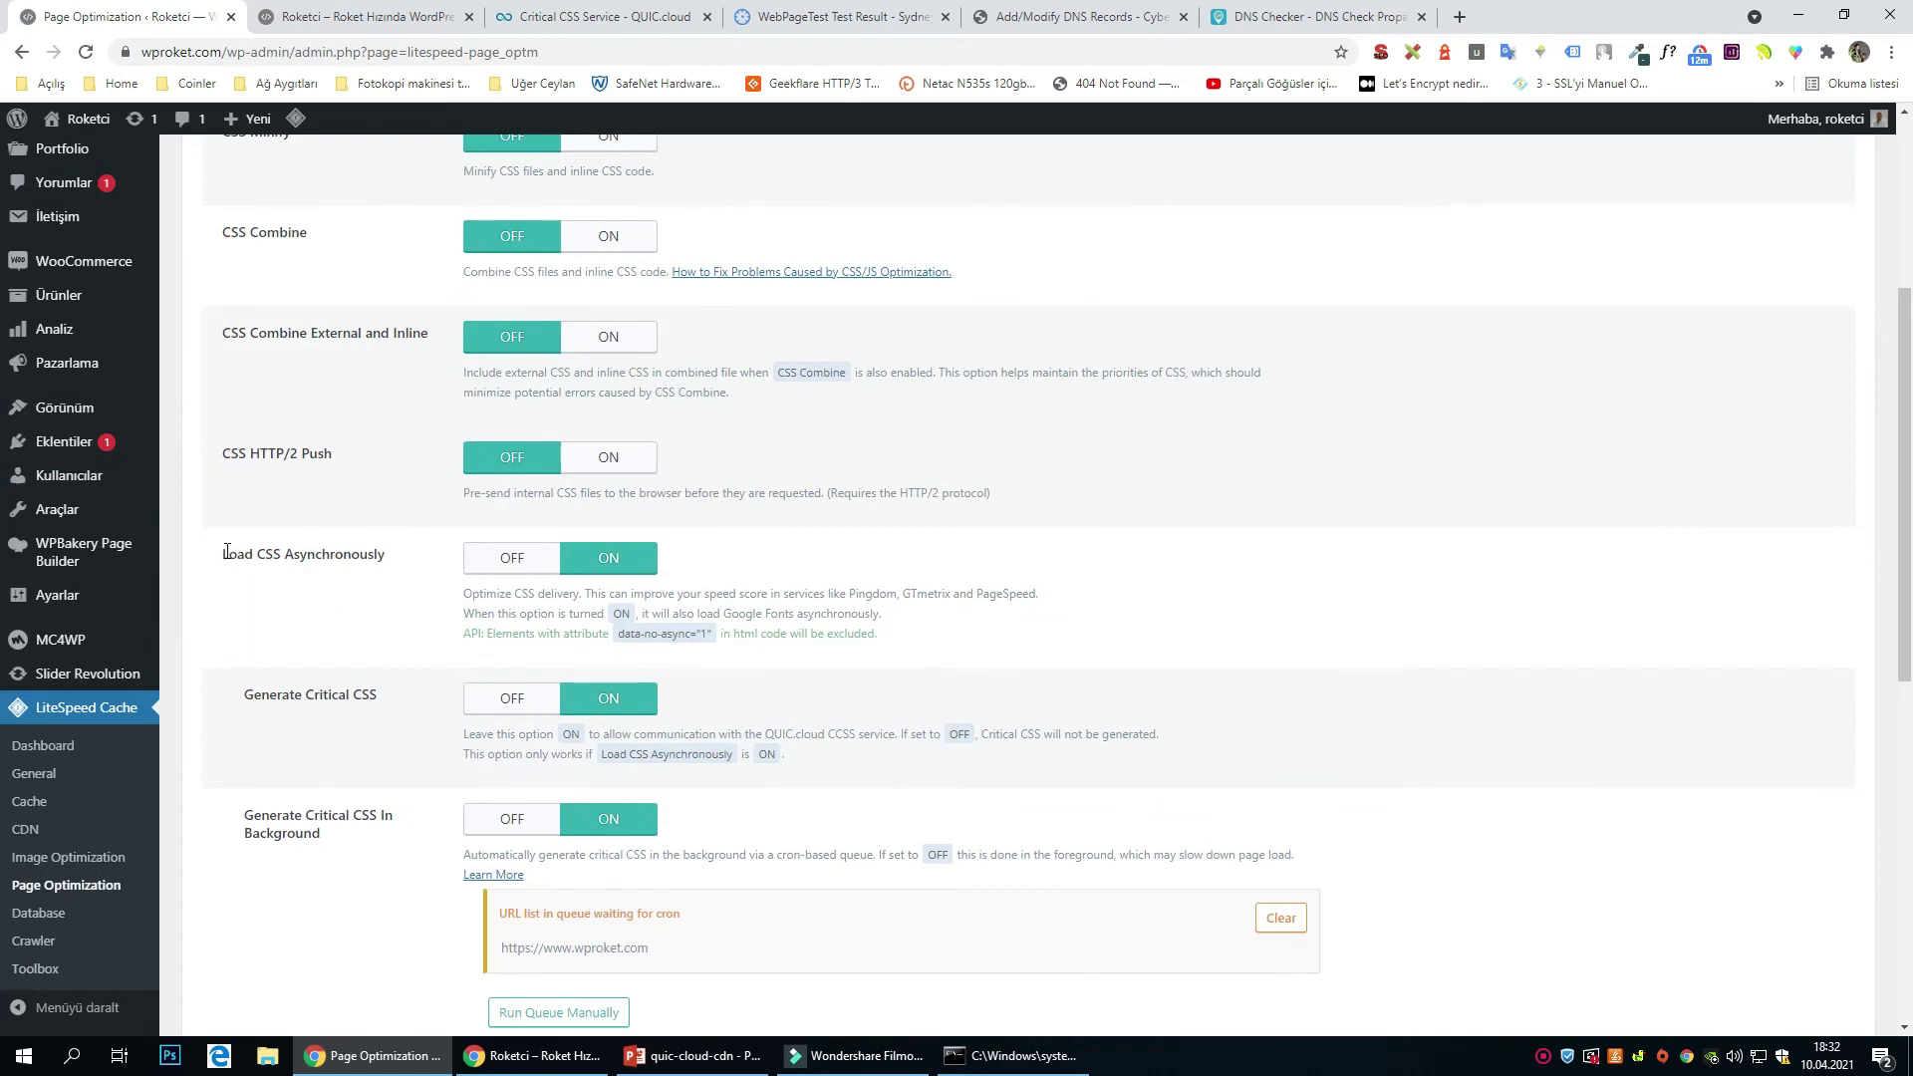
{"action": "left_click_drag", "start_coordinate": [396, 556], "coordinate": [303, 555]}
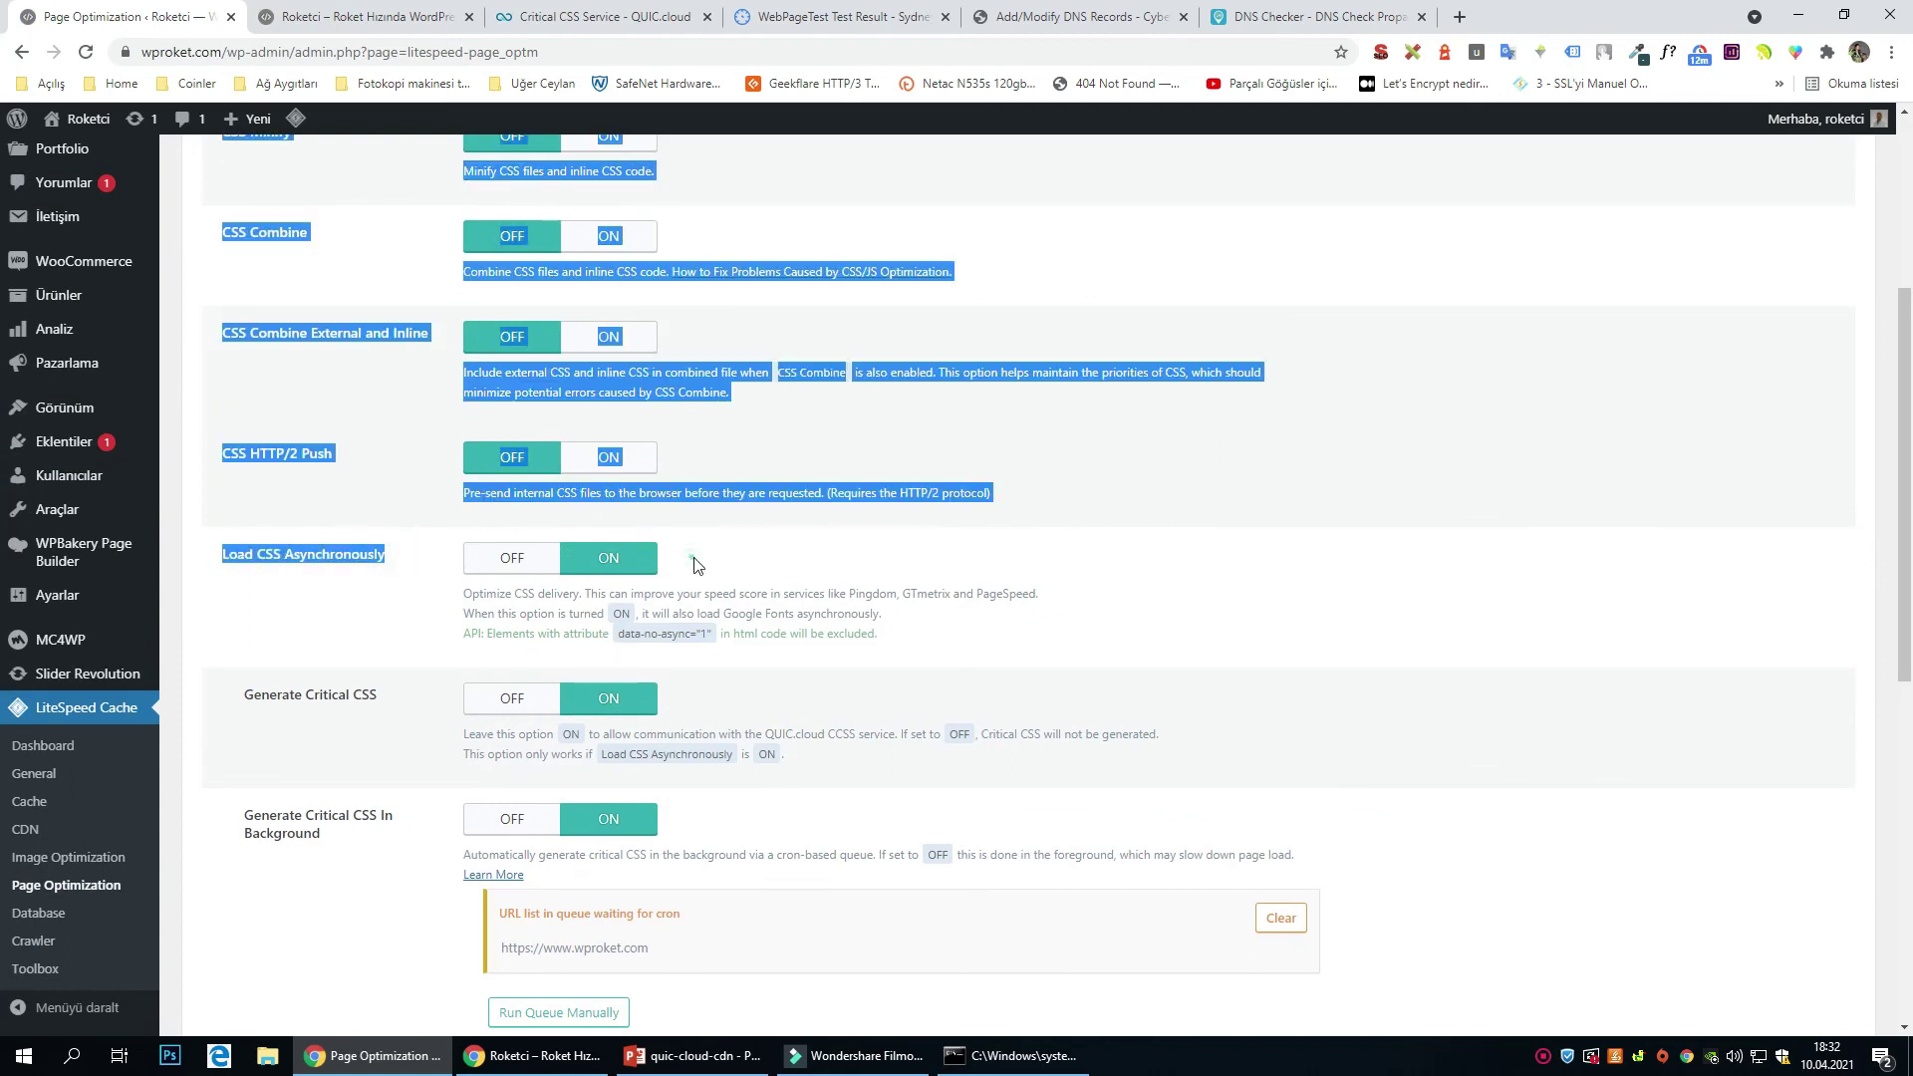
{"action": "left_click", "coordinate": [605, 571]}
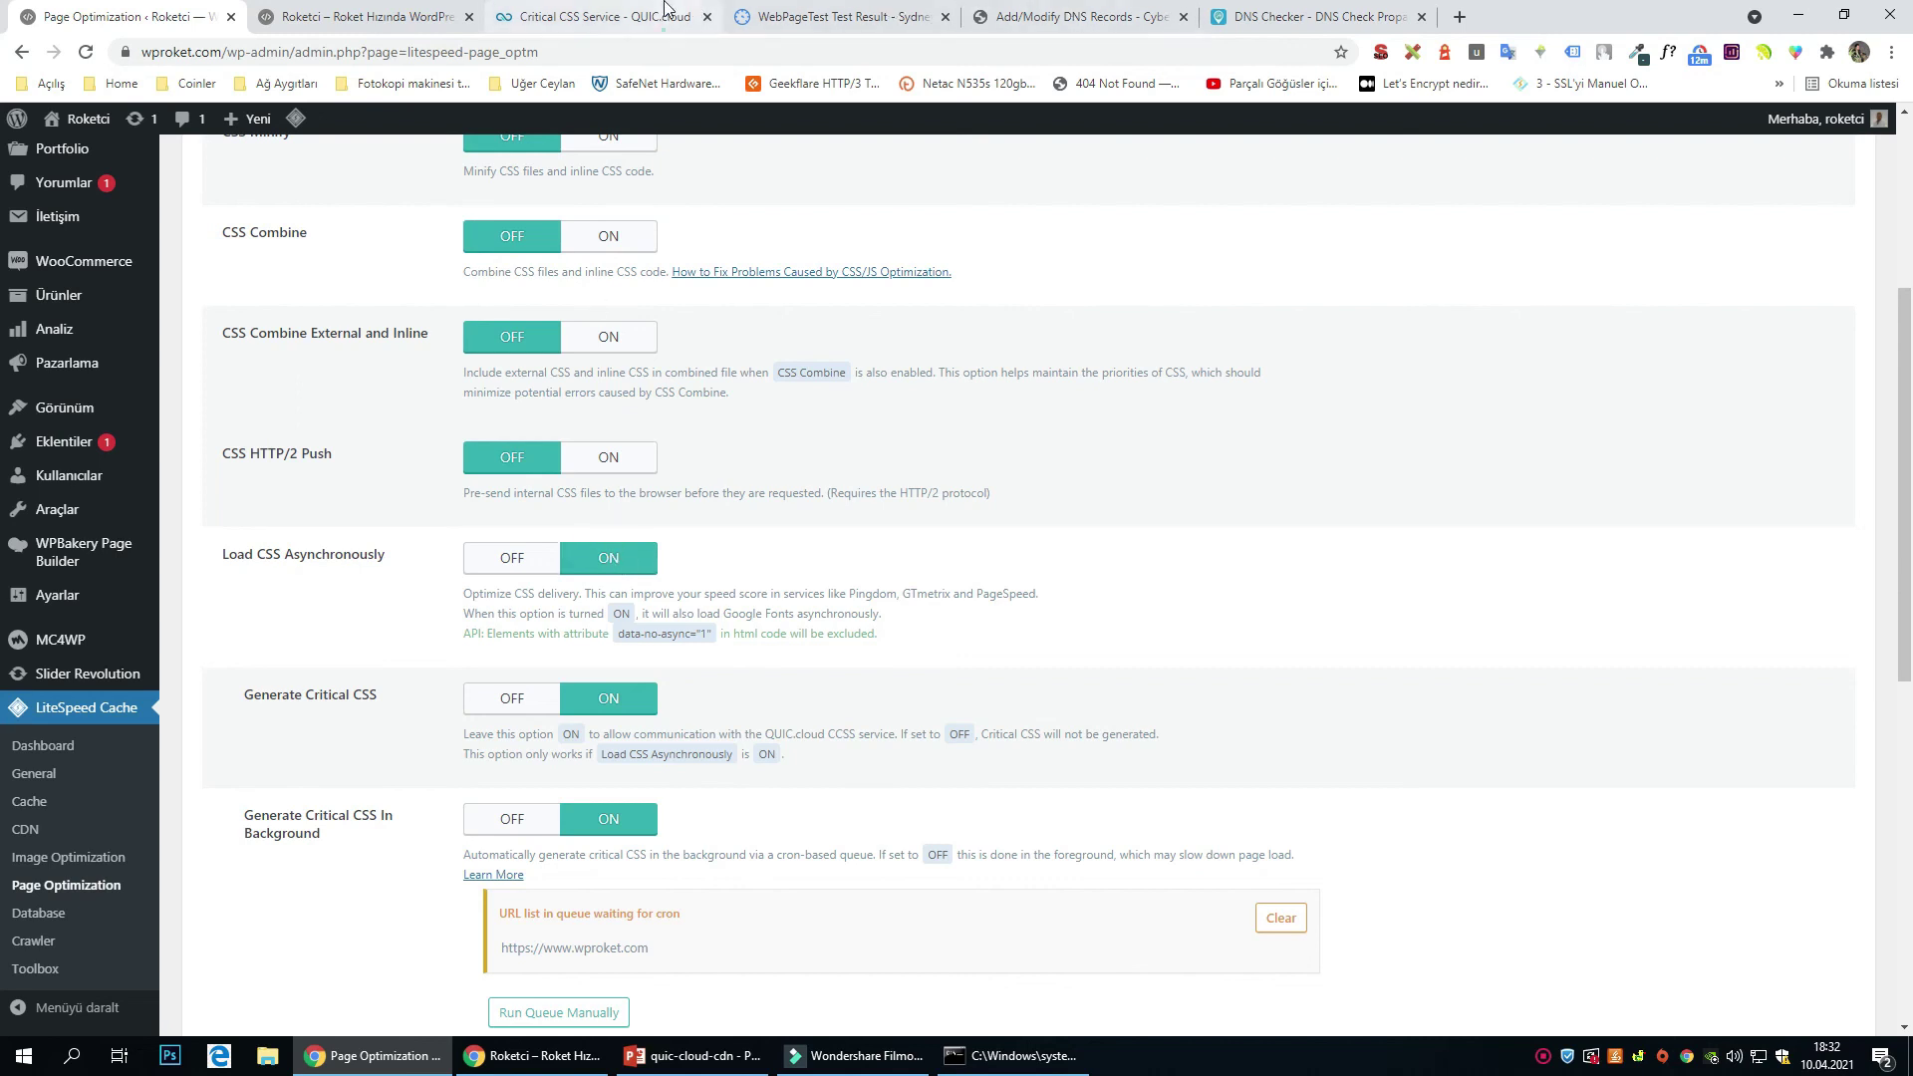
{"action": "left_click", "coordinate": [617, 16]}
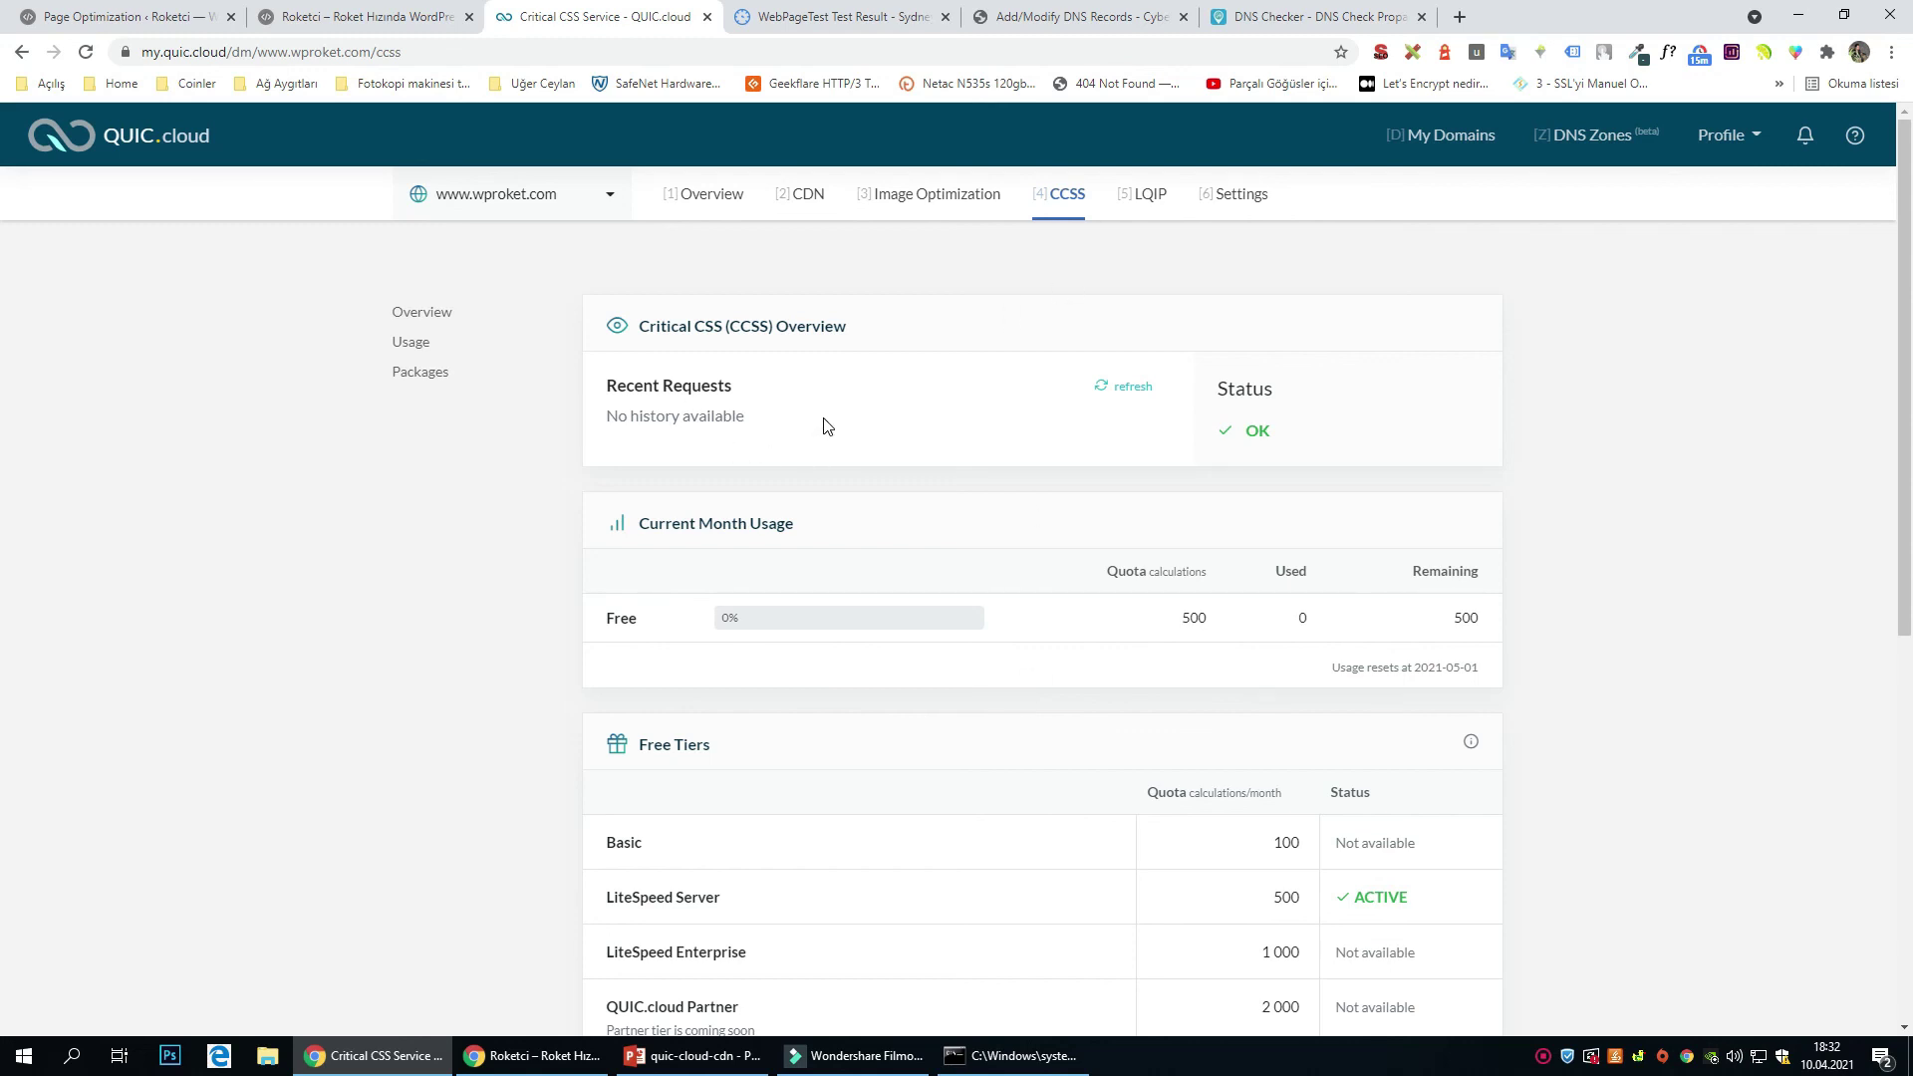
{"action": "left_click", "coordinate": [1145, 195]}
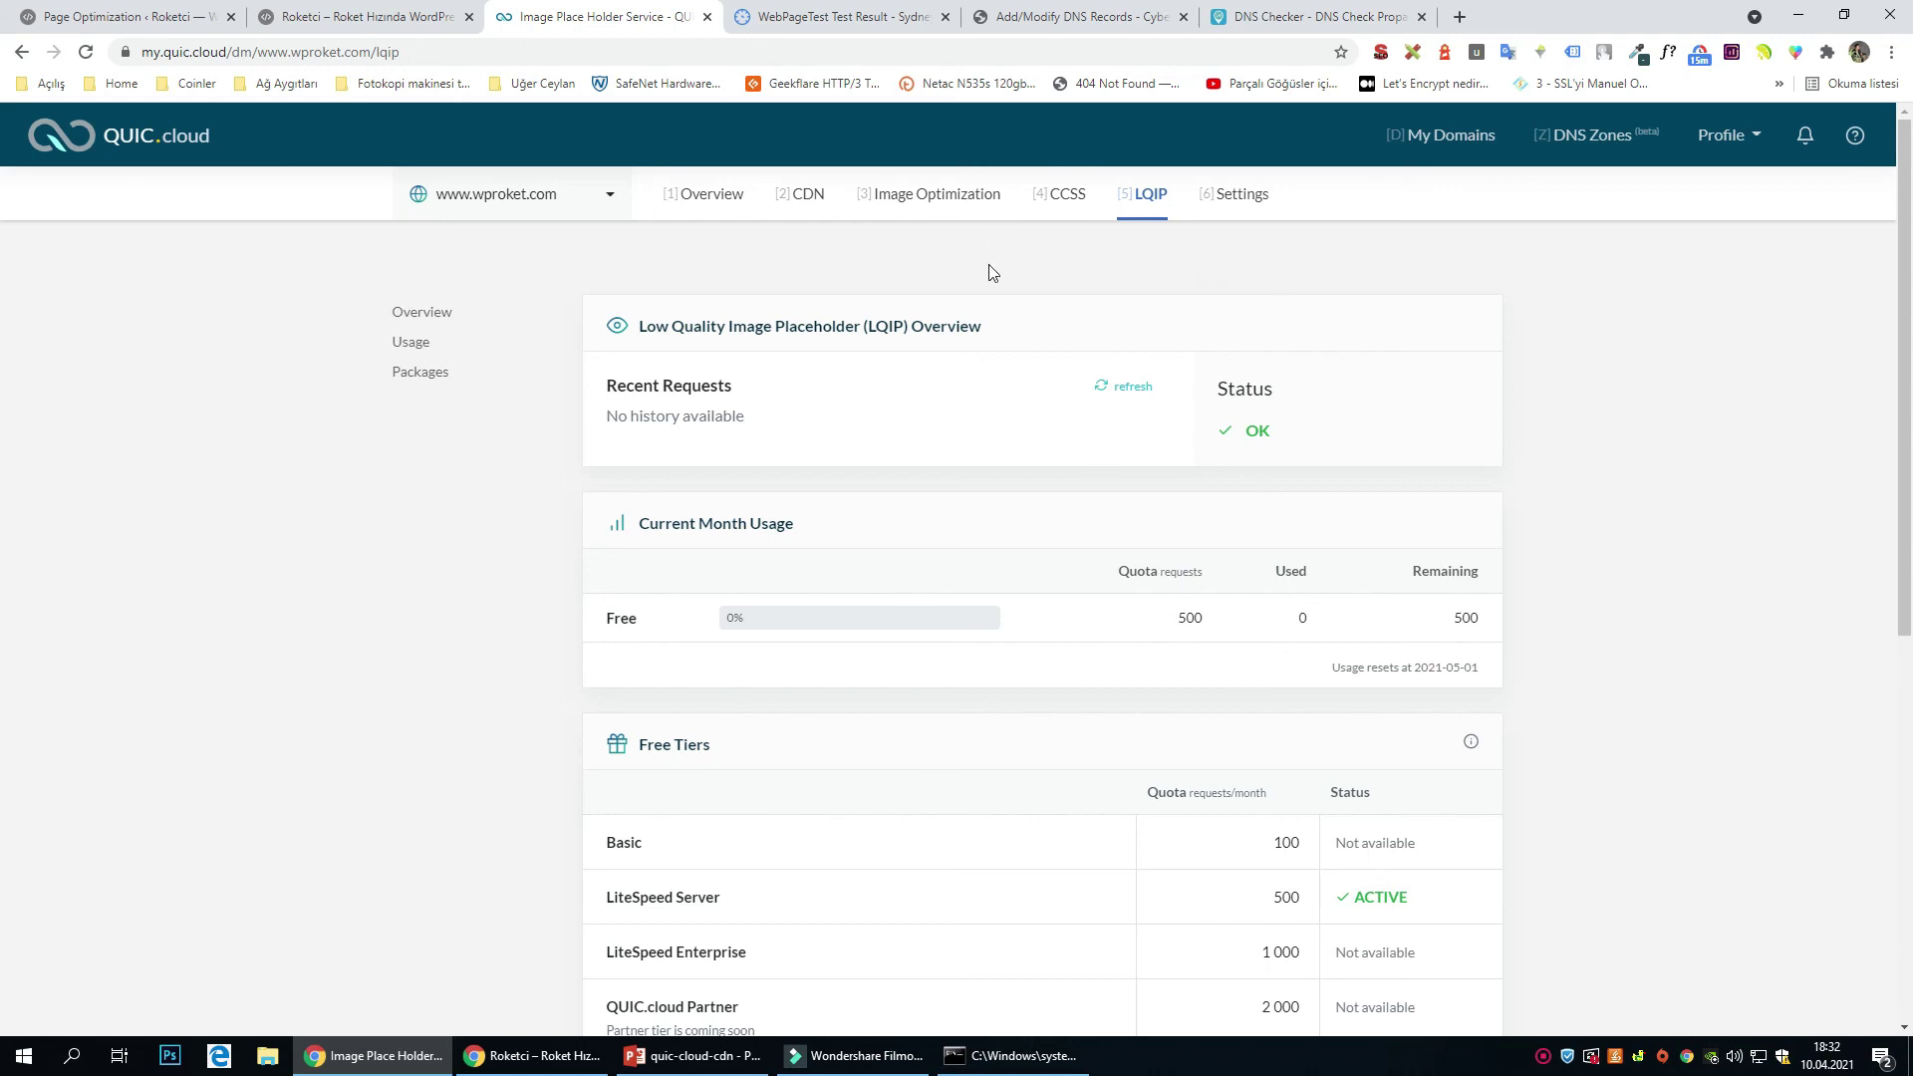
Return to the WordPress admin, open LiteSpeed Cache's Page Optimization Media Settings and review the LQIP Cloud Generator, quality and minimum dimension options.
{"action": "left_click", "coordinate": [314, 29]}
{"action": "left_click", "coordinate": [179, 17]}
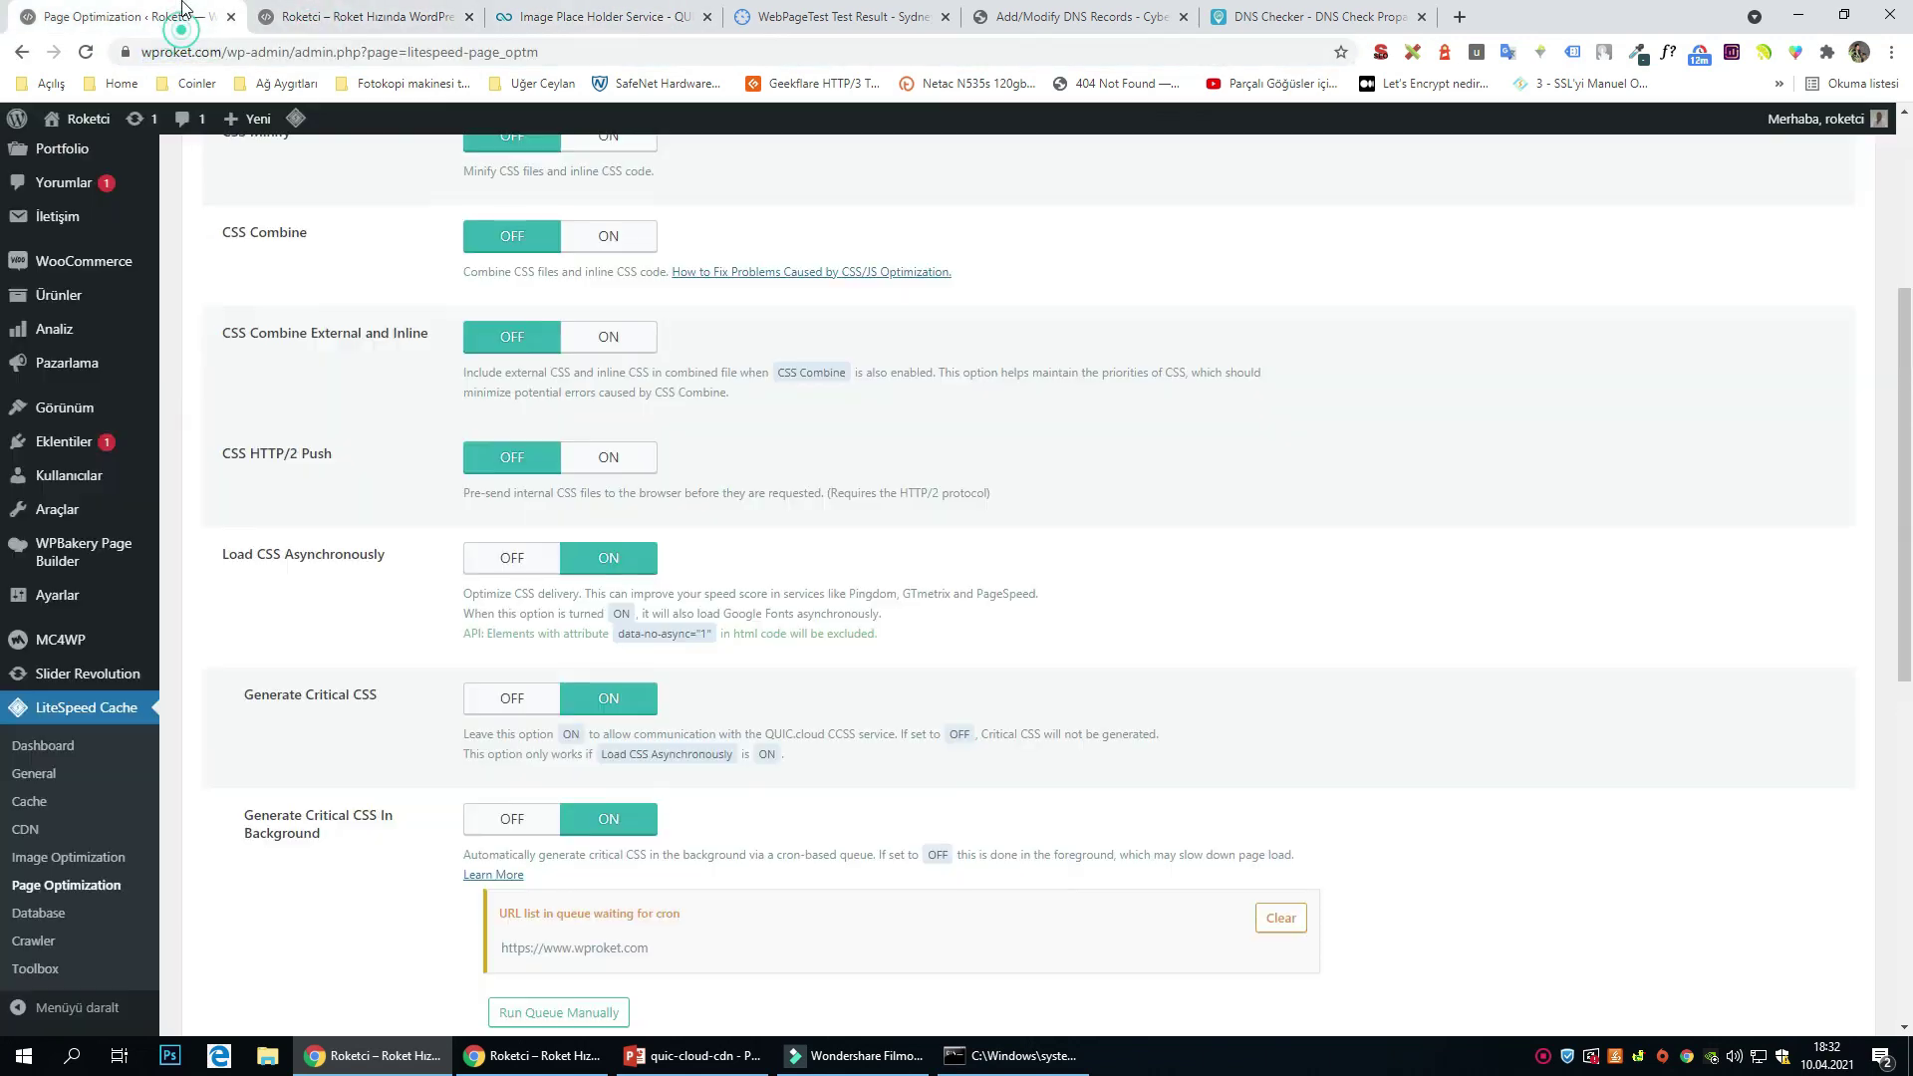
{"action": "scroll", "coordinate": [171, 738], "scroll_direction": "up", "scroll_amount": 5}
{"action": "scroll", "coordinate": [171, 737], "scroll_direction": "down", "scroll_amount": 6}
{"action": "left_click", "coordinate": [103, 859]}
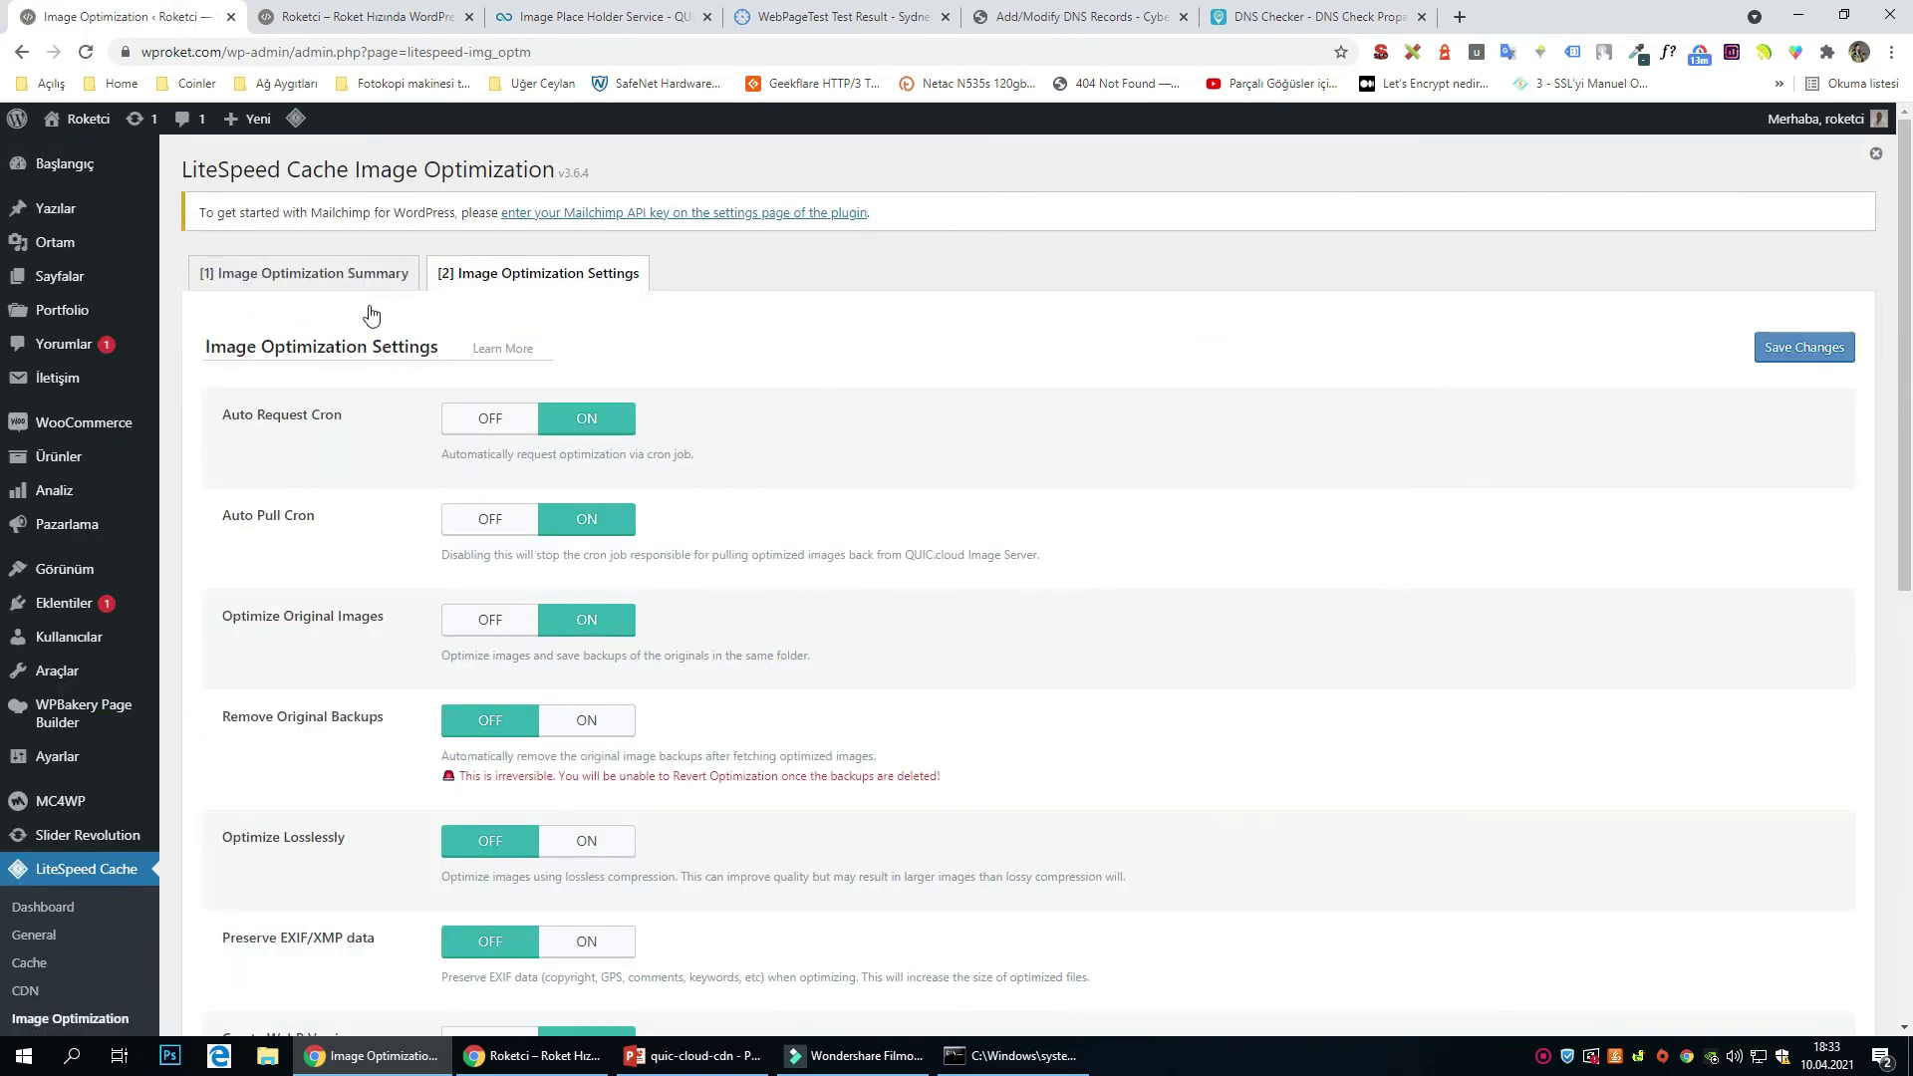
{"action": "scroll", "coordinate": [371, 317], "scroll_direction": "down", "scroll_amount": 3}
{"action": "left_click", "coordinate": [90, 887]}
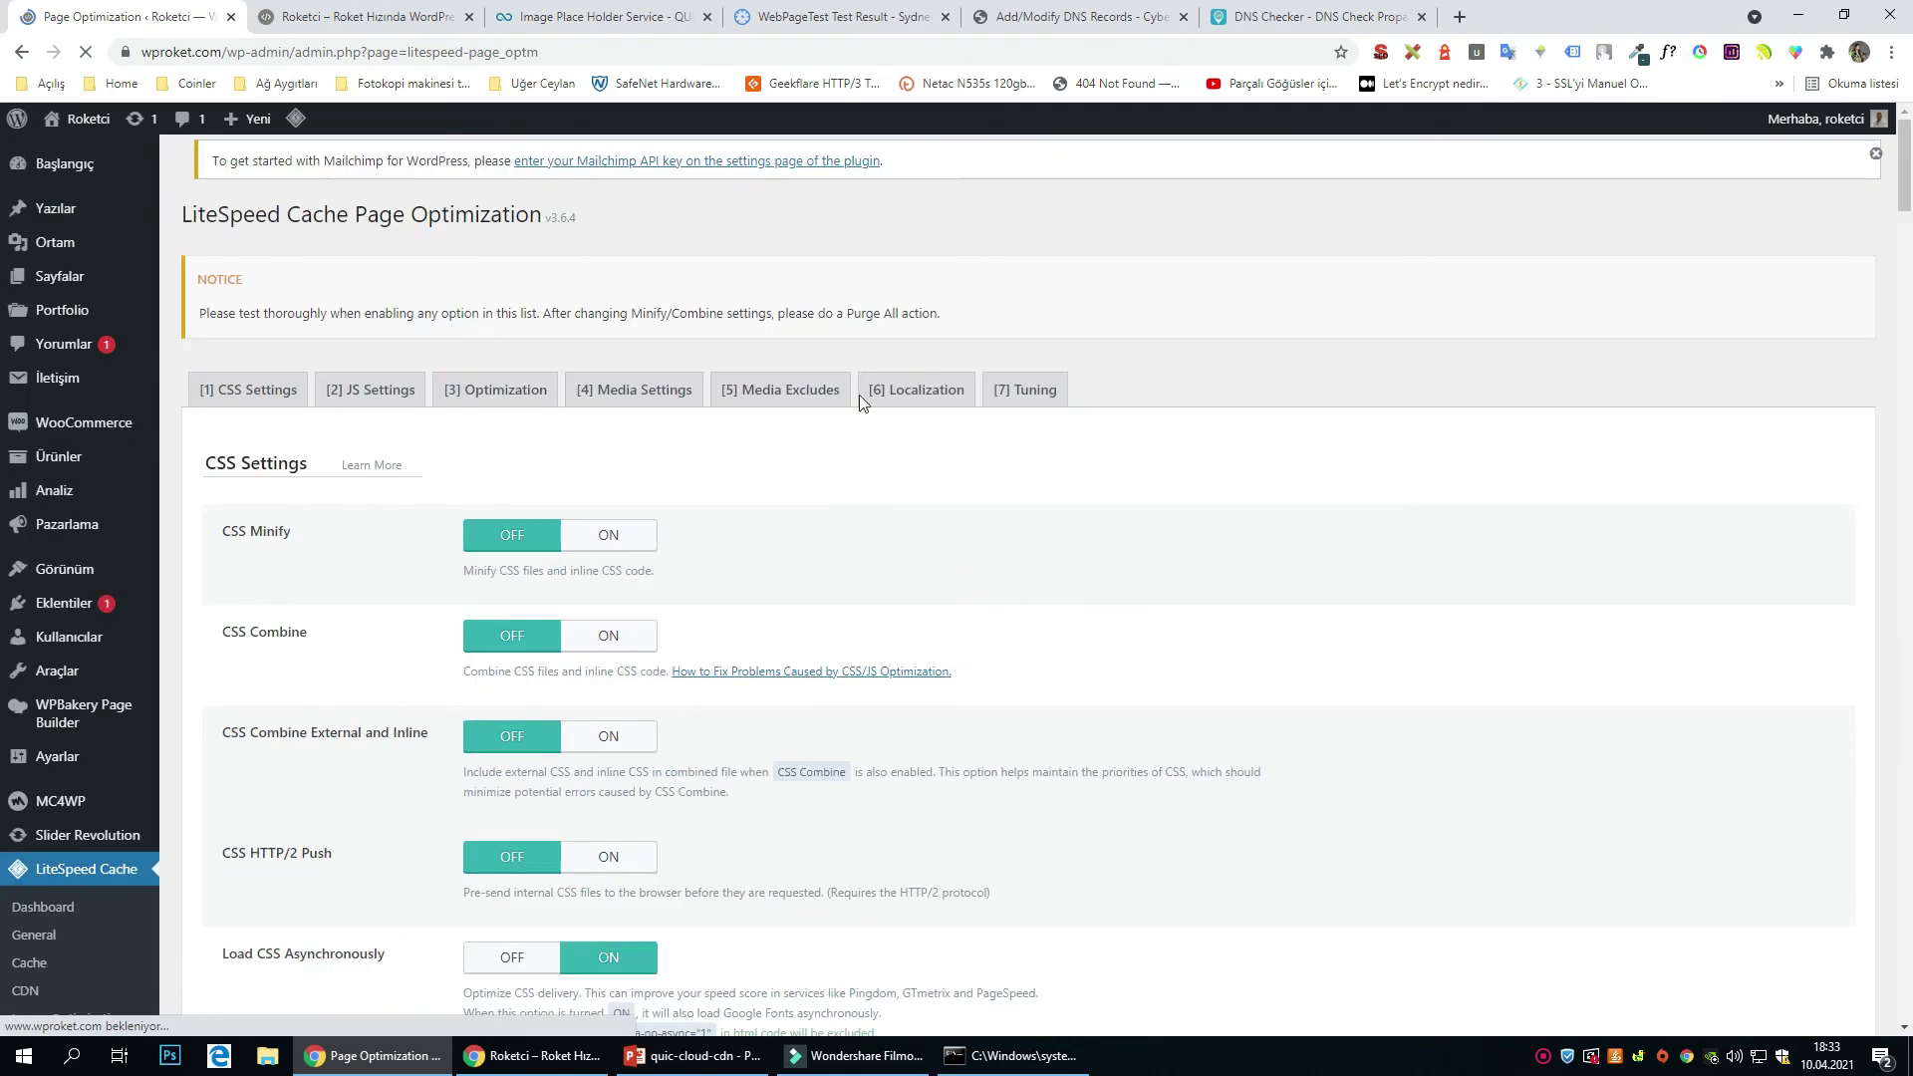
{"action": "left_click", "coordinate": [602, 398]}
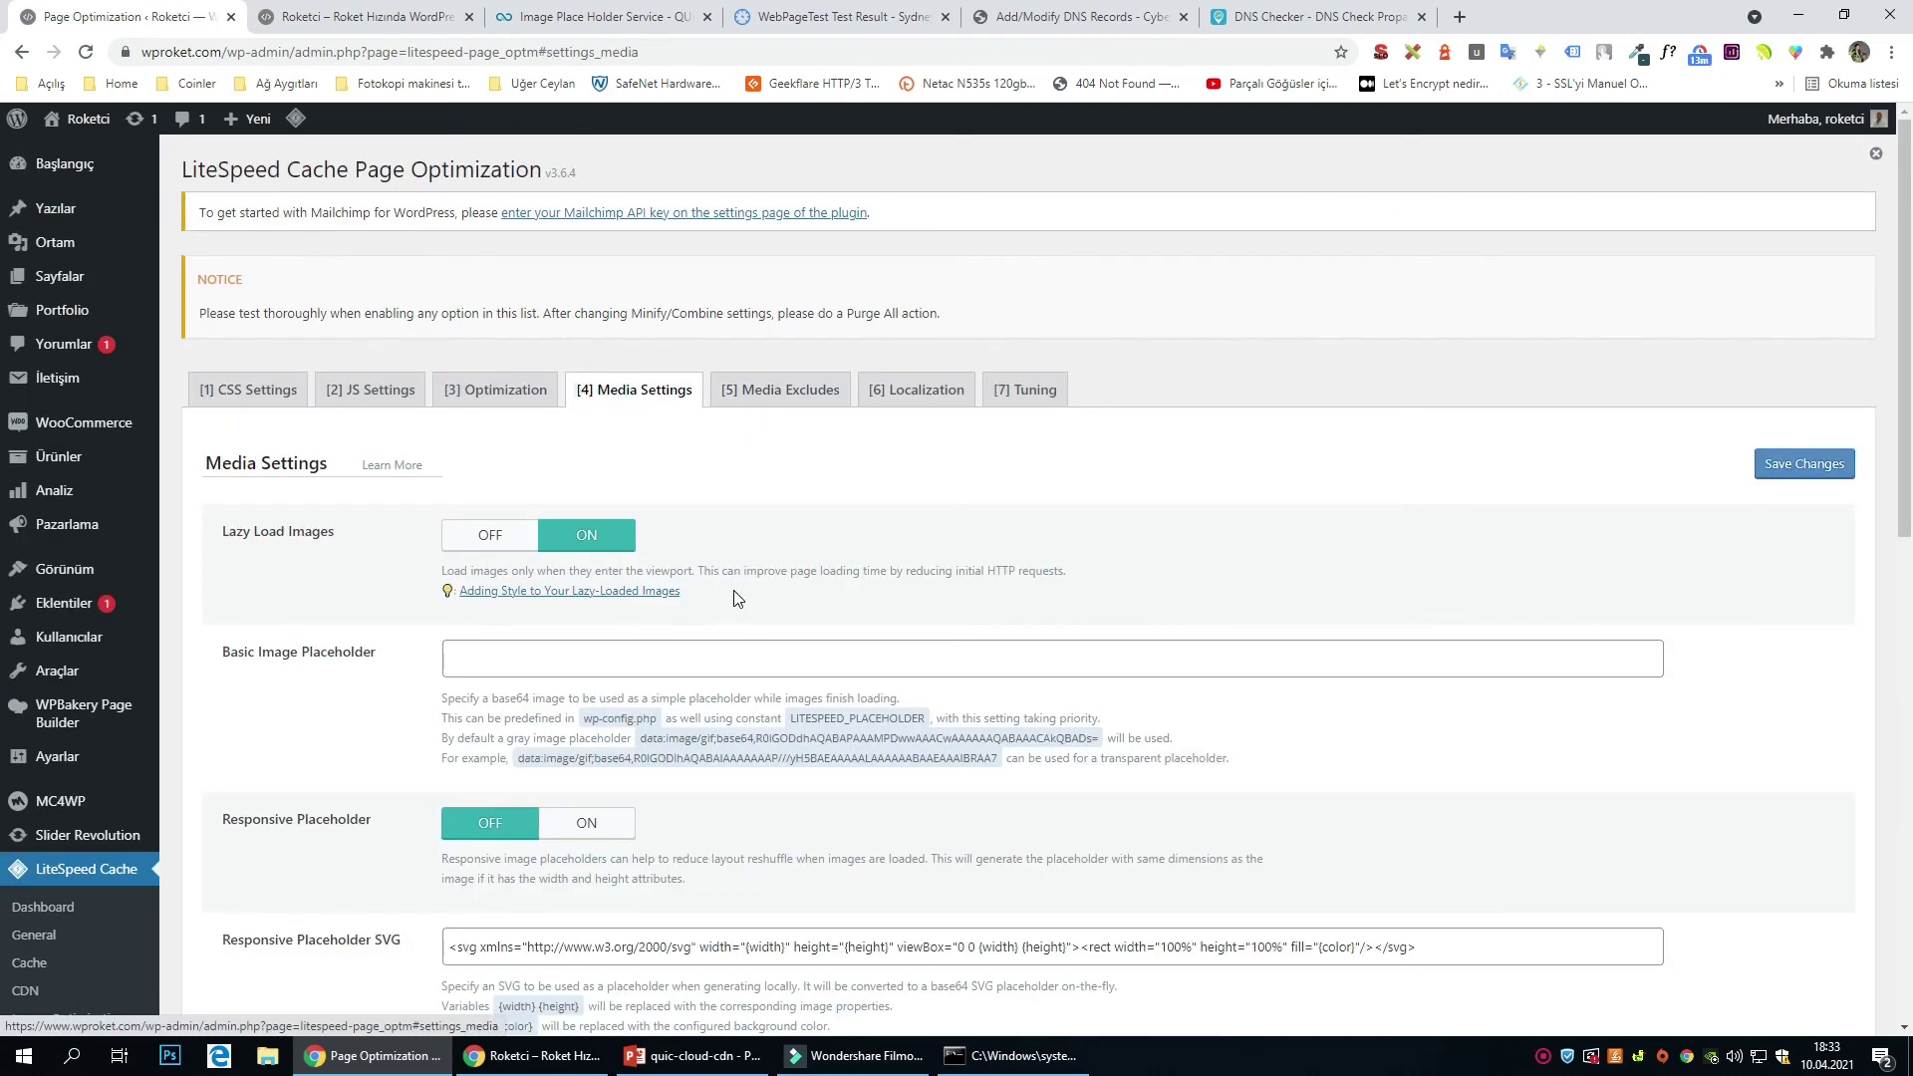
{"action": "scroll", "coordinate": [370, 633], "scroll_direction": "down", "scroll_amount": 6}
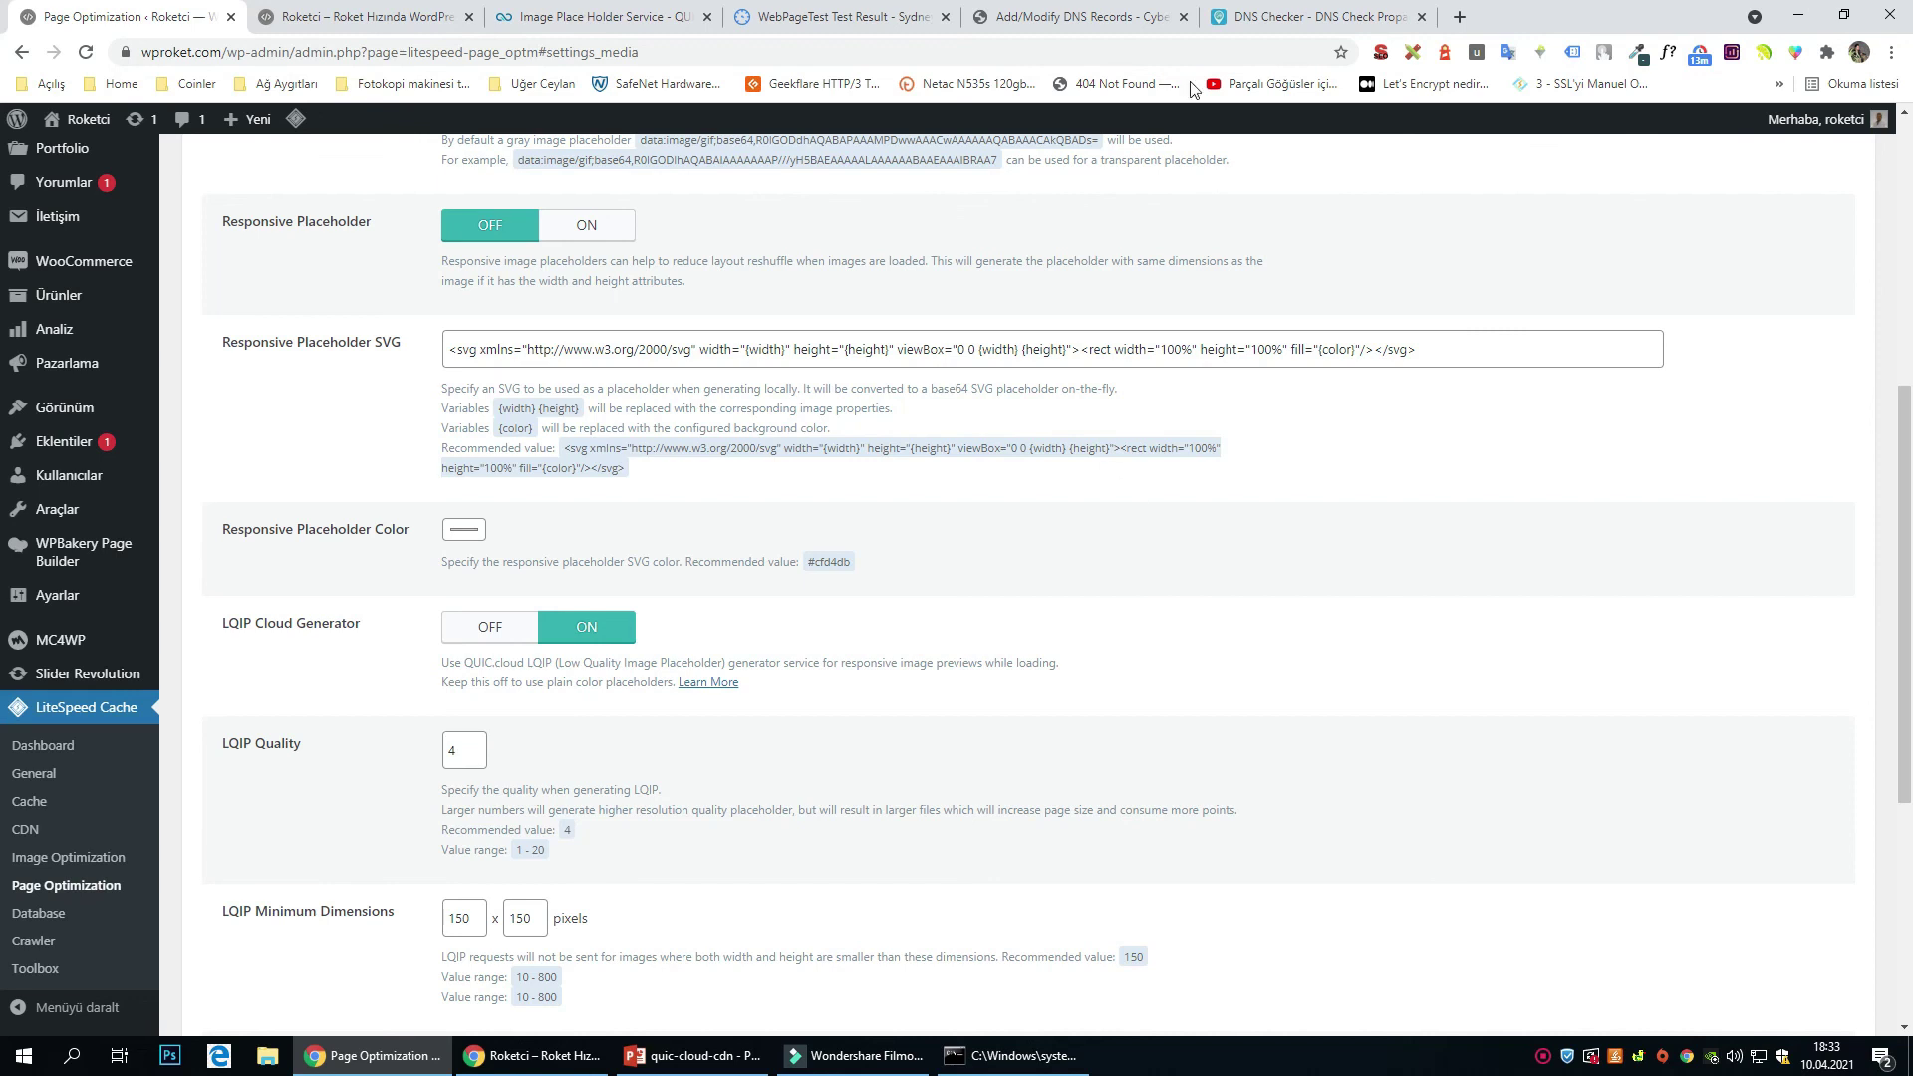
Switch back to QUIC.cloud's LQIP page and review the free tiers, highlighting the LiteSpeed Server quota.
{"action": "left_click", "coordinate": [587, 16]}
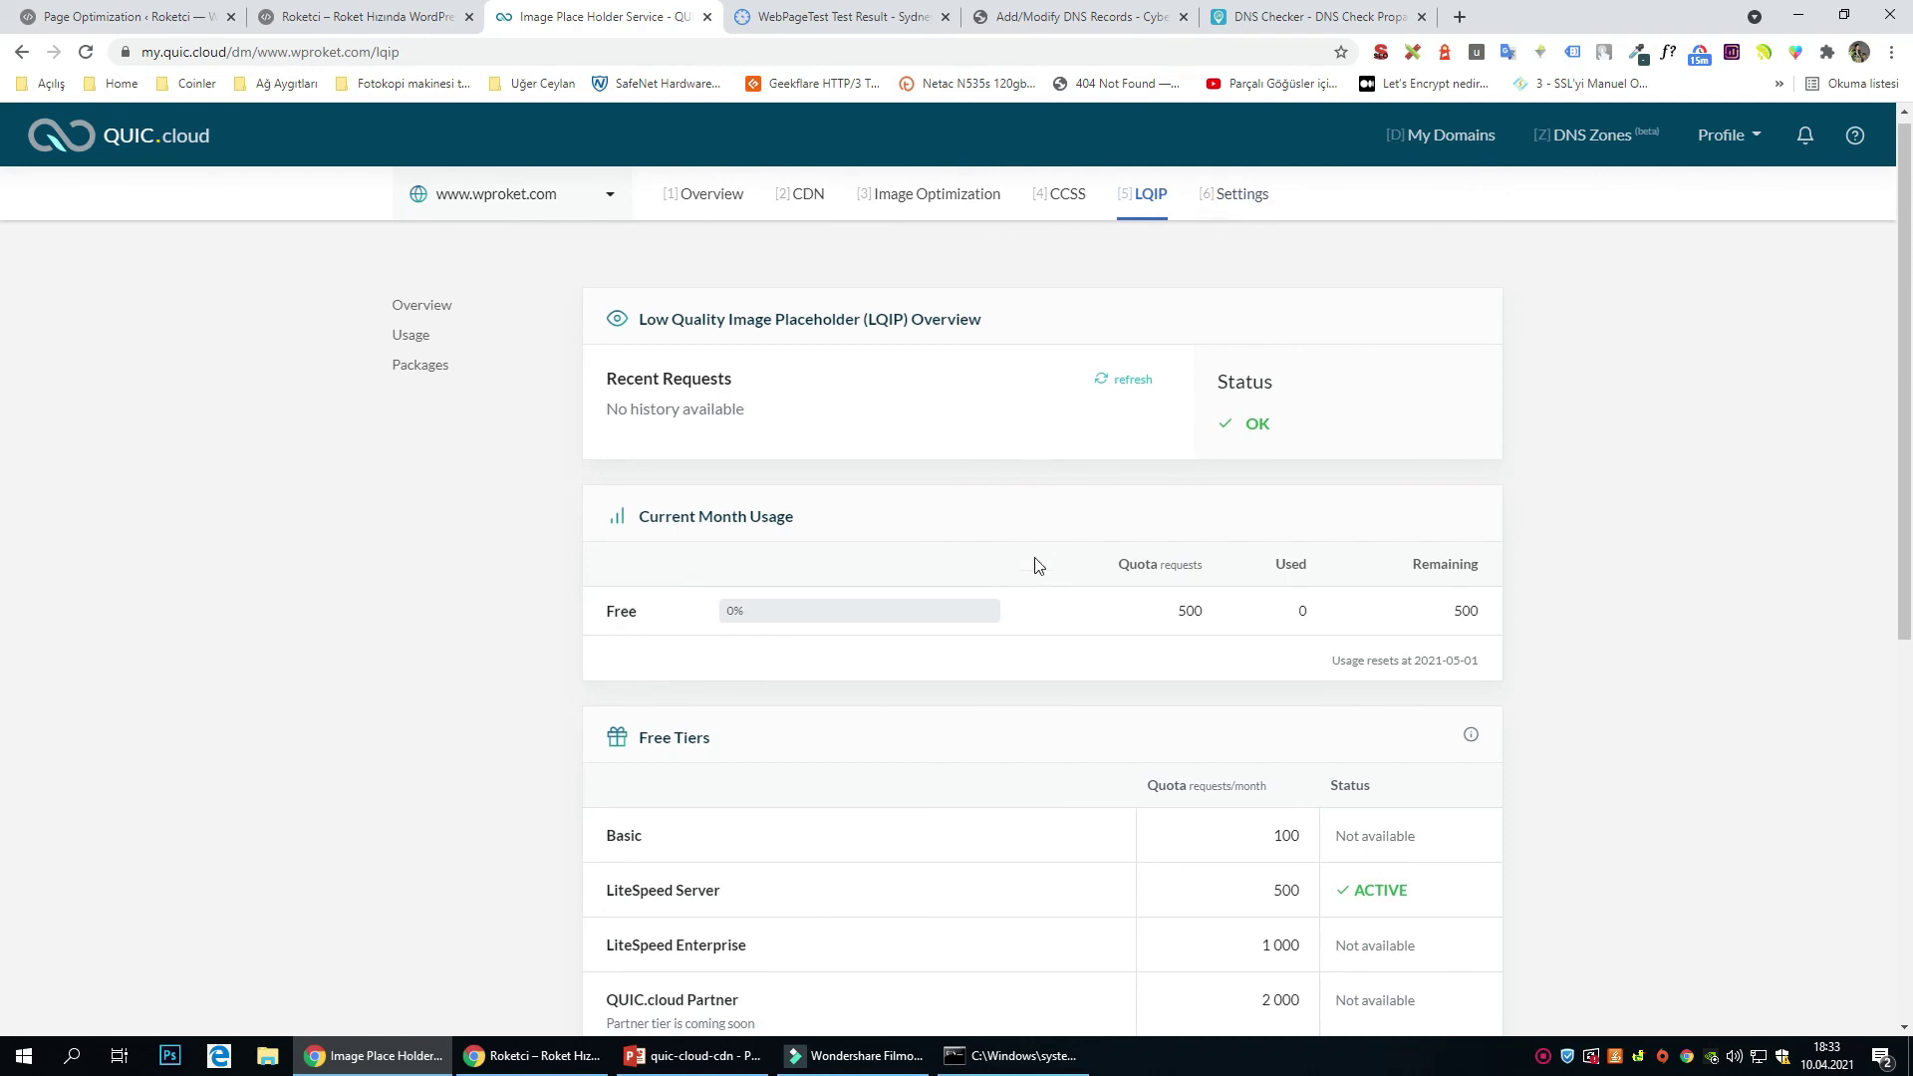
{"action": "scroll", "coordinate": [1033, 561], "scroll_direction": "down", "scroll_amount": 5}
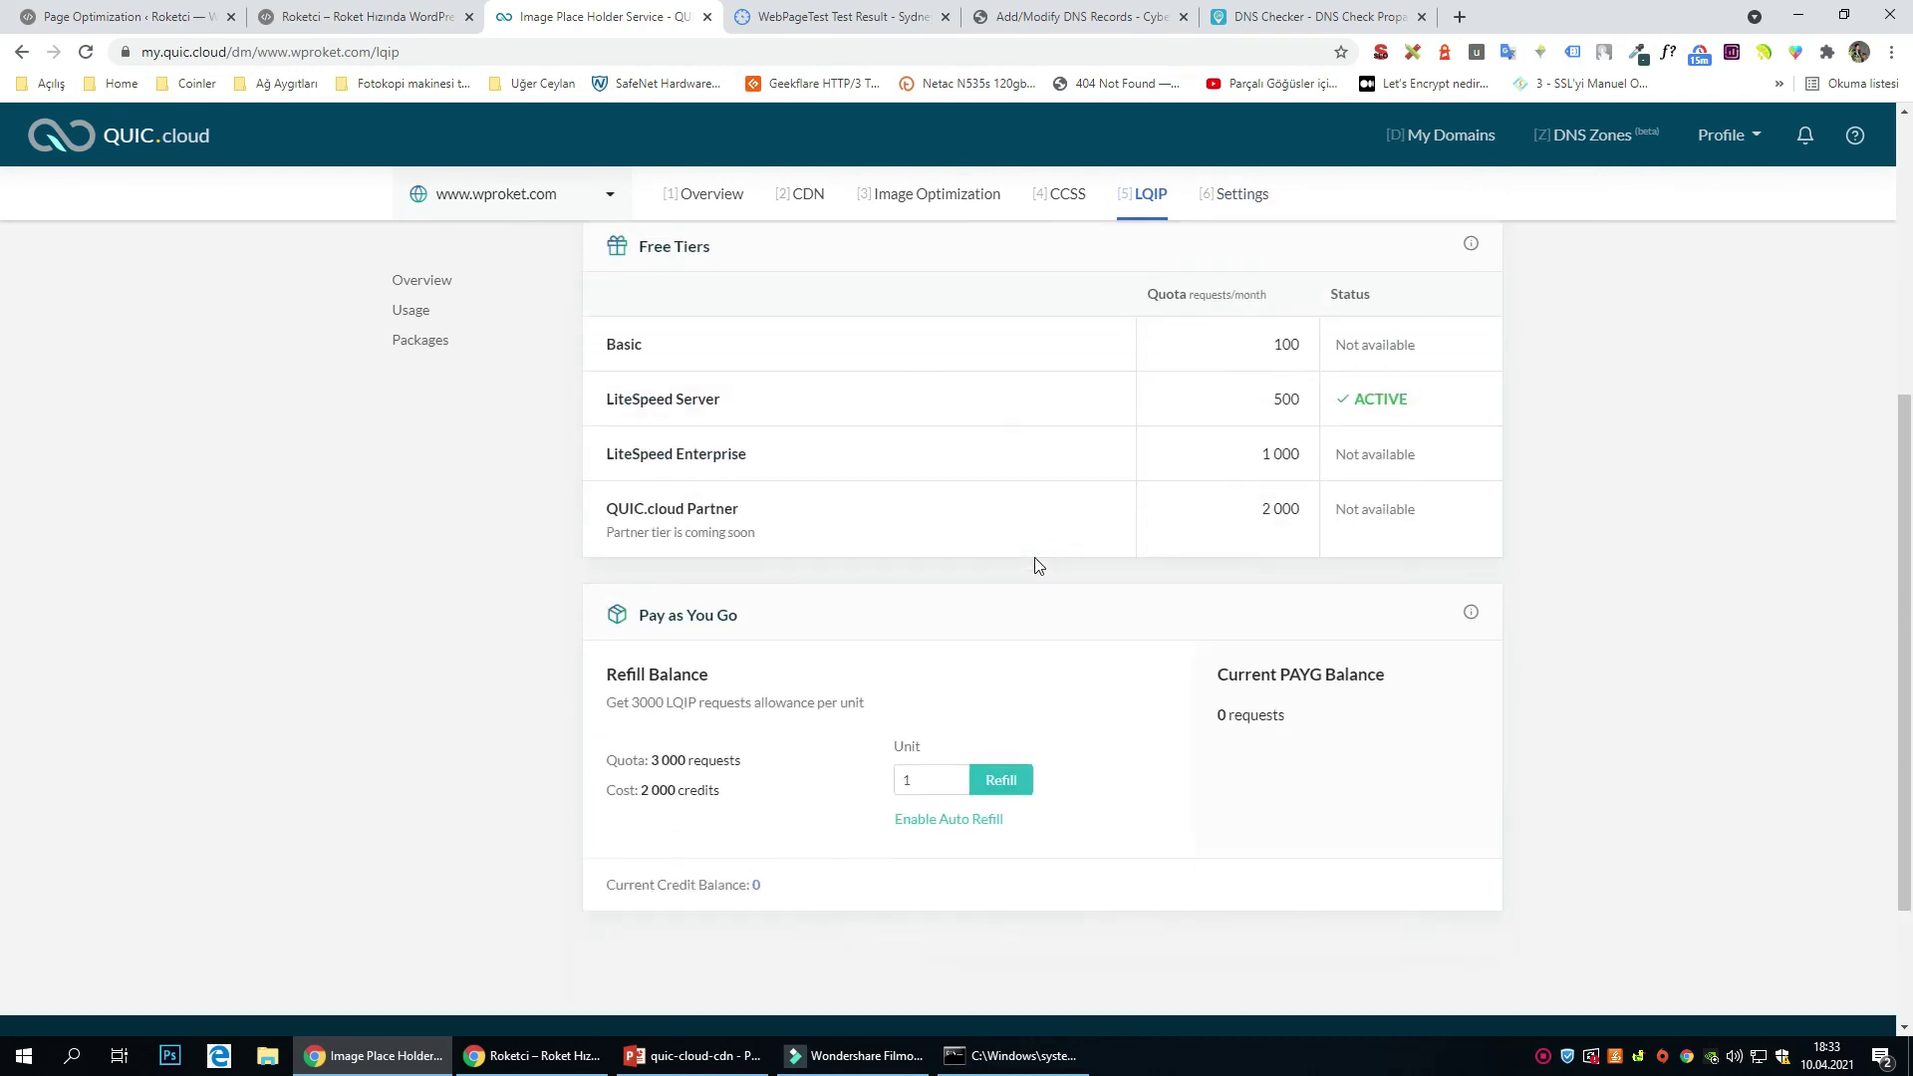
{"action": "double_click", "coordinate": [1298, 400]}
{"action": "left_click", "coordinate": [1238, 397]}
{"action": "left_click", "coordinate": [1240, 193]}
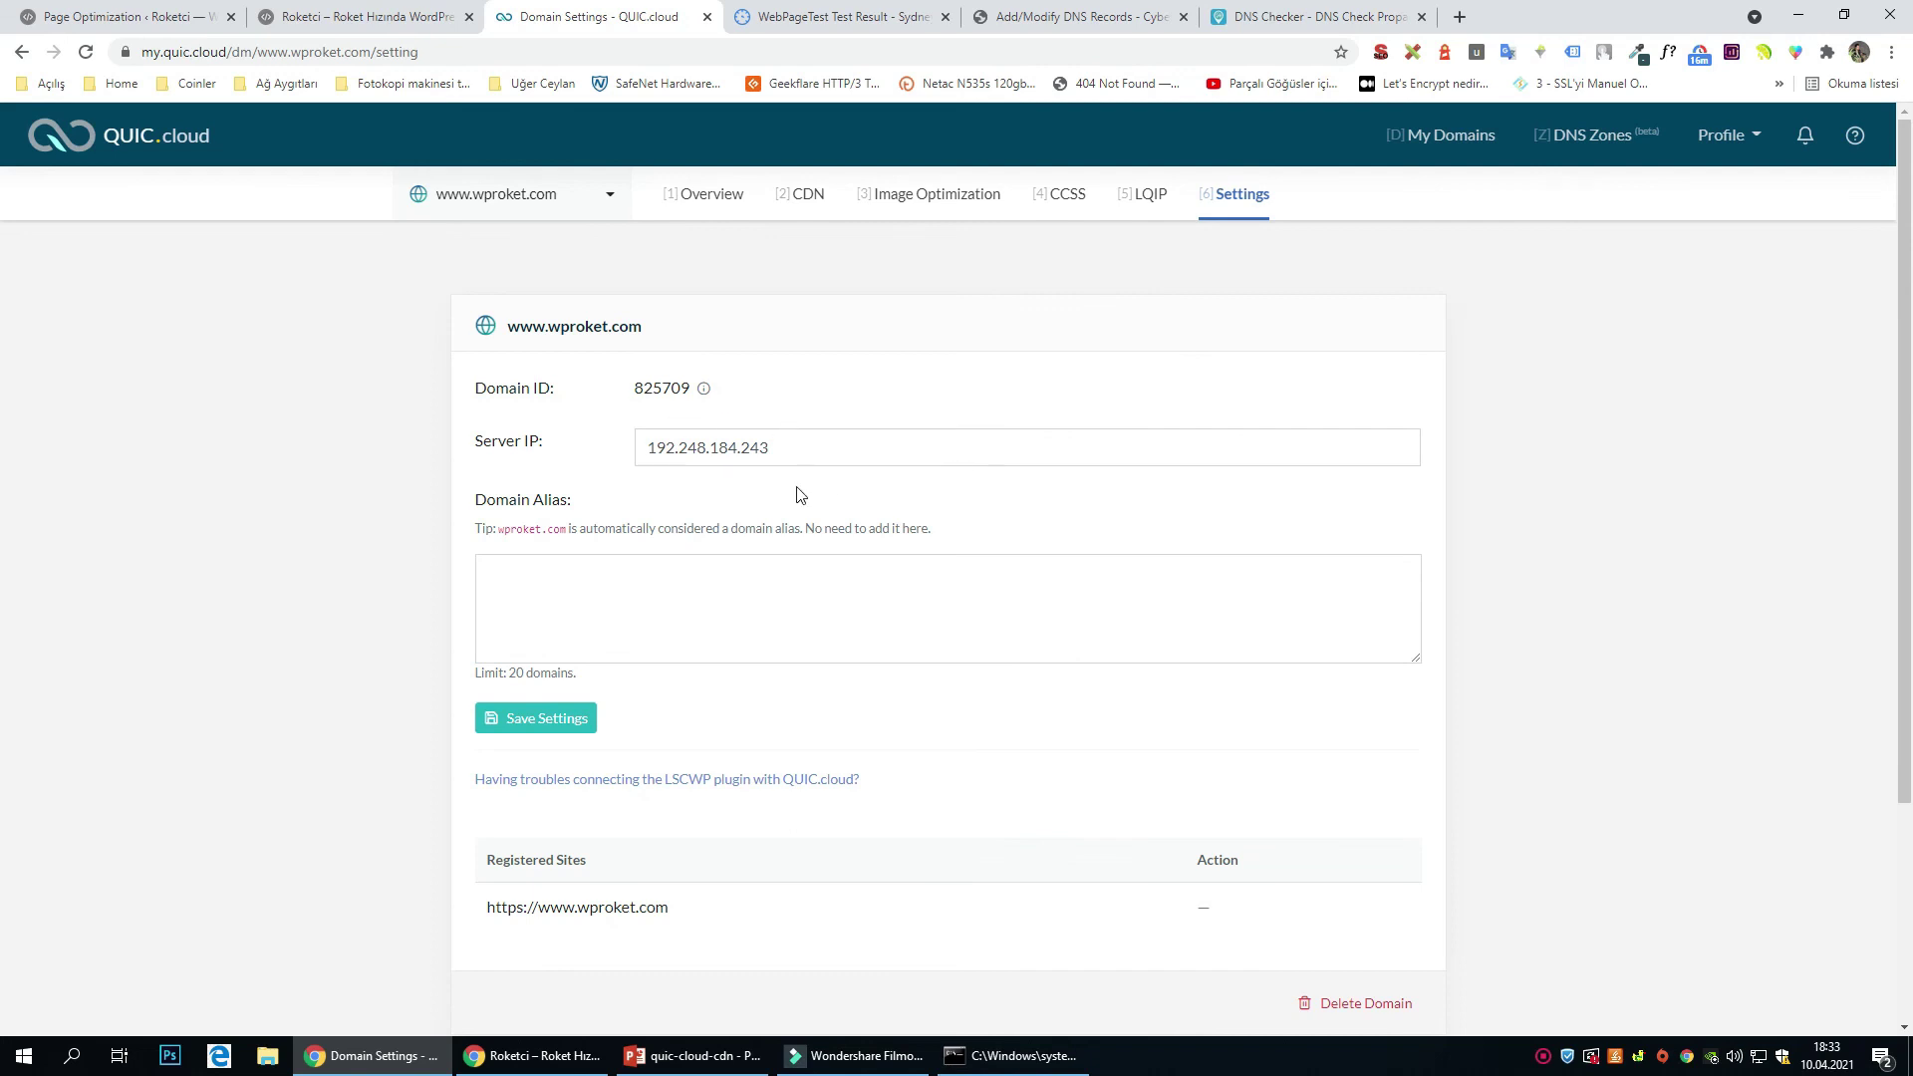
{"action": "double_click", "coordinate": [778, 445]}
{"action": "left_click", "coordinate": [782, 448]}
{"action": "left_click_drag", "start_coordinate": [782, 448], "coordinate": [619, 444]}
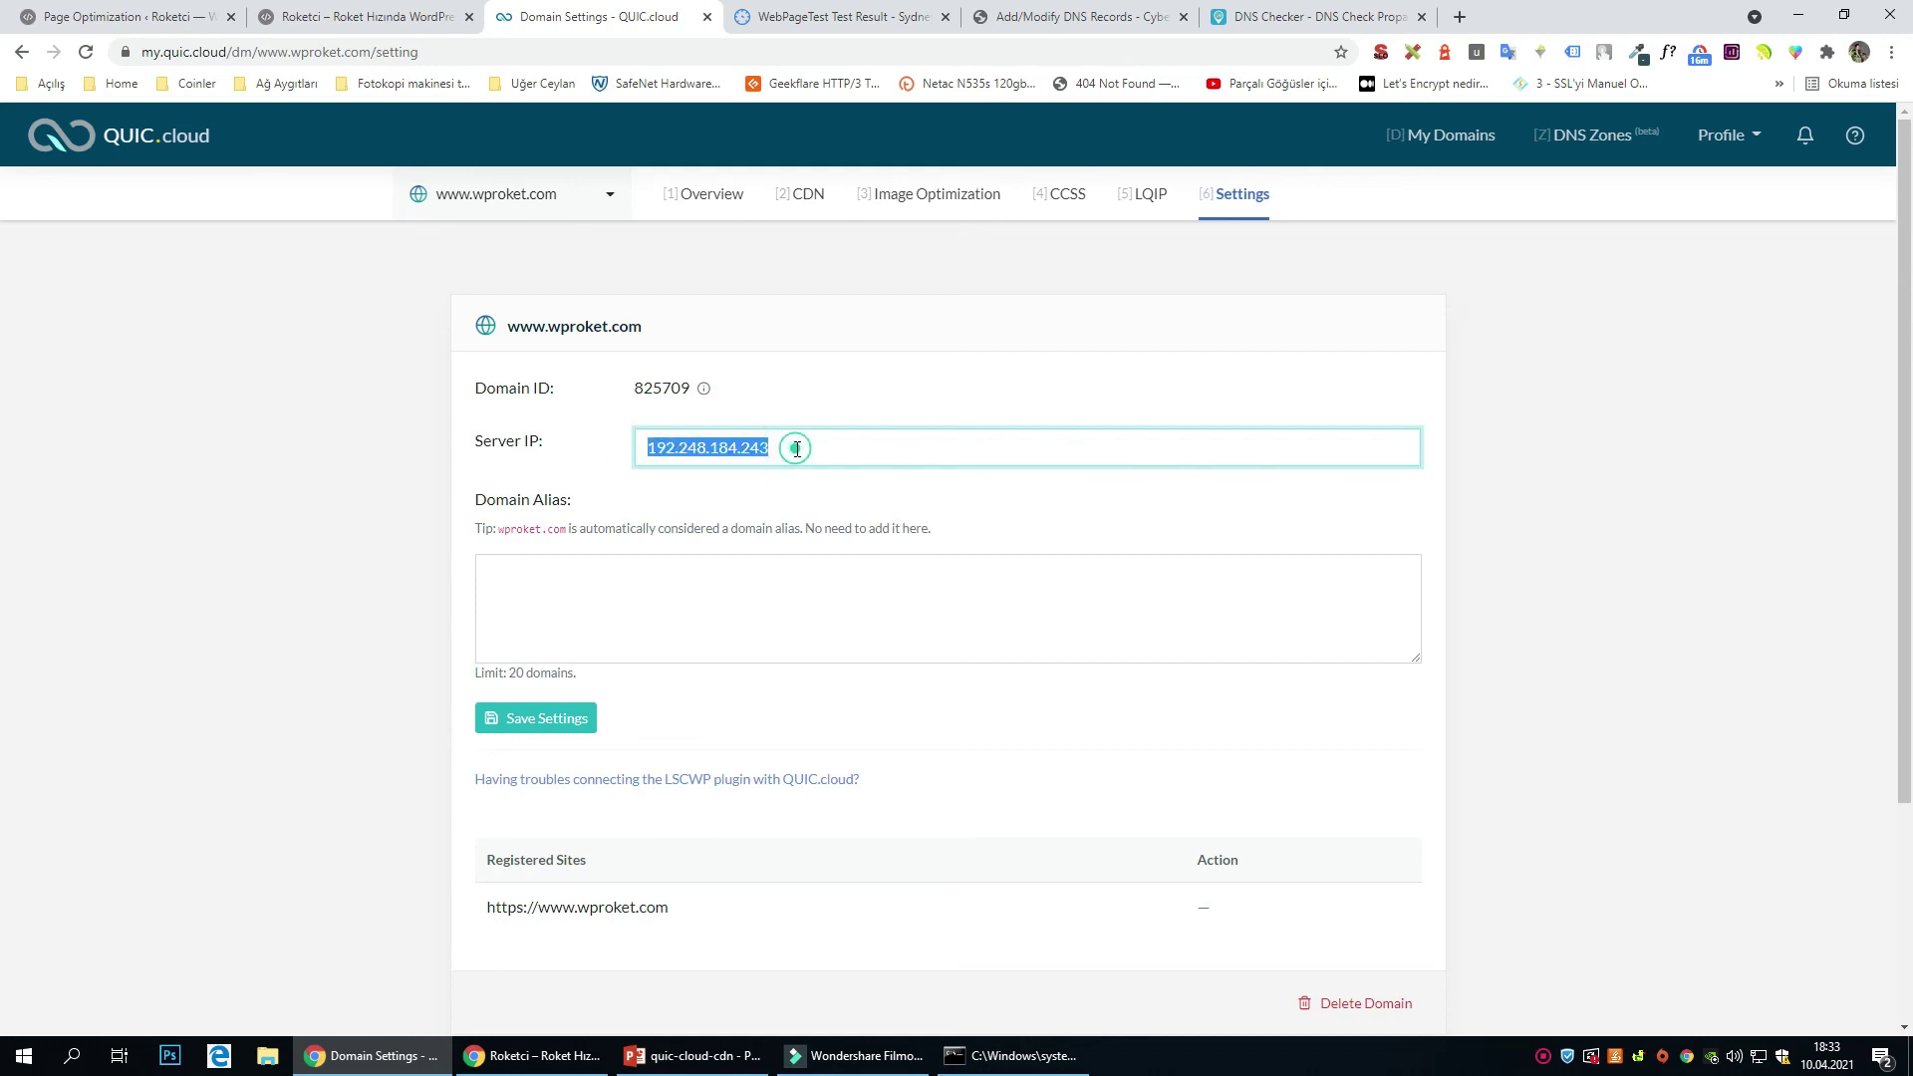
{"action": "left_click", "coordinate": [792, 450]}
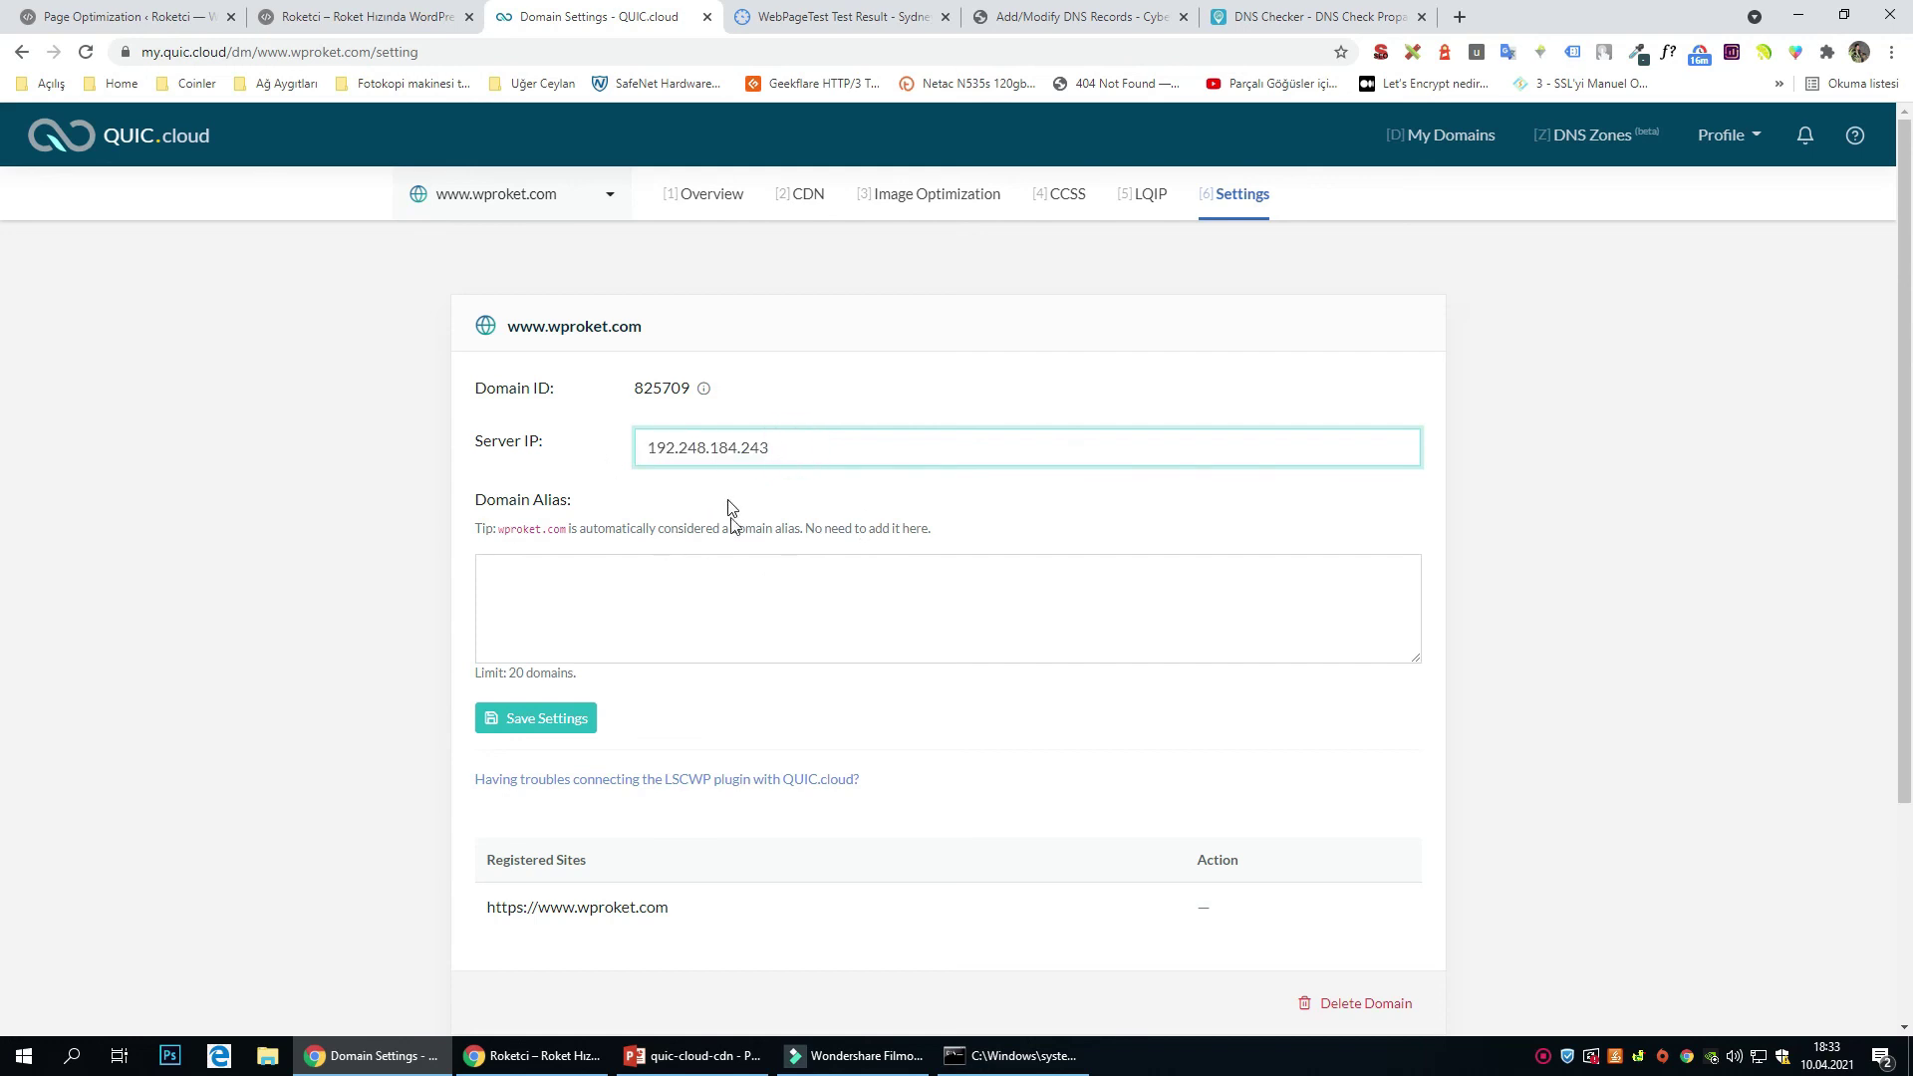
{"action": "scroll", "coordinate": [726, 563], "scroll_direction": "down", "scroll_amount": 2}
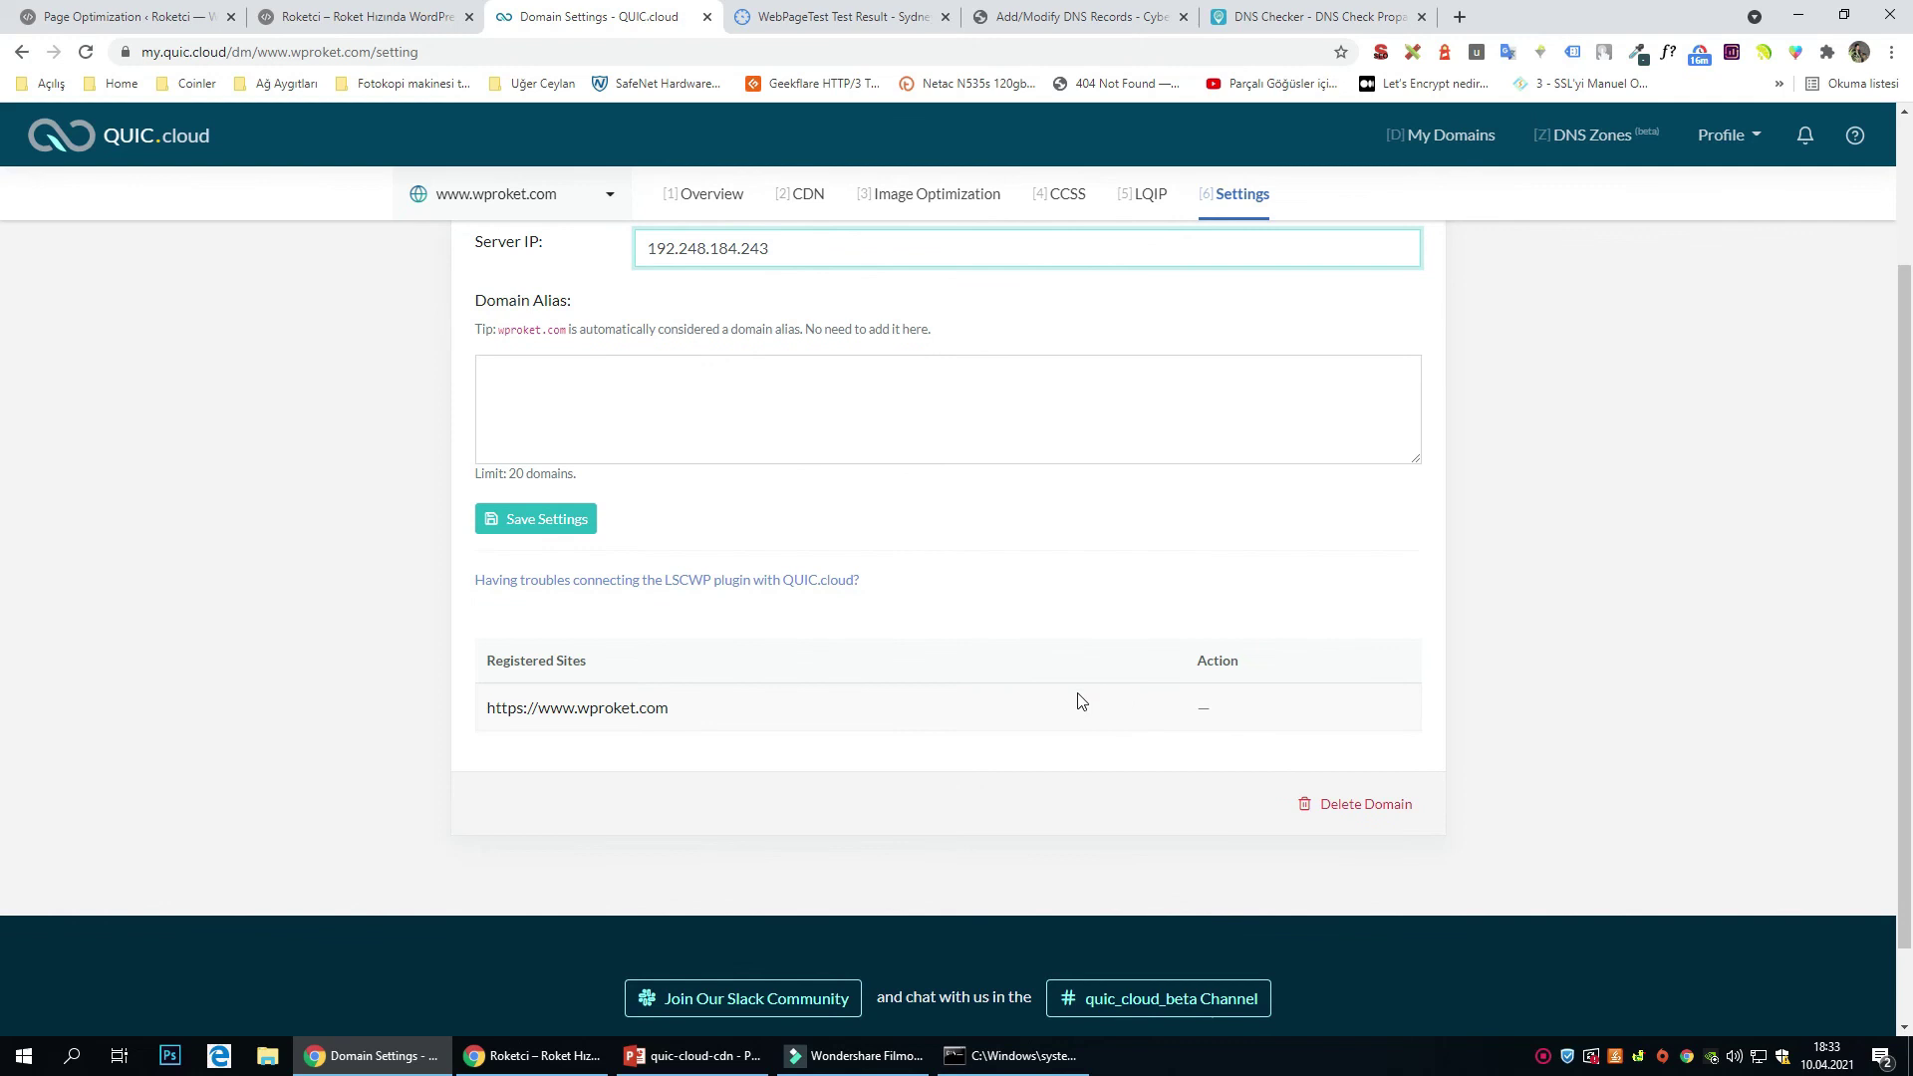
{"action": "scroll", "coordinate": [1076, 696], "scroll_direction": "up", "scroll_amount": 2}
Review the DNS records of the konyaaltibilisim.com zone in QUIC.cloud's DNS Zones, then return to the My Domains overview.
{"action": "left_click", "coordinate": [803, 198]}
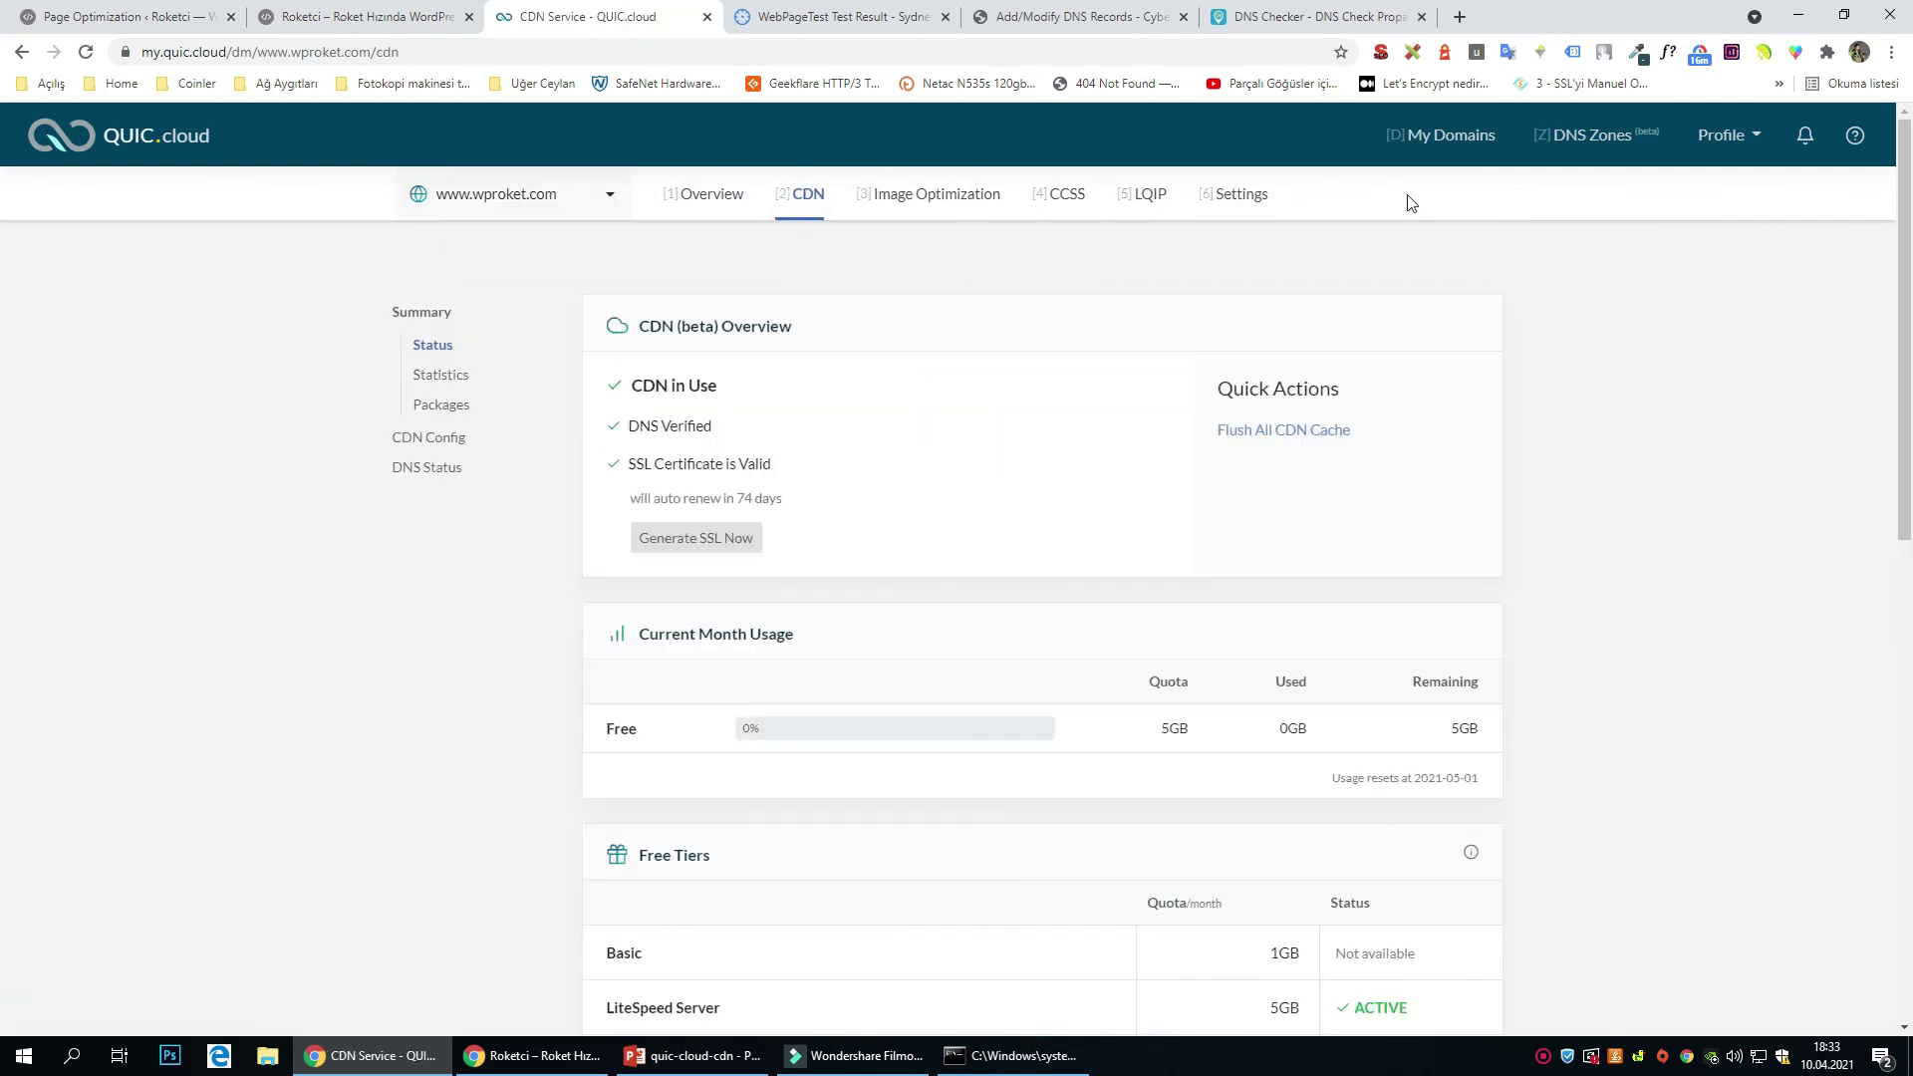
{"action": "left_click", "coordinate": [1550, 142]}
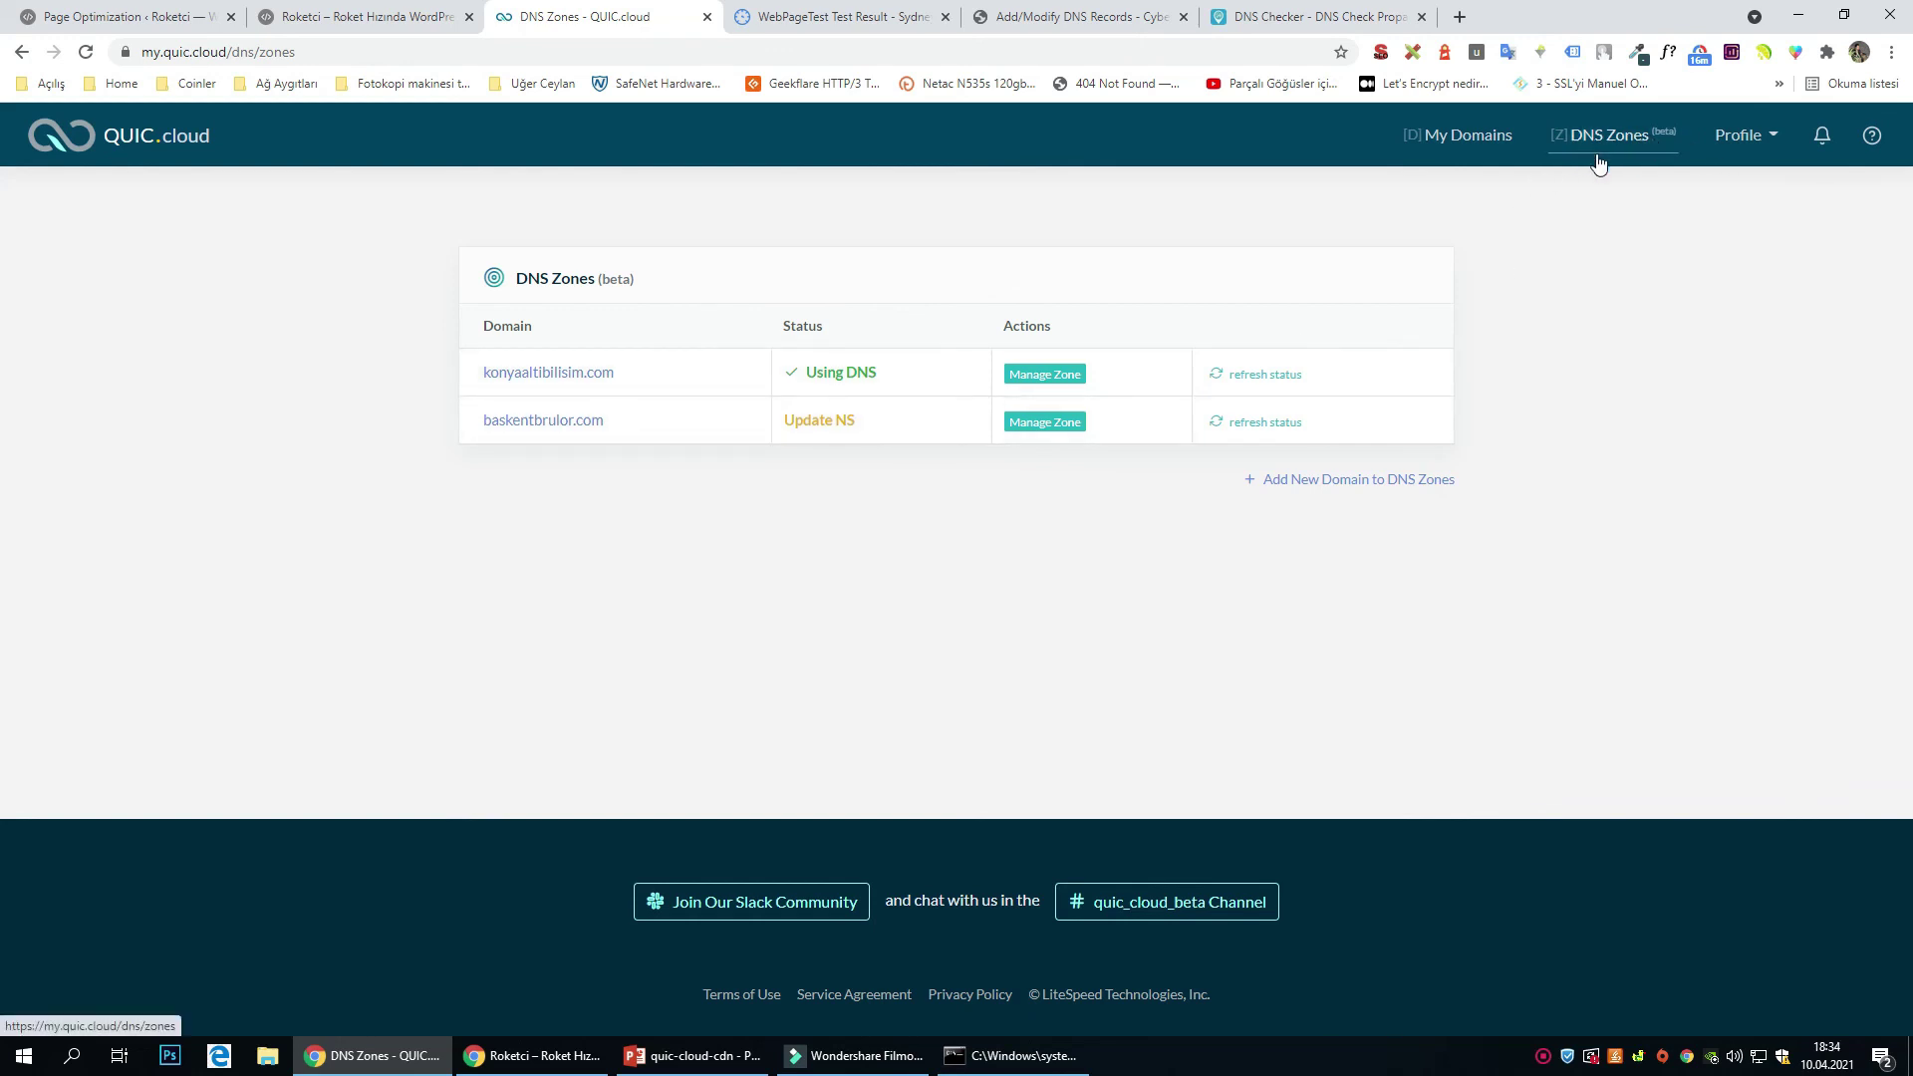
{"action": "left_click", "coordinate": [1046, 375]}
{"action": "scroll", "coordinate": [877, 499], "scroll_direction": "down", "scroll_amount": 5}
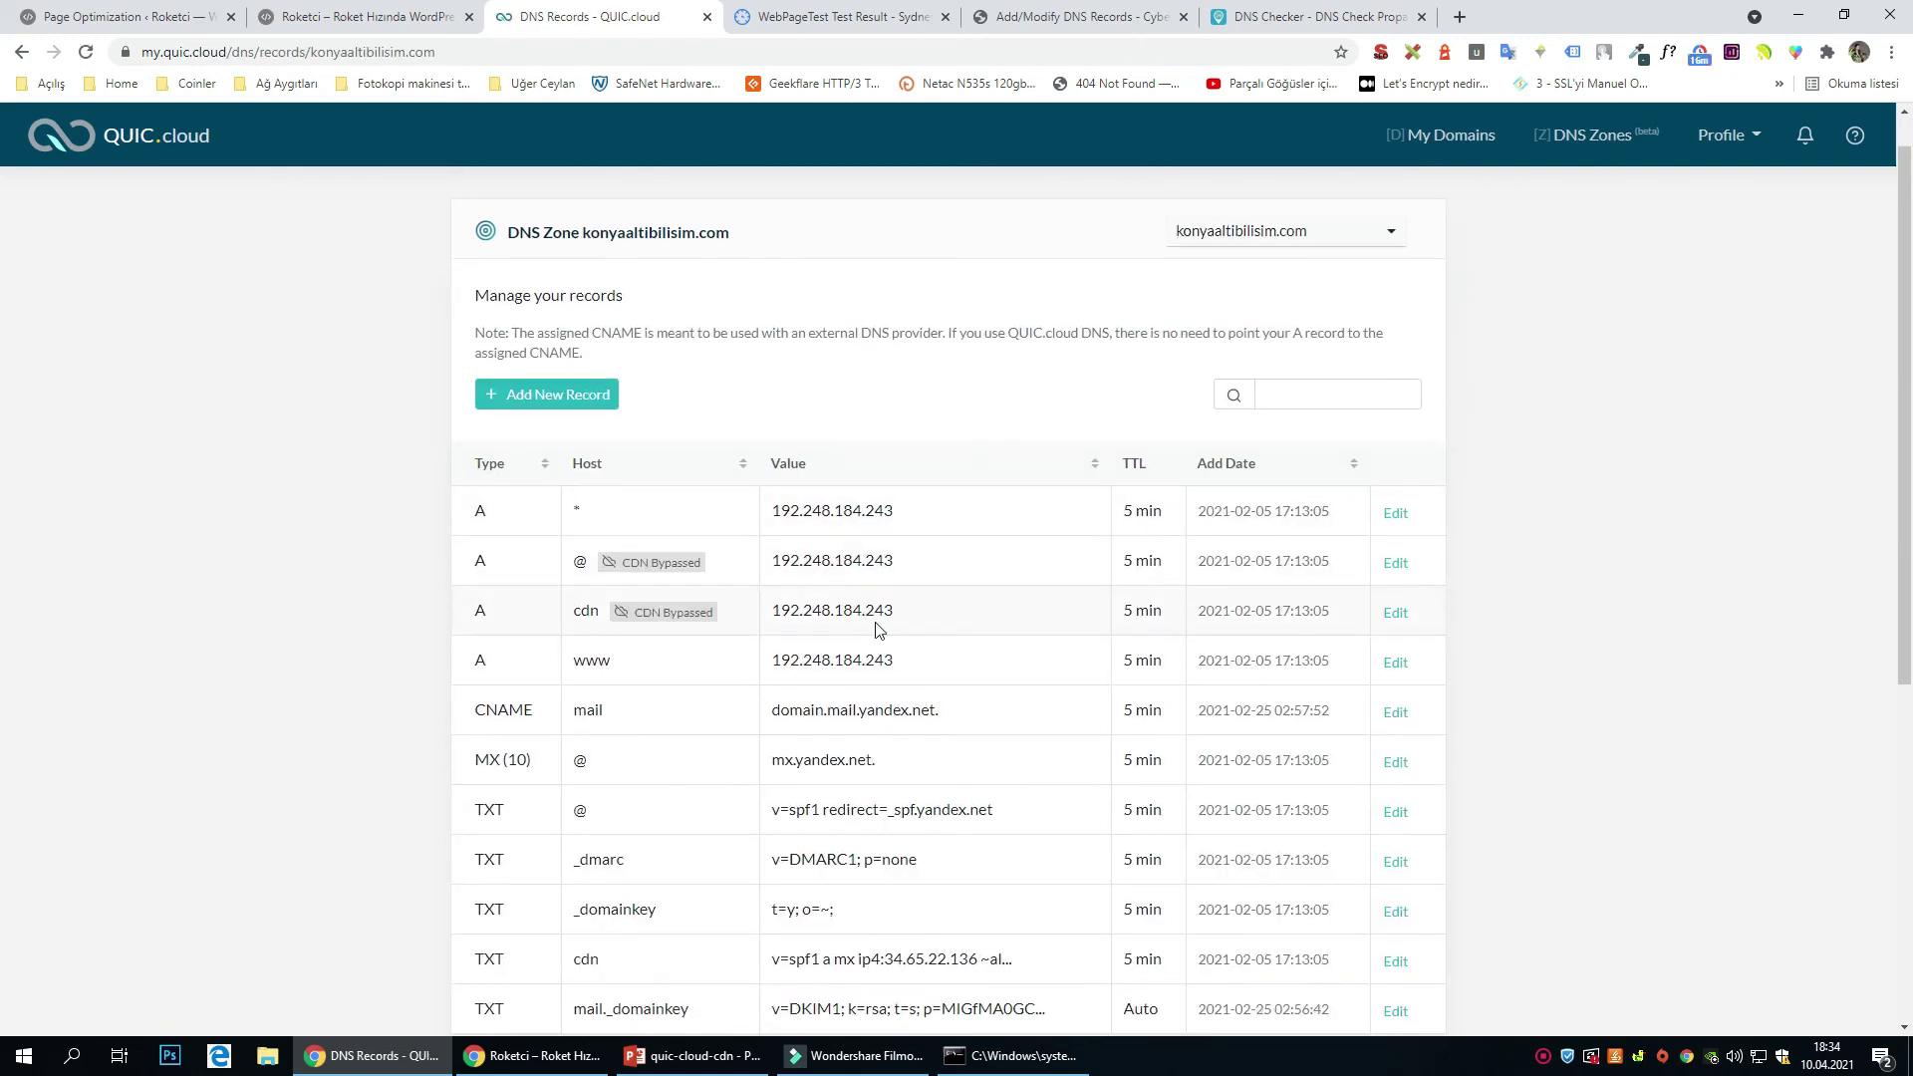
{"action": "scroll", "coordinate": [894, 581], "scroll_direction": "up", "scroll_amount": 4}
{"action": "scroll", "coordinate": [1370, 453], "scroll_direction": "up", "scroll_amount": 2}
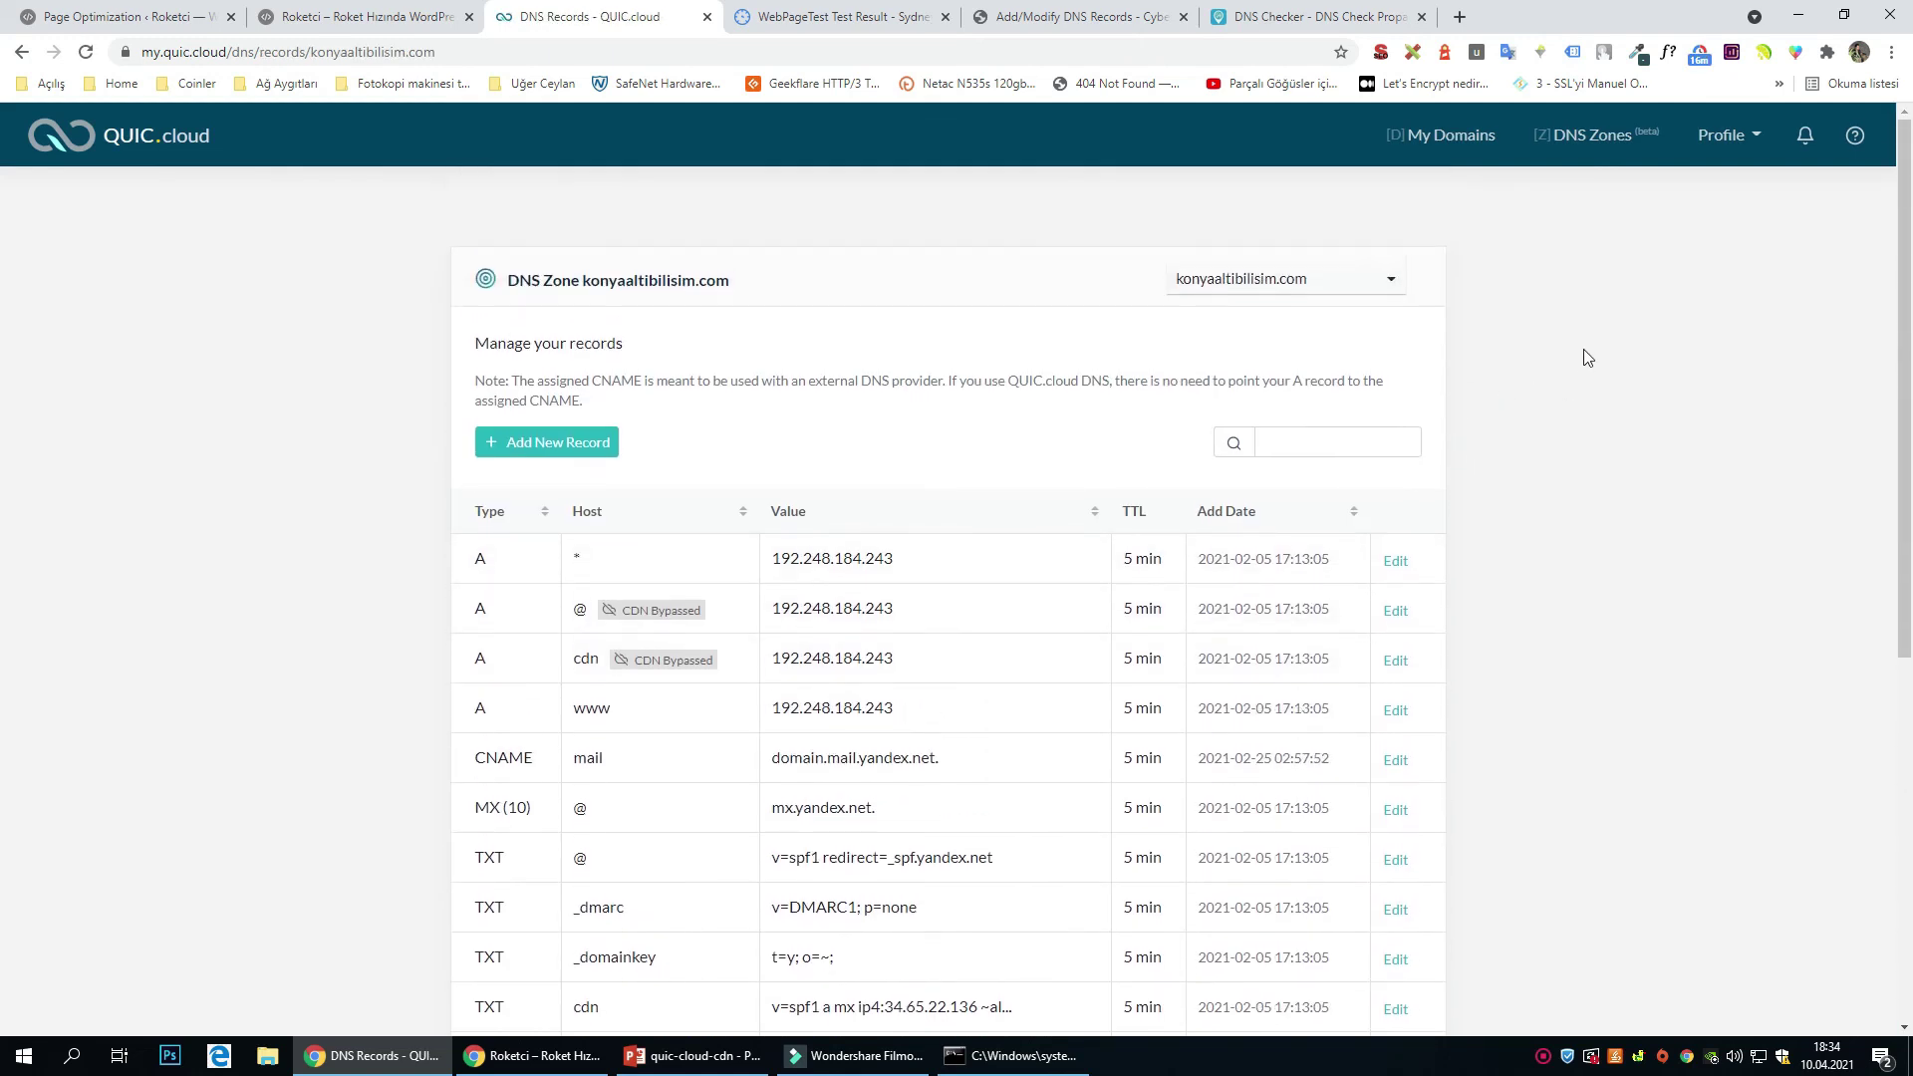
{"action": "left_click", "coordinate": [1454, 135]}
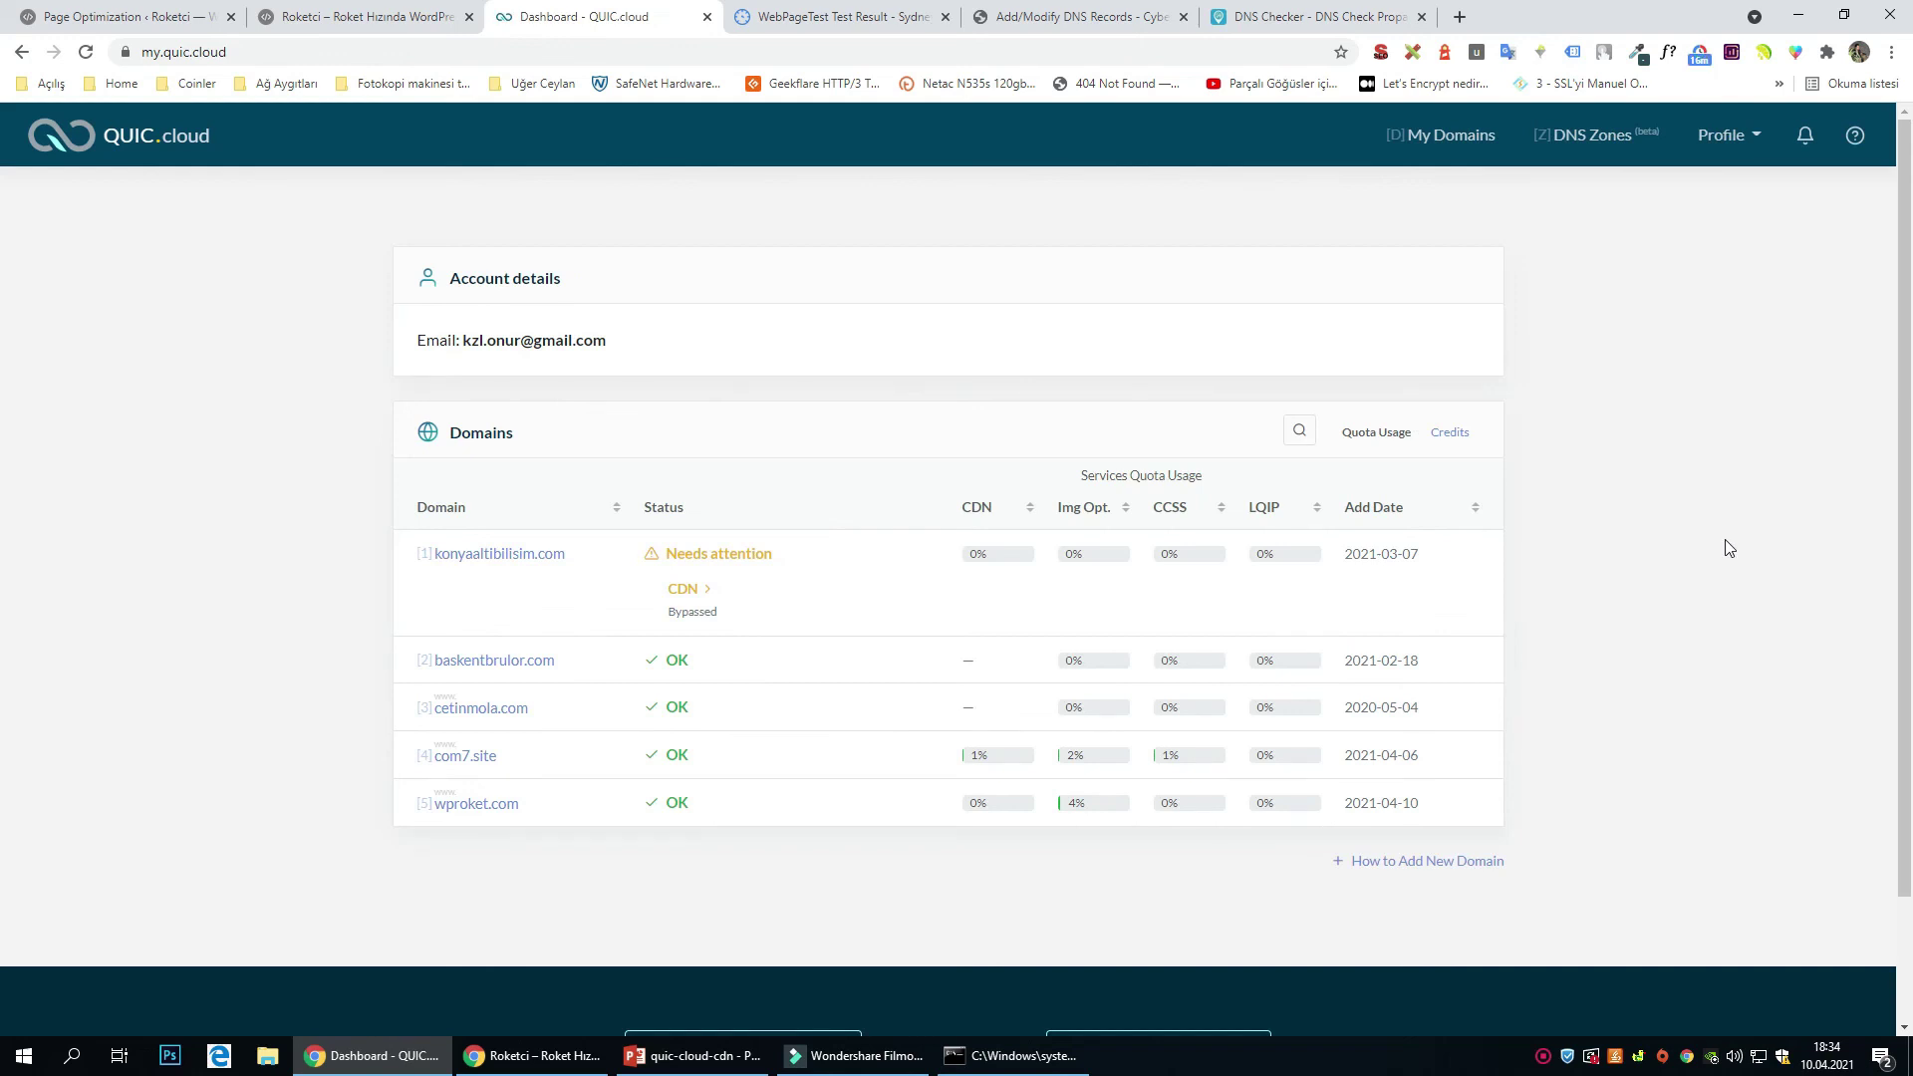